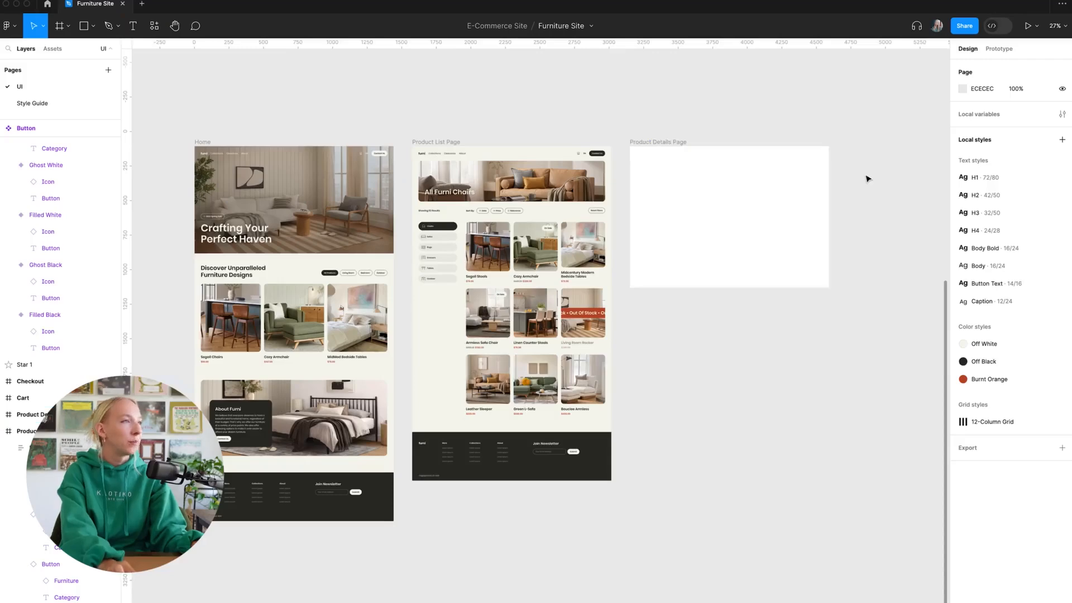
# Extend the empty Product Details Page frame downward to a height of about 3000 px
pyautogui.scroll(5, 866, 175)
pyautogui.click(414, 112)
pyautogui.scroll(-8, 684, 163)
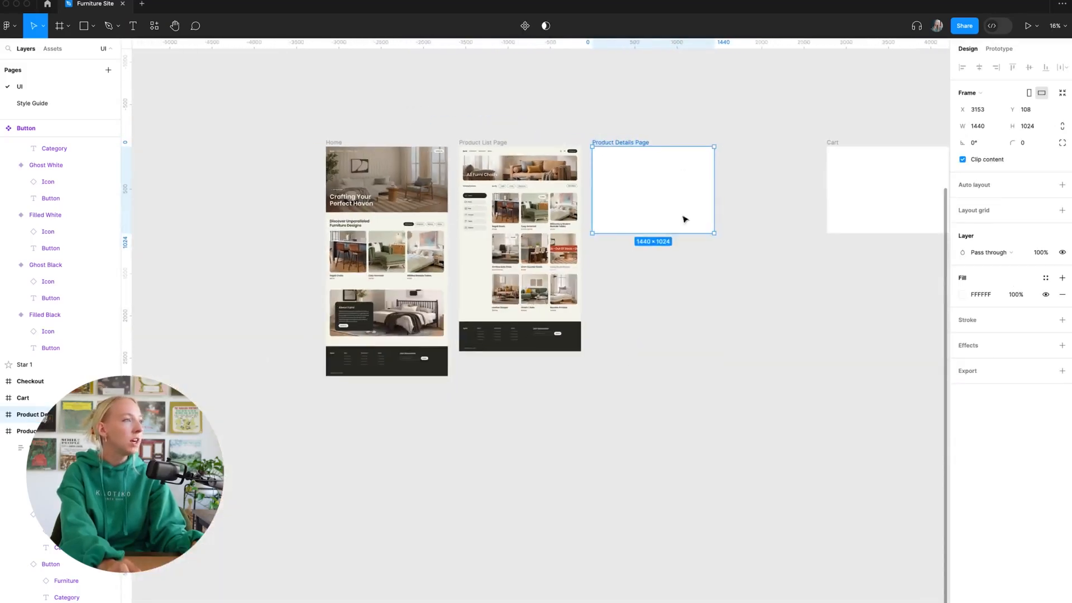
pyautogui.moveTo(668, 233); pyautogui.dragTo(668, 401)
pyautogui.click(756, 222)
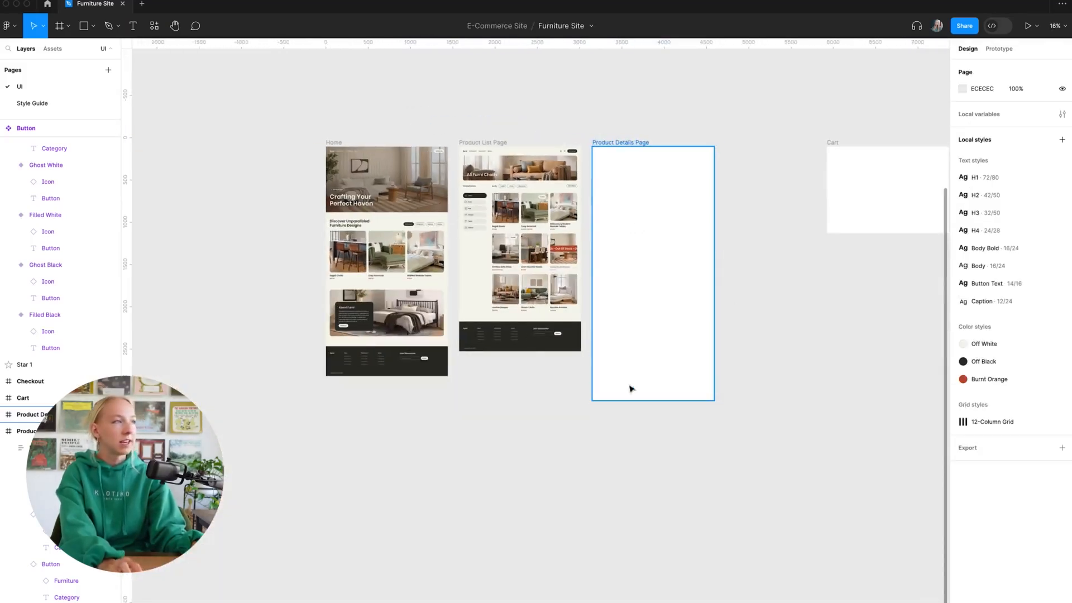
# Apply the Off White color style as the fill of the Product Details Page frame
pyautogui.scroll(5, 631, 177)
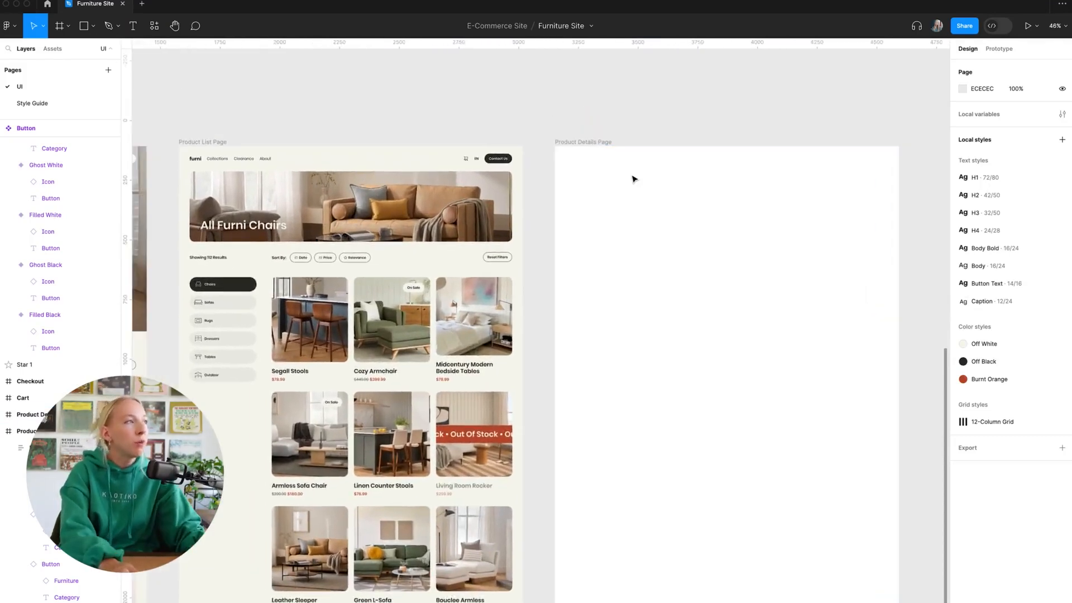
pyautogui.scroll(-4, 633, 179)
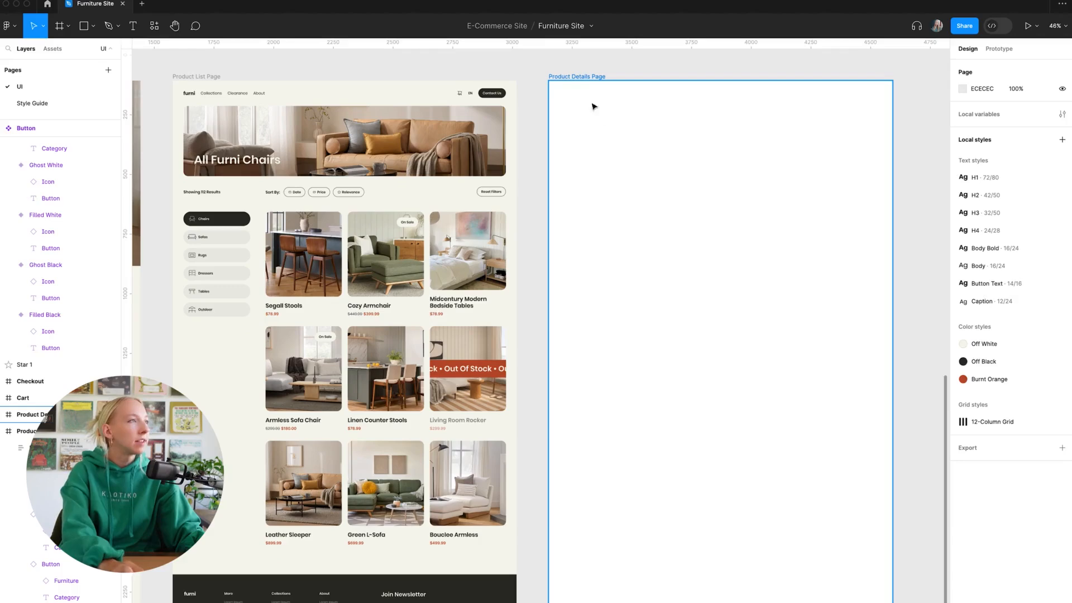
pyautogui.click(577, 77)
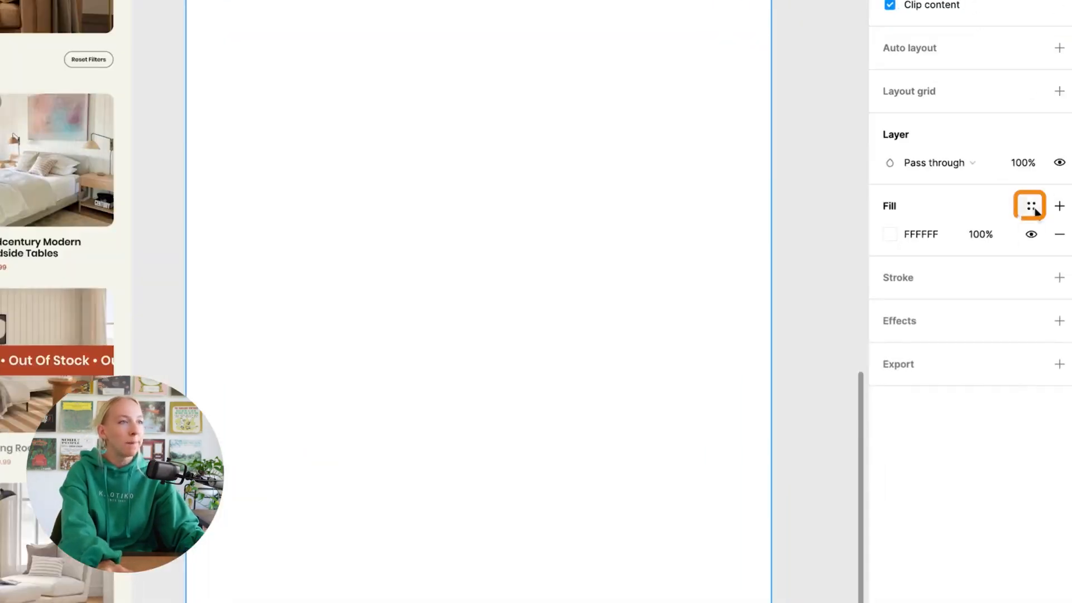
pyautogui.click(1046, 277)
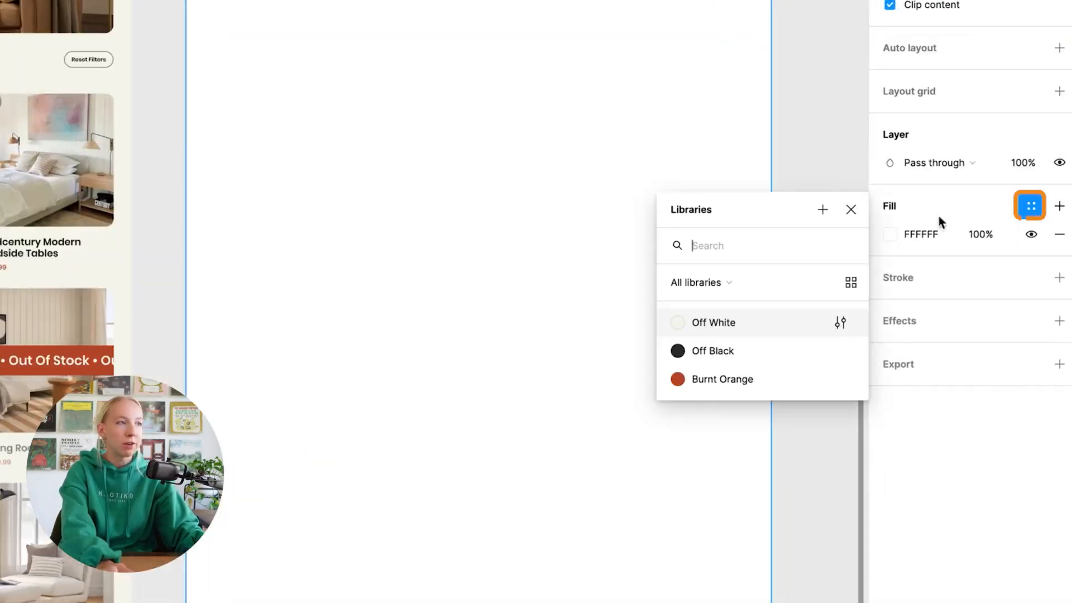
pyautogui.click(764, 332)
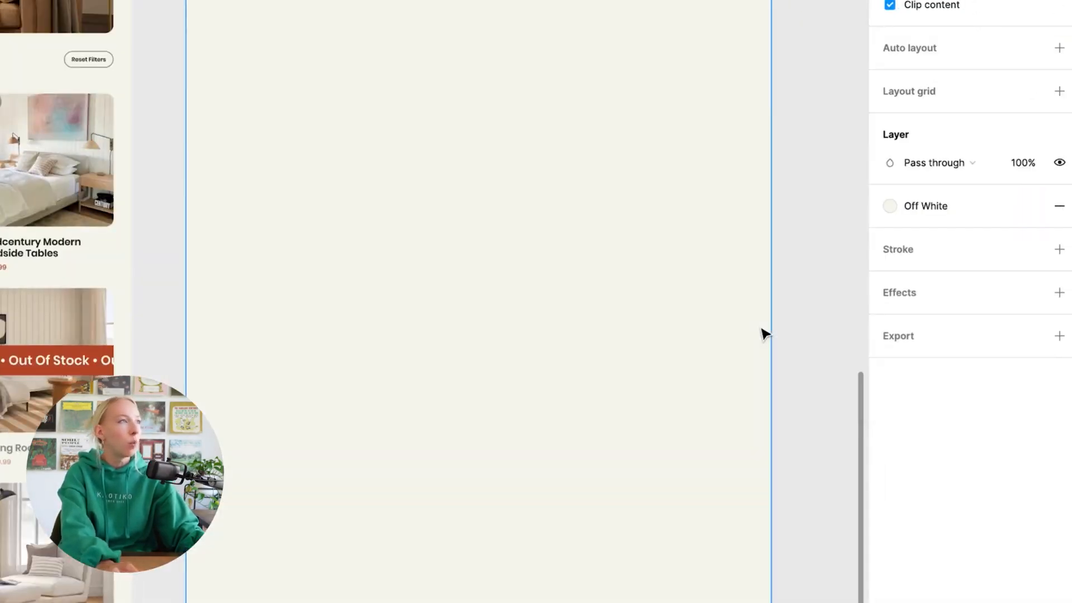
pyautogui.click(806, 294)
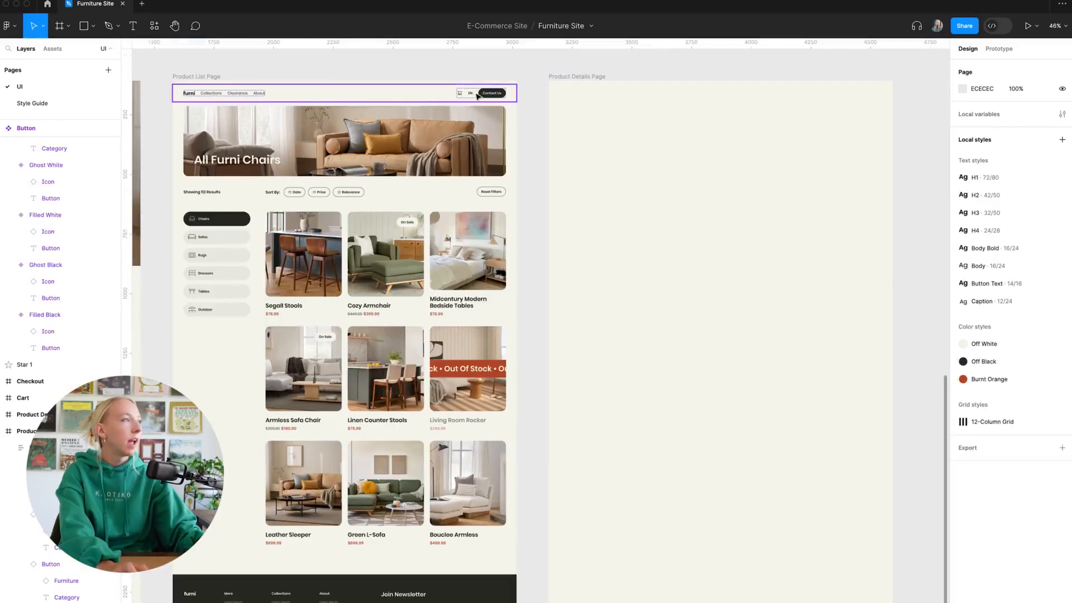
# Copy the header from the Product List Page and paste it into the Product Details Page frame
pyautogui.click(477, 96)
pyautogui.hotkey('ctrl', 'c')
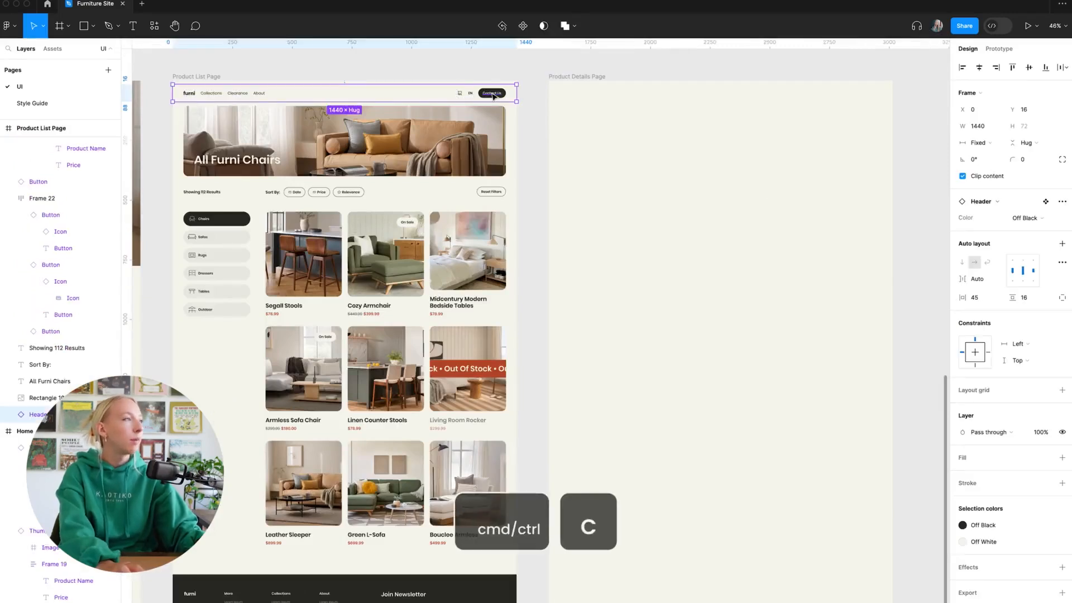
pyautogui.click(592, 75)
pyautogui.hotkey('ctrl', 'v')
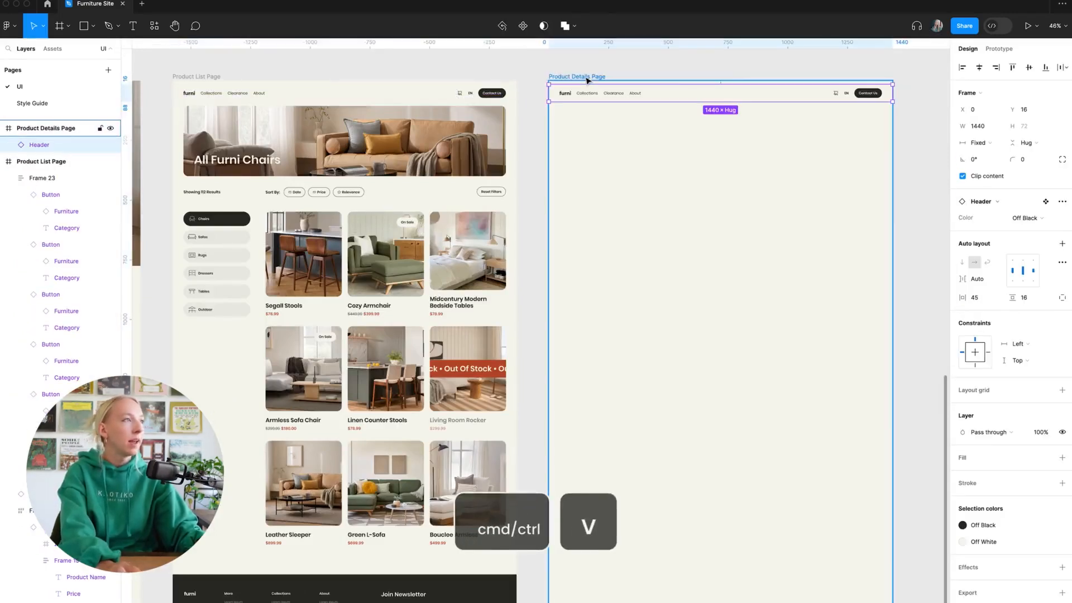
pyautogui.click(600, 126)
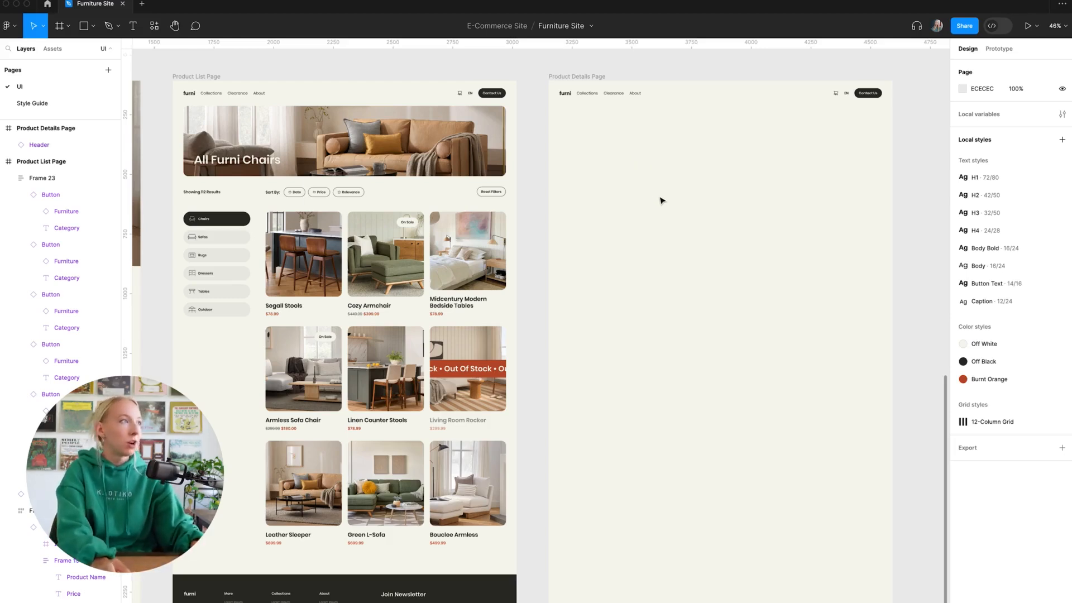
# Draw a frame of about 791 × 707 px below the header on the right side of the Product Details Page
pyautogui.press('f')
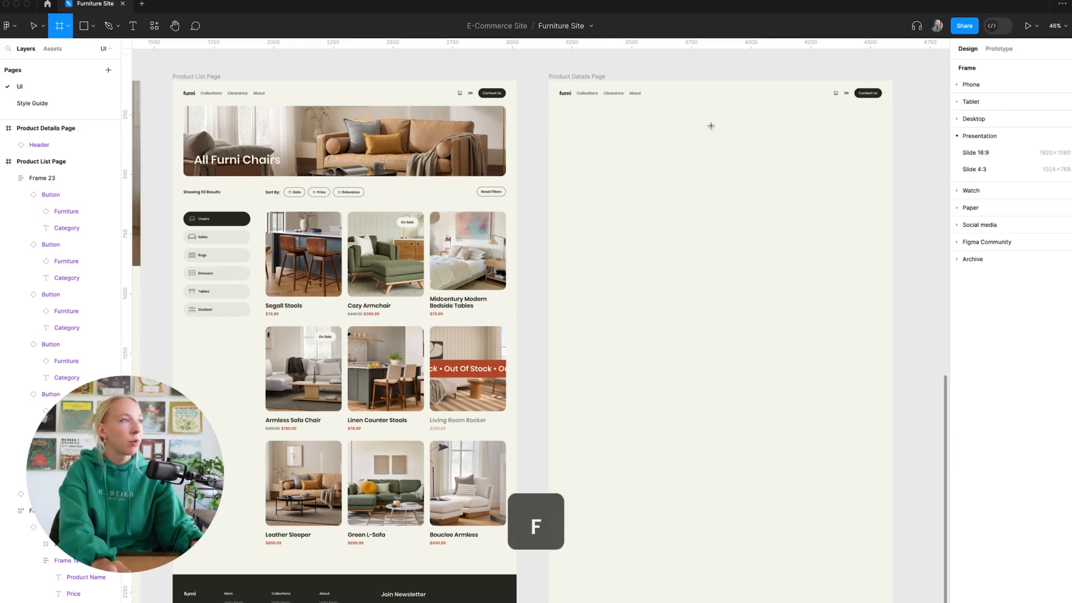
pyautogui.moveTo(688, 121); pyautogui.dragTo(878, 290)
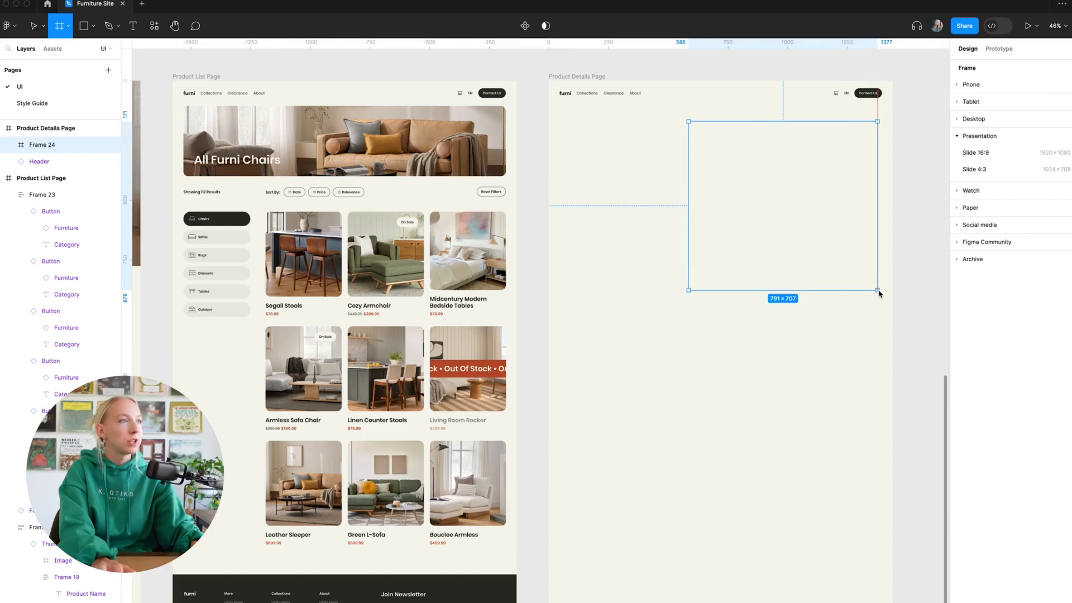
pyautogui.hscroll(2, 722, 185)
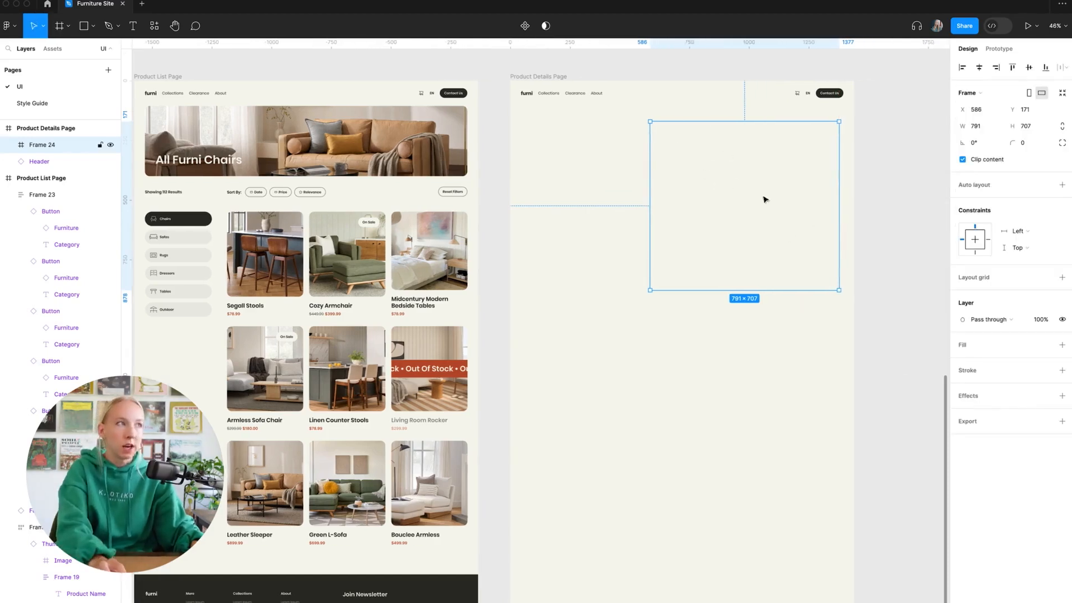
# Apply the 12-Column Grid style to the Product Details Page frame
pyautogui.click(622, 202)
pyautogui.click(543, 78)
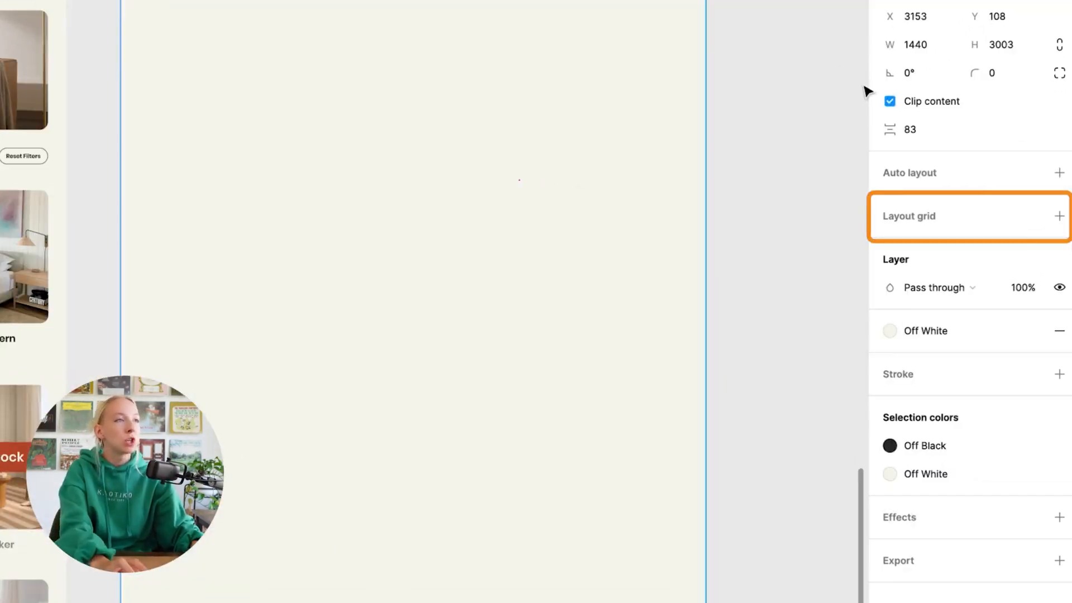
pyautogui.moveTo(945, 224)
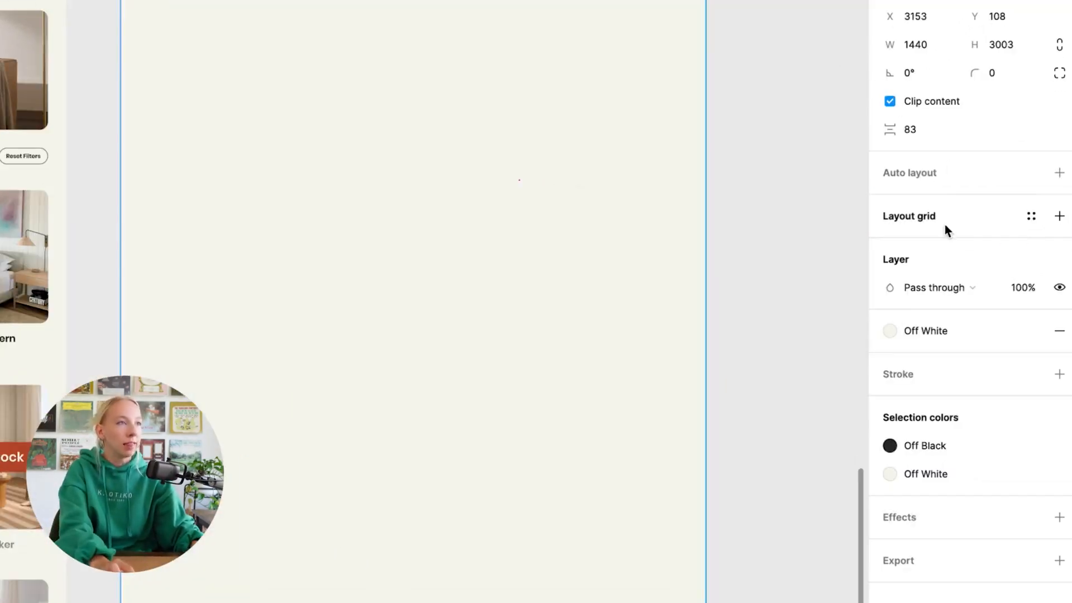
pyautogui.click(1032, 223)
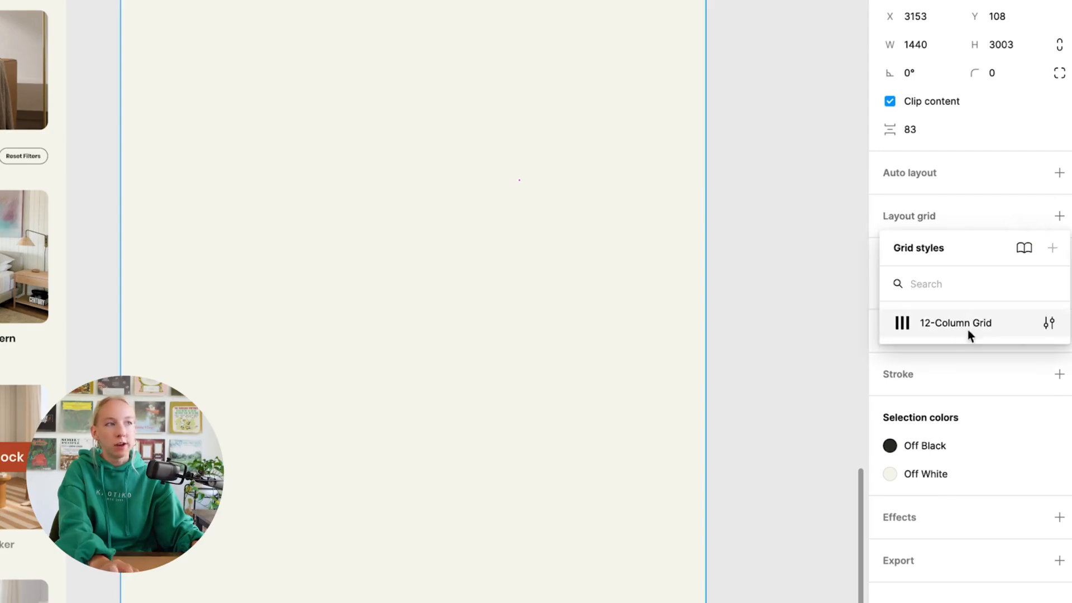
pyautogui.click(904, 326)
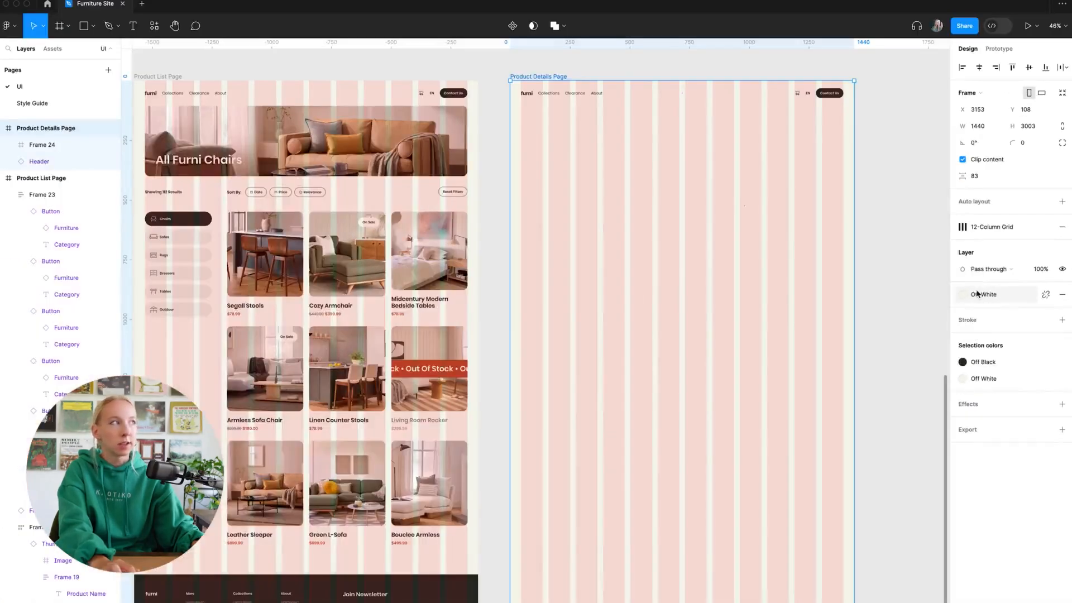
pyautogui.click(902, 212)
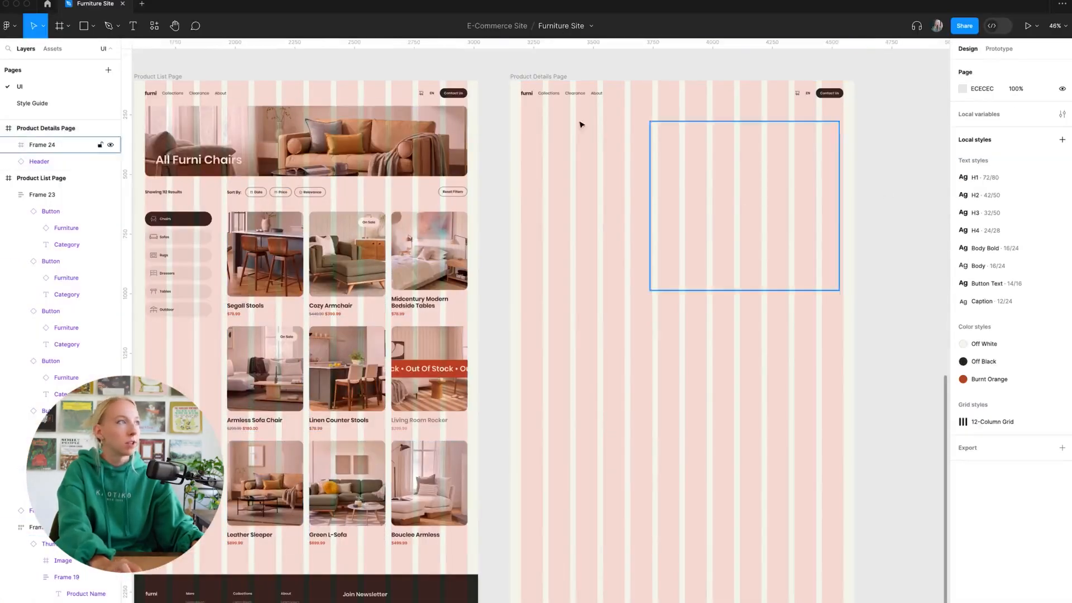
pyautogui.click(542, 79)
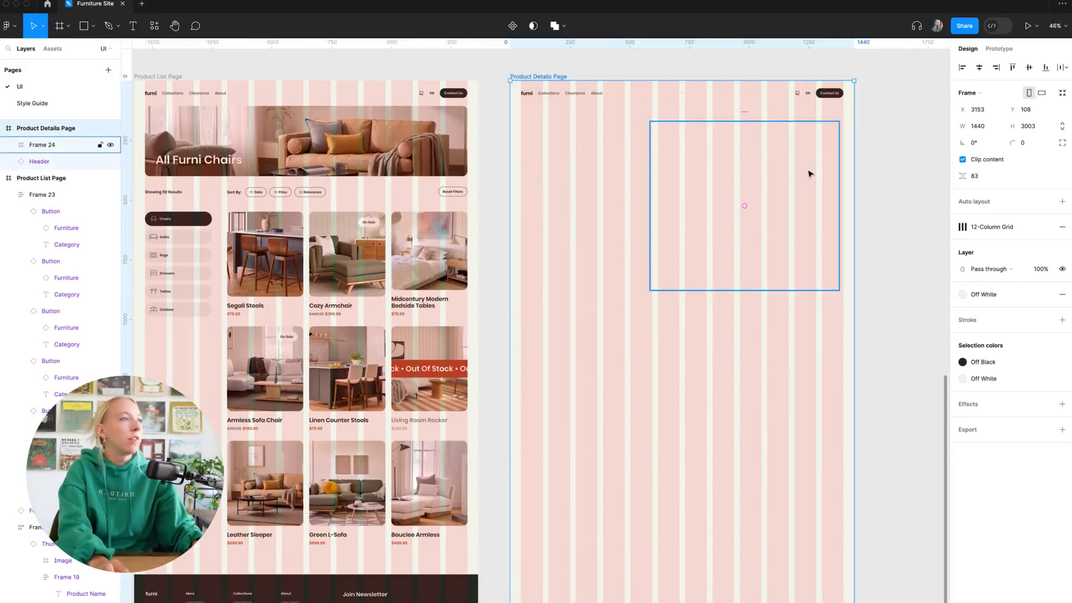
pyautogui.moveTo(811, 174); pyautogui.dragTo(808, 179)
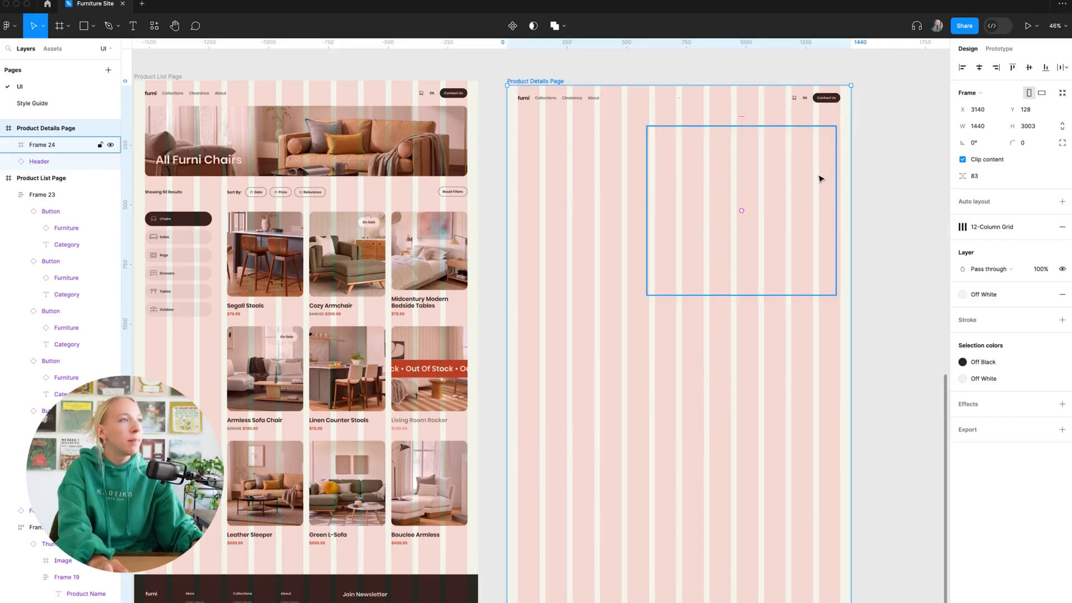
pyautogui.click(823, 178)
pyautogui.press('super+z')
pyautogui.press('super+z')
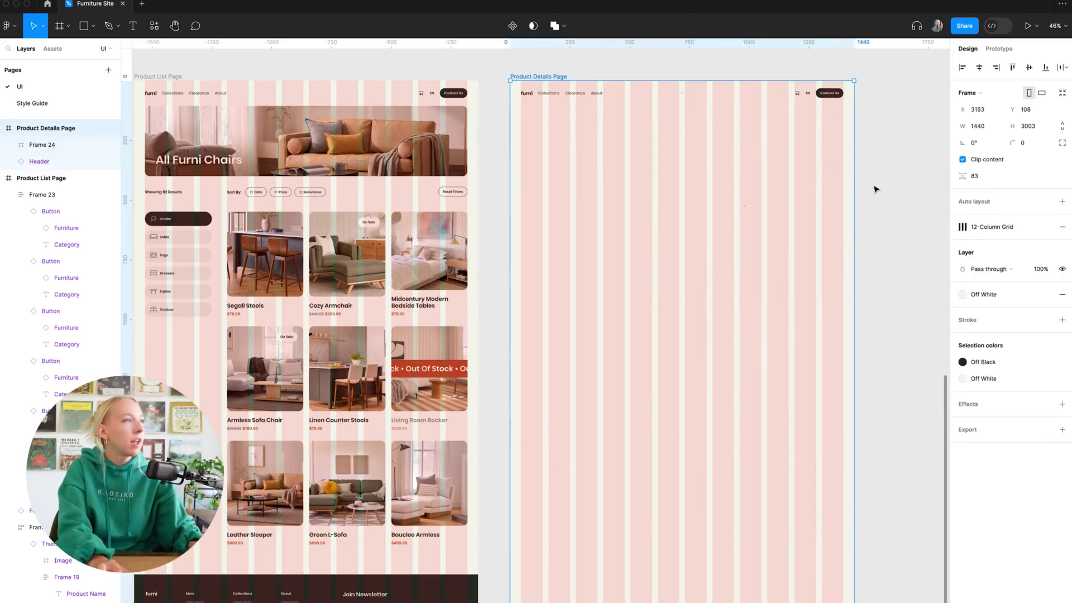
# Add a solid grey 747474 fill to the new frame below the header
pyautogui.click(801, 186)
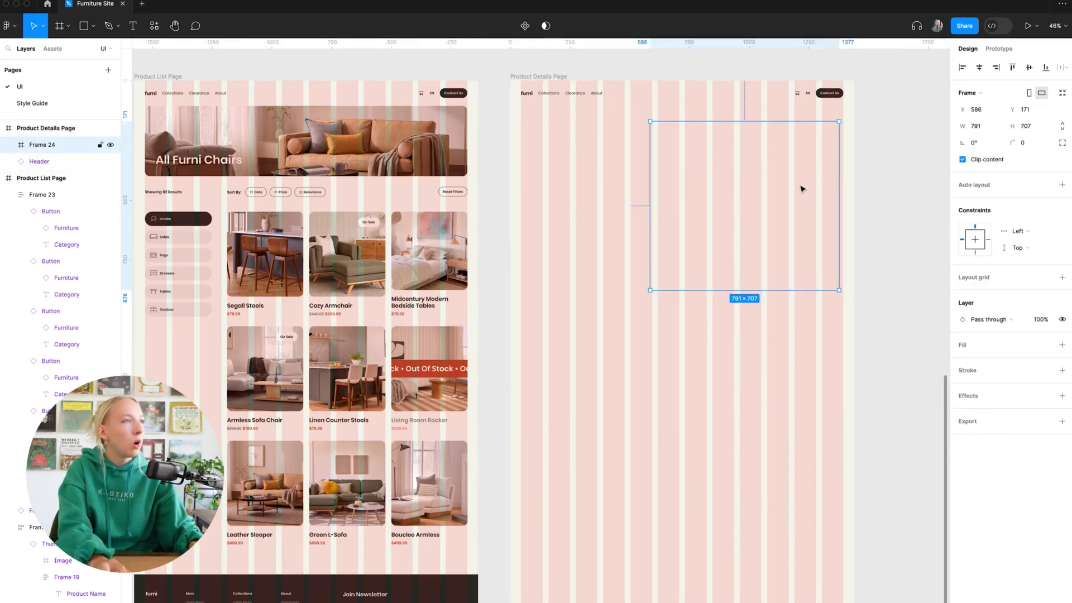
pyautogui.click(1061, 345)
pyautogui.click(963, 362)
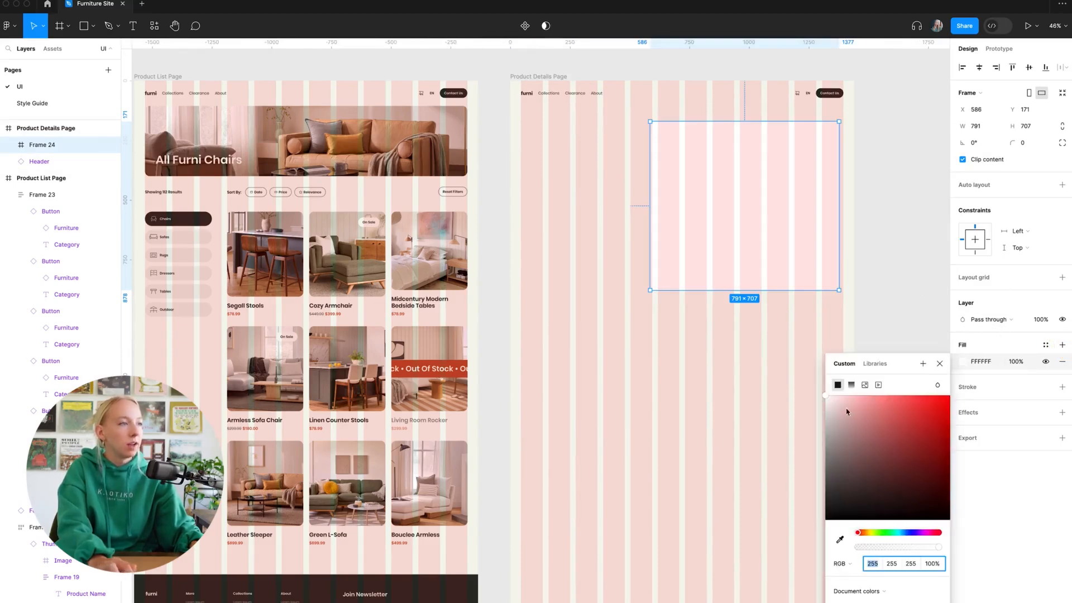
pyautogui.moveTo(847, 412); pyautogui.dragTo(763, 459)
pyautogui.click(902, 247)
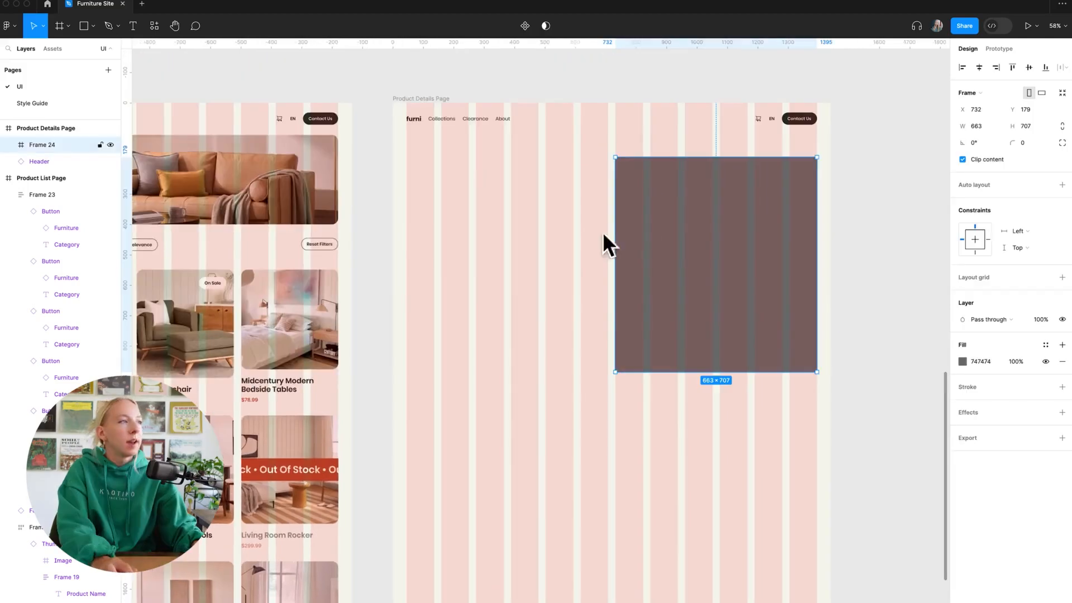
# Widen the grey frame to the left to 777 px, aligned with the grid columns, and set its height to 600 px
pyautogui.moveTo(617, 236); pyautogui.dragTo(579, 237)
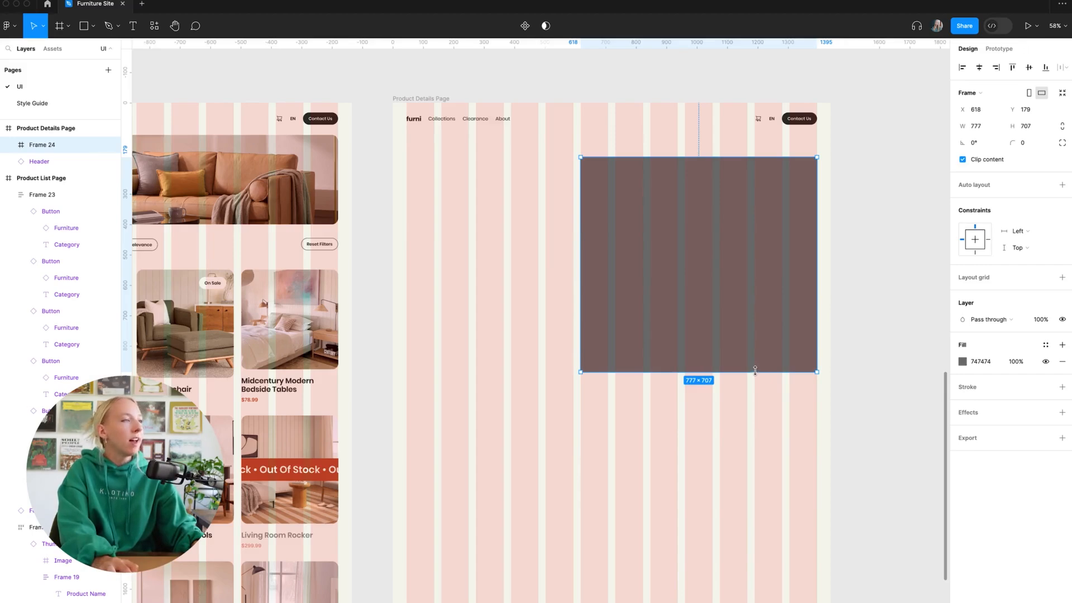
pyautogui.moveTo(755, 370); pyautogui.dragTo(754, 357)
pyautogui.click(1042, 127)
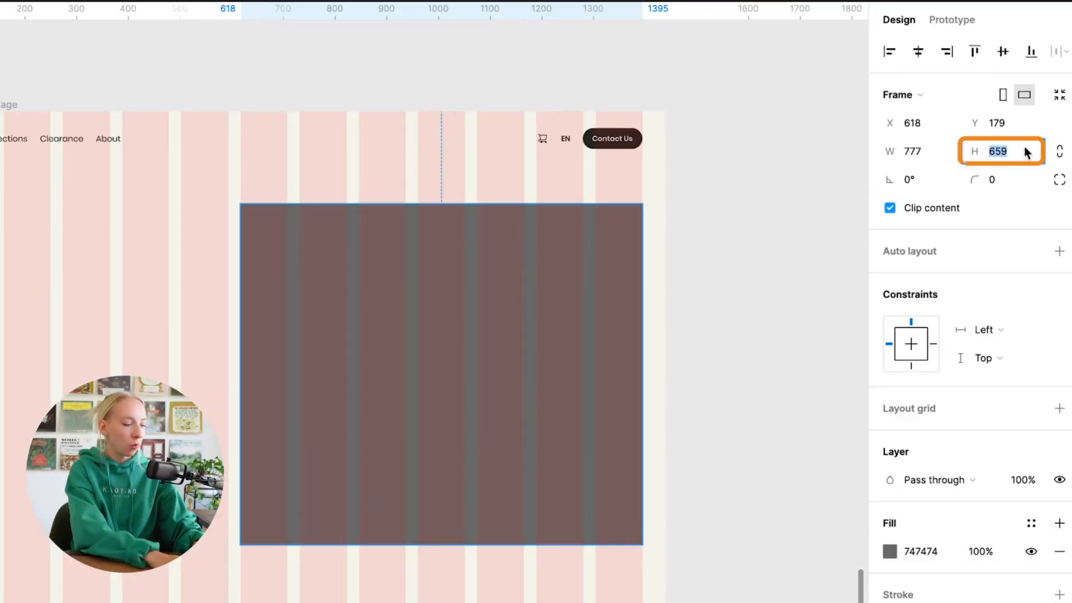
pyautogui.write('600')
pyautogui.press('Return')
pyautogui.click(702, 323)
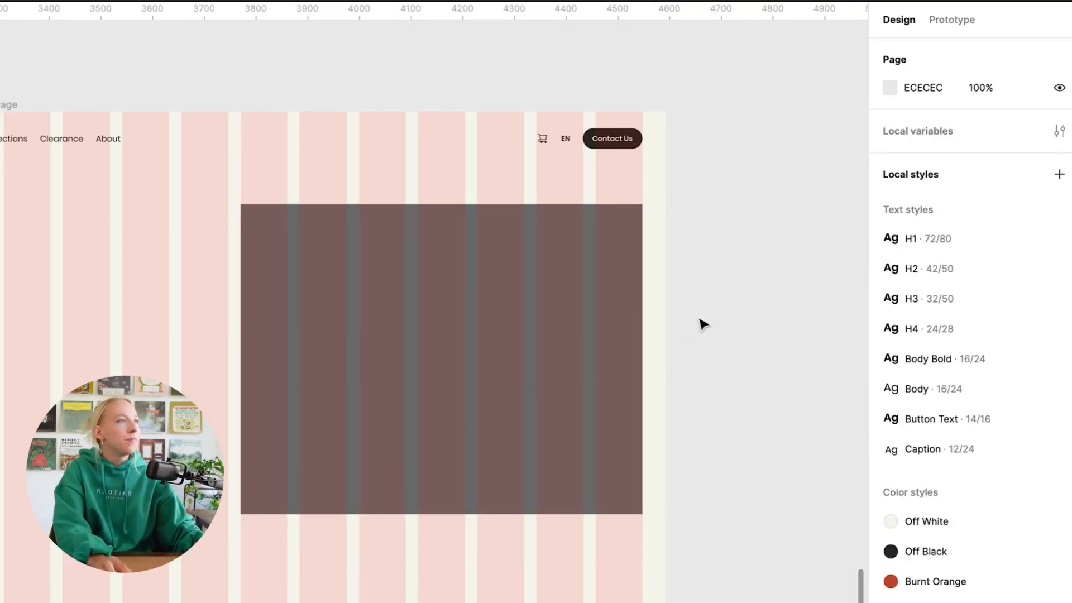
# Change the grey frame's fill to an image fill and open the image file chooser
pyautogui.click(499, 311)
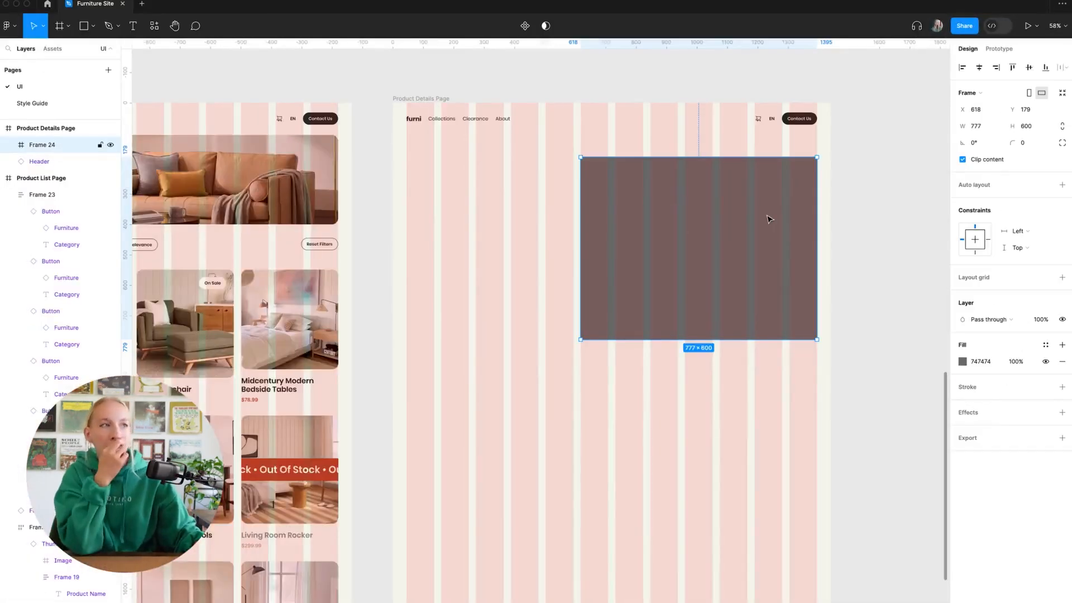
pyautogui.click(962, 361)
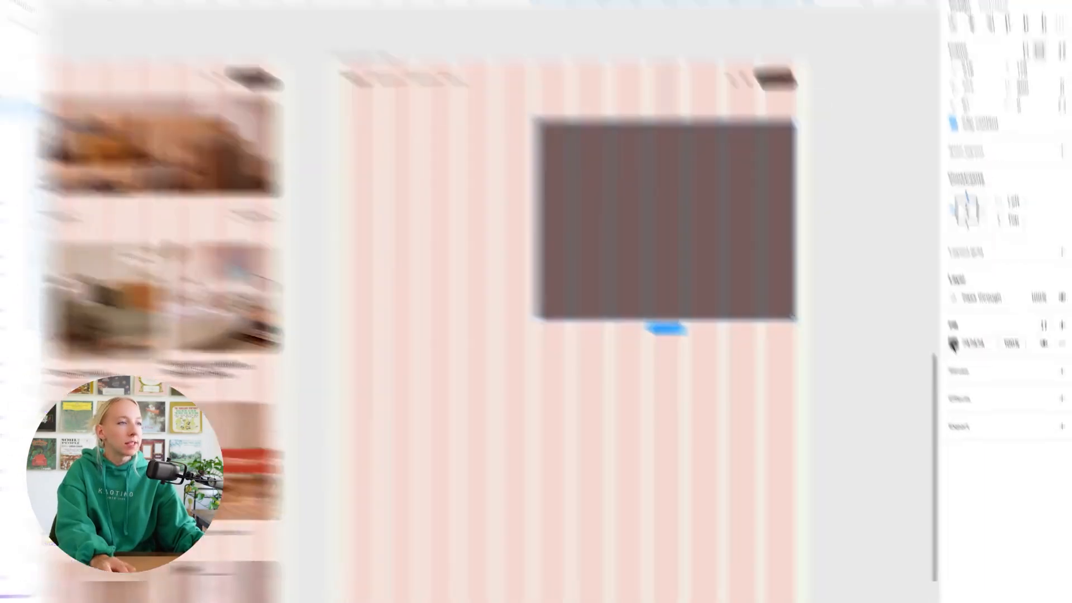
pyautogui.click(865, 384)
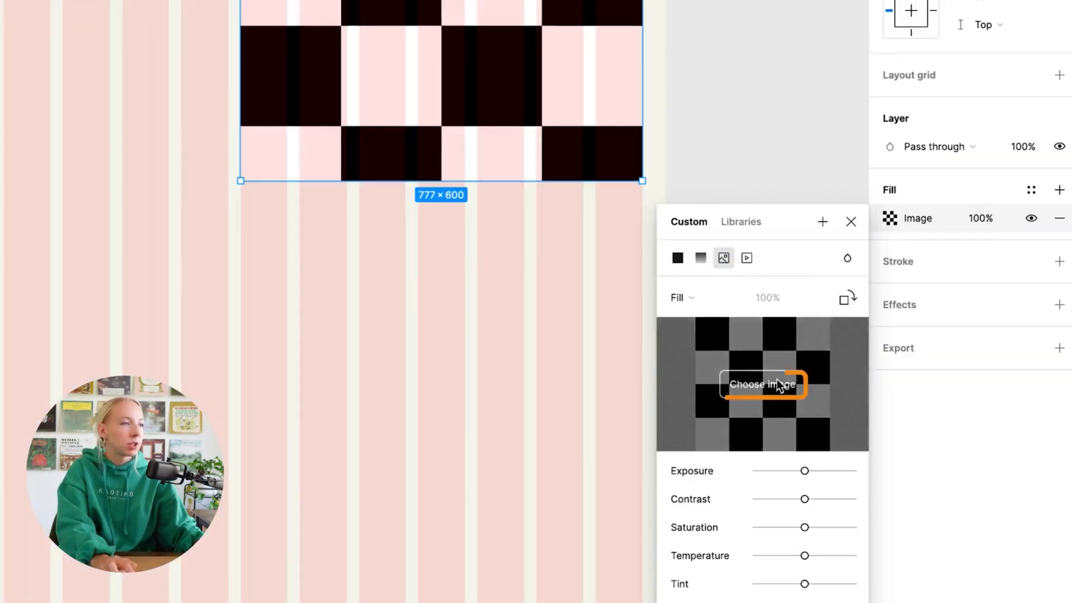
pyautogui.click(779, 379)
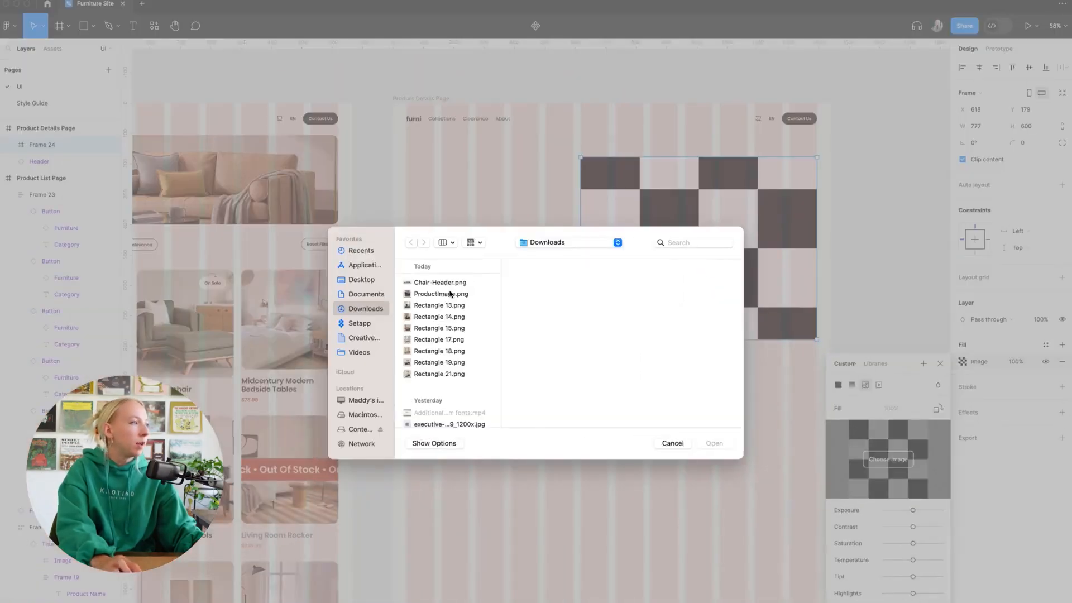
# Preview the downloaded images and fill the large frame with ProductImage.png
pyautogui.click(20, 104)
pyautogui.press('Down')
pyautogui.press('Down')
pyautogui.press('Down')
pyautogui.press('Down')
pyautogui.press('Down')
pyautogui.press('Down')
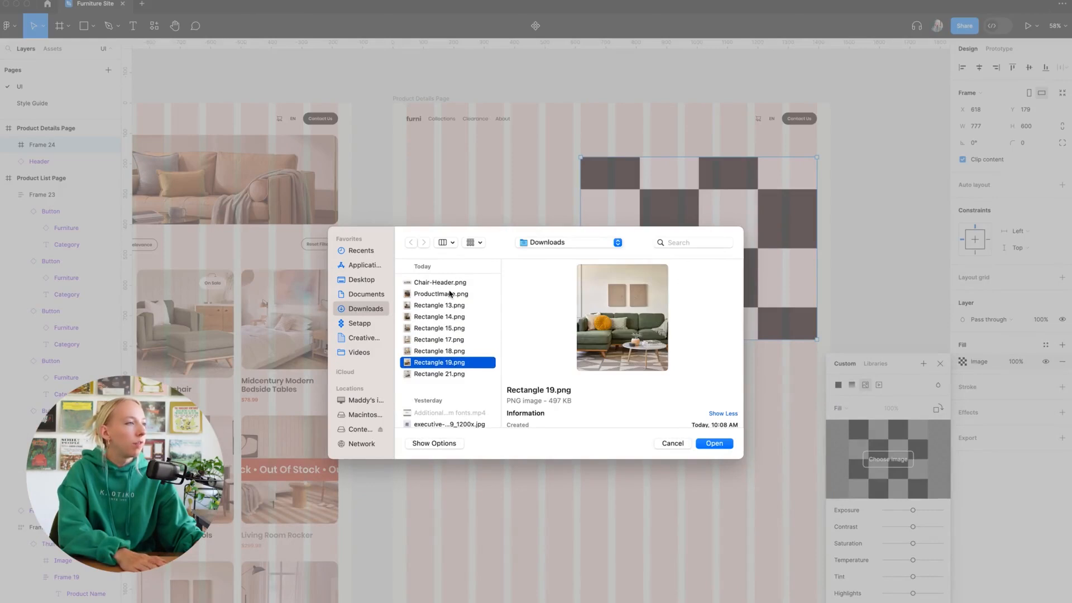
pyautogui.press('Down')
pyautogui.press('Up')
pyautogui.press('Up')
pyautogui.press('Up')
pyautogui.press('Up')
pyautogui.press('Up')
pyautogui.press('Up')
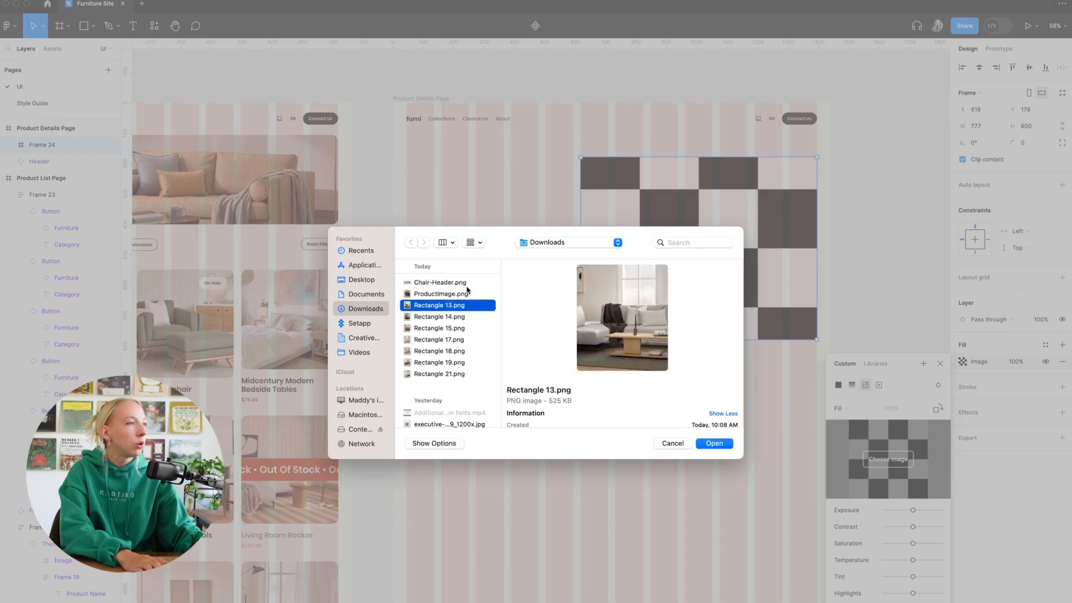
pyautogui.press('Up')
pyautogui.press('Up')
pyautogui.press('Down')
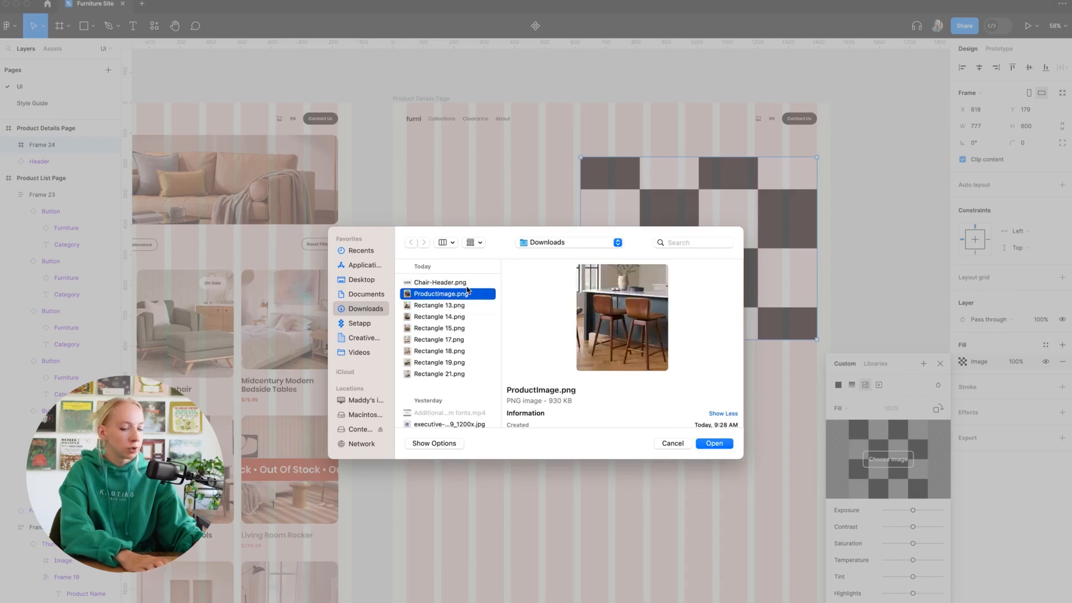
pyautogui.press('Return')
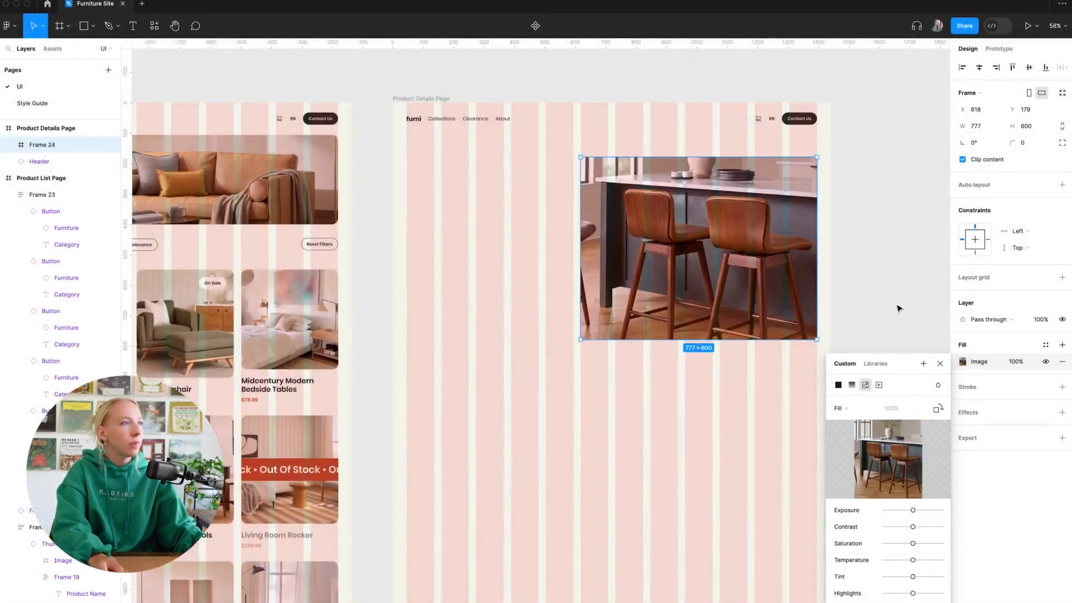
pyautogui.click(911, 342)
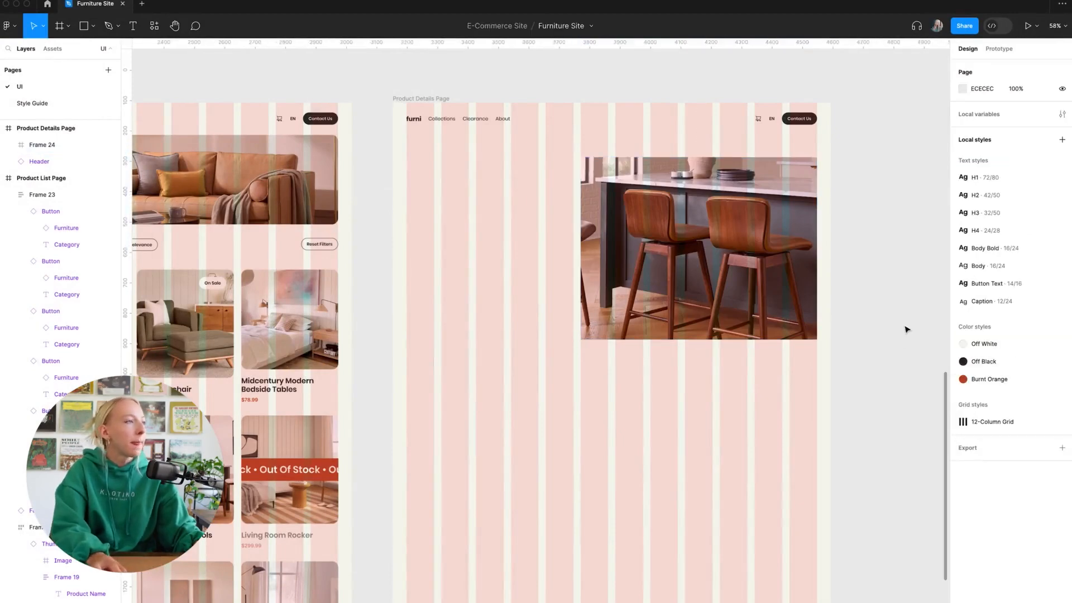
# Set the large product image's corner radius to 20
pyautogui.click(789, 297)
pyautogui.click(1034, 143)
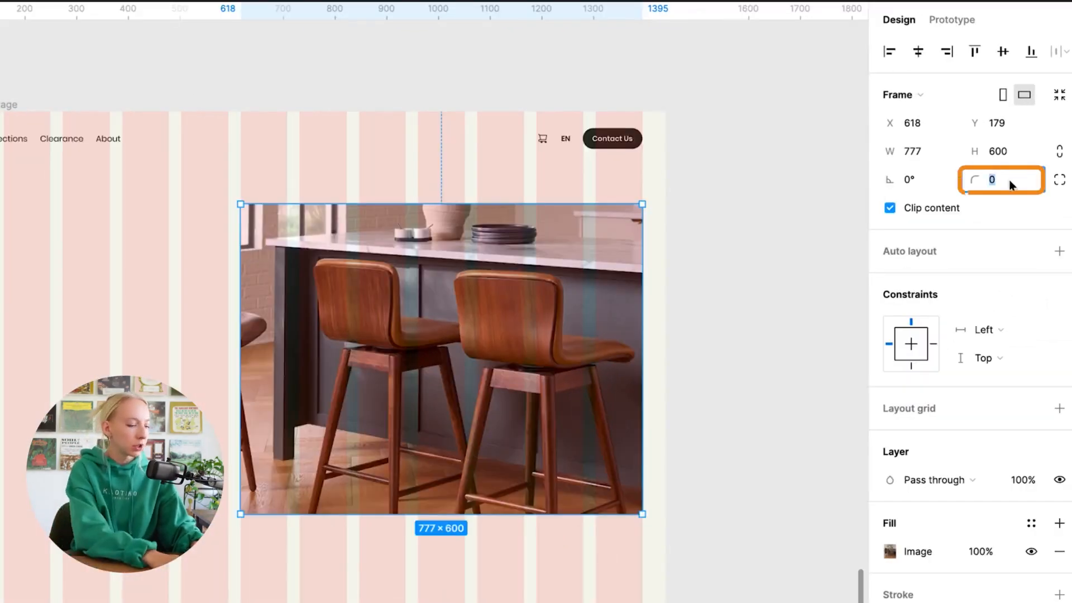
pyautogui.write('20')
pyautogui.press('Return')
pyautogui.click(755, 289)
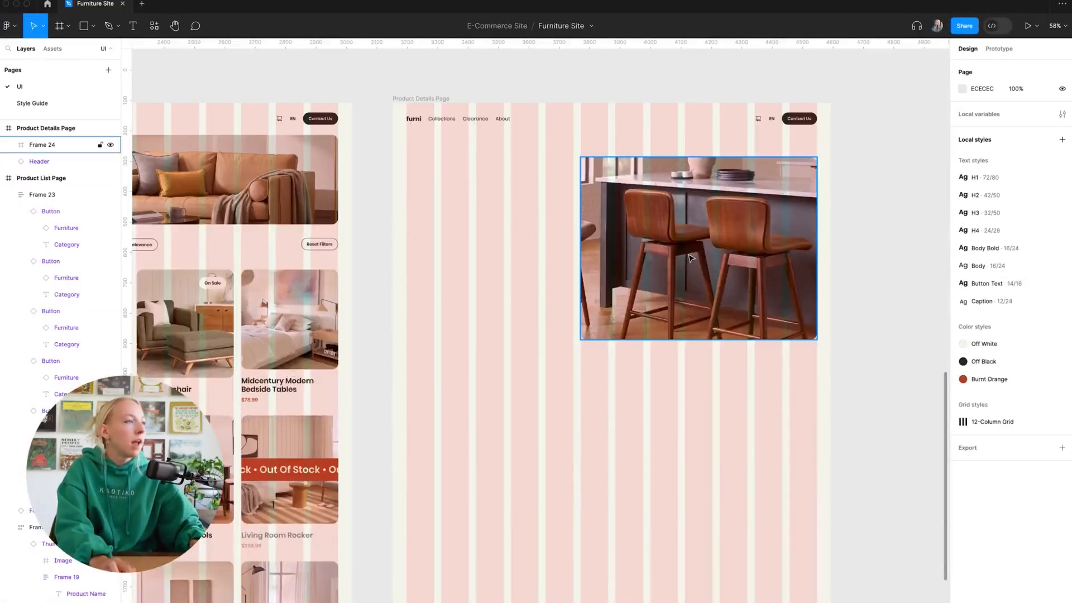
# Duplicate the large product image below itself, shrinking the copy to a 90 × 70 thumbnail aligned with its left edge at Y 807
pyautogui.moveTo(691, 257); pyautogui.dragTo(692, 449)
pyautogui.moveTo(817, 531); pyautogui.dragTo(591, 369)
pyautogui.scroll(5, 613, 371)
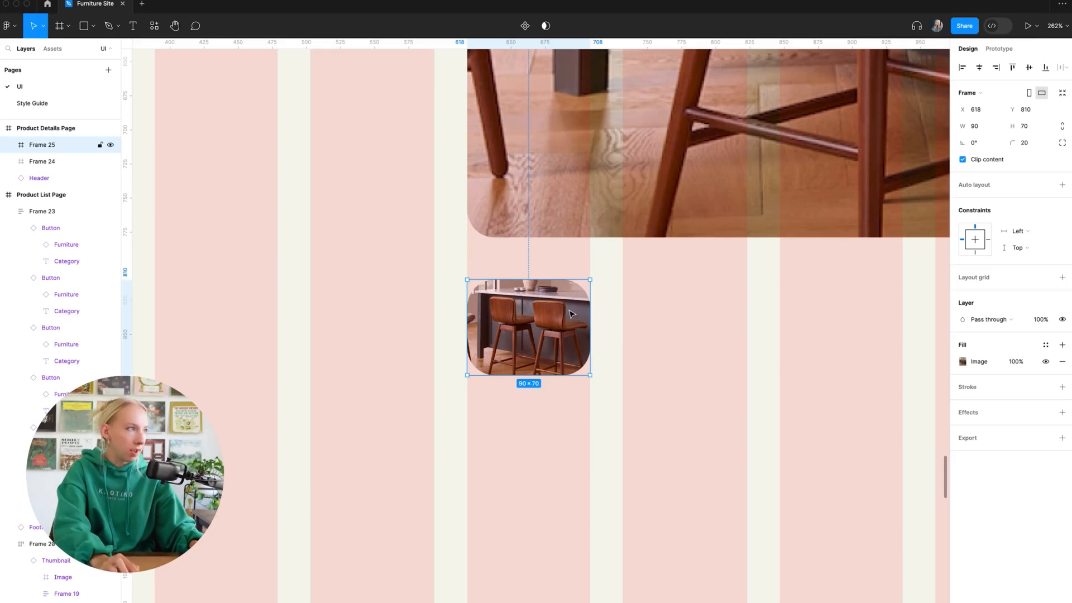
pyautogui.press('Up')
pyautogui.press('Up')
pyautogui.press('Up')
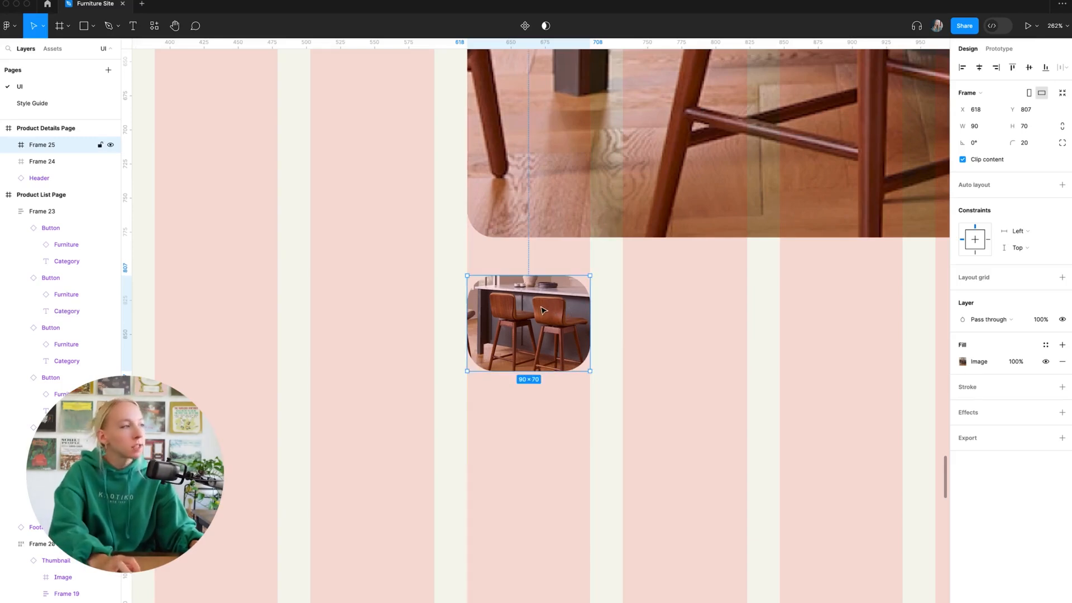
# Set the thumbnail's corner radius to 4
pyautogui.scroll(-5, 541, 310)
pyautogui.scroll(1, 542, 310)
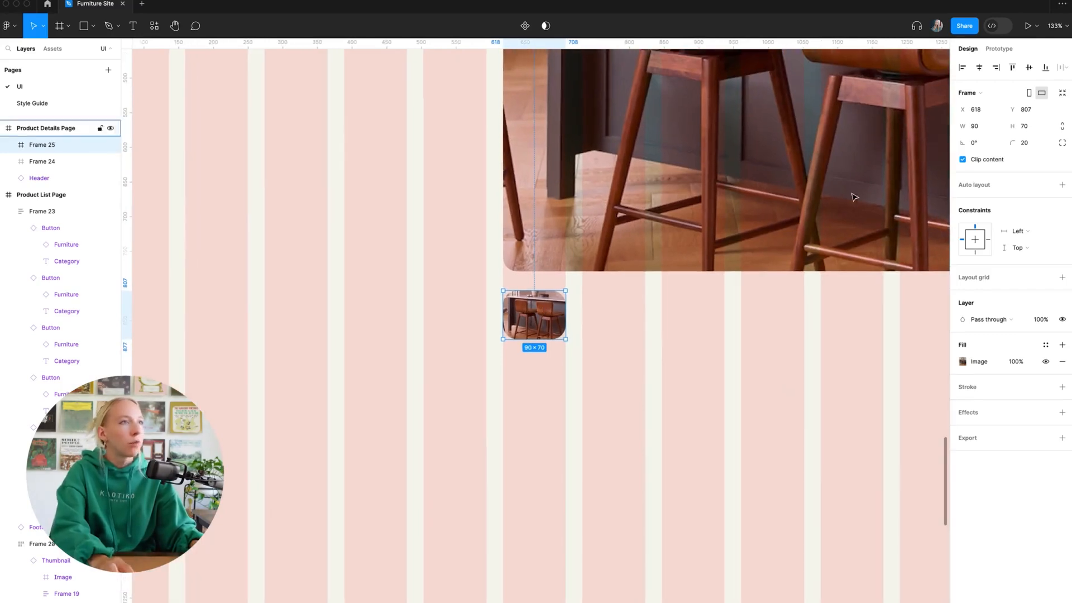
pyautogui.click(1023, 145)
pyautogui.write('4')
pyautogui.press('Return')
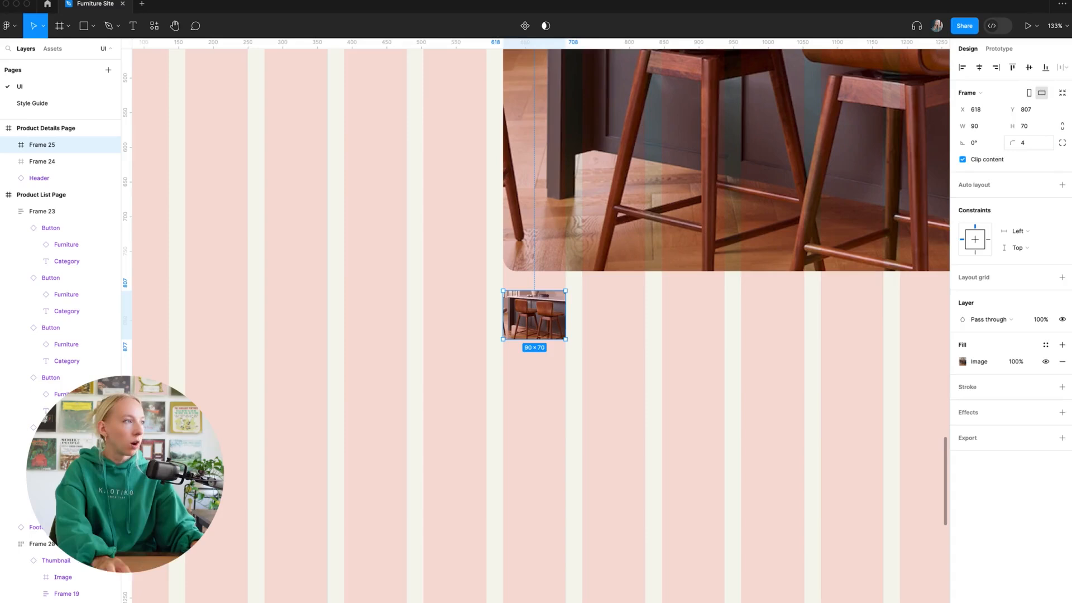
pyautogui.click(637, 315)
pyautogui.scroll(3, 534, 317)
# Set the thumbnail's corner radius to 8
pyautogui.click(534, 316)
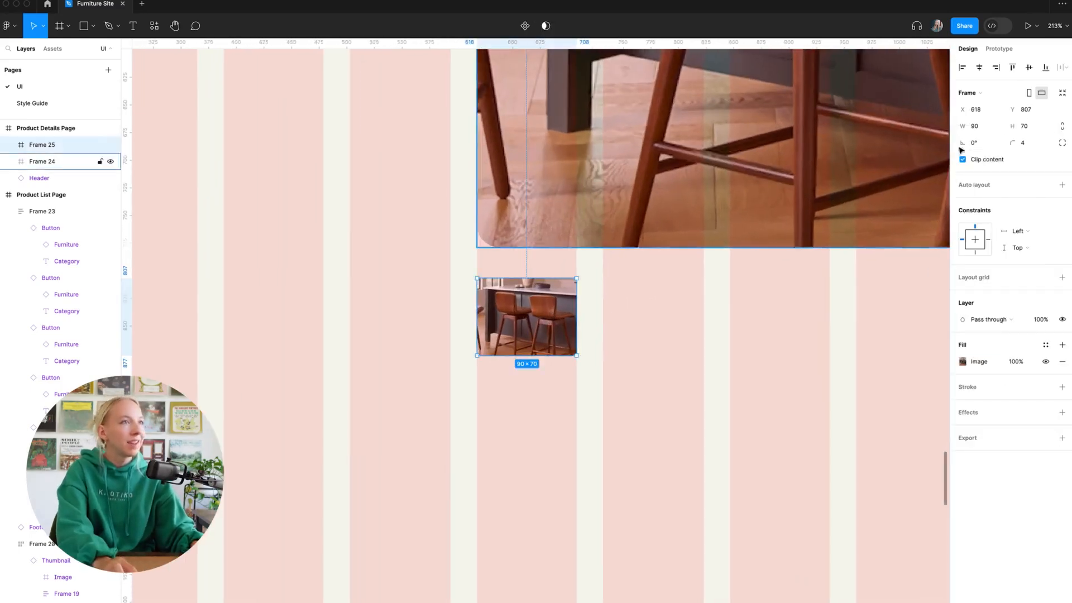
pyautogui.click(1029, 145)
pyautogui.write('8')
pyautogui.press('Return')
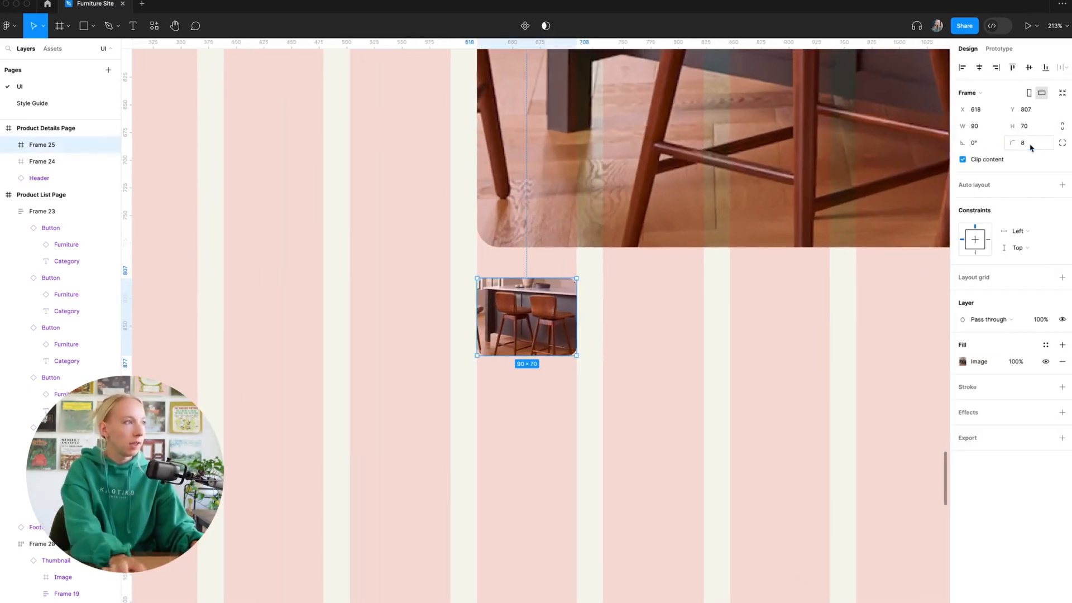
pyautogui.click(646, 369)
# Duplicate the thumbnail three times to form a row of four, one per grid column with 24 px gaps
pyautogui.click(527, 316)
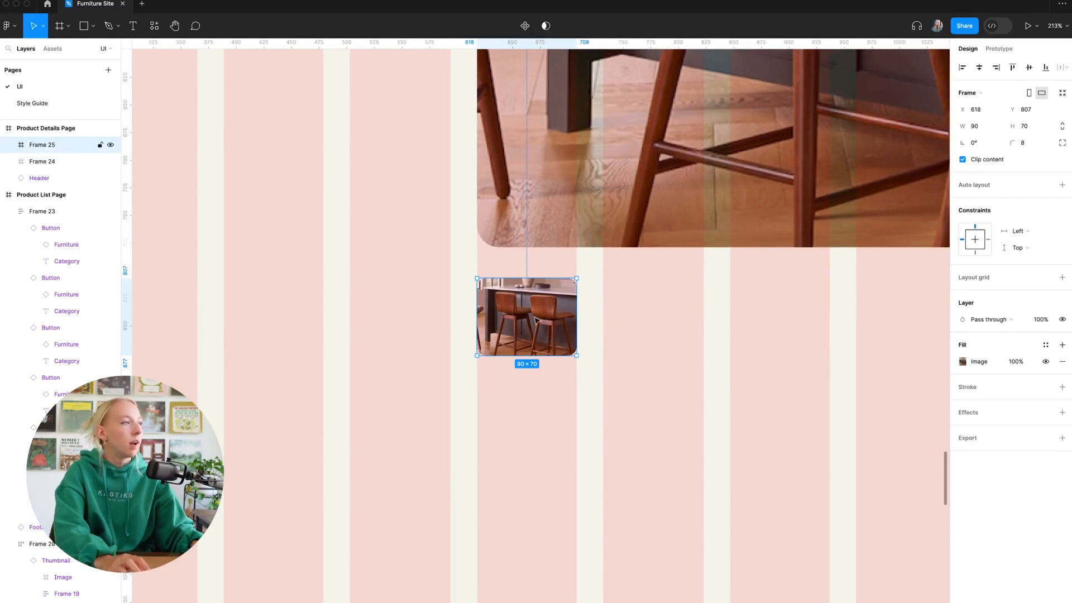
pyautogui.scroll(-5, 534, 320)
pyautogui.moveTo(553, 324); pyautogui.dragTo(618, 324)
pyautogui.moveTo(612, 323); pyautogui.dragTo(752, 321)
pyautogui.click(564, 375)
# Wrap the four thumbnails in a single frame and add auto layout to it
pyautogui.scroll(-5, 564, 375)
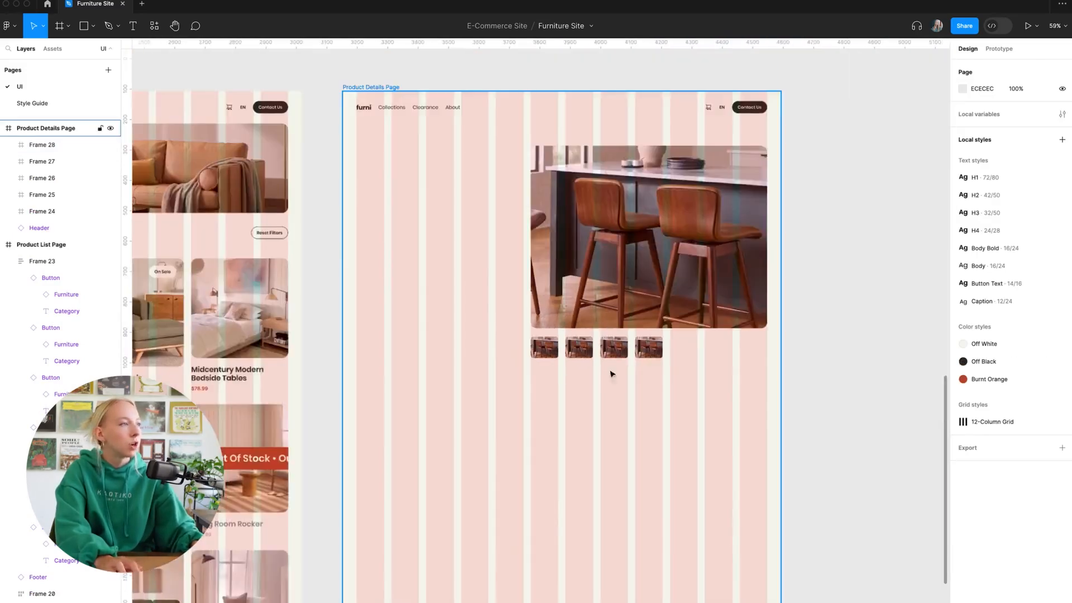
pyautogui.scroll(3, 673, 381)
pyautogui.scroll(2, 629, 364)
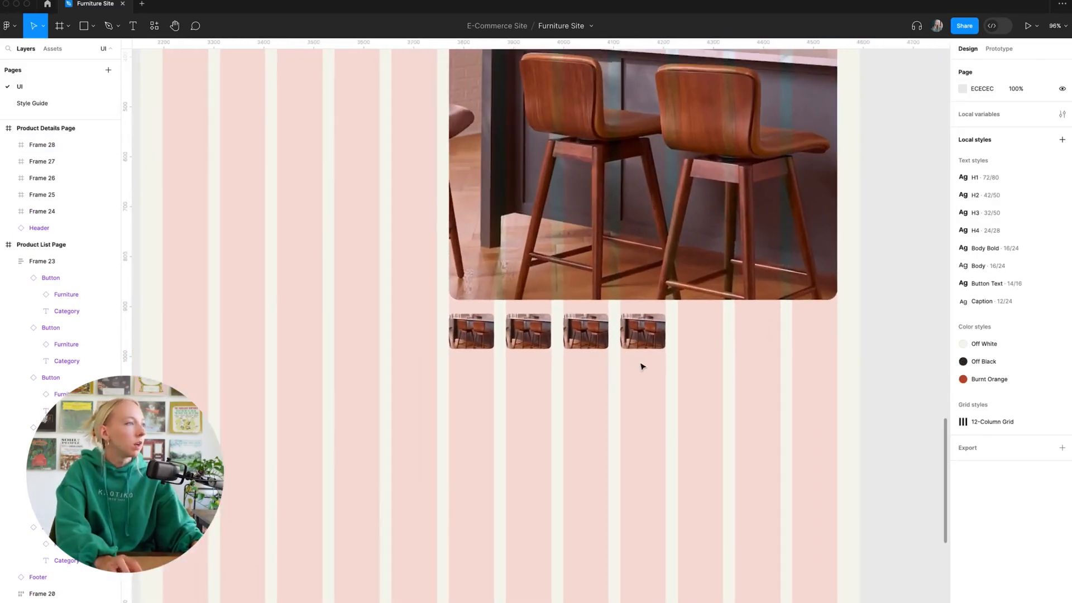
pyautogui.click(470, 333)
pyautogui.keyDown('shift'); pyautogui.click(528, 331); pyautogui.keyUp('shift')
pyautogui.keyDown('shift'); pyautogui.click(586, 331); pyautogui.keyUp('shift')
pyautogui.keyDown('shift'); pyautogui.click(642, 331); pyautogui.keyUp('shift')
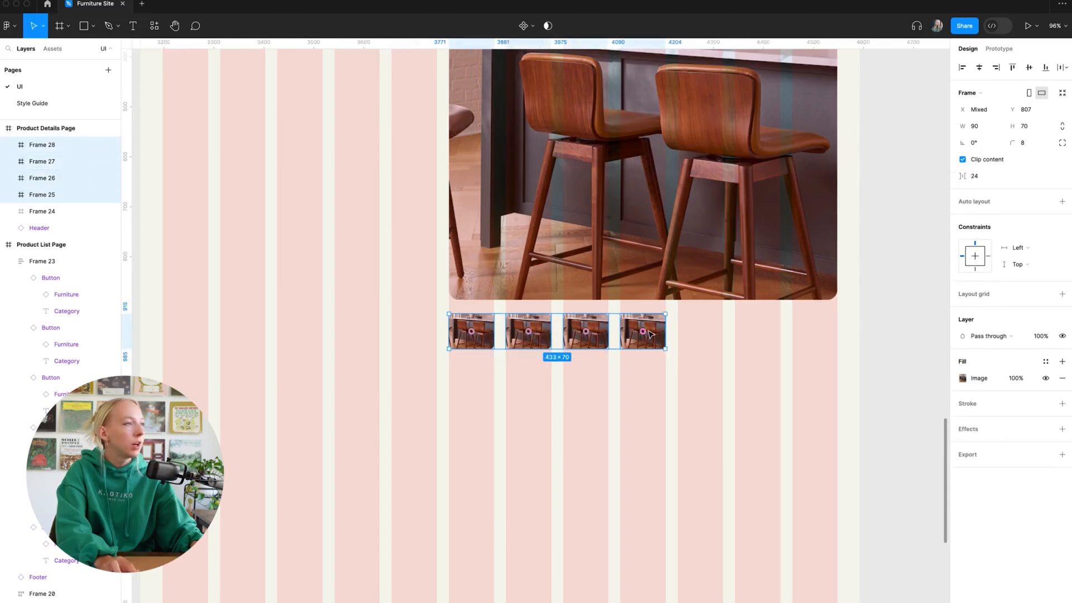
pyautogui.rightClick(631, 330)
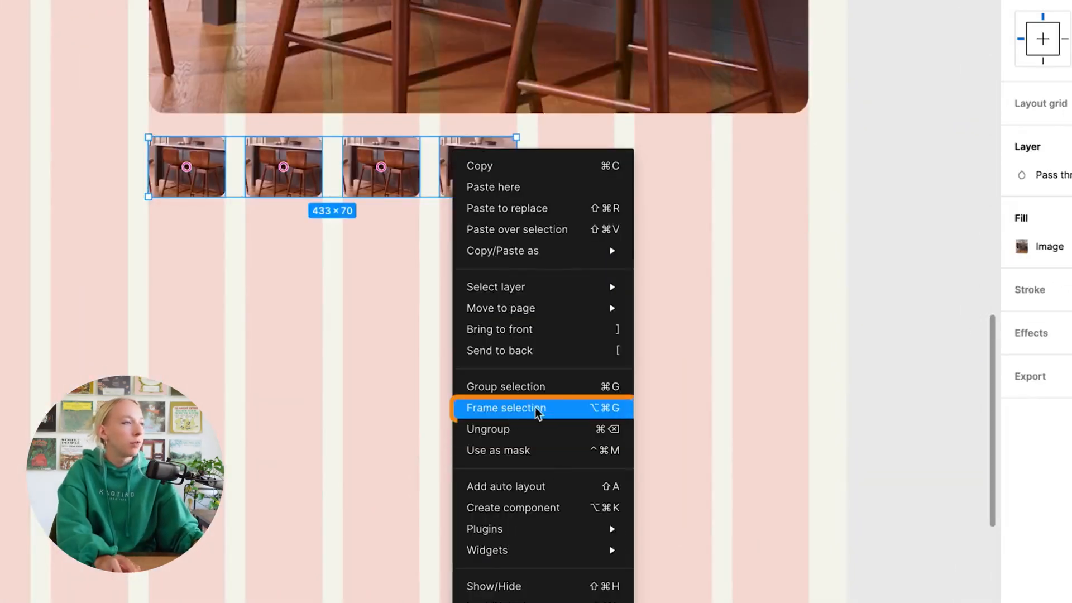
pyautogui.click(688, 480)
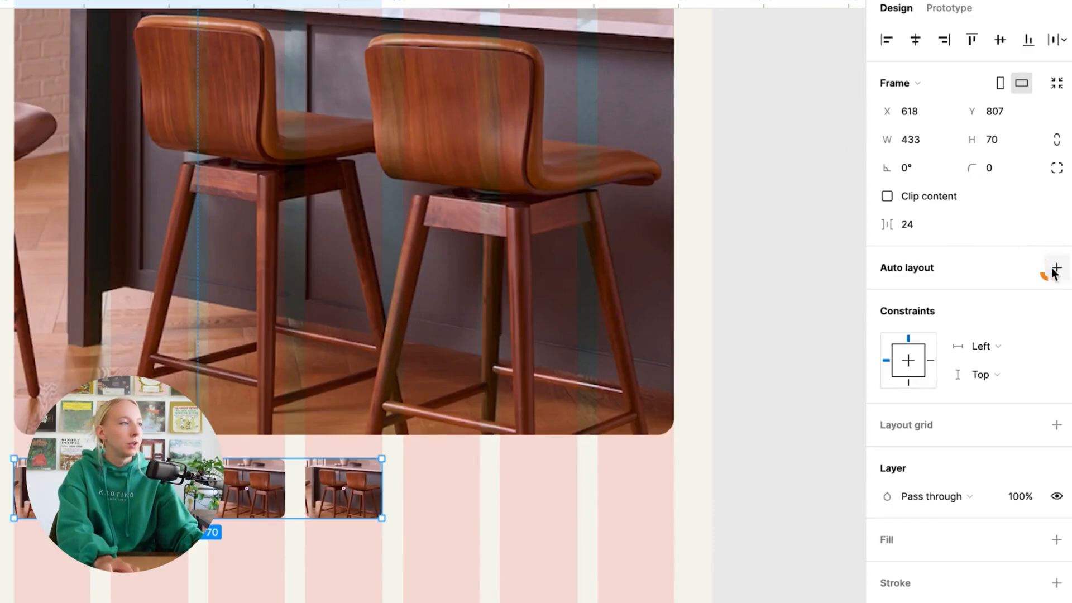
pyautogui.click(1055, 268)
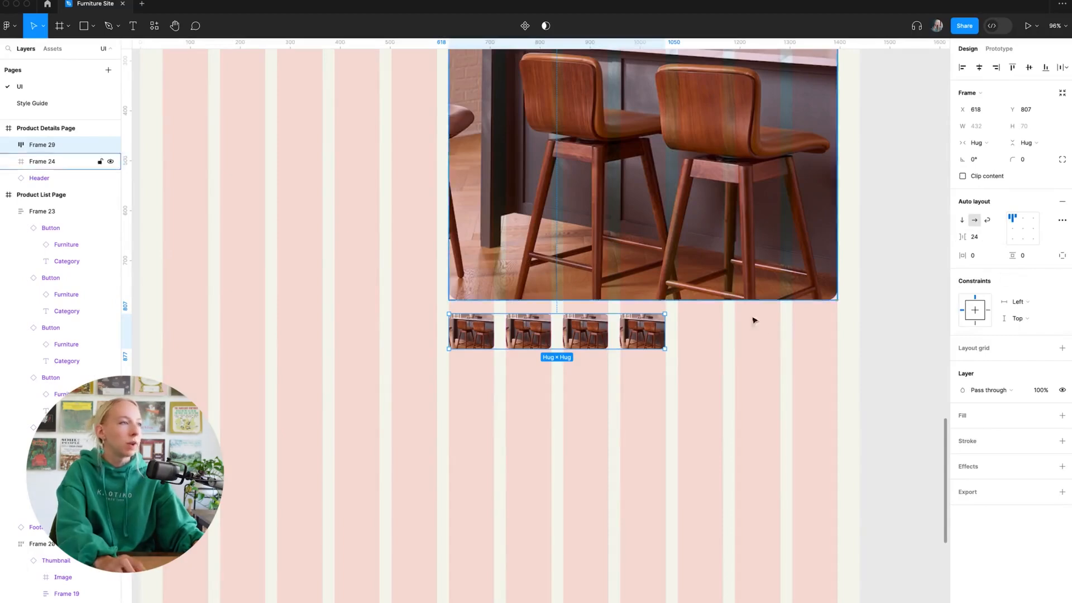
pyautogui.click(866, 353)
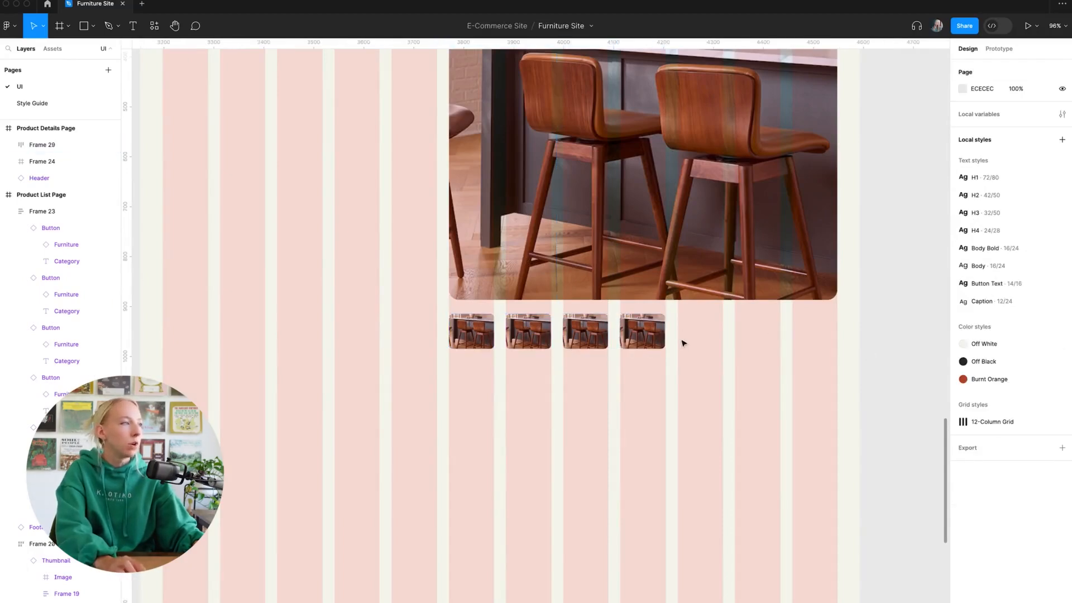
pyautogui.scroll(5, 451, 332)
pyautogui.scroll(-4, 451, 331)
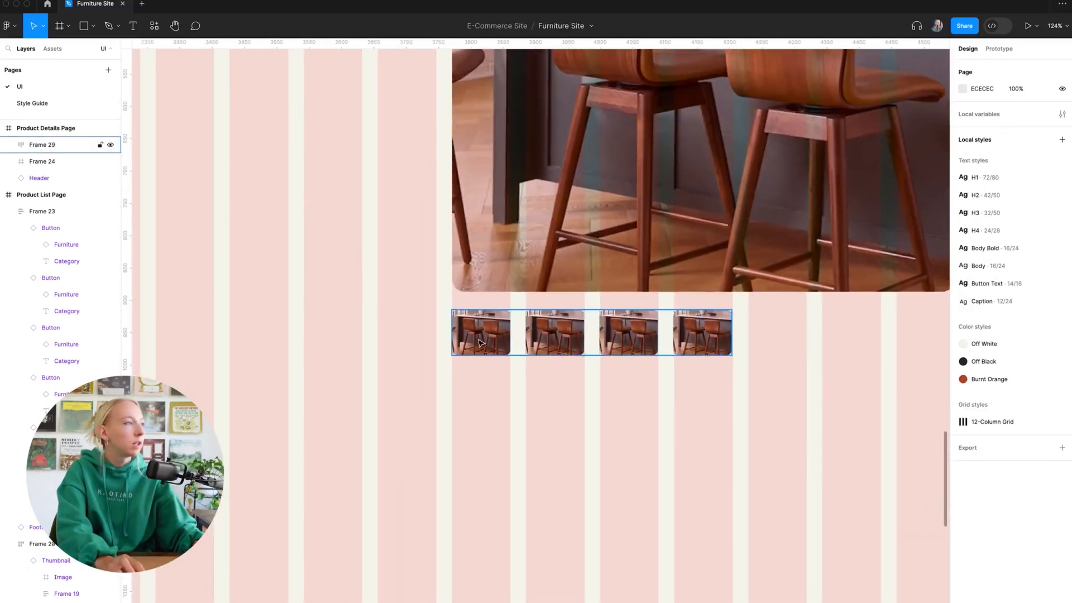
pyautogui.moveTo(480, 340); pyautogui.dragTo(478, 340)
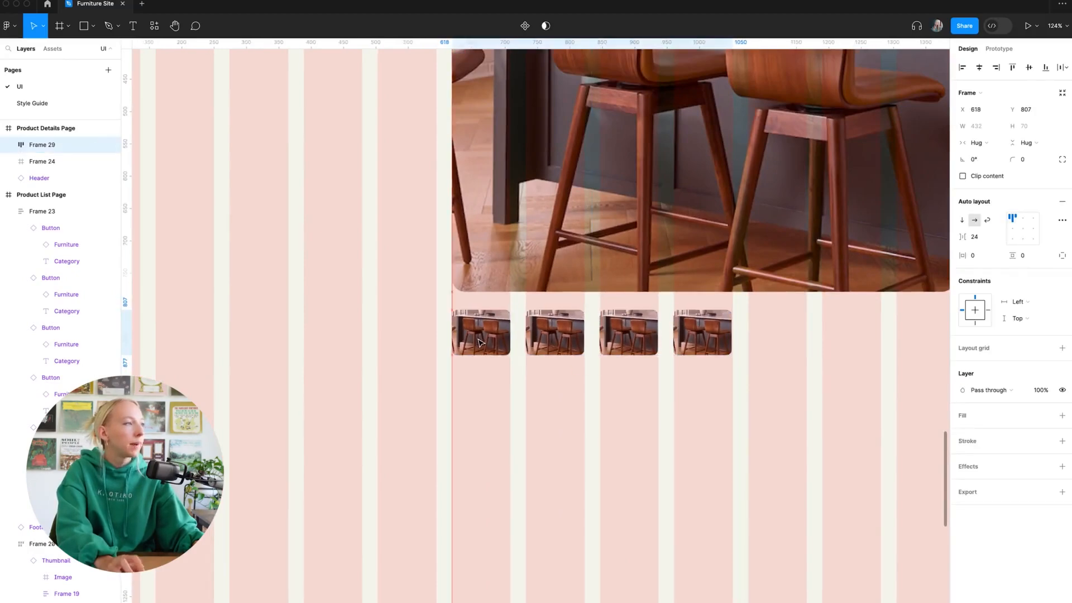
pyautogui.scroll(-4, 515, 366)
pyautogui.click(872, 383)
pyautogui.scroll(-3, 867, 383)
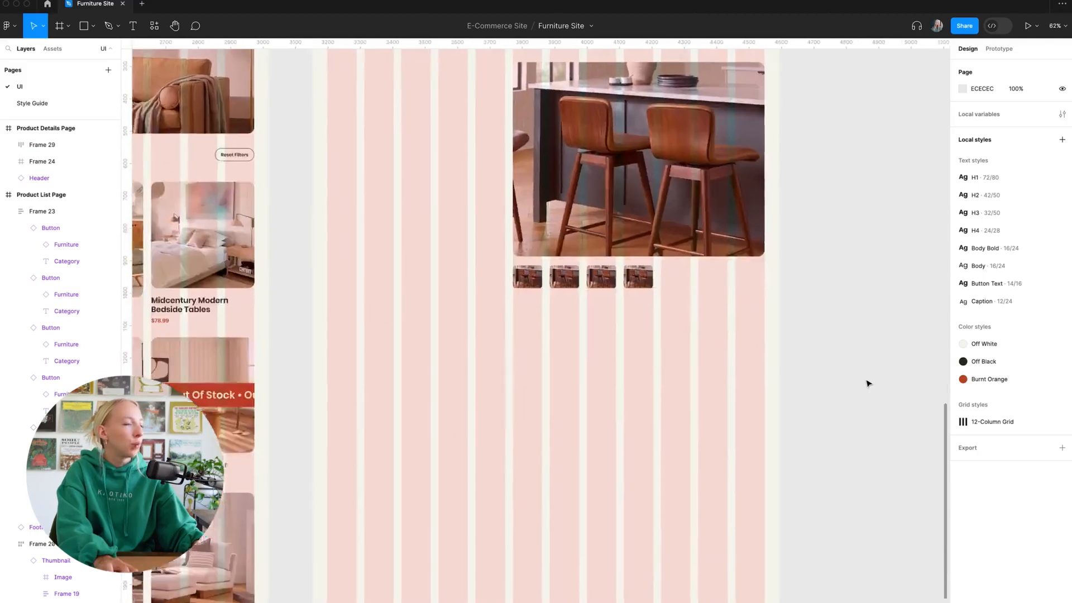
# Move the thumbnail row down to Y 819, leaving a 40 px gap below the large product image
pyautogui.scroll(3, 765, 341)
pyautogui.click(553, 254)
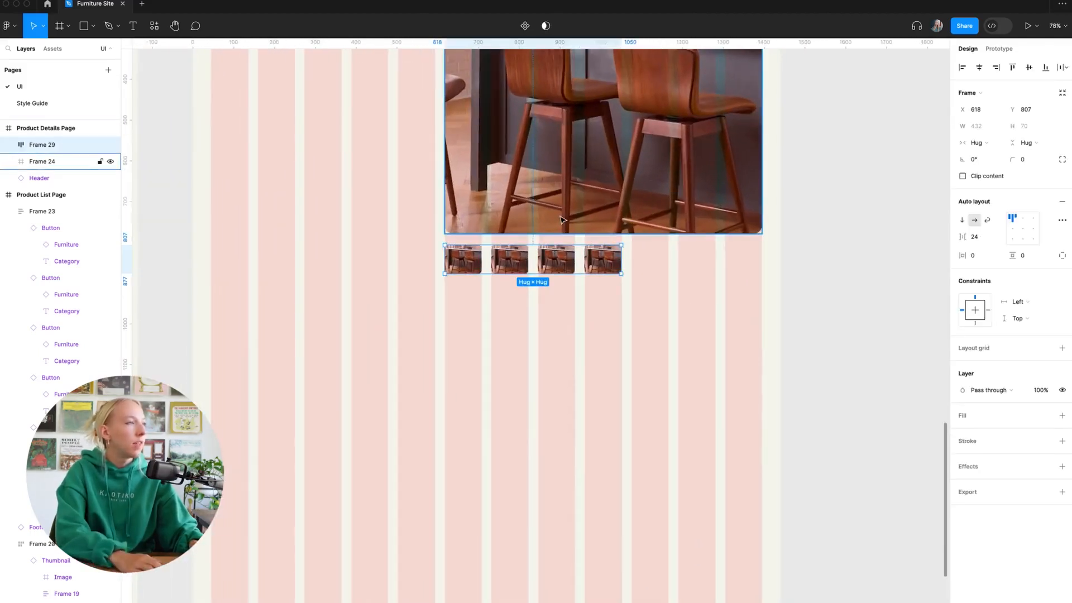
pyautogui.press('f')
pyautogui.hotkey('shift', 'Down')
pyautogui.hscroll(1, 571, 228)
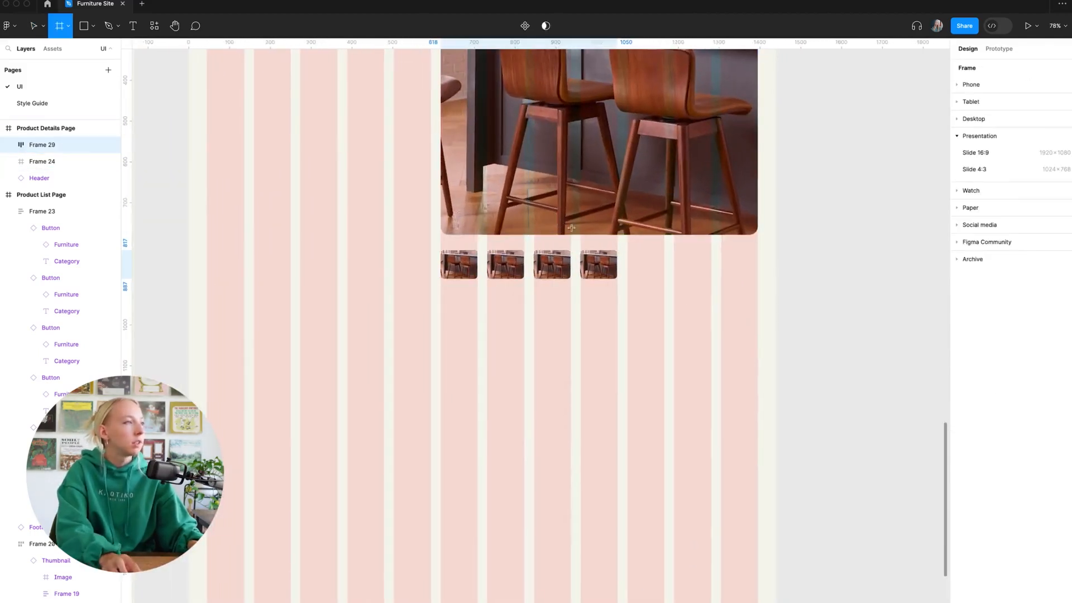
pyautogui.press('v')
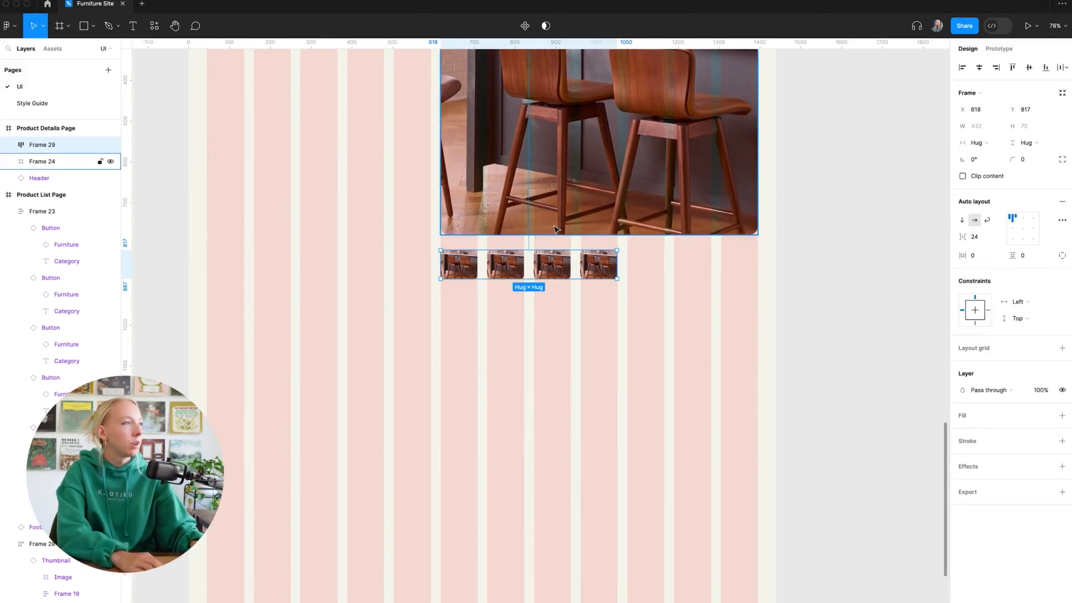
pyautogui.press('Down')
pyautogui.press('Down')
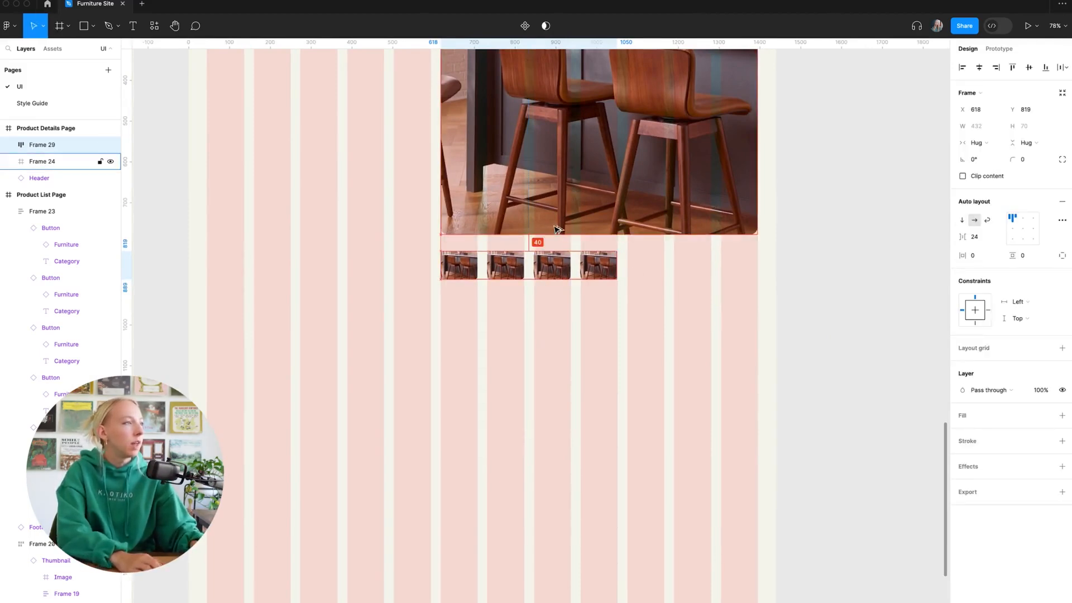
pyautogui.click(827, 320)
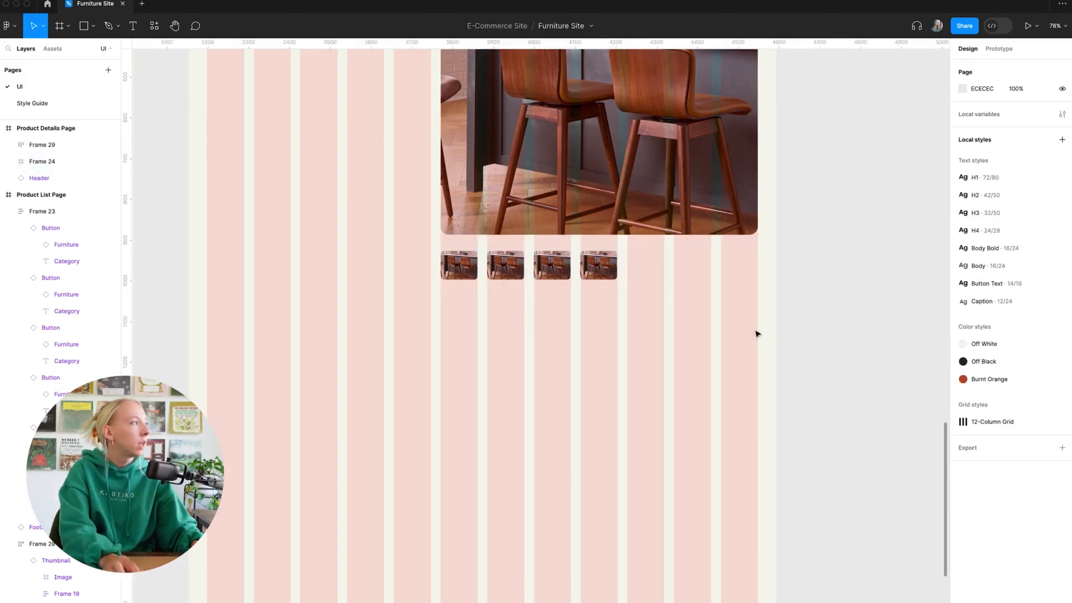
# Set the image fill opacity of the second, third and fourth thumbnails to 50%
pyautogui.scroll(-5, 757, 334)
pyautogui.scroll(2, 815, 333)
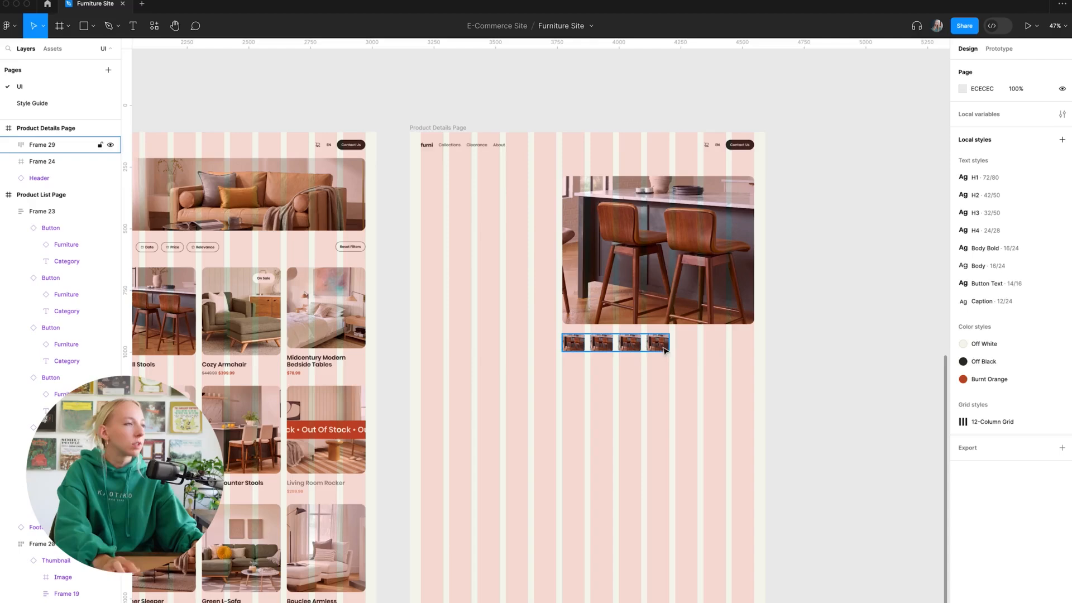
pyautogui.keyDown('ctrl'); pyautogui.scroll(10, 648, 349); pyautogui.keyUp('ctrl')
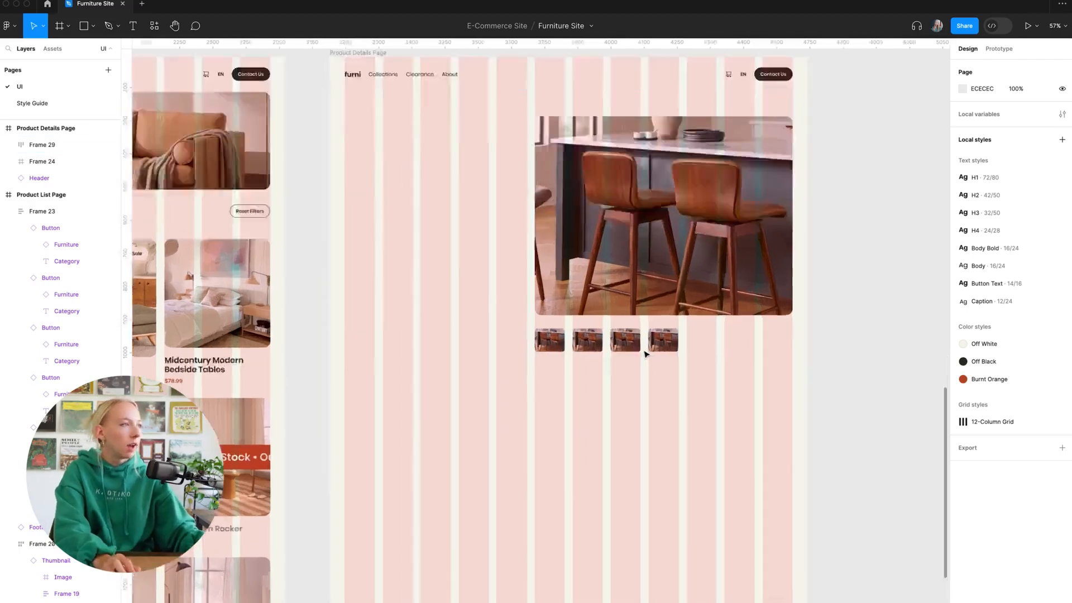
pyautogui.click(646, 353)
pyautogui.click(545, 334)
pyautogui.keyDown('shift'); pyautogui.click(603, 329); pyautogui.keyUp('shift')
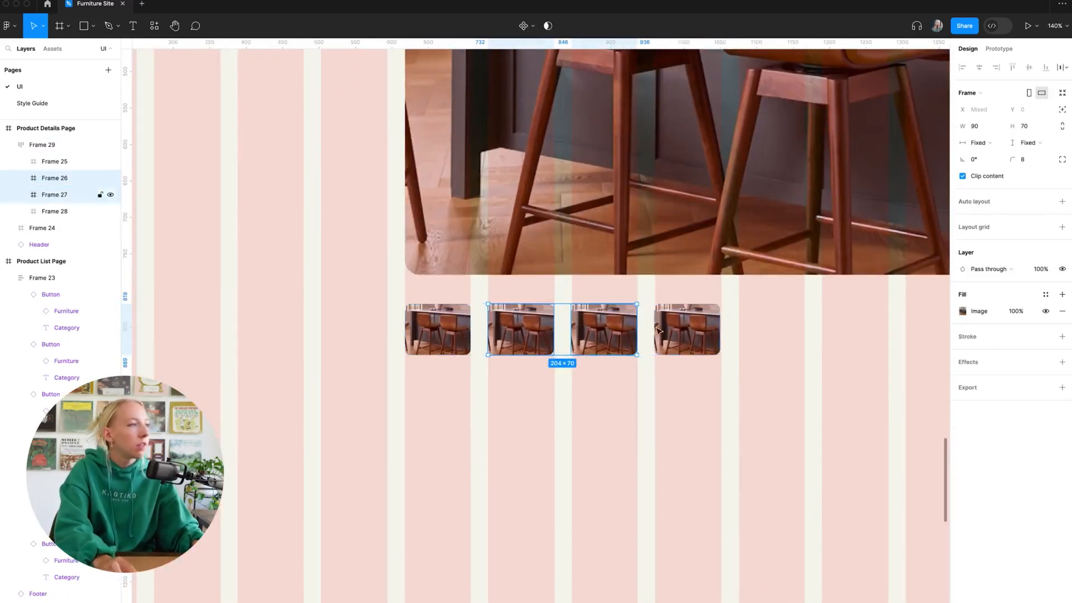
pyautogui.keyDown('shift'); pyautogui.click(686, 329); pyautogui.keyUp('shift')
pyautogui.click(1021, 313)
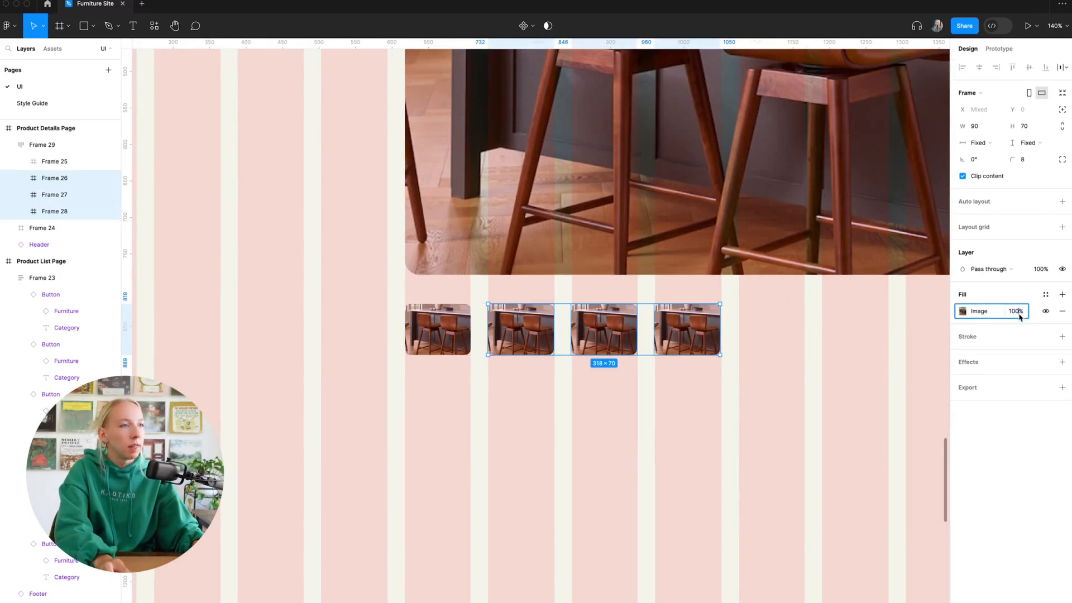
pyautogui.write('50')
pyautogui.press('Return')
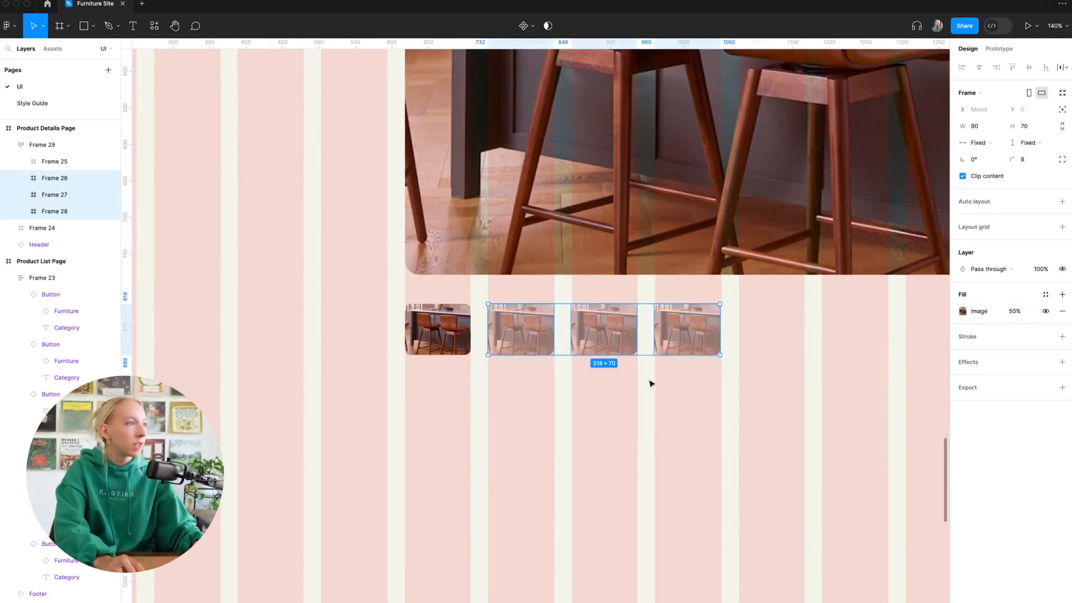
pyautogui.click(506, 407)
# Add an inside stroke in the Off Black colour style to the first thumbnail
pyautogui.click(451, 350)
pyautogui.click(442, 349)
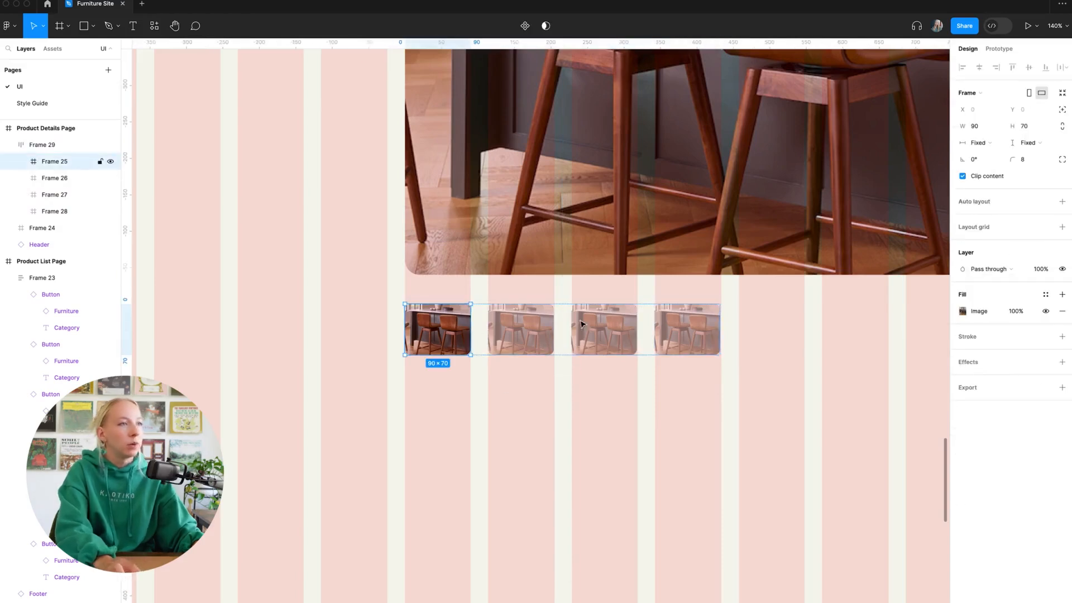
pyautogui.click(1062, 337)
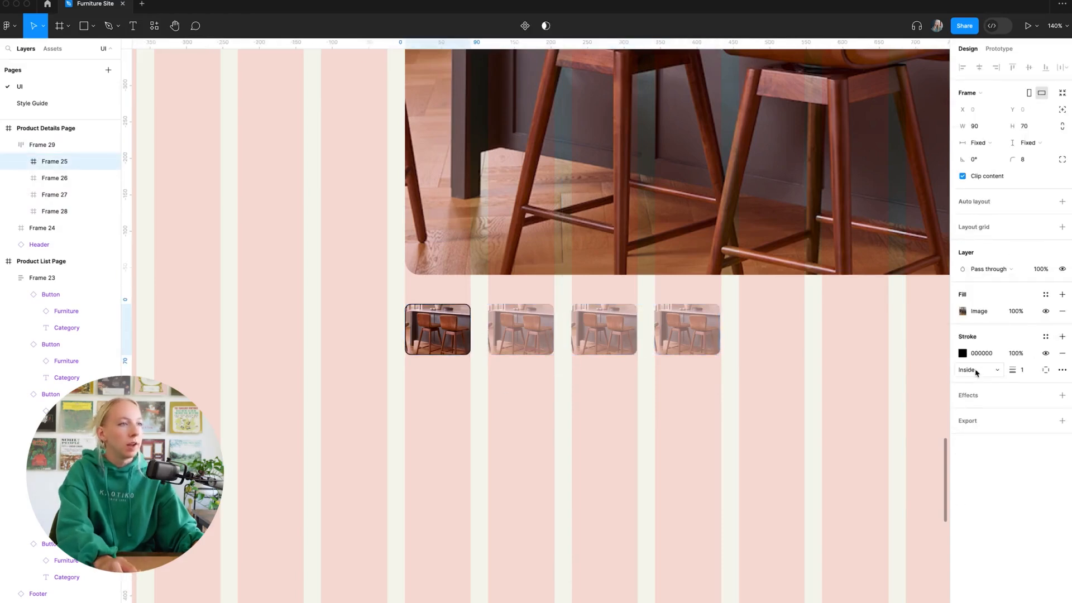
pyautogui.click(1045, 337)
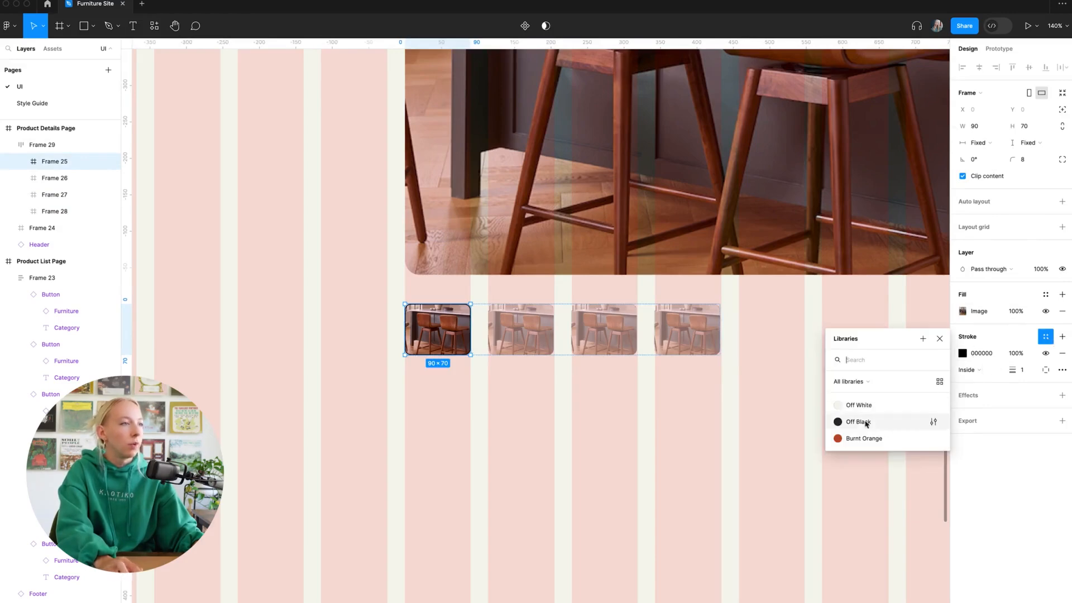
pyautogui.click(869, 423)
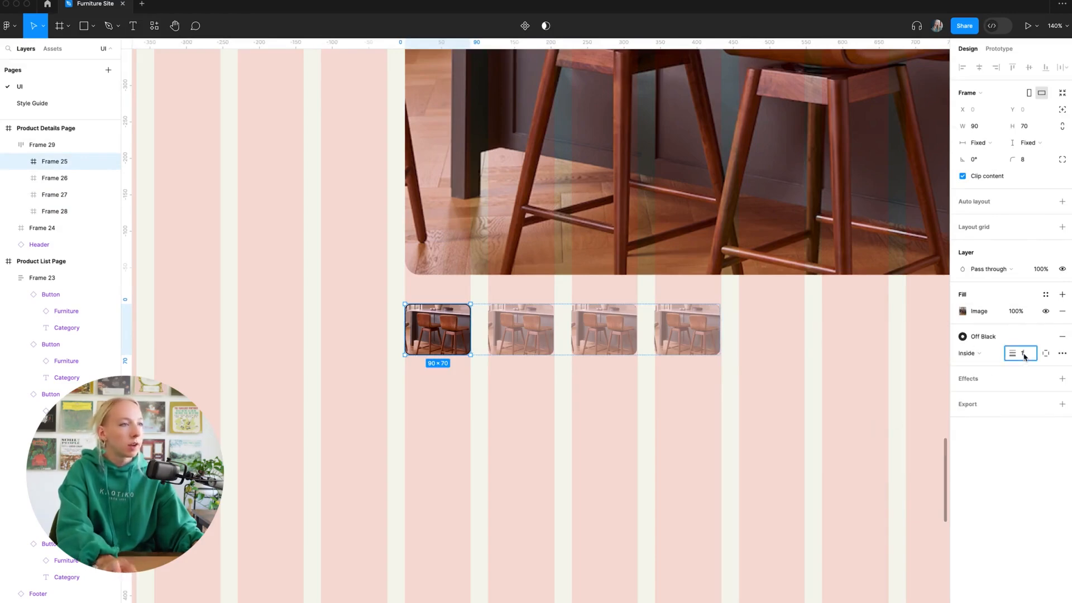
pyautogui.click(629, 398)
# Hide the 12-Column Grid on the Product Details Page frame to check the layout, and show it again
pyautogui.scroll(-5, 629, 397)
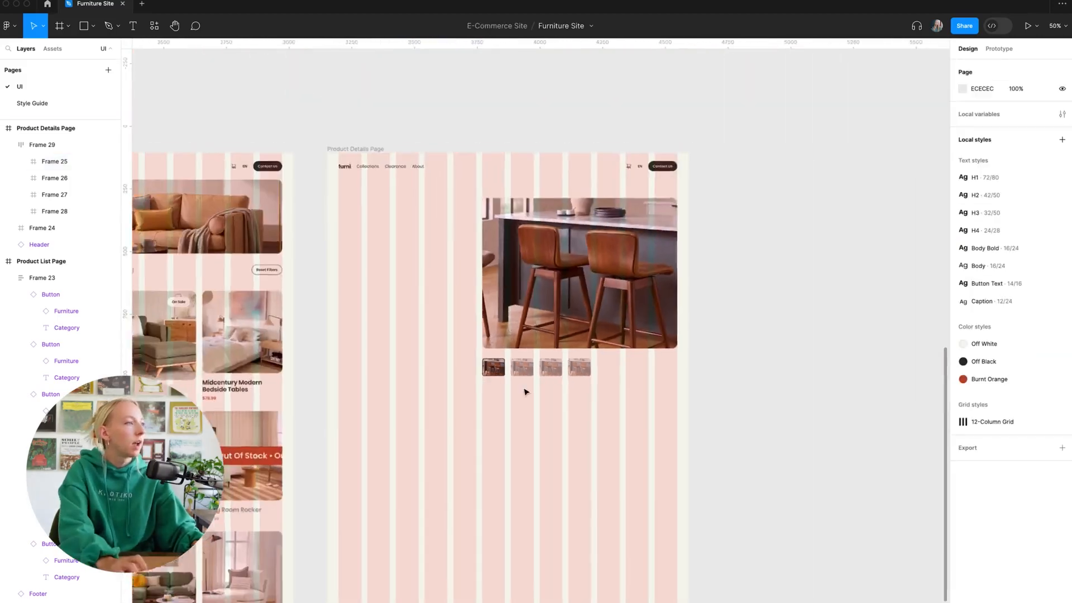
pyautogui.scroll(3, 807, 397)
pyautogui.scroll(1, 738, 336)
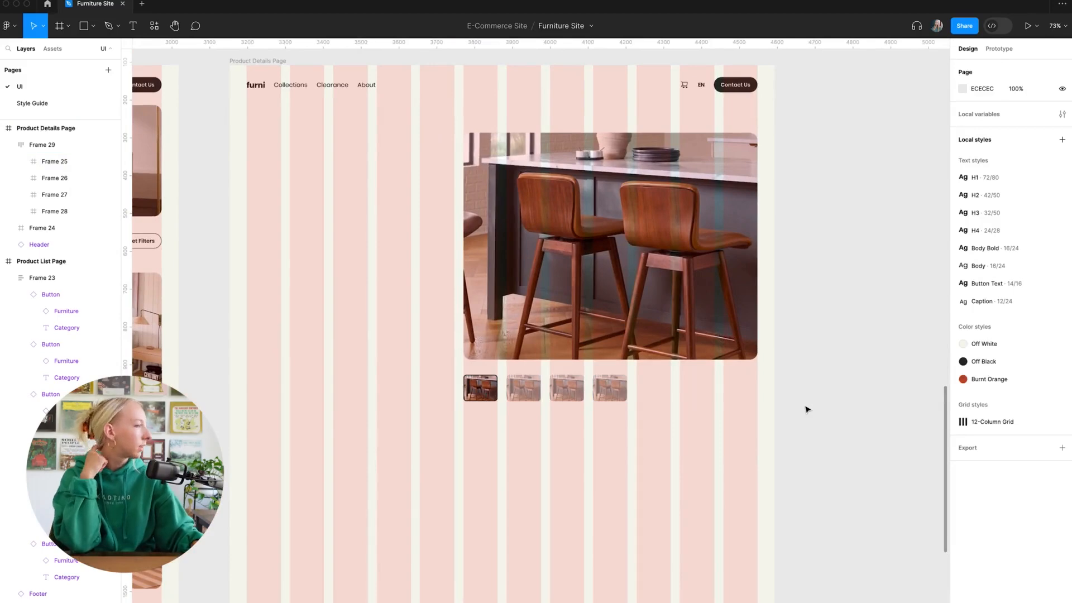
pyautogui.scroll(3, 795, 410)
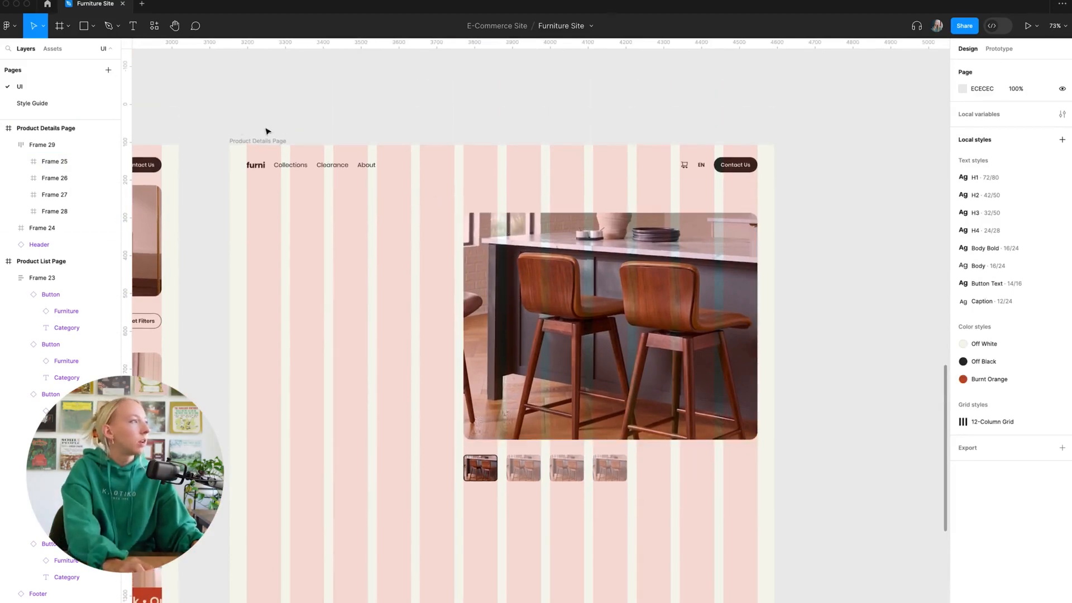
pyautogui.click(246, 141)
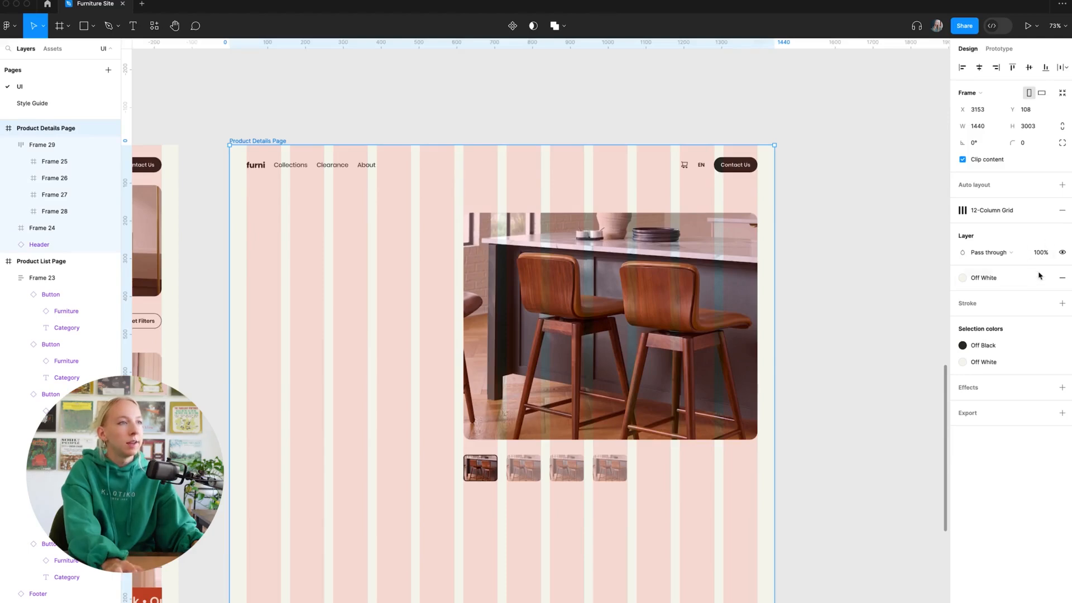
pyautogui.click(1029, 211)
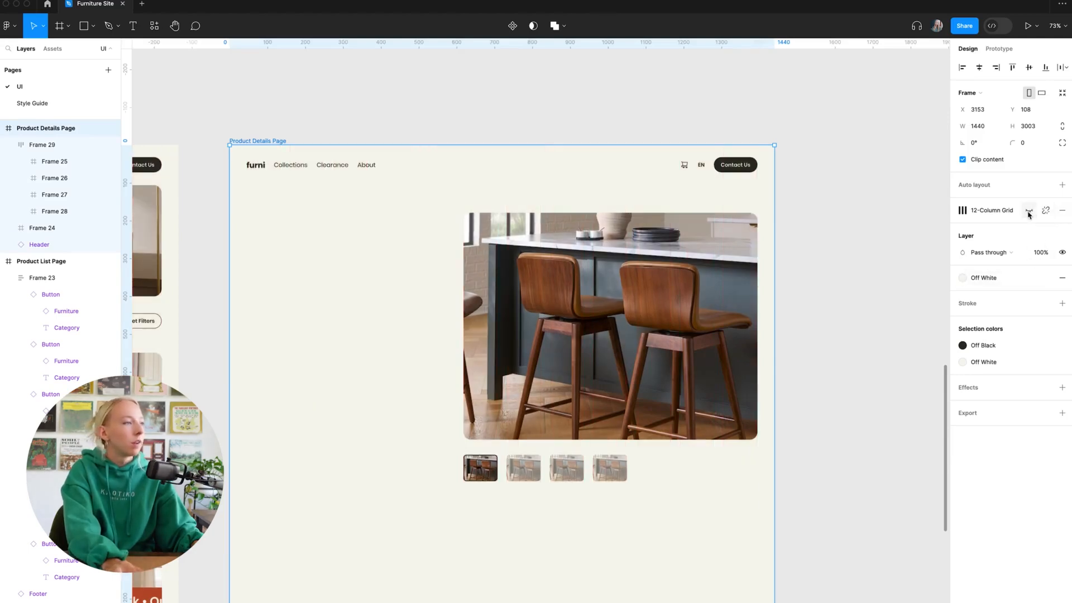
pyautogui.scroll(-5, 770, 310)
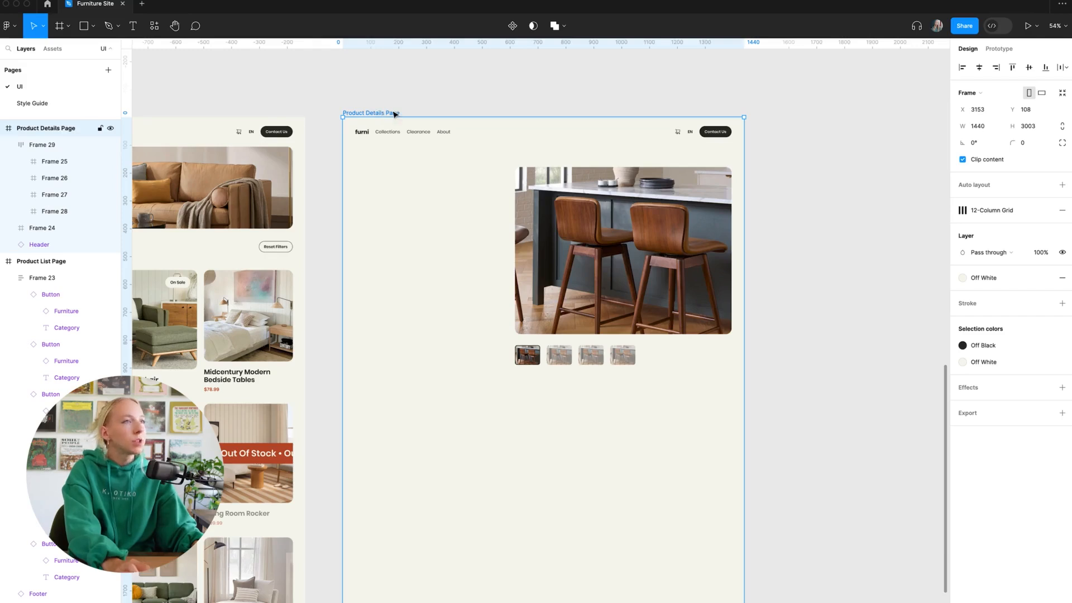
pyautogui.click(1030, 210)
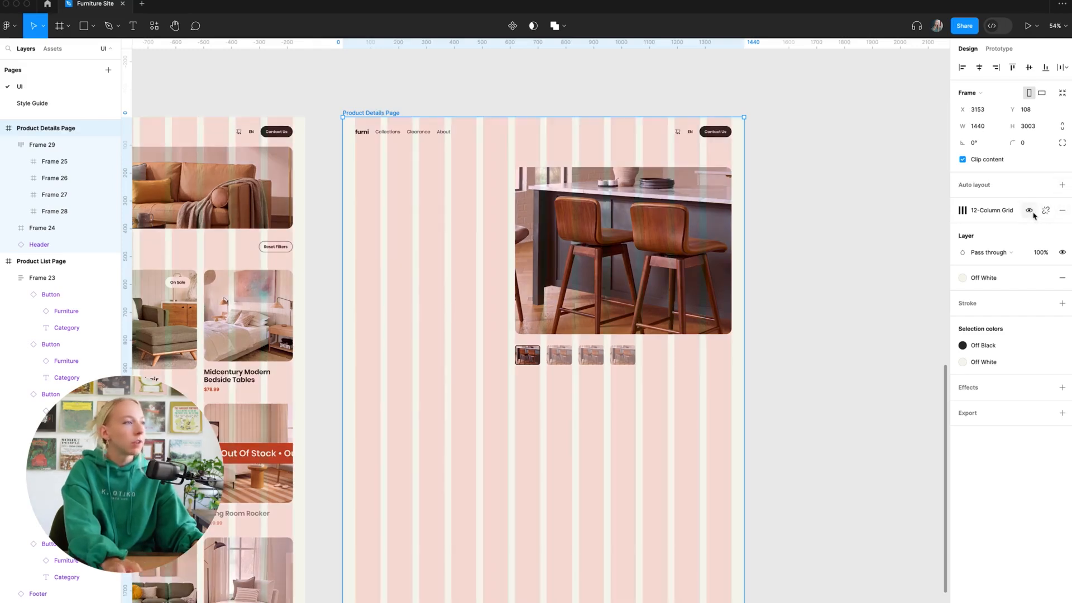
pyautogui.click(818, 287)
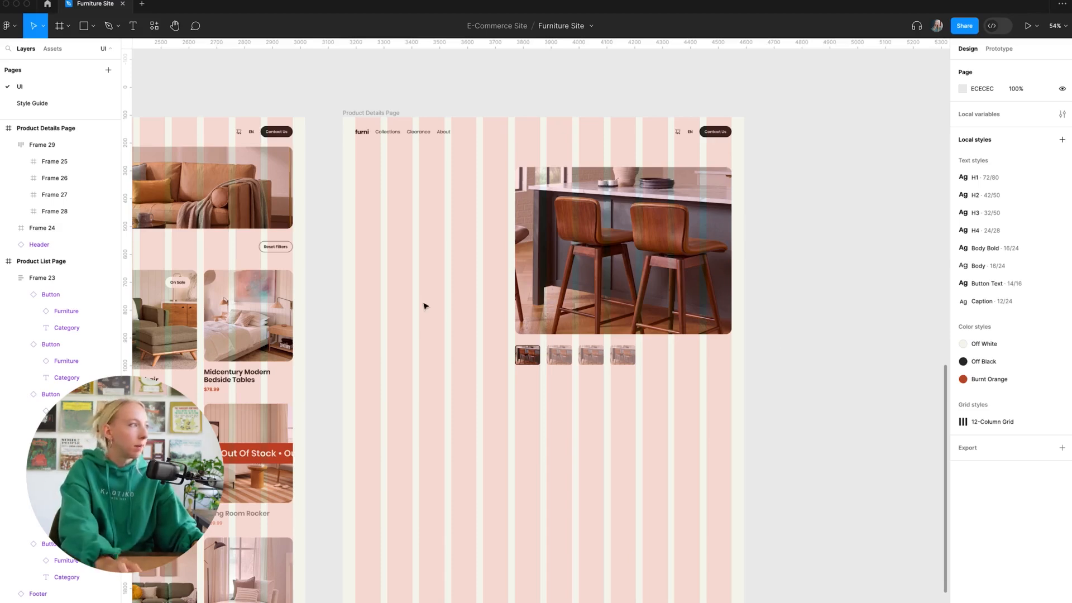
# Copy the Reset Filters button beside the thumbnail row, aligned to the large image's right edge at Y 828, and relabel it "Next"
pyautogui.moveTo(275, 249); pyautogui.dragTo(746, 342)
pyautogui.scroll(5, 701, 367)
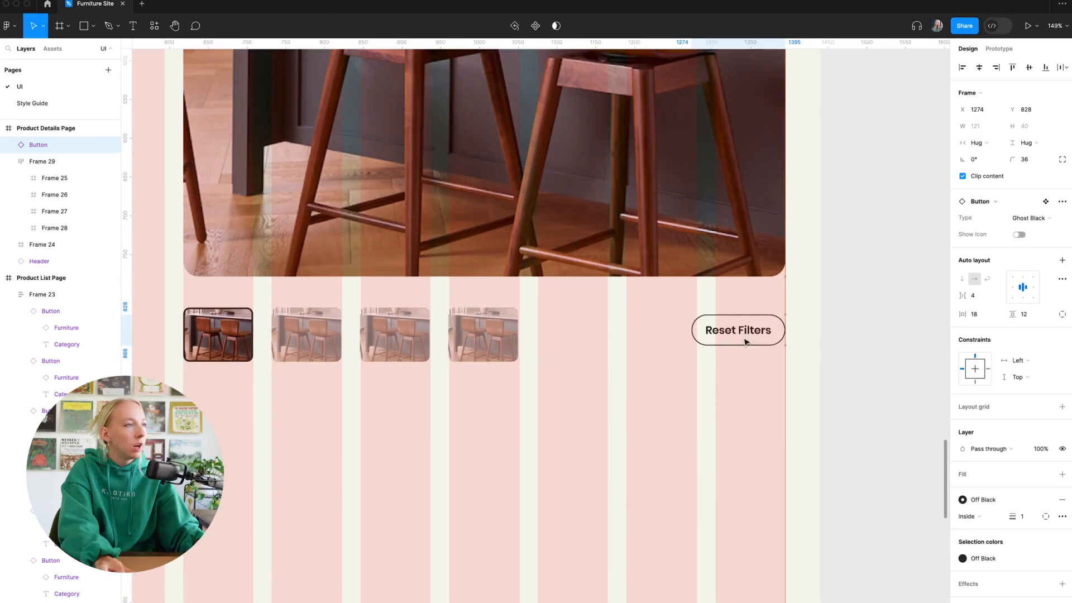
pyautogui.doubleClick(746, 341)
pyautogui.doubleClick(746, 332)
pyautogui.write('Next')
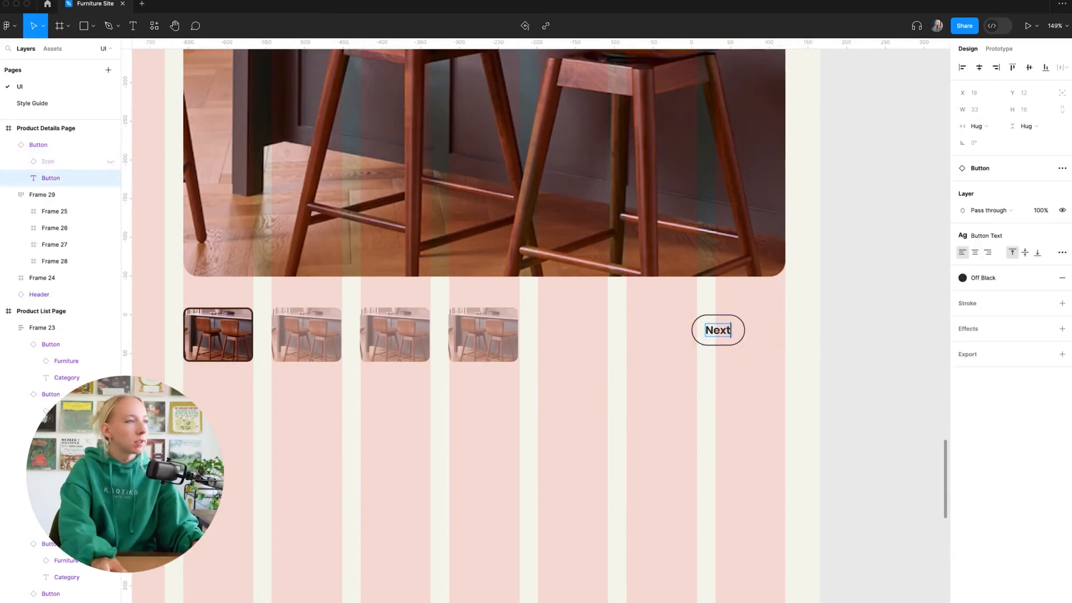
pyautogui.press('Escape')
# Duplicate the Next button to its left and relabel the copy "Prev."
pyautogui.moveTo(720, 332); pyautogui.dragTo(662, 331)
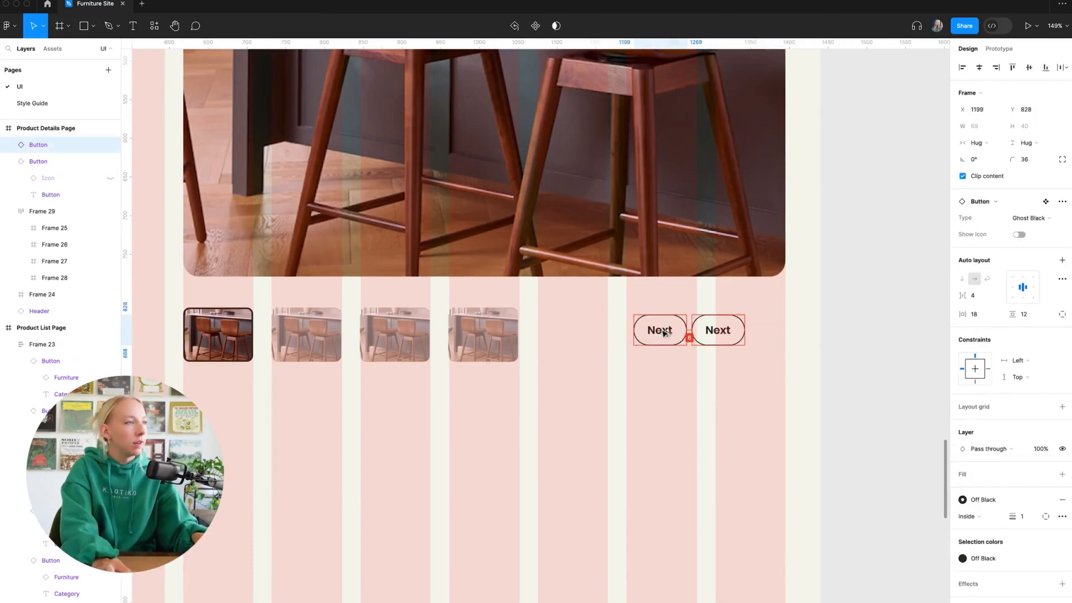
pyautogui.doubleClick(660, 330)
pyautogui.doubleClick(661, 330)
pyautogui.write('Prev.')
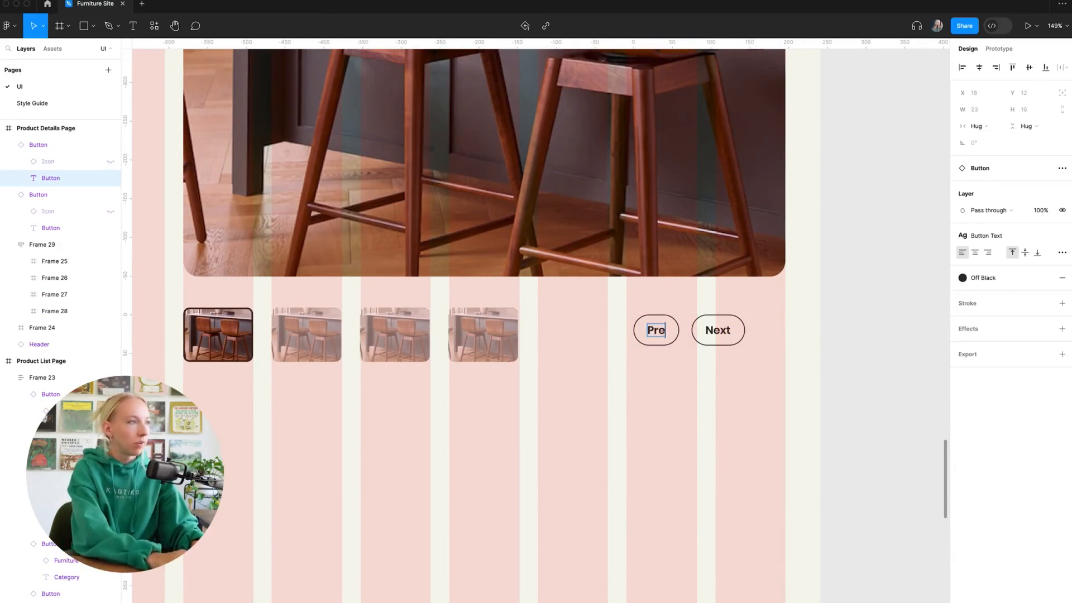
pyautogui.click(742, 363)
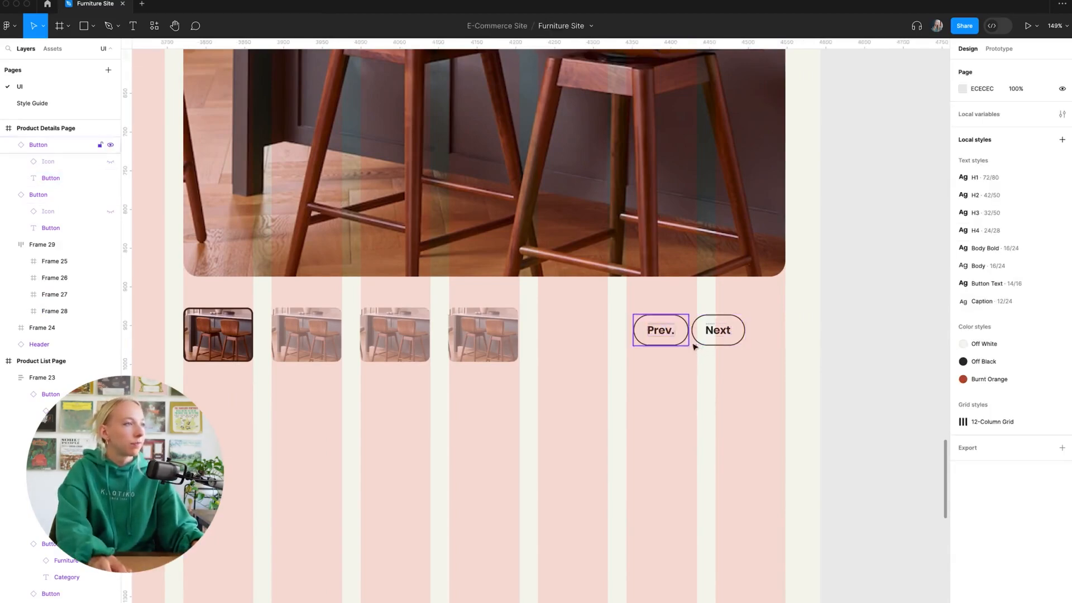
# Align the Next button with the large image's right edge and move the Prev. button to a 12 px gap beside it
pyautogui.click(728, 342)
pyautogui.moveTo(729, 341); pyautogui.dragTo(773, 338)
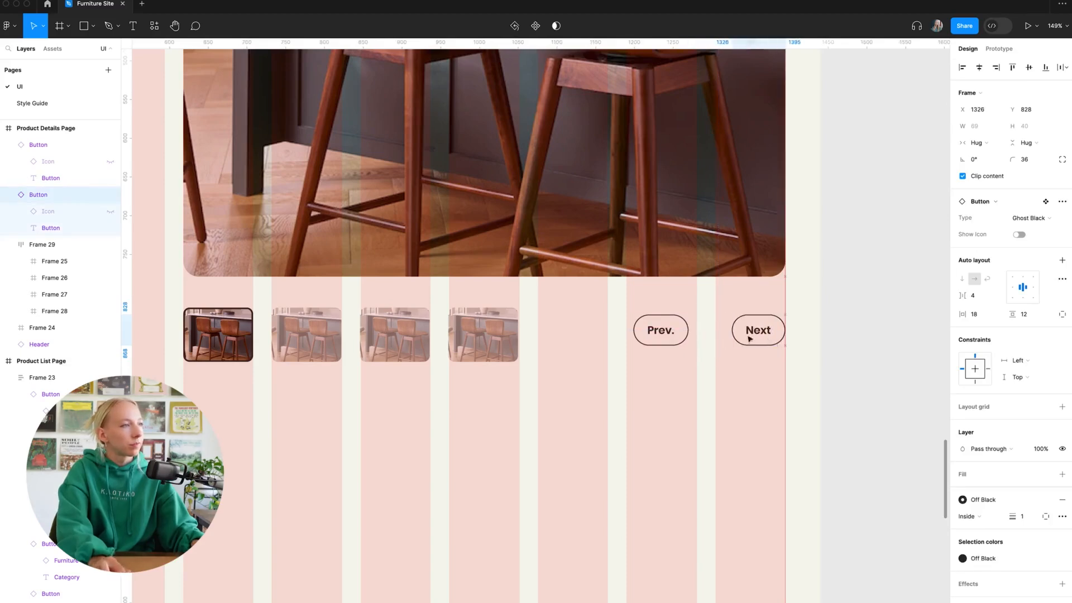
pyautogui.moveTo(681, 337); pyautogui.dragTo(708, 336)
pyautogui.click(841, 362)
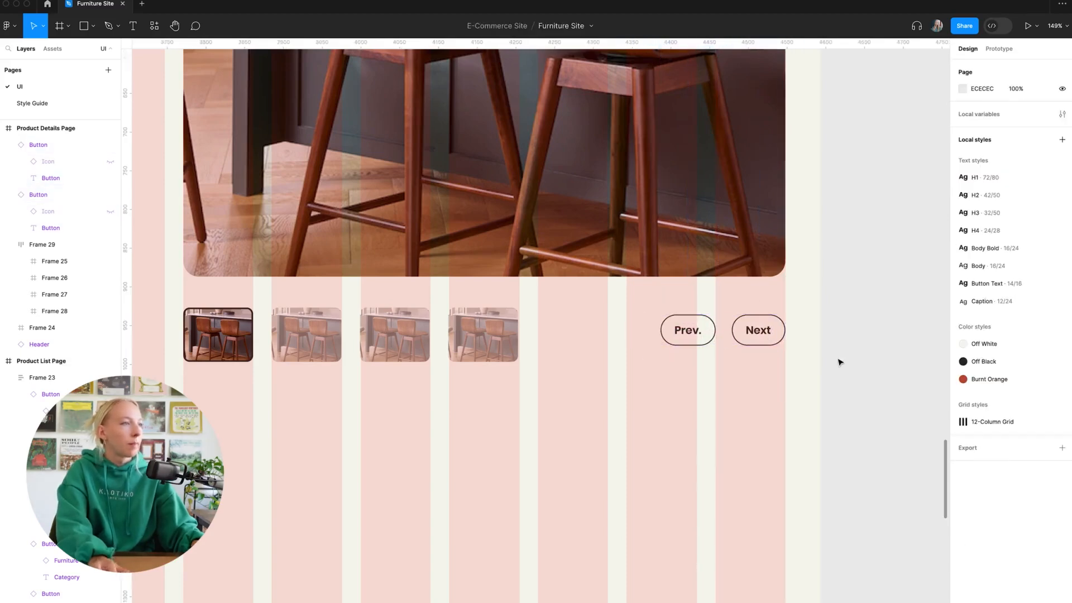
pyautogui.click(687, 332)
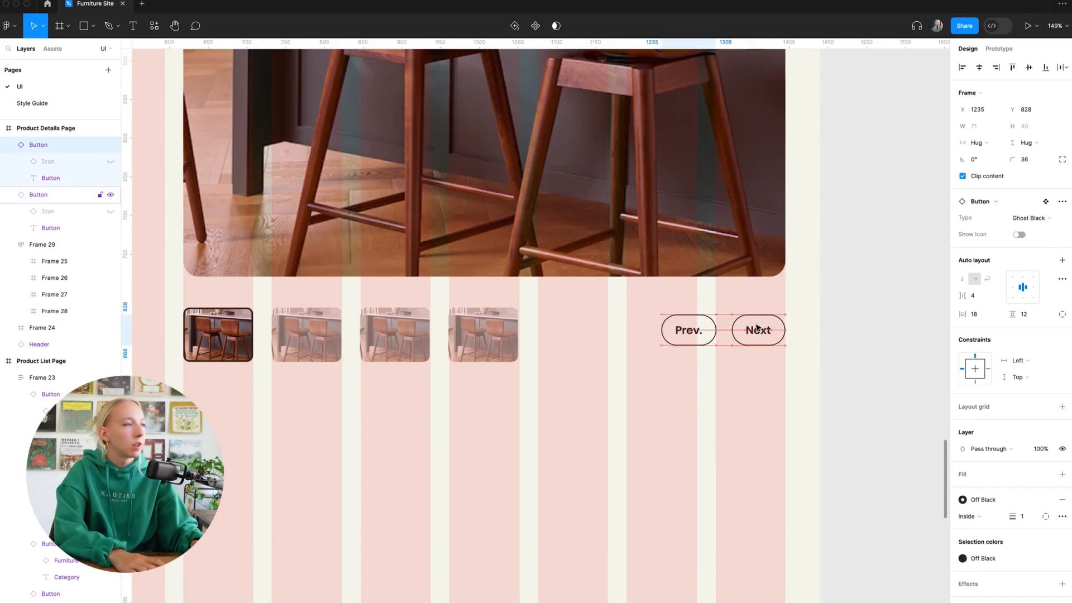
pyautogui.press('Right')
pyautogui.press('Right')
pyautogui.press('Right')
pyautogui.press('Right')
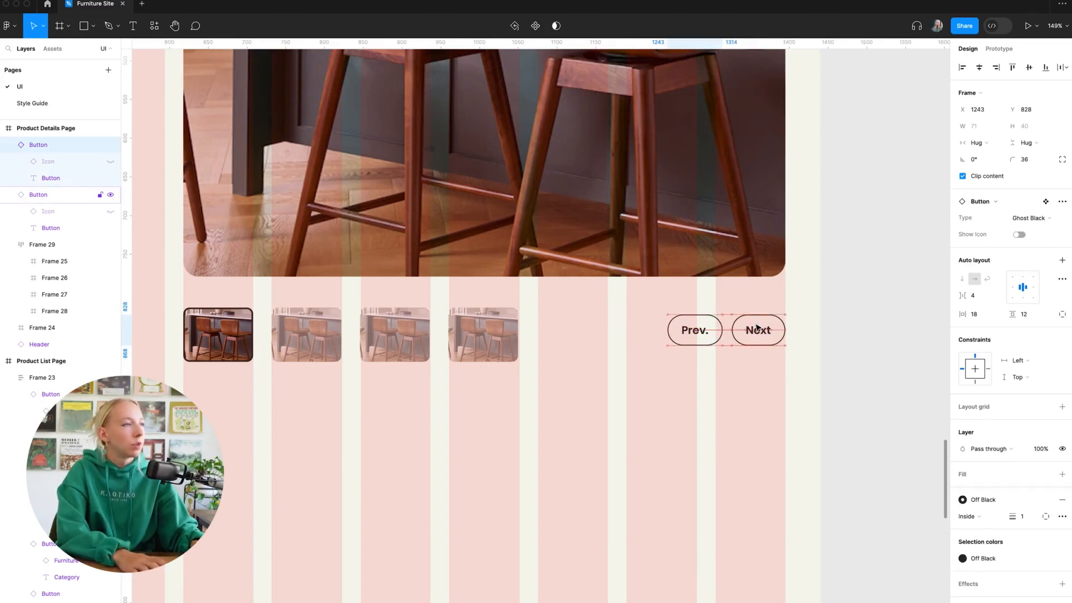
pyautogui.click(900, 383)
# Turn on Show Icon for both the Prev. and Next buttons
pyautogui.keyDown('ctrl'); pyautogui.scroll(-5, 711, 393); pyautogui.keyUp('ctrl')
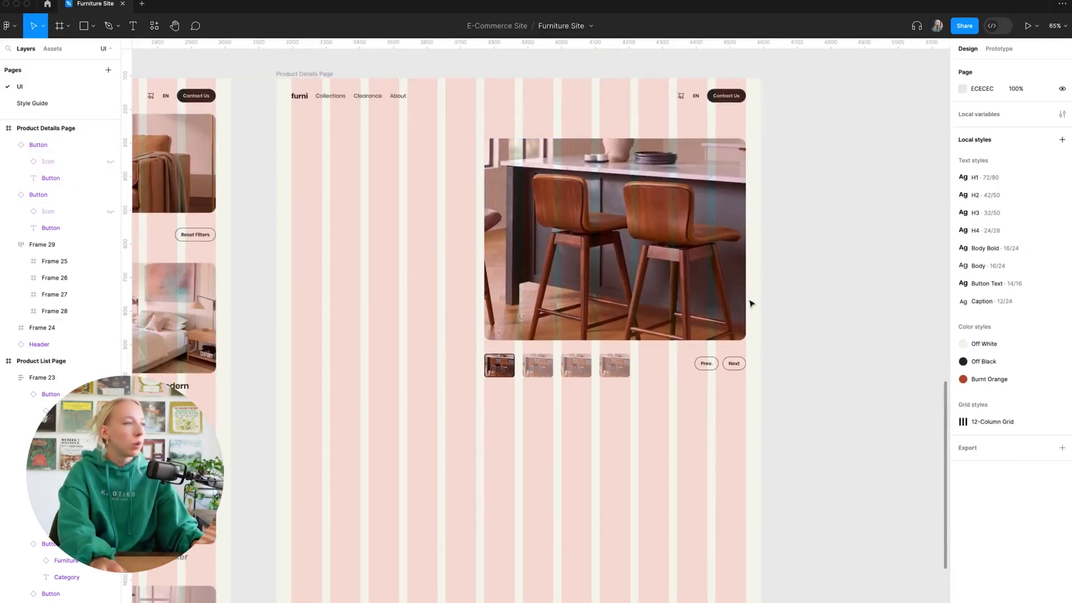
pyautogui.keyDown('ctrl'); pyautogui.scroll(-3, 777, 306); pyautogui.keyUp('ctrl')
pyautogui.keyDown('ctrl'); pyautogui.scroll(4, 727, 337); pyautogui.keyUp('ctrl')
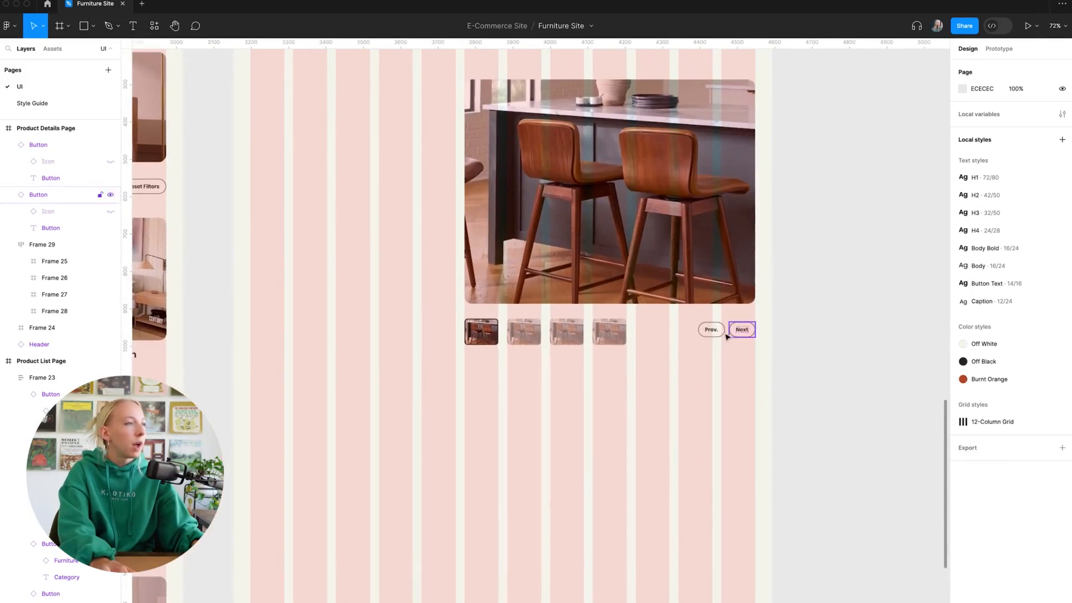
pyautogui.keyDown('ctrl'); pyautogui.scroll(5, 767, 336); pyautogui.keyUp('ctrl')
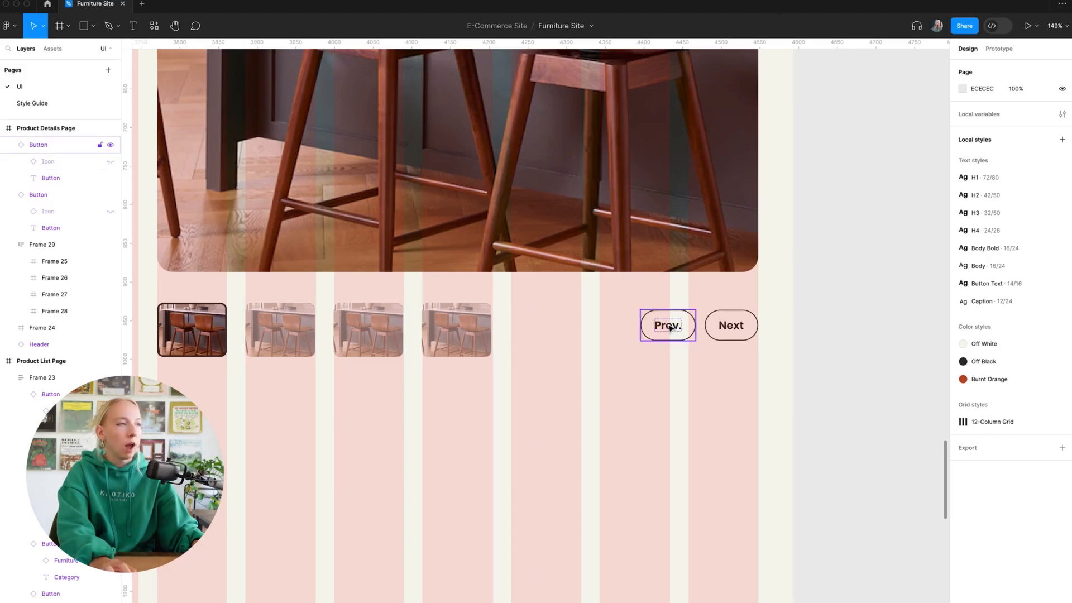
pyautogui.keyDown('ctrl'); pyautogui.scroll(-3, 755, 330); pyautogui.keyUp('ctrl')
pyautogui.keyDown('ctrl'); pyautogui.scroll(-2, 755, 330); pyautogui.keyUp('ctrl')
pyautogui.keyDown('ctrl'); pyautogui.scroll(7, 767, 331); pyautogui.keyUp('ctrl')
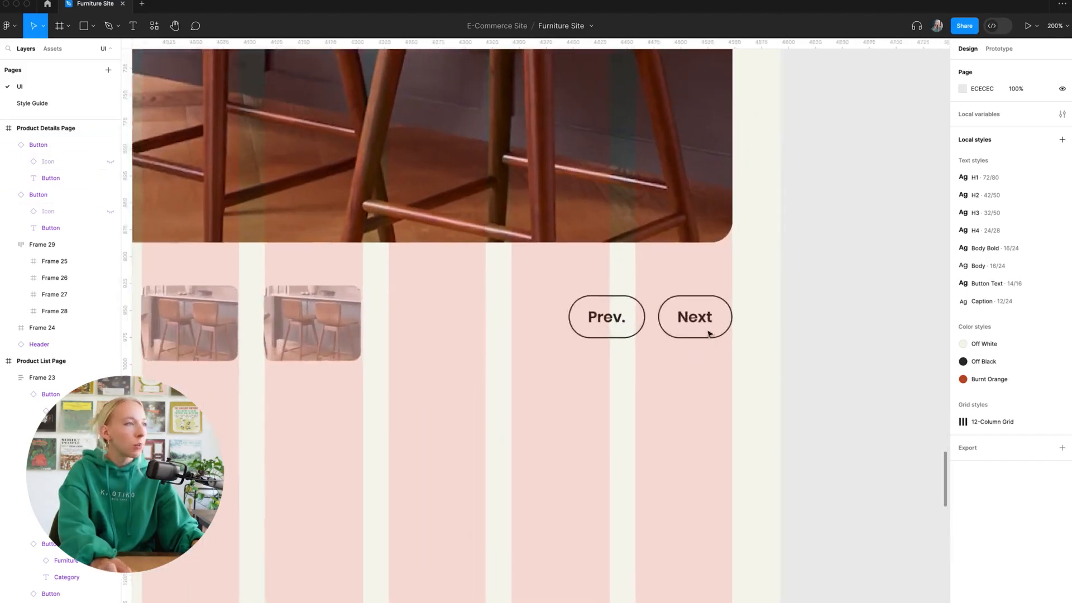
pyautogui.click(705, 330)
pyautogui.keyDown('shift'); pyautogui.click(611, 324); pyautogui.keyUp('shift')
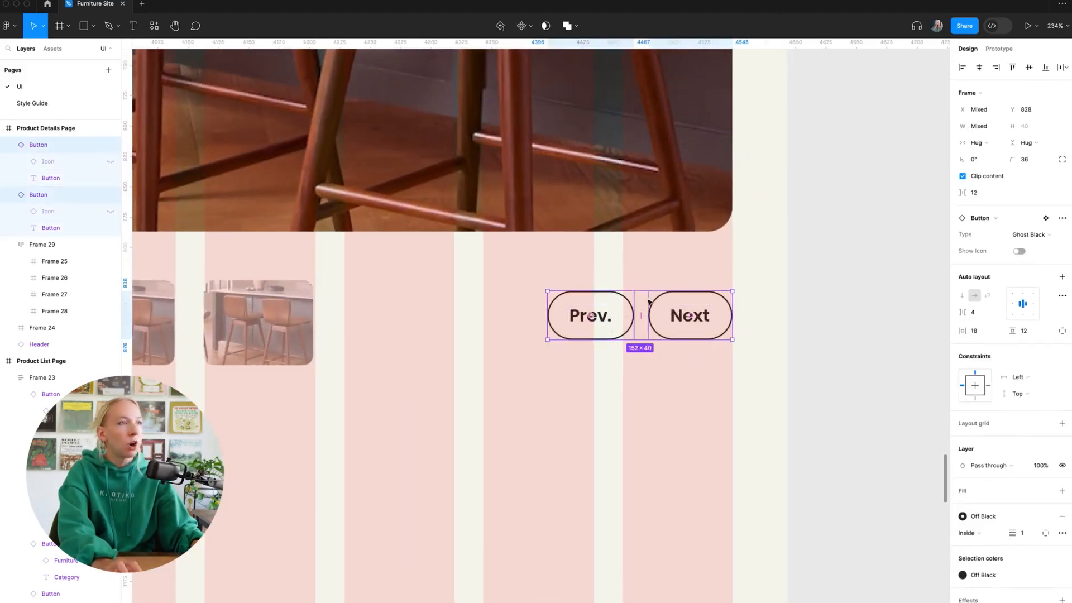
pyautogui.click(1019, 251)
pyautogui.click(803, 378)
# Relabel the Prev. button "Previous" and shift it left to X 1200, clear of the Next button
pyautogui.moveTo(613, 317); pyautogui.dragTo(646, 330)
pyautogui.doubleClick(598, 317)
pyautogui.doubleClick(598, 317)
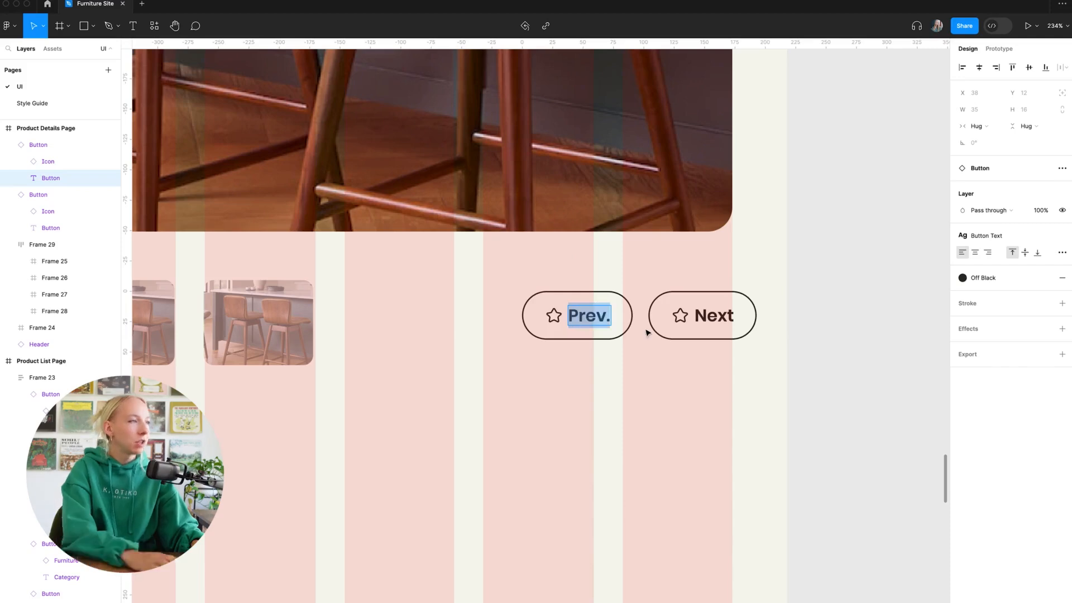
pyautogui.write('Previous')
pyautogui.press('Escape')
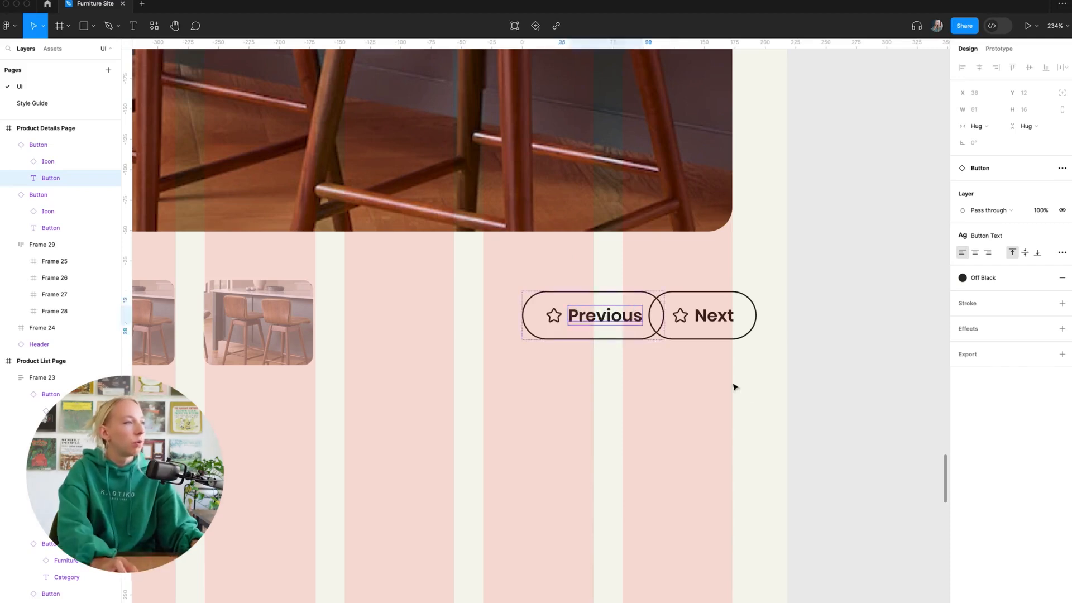
pyautogui.press('Escape')
pyautogui.hotkey('shift', 'Left')
pyautogui.hotkey('shift', 'Left')
pyautogui.click(767, 356)
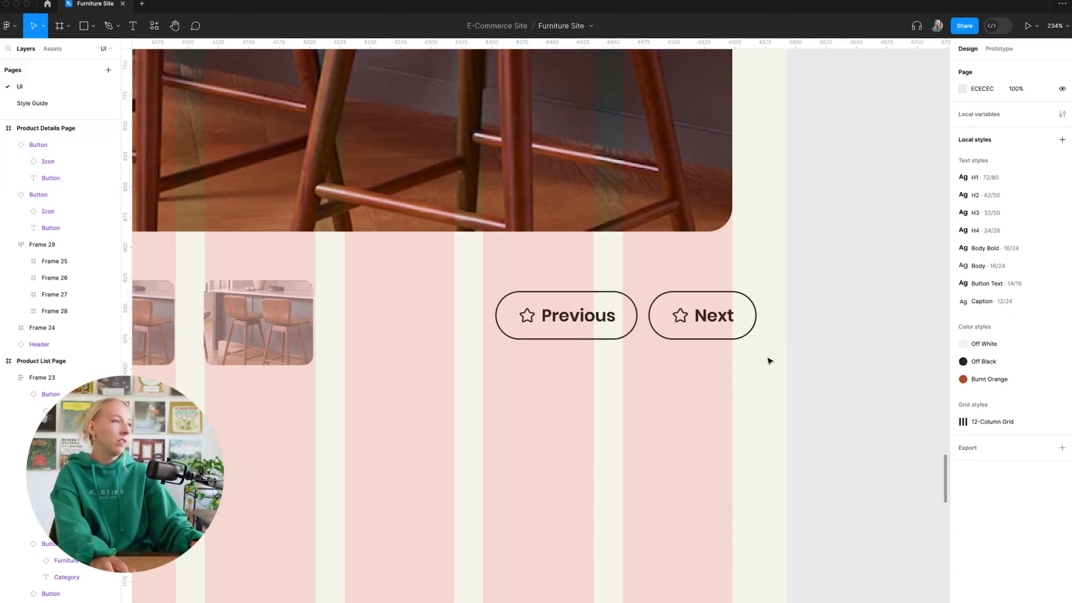
# Hide the Previous button's text label and change its icon type to Arrow Left
pyautogui.click(581, 329)
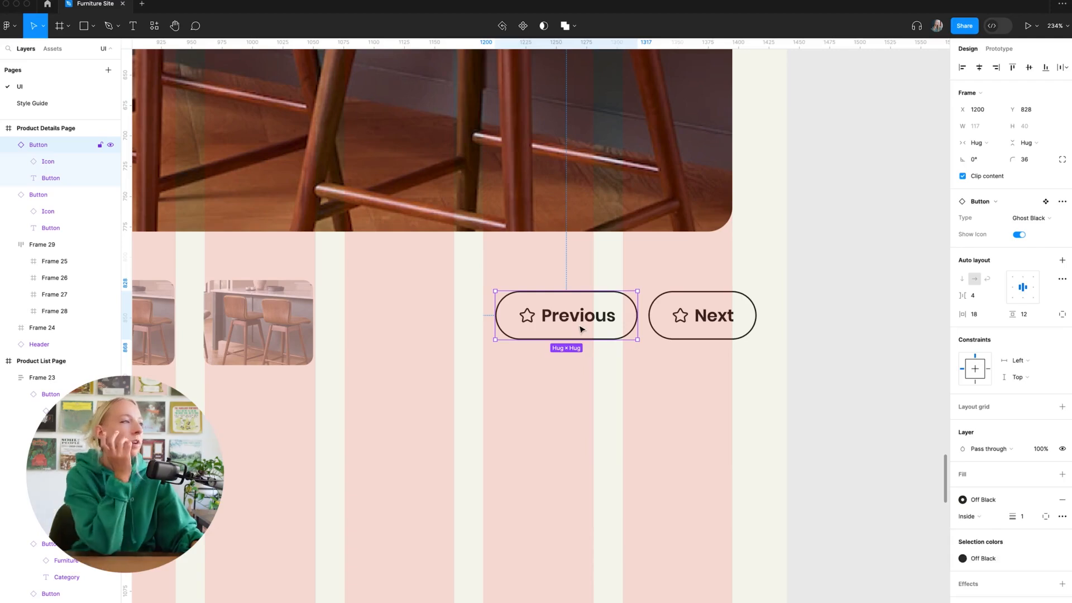
pyautogui.doubleClick(587, 322)
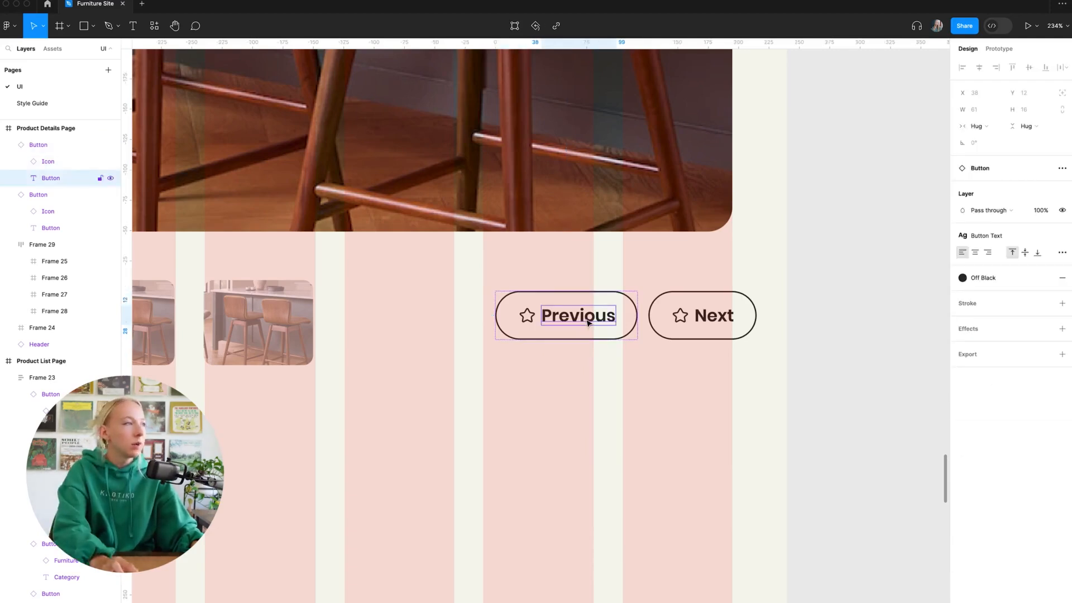
pyautogui.press('super+shift+h')
pyautogui.click(529, 327)
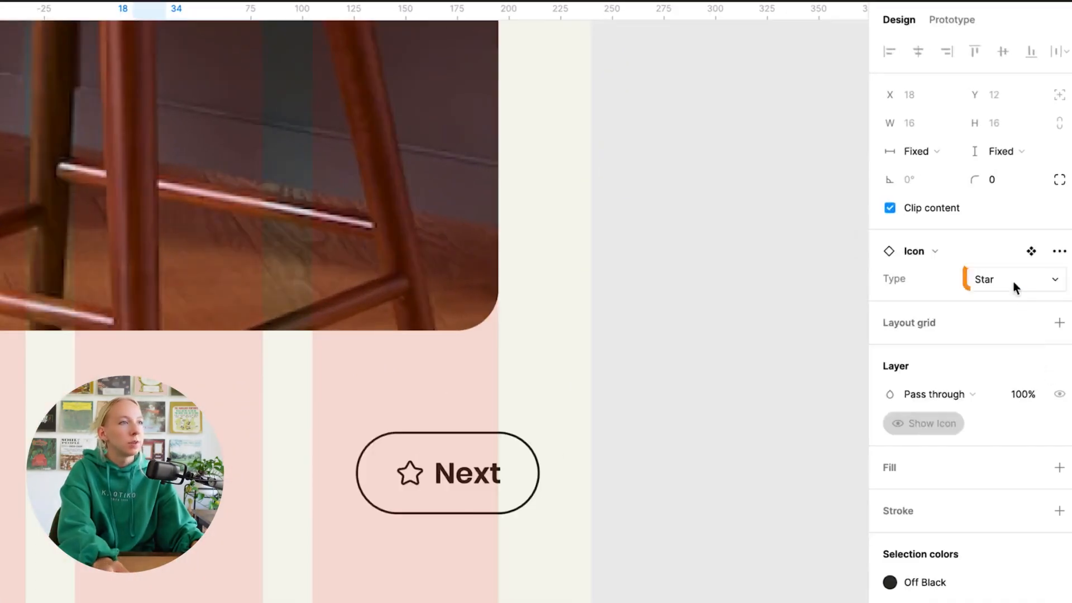
pyautogui.click(1033, 203)
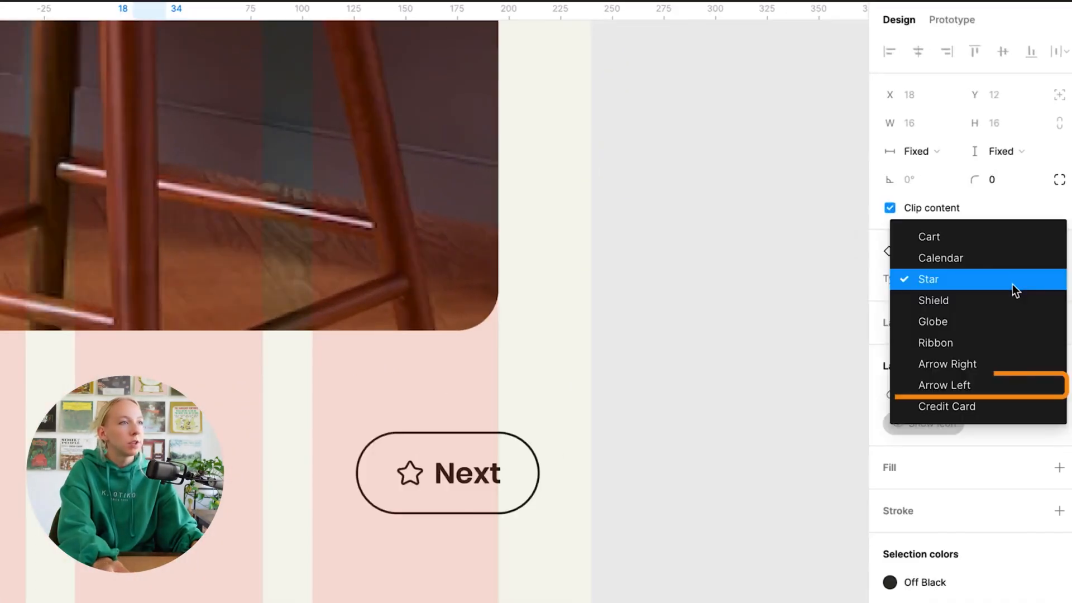
pyautogui.click(989, 384)
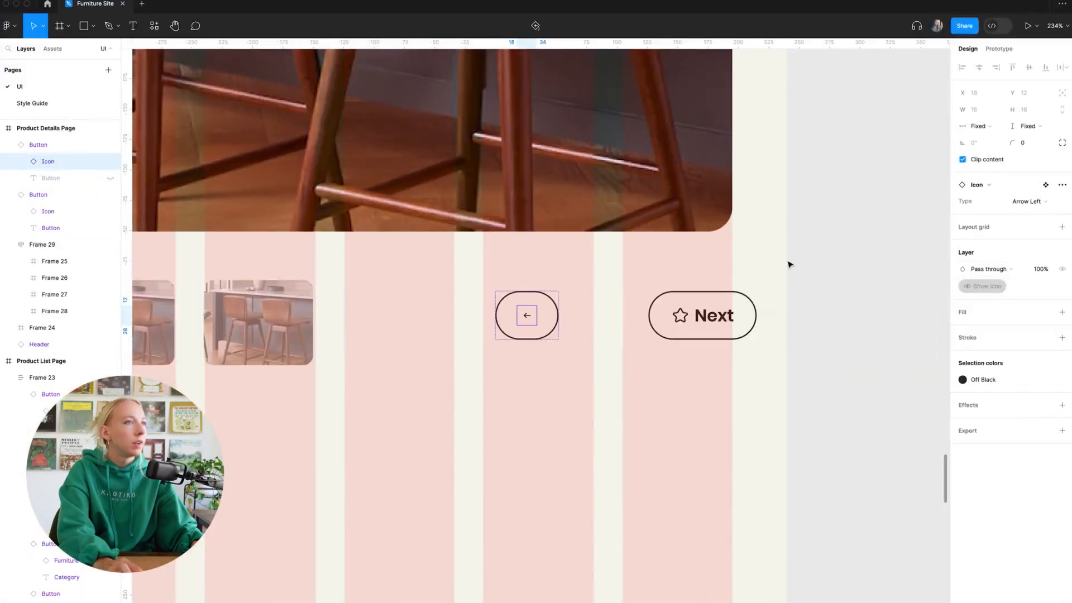
pyautogui.click(728, 312)
pyautogui.click(784, 309)
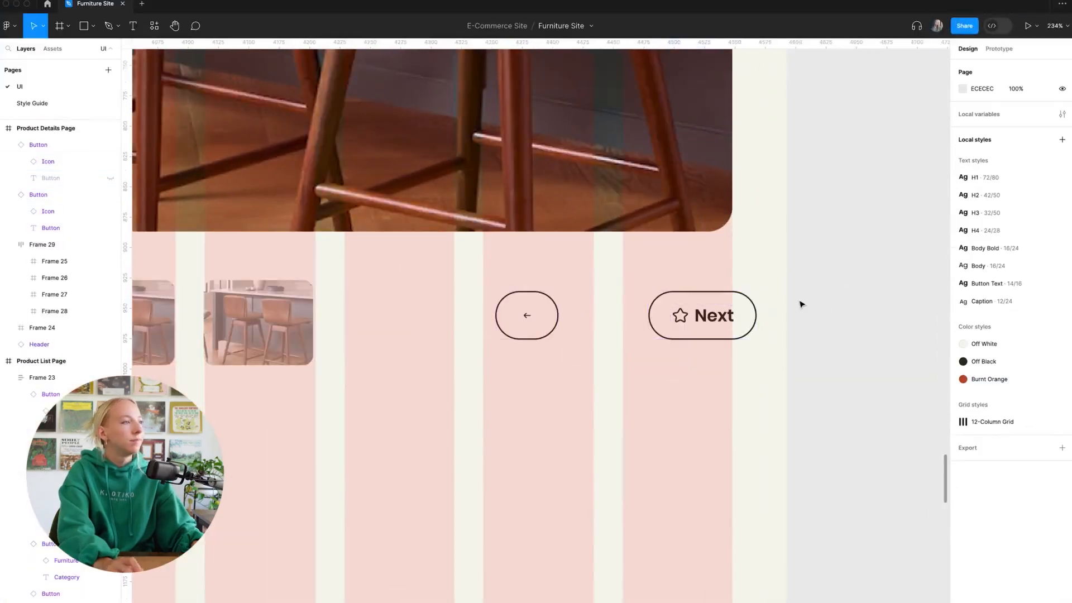
# Enlarge the arrow inside the Arrow Right variant of the Icon component to 16 × 11, keeping it centered
pyautogui.scroll(-5, 802, 303)
pyautogui.scroll(5, 801, 303)
pyautogui.doubleClick(500, 317)
pyautogui.scroll(5, 502, 313)
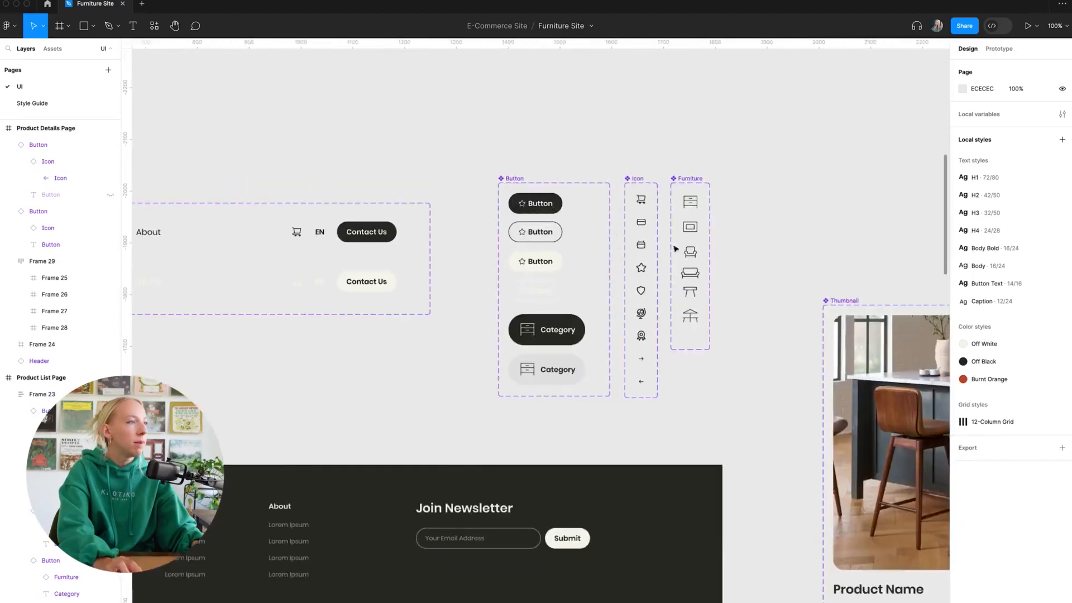
pyautogui.scroll(10, 668, 390)
pyautogui.click(597, 294)
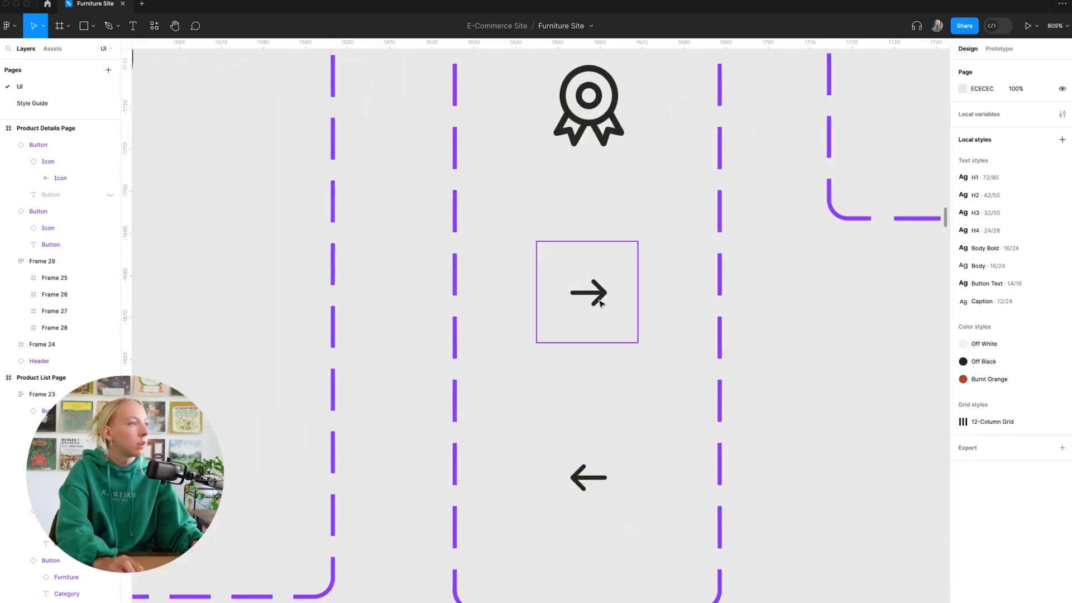
pyautogui.doubleClick(605, 303)
pyautogui.moveTo(606, 279); pyautogui.dragTo(636, 264)
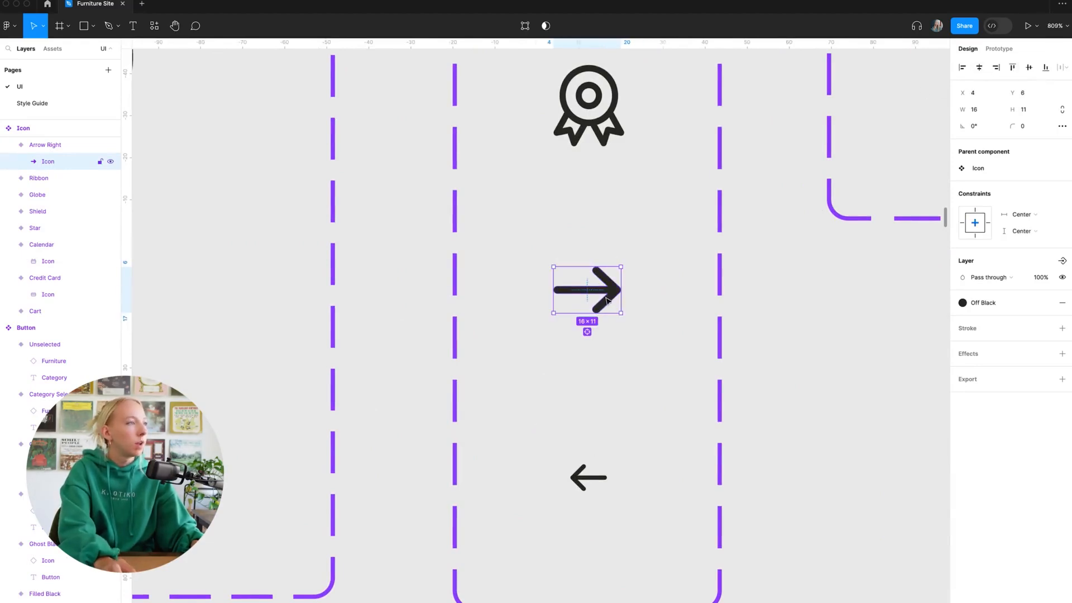
# Replace the arrow in the Arrow Left variant with a centered copy of the enlarged right arrow rotated 180°
pyautogui.hotkey('ctrl', 'c')
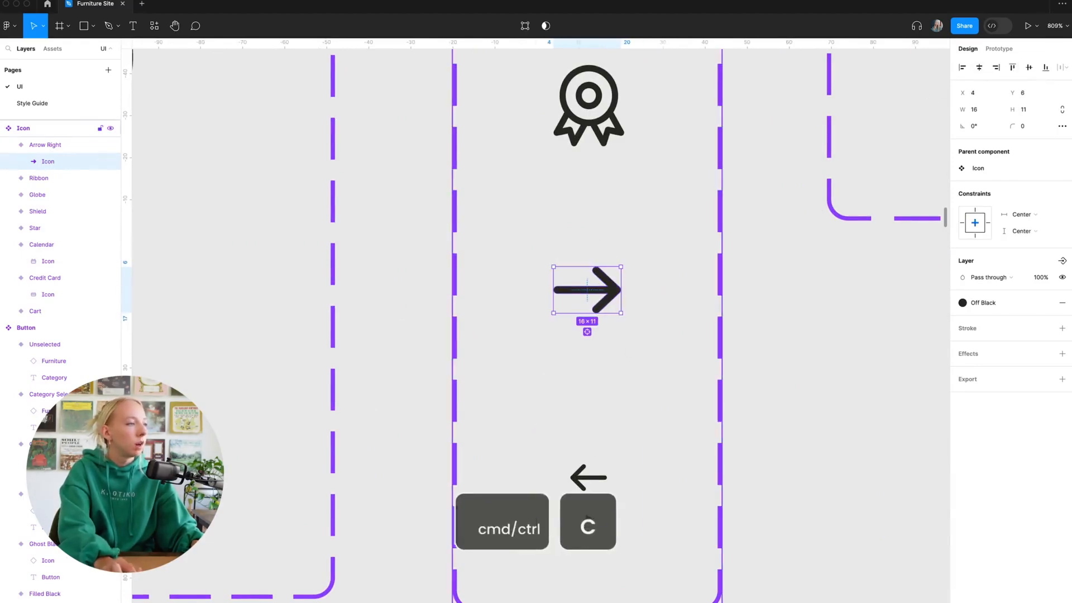
pyautogui.click(587, 491)
pyautogui.hotkey('ctrl', 'v')
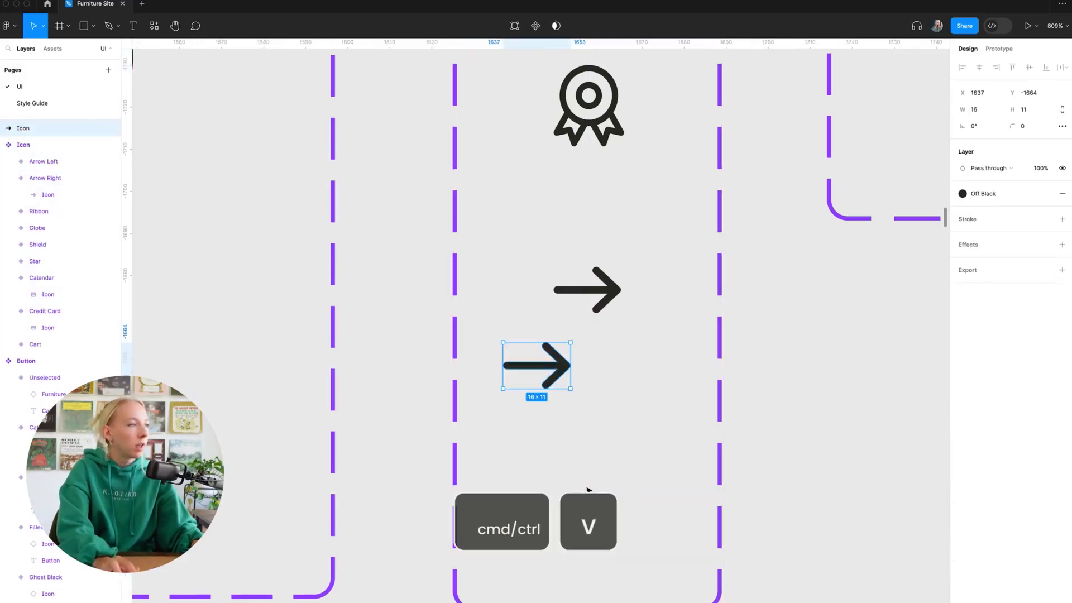
pyautogui.moveTo(553, 370); pyautogui.dragTo(559, 489)
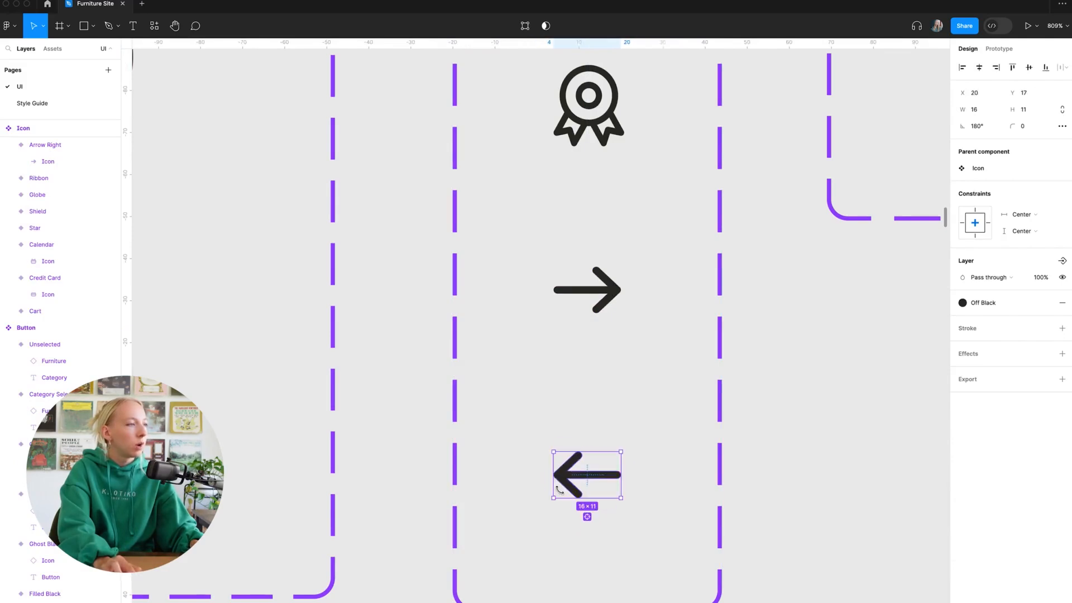
pyautogui.press('alt')
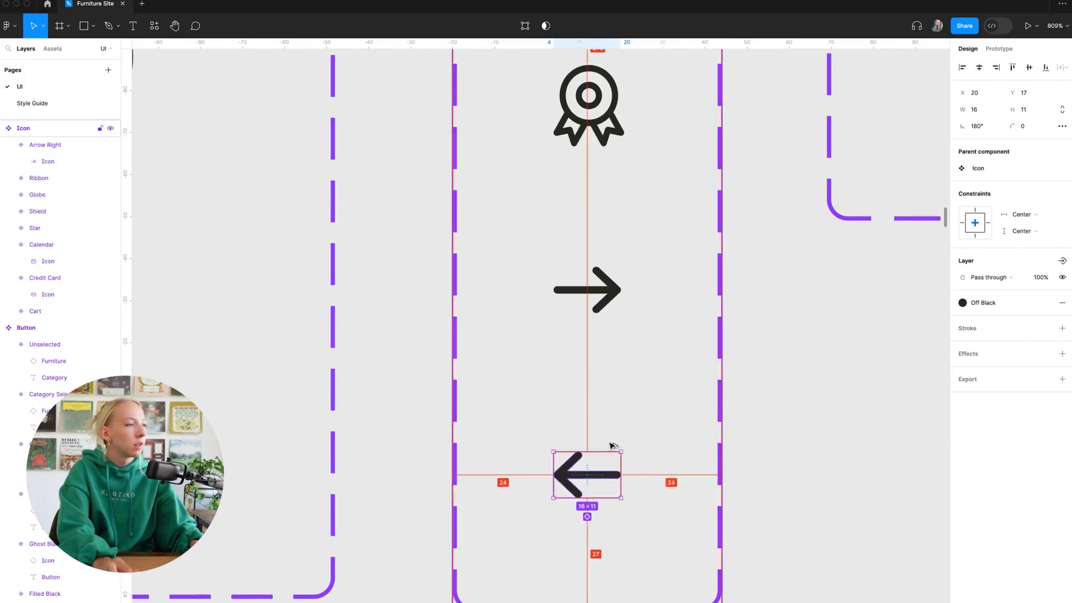
pyautogui.press('Escape')
# Delete the Next button beside the left-arrow button on the Product Details Page
pyautogui.scroll(-10, 557, 473)
pyautogui.scroll(-5, 506, 491)
pyautogui.scroll(-7, 509, 493)
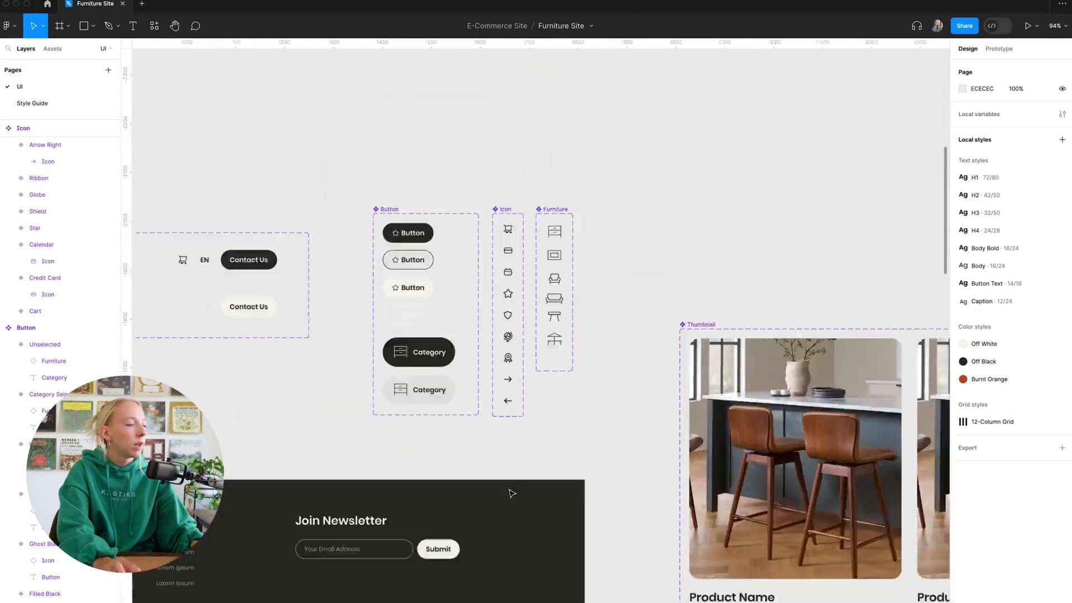
pyautogui.hscroll(10, 510, 493)
pyautogui.scroll(-2, 511, 494)
pyautogui.scroll(-3, 651, 486)
pyautogui.scroll(-5, 651, 485)
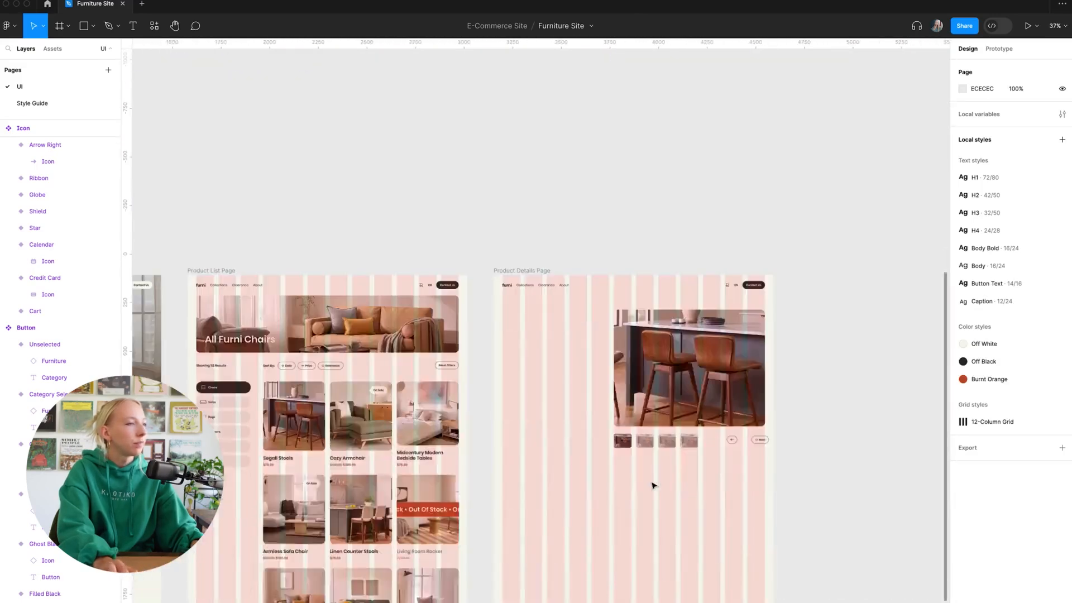
pyautogui.scroll(8, 774, 456)
pyautogui.scroll(5, 776, 452)
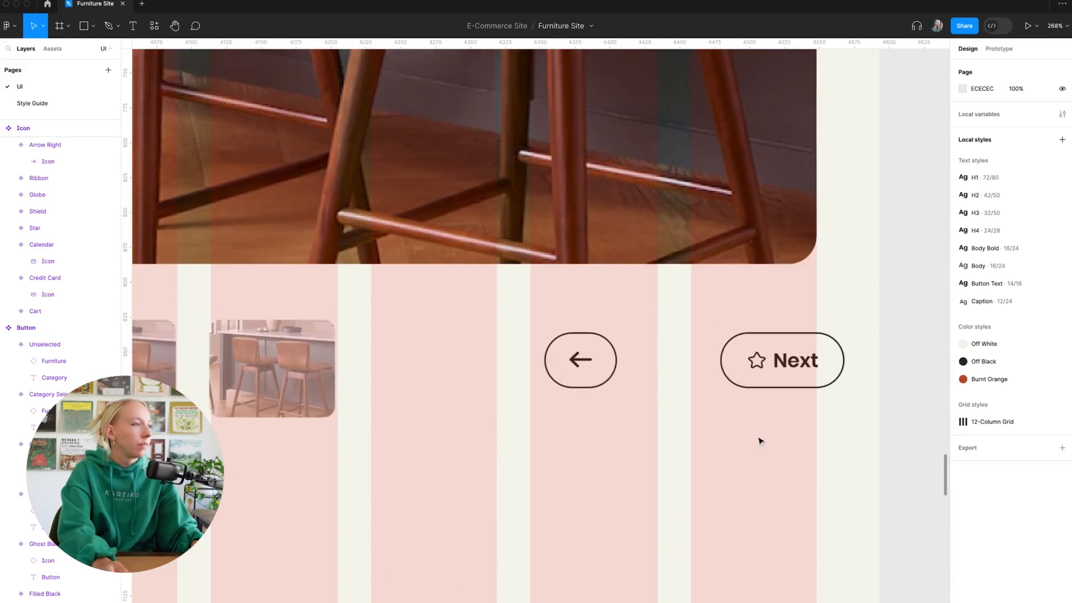
pyautogui.click(587, 365)
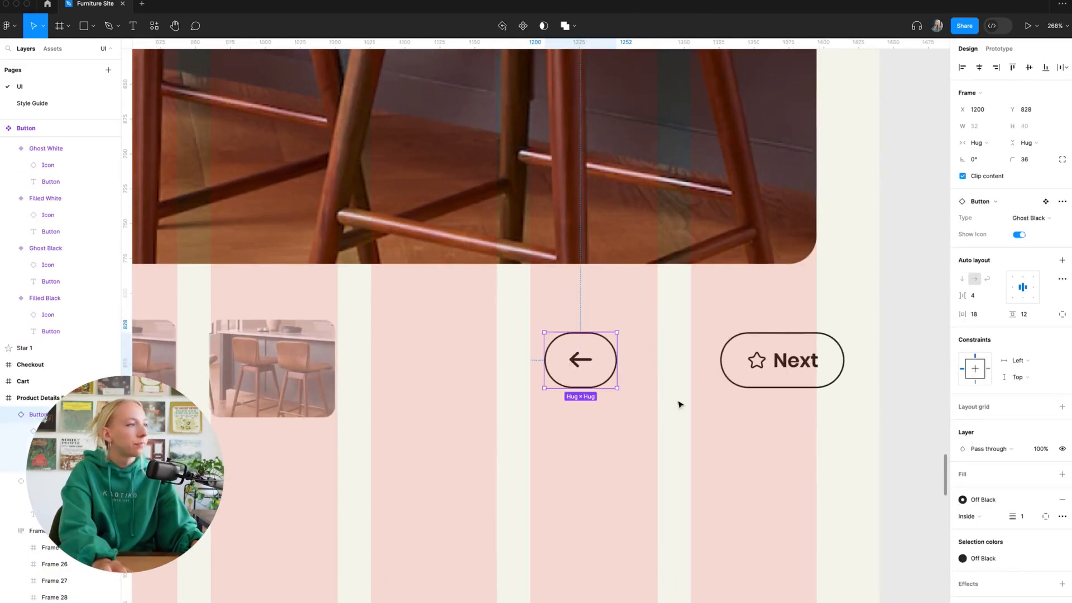
pyautogui.click(783, 366)
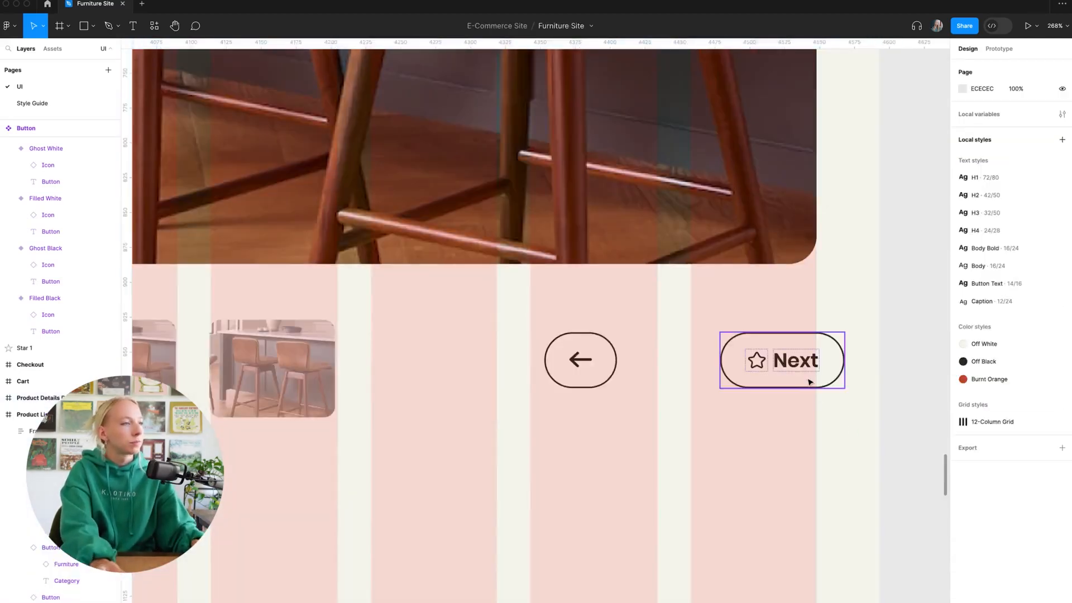
pyautogui.click(802, 370)
pyautogui.press('Delete')
# Duplicate the left-arrow button to its right with a 12 px gap and change the copy's icon type to Arrow Right
pyautogui.click(579, 363)
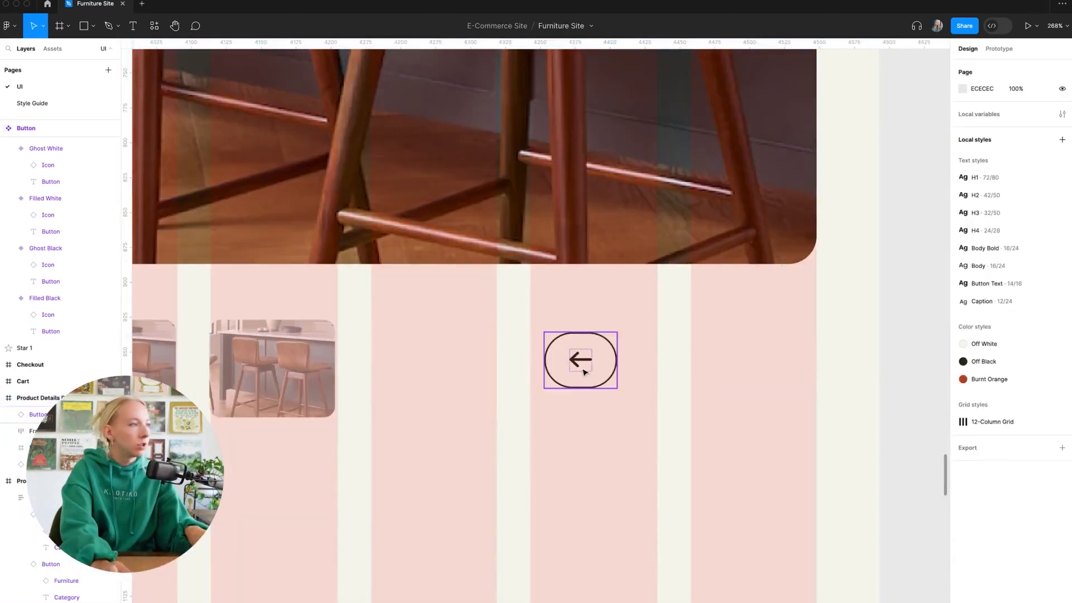
pyautogui.moveTo(579, 364); pyautogui.dragTo(676, 365)
pyautogui.doubleClick(676, 364)
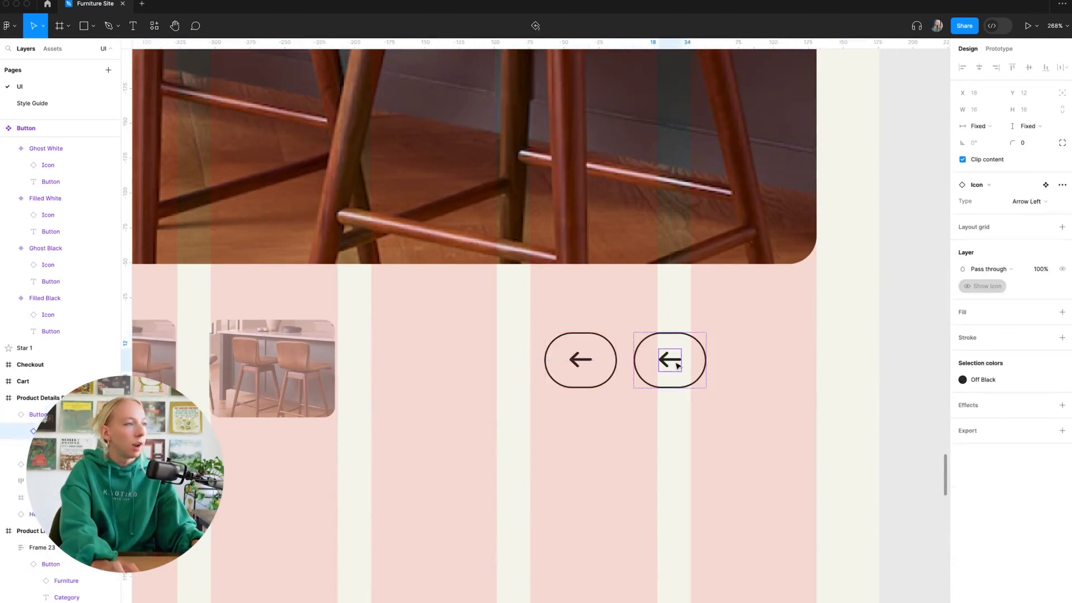
pyautogui.click(1011, 201)
pyautogui.click(997, 189)
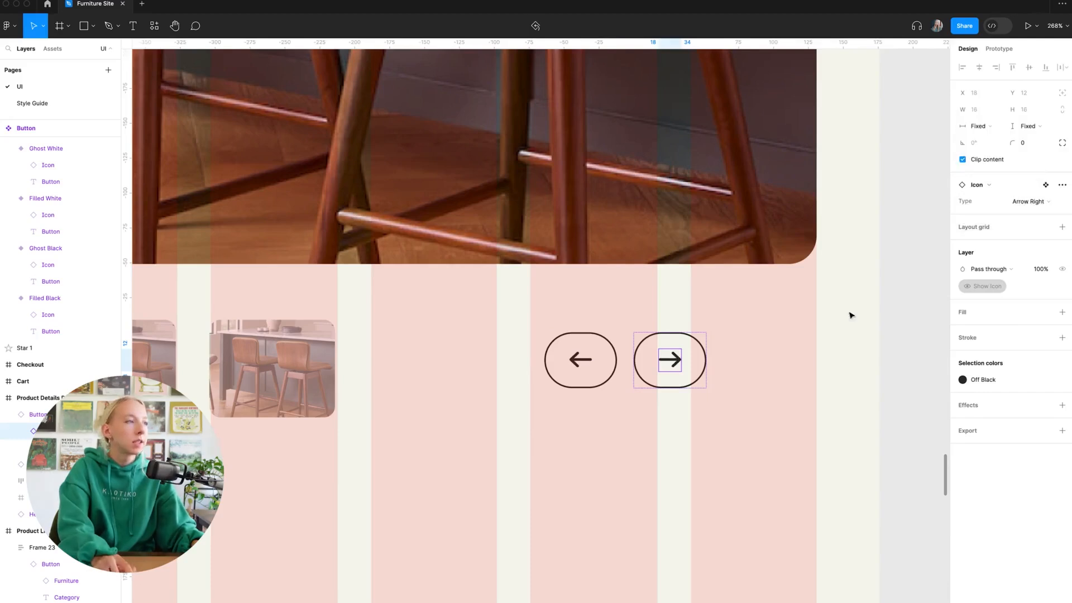
pyautogui.click(878, 318)
# Move both arrow buttons together so the right-arrow button aligns with the large image's right edge
pyautogui.click(679, 374)
pyautogui.keyDown('shift'); pyautogui.click(581, 360); pyautogui.keyUp('shift')
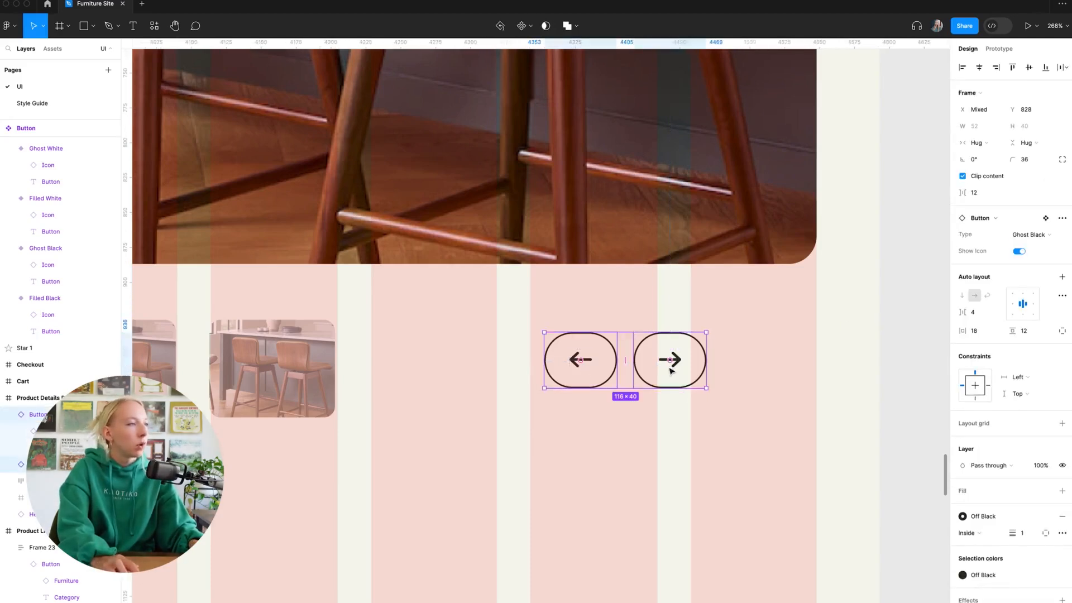
pyautogui.moveTo(682, 372); pyautogui.dragTo(770, 381)
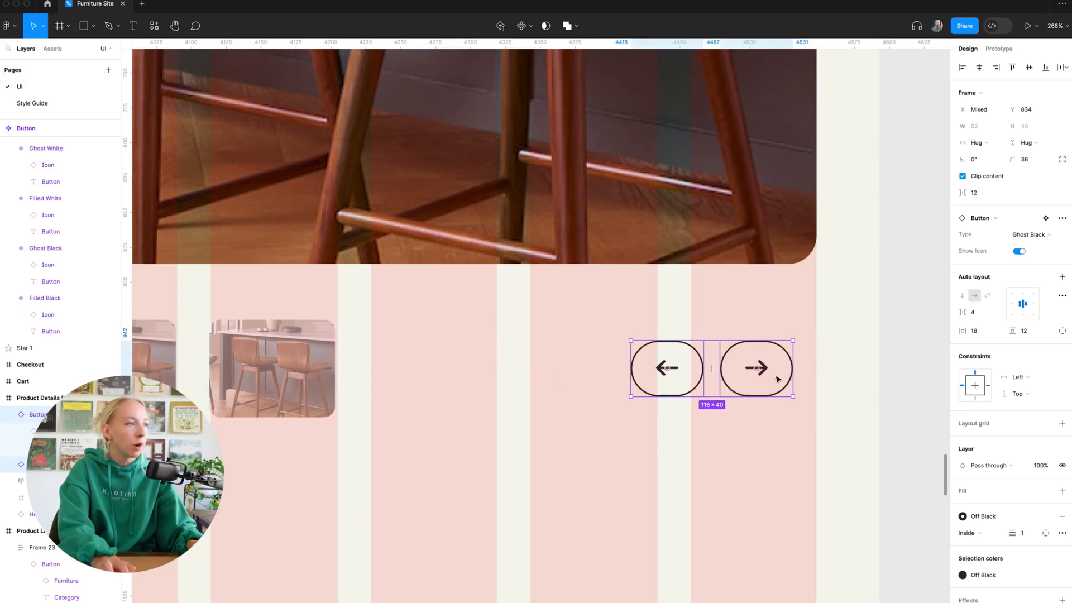
pyautogui.moveTo(764, 373); pyautogui.dragTo(788, 373)
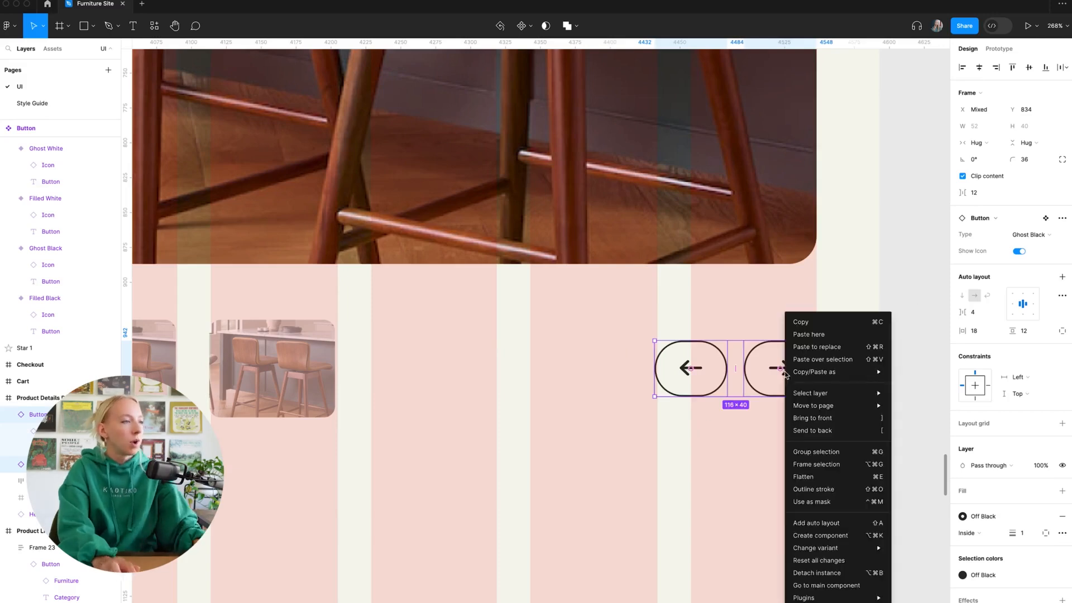
# Frame the two arrow buttons together and add auto layout to the new frame
pyautogui.rightClick(784, 373)
pyautogui.click(819, 465)
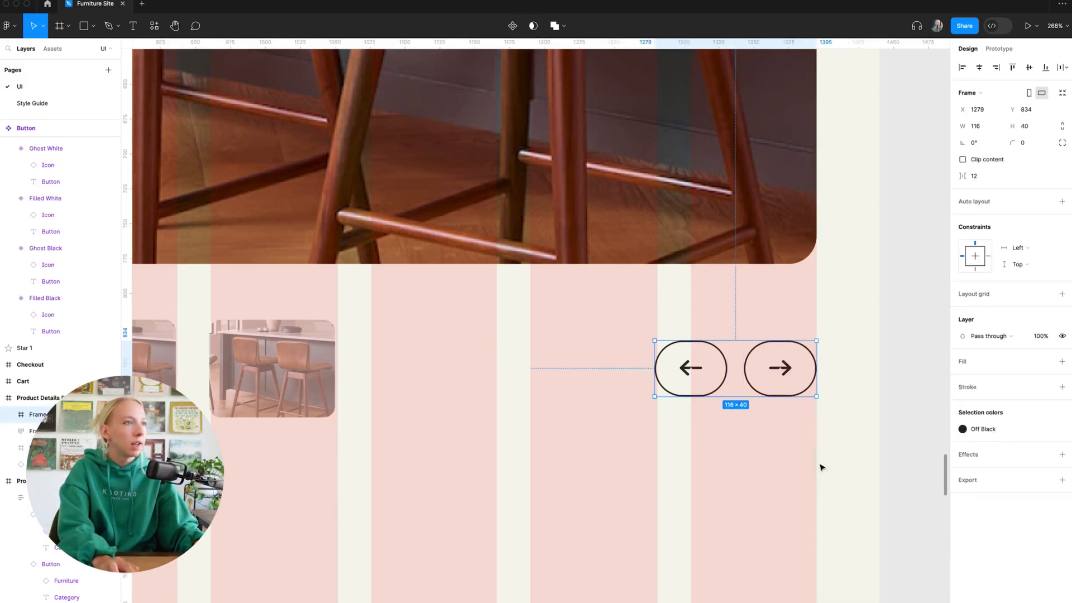
pyautogui.click(1062, 203)
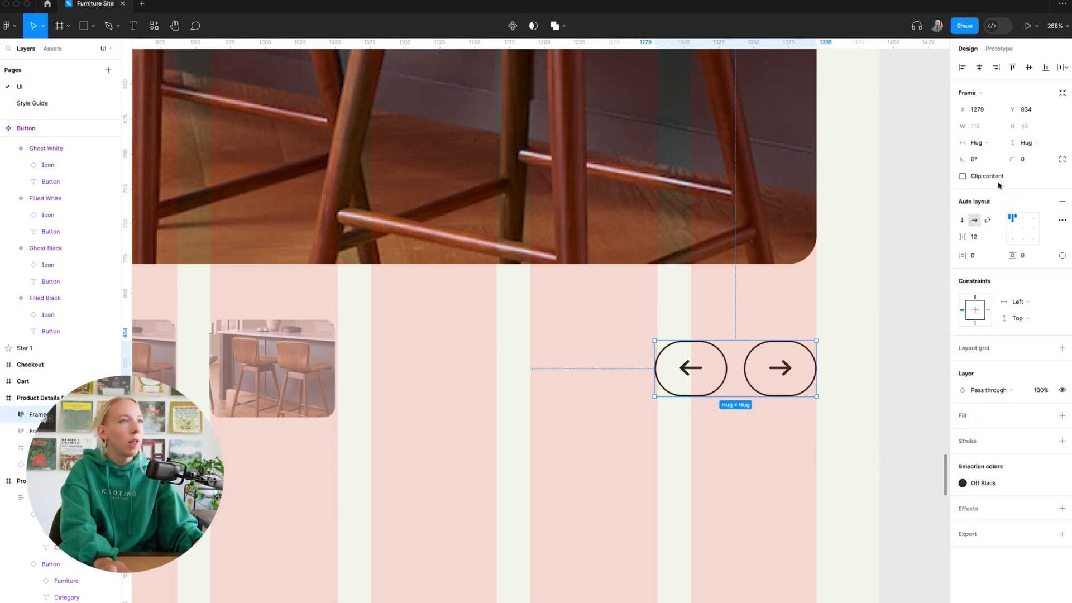
pyautogui.click(870, 328)
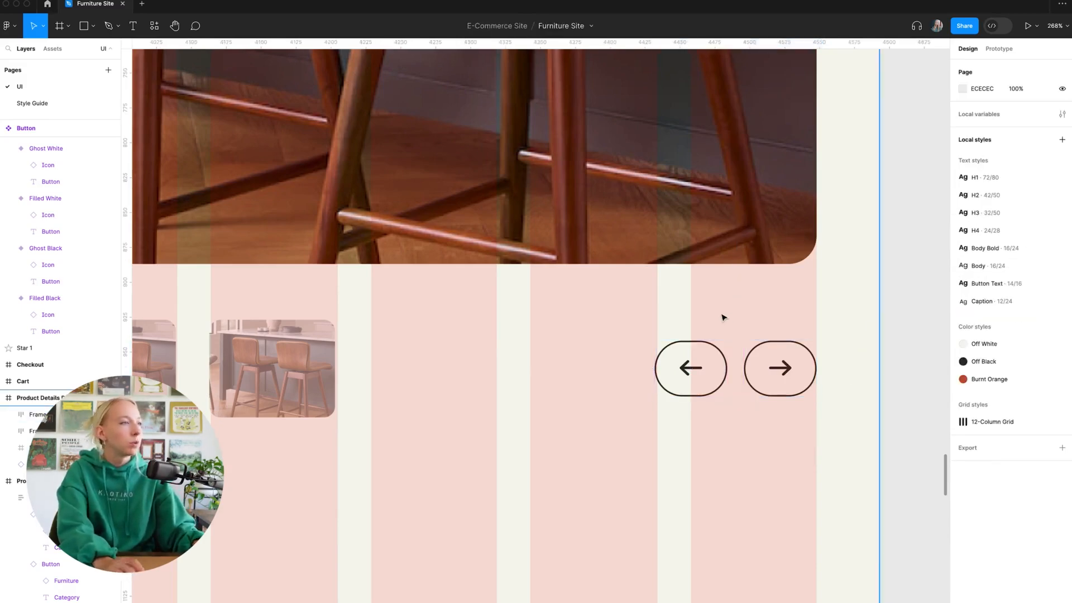
# Frame the large product image, thumbnail row and arrow buttons together and add auto layout to the new frame
pyautogui.keyDown('ctrl'); pyautogui.scroll(-10, 723, 313); pyautogui.keyUp('ctrl')
pyautogui.click(591, 334)
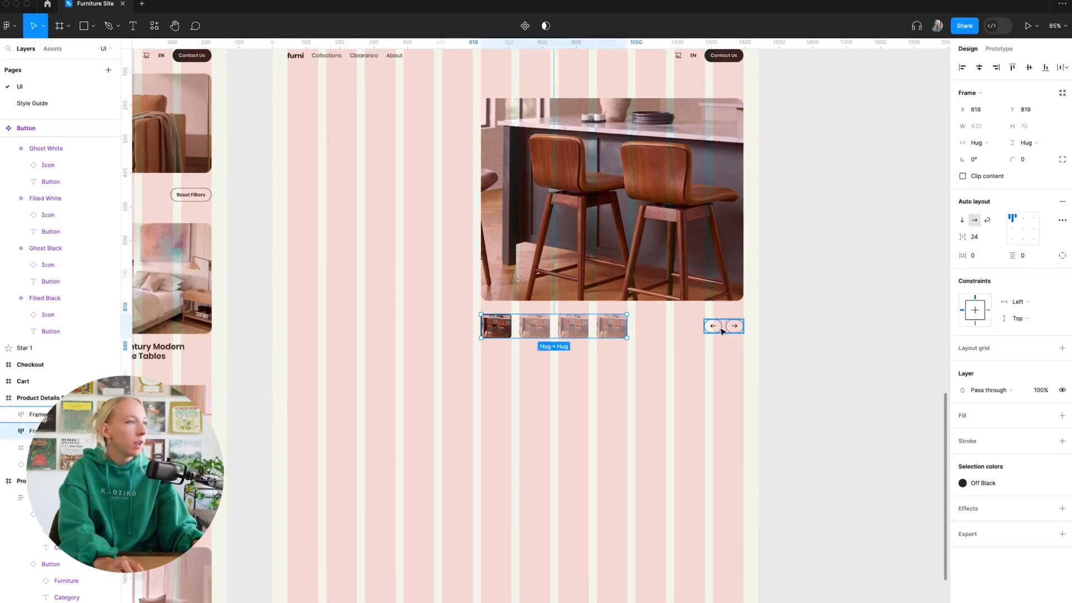
pyautogui.keyDown('shift'); pyautogui.click(722, 326); pyautogui.keyUp('shift')
pyautogui.keyDown('shift'); pyautogui.click(672, 254); pyautogui.keyUp('shift')
pyautogui.rightClick(698, 245)
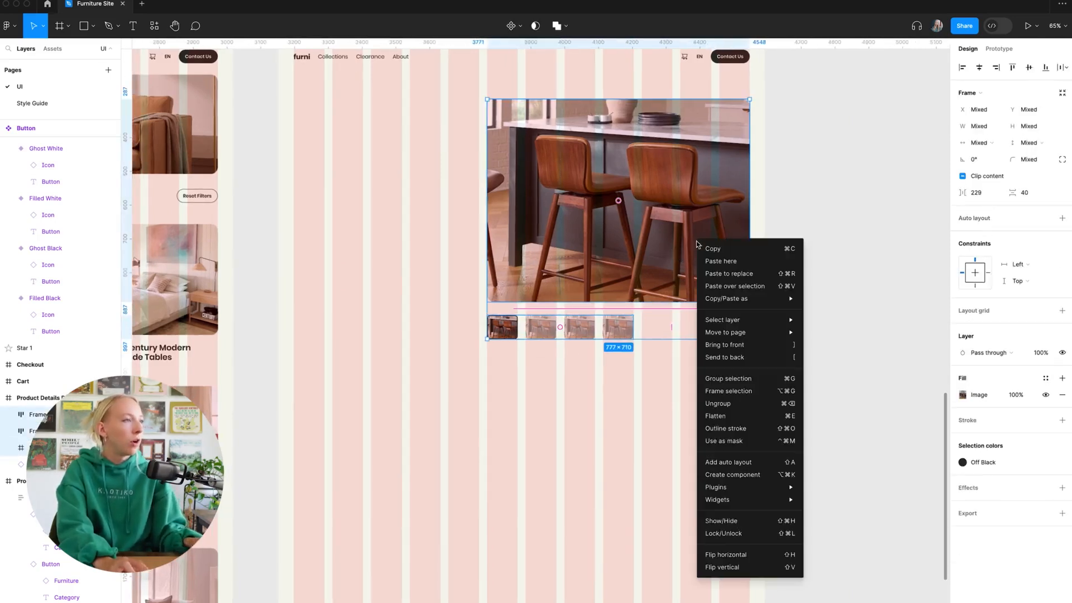
pyautogui.click(743, 391)
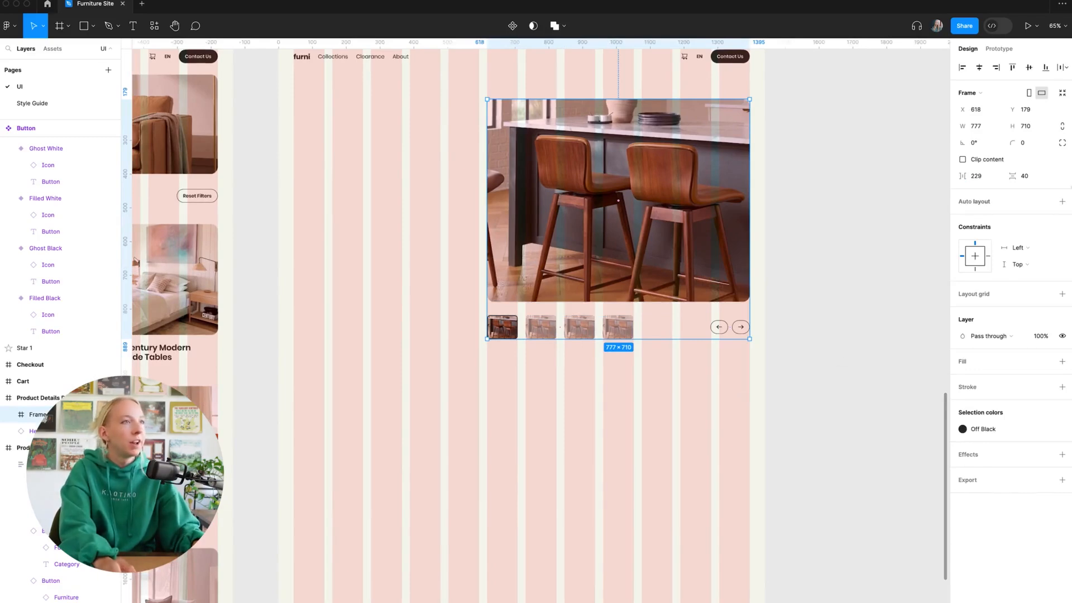
pyautogui.click(1060, 200)
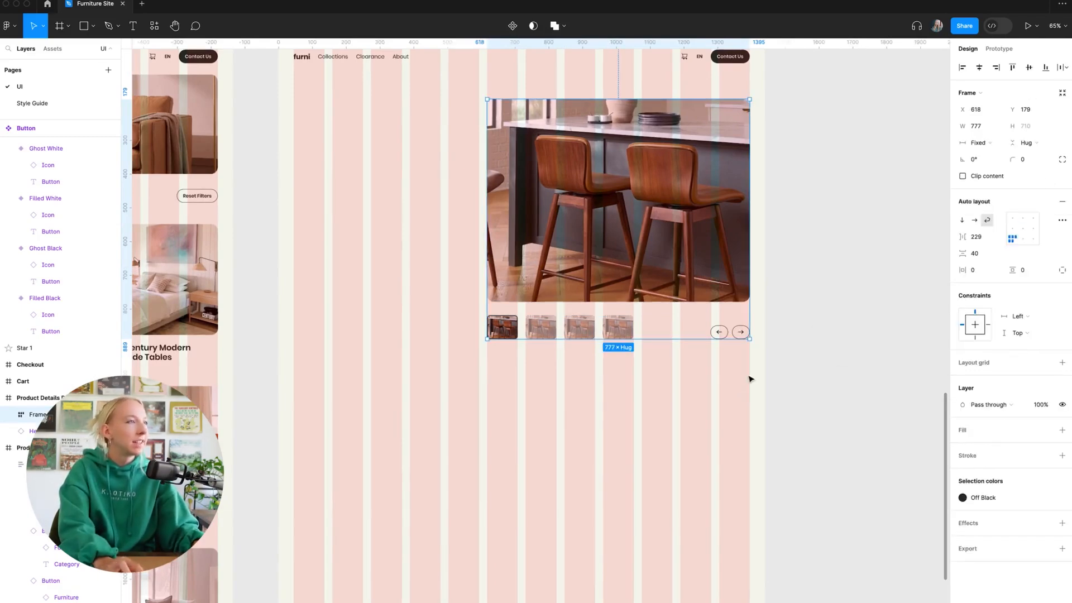
# Frame the thumbnail row together with the arrow buttons inside the gallery and apply auto layout to that frame
pyautogui.scroll(3, 726, 363)
pyautogui.click(577, 315)
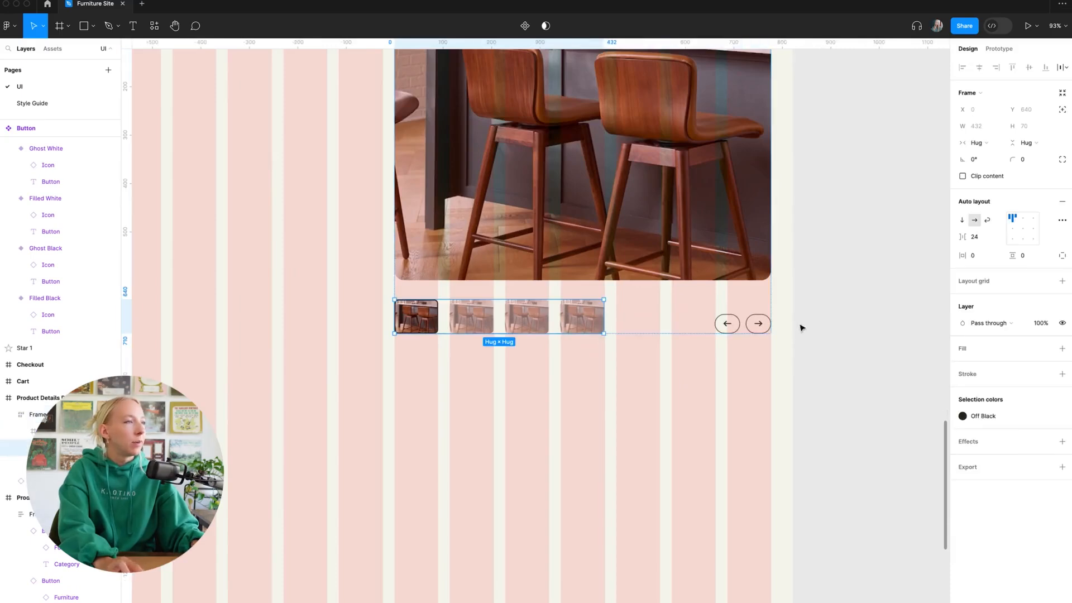
pyautogui.keyDown('shift'); pyautogui.click(757, 322); pyautogui.keyUp('shift')
pyautogui.rightClick(568, 318)
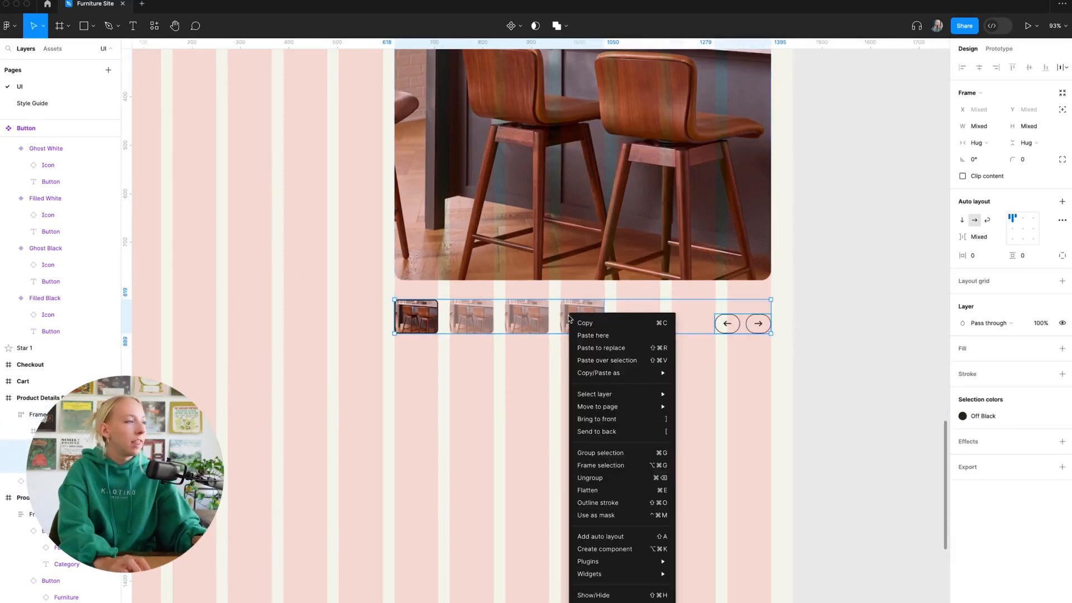
pyautogui.click(619, 467)
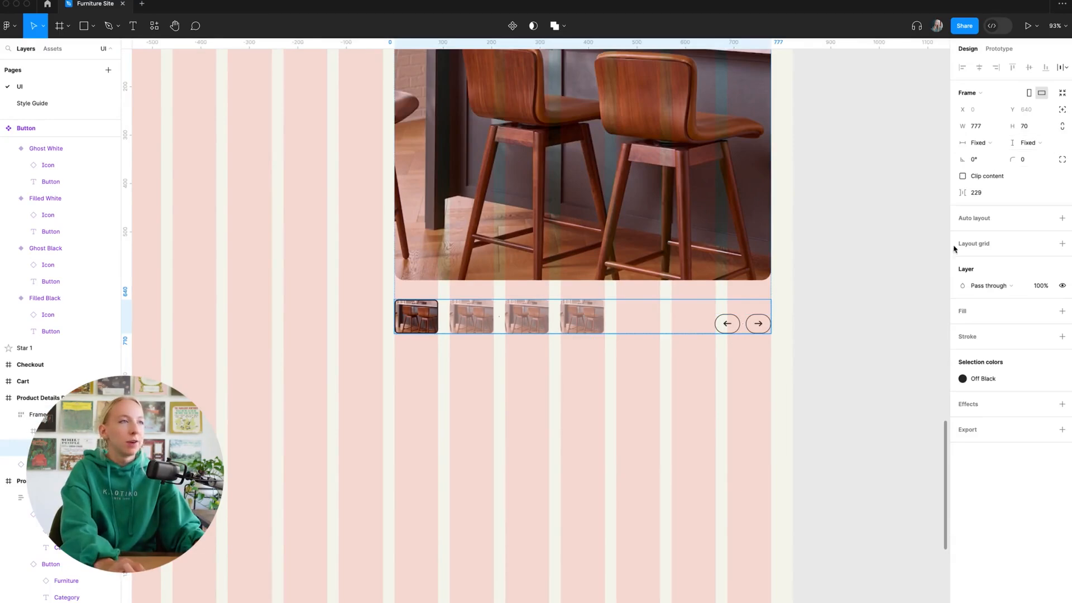
pyautogui.scroll(2, 851, 281)
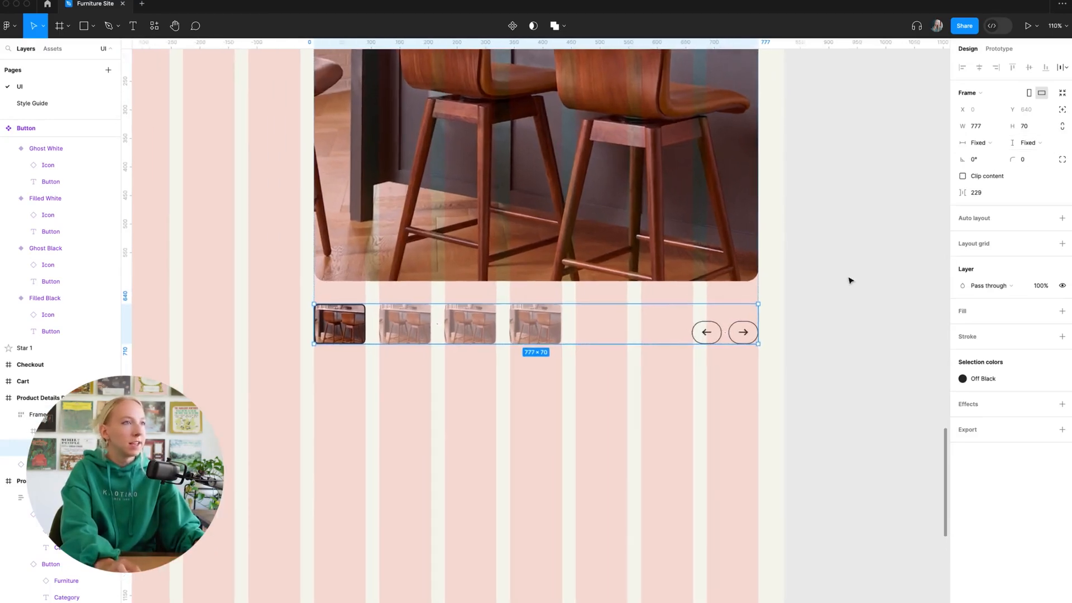
pyautogui.click(1062, 218)
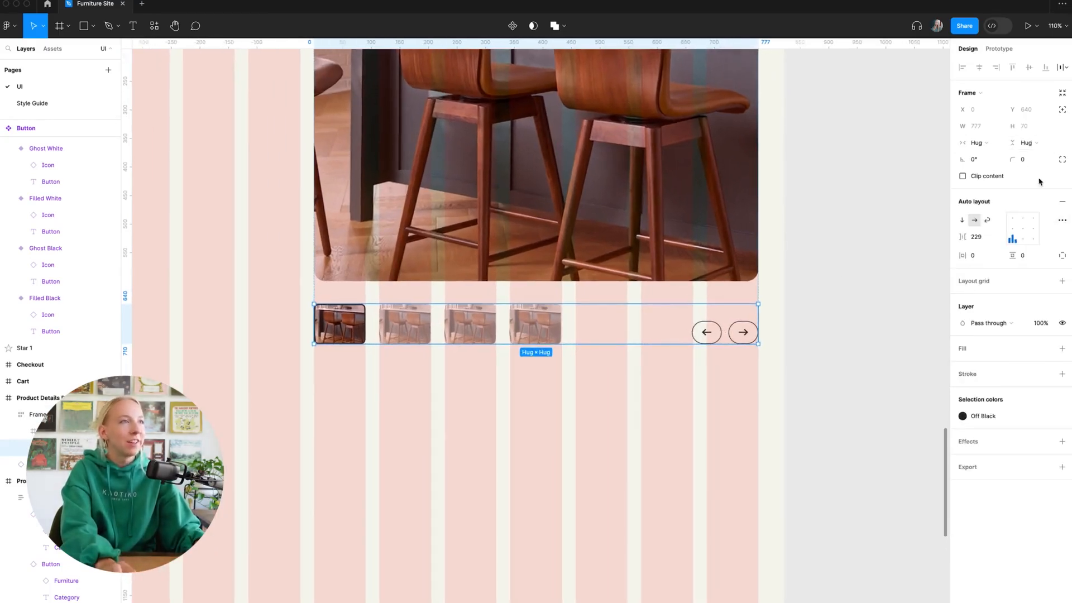
# Center the row's contents vertically and set the spacing between thumbnails and arrow buttons to Auto
pyautogui.click(1013, 232)
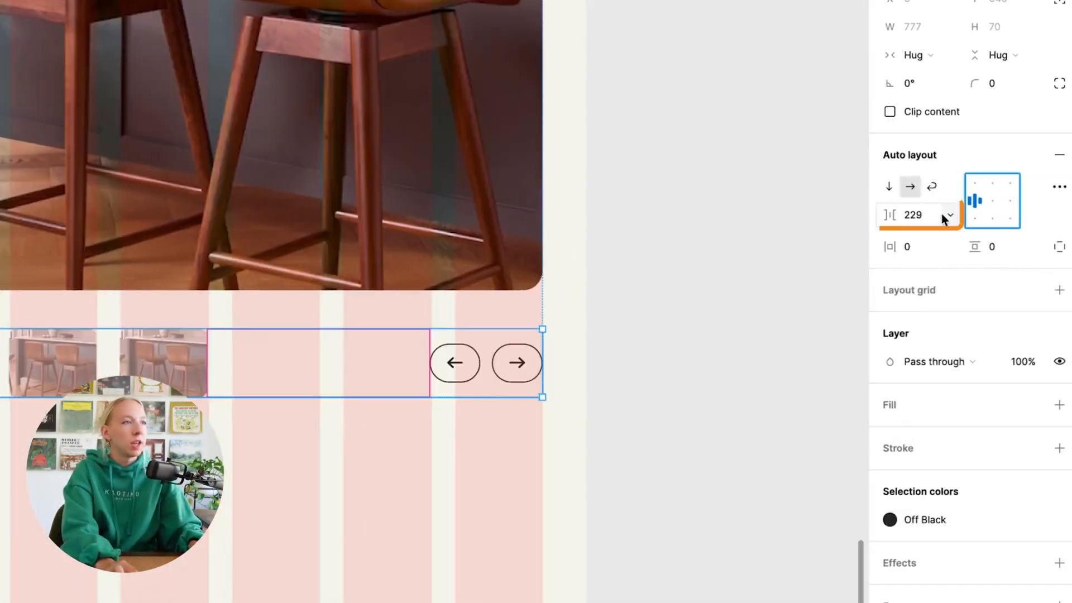
pyautogui.click(950, 217)
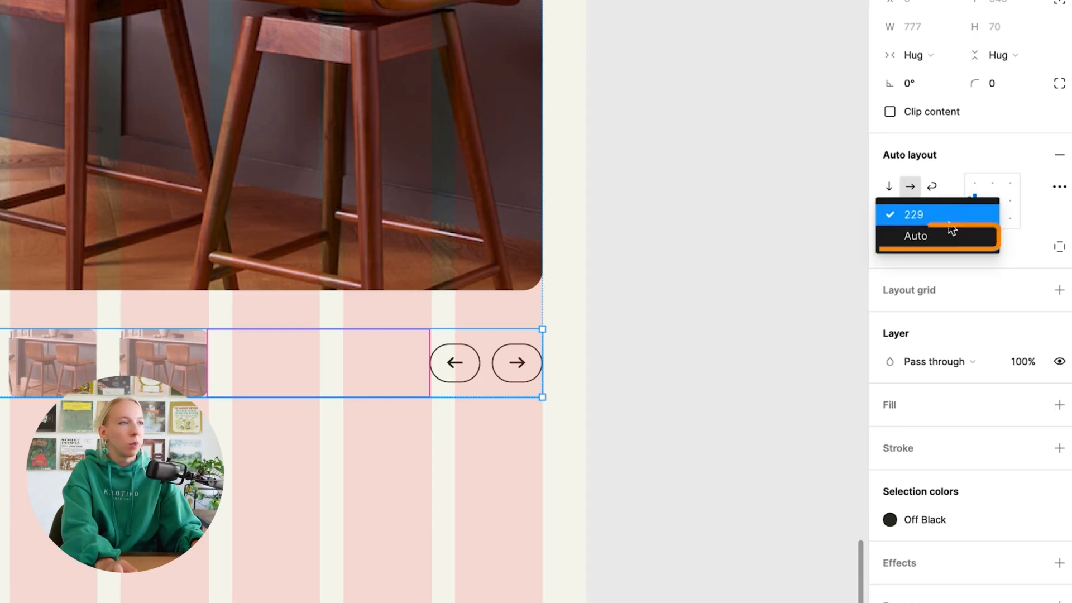
pyautogui.click(949, 236)
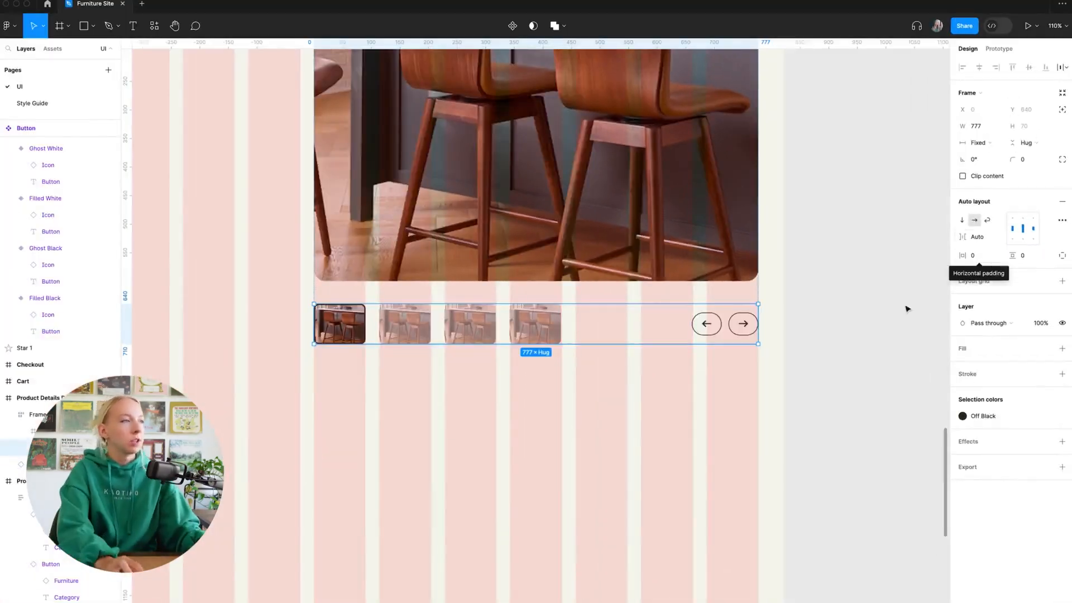
# Try widening the thumbnail-and-arrows row to test its auto spacing, and undo the resize
pyautogui.moveTo(758, 335); pyautogui.dragTo(813, 340)
pyautogui.press('super+z')
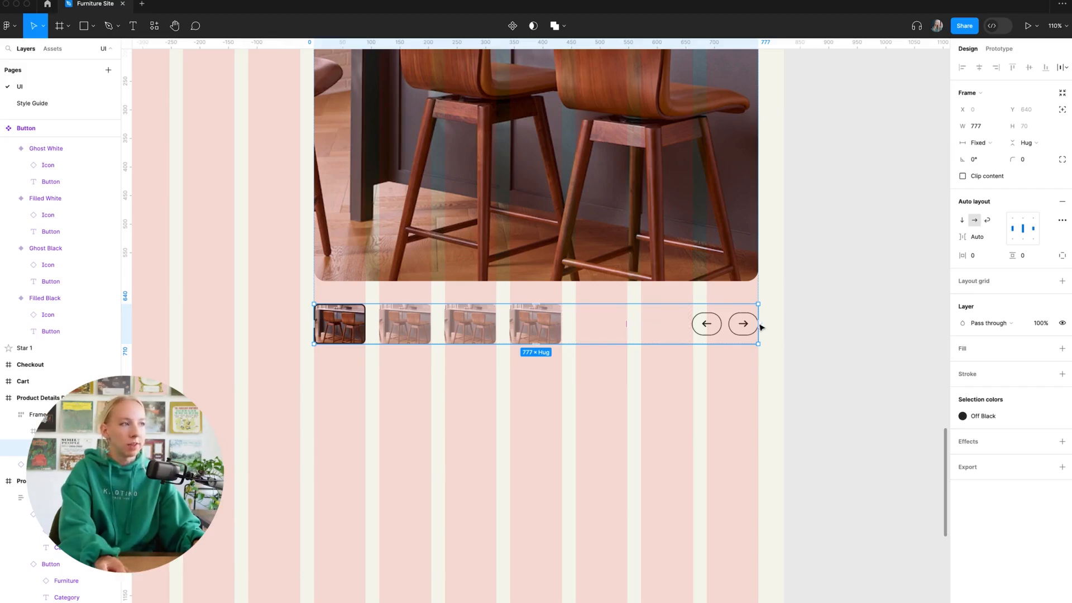
pyautogui.click(800, 290)
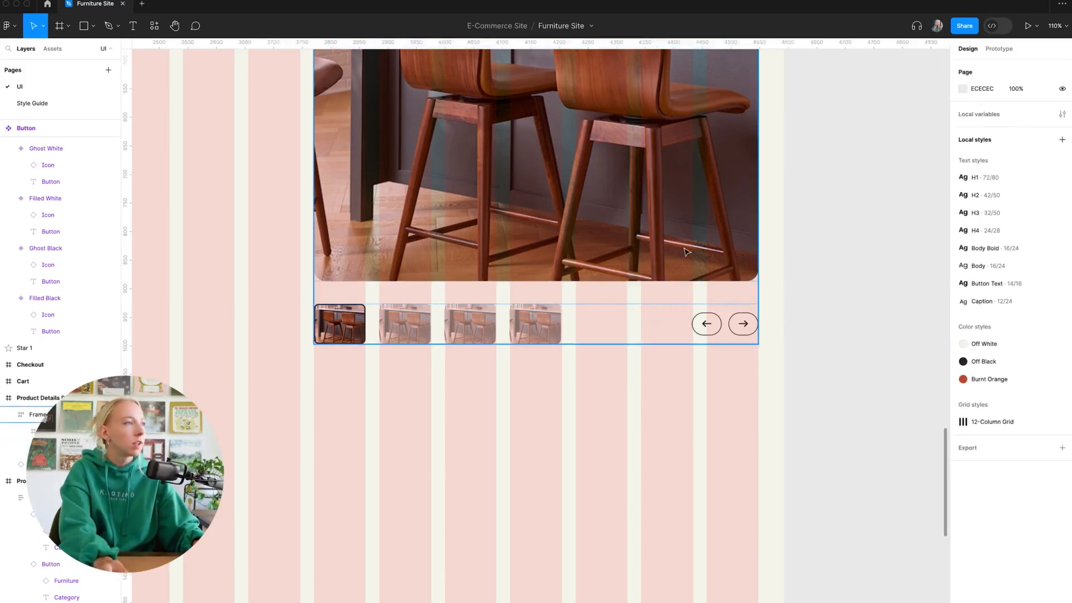
# Set the horizontal spacing of the outer gallery frame, holding the large image and the thumbnail row, to Auto
pyautogui.click(683, 252)
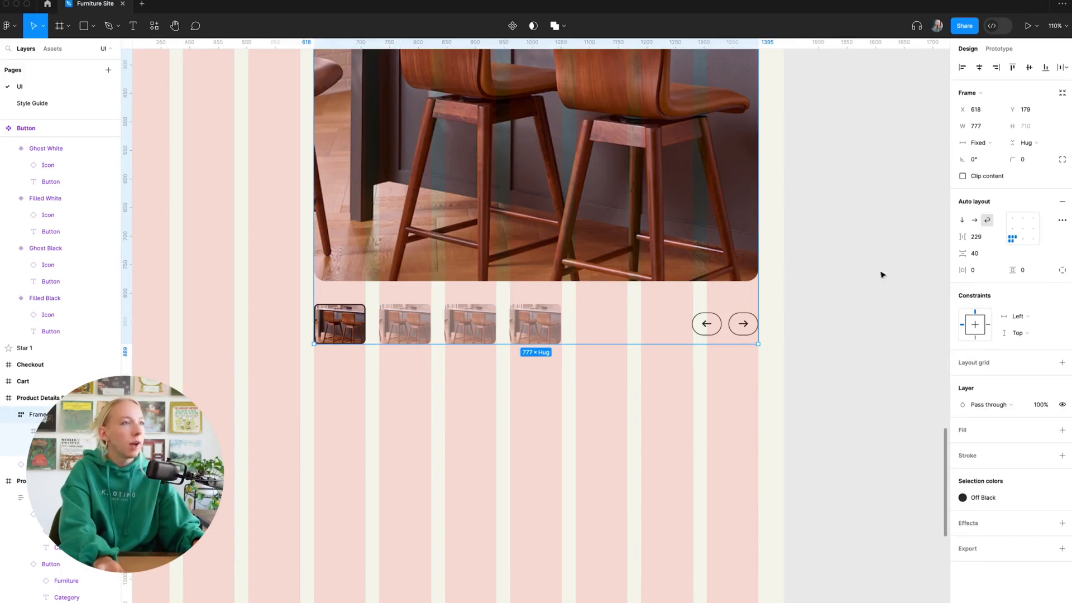
pyautogui.click(998, 239)
pyautogui.click(995, 250)
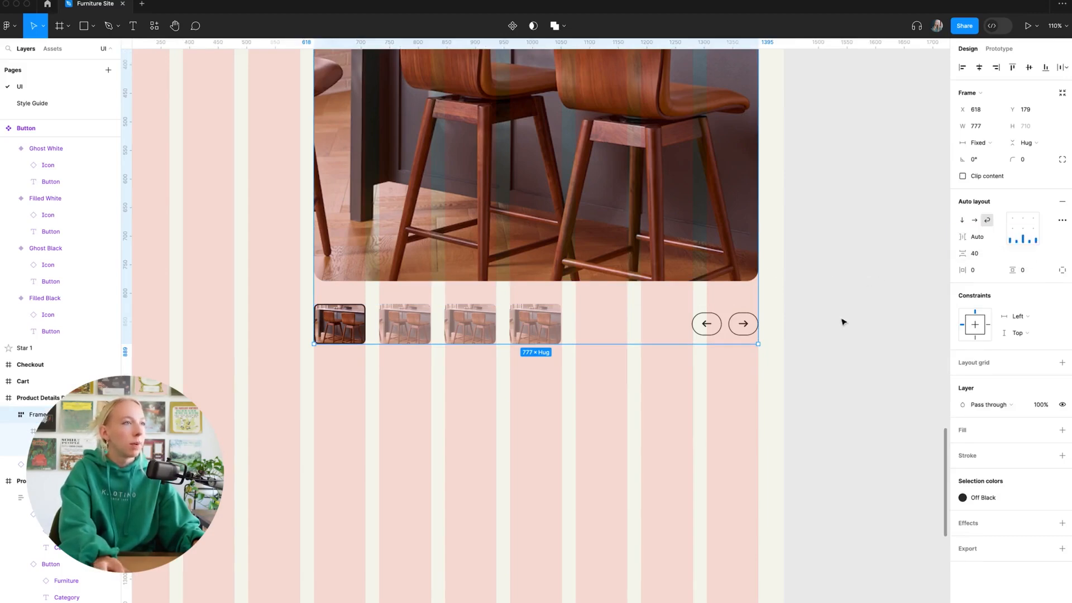
pyautogui.click(842, 321)
# Add centered text reading "100% Recycled" on two lines over the red star shape above the Thumbnail component
pyautogui.scroll(-5, 648, 303)
pyautogui.scroll(3, 812, 316)
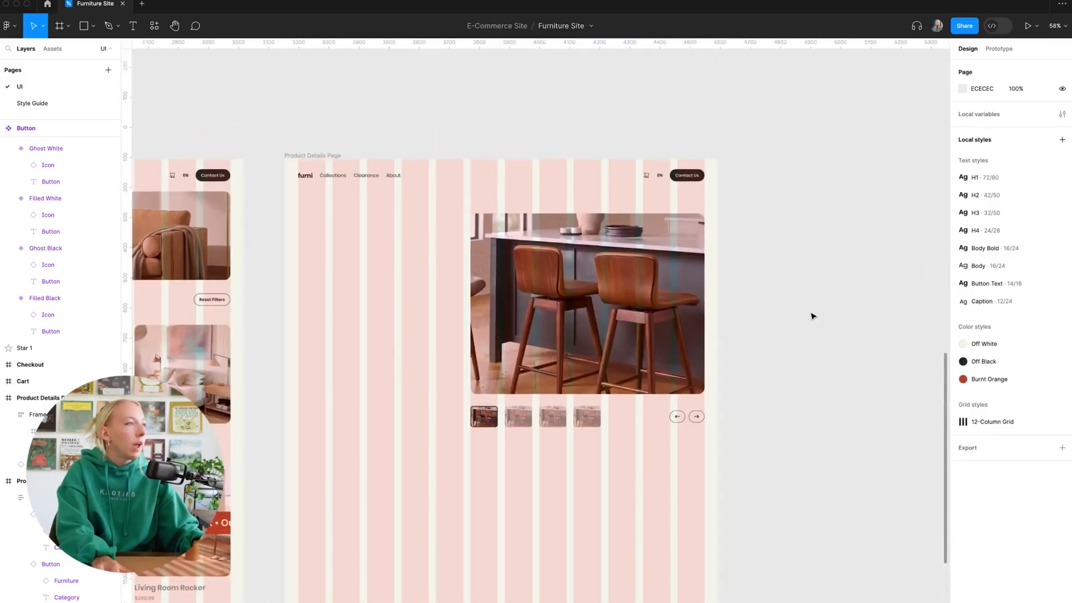
pyautogui.scroll(-3, 812, 316)
pyautogui.hscroll(-2, 812, 316)
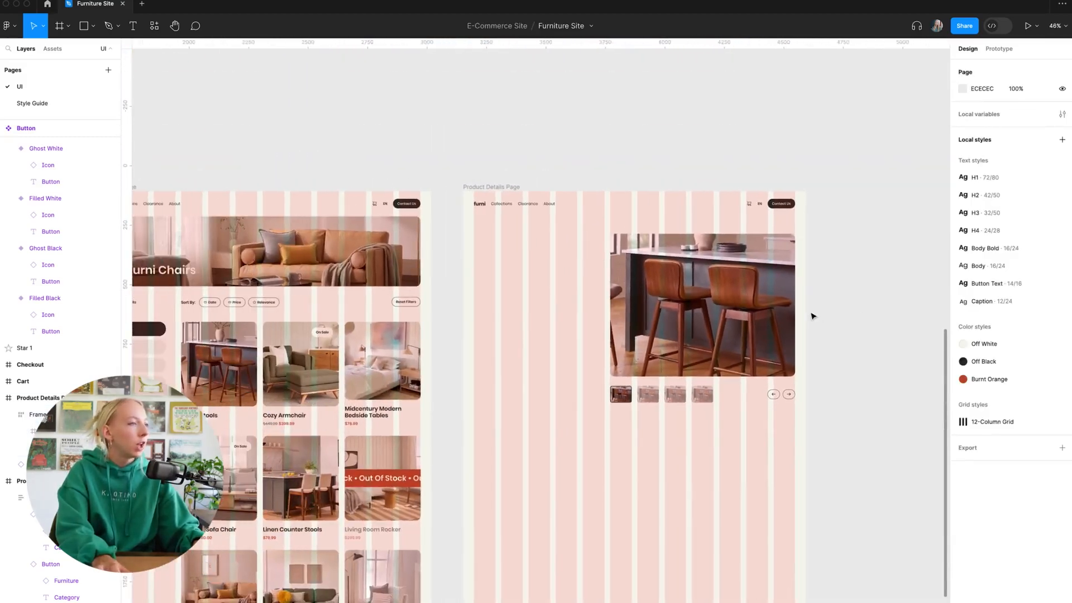
pyautogui.hscroll(-1, 812, 316)
pyautogui.scroll(-2, 817, 278)
pyautogui.scroll(-5, 819, 280)
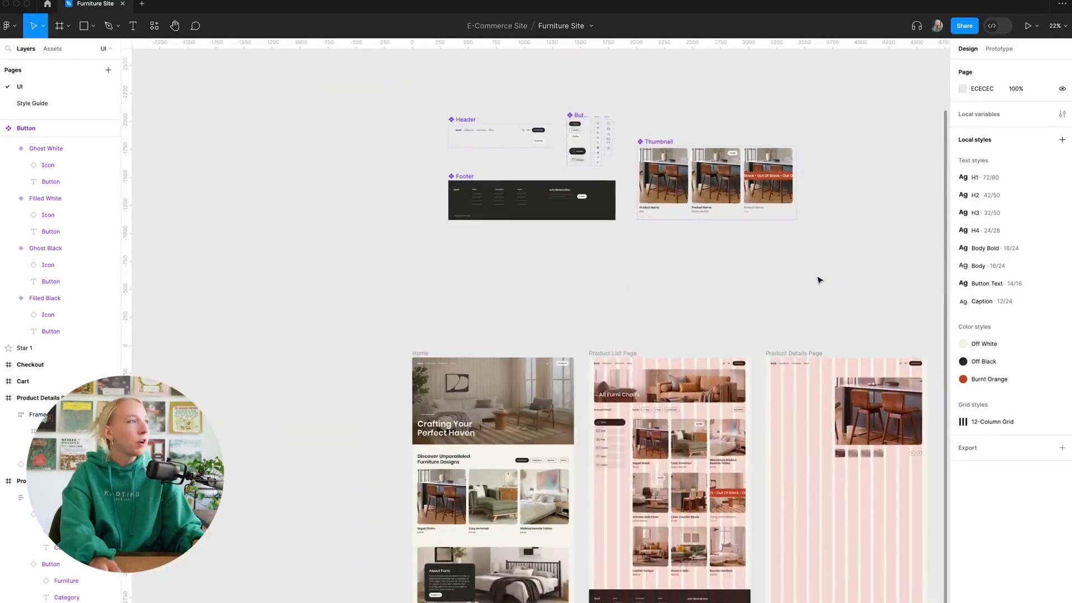
pyautogui.moveTo(800, 279); pyautogui.dragTo(631, 235)
pyautogui.scroll(10, 633, 231)
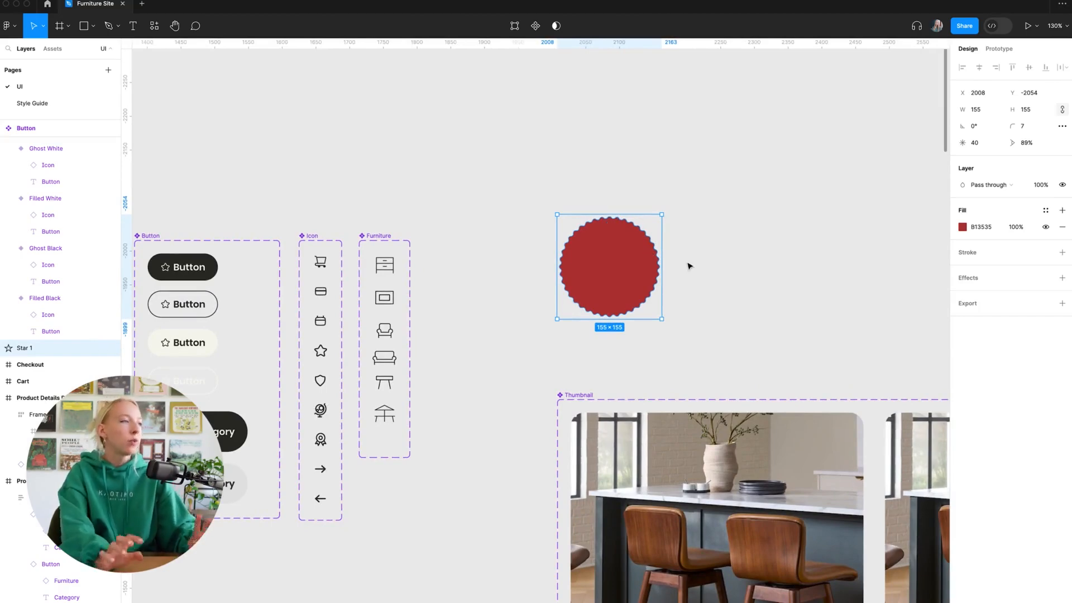
pyautogui.moveTo(631, 278); pyautogui.dragTo(624, 278)
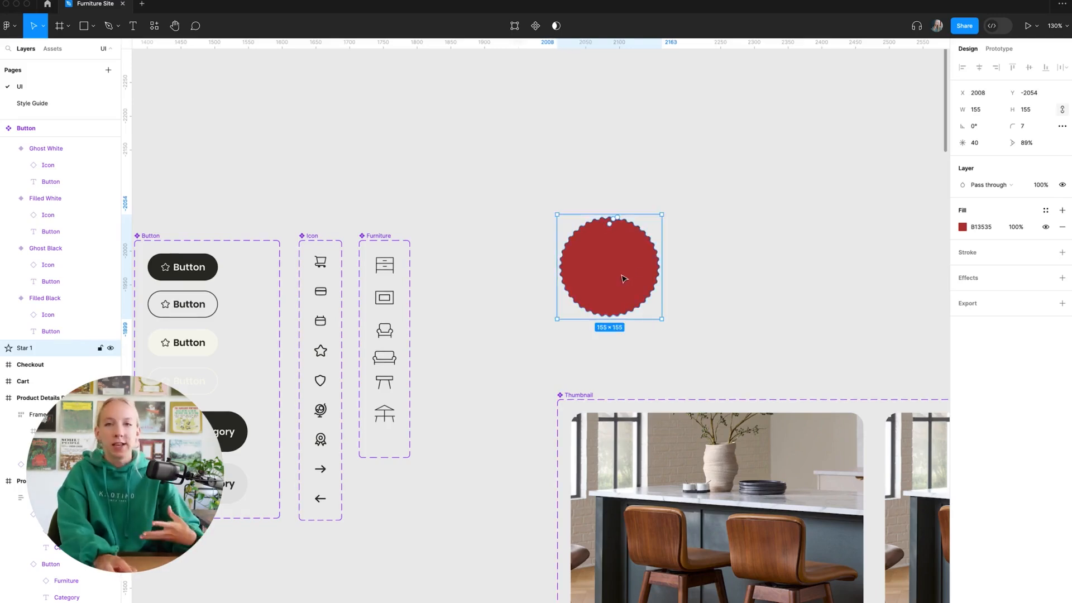
pyautogui.press('t')
pyautogui.click(595, 253)
pyautogui.write('100')
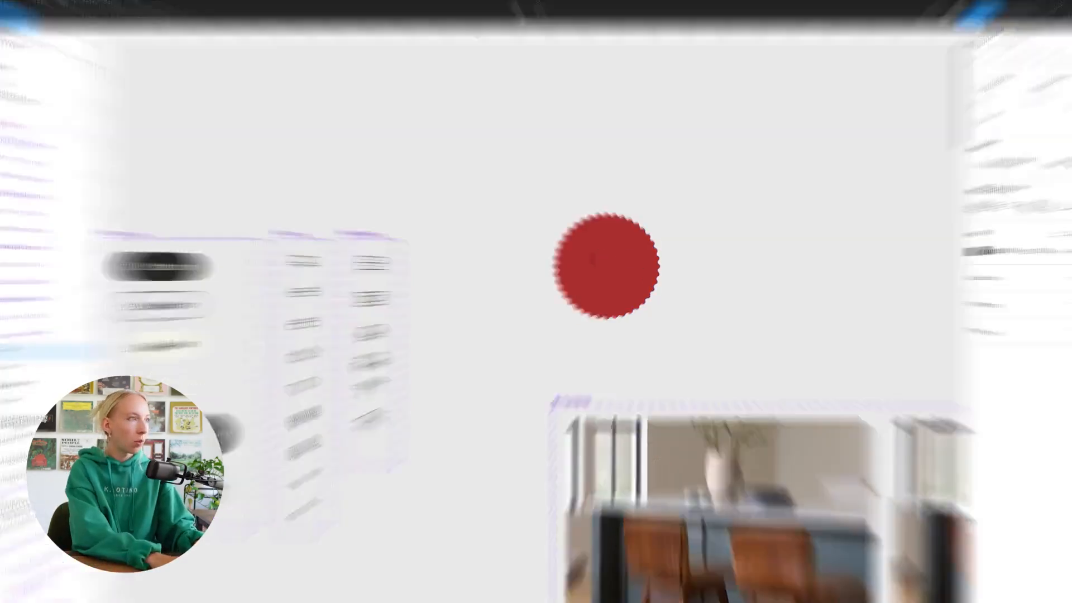
pyautogui.write('%')
pyautogui.press('Return')
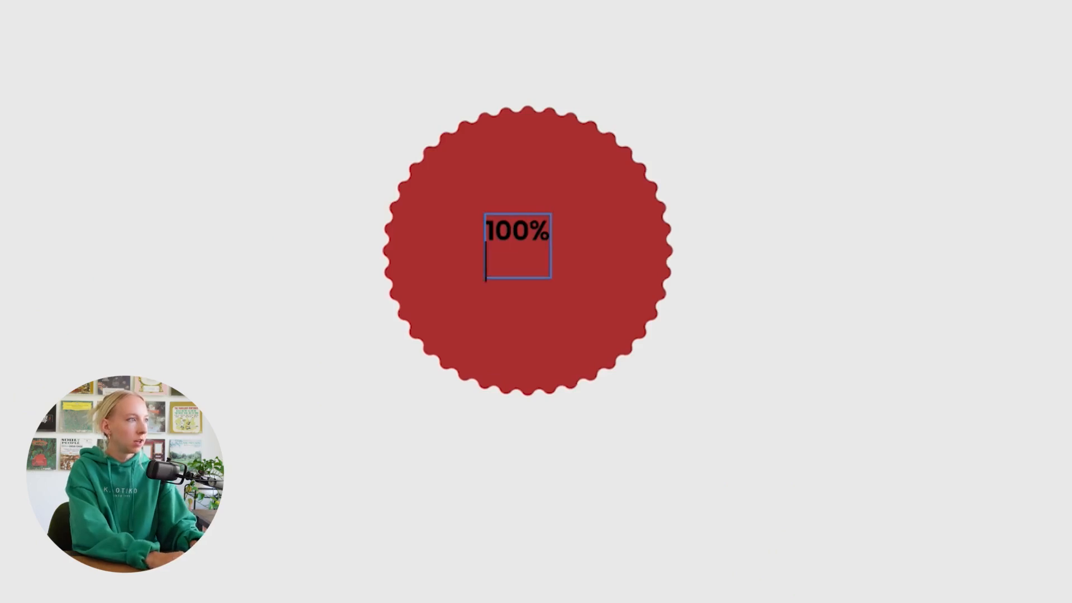
pyautogui.write('Recycled')
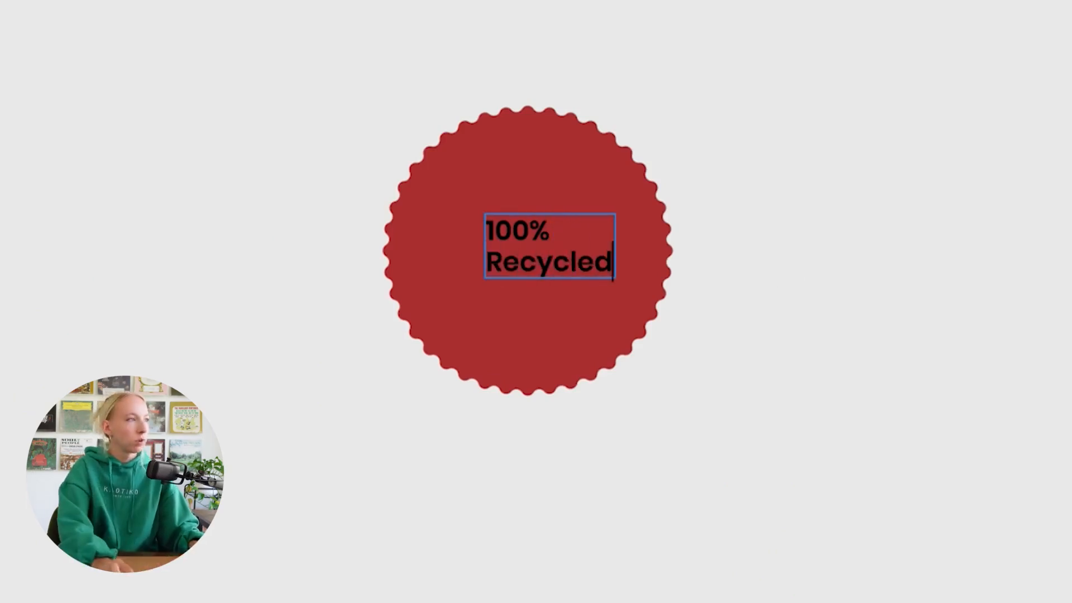
pyautogui.press('Escape')
pyautogui.click(1000, 313)
# Create a component from the red star shape together with its "100% Recycled" text
pyautogui.scroll(3, 685, 287)
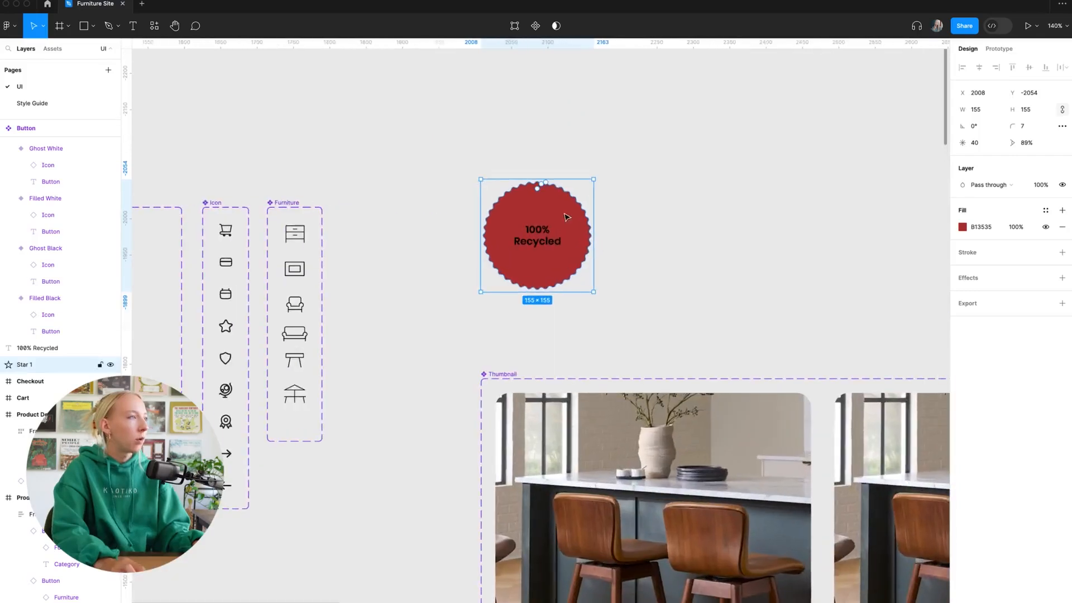
pyautogui.moveTo(466, 170); pyautogui.dragTo(609, 301)
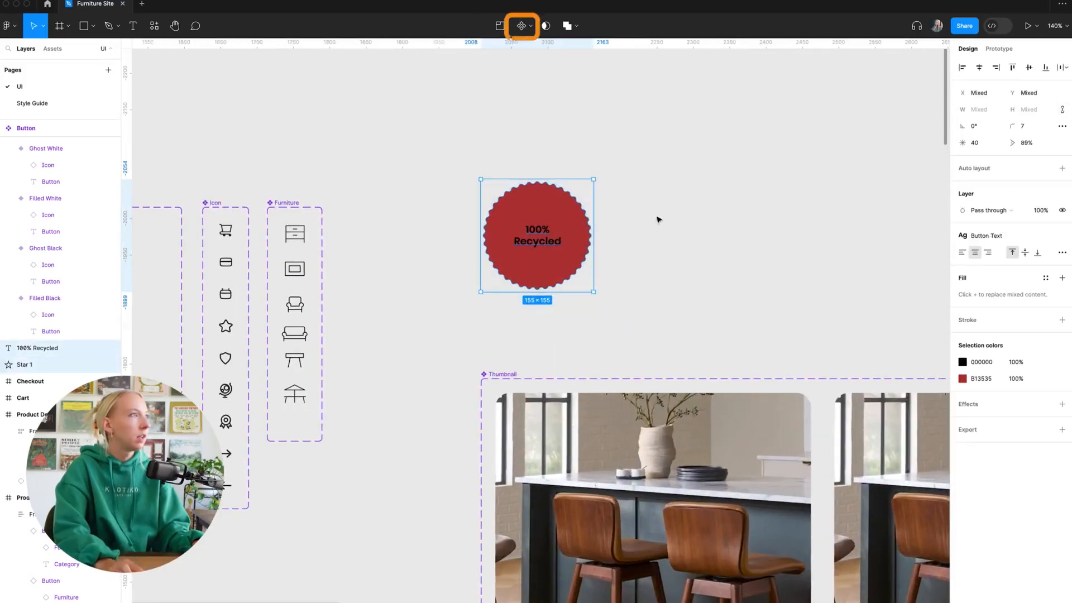
pyautogui.click(530, 26)
pyautogui.press('alt+super+k')
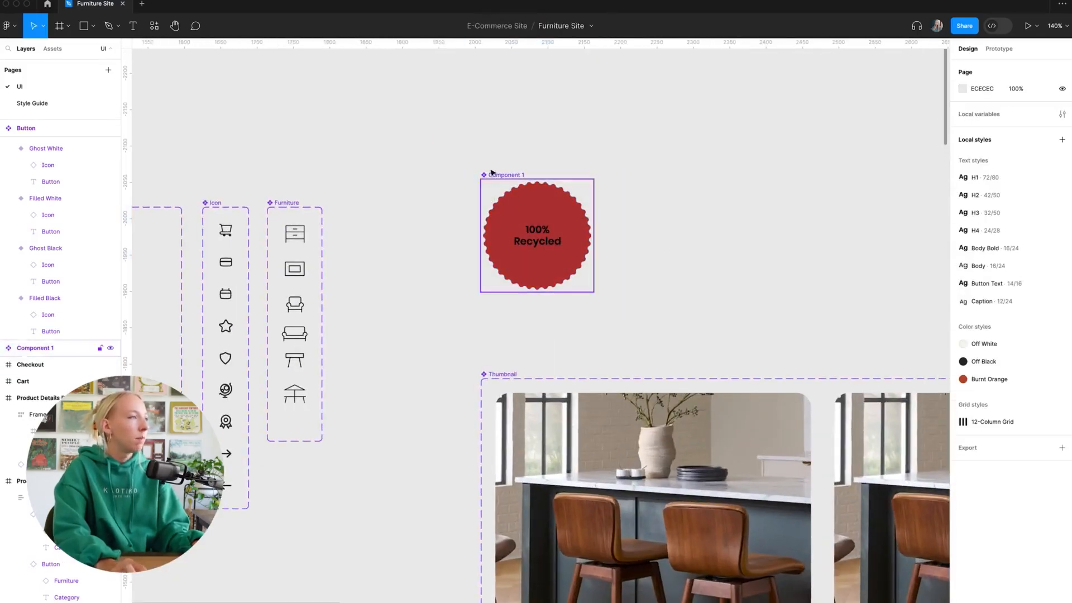
# Move the star component onto the upper right corner of the large product image on the Product Details Page
pyautogui.scroll(-5, 527, 180)
pyautogui.scroll(-3, 527, 181)
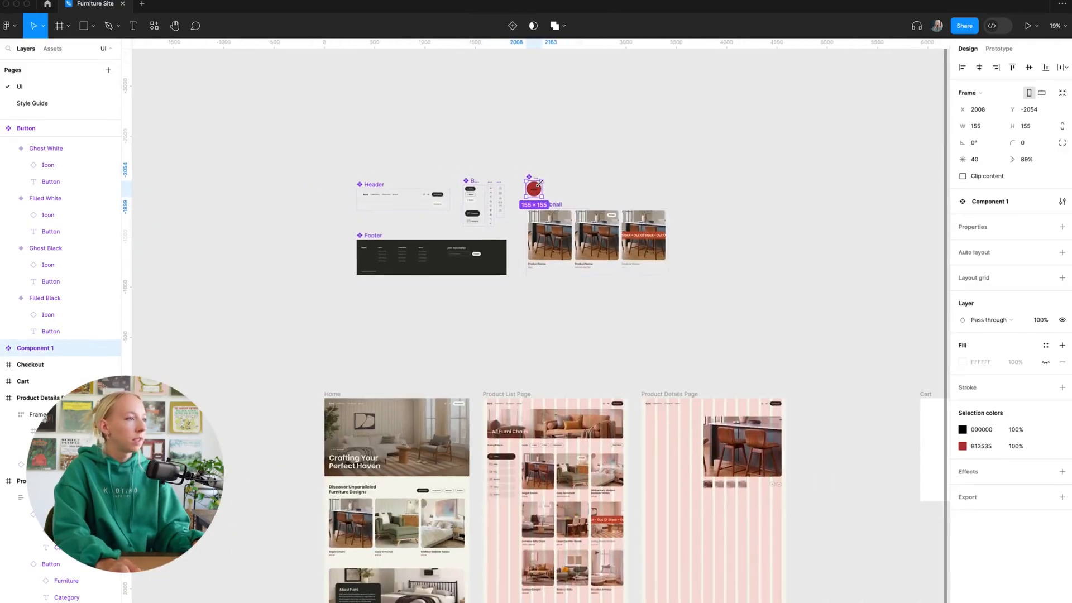
pyautogui.click(540, 178)
pyautogui.moveTo(533, 189); pyautogui.dragTo(889, 472)
pyautogui.scroll(5, 880, 565)
pyautogui.hscroll(7, 740, 317)
pyautogui.scroll(-1, 740, 317)
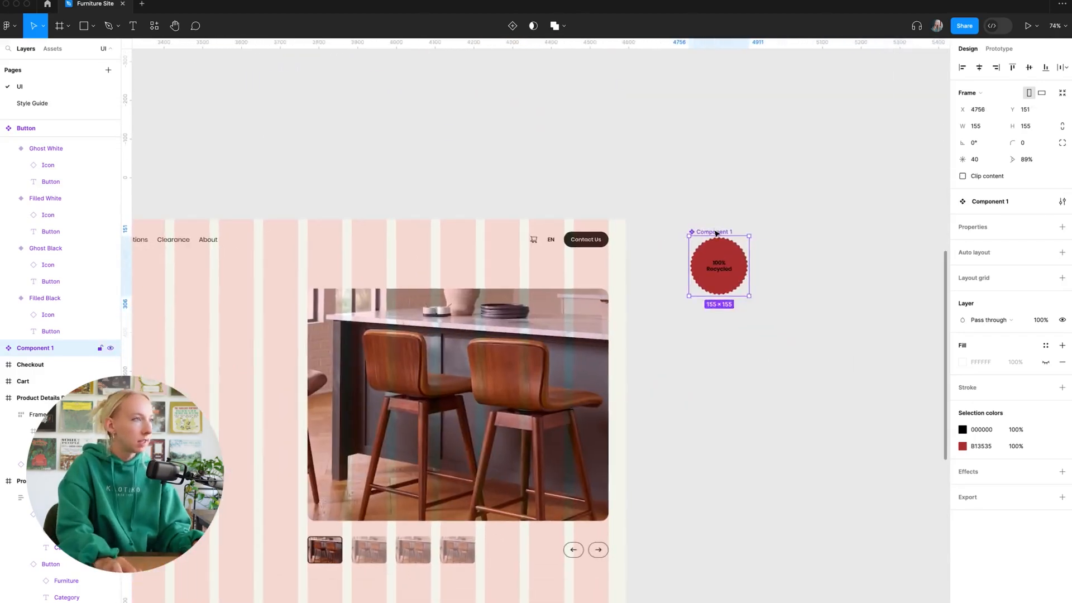
pyautogui.moveTo(716, 232); pyautogui.dragTo(561, 294)
# Scale the star component down to 100 × 100 on the product image
pyautogui.scroll(4, 556, 358)
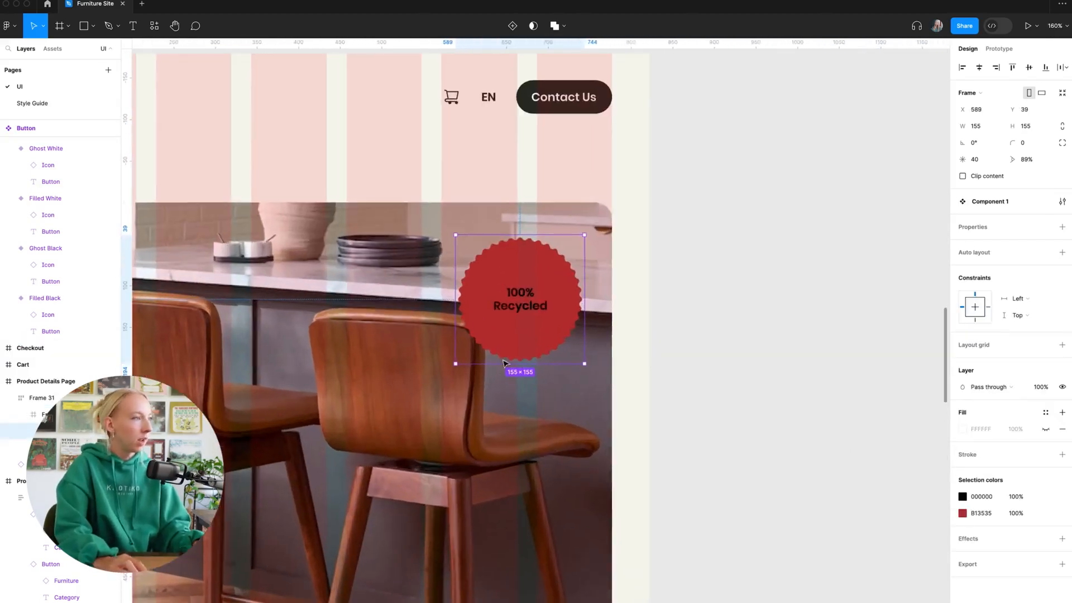
pyautogui.moveTo(455, 363); pyautogui.dragTo(511, 325)
pyautogui.scroll(-5, 688, 331)
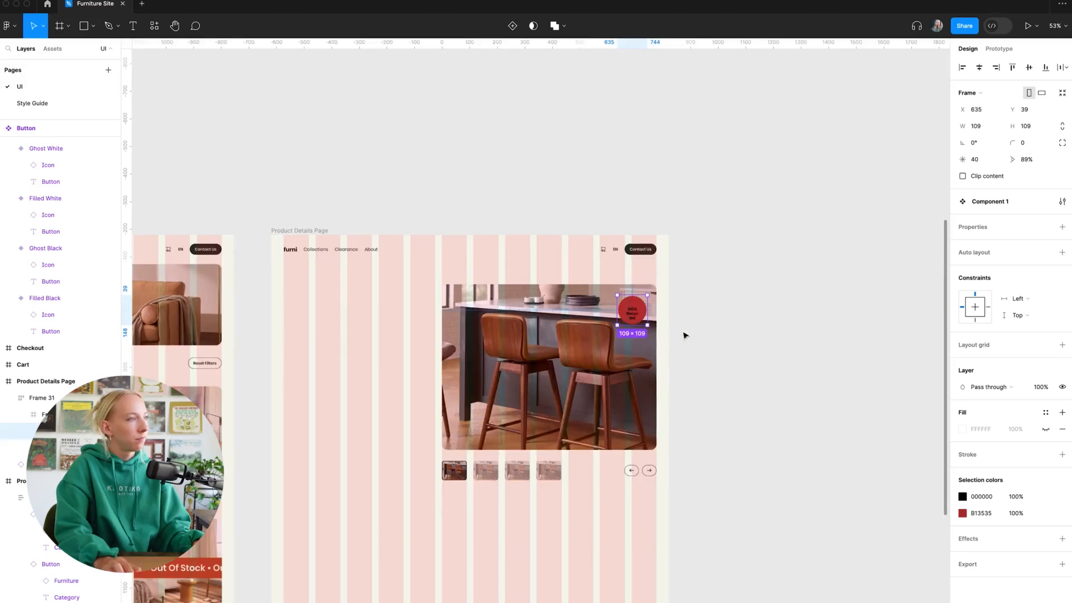
pyautogui.scroll(5, 664, 332)
pyautogui.moveTo(518, 314); pyautogui.dragTo(530, 307)
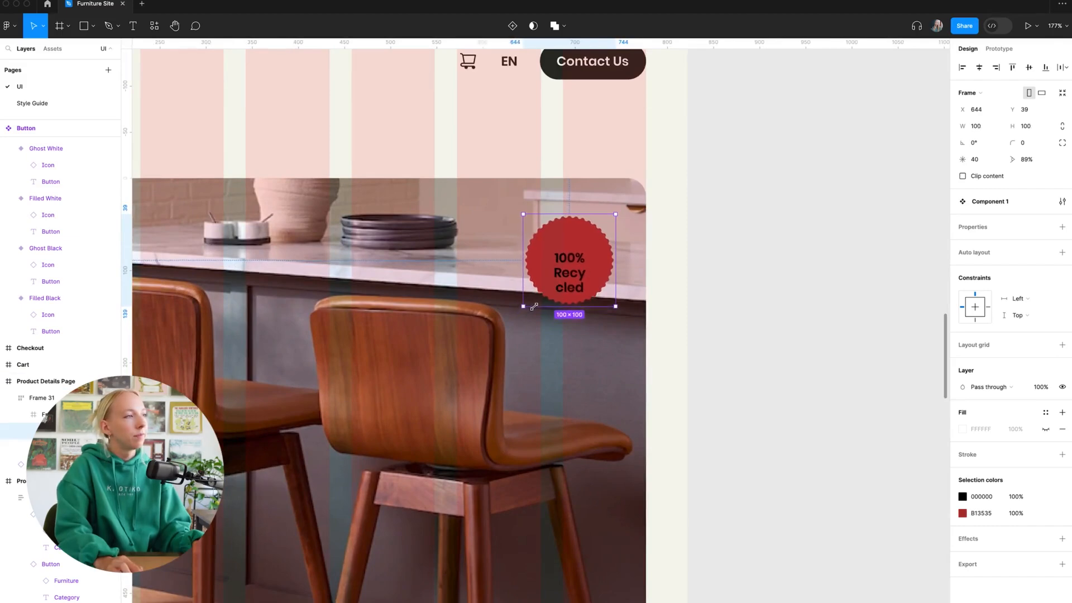
# Move the main star component out of the product image to the component area near the Thumbnail set
pyautogui.click(811, 324)
pyautogui.scroll(-5, 809, 322)
pyautogui.doubleClick(739, 307)
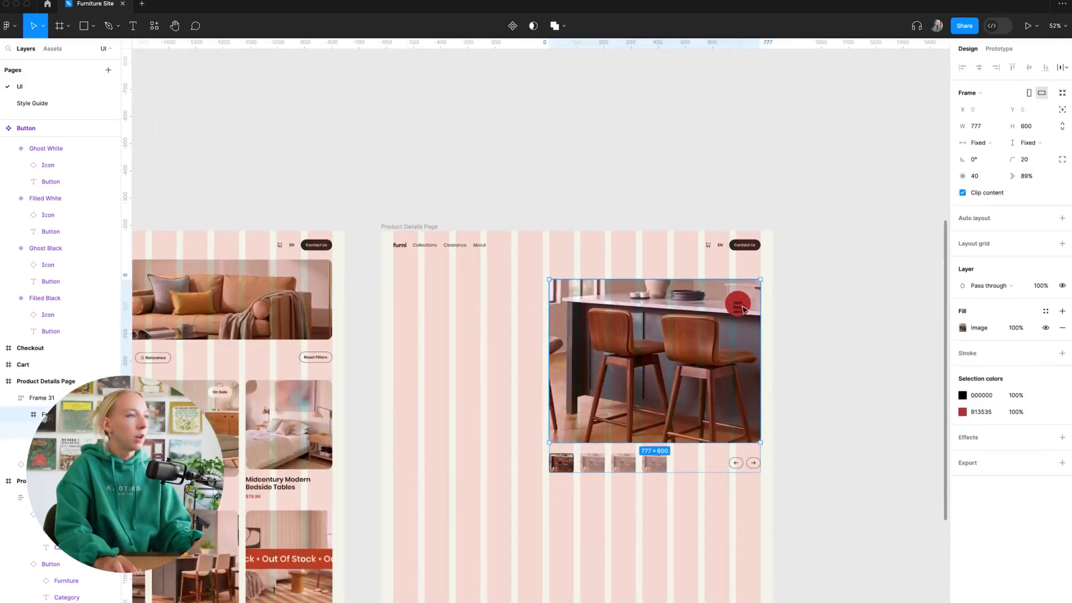
pyautogui.doubleClick(744, 308)
pyautogui.moveTo(742, 307); pyautogui.dragTo(653, 157)
pyautogui.scroll(-4, 698, 156)
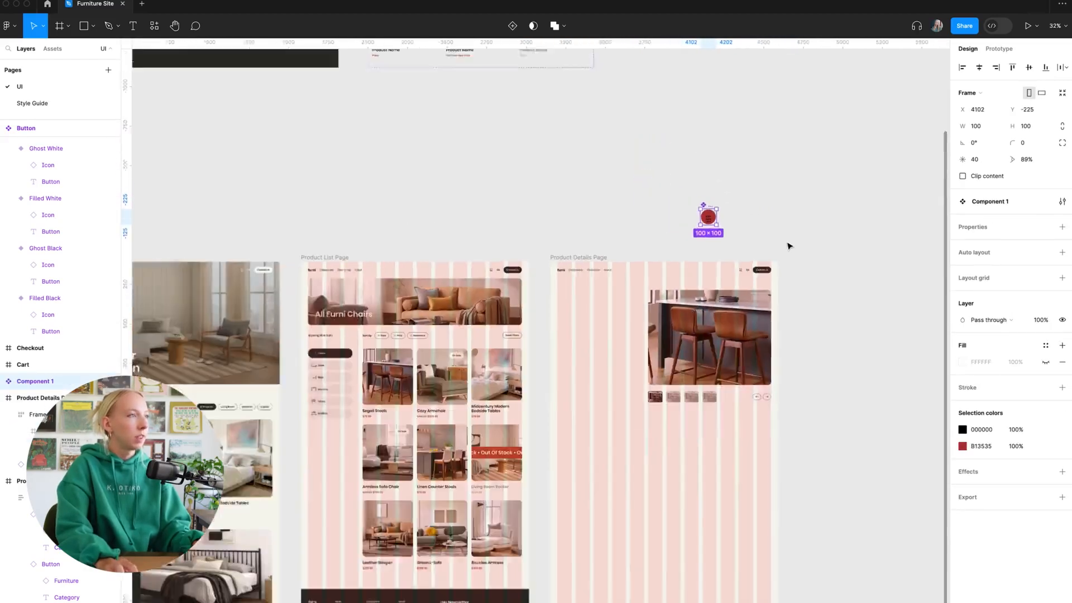
pyautogui.scroll(1, 787, 242)
pyautogui.moveTo(724, 323); pyautogui.dragTo(450, 84)
# Rename the star component as Badge
pyautogui.scroll(10, 450, 84)
pyautogui.click(642, 175)
pyautogui.scroll(2, 641, 174)
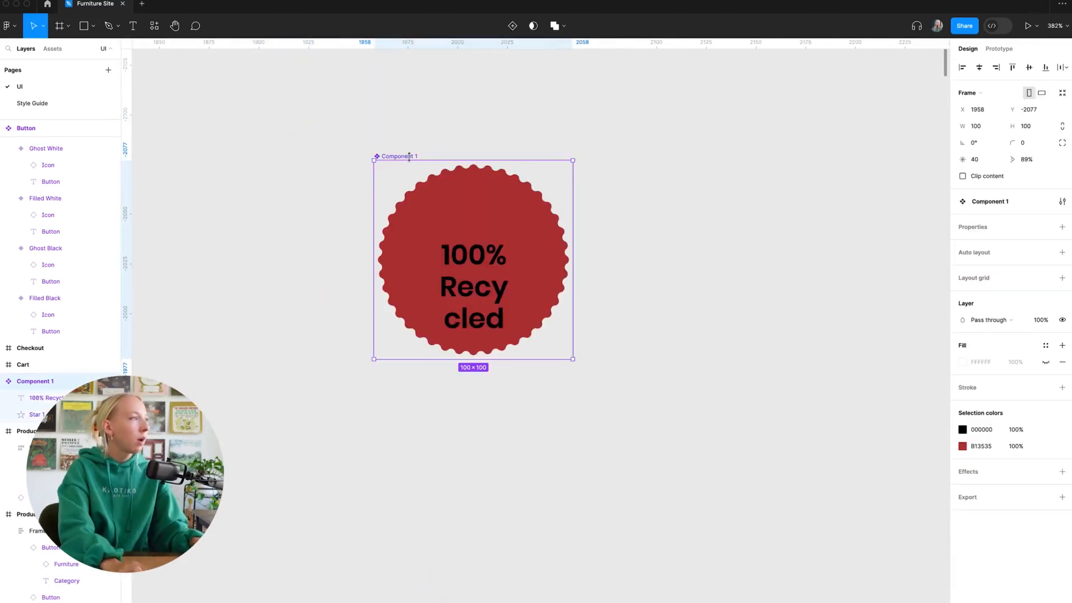
pyautogui.doubleClick(408, 155)
pyautogui.write('Badge')
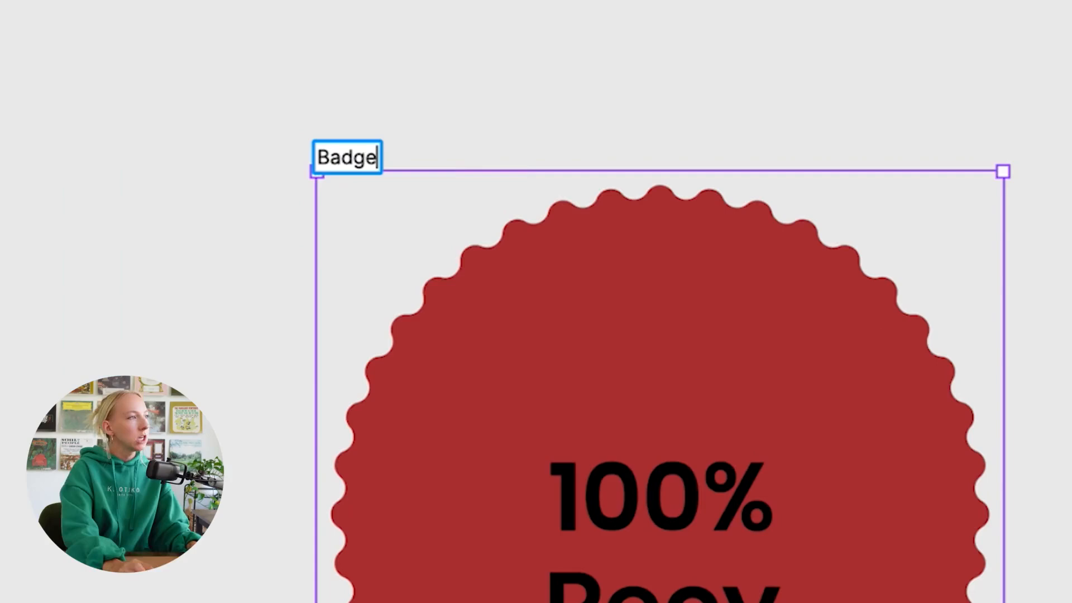
pyautogui.press('Return')
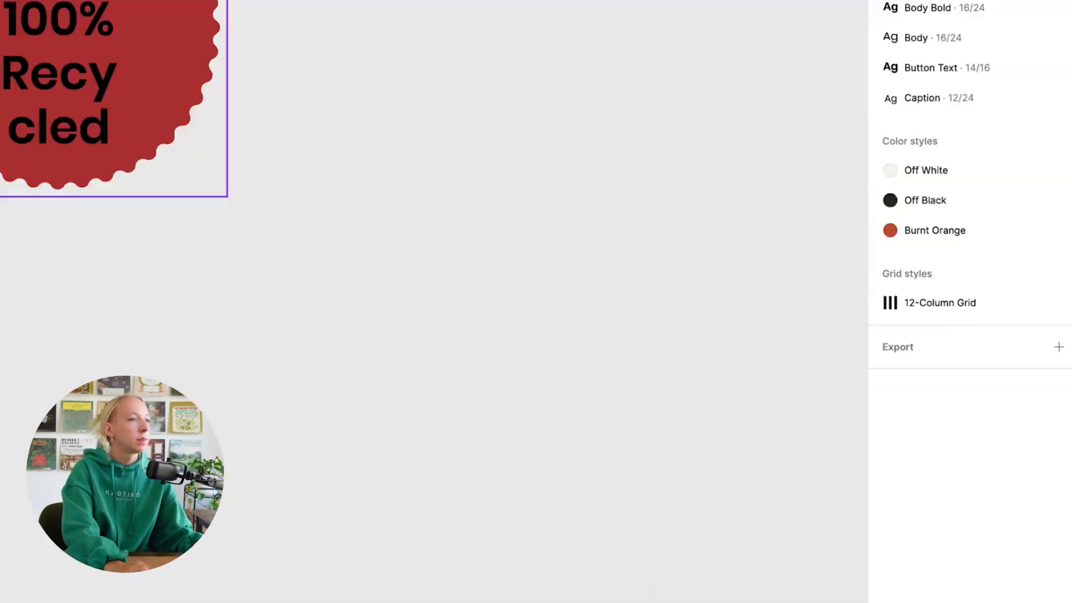
# Apply the Burnt Orange color style to the badge's star shape and Off White to its text
pyautogui.click(1030, 344)
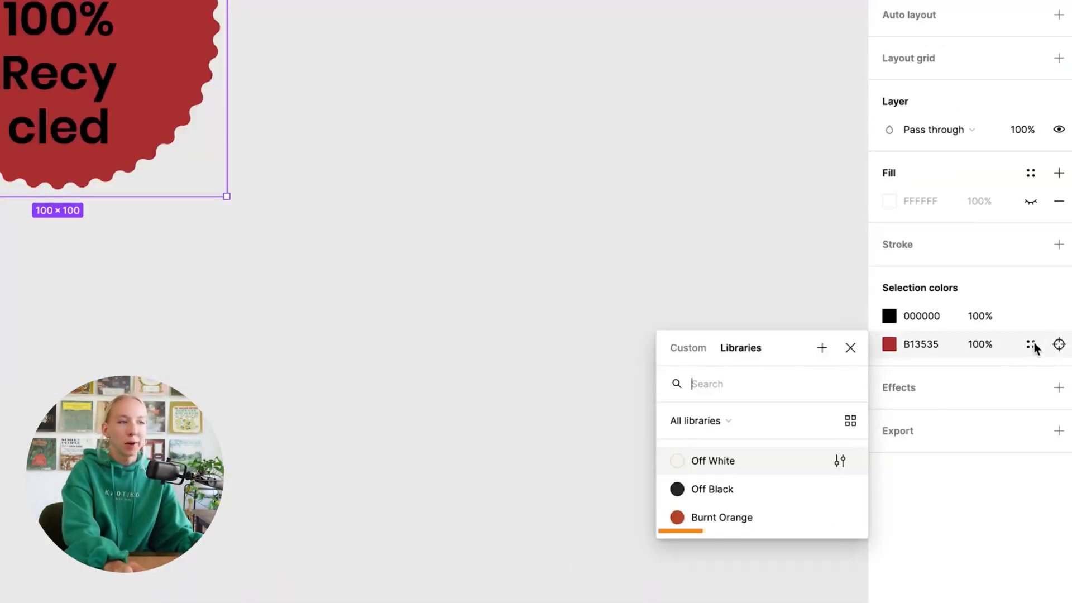
pyautogui.click(723, 517)
pyautogui.click(1045, 446)
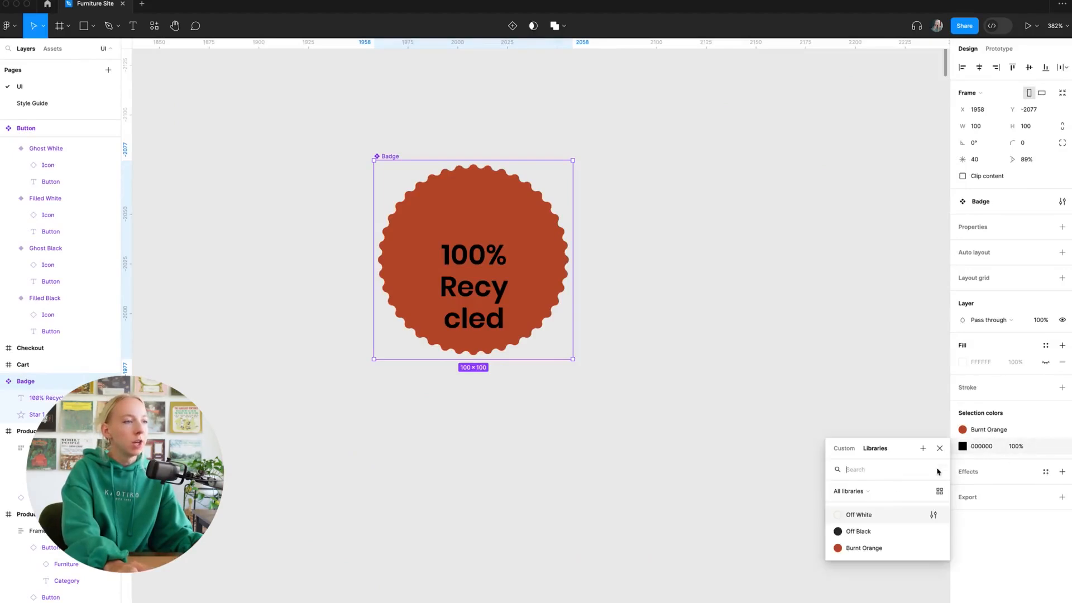
pyautogui.click(865, 521)
pyautogui.click(797, 387)
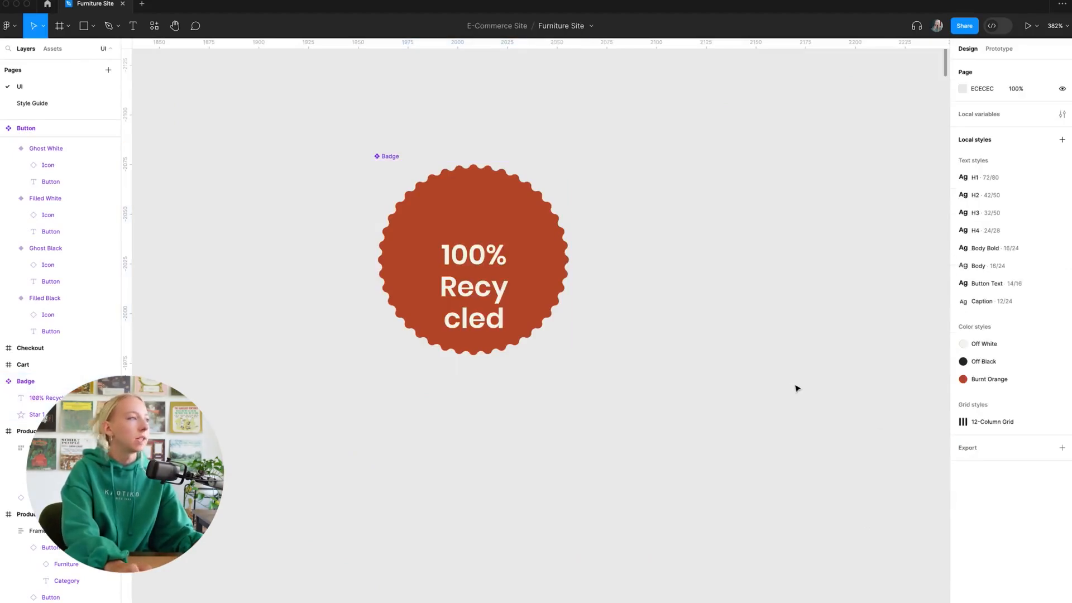
# Replace the badge text with "100%" and apply the H4 text style to it
pyautogui.doubleClick(483, 267)
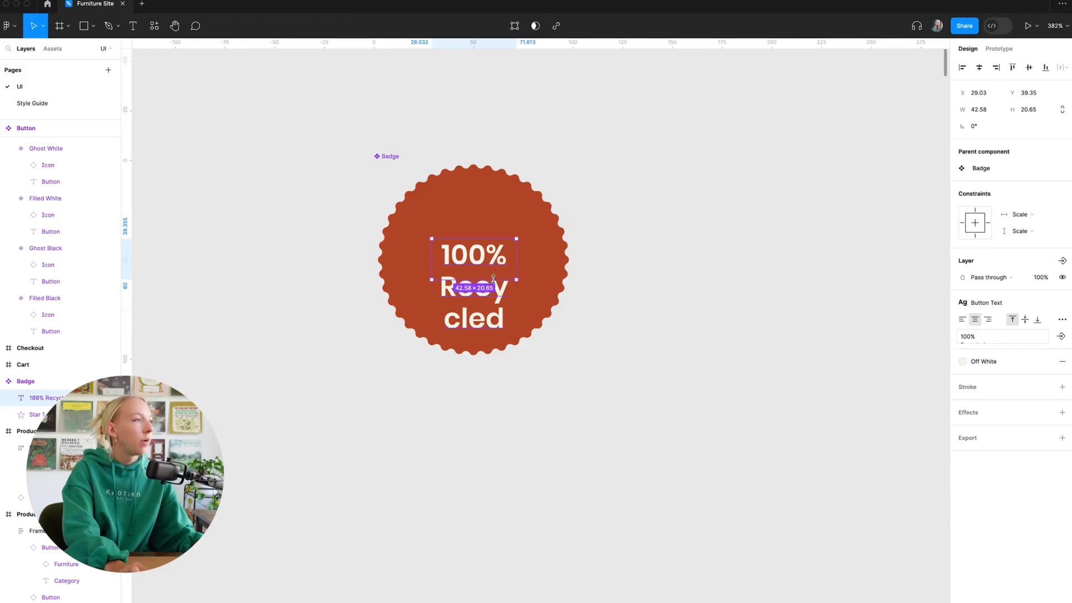
pyautogui.doubleClick(482, 261)
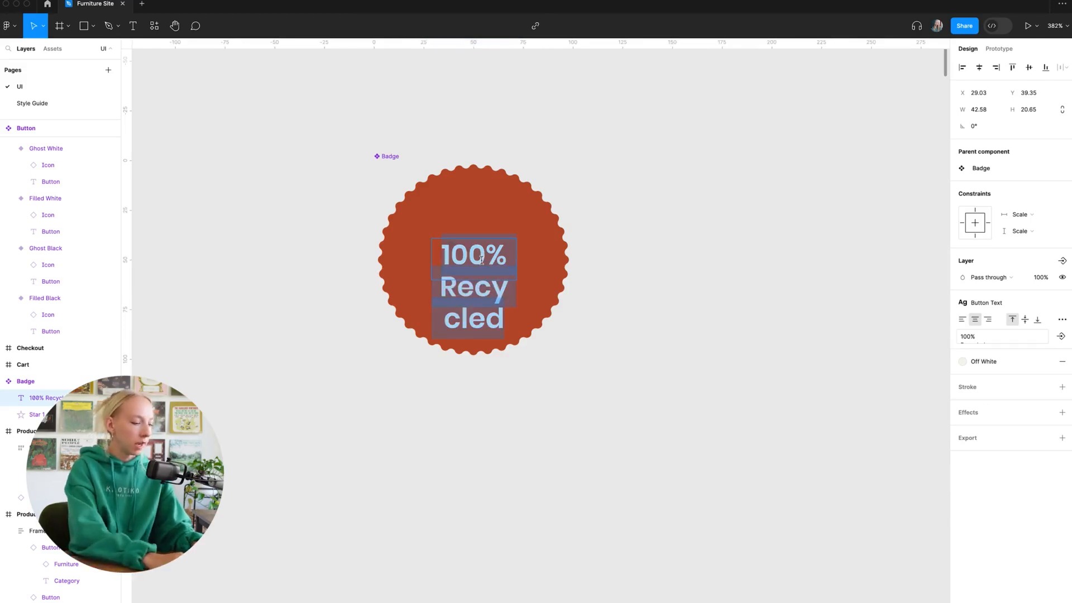
pyautogui.write('100%')
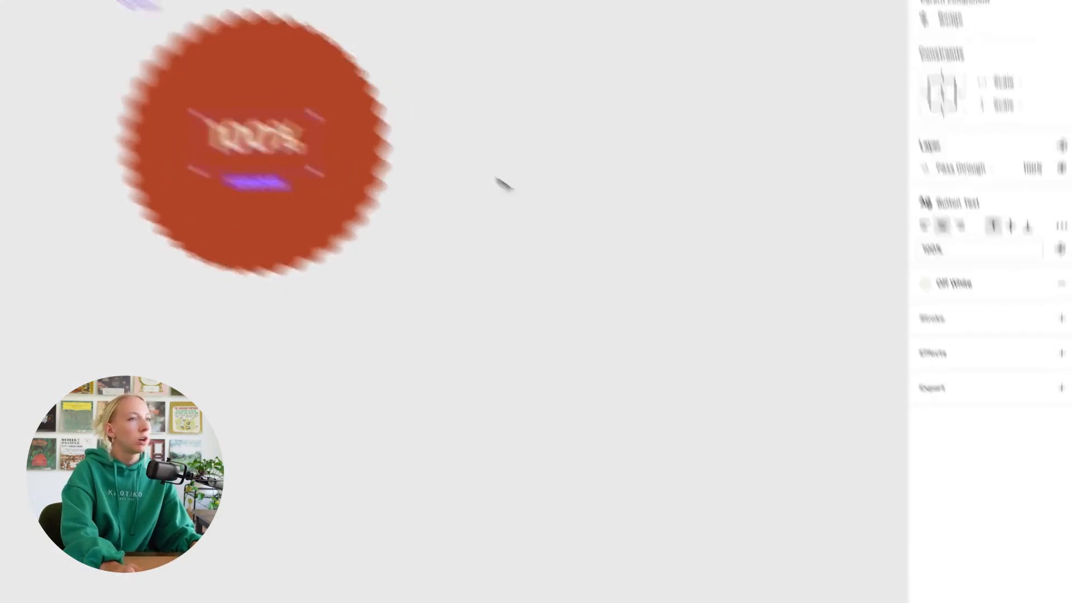
pyautogui.click(938, 113)
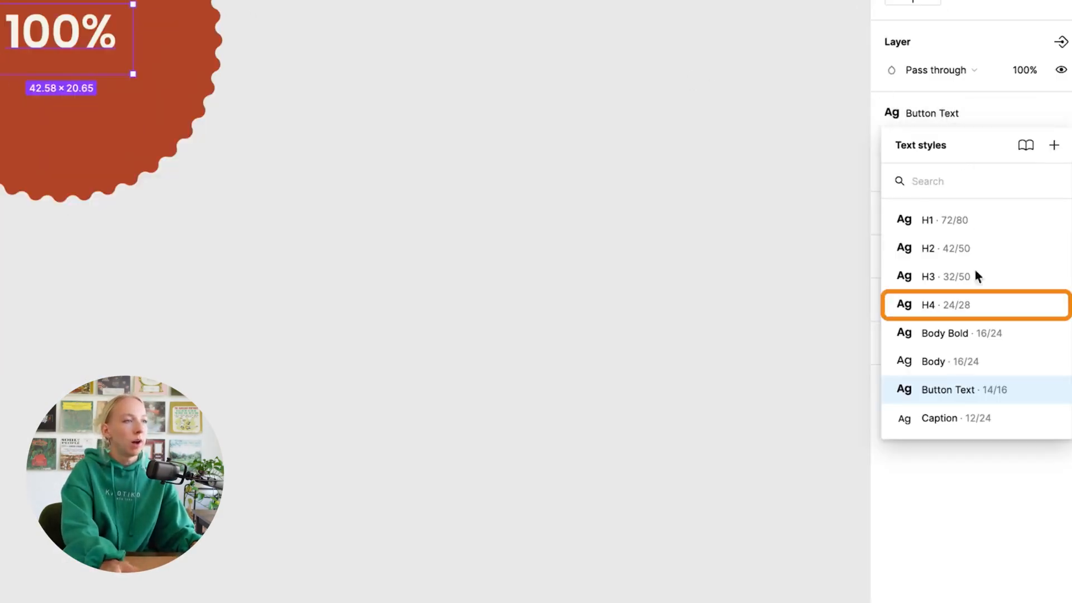
pyautogui.click(974, 303)
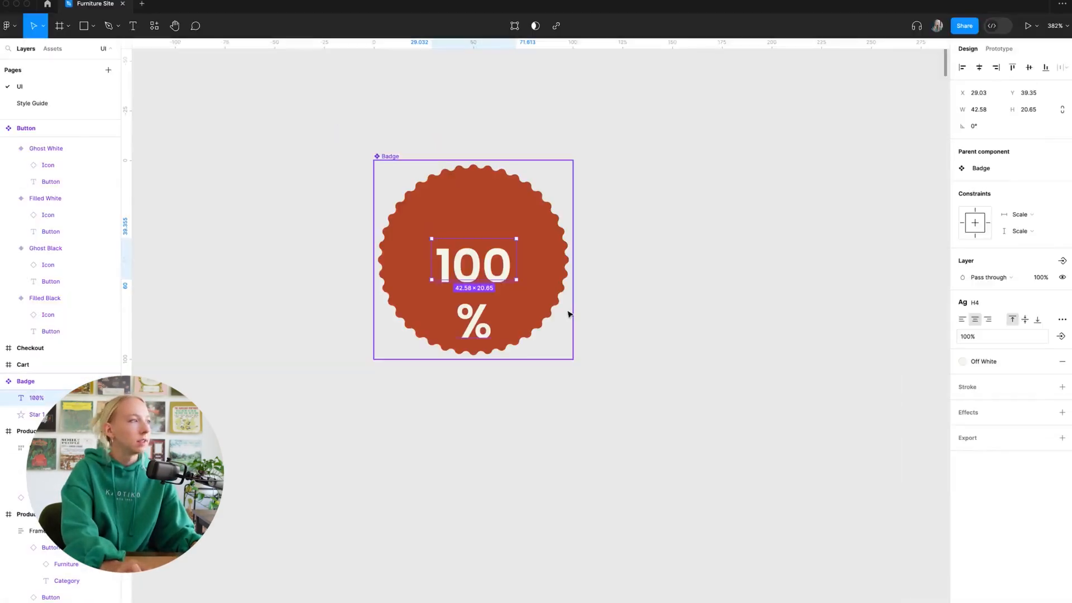
# Resize the "100%" text box to 66 × 21, place it at X 17, Y 31, and set its horizontal constraint to Center
pyautogui.moveTo(516, 268); pyautogui.dragTo(477, 252)
pyautogui.click(975, 321)
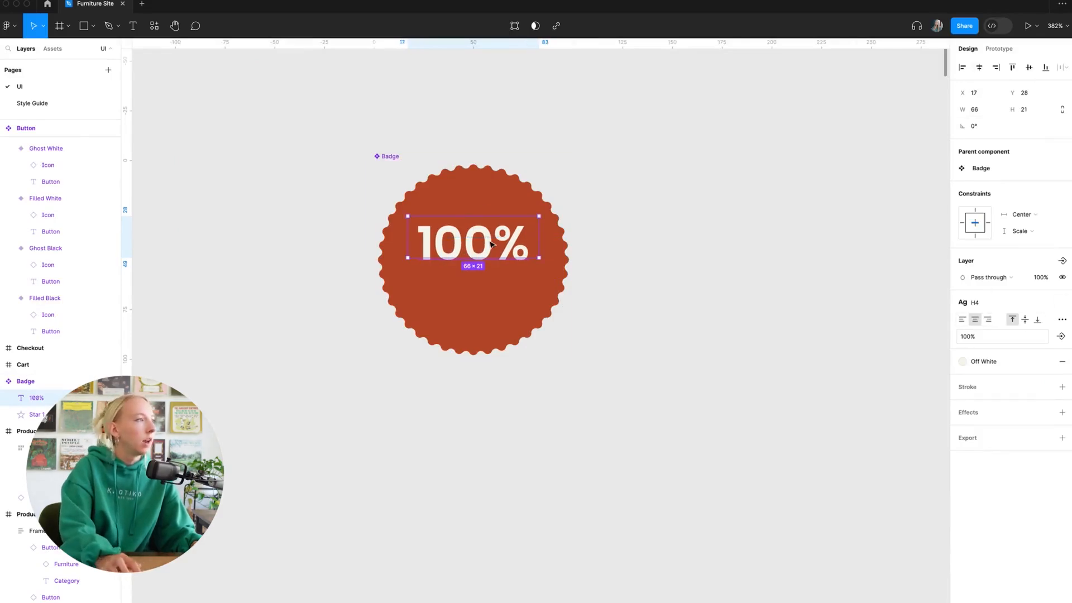
pyautogui.moveTo(490, 245); pyautogui.dragTo(491, 251)
# Add a separate text reading "Recycled" below "100%" inside the Badge component
pyautogui.press('t')
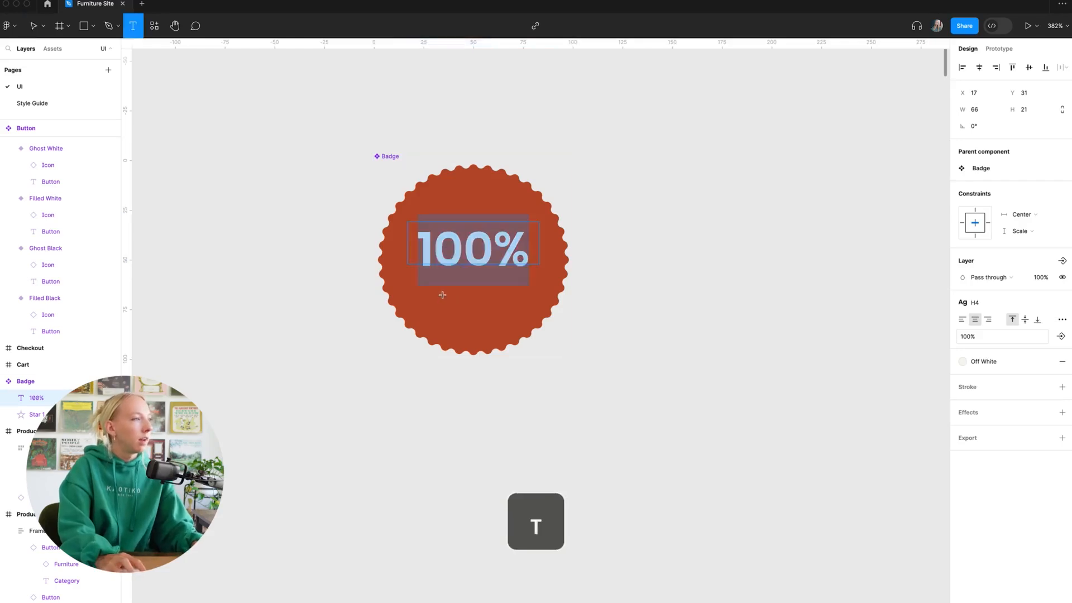
pyautogui.click(442, 295)
pyautogui.write('Recy')
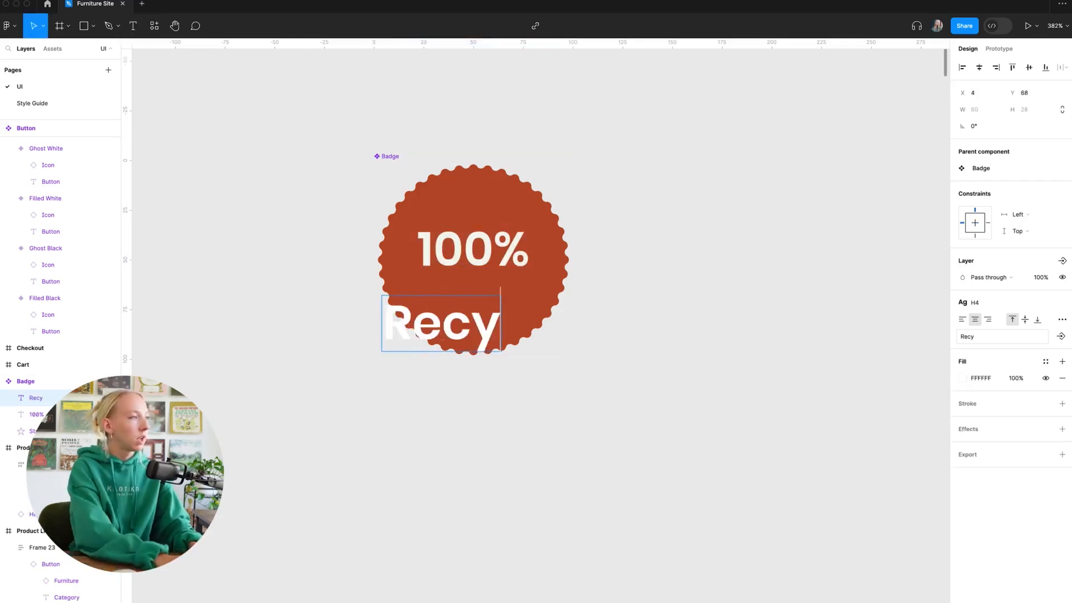
pyautogui.write('cled')
pyautogui.press('Escape')
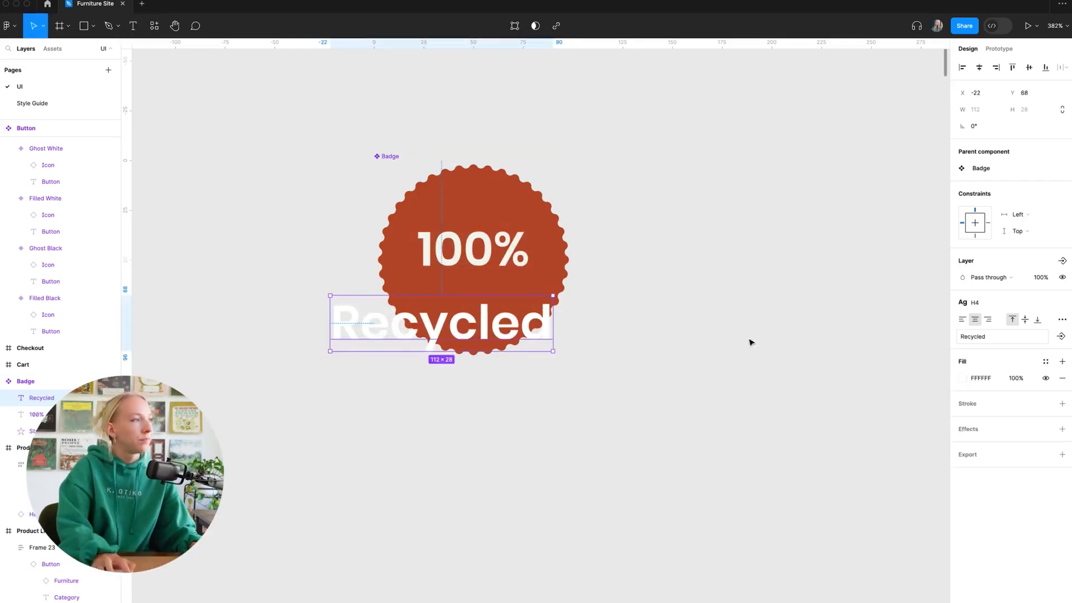
# Apply the Button Text style to the "Recycled" text and move it up directly beneath "100%" inside the badge
pyautogui.click(994, 304)
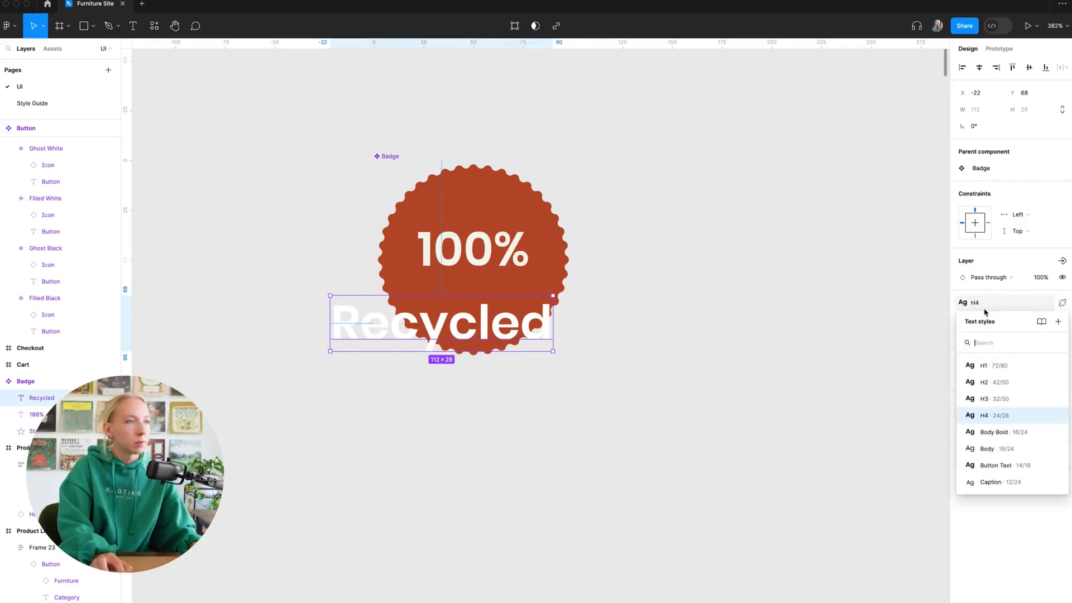
pyautogui.click(1010, 432)
pyautogui.moveTo(468, 324); pyautogui.dragTo(539, 296)
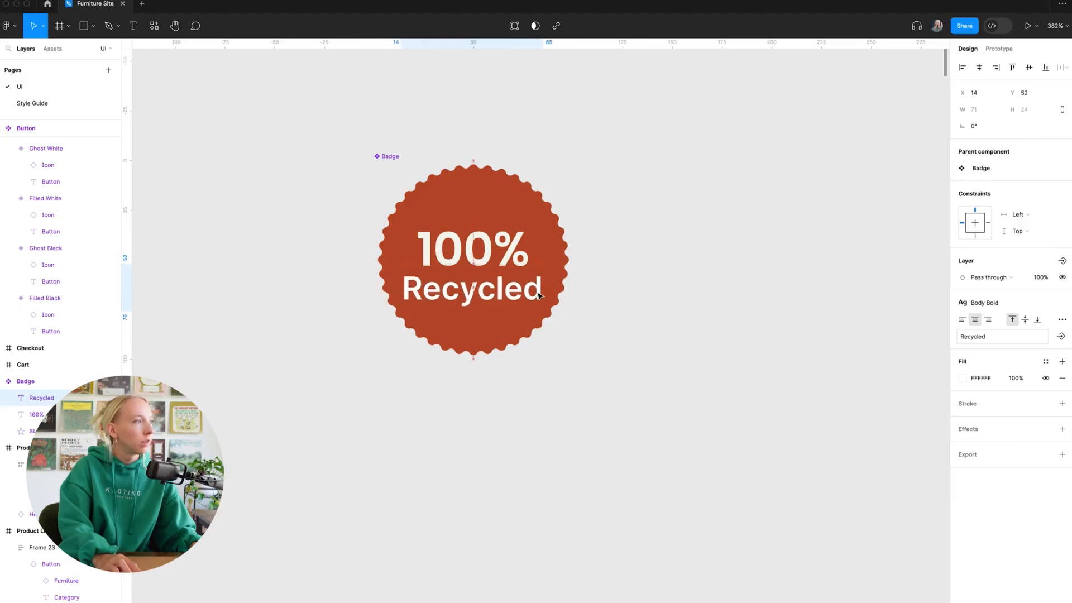
pyautogui.click(999, 304)
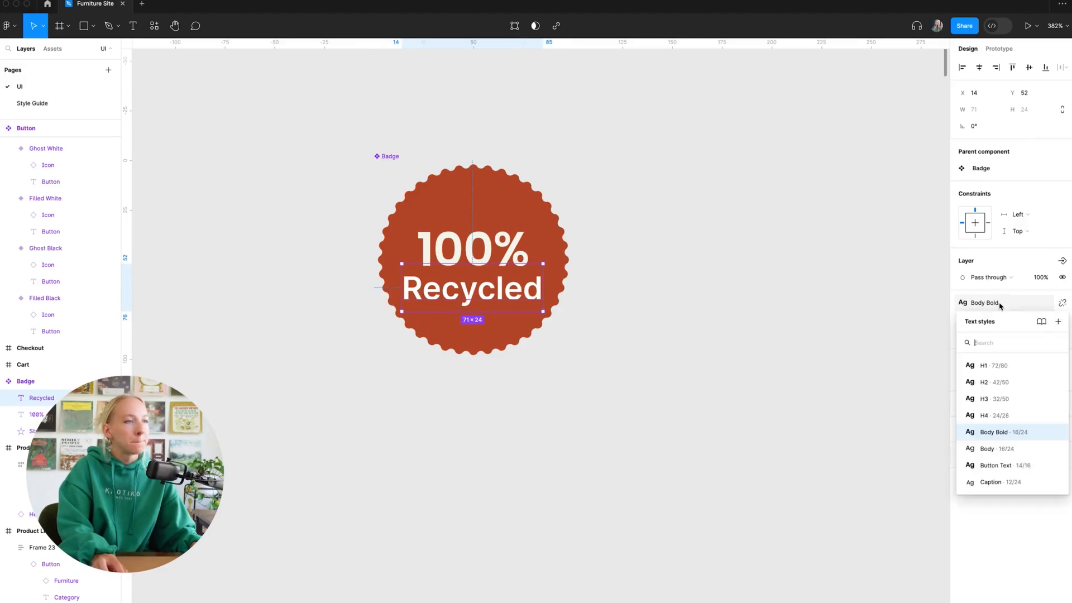
pyautogui.click(1036, 466)
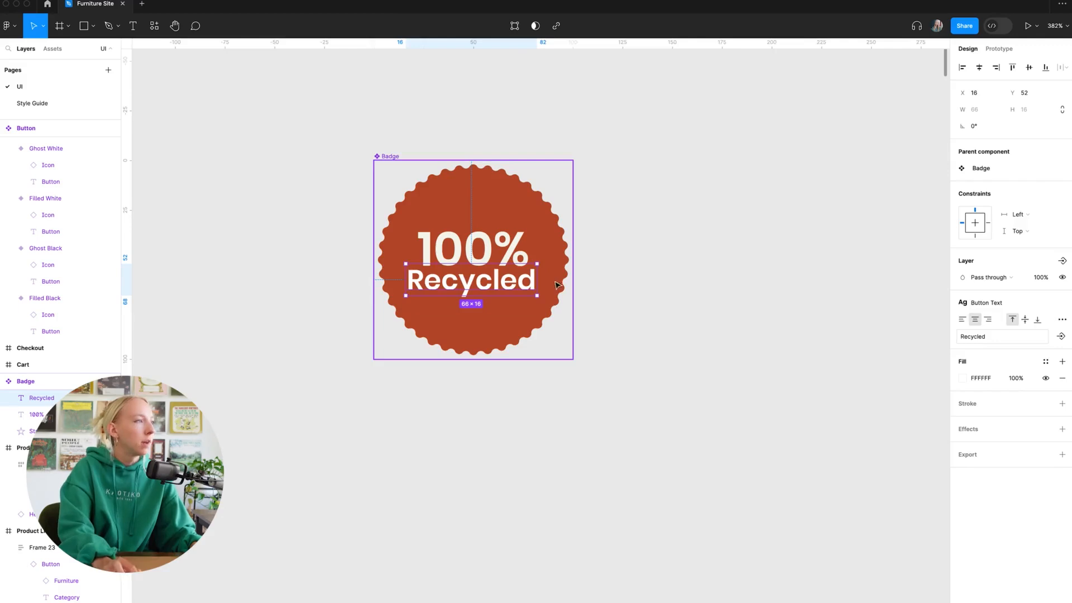
# Apply the Off White color style to the fill of the badge's "Recycled" text
pyautogui.scroll(3, 516, 276)
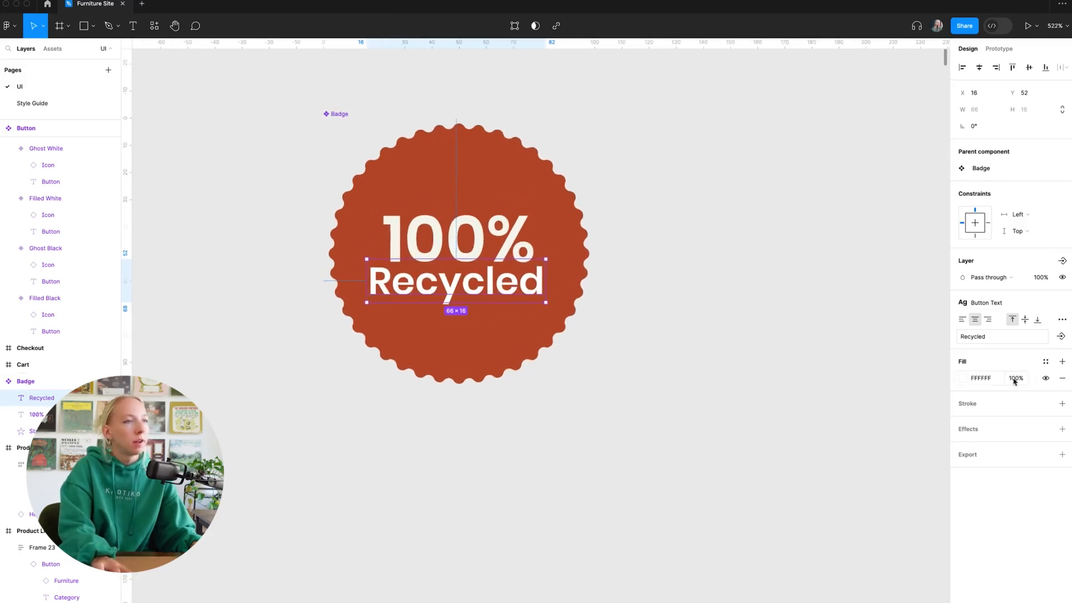
pyautogui.click(1045, 361)
pyautogui.click(860, 430)
pyautogui.click(819, 377)
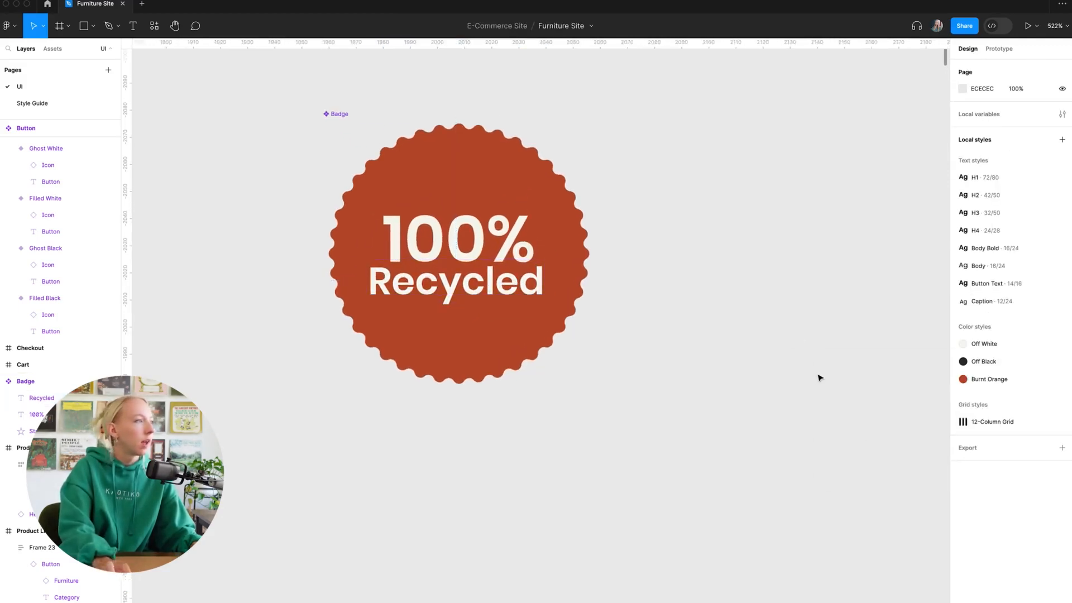
# Fine-tune the alignment of the two badge texts, with "Recycled" at X 17 and "100%" at X 19, Y 29
pyautogui.click(475, 288)
pyautogui.doubleClick(476, 295)
pyautogui.moveTo(476, 294); pyautogui.dragTo(478, 301)
pyautogui.keyDown('shift'); pyautogui.click(500, 249); pyautogui.keyUp('shift')
pyautogui.moveTo(501, 250); pyautogui.dragTo(502, 245)
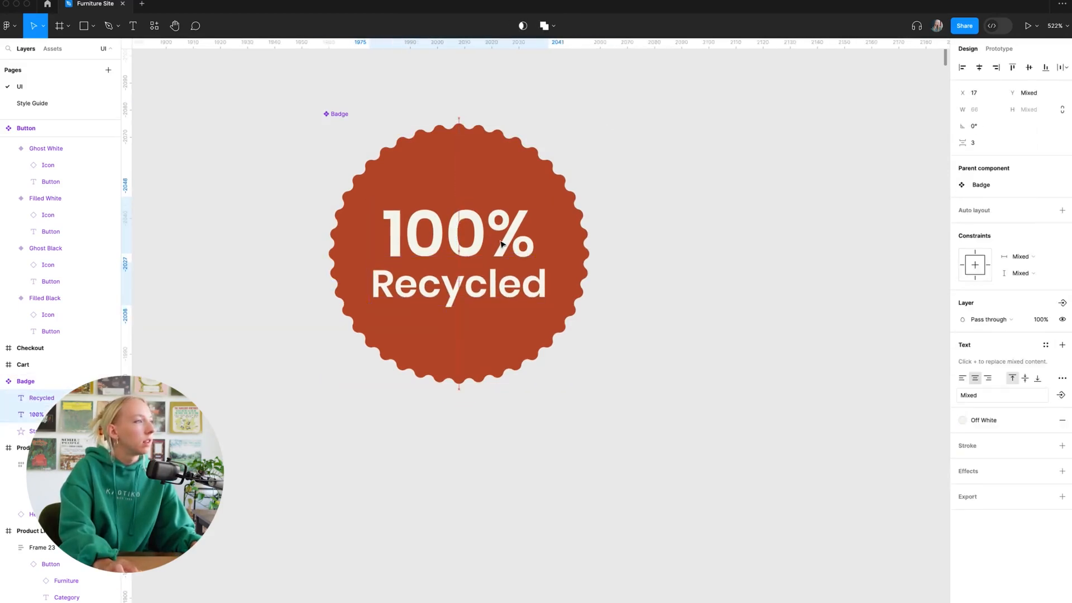
pyautogui.click(693, 241)
pyautogui.scroll(-8, 572, 245)
pyautogui.scroll(5, 537, 259)
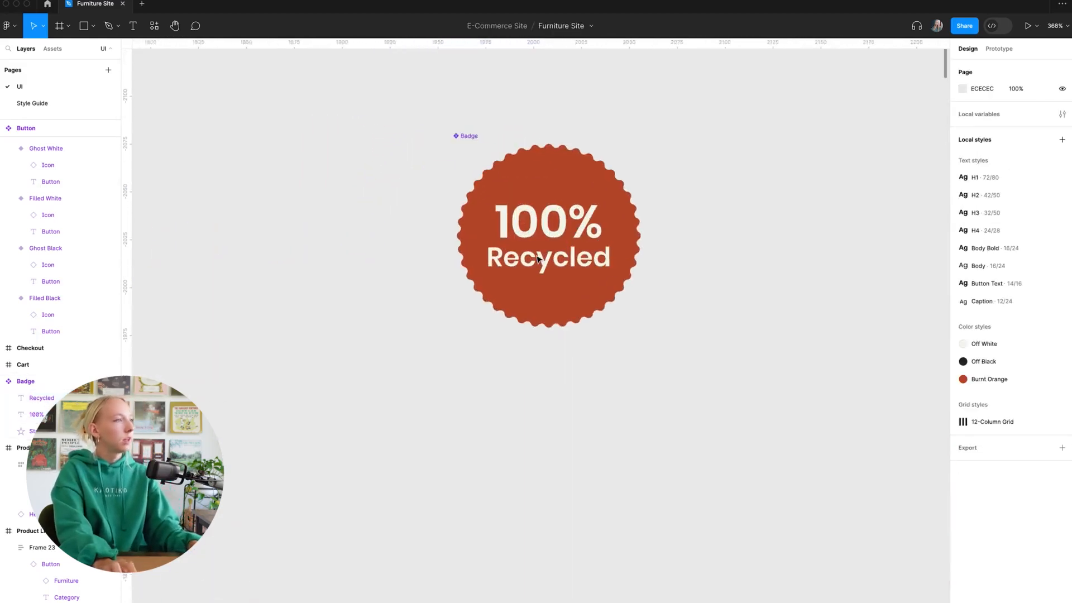
pyautogui.moveTo(569, 228); pyautogui.dragTo(574, 230)
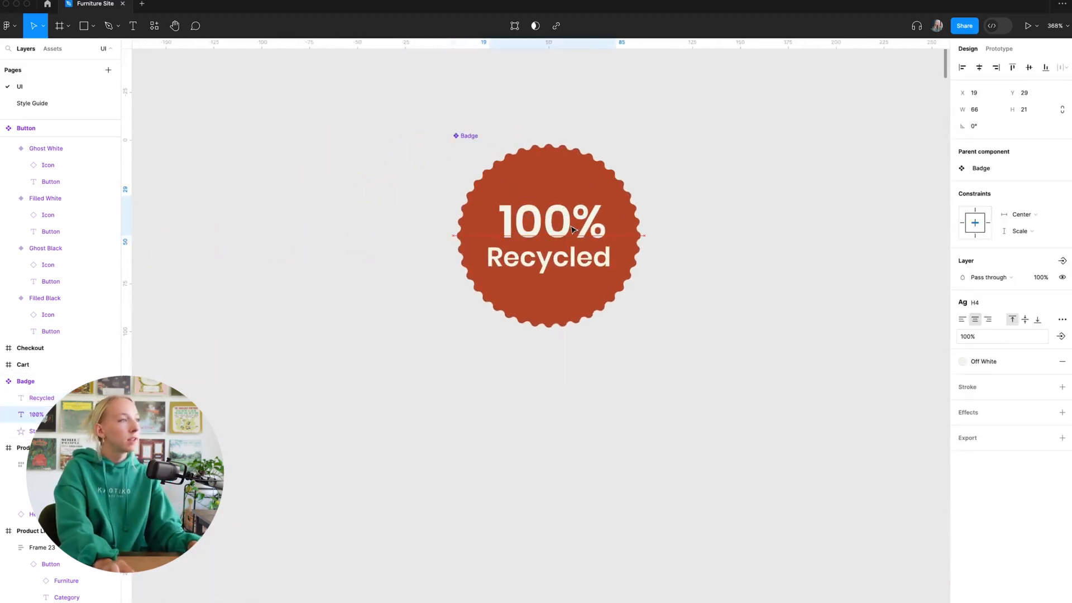
pyautogui.click(662, 243)
# Move the Badge component beside the Furniture icon component set, at about X 1835, Y -2027
pyautogui.scroll(-8, 682, 246)
pyautogui.hscroll(2, 682, 246)
pyautogui.moveTo(519, 205); pyautogui.dragTo(462, 230)
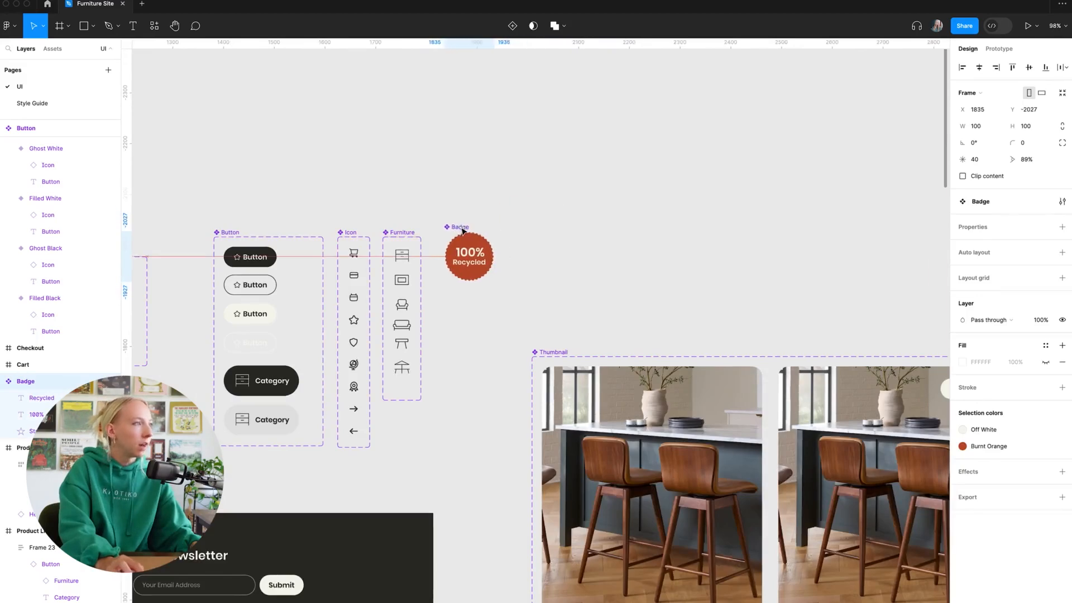
pyautogui.click(394, 193)
# Copy the Badge component and paste an instance into the main bar-stool image frame of the Product Details Page
pyautogui.scroll(-8, 426, 200)
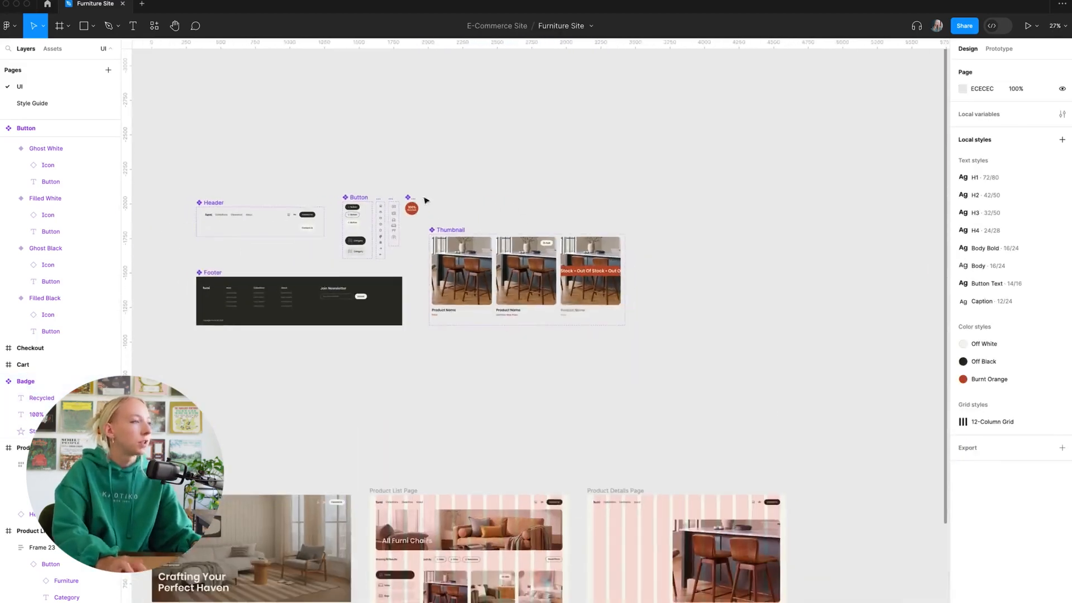
pyautogui.hotkey('ctrl', 'c')
pyautogui.scroll(5, 720, 541)
pyautogui.click(706, 367)
pyautogui.hotkey('ctrl', 'v')
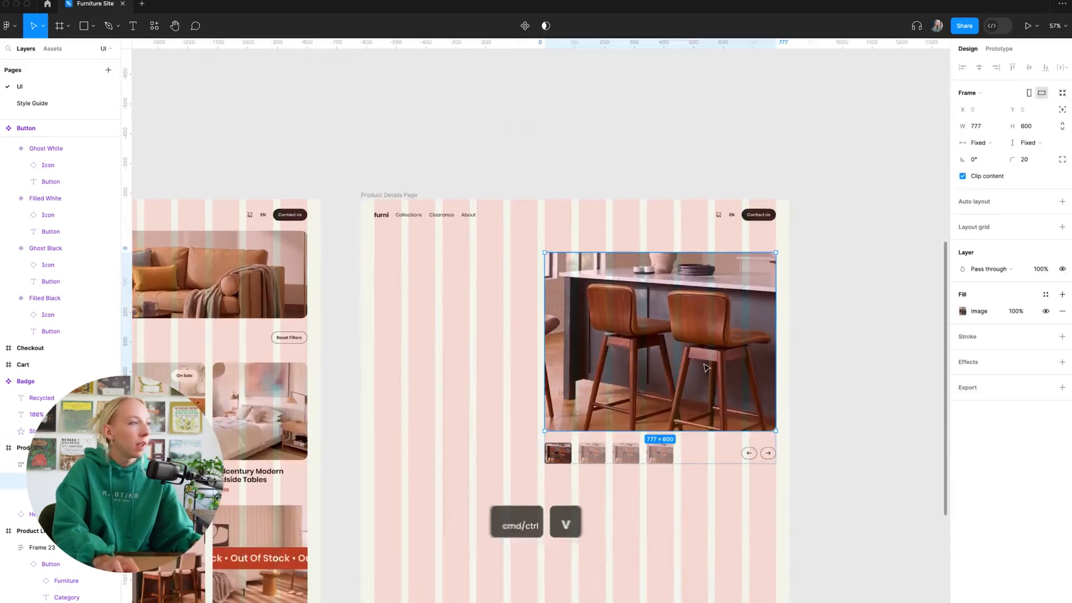
pyautogui.scroll(4, 795, 326)
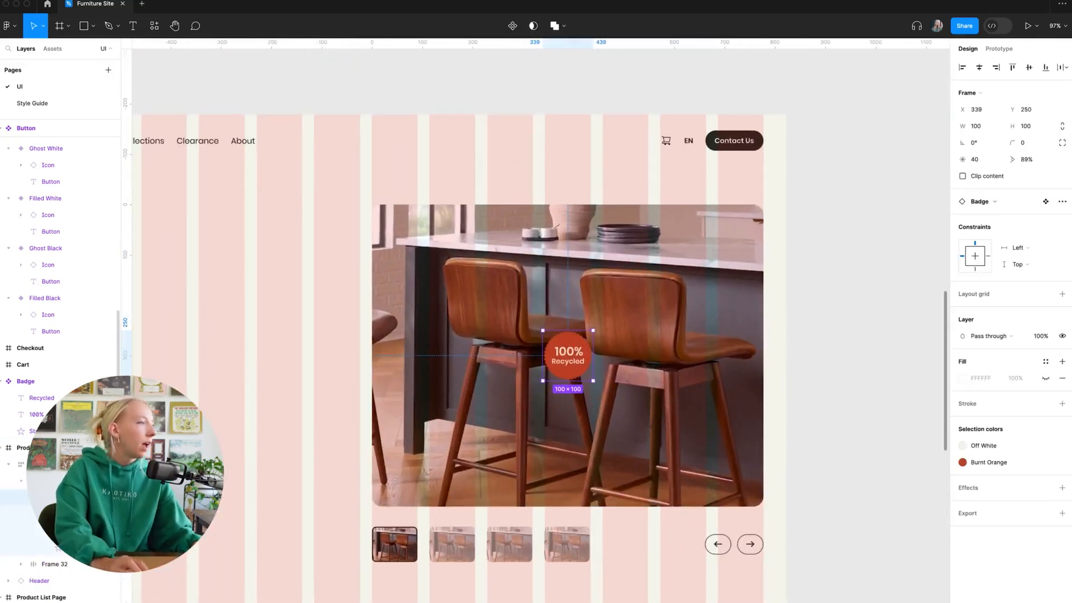
pyautogui.scroll(-1, 67, 499)
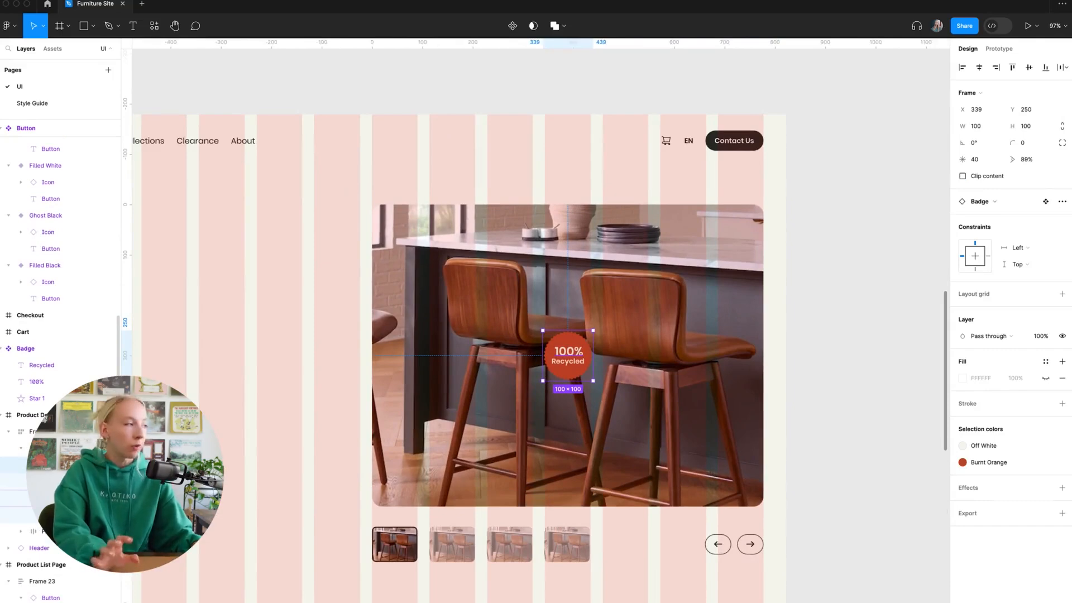
# Add horizontal auto layout to the main product image frame, with item spacing 10 and top-right alignment
pyautogui.click(461, 373)
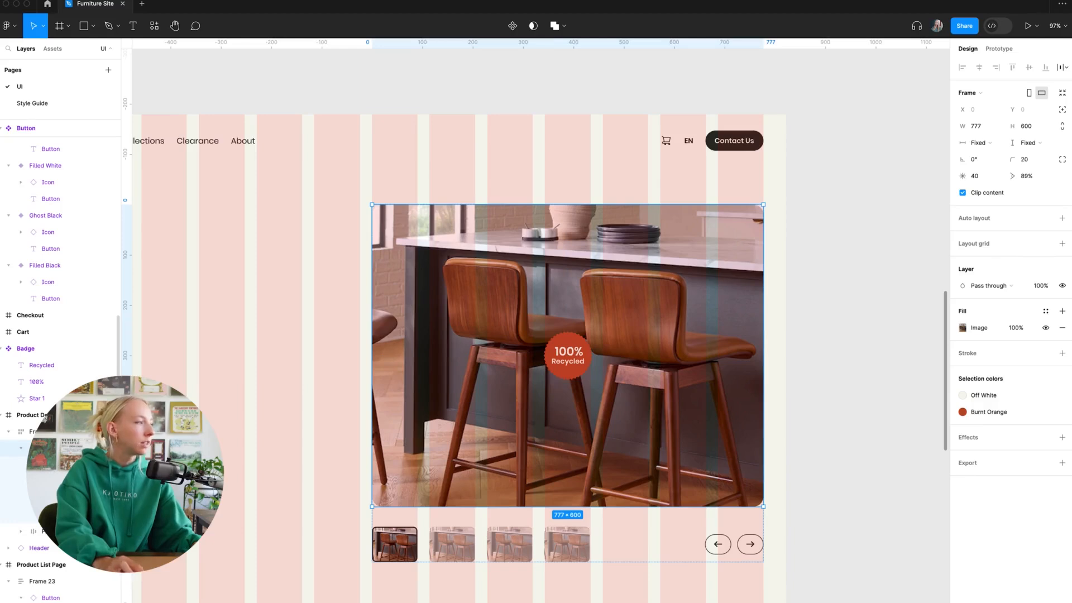
pyautogui.click(34, 464)
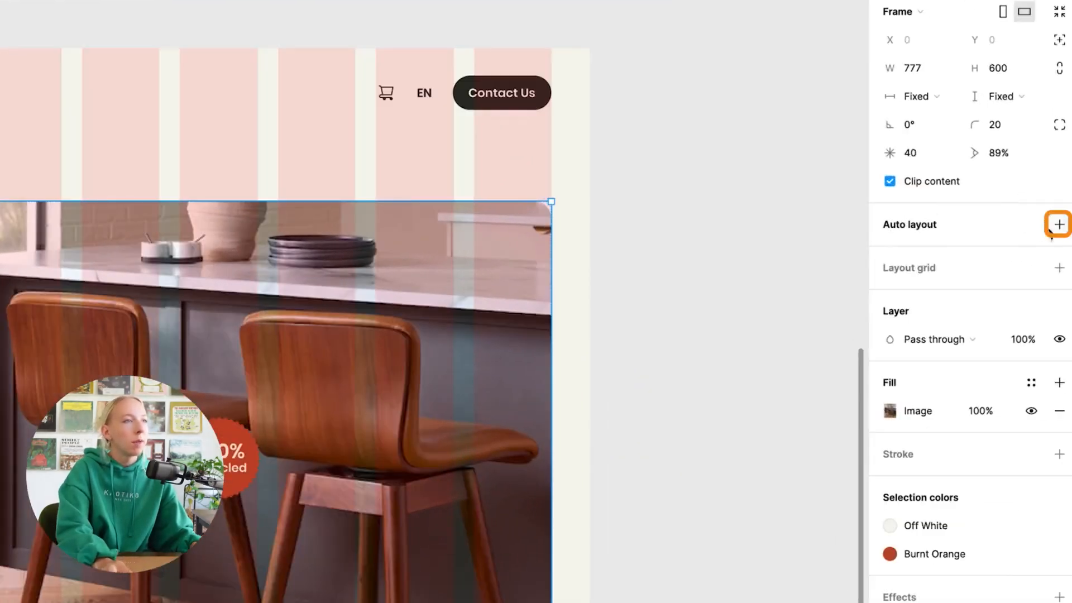
pyautogui.click(1062, 218)
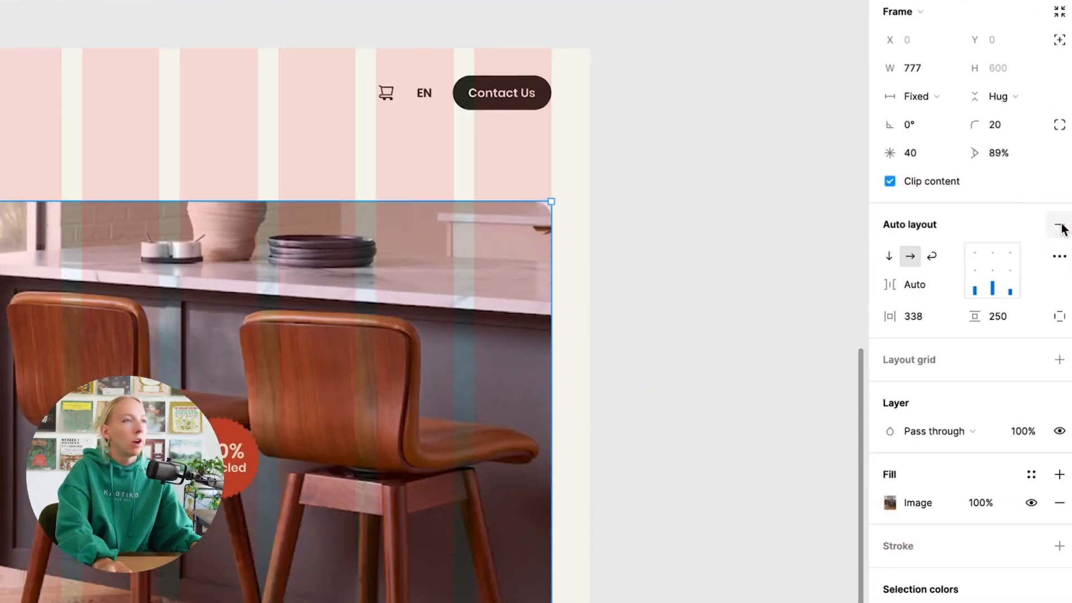
pyautogui.click(1011, 253)
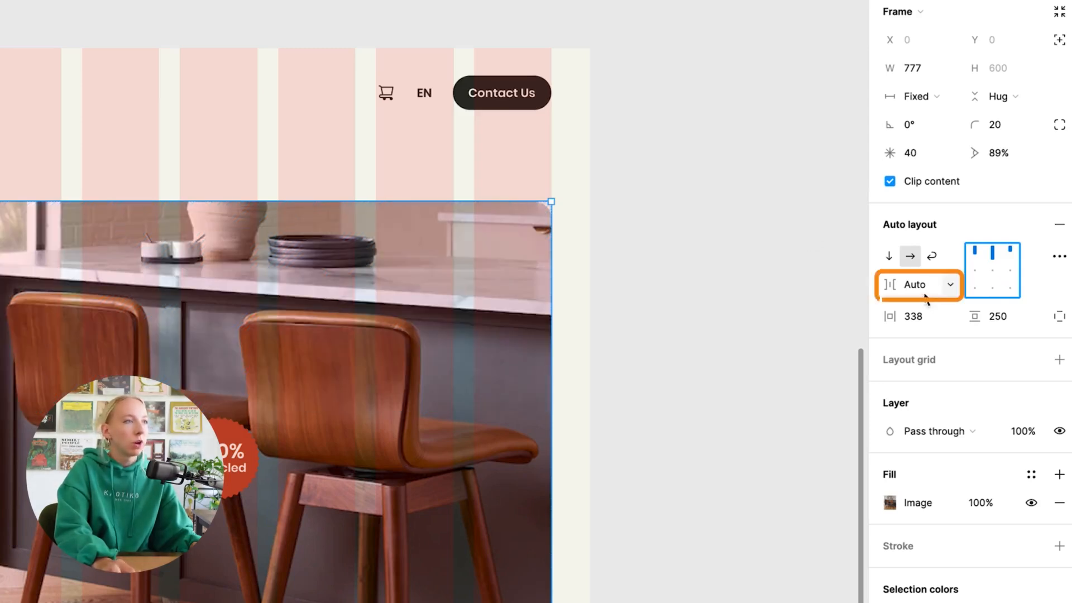
pyautogui.click(943, 285)
pyautogui.click(957, 272)
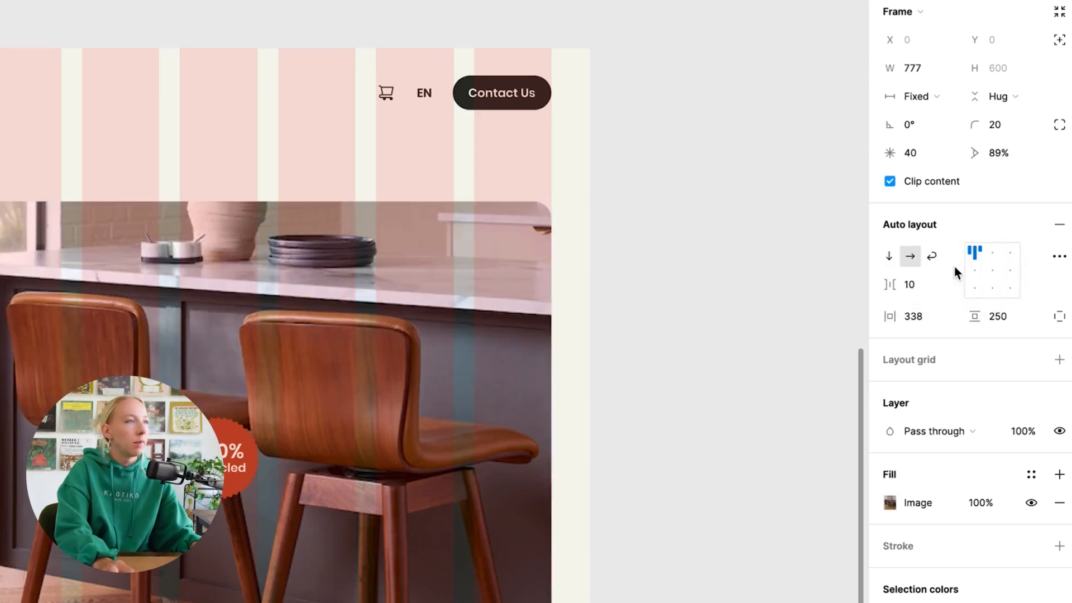
pyautogui.click(941, 316)
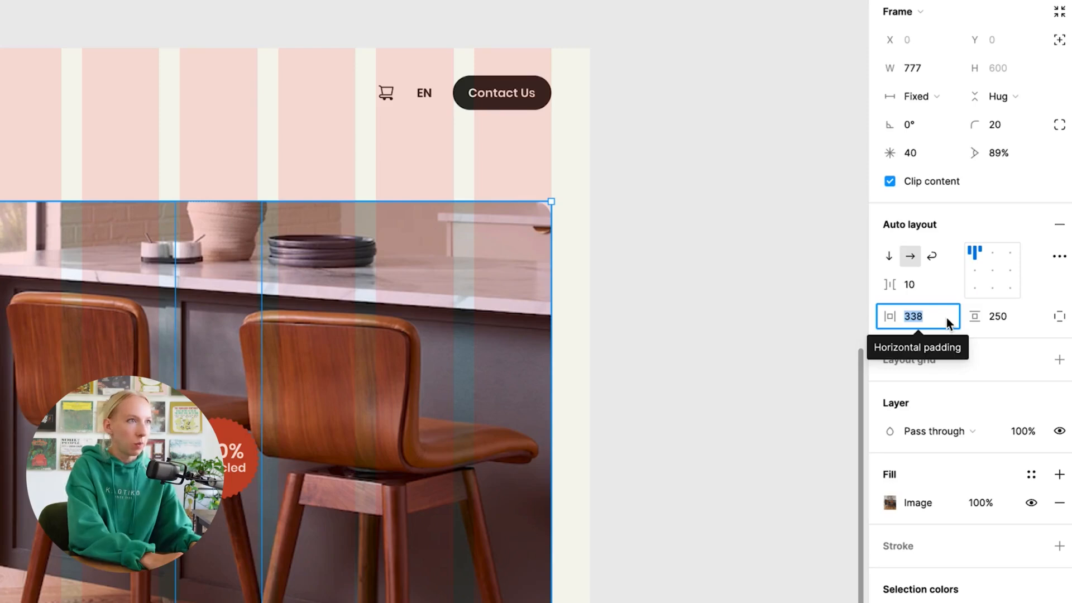
pyautogui.click(1010, 252)
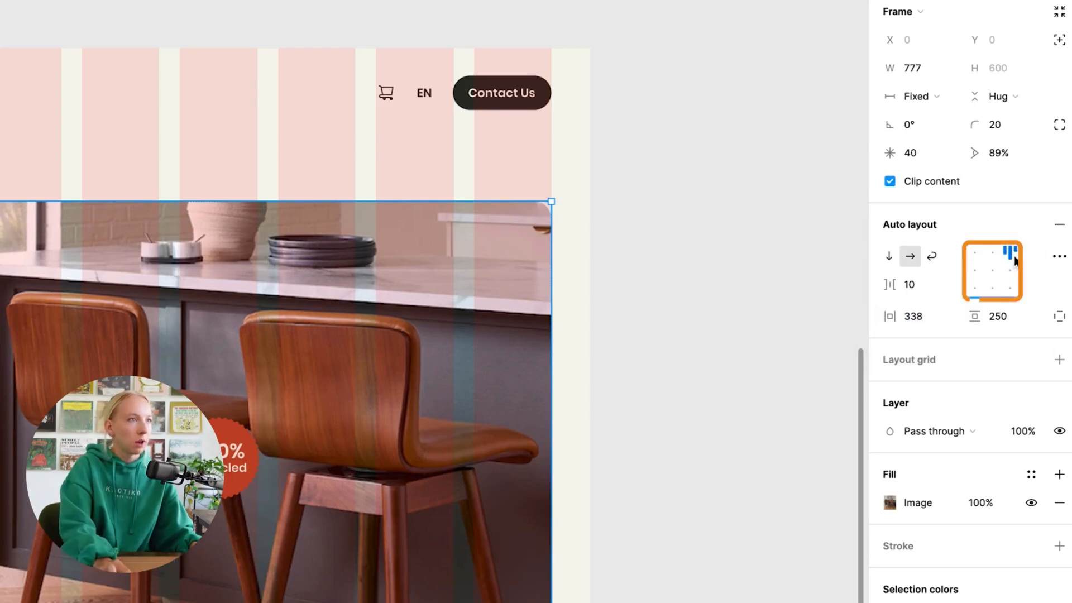
# Set both the horizontal and vertical padding of the main product image frame to 24
pyautogui.moveTo(923, 317); pyautogui.dragTo(945, 313)
pyautogui.click(931, 319)
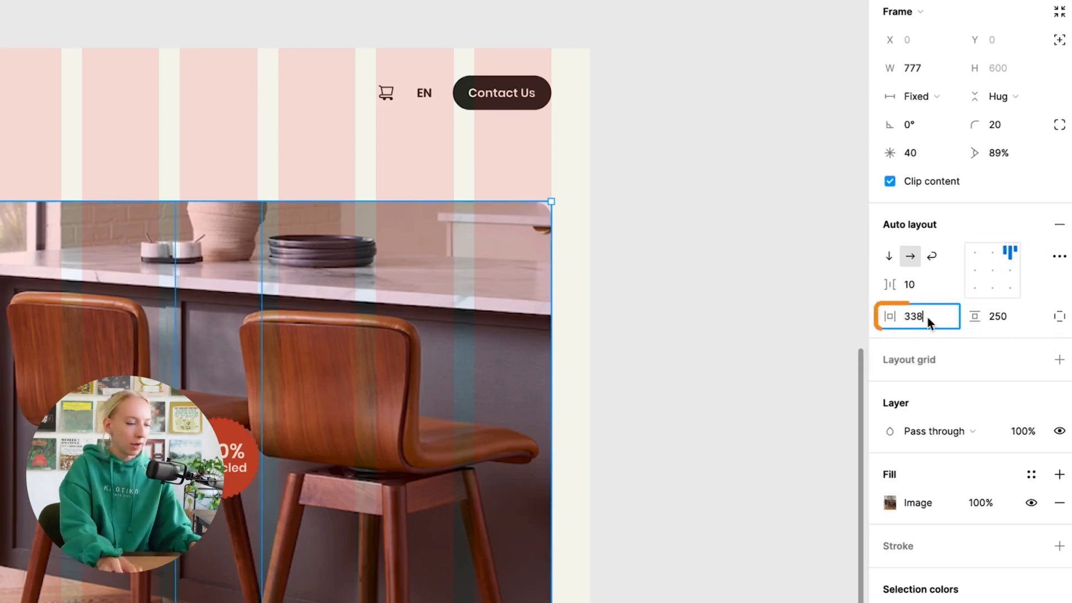
pyautogui.write('24')
pyautogui.click(1019, 319)
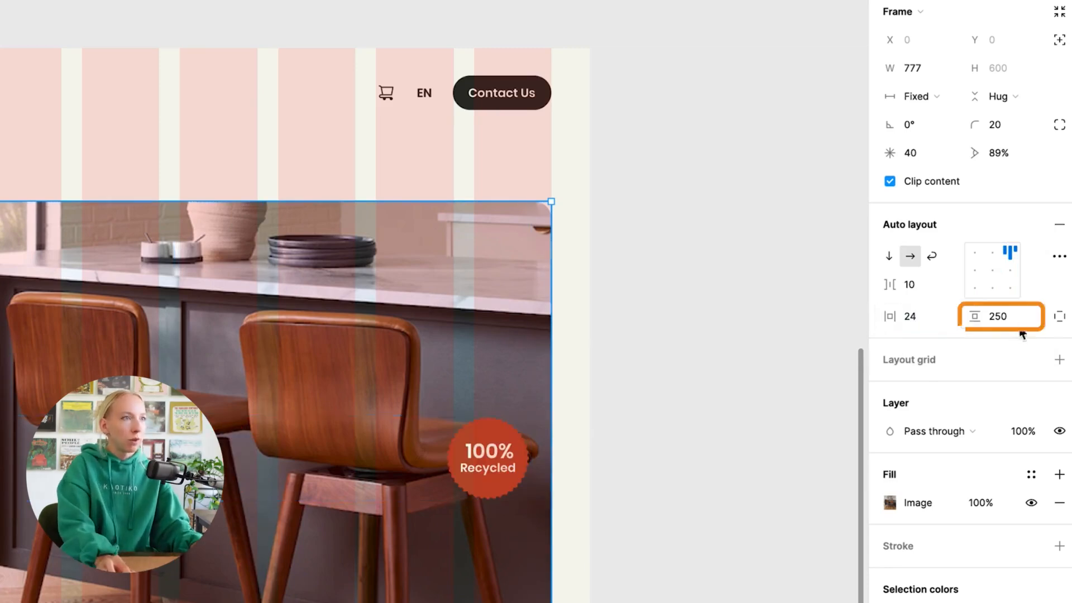
pyautogui.write('24')
pyautogui.press('Return')
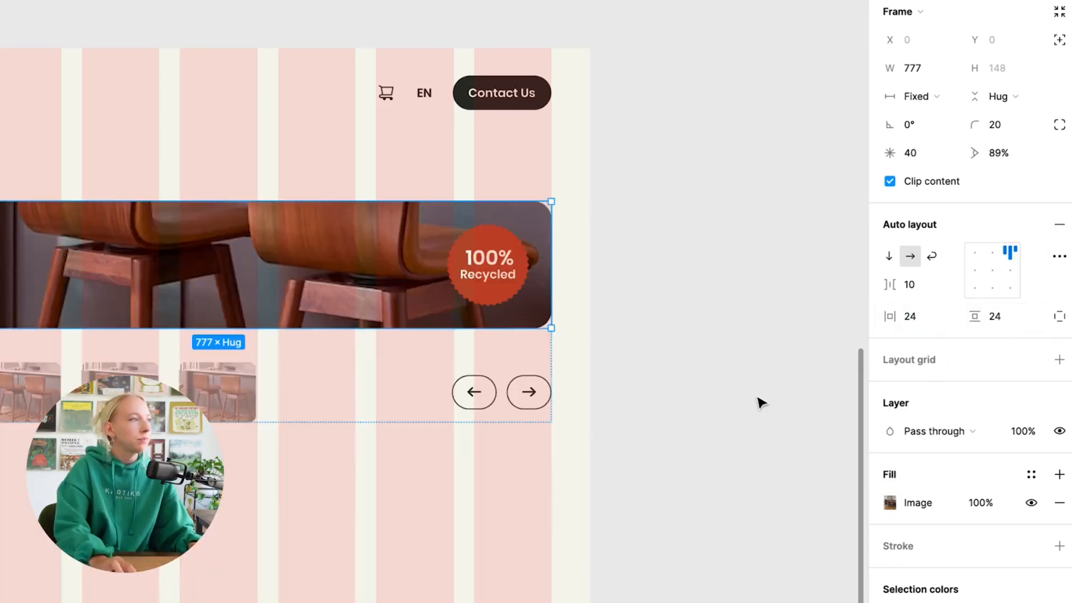
# Change the main product image frame's vertical sizing to Fixed height and set its height to 600
pyautogui.click(681, 388)
pyautogui.click(246, 297)
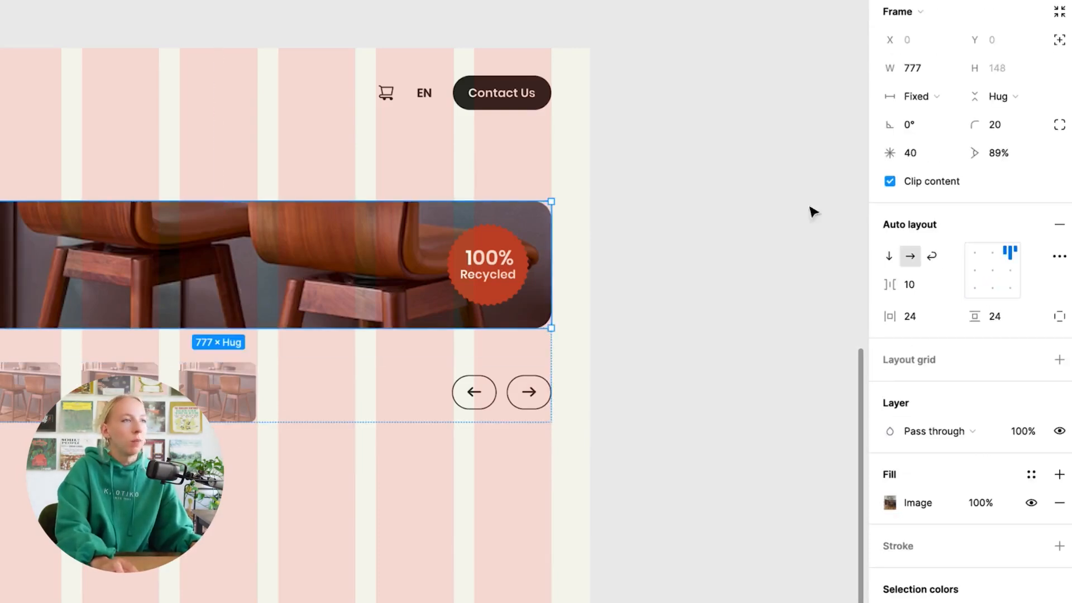
pyautogui.click(1019, 97)
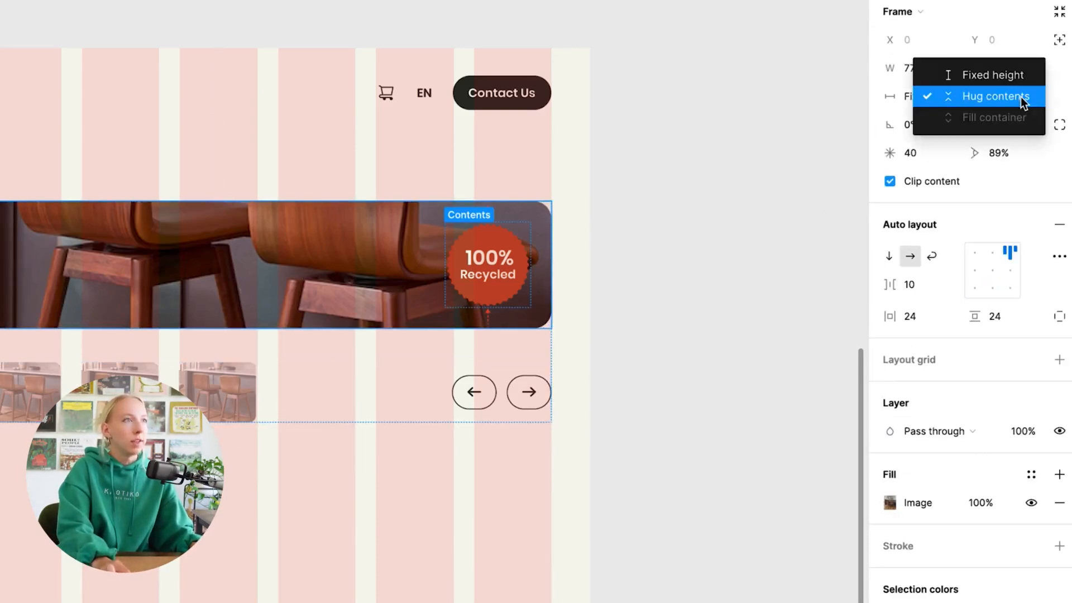
pyautogui.click(1014, 76)
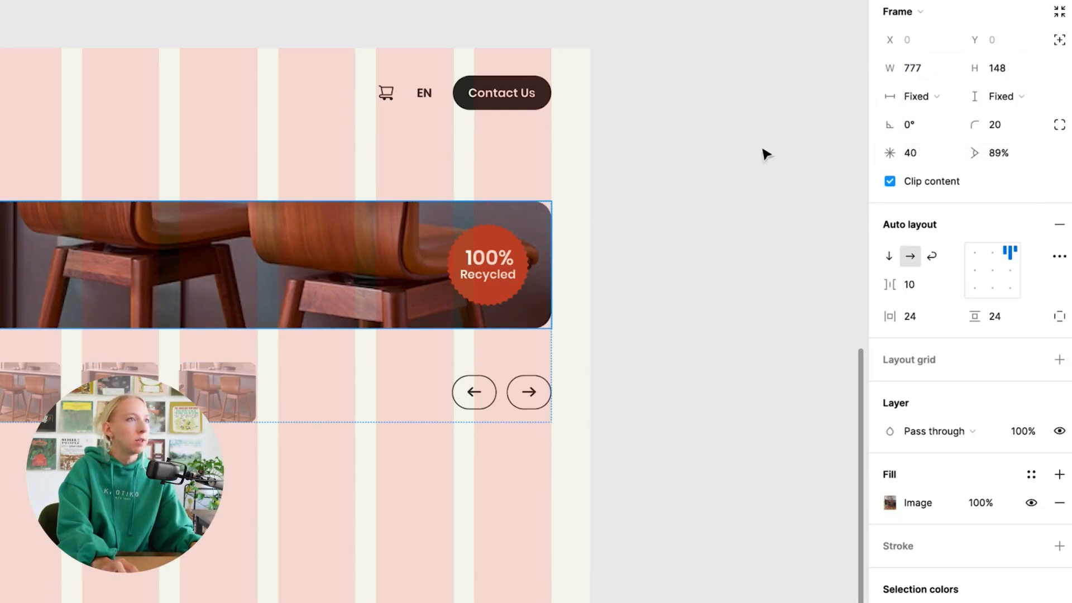
pyautogui.click(1025, 75)
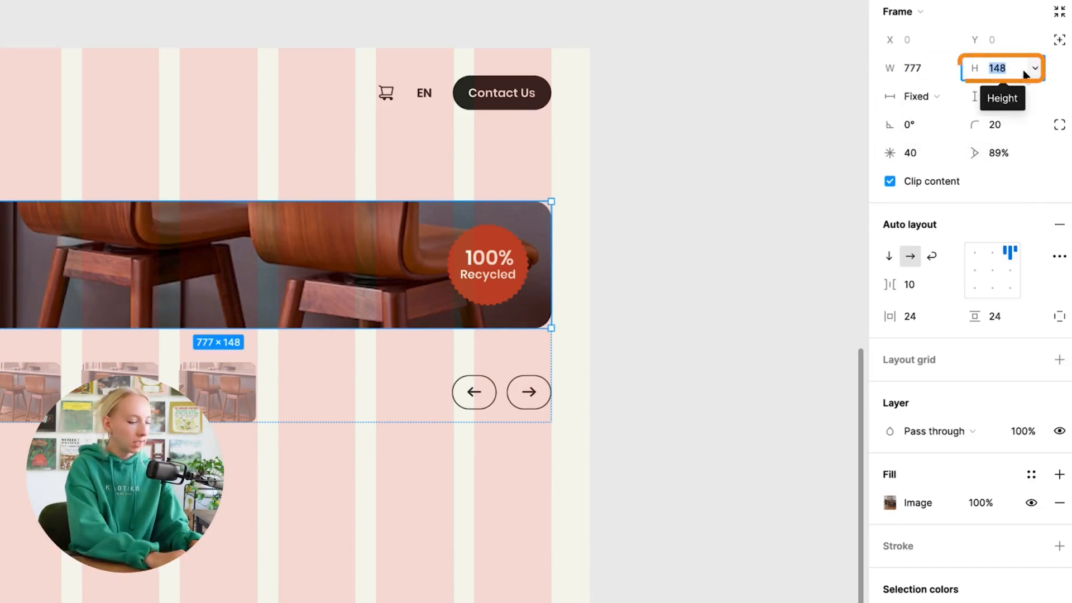
pyautogui.write('800')
pyautogui.press('Return')
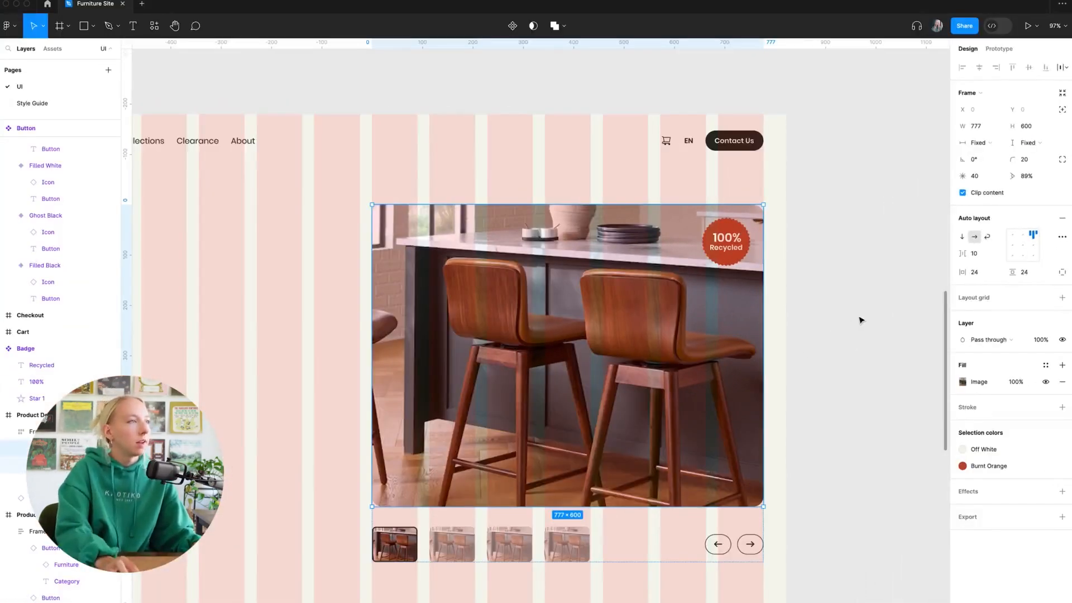
pyautogui.click(860, 320)
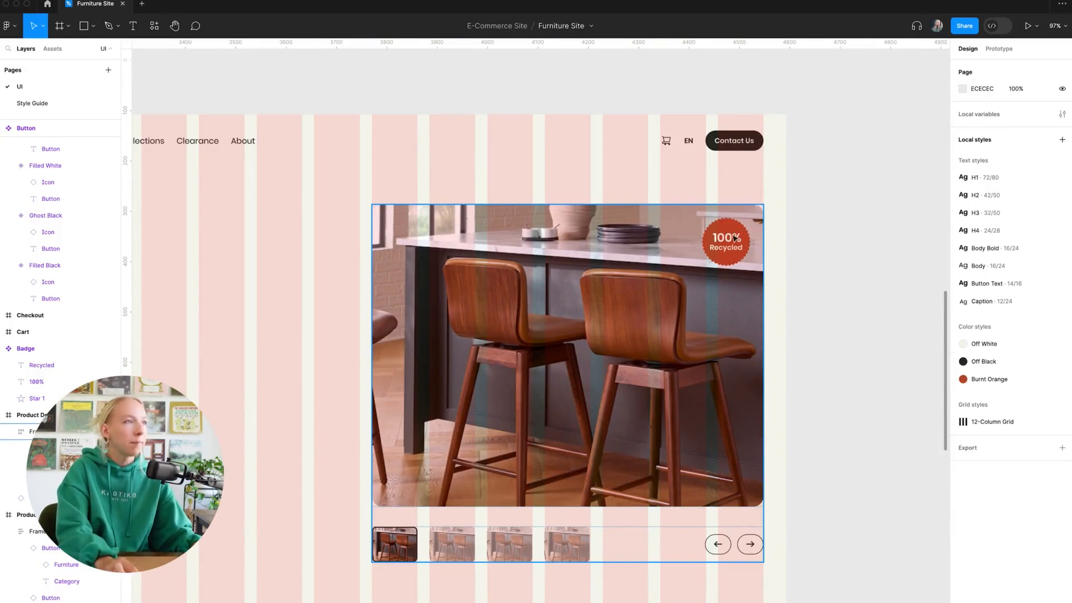
# Review the main image frame's auto-layout alignment, and look over the Product Details Page and the Product List Page layouts
pyautogui.doubleClick(661, 269)
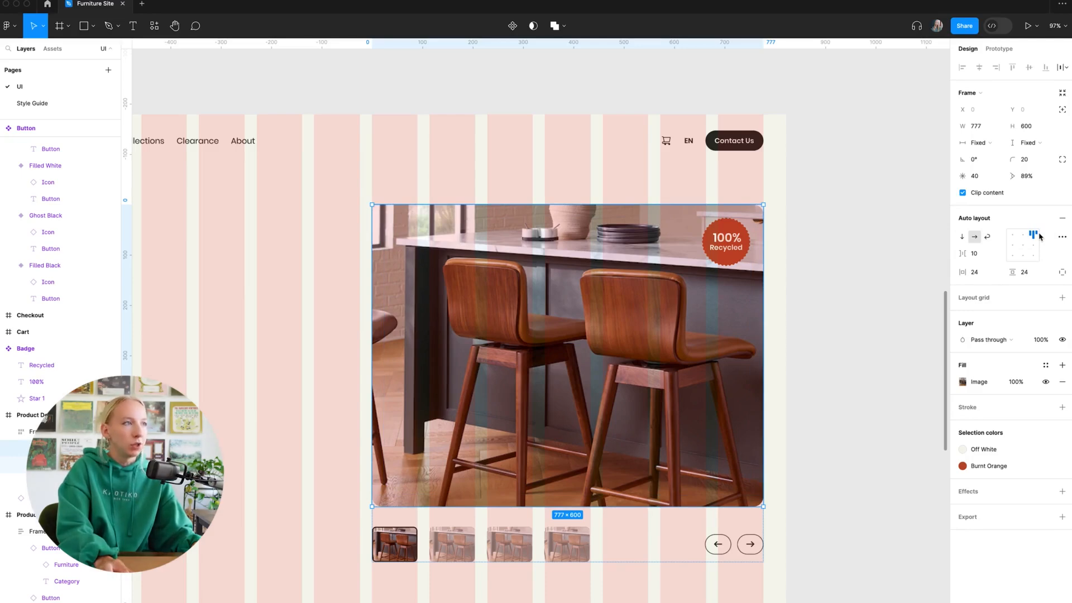
pyautogui.click(861, 262)
pyautogui.scroll(-5, 860, 262)
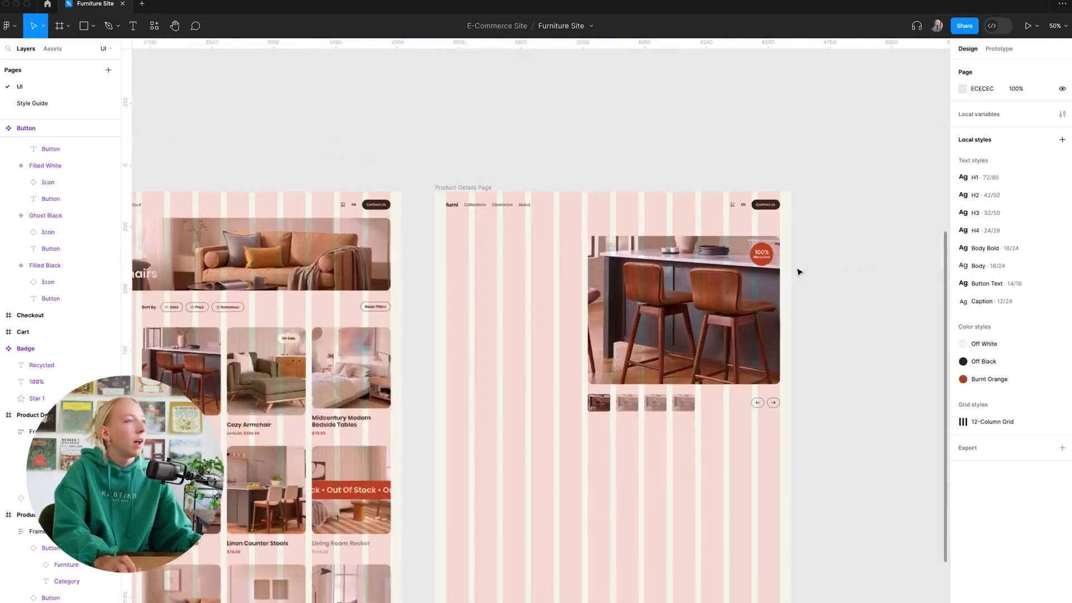
pyautogui.scroll(3, 854, 265)
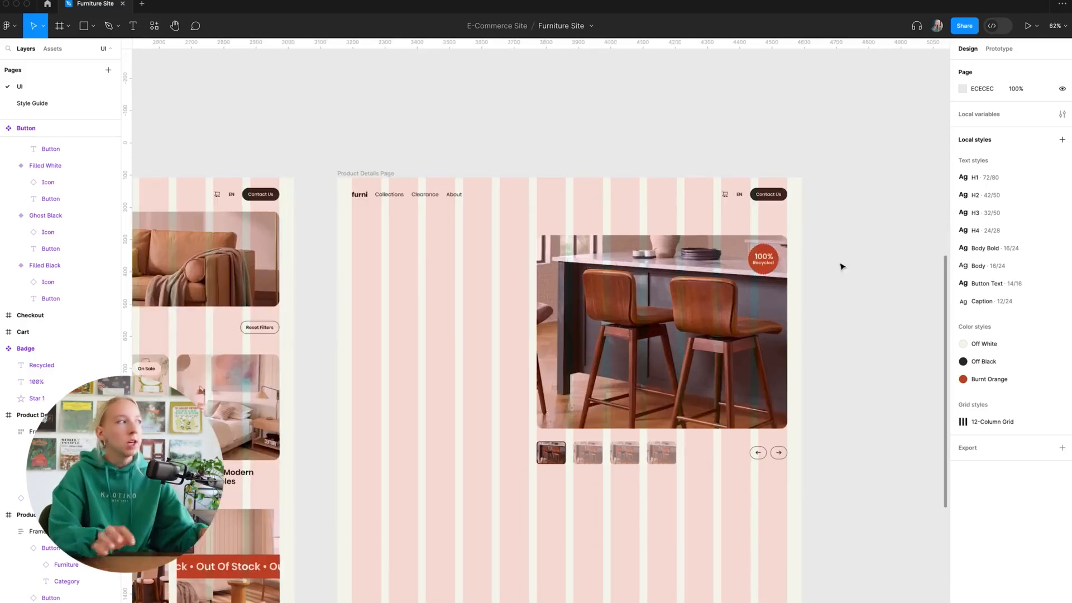
pyautogui.hscroll(-3, 840, 267)
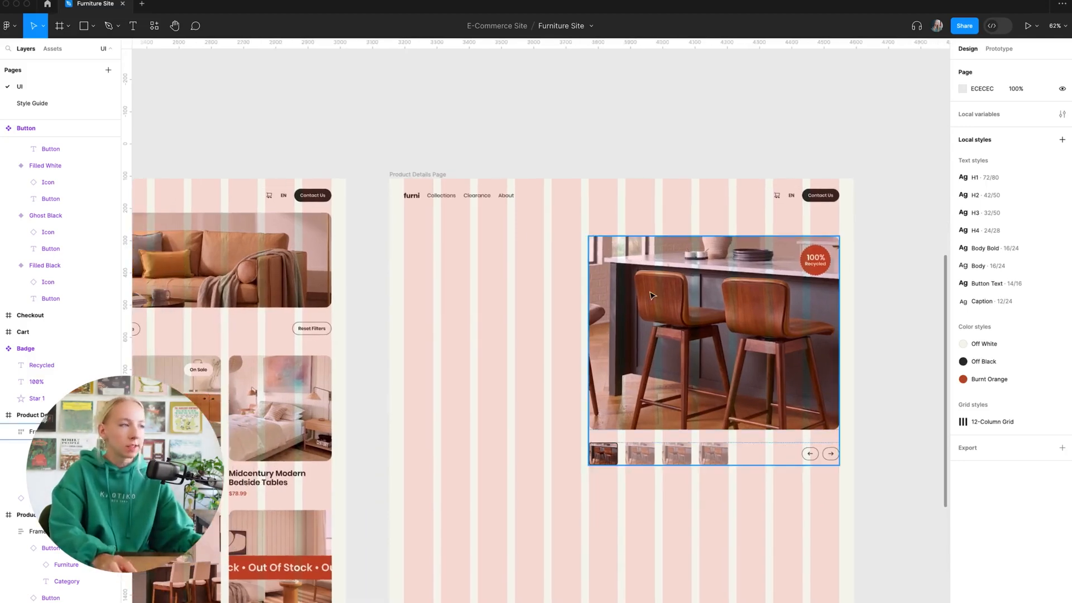
pyautogui.hscroll(-10, 651, 295)
pyautogui.scroll(-2, 651, 295)
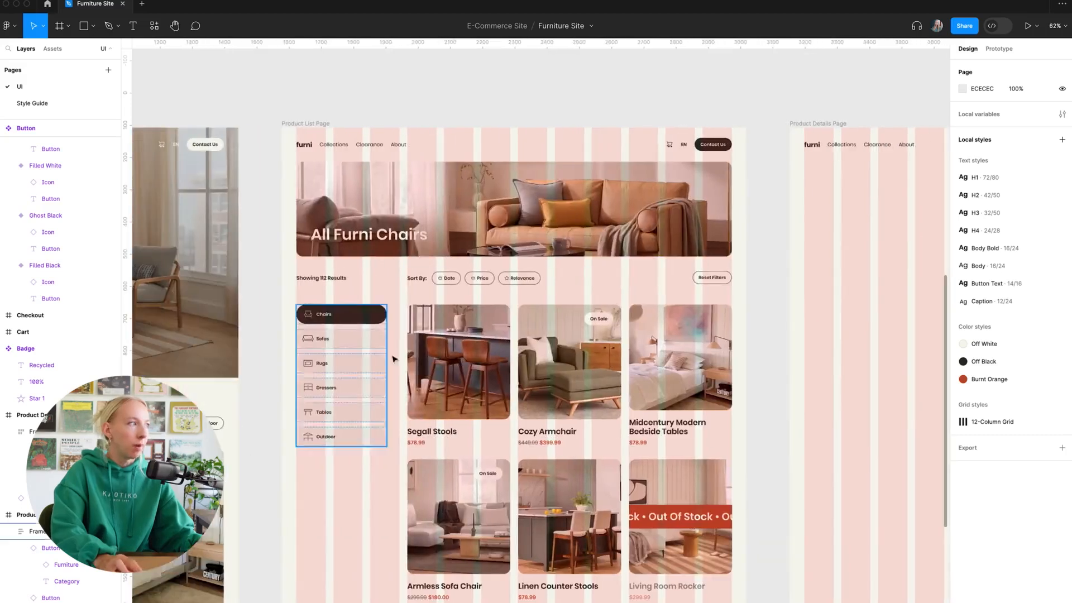
# Add a "Back to List" text below the header on the Product Details Page, at about X 104, Y 214
pyautogui.hscroll(8, 501, 311)
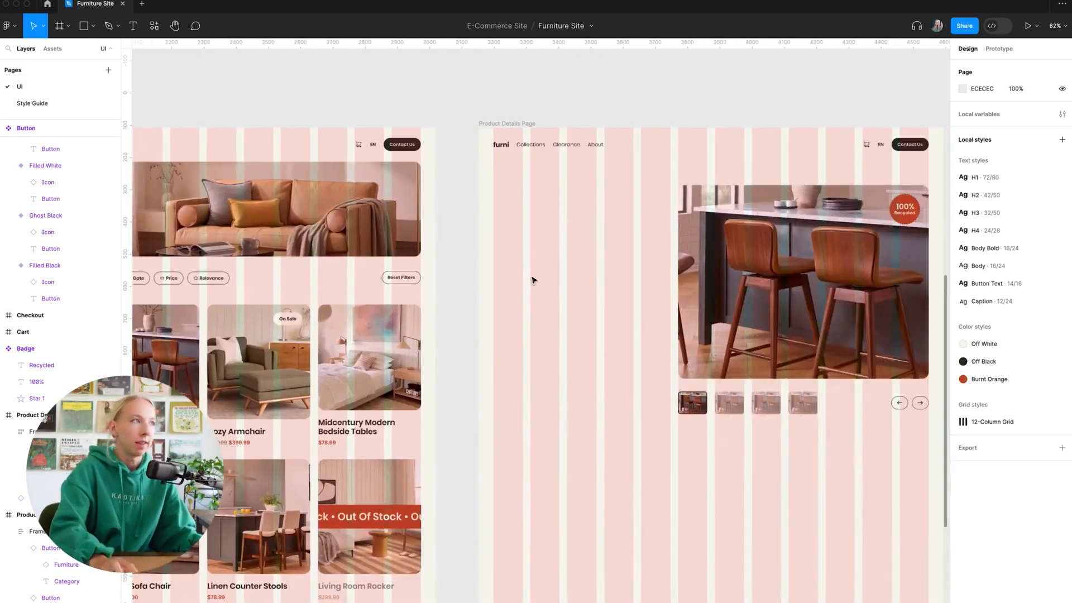
pyautogui.scroll(5, 605, 220)
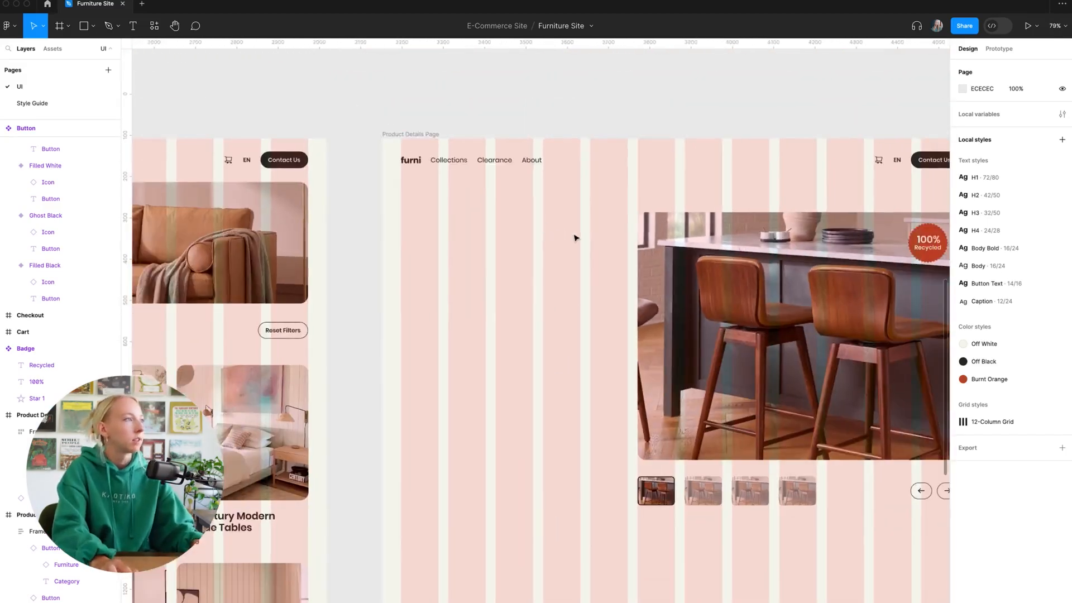
pyautogui.hscroll(2, 576, 239)
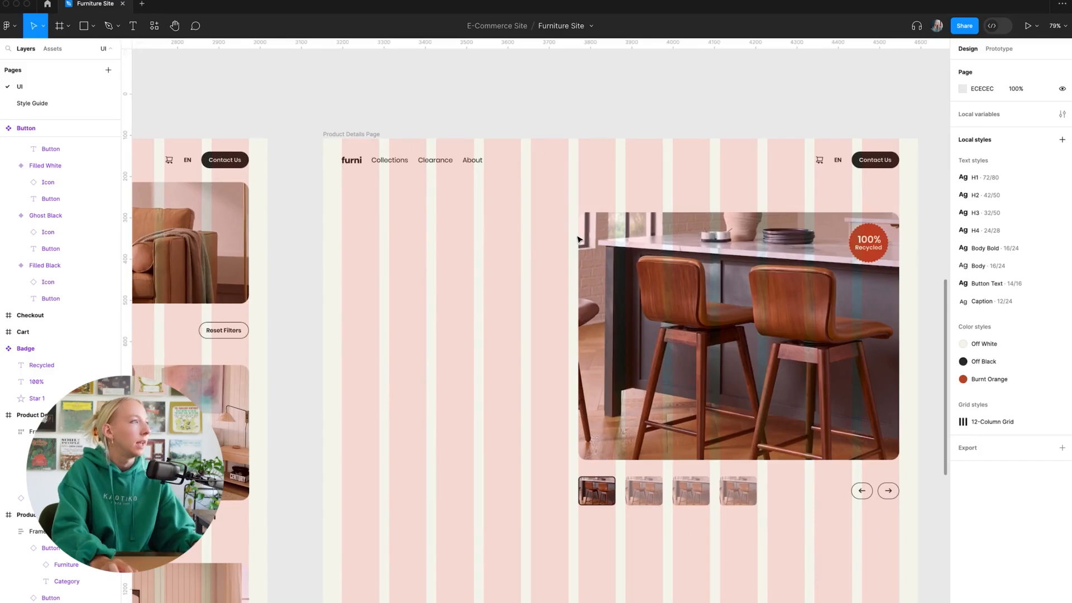
pyautogui.press('t')
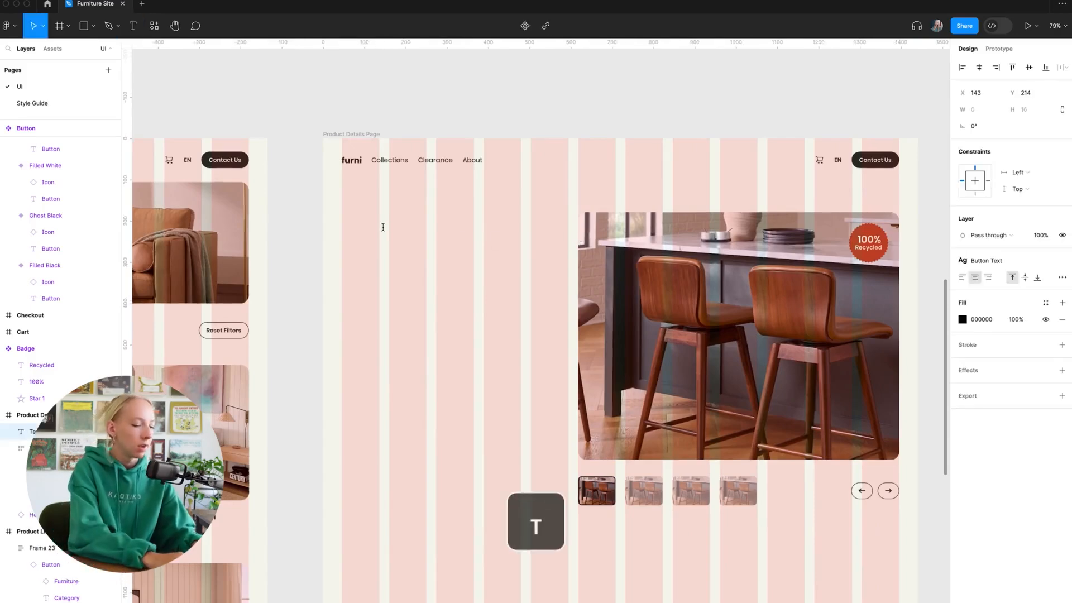
pyautogui.click(383, 227)
pyautogui.write('Back to List')
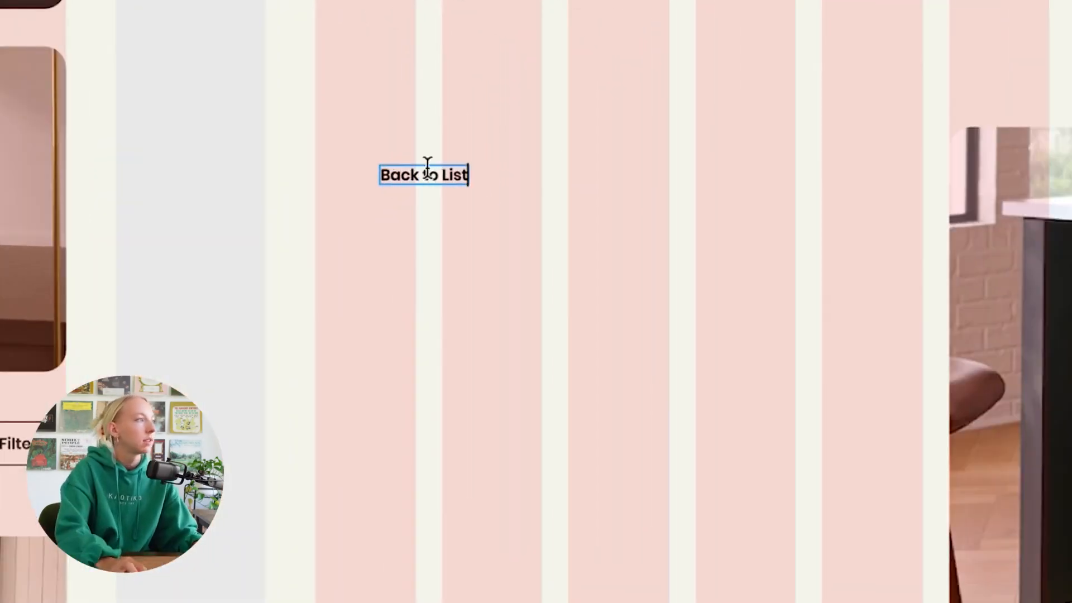
pyautogui.press('Escape')
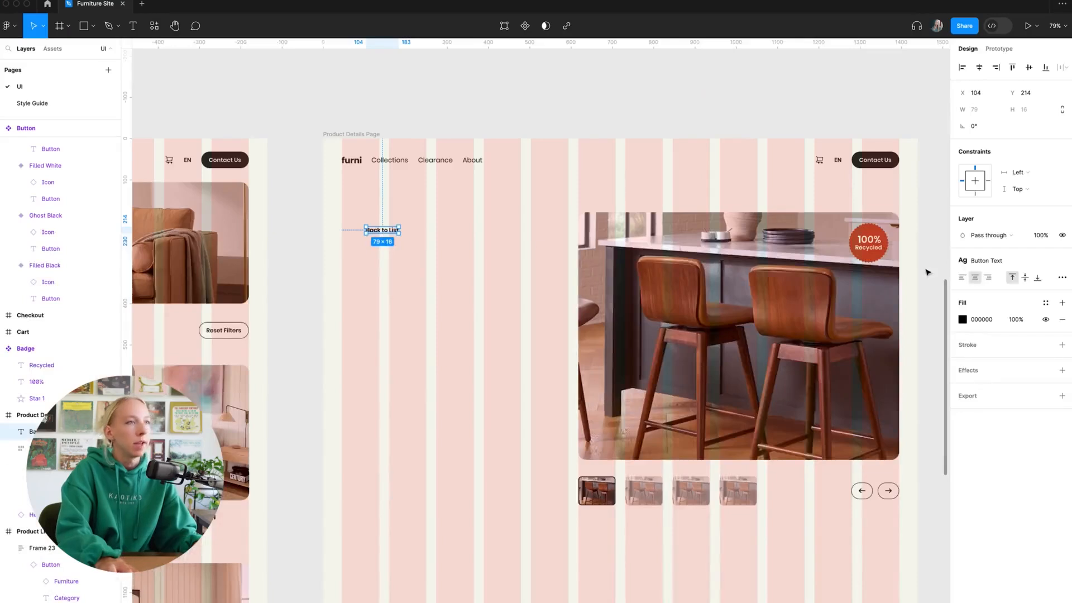
# Apply the Off Black color style to the "Back to List" text's fill
pyautogui.click(1045, 303)
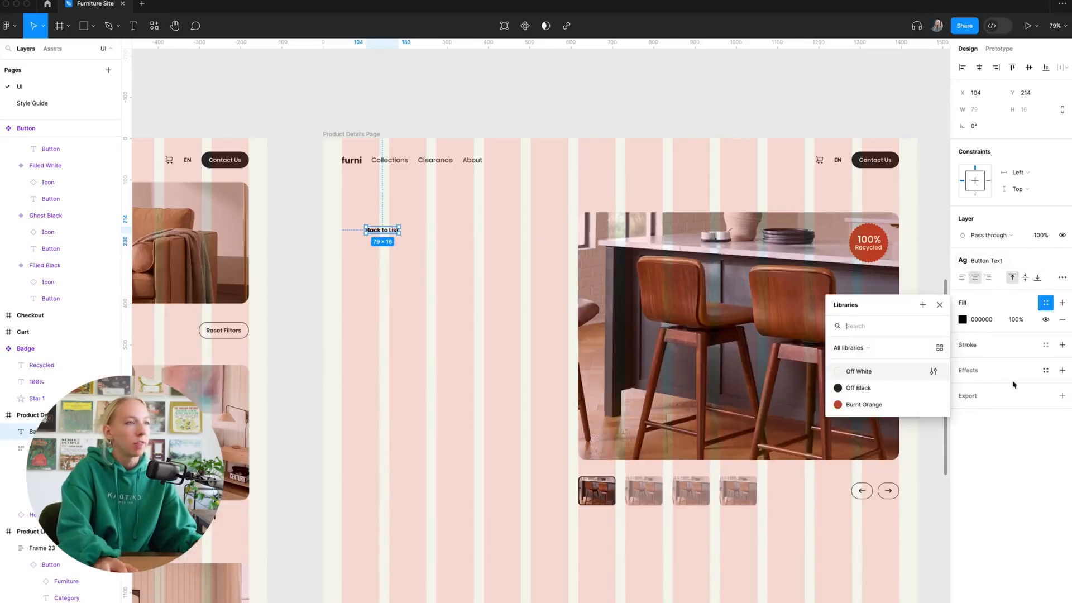
pyautogui.click(897, 389)
pyautogui.click(430, 282)
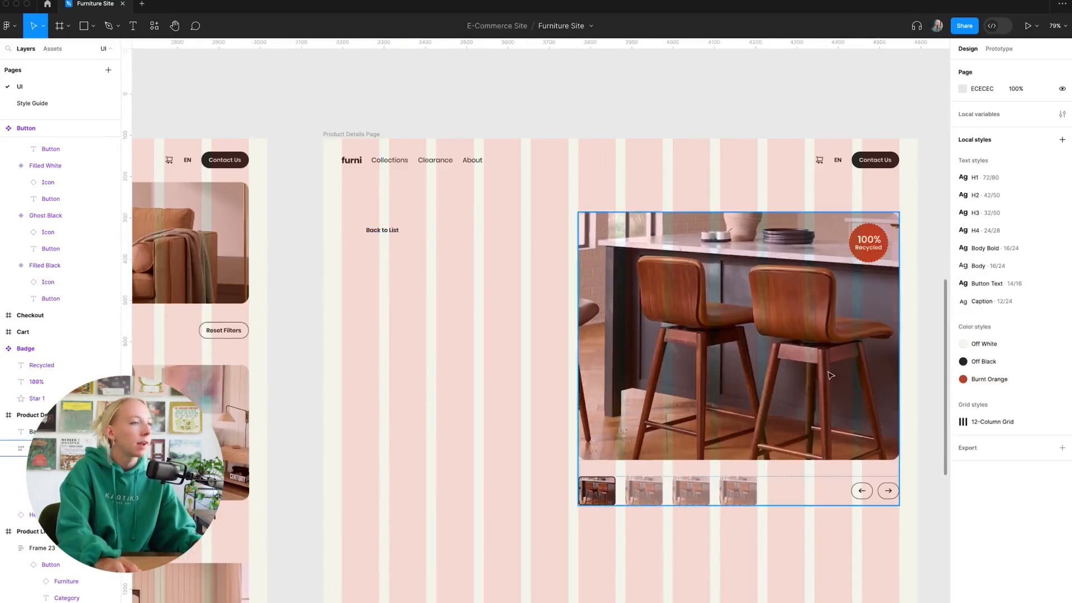
# Place an Icon component instance near the "Back to List" text and set its type to Arrow Left
pyautogui.click(867, 497)
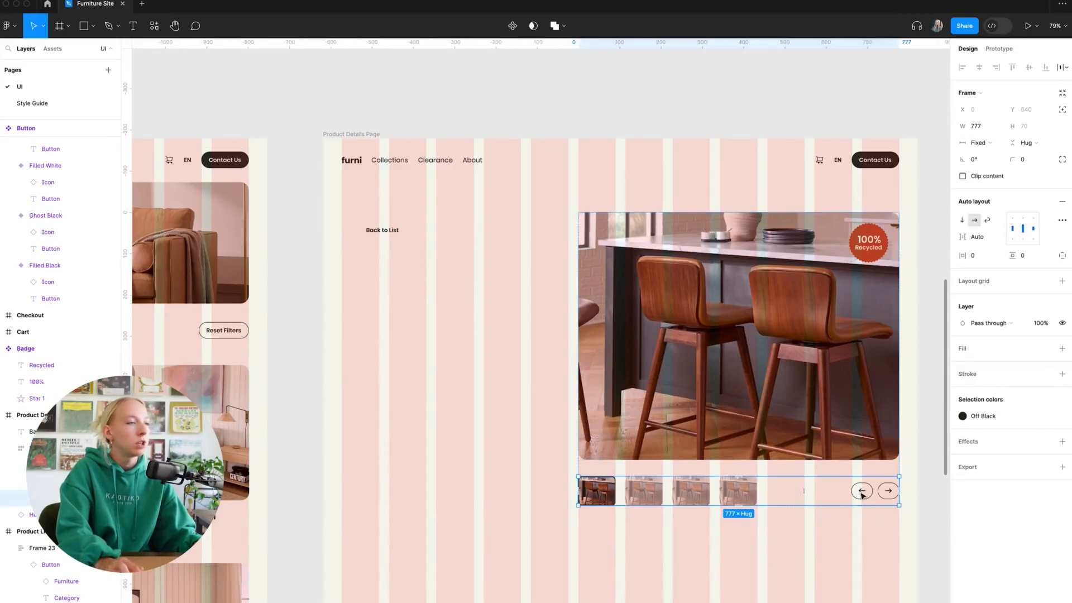
pyautogui.click(861, 494)
pyautogui.scroll(5, 861, 494)
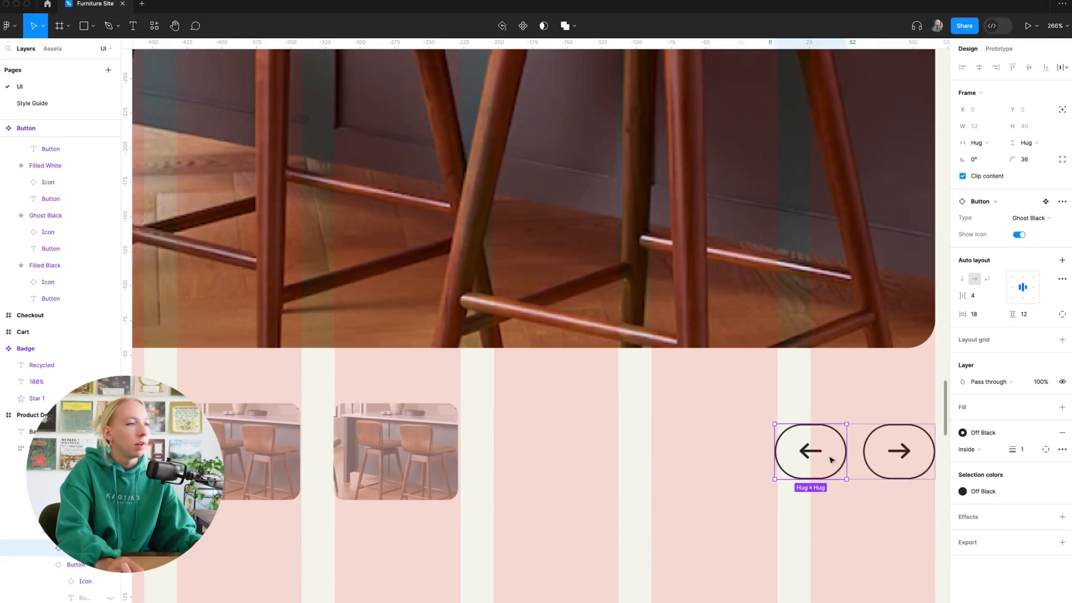
pyautogui.click(826, 526)
pyautogui.scroll(-10, 829, 523)
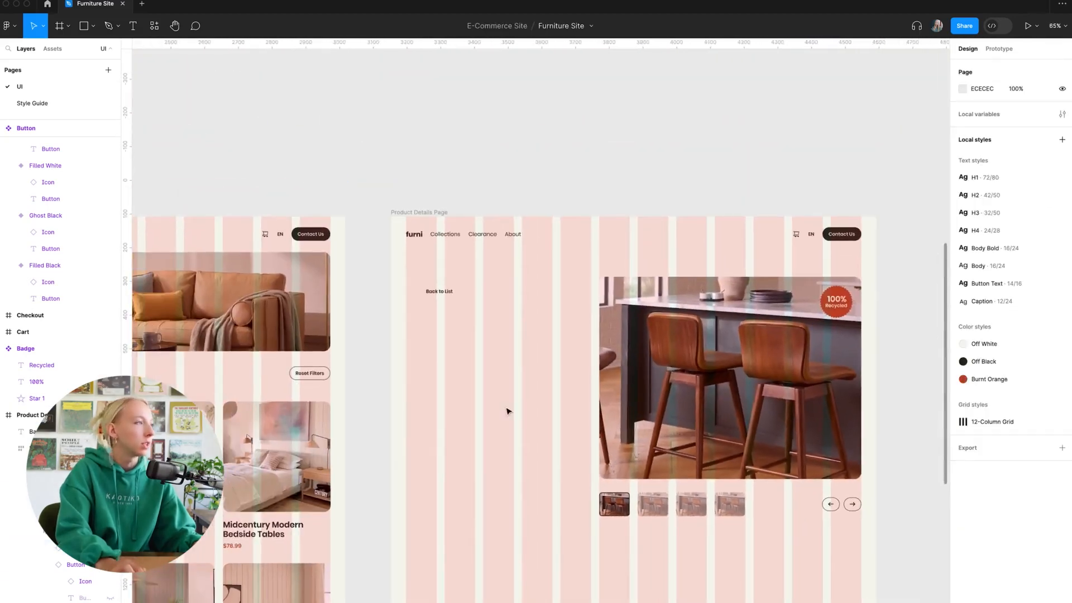
pyautogui.hscroll(-3, 508, 412)
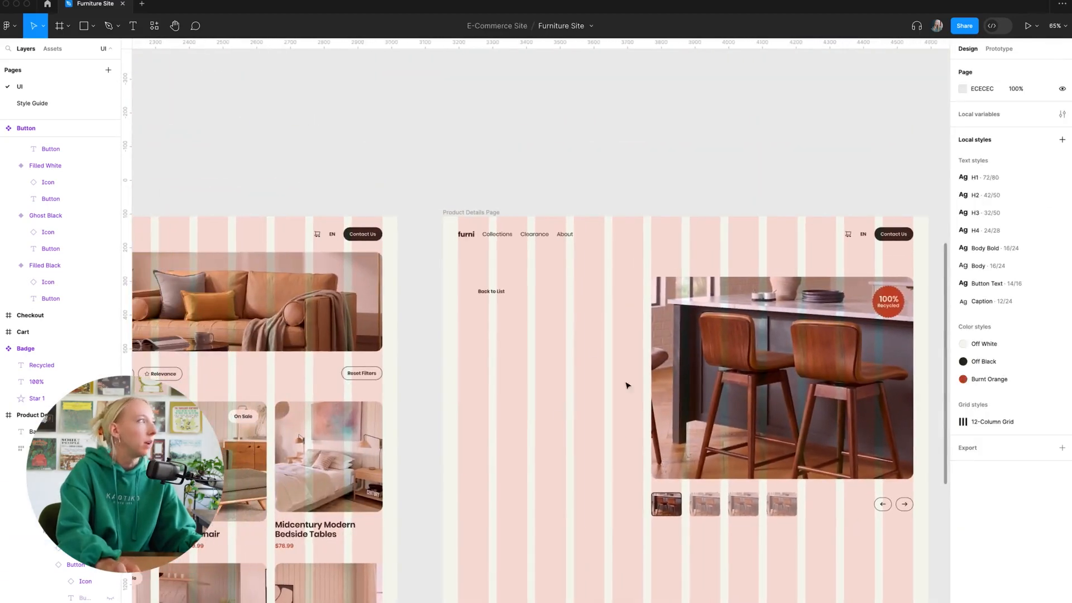
pyautogui.click(53, 49)
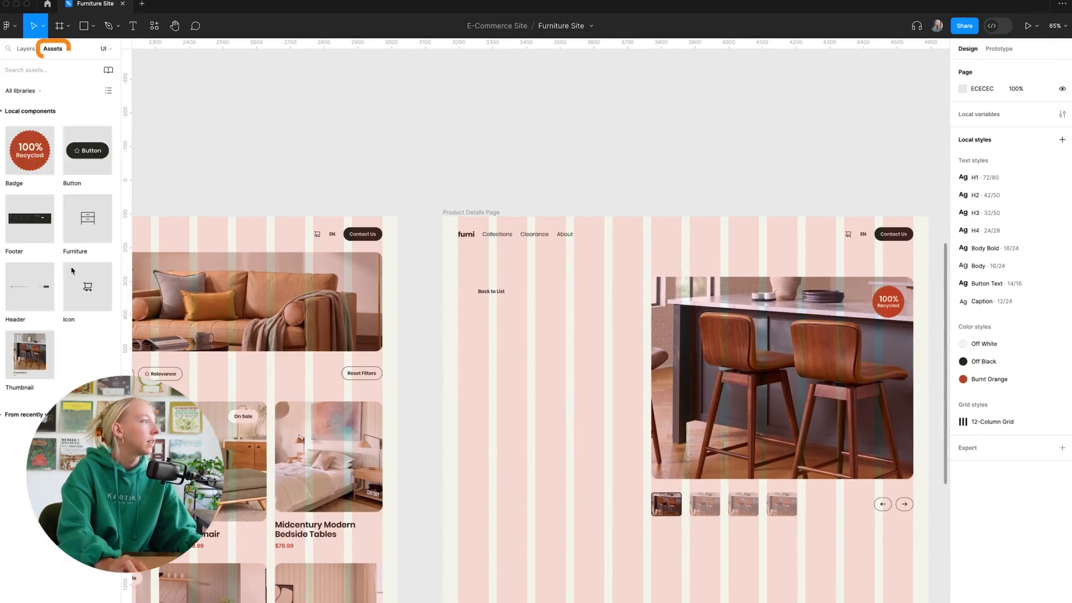
pyautogui.moveTo(75, 290); pyautogui.dragTo(520, 307)
pyautogui.scroll(5, 542, 311)
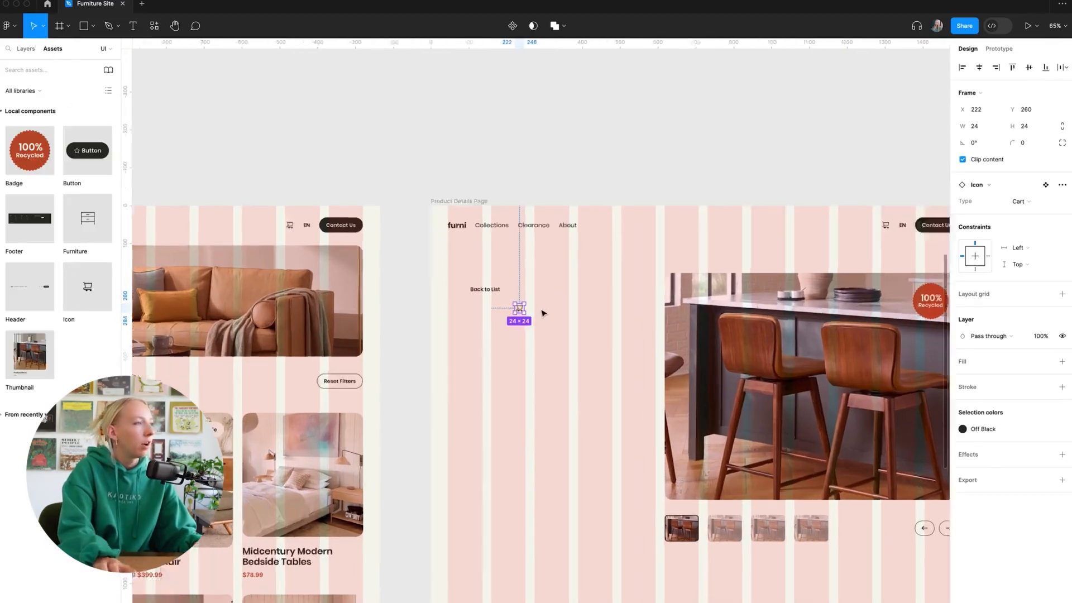
pyautogui.click(1031, 205)
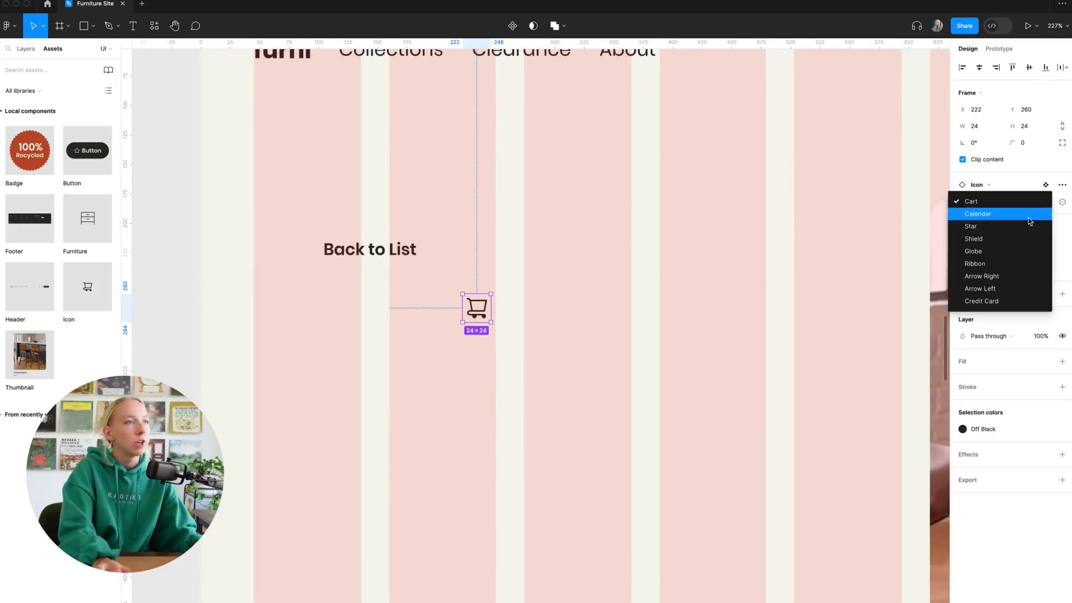
pyautogui.click(1017, 289)
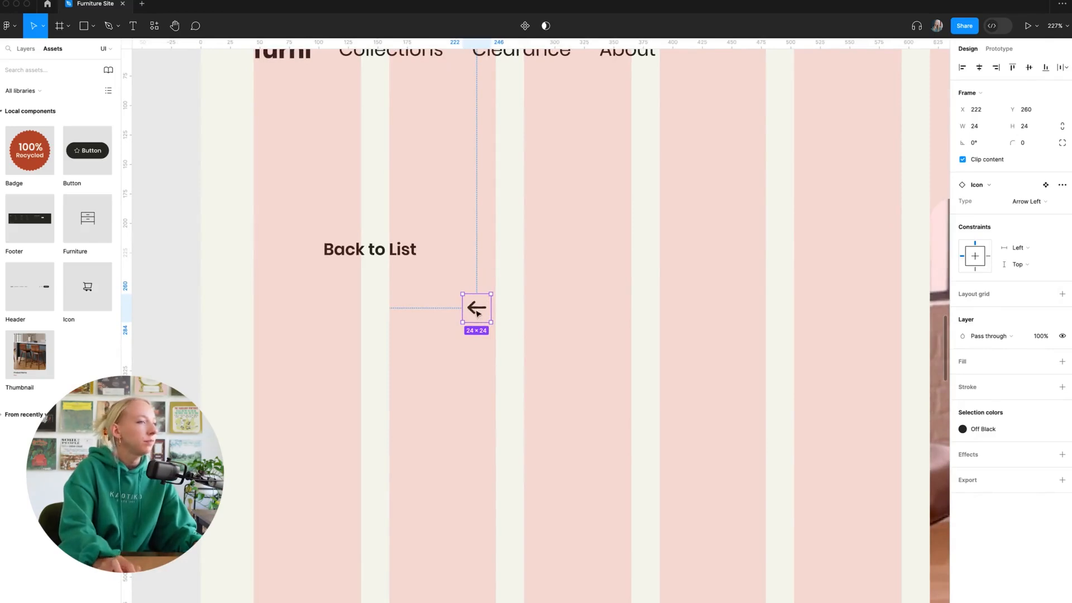
# Move the arrow icon just before the "Back to List" text, vertically centered with it, and wrap both in a frame
pyautogui.moveTo(478, 313); pyautogui.dragTo(297, 255)
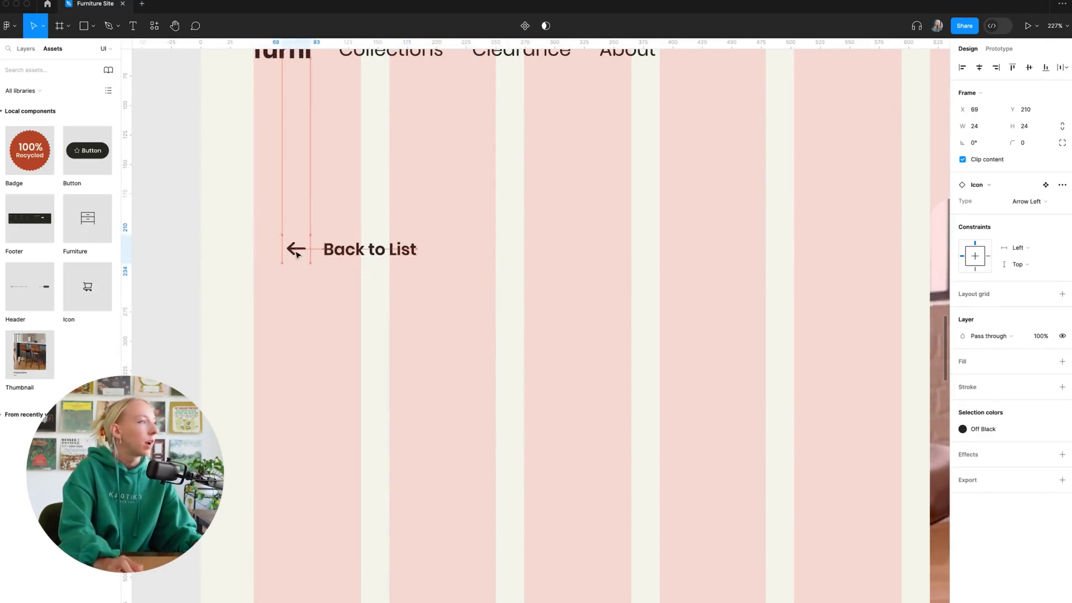
pyautogui.keyDown('shift'); pyautogui.click(359, 249); pyautogui.keyUp('shift')
pyautogui.rightClick(381, 247)
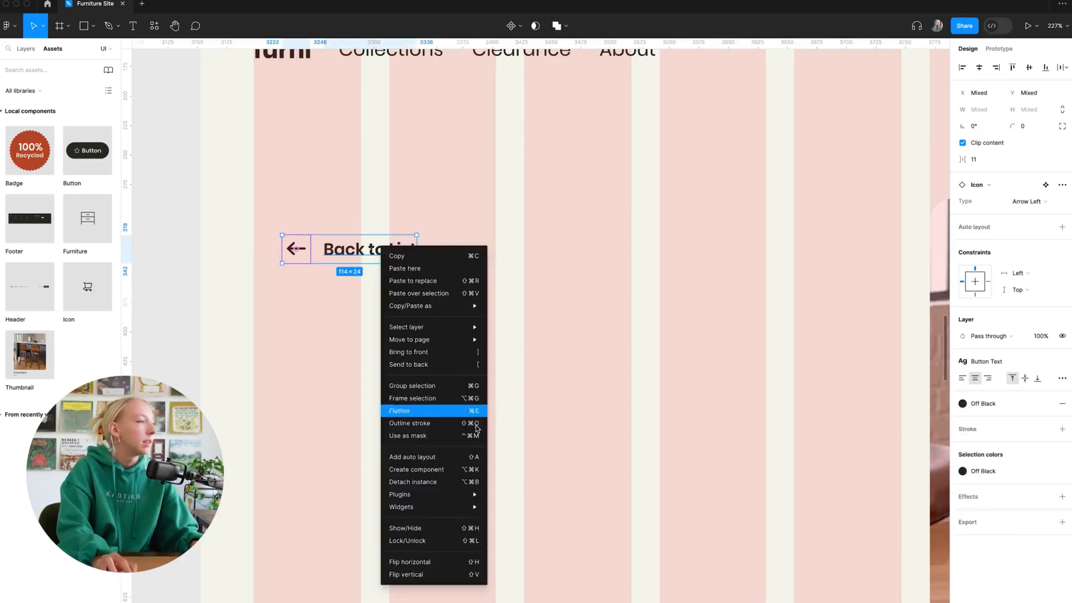
pyautogui.click(441, 399)
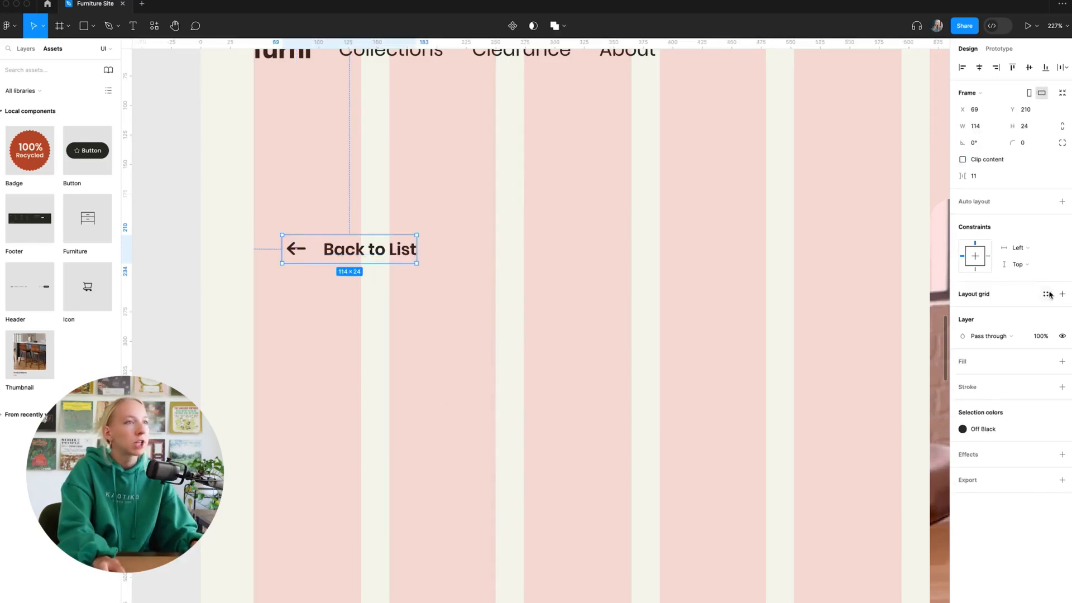
# Add horizontal auto layout to the "Back to List" frame and set its item spacing to 8
pyautogui.click(1062, 201)
pyautogui.click(981, 237)
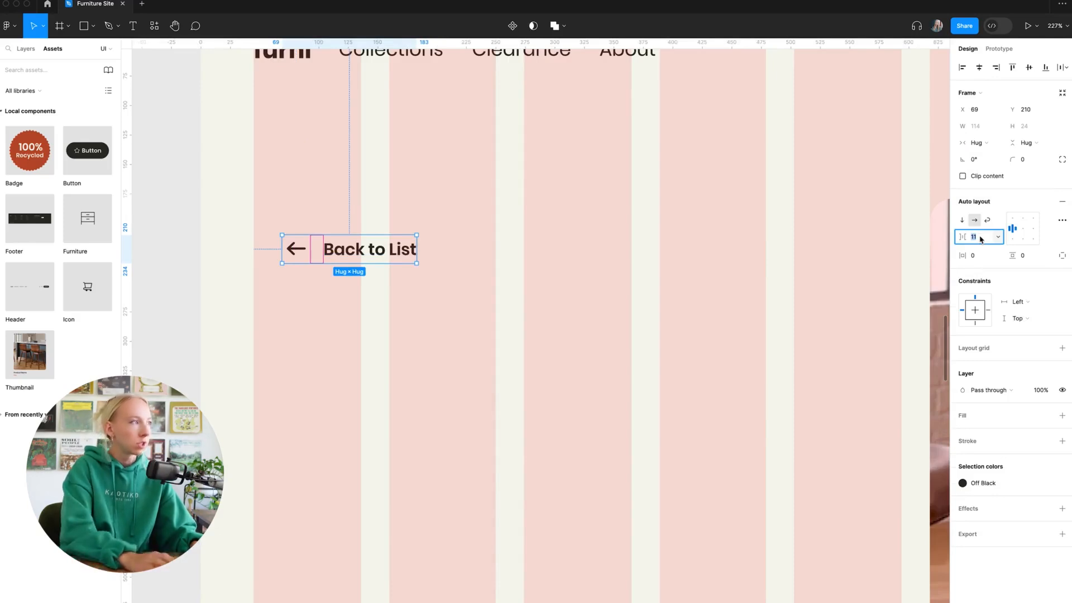
pyautogui.write('8')
pyautogui.press('Return')
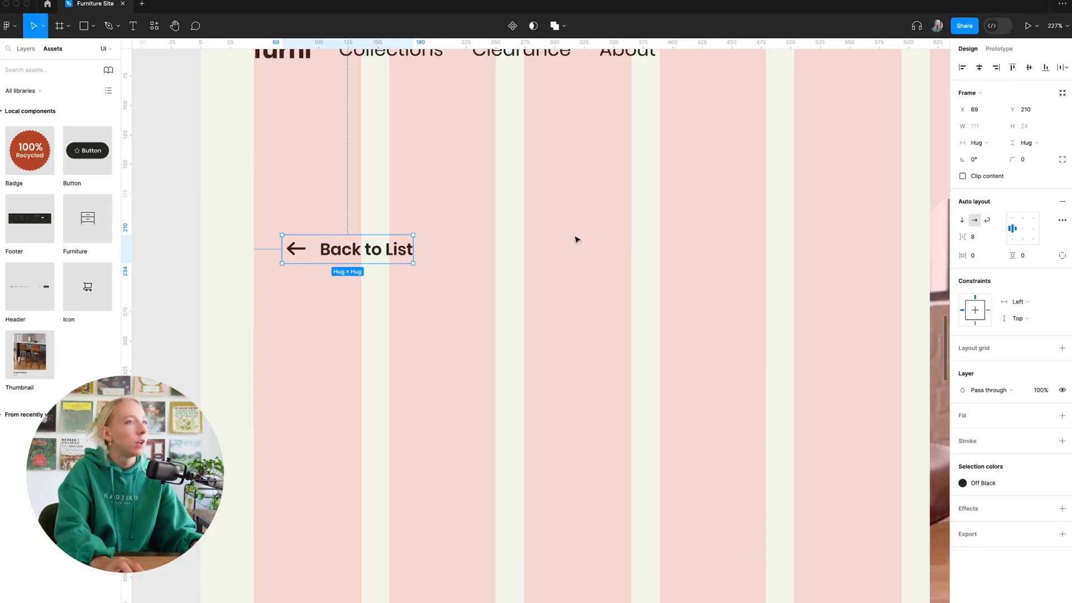
# Move the "Back to List" frame to the first grid column's edge, at about X 45, Y 179
pyautogui.click(473, 245)
pyautogui.scroll(-5, 472, 245)
pyautogui.moveTo(426, 250); pyautogui.dragTo(409, 233)
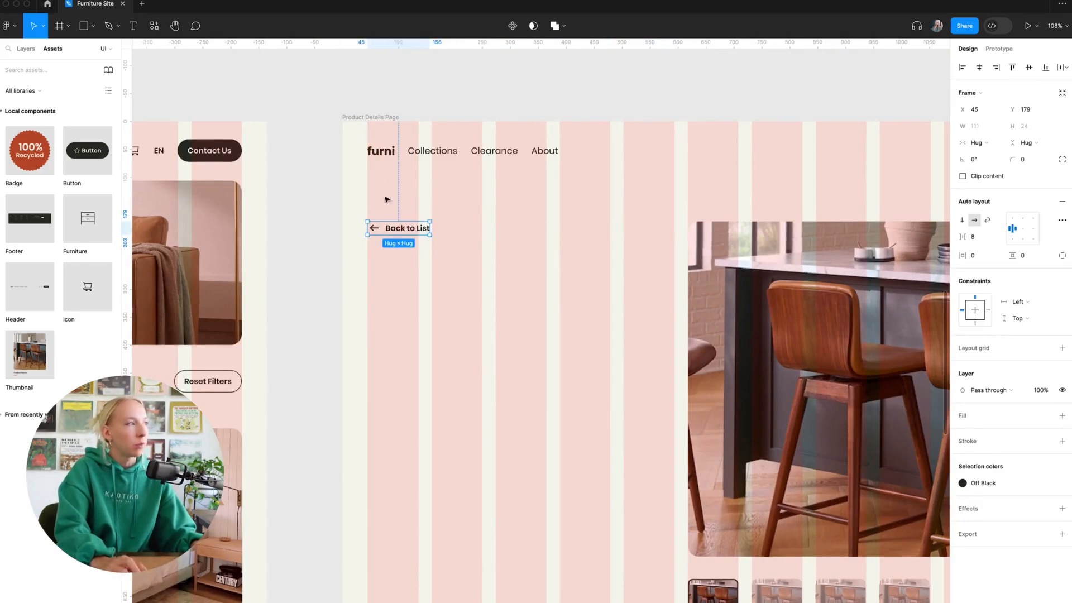
pyautogui.click(441, 293)
# Add the text "The Segall Chair" below the "Back to List" link on the Product Details Page, at about X 60, Y 336
pyautogui.scroll(-5, 436, 292)
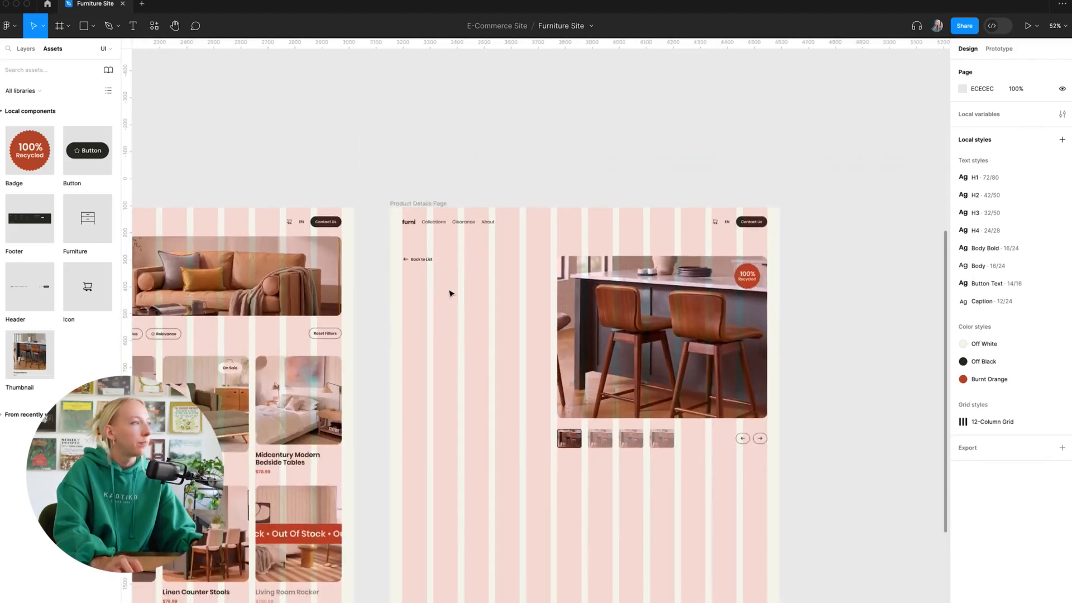
pyautogui.scroll(-1, 477, 267)
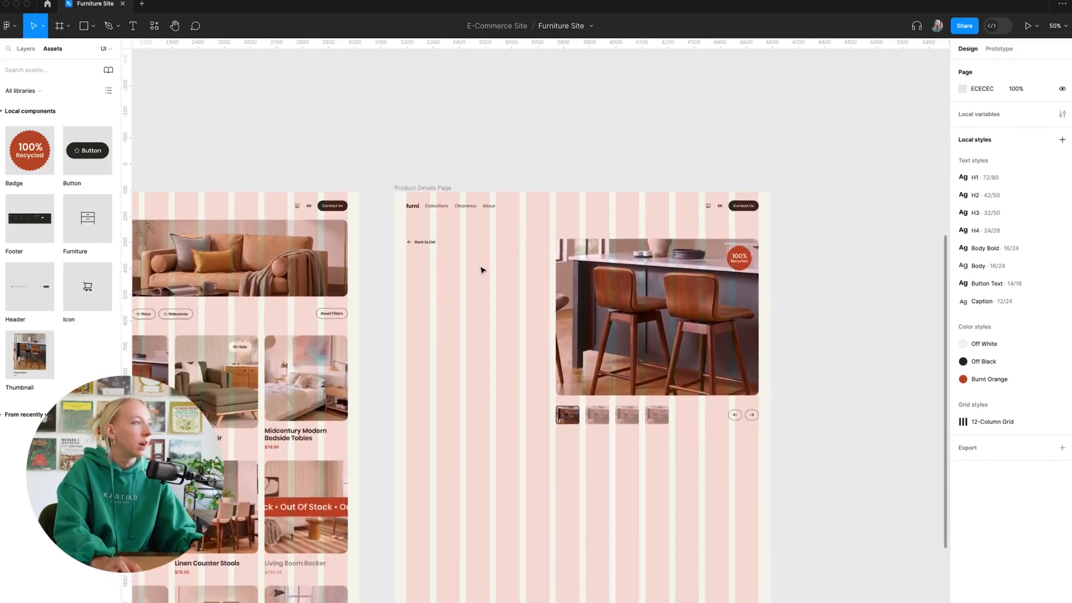
pyautogui.hscroll(-3, 481, 270)
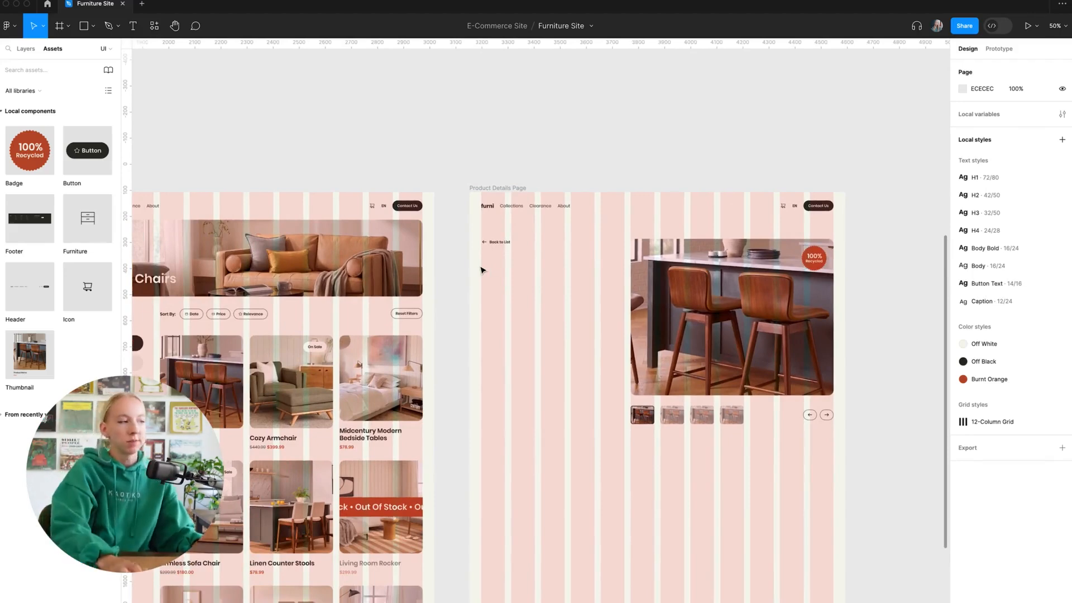
pyautogui.hscroll(2, 540, 259)
pyautogui.press('t')
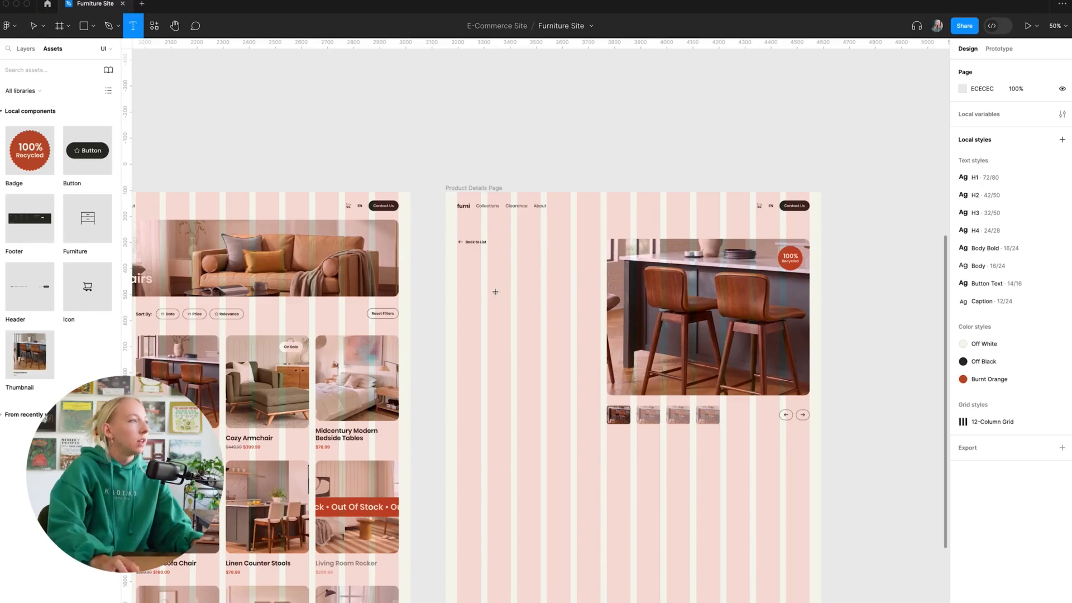
pyautogui.click(476, 281)
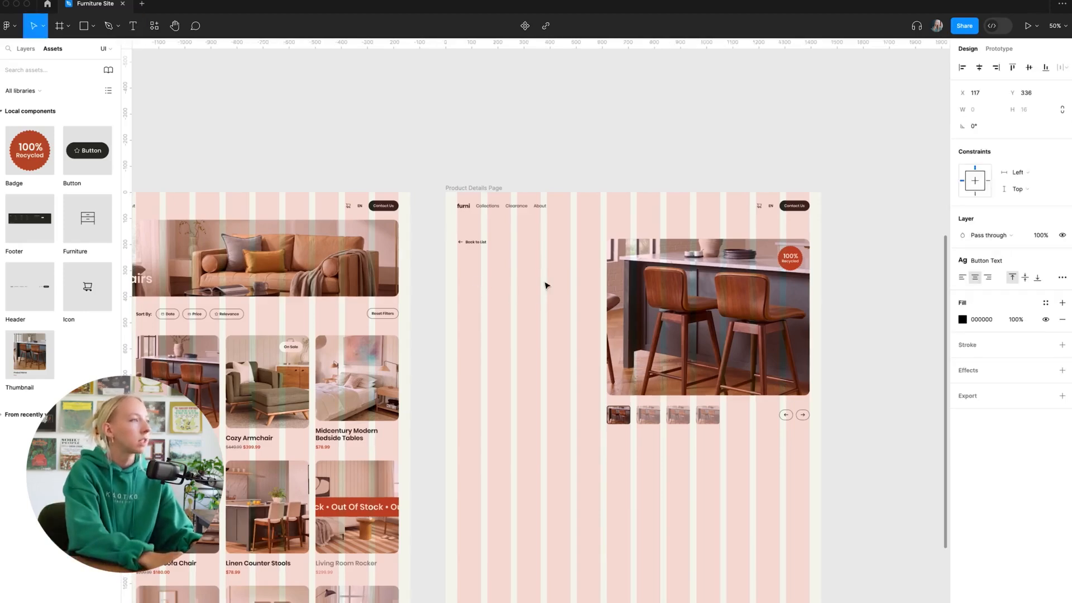
pyautogui.write('The S')
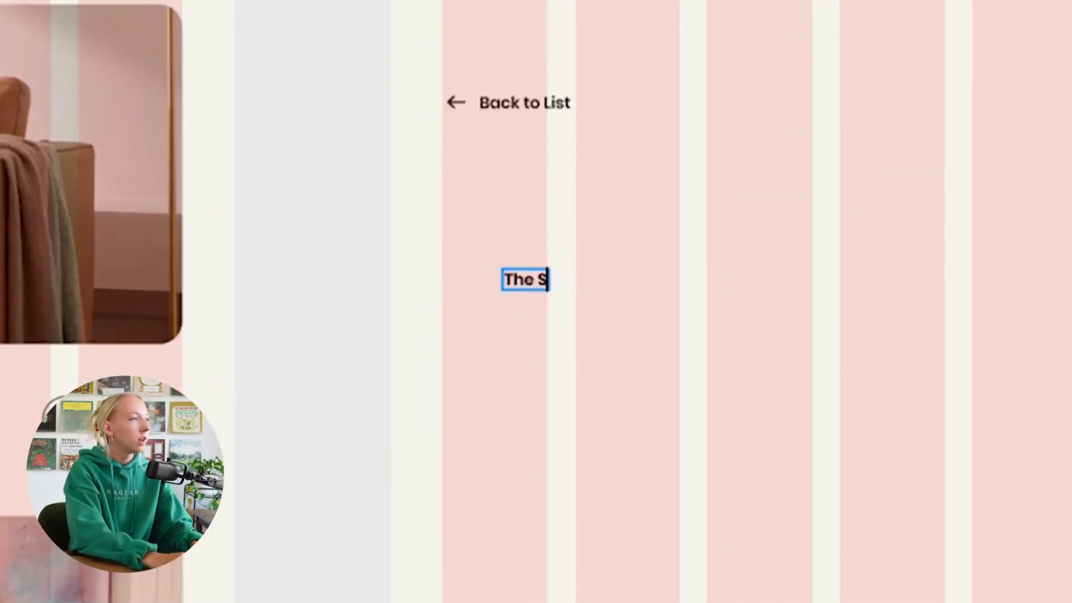
pyautogui.write('egall Chair')
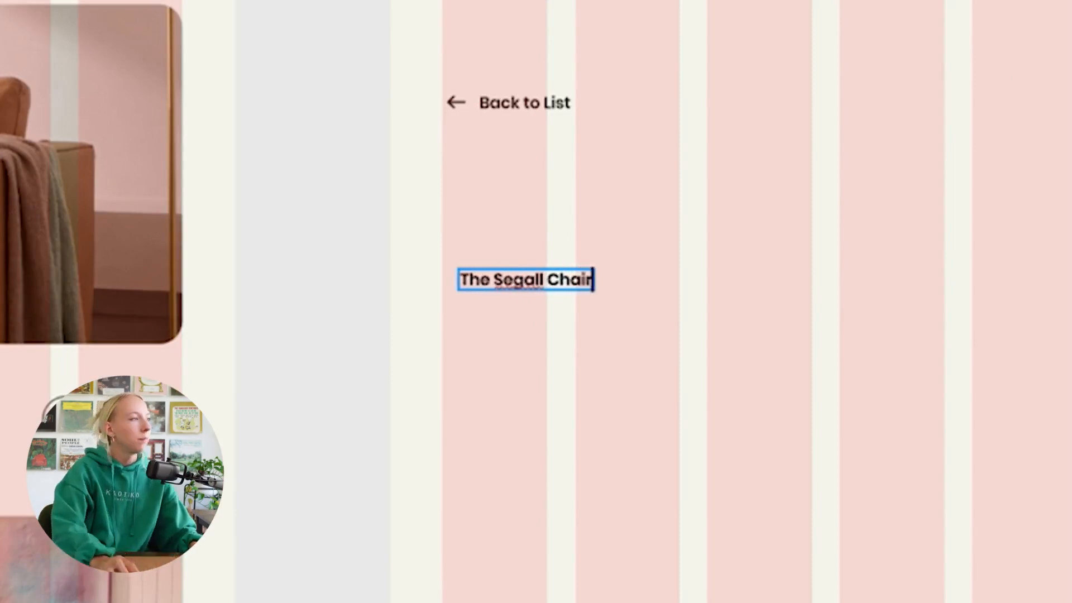
pyautogui.press('Escape')
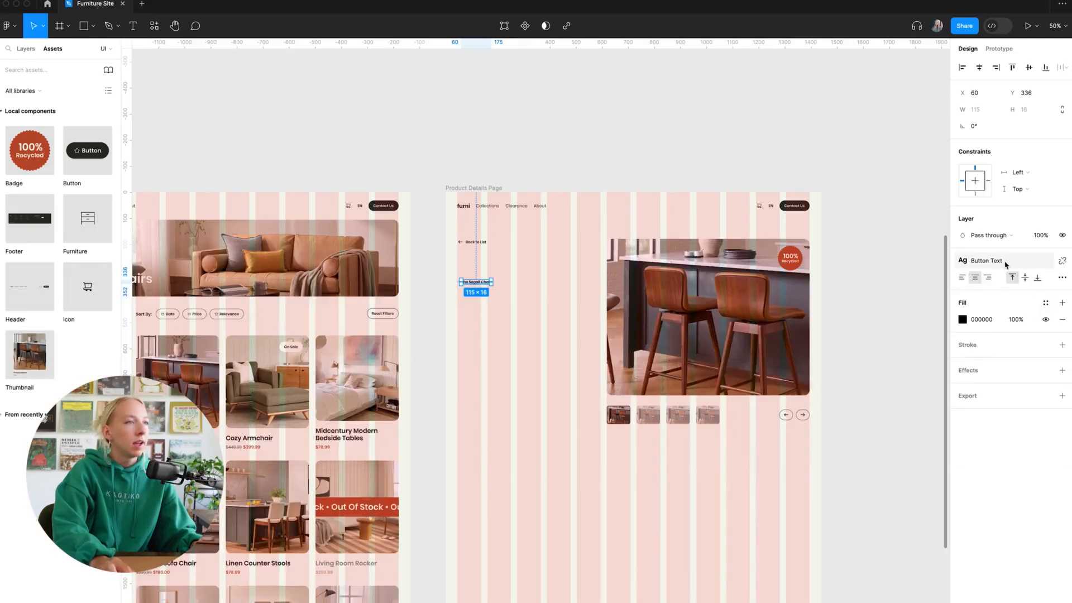
# Apply the H2 text style and left alignment to "The Segall Chair" and position it at the first grid column's edge, X 45
pyautogui.click(999, 260)
pyautogui.click(1000, 340)
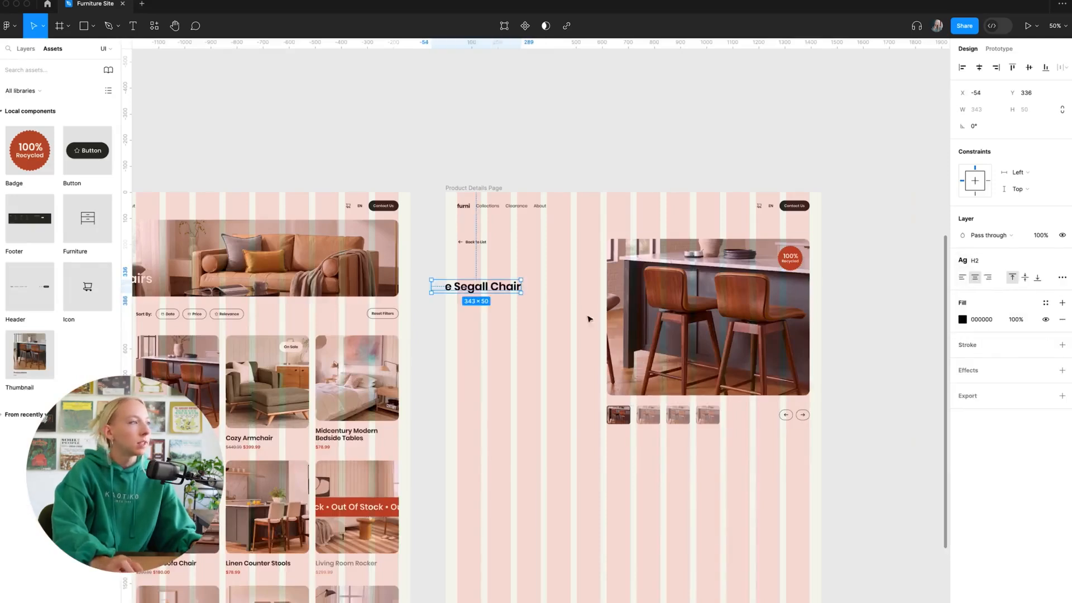
pyautogui.moveTo(507, 289); pyautogui.dragTo(530, 273)
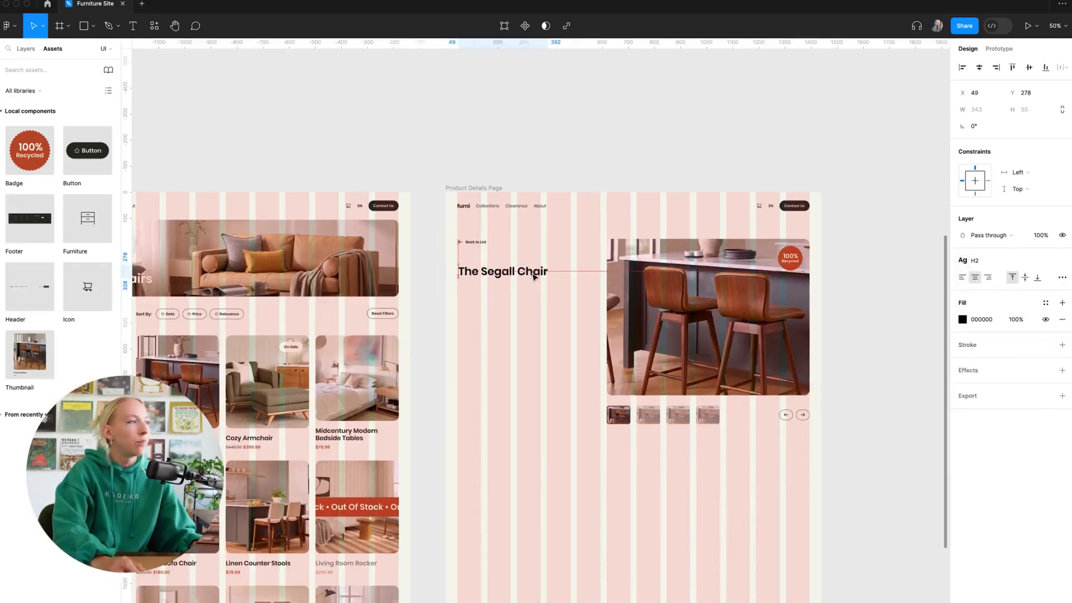
pyautogui.click(962, 278)
pyautogui.scroll(3, 518, 273)
pyautogui.moveTo(522, 275); pyautogui.dragTo(455, 274)
# Apply the Off Black color style to the fill of "The Segall Chair" heading
pyautogui.click(1045, 303)
pyautogui.click(886, 392)
pyautogui.click(473, 287)
# Duplicate "The Segall Chair" heading below itself, apply the Body text style to the copy and widen it to 434
pyautogui.scroll(5, 462, 309)
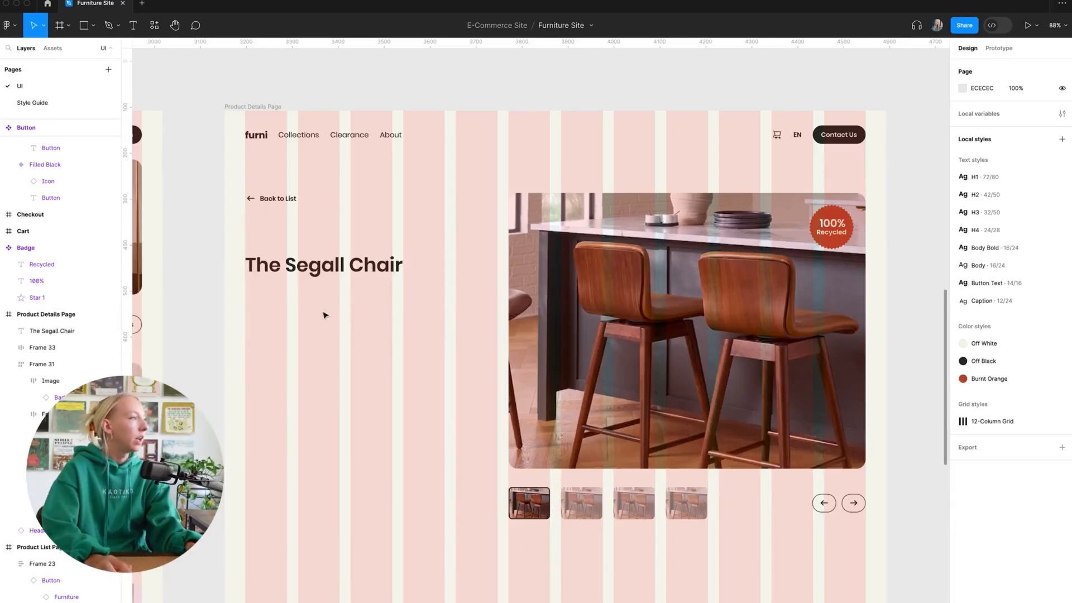
pyautogui.click(334, 272)
pyautogui.moveTo(334, 272); pyautogui.dragTo(335, 306)
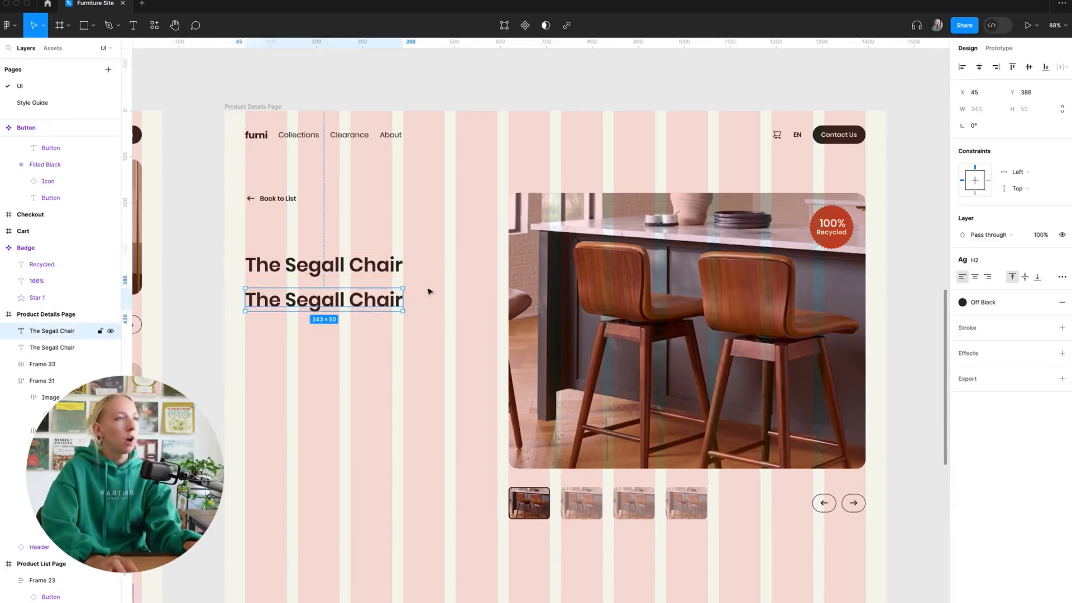
pyautogui.click(976, 260)
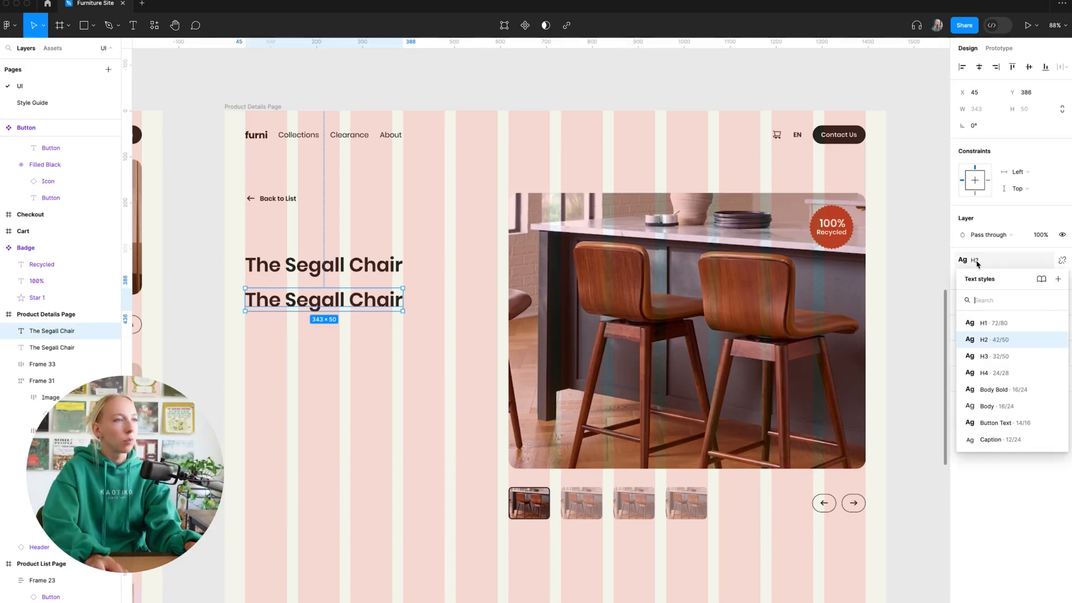
pyautogui.click(993, 407)
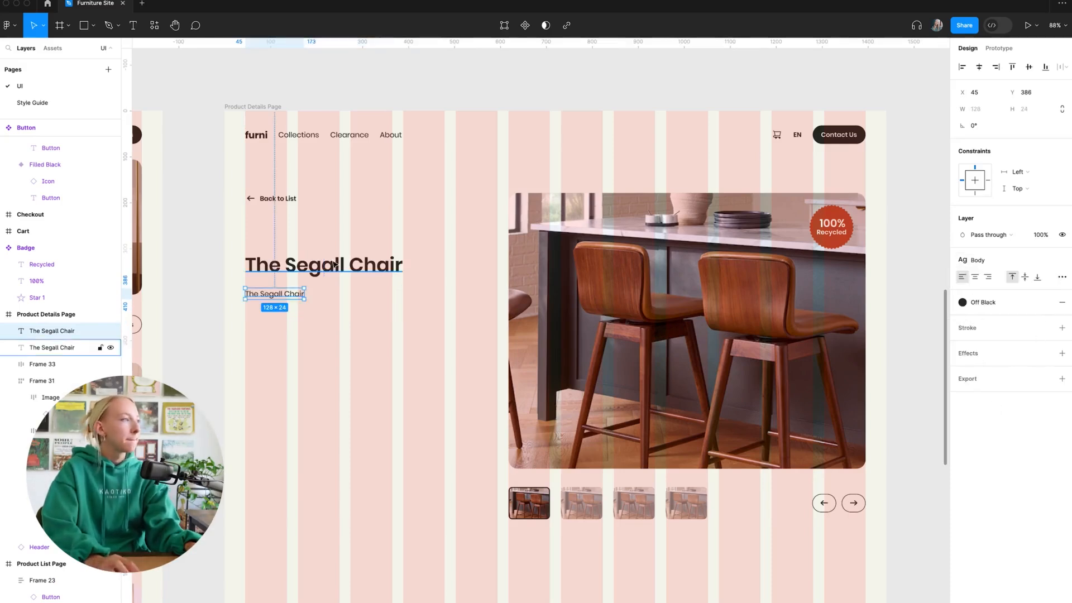
pyautogui.moveTo(307, 294); pyautogui.dragTo(448, 302)
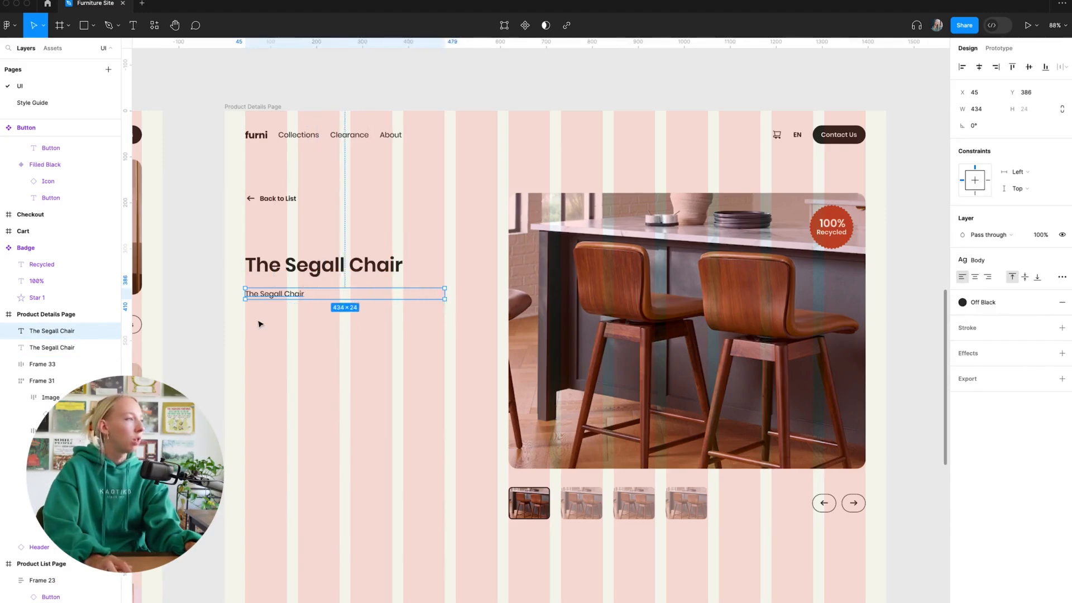
# Replace the copied text with the product description starting "This midcentury modern barstool is the perfect addition to any home bar or kitchen."
pyautogui.doubleClick(280, 294)
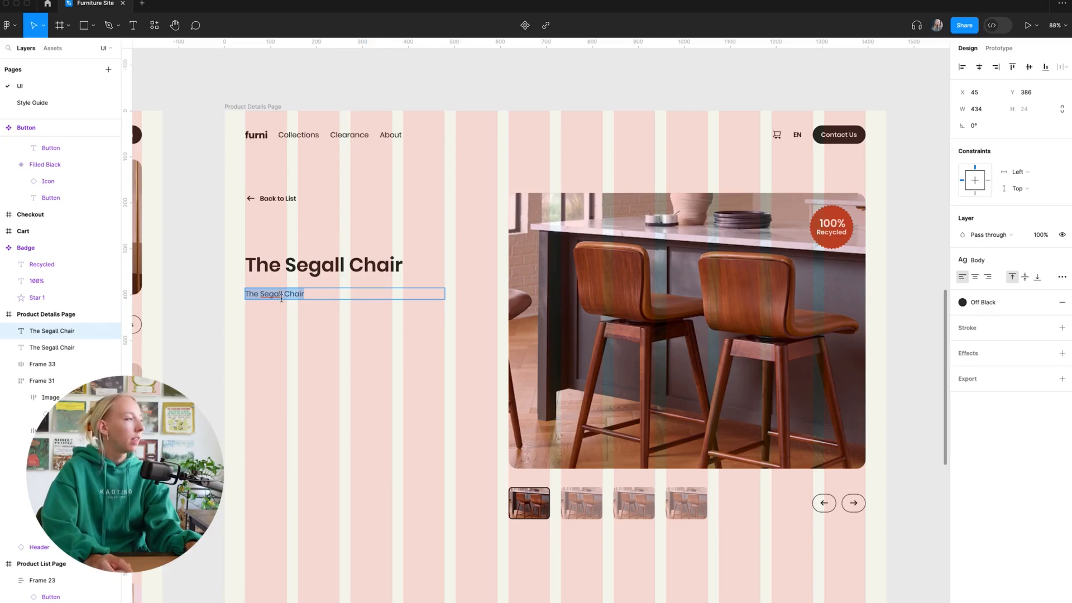
pyautogui.write('This midcentury modern barstool is the perfect addition to any home bar or kitchen. The sleek, curved design is sure to turn heads, while the comfortable upholstered seat and backrest make it perfect for long nights of entertaining.')
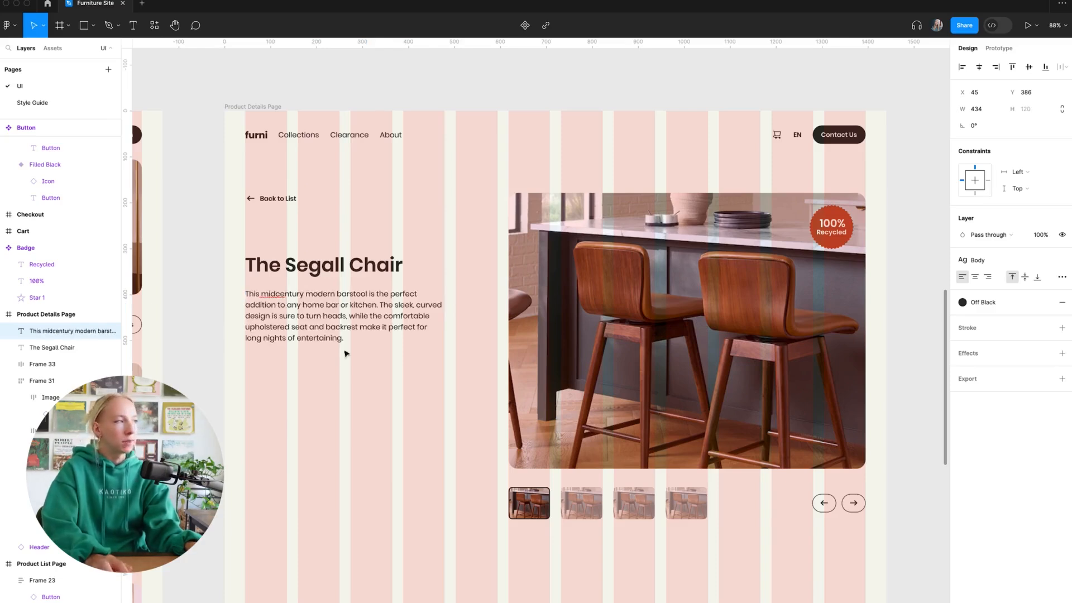
pyautogui.press('Escape')
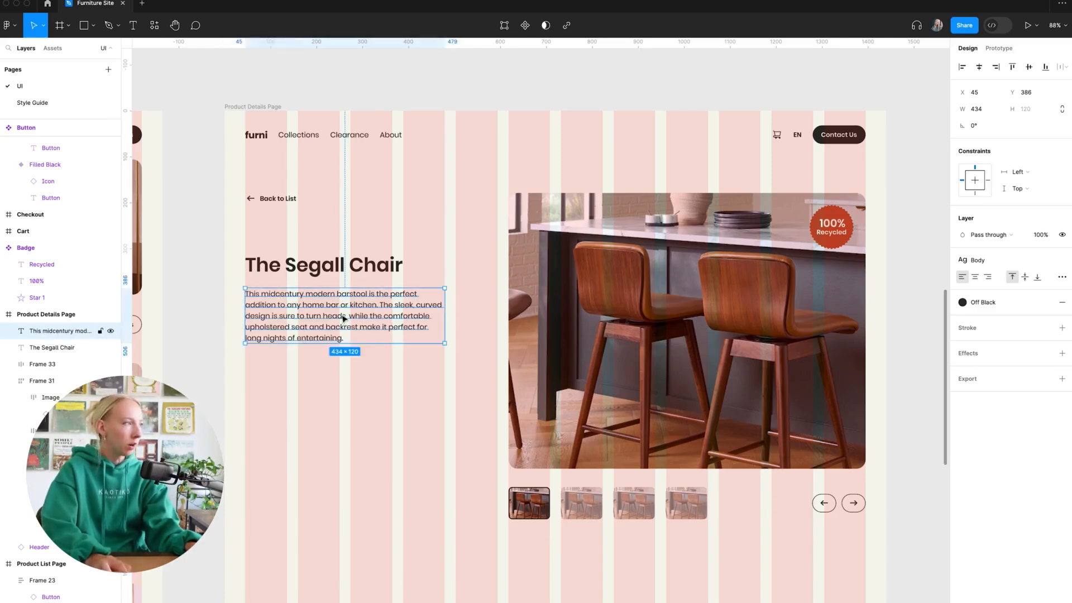
pyautogui.click(345, 367)
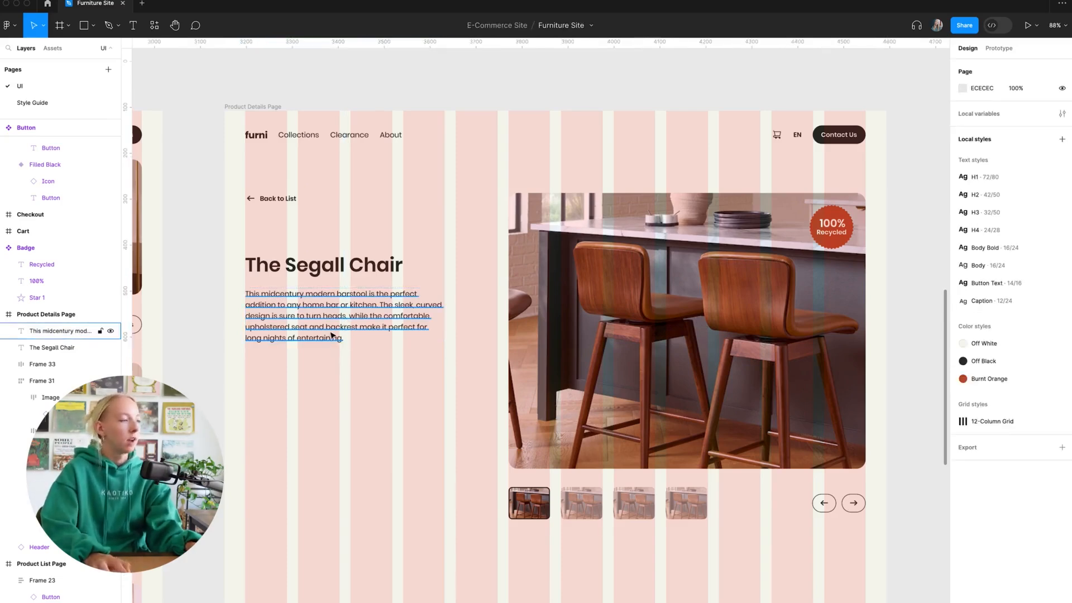
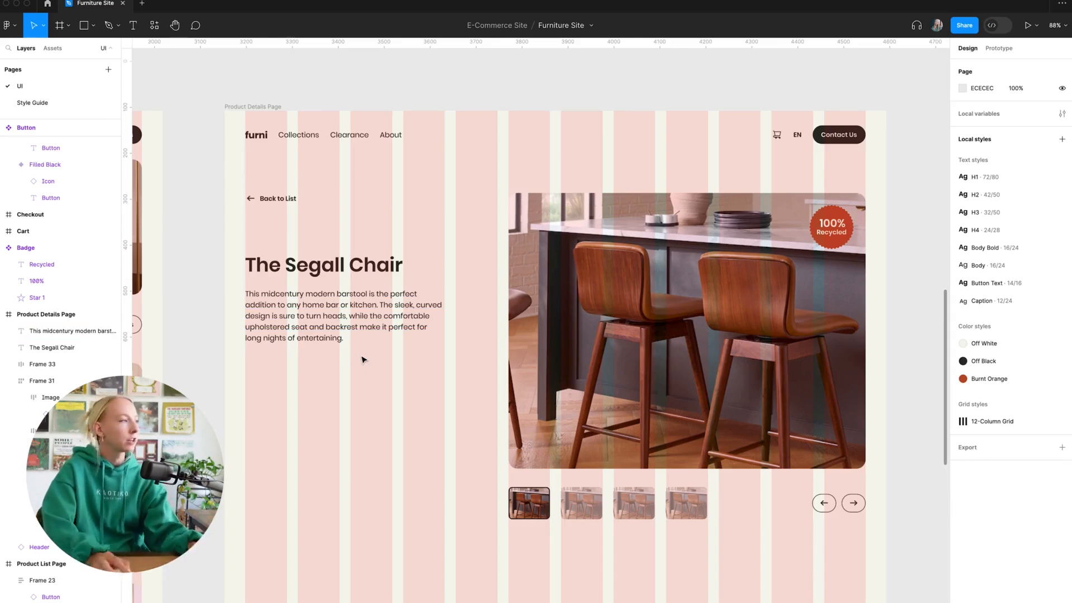
# Fine-tune the vertical position of the product description under "The Segall Chair", checking the gap between the two texts
pyautogui.click(346, 324)
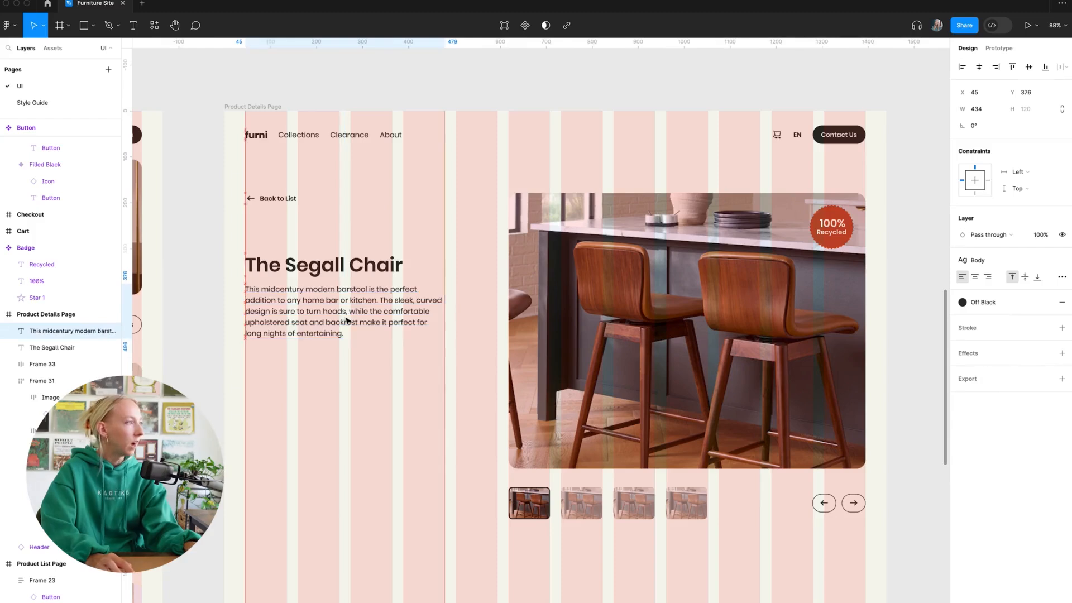
pyautogui.press('alt')
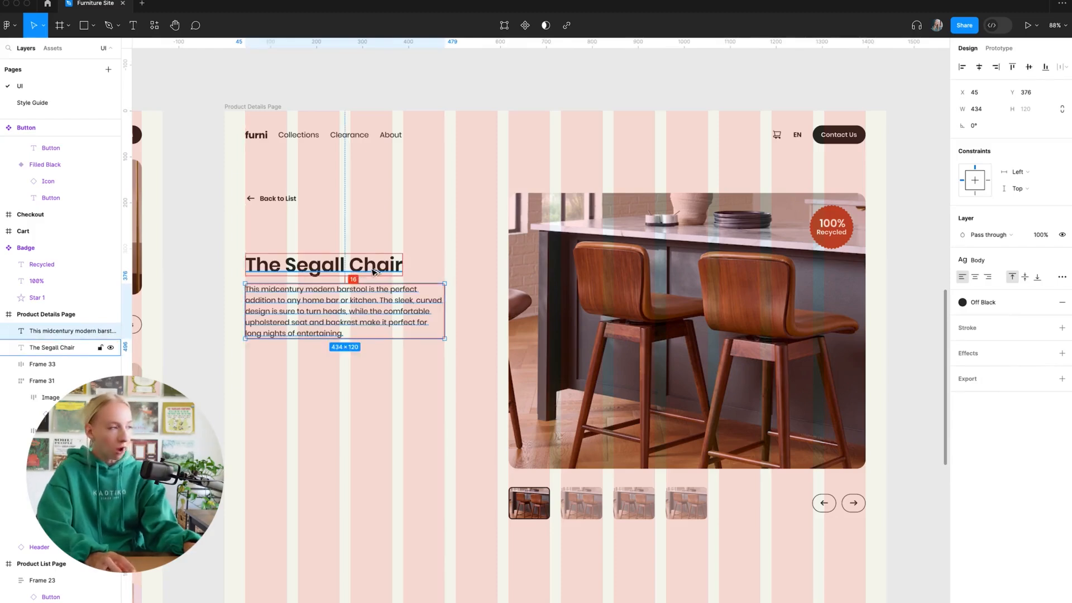
pyautogui.click(375, 396)
pyautogui.click(381, 333)
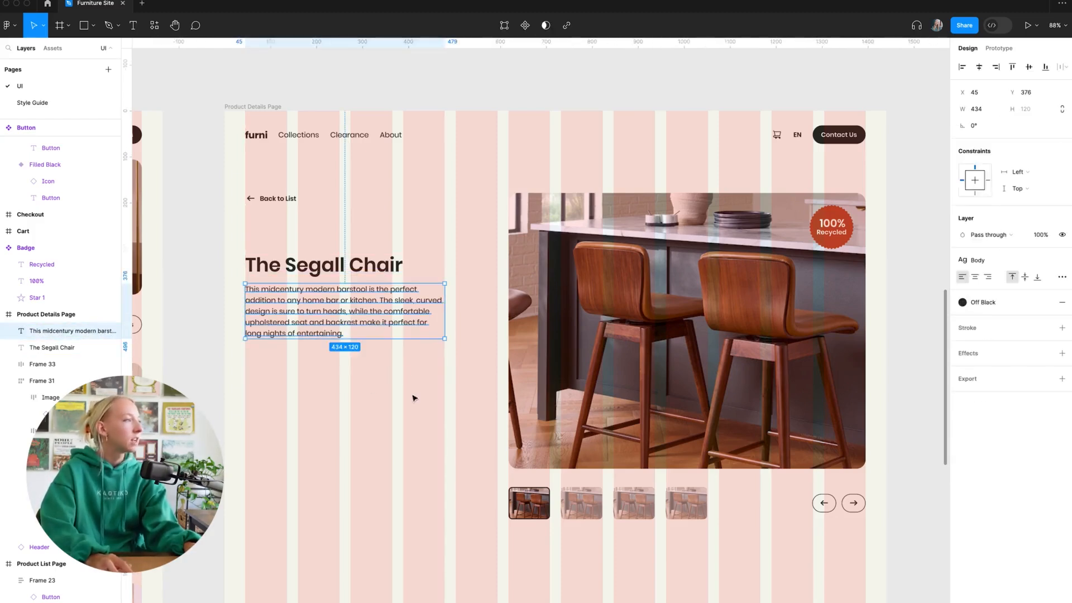
pyautogui.click(386, 366)
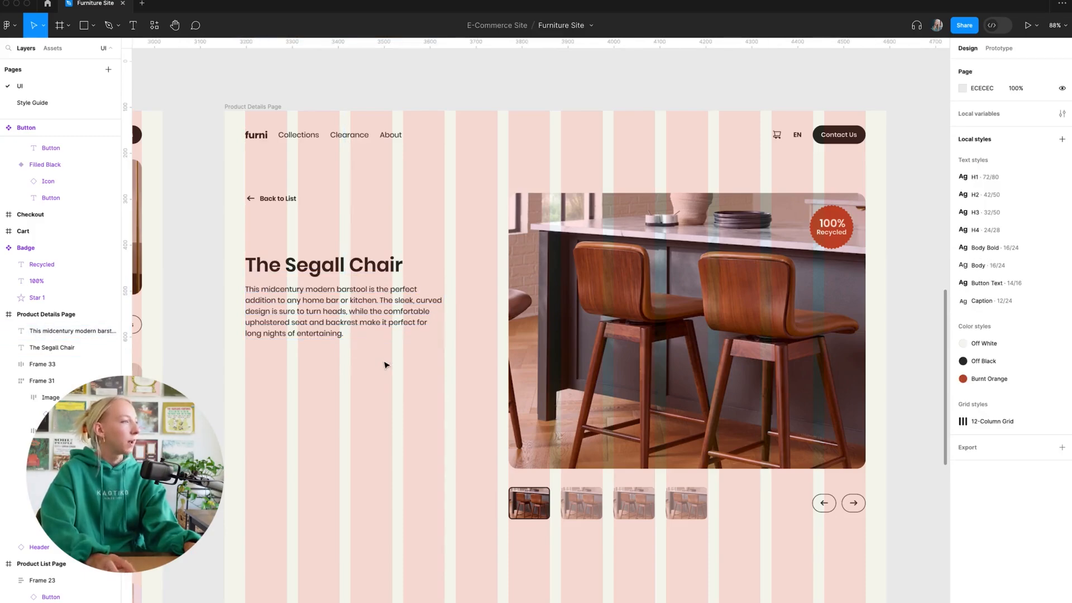
pyautogui.click(370, 317)
pyautogui.click(407, 383)
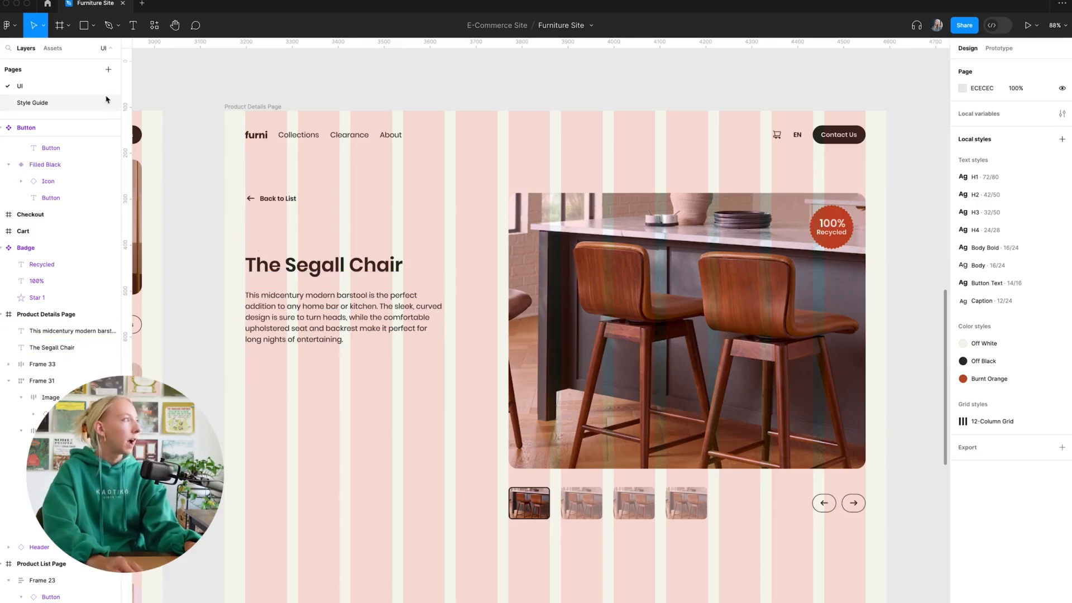
# Place an instance of the Button component below the description, aligned with the first grid column at X 45, Y 637
pyautogui.click(53, 48)
pyautogui.moveTo(92, 167); pyautogui.dragTo(339, 438)
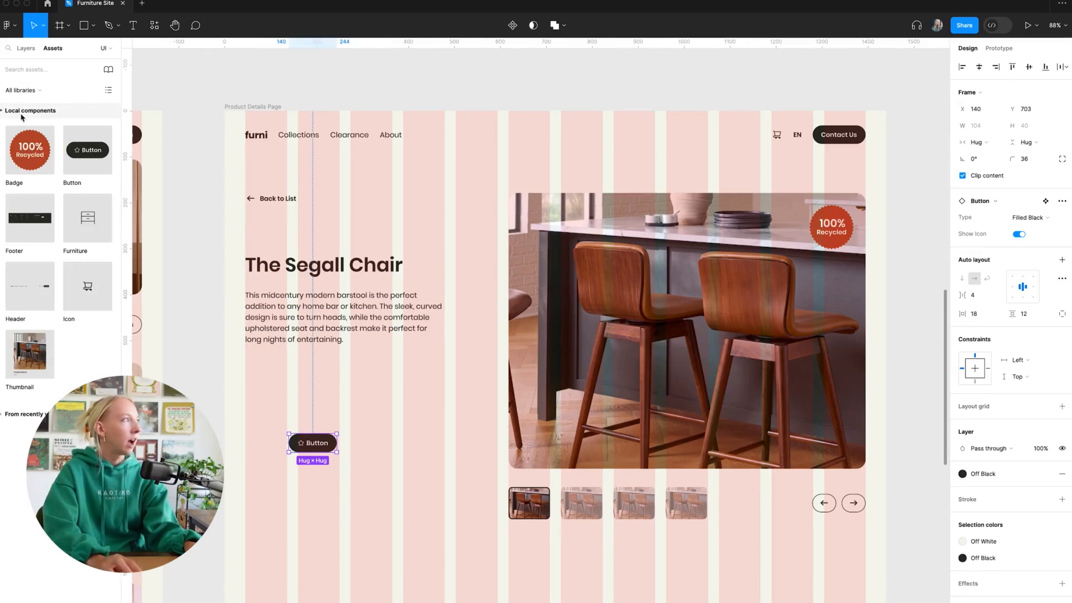
pyautogui.click(26, 48)
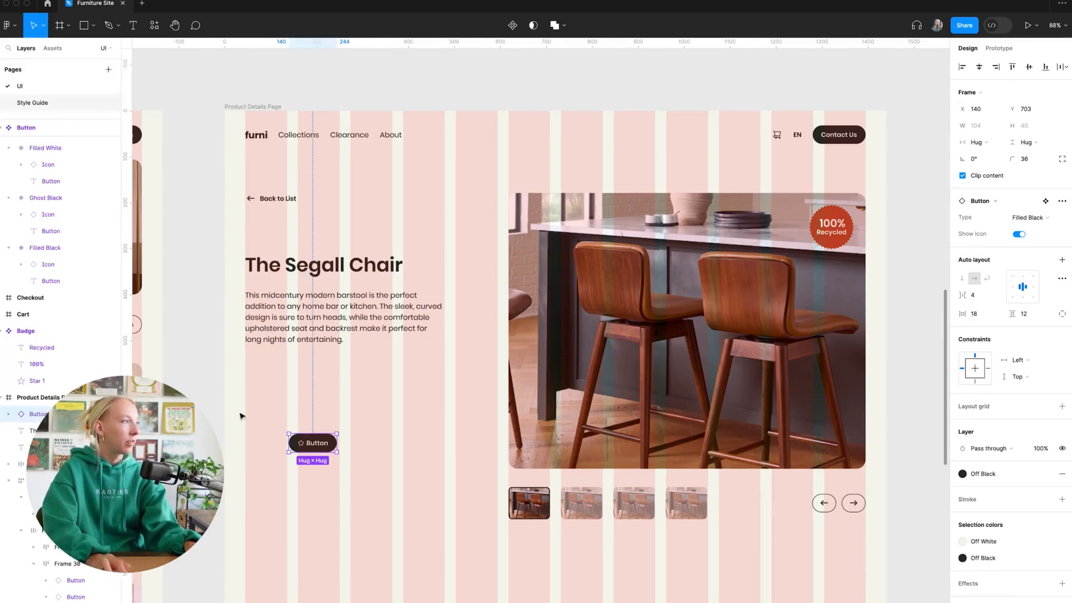
pyautogui.moveTo(326, 447); pyautogui.dragTo(284, 416)
# Duplicate the product description, replace the copy's text with "Color" and position it just below the description at Y 522
pyautogui.moveTo(308, 336); pyautogui.dragTo(308, 384)
pyautogui.press('Return')
pyautogui.write('Color')
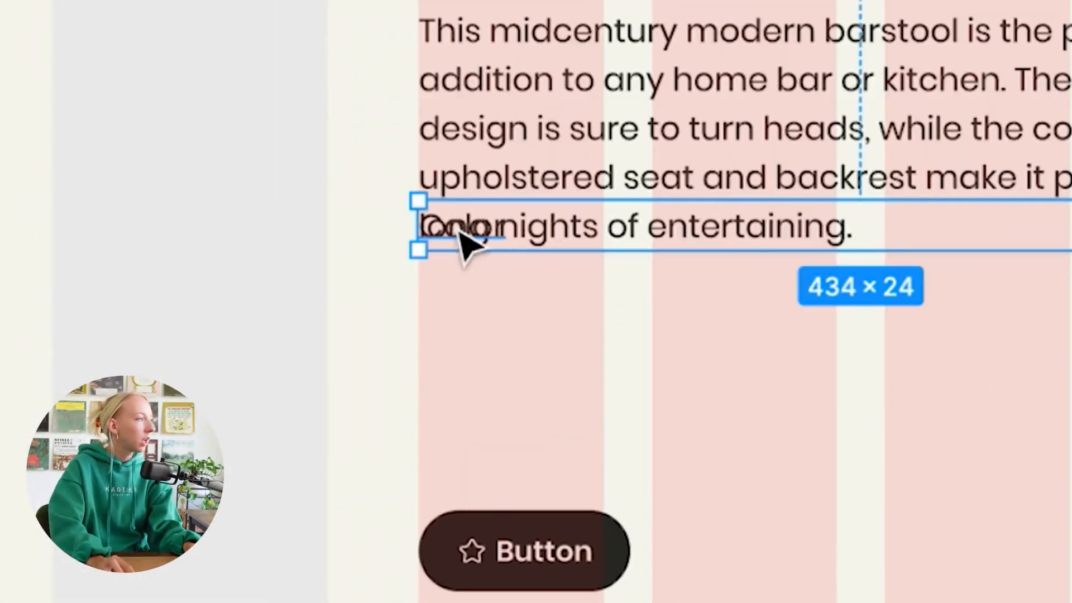
pyautogui.moveTo(458, 231); pyautogui.dragTo(458, 314)
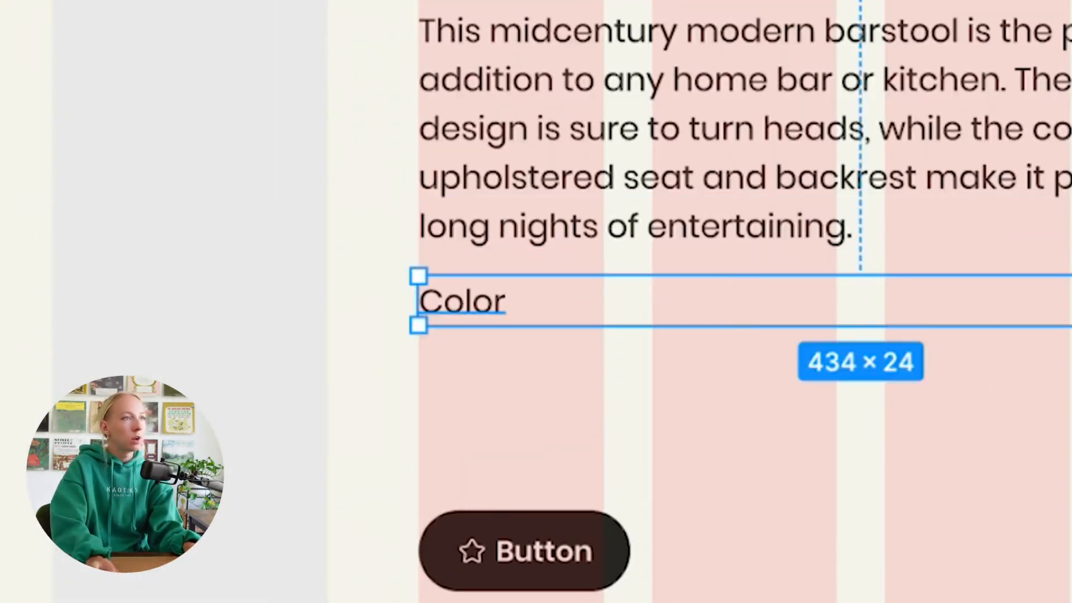
# Apply the Button Text style to the "Color" label and move it slightly lower, keeping it at the first grid column's edge
pyautogui.click(986, 263)
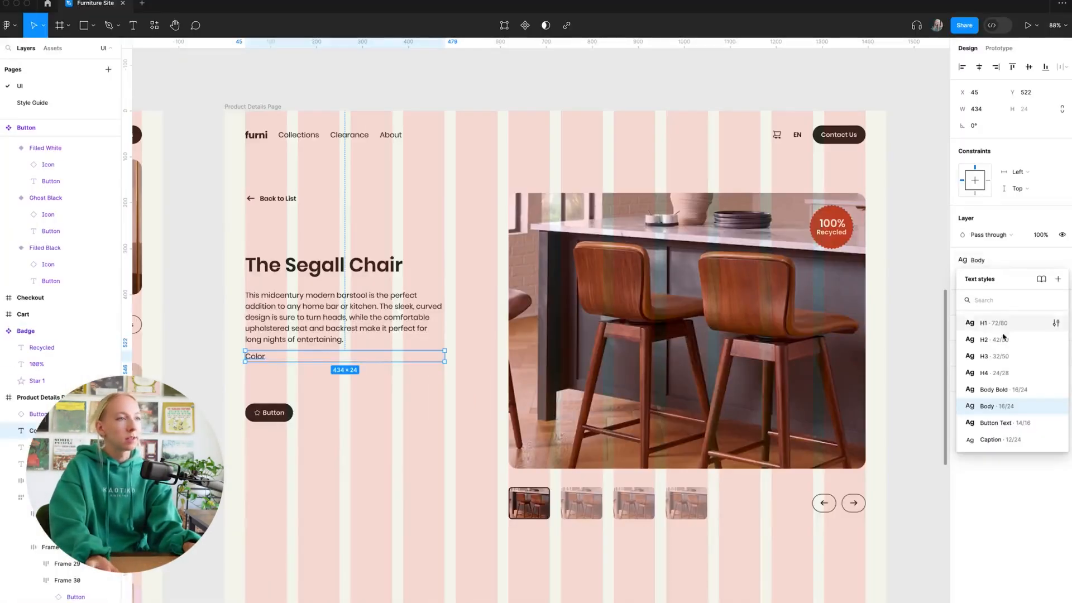
pyautogui.click(1005, 422)
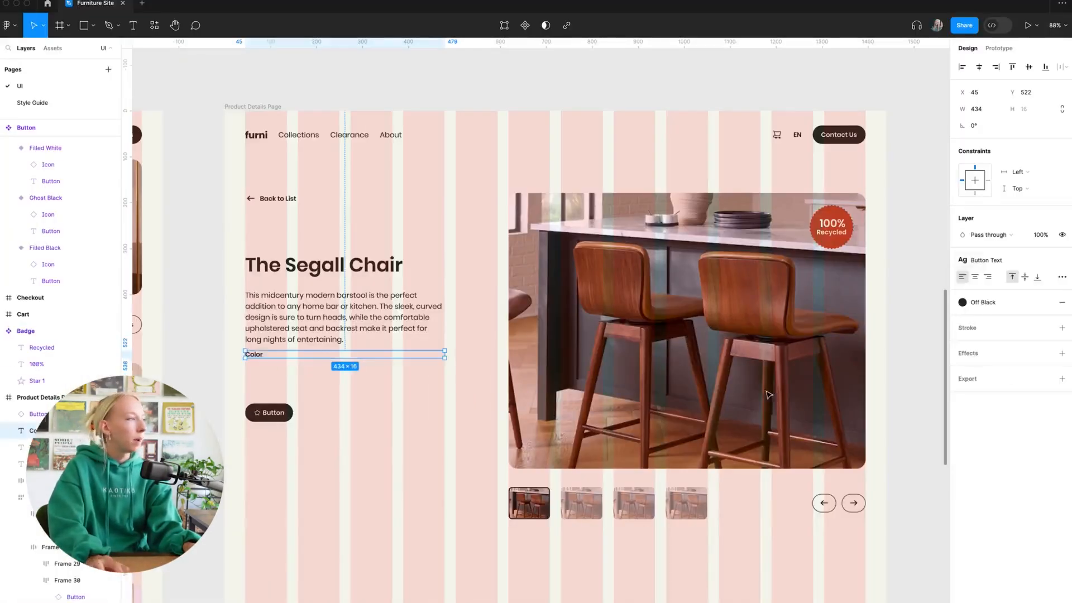
pyautogui.moveTo(265, 359); pyautogui.dragTo(259, 365)
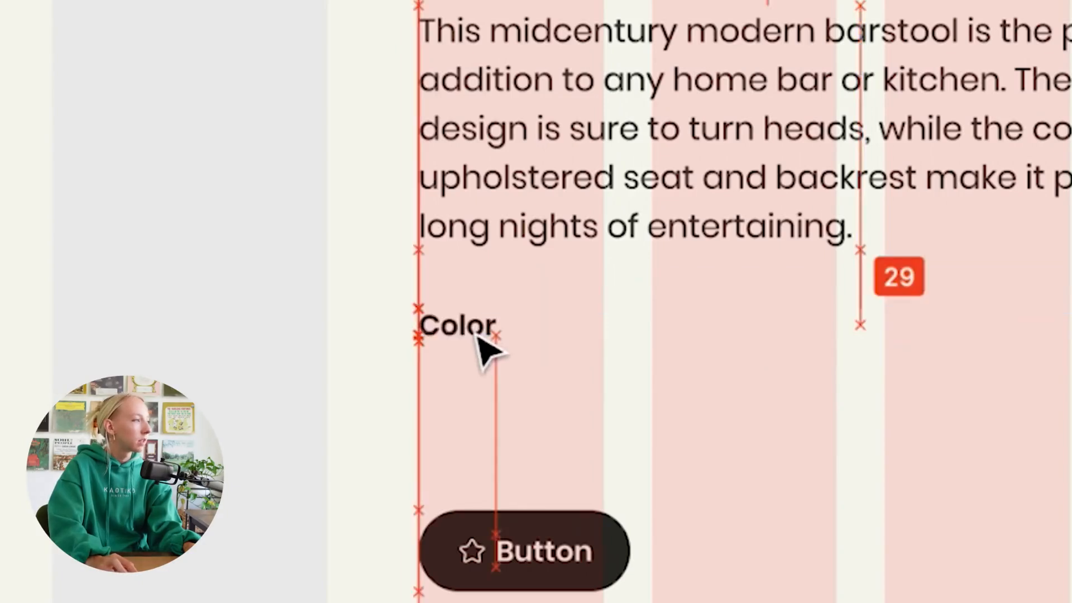
pyautogui.moveTo(478, 337); pyautogui.dragTo(478, 338)
# Add a colon to the end of the label so it reads "Color:"
pyautogui.press('Return')
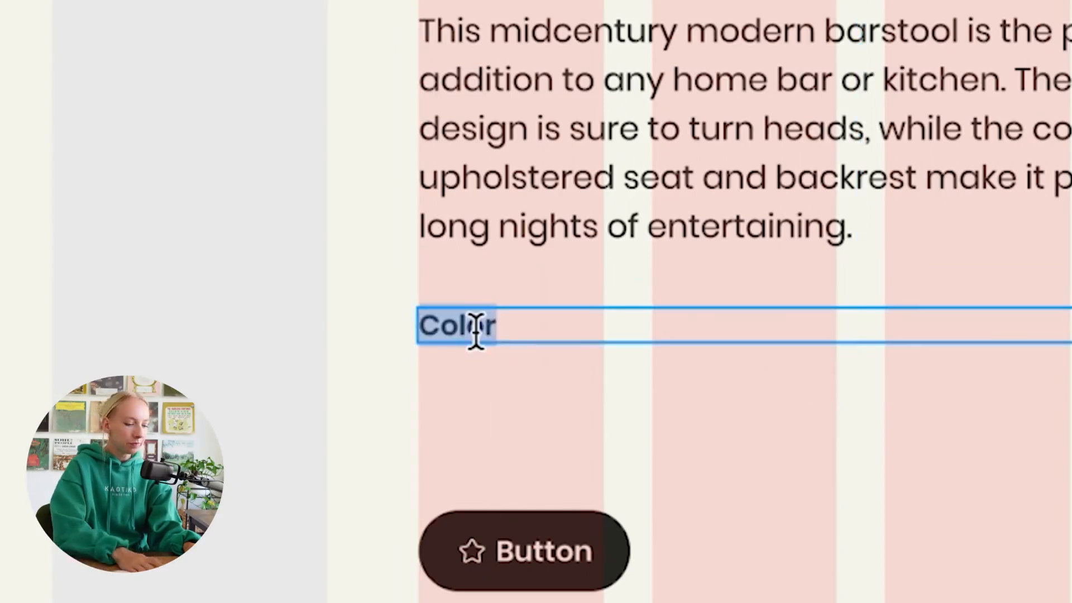
pyautogui.press('Right')
pyautogui.write(':')
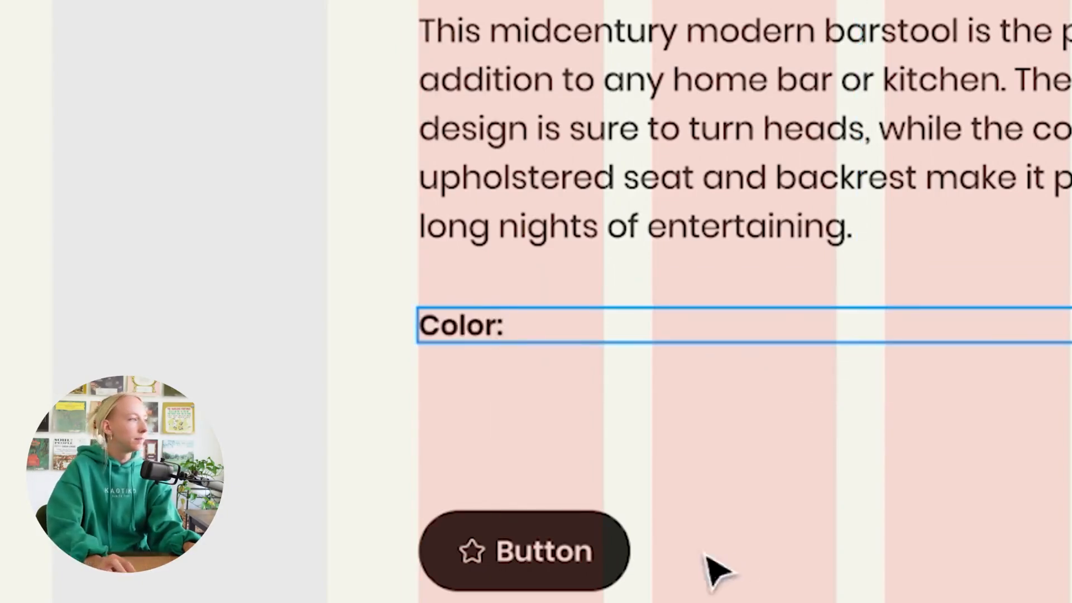
pyautogui.press('Escape')
# Duplicate the "Color:" label directly below itself and change the copy's text to "Qty:"
pyautogui.moveTo(495, 333); pyautogui.dragTo(474, 416)
pyautogui.doubleClick(488, 401)
pyautogui.write('Qty:')
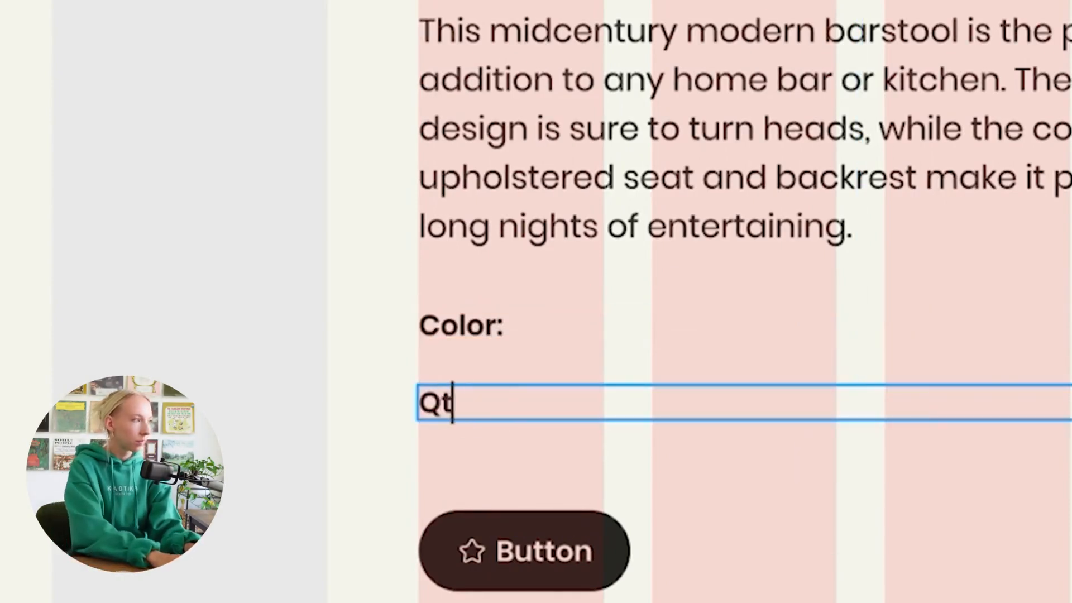
pyautogui.press('Escape')
pyautogui.press('Escape')
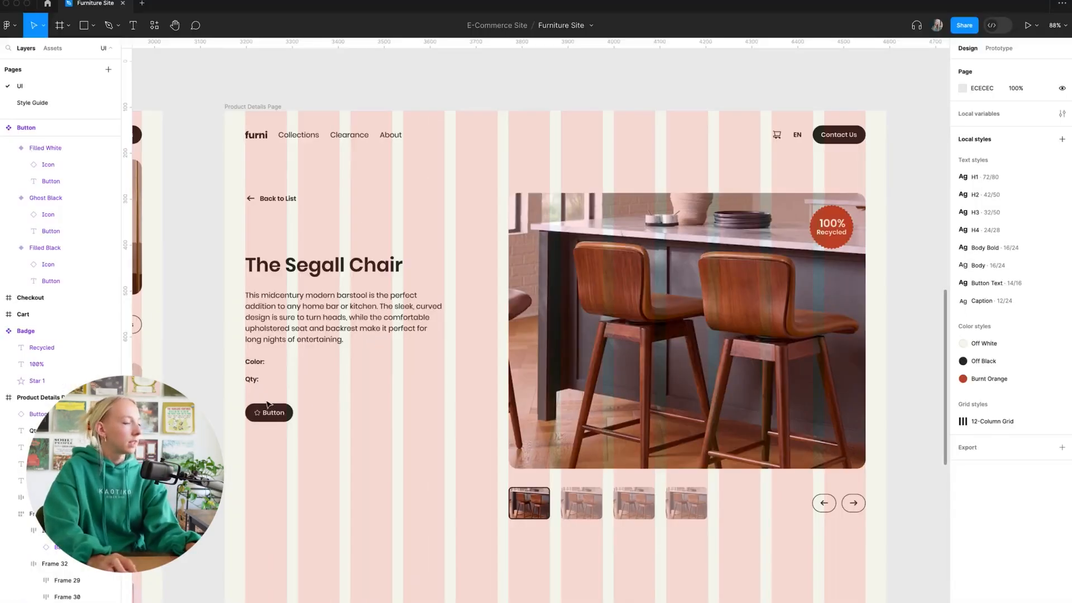
pyautogui.click(567, 566)
# Hide the star icon on the button instance below the "Qty:" label
pyautogui.click(281, 415)
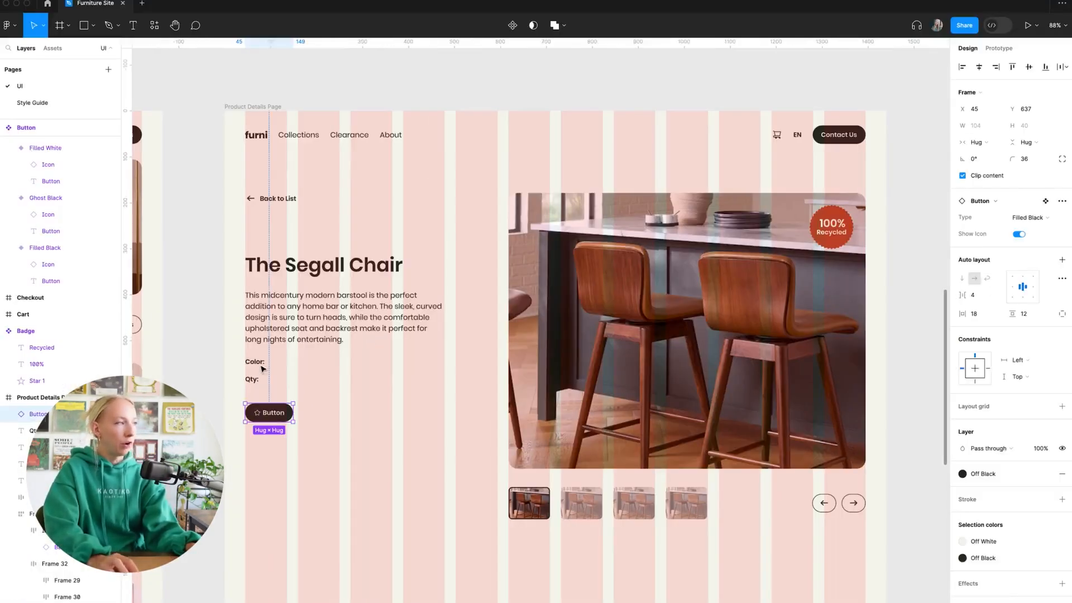
pyautogui.scroll(5, 282, 385)
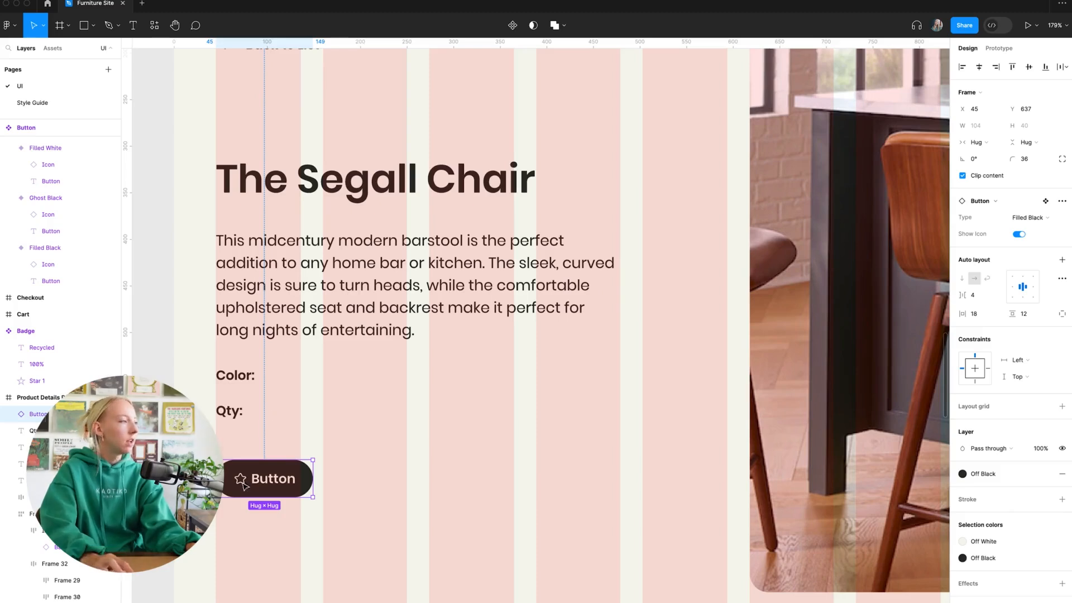
pyautogui.click(1019, 234)
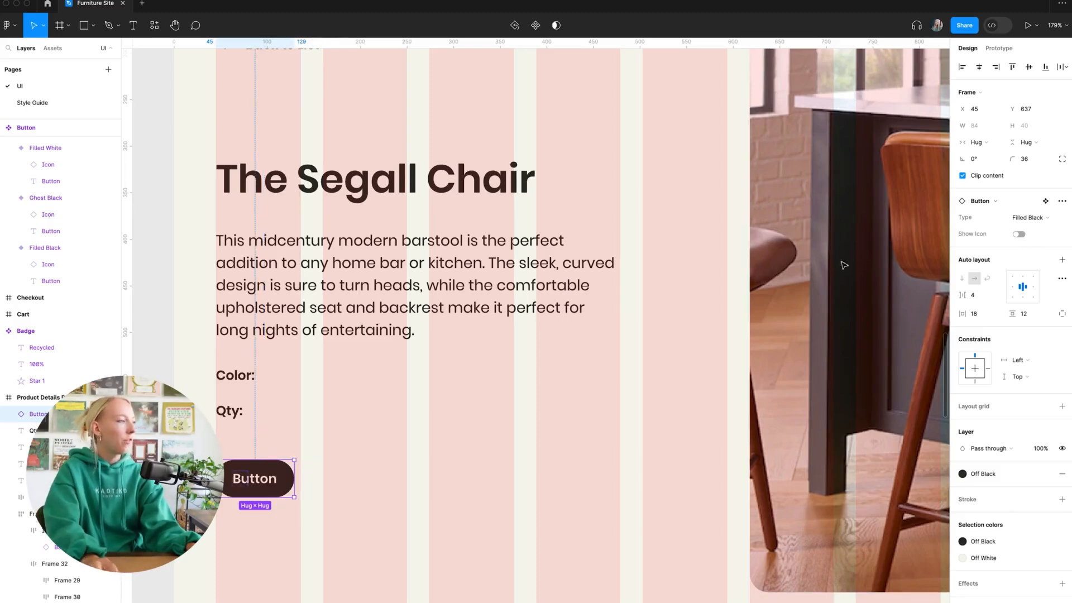
# Change the button's text to "Add to Cart • $499"
pyautogui.doubleClick(273, 483)
pyautogui.doubleClick(259, 486)
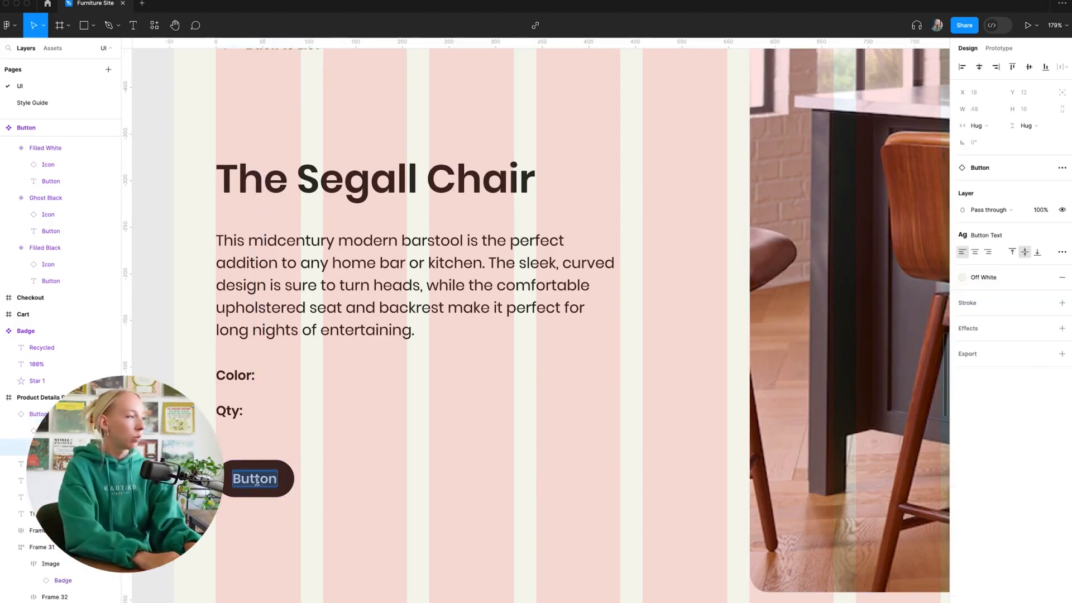
pyautogui.write('Add to Cart')
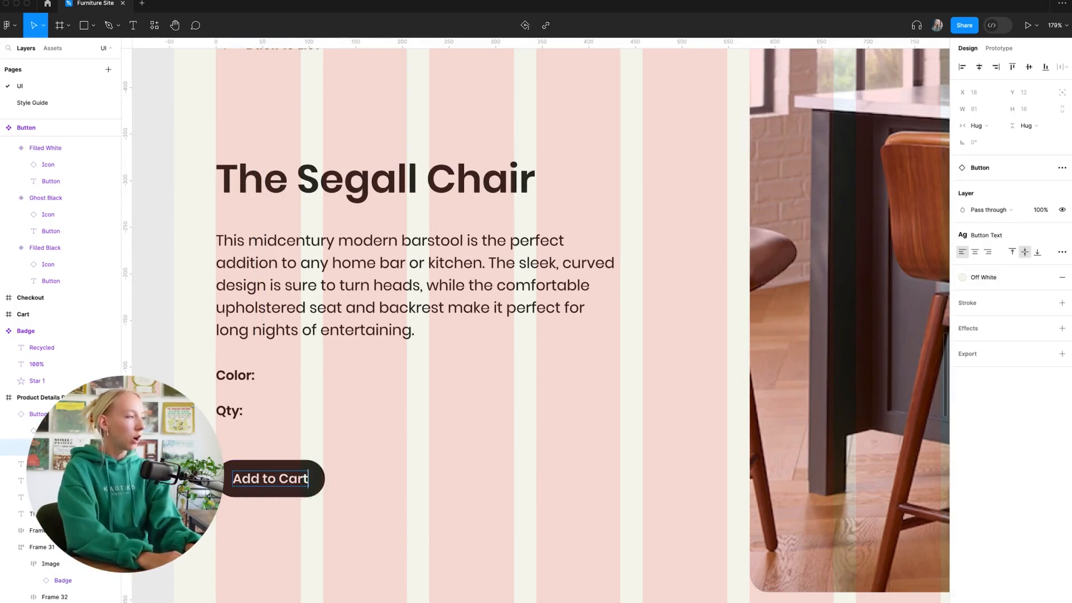
pyautogui.write(' •')
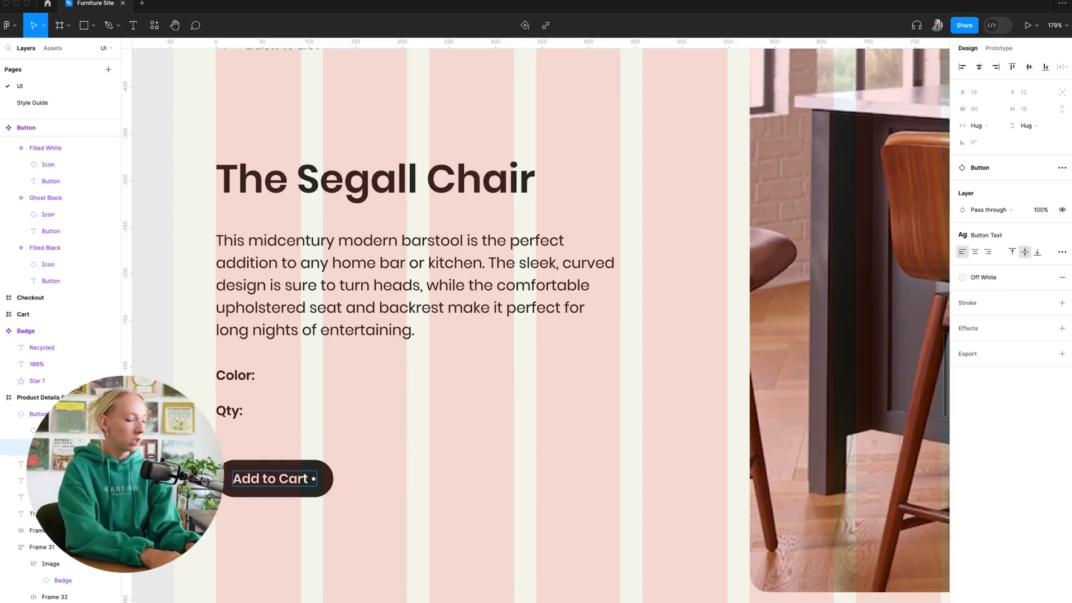
pyautogui.write(' $49')
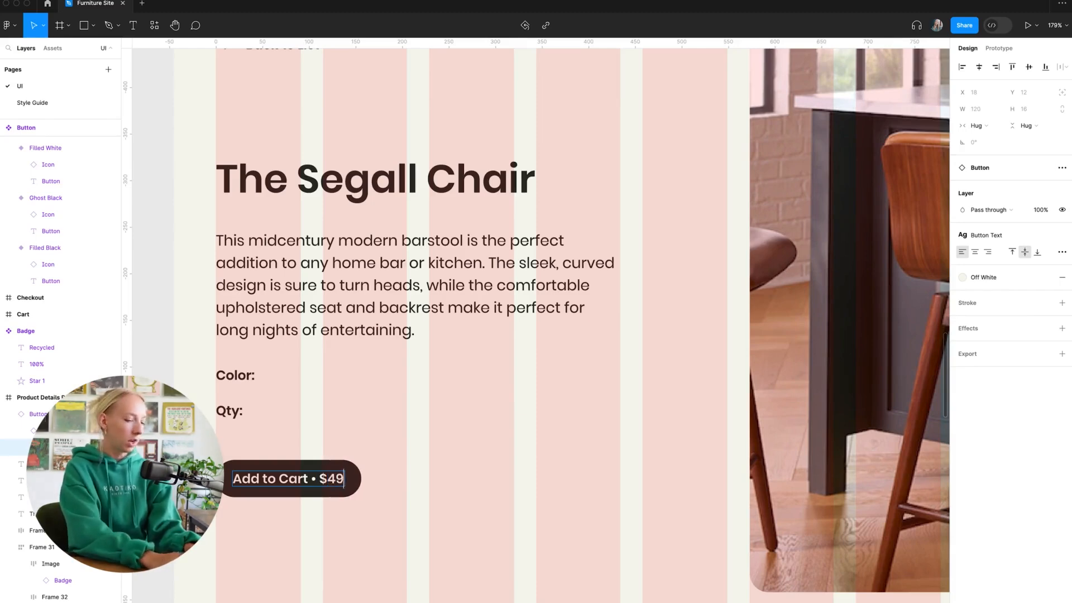
pyautogui.write('9')
pyautogui.click(300, 552)
# Nudge the "Add to Cart • $499" button slightly upward, closer to the "Qty:" label
pyautogui.scroll(-3, 313, 552)
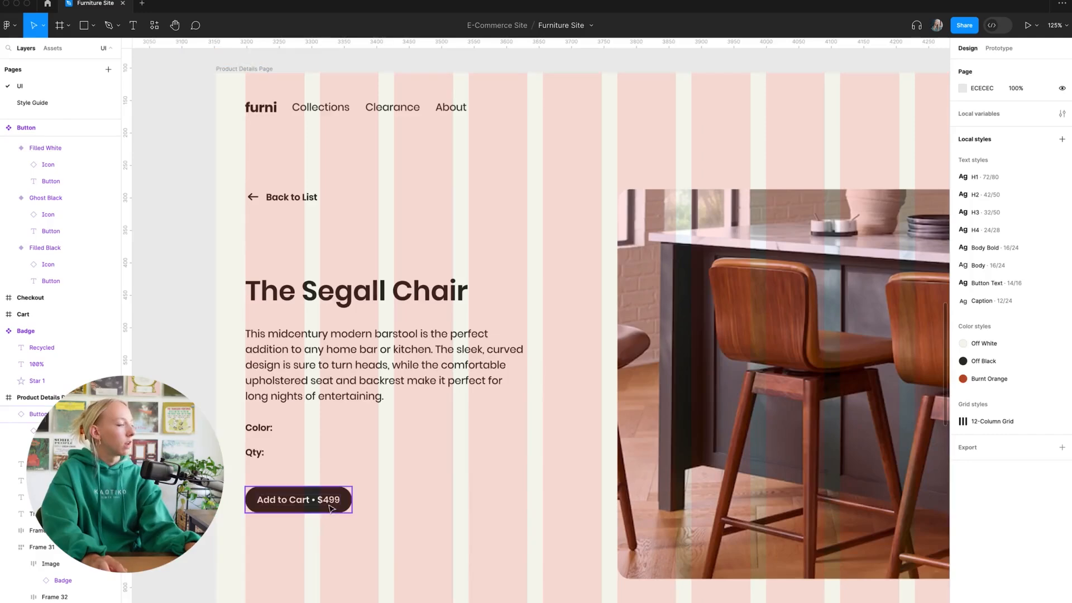
pyautogui.click(331, 508)
pyautogui.click(404, 493)
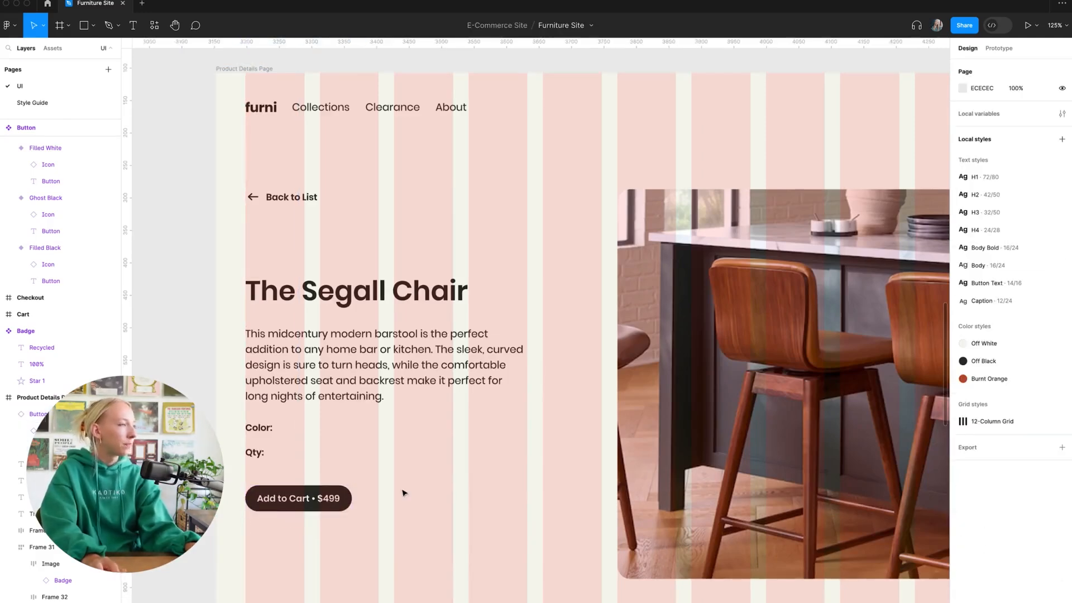
# Nudge the "Qty:" label slightly down and draw a frame about 92 × 33 beside the "Color:" label
pyautogui.moveTo(259, 458); pyautogui.dragTo(261, 465)
pyautogui.click(399, 413)
pyautogui.scroll(4, 287, 435)
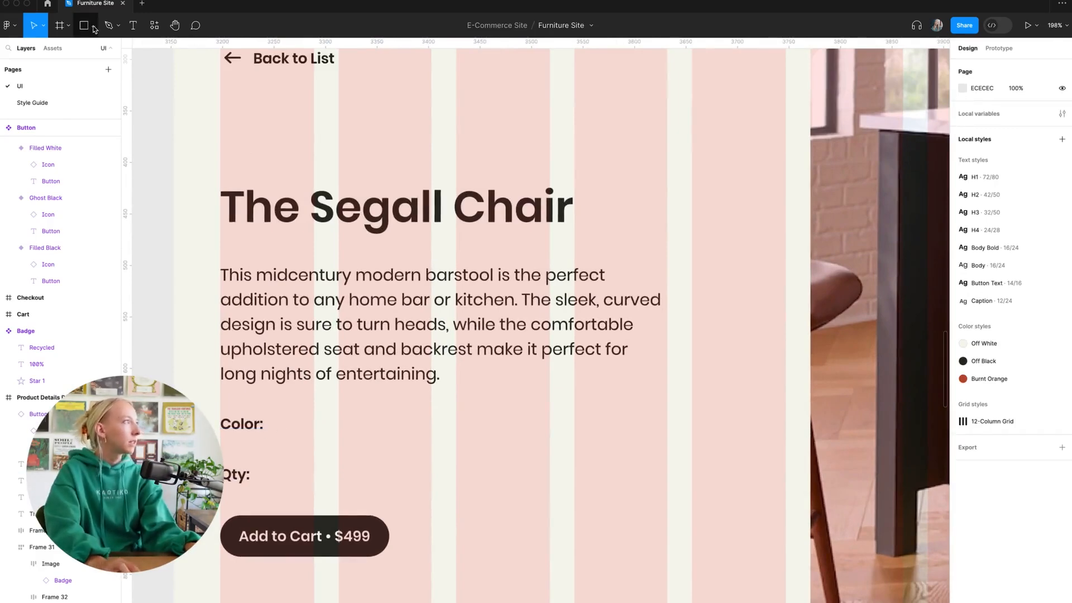
pyautogui.press('t')
pyautogui.scroll(3, 279, 416)
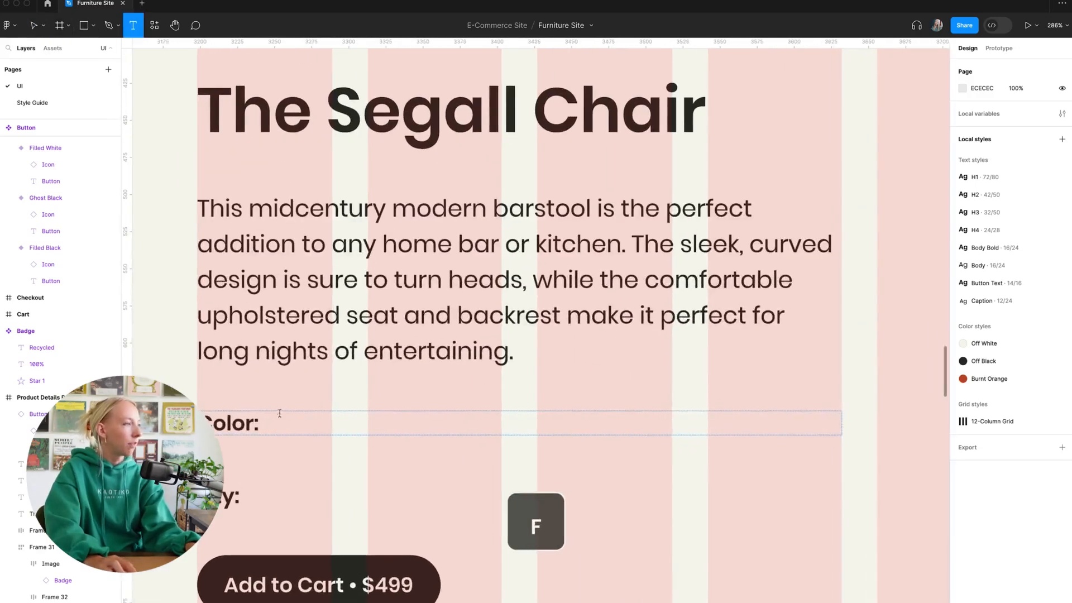
pyautogui.press('f')
pyautogui.moveTo(281, 399); pyautogui.dragTo(418, 449)
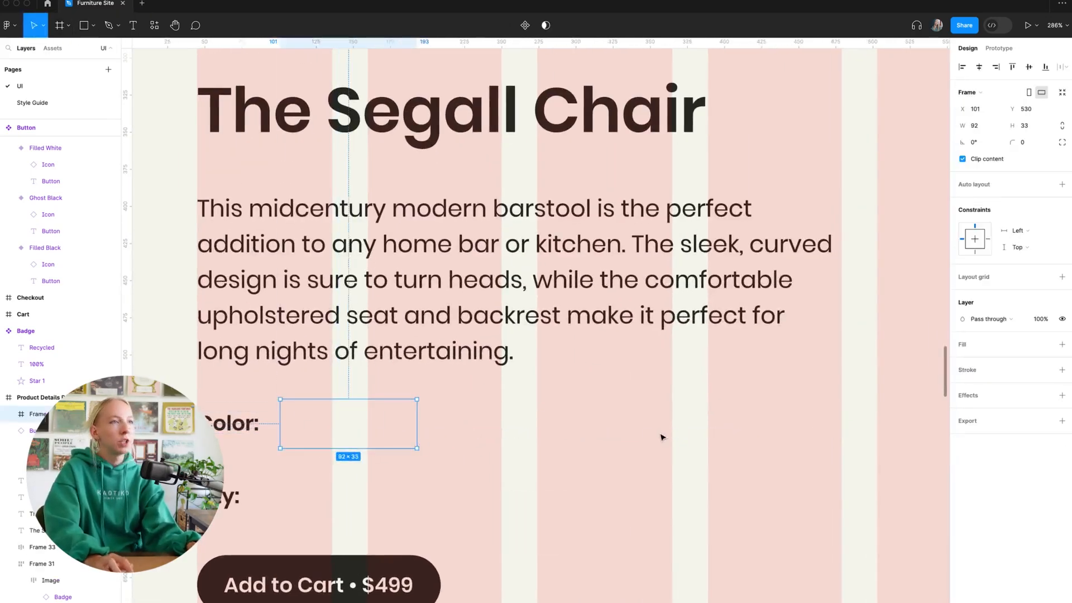
# Give the frame beside the "Color:" label a solid sage-green fill, 87A07B
pyautogui.hscroll(-2, 664, 432)
pyautogui.click(1062, 345)
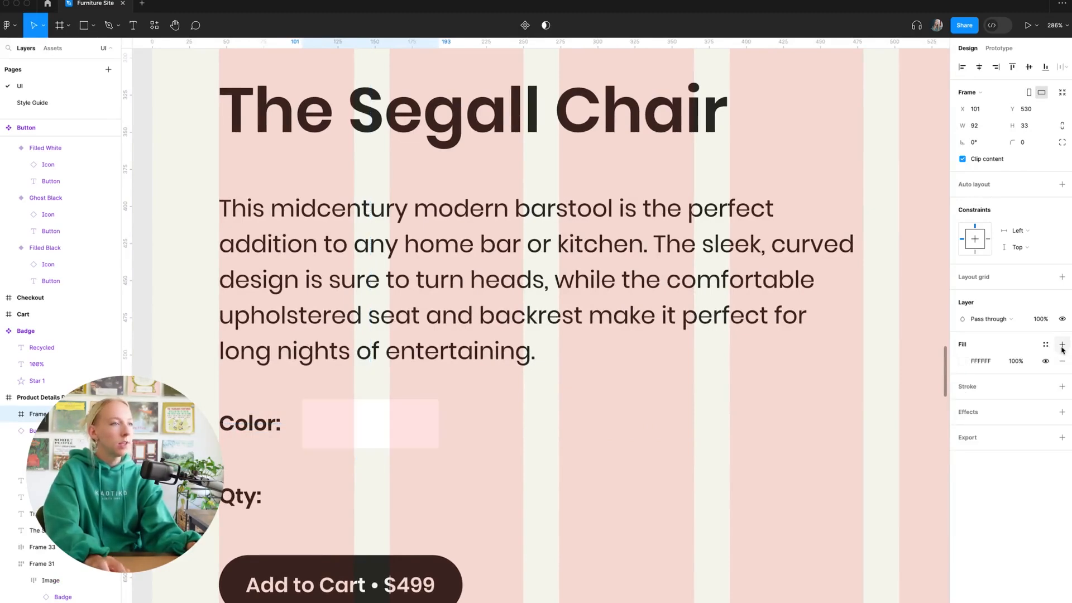
pyautogui.click(968, 361)
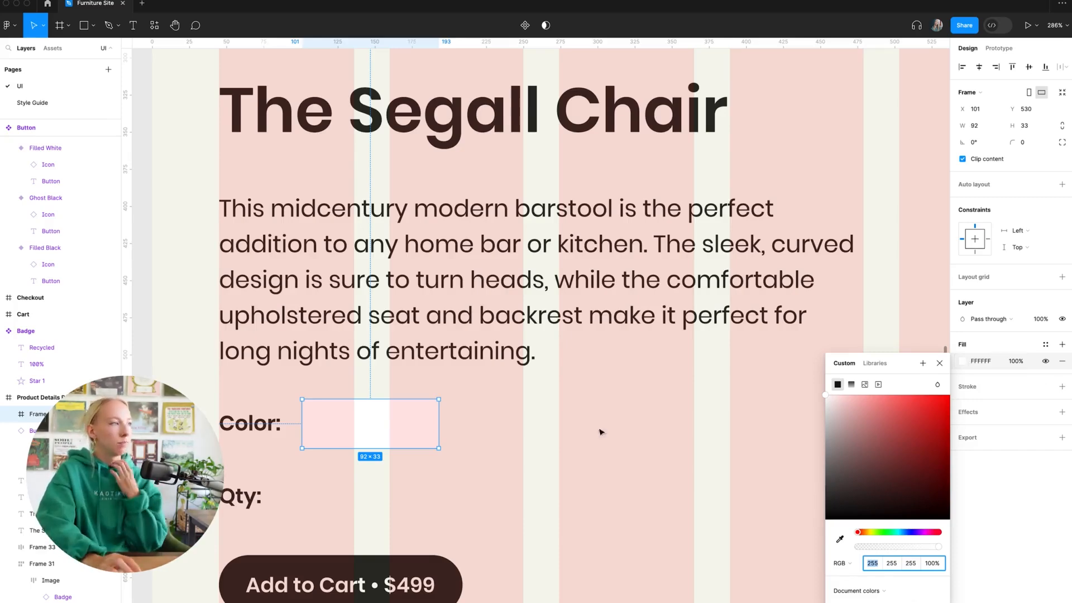
pyautogui.click(881, 532)
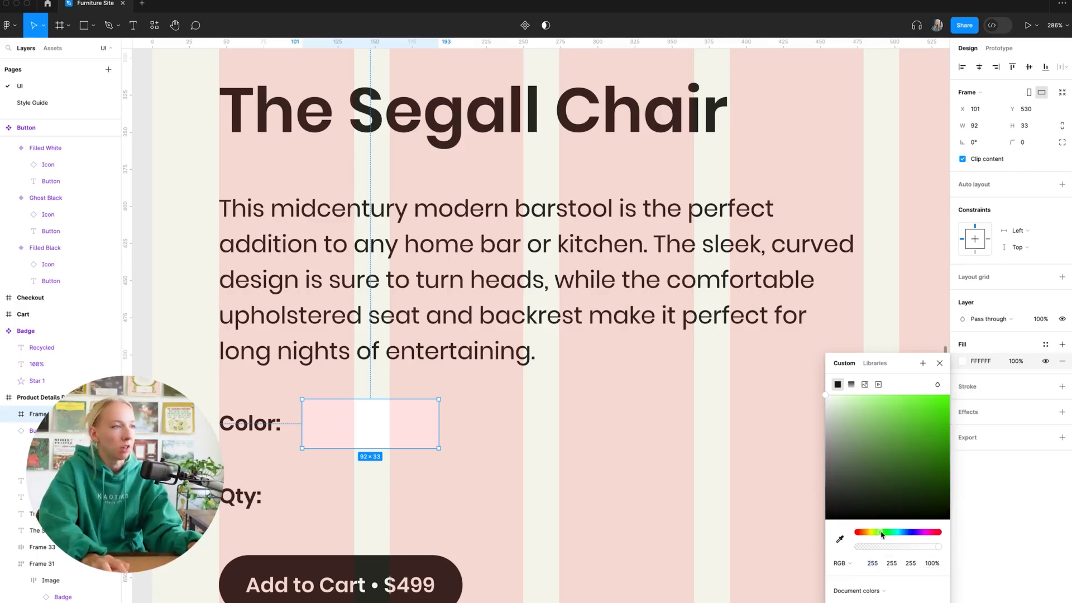
pyautogui.click(877, 425)
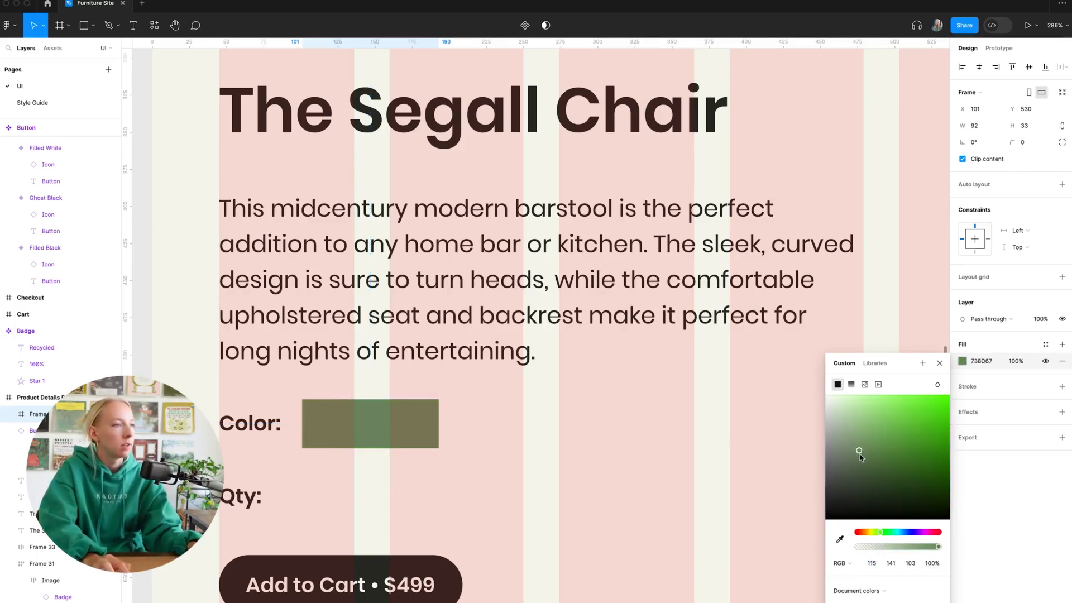
pyautogui.moveTo(860, 455); pyautogui.dragTo(855, 445)
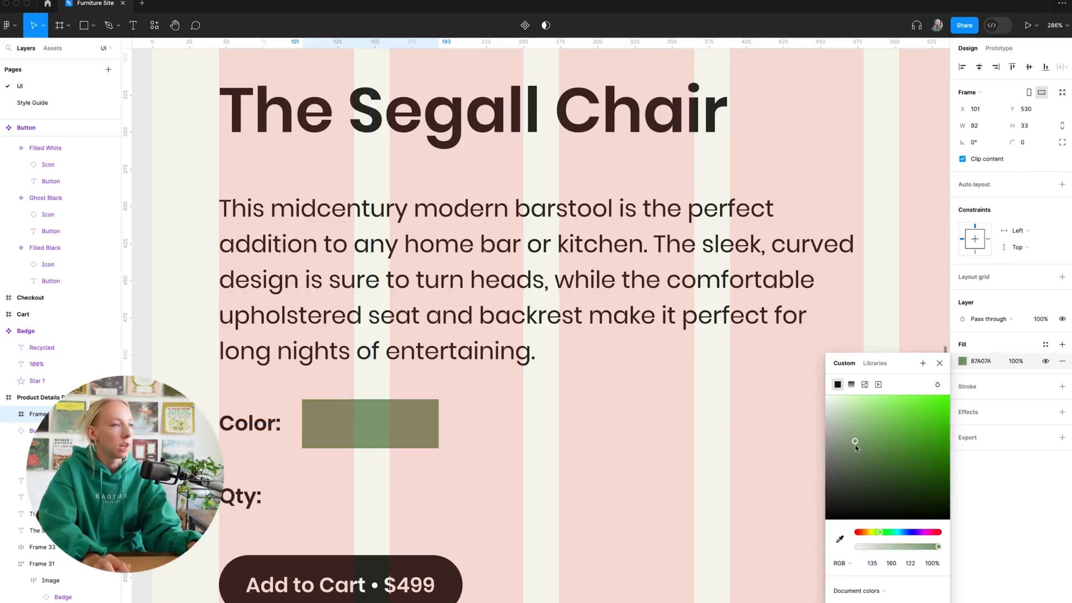
pyautogui.click(491, 466)
# Round the green frame into a pill with a corner radius of 51
pyautogui.click(429, 437)
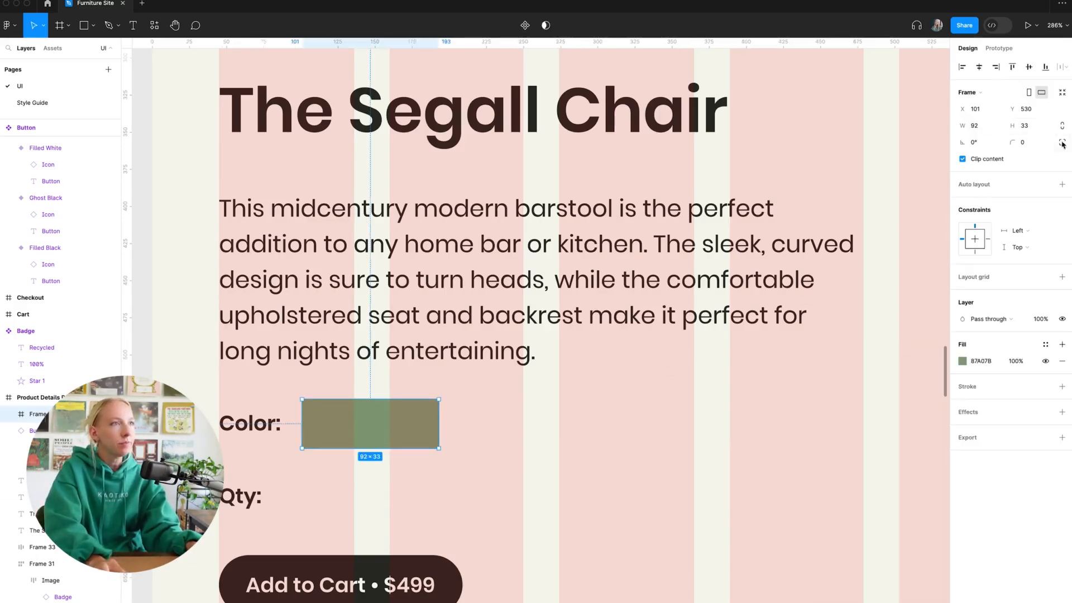
pyautogui.moveTo(1015, 142); pyautogui.dragTo(373, 173)
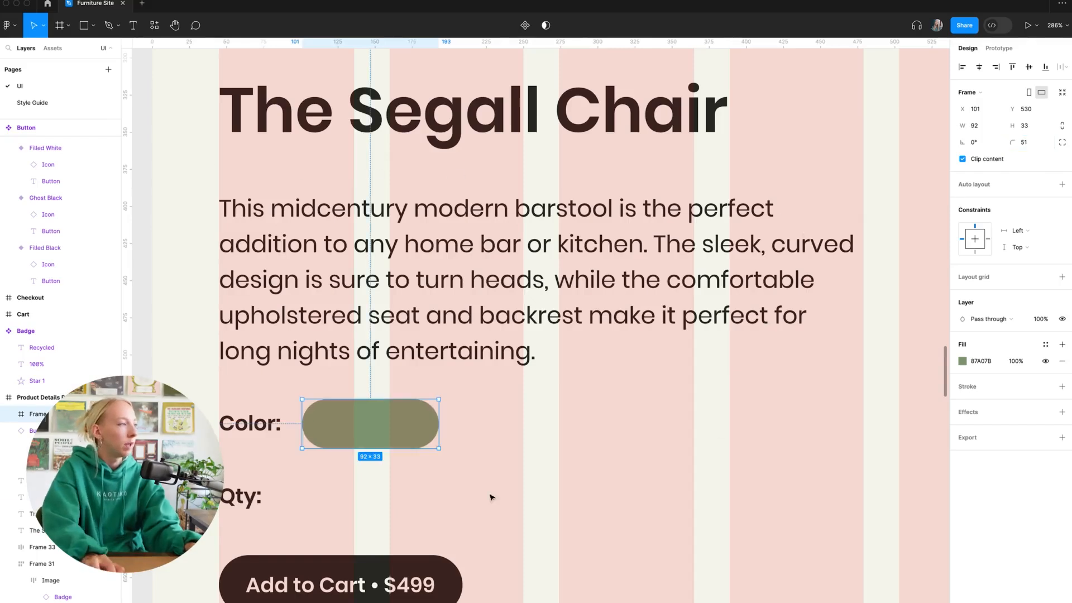
pyautogui.click(461, 478)
# Duplicate the "Color:" label onto the green pill, bring the copy to the front, and set its resizing to auto width
pyautogui.moveTo(258, 425); pyautogui.dragTo(375, 433)
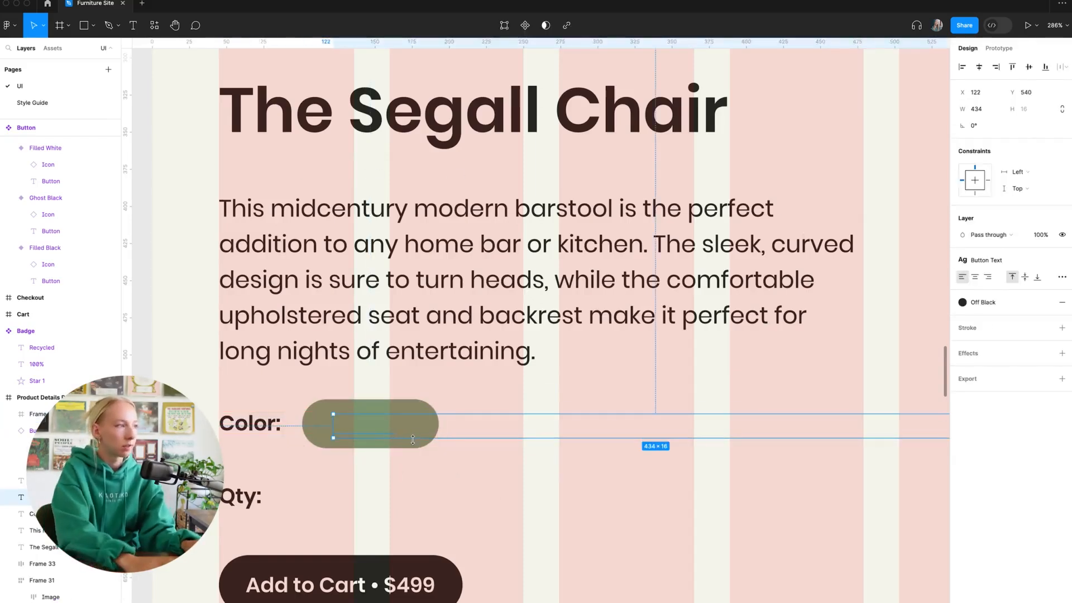
pyautogui.press('super+alt+bracketright')
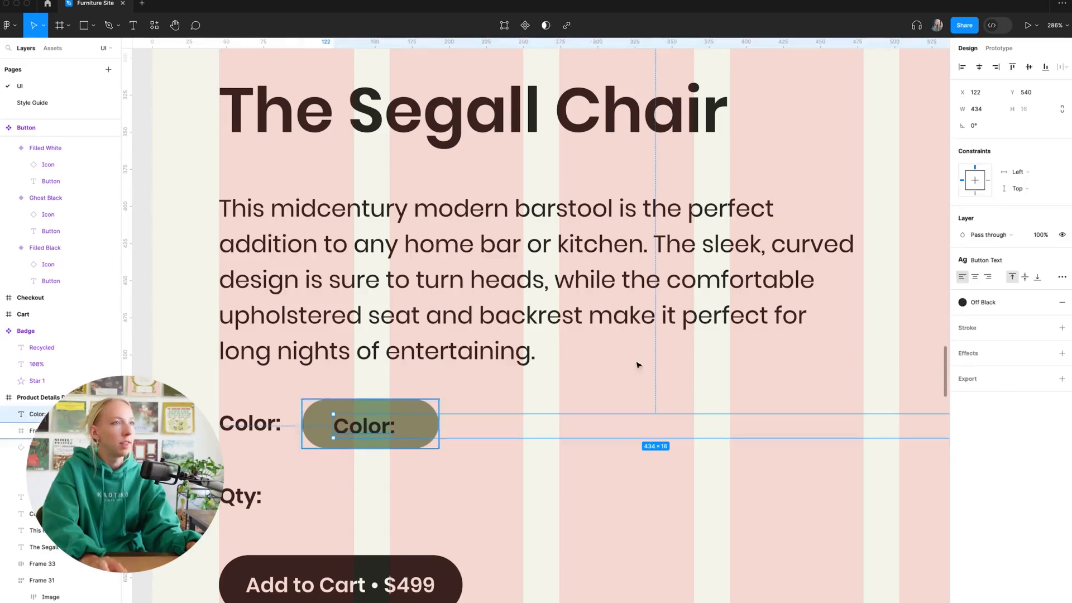
pyautogui.click(1062, 277)
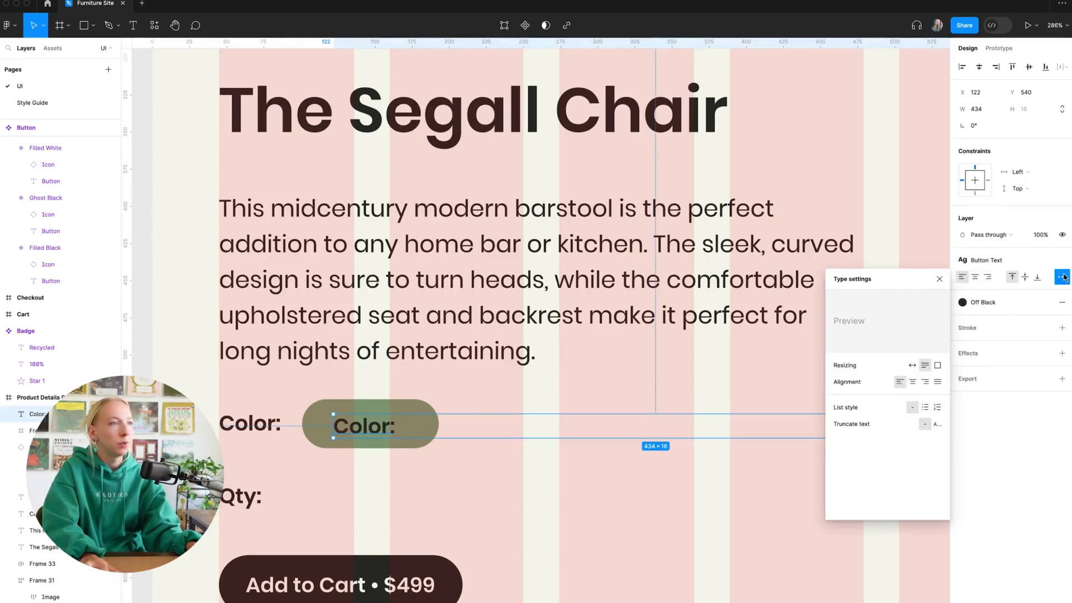
pyautogui.click(912, 365)
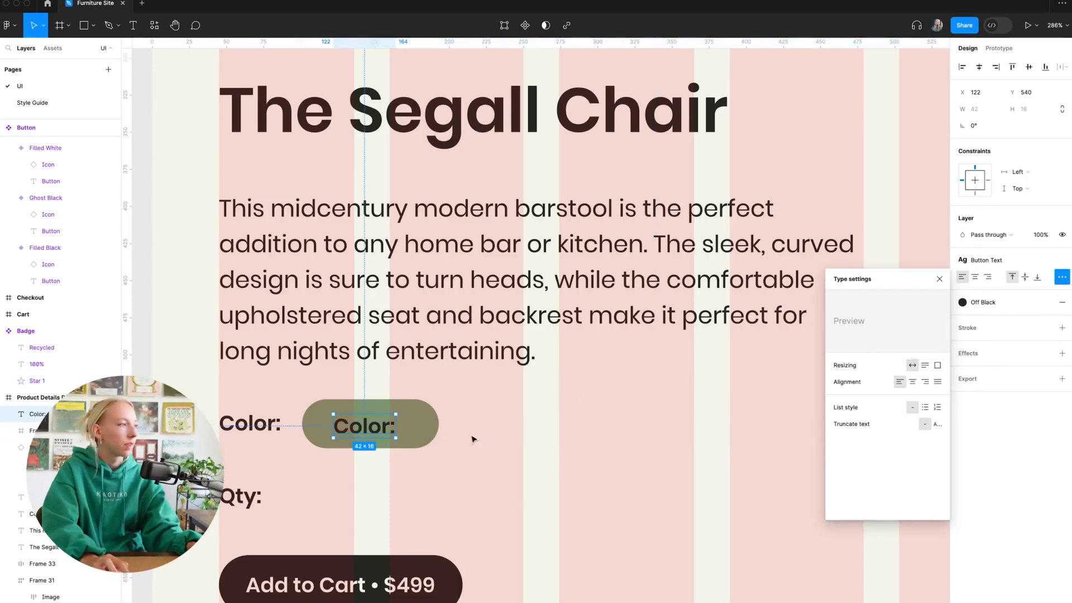
# Change the copied label's text to "Sage" and apply the Off White color style
pyautogui.doubleClick(363, 427)
pyautogui.write('Sage')
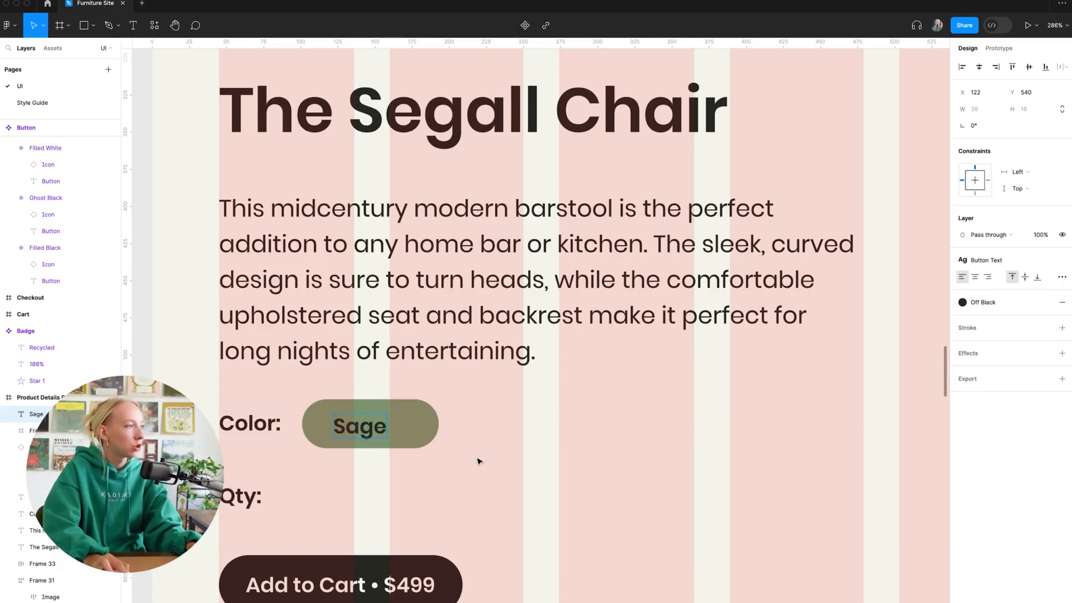
pyautogui.press('Escape')
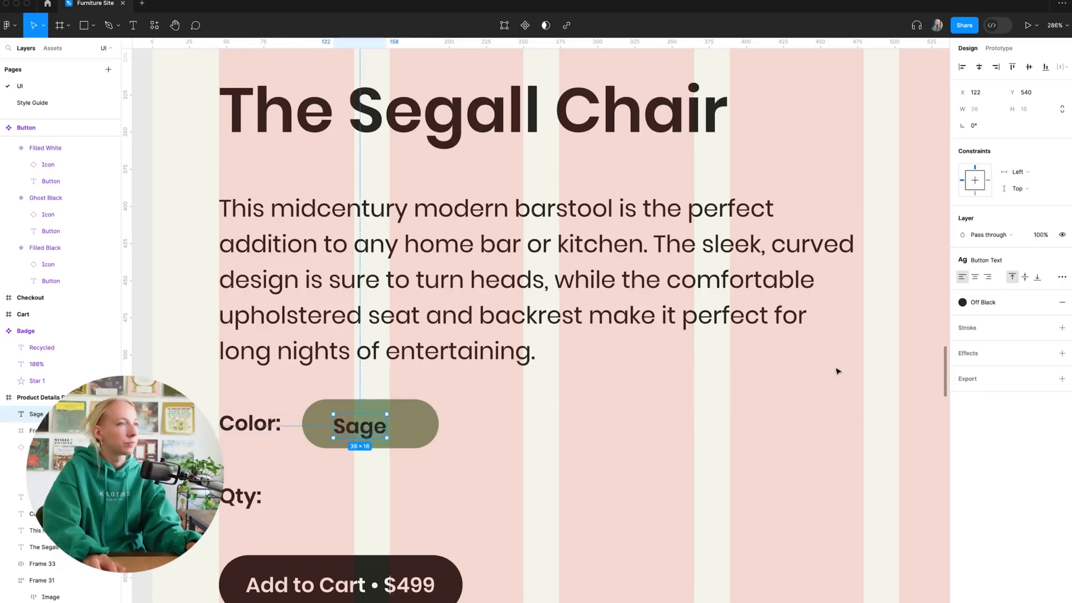
pyautogui.click(981, 304)
pyautogui.click(843, 370)
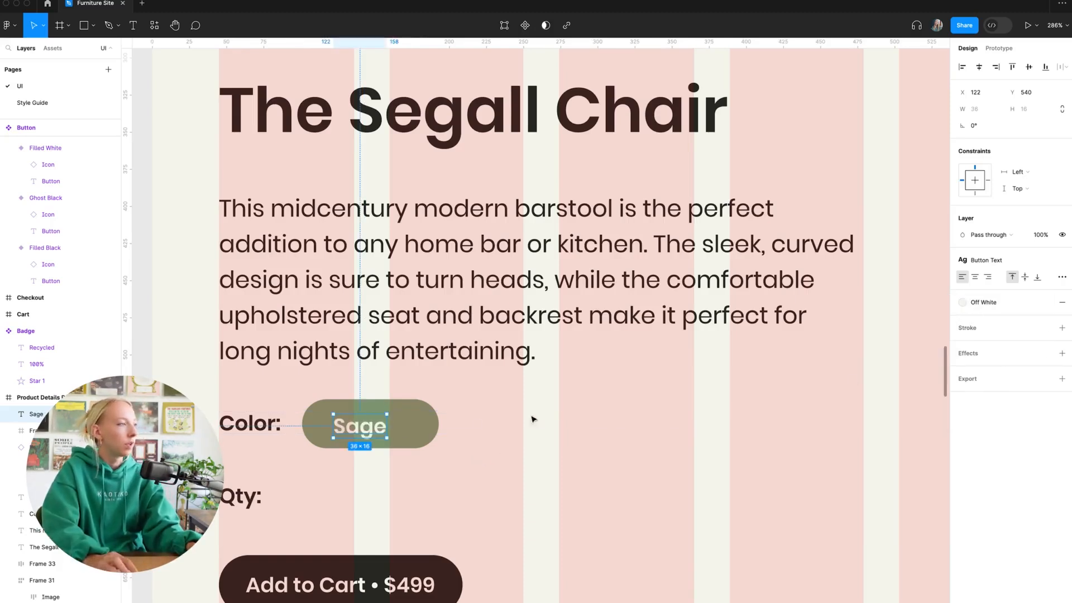
# Apply the Body text style with centered alignment to "Sage" and center it within the pill
pyautogui.moveTo(378, 431); pyautogui.dragTo(382, 430)
pyautogui.click(984, 260)
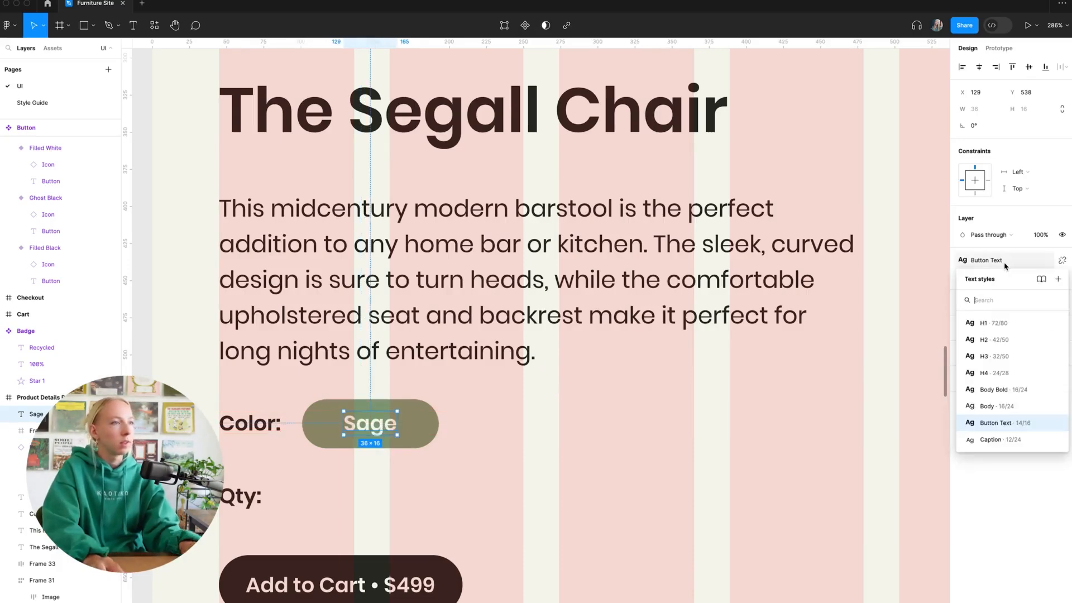
pyautogui.click(997, 406)
pyautogui.moveTo(387, 434); pyautogui.dragTo(383, 426)
pyautogui.click(975, 277)
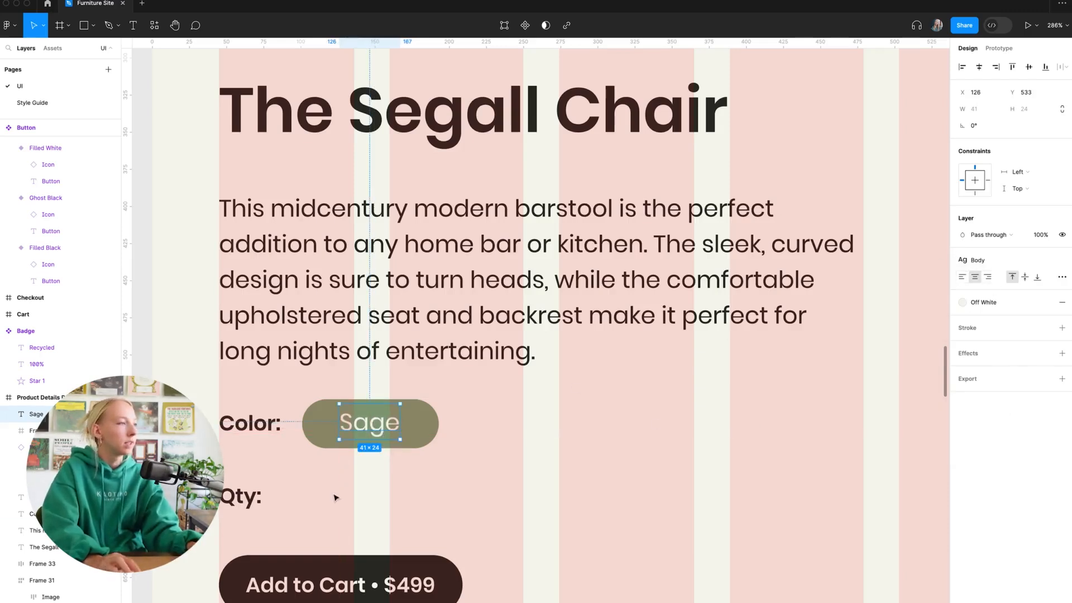
# Frame the "Sage" text and its pill together and apply auto layout with centered alignment
pyautogui.keyDown('shift'); pyautogui.click(419, 425); pyautogui.keyUp('shift')
pyautogui.rightClick(421, 421)
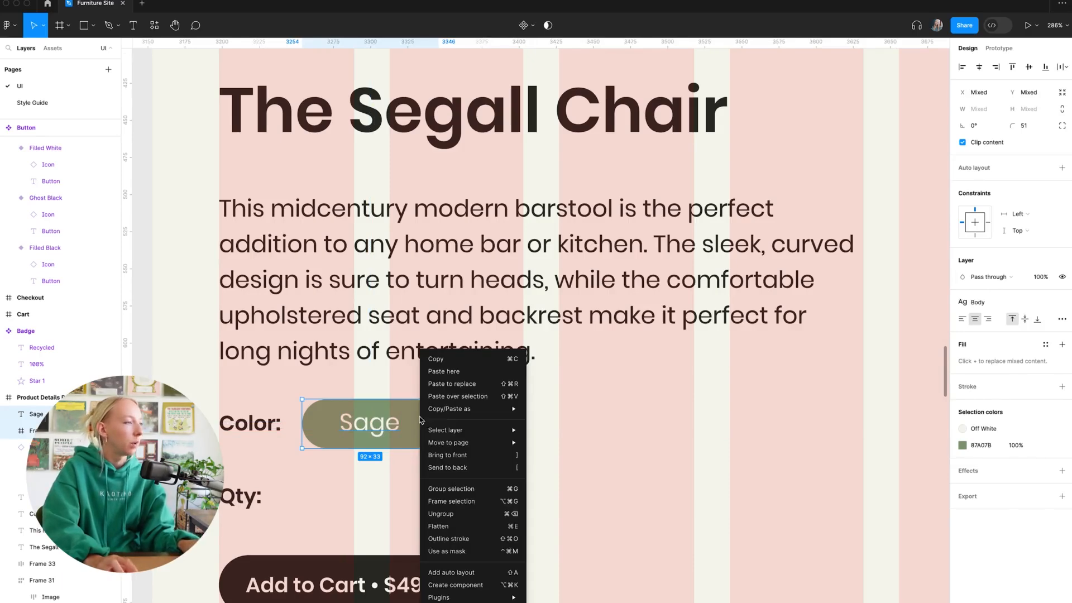
pyautogui.click(481, 502)
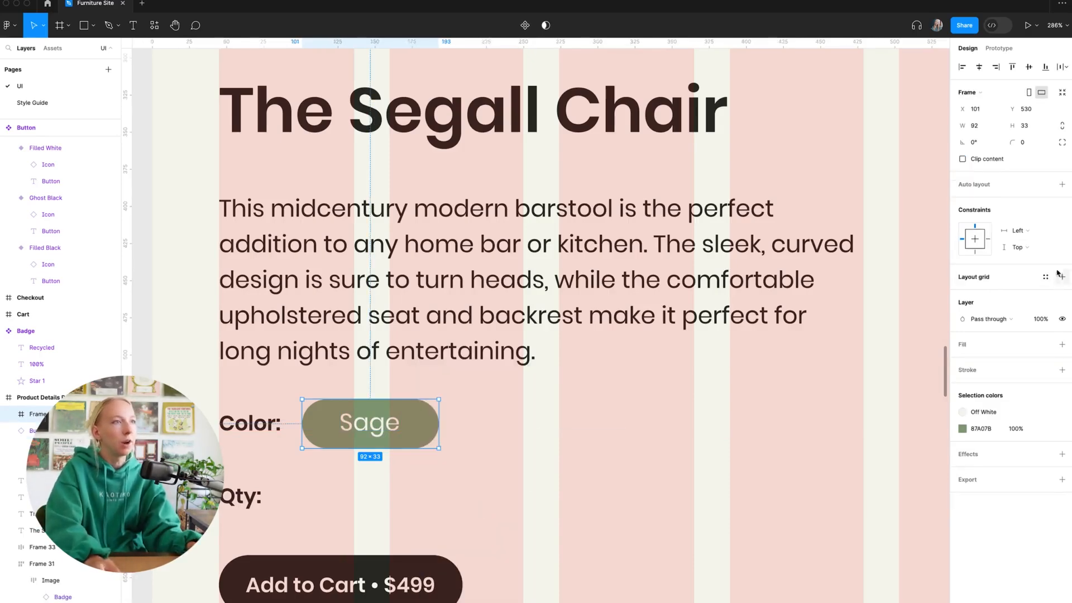
pyautogui.click(1061, 184)
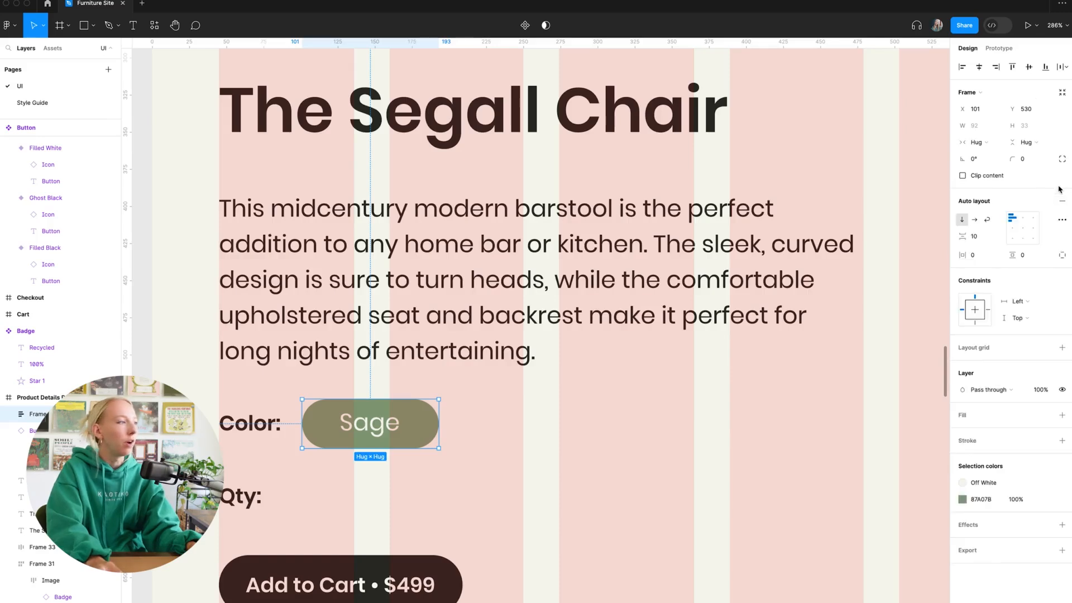
pyautogui.click(1025, 235)
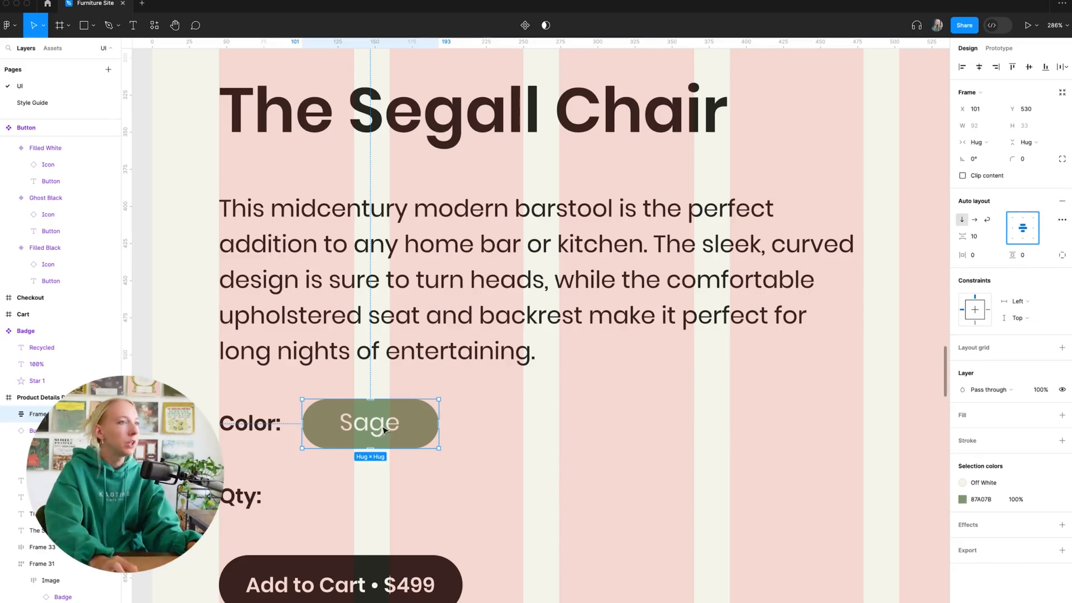
# Give the green "Sage" pill its own horizontal auto layout with a horizontal padding of 16
pyautogui.doubleClick(424, 425)
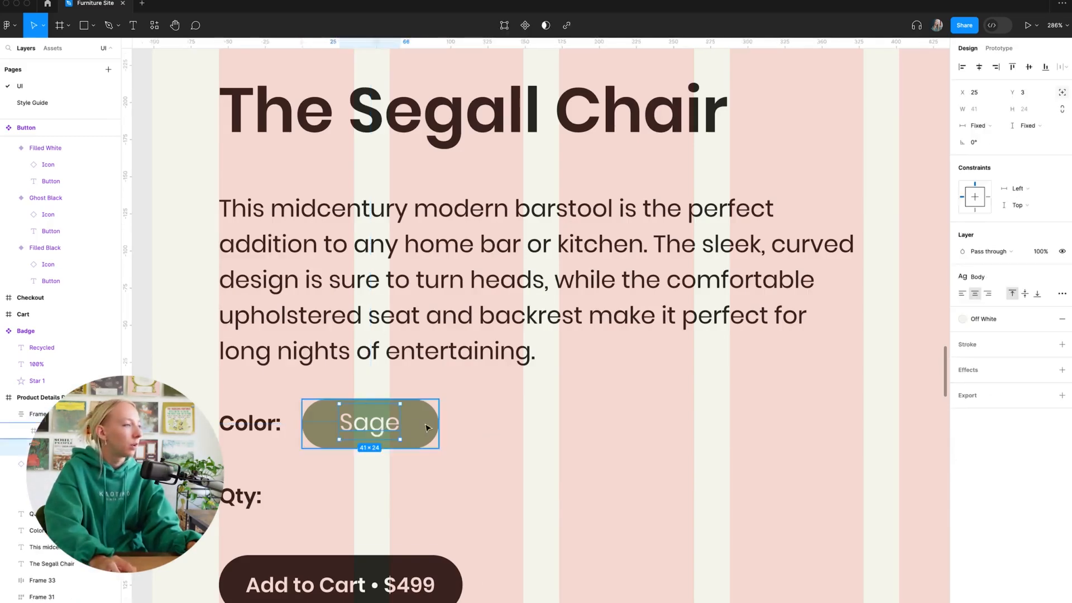
pyautogui.scroll(5, 364, 455)
pyautogui.click(986, 245)
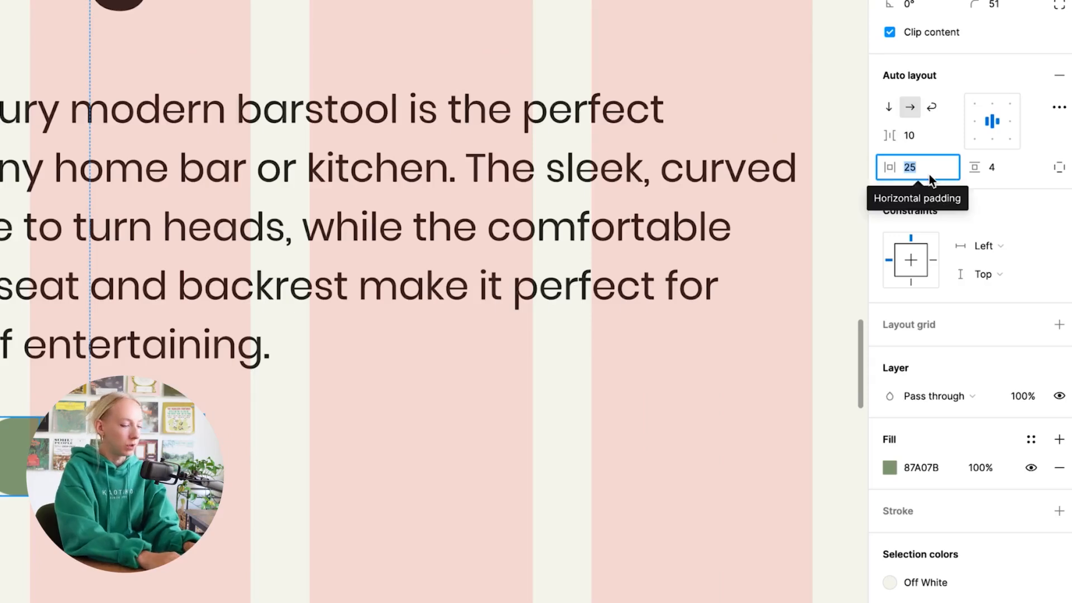
pyautogui.write('16')
pyautogui.press('Return')
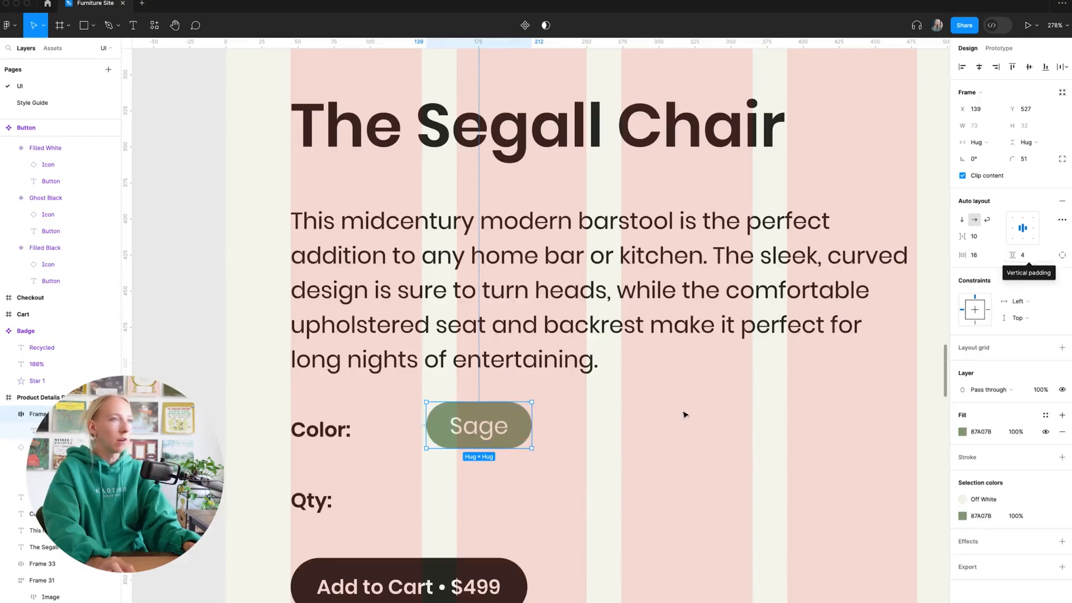
# Move the "Sage" pill close beside the "Color:" label and set its text to the Caption style
pyautogui.click(593, 420)
pyautogui.moveTo(493, 436); pyautogui.dragTo(437, 438)
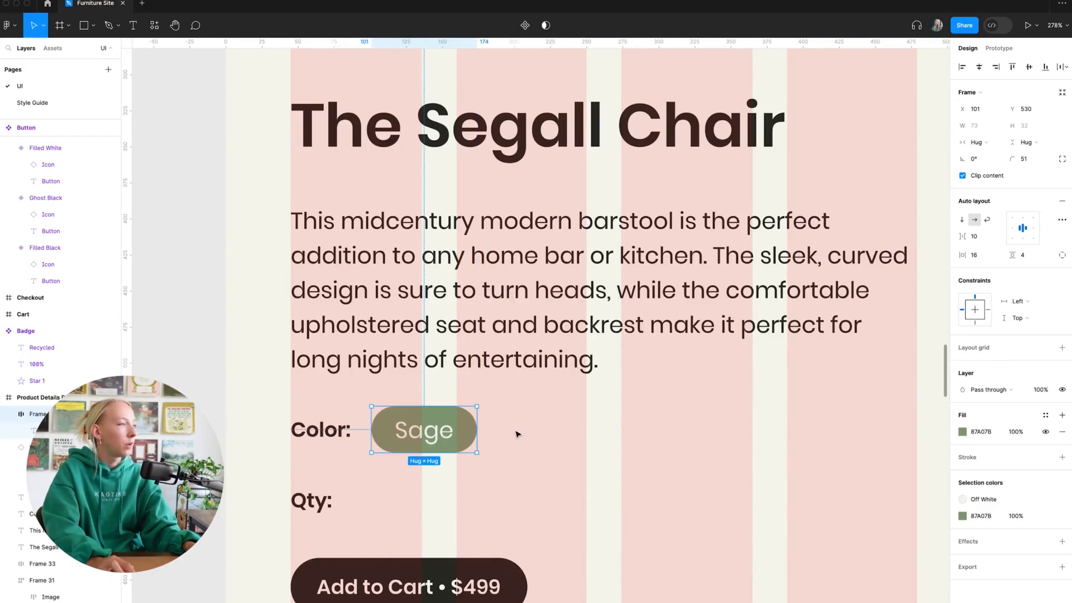
pyautogui.doubleClick(421, 438)
pyautogui.click(978, 210)
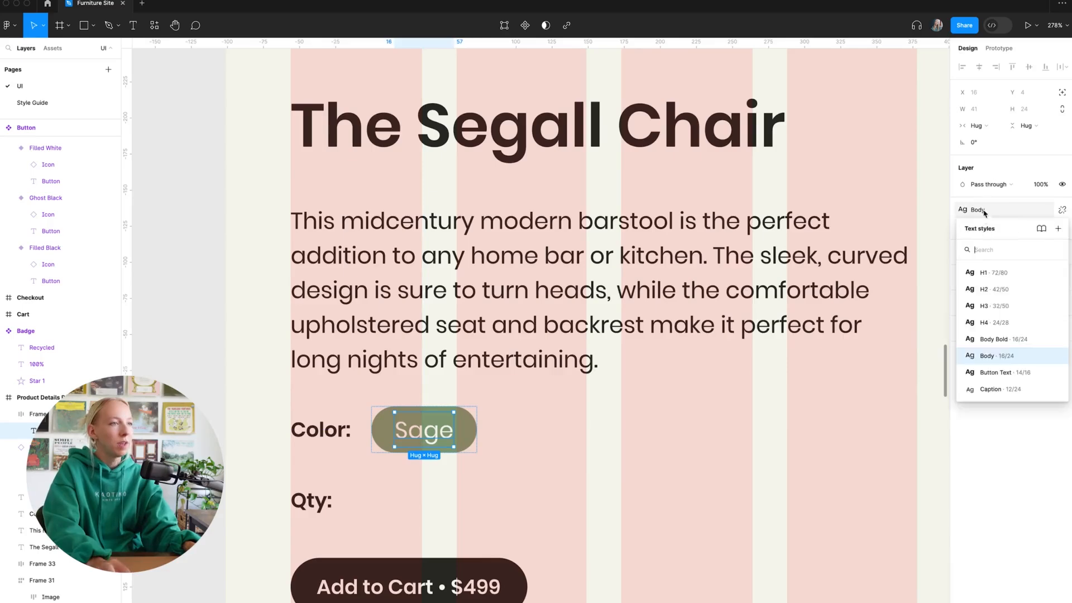
pyautogui.click(1001, 395)
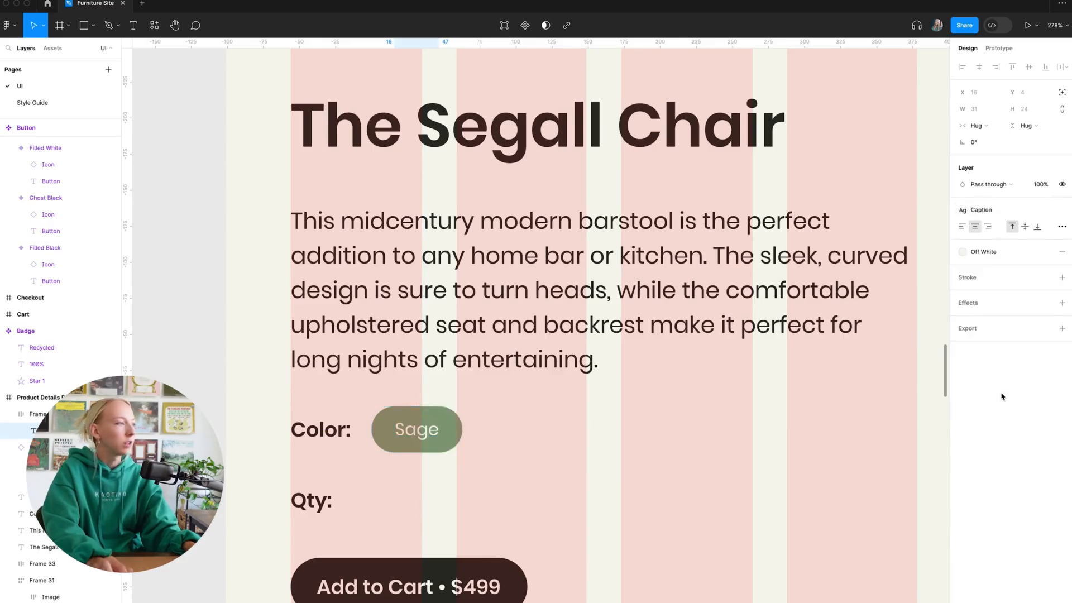
pyautogui.click(504, 436)
# Hide the 12-Column Grid on the Product Details Page frame
pyautogui.scroll(-5, 457, 434)
pyautogui.scroll(3, 497, 439)
pyautogui.scroll(1, 502, 437)
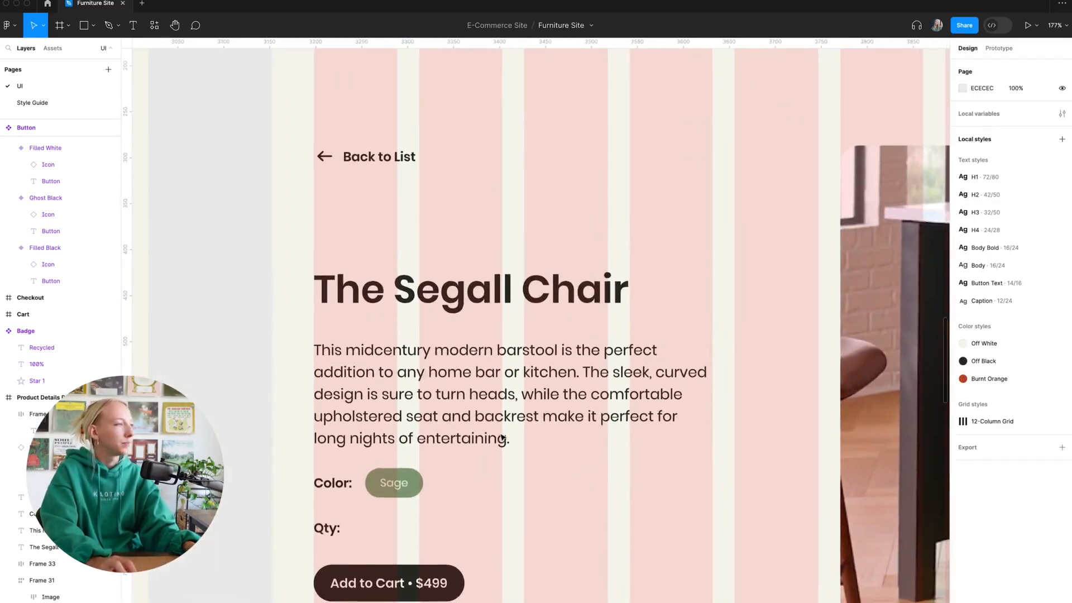
pyautogui.scroll(-3, 502, 438)
pyautogui.click(379, 106)
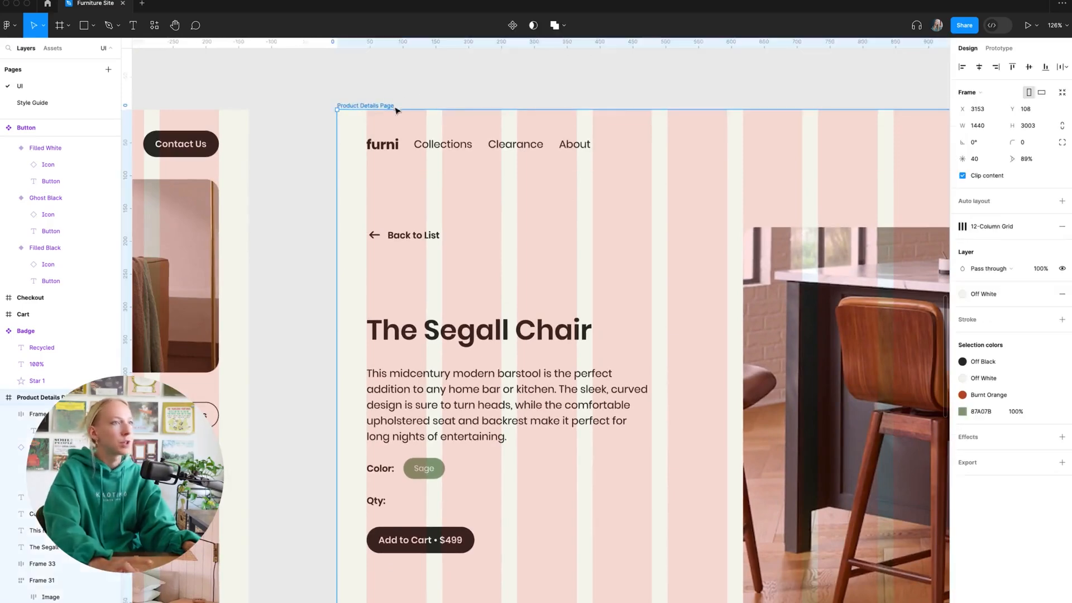
pyautogui.click(1031, 226)
pyautogui.click(527, 512)
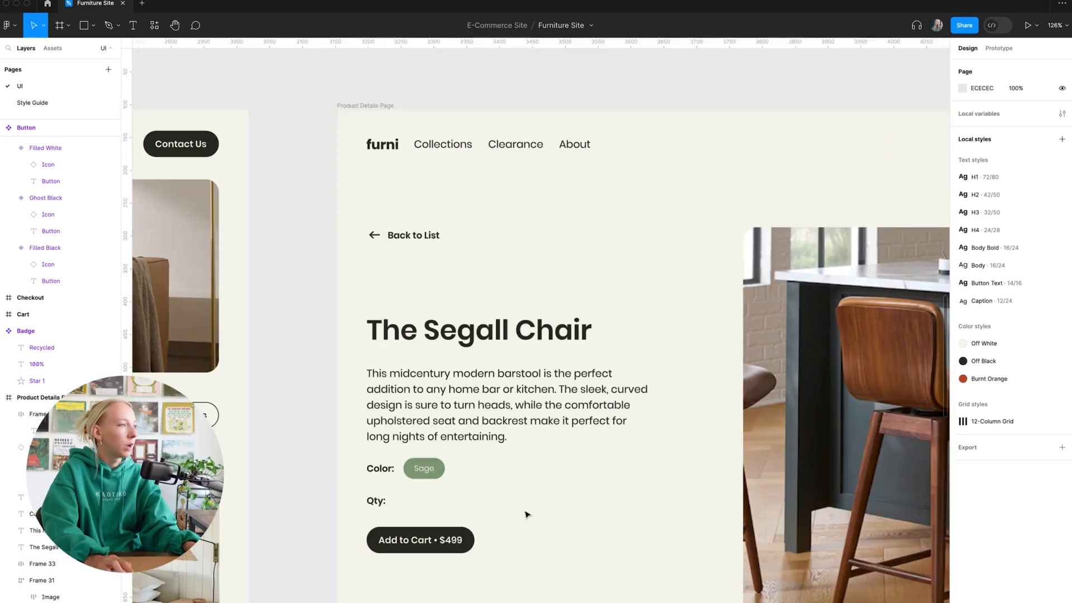
# Duplicate the "Sage" pill directly to its right and change the copy's text to "Blush"
pyautogui.scroll(4, 525, 509)
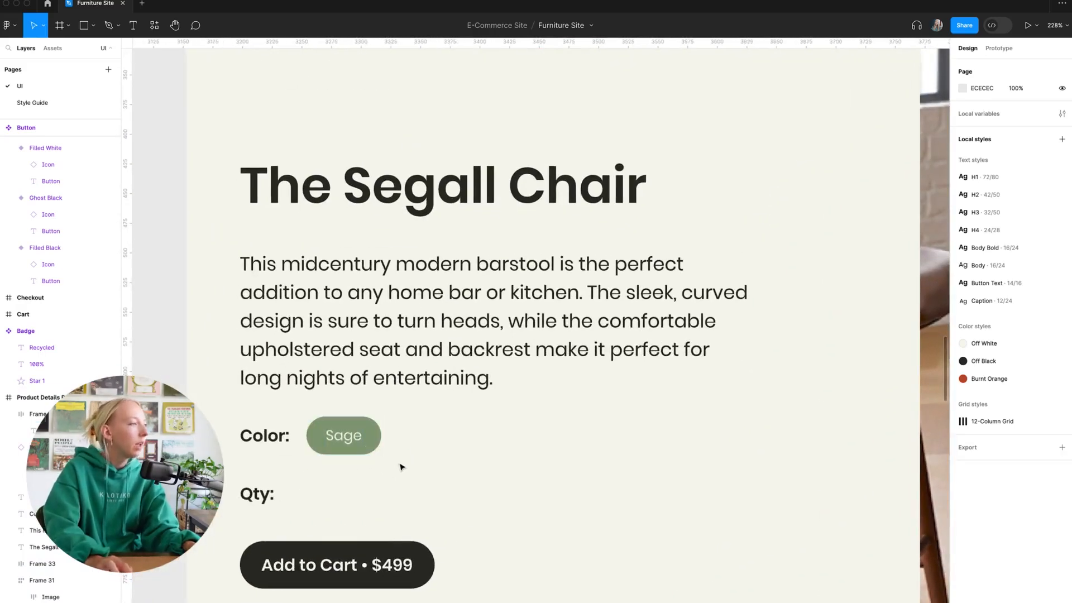
pyautogui.scroll(2, 400, 467)
pyautogui.click(355, 446)
pyautogui.moveTo(347, 442); pyautogui.dragTo(448, 441)
pyautogui.click(504, 445)
pyautogui.doubleClick(441, 430)
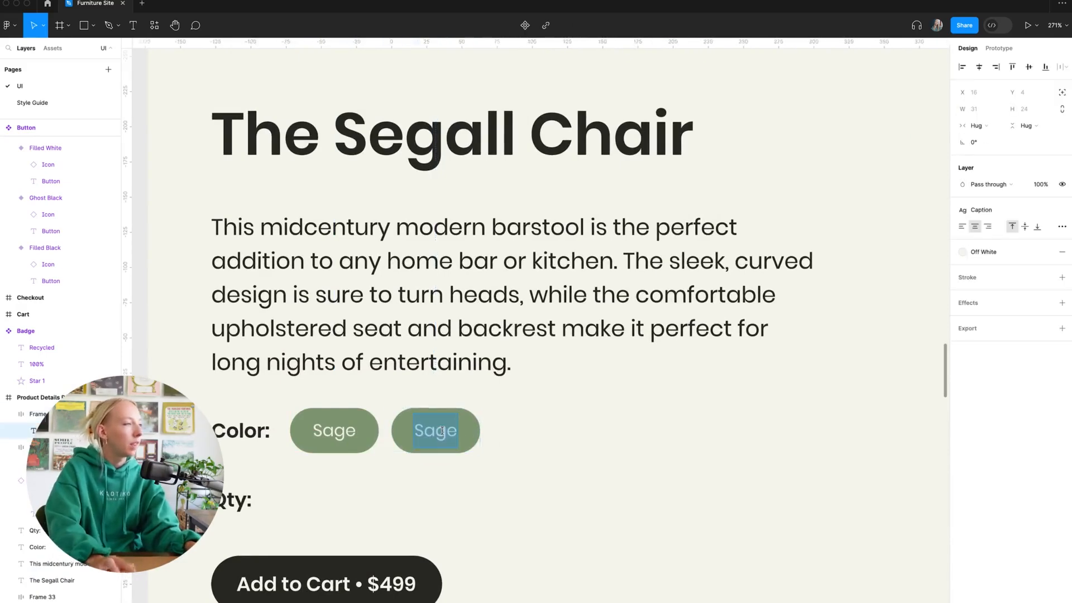
pyautogui.write('Blush')
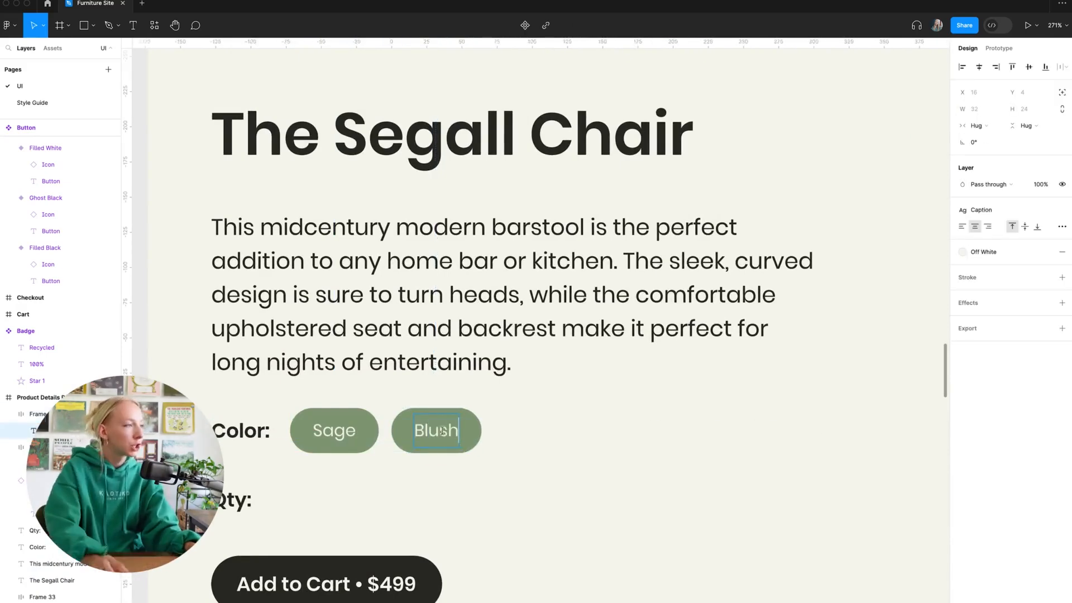
# Change the fill of the "Blush" pill to the dusty pink CFBBBB
pyautogui.press('Escape')
pyautogui.press('Escape')
pyautogui.click(963, 432)
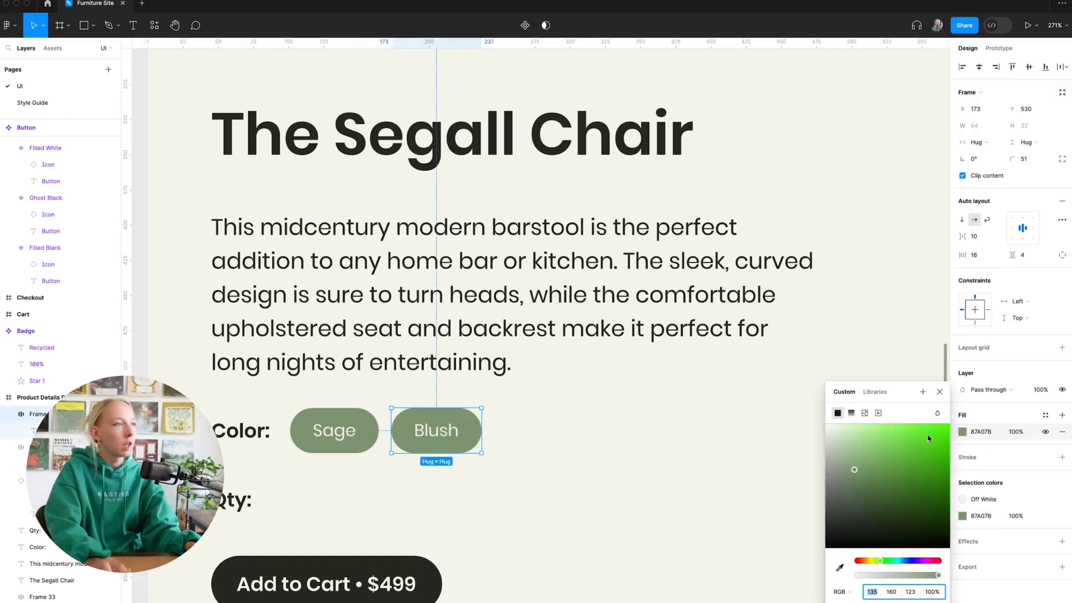
pyautogui.click(863, 561)
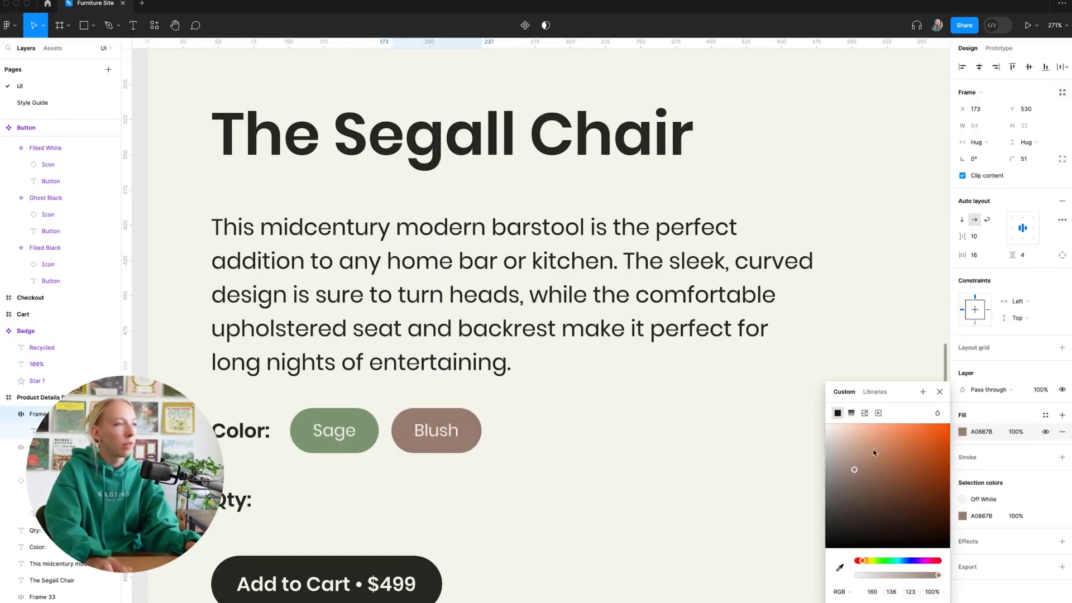
pyautogui.click(858, 561)
pyautogui.moveTo(860, 452); pyautogui.dragTo(837, 447)
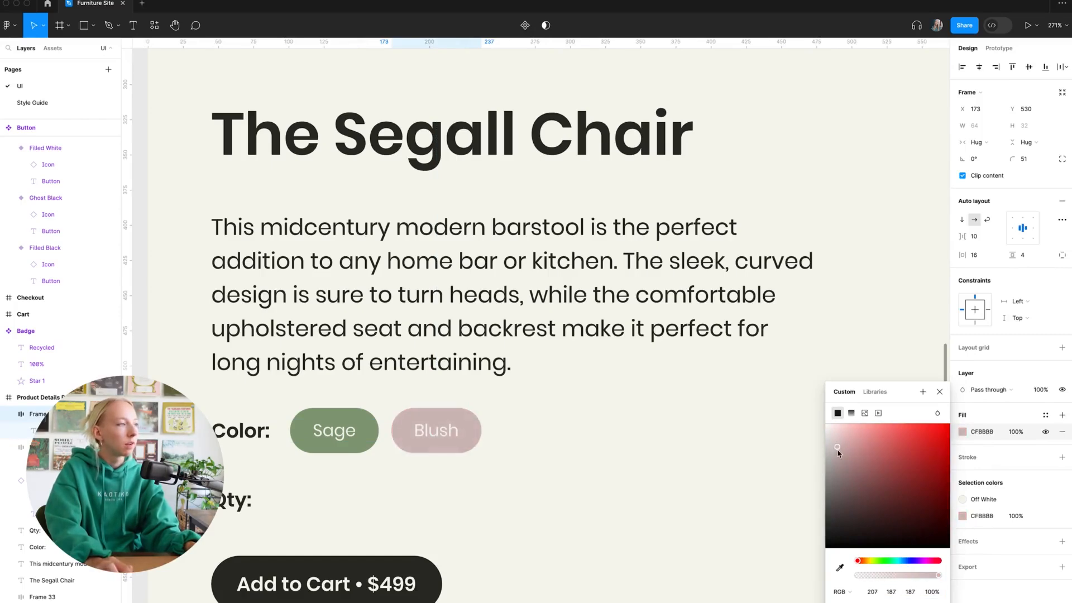
pyautogui.click(576, 475)
# Duplicate the "Blush" pill beside the original with matching spacing and change the copy's text to "Camel"
pyautogui.keyDown('alt'); pyautogui.moveTo(470, 439); pyautogui.dragTo(569, 438); pyautogui.keyUp('alt')
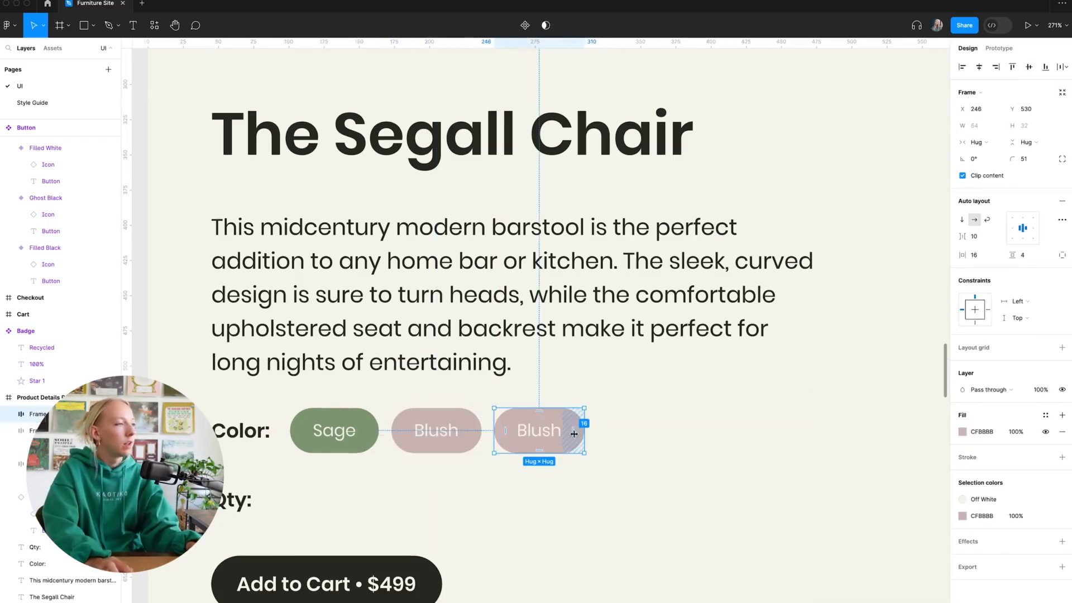
pyautogui.doubleClick(552, 432)
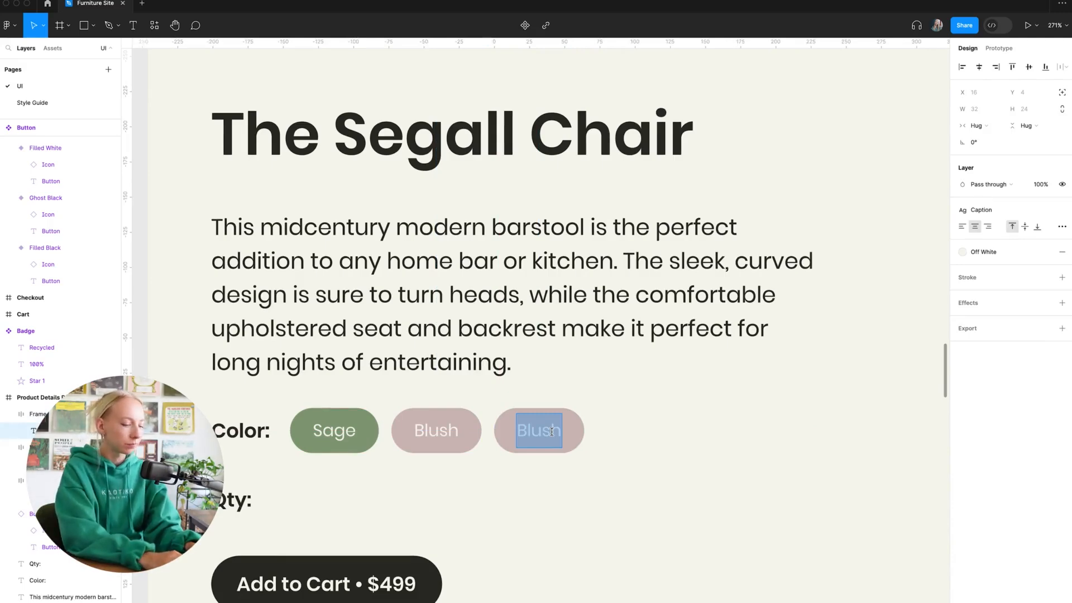
pyautogui.write('Camel')
# Change the fill of the "Camel" pill to the brown 8F5A3C
pyautogui.click(586, 433)
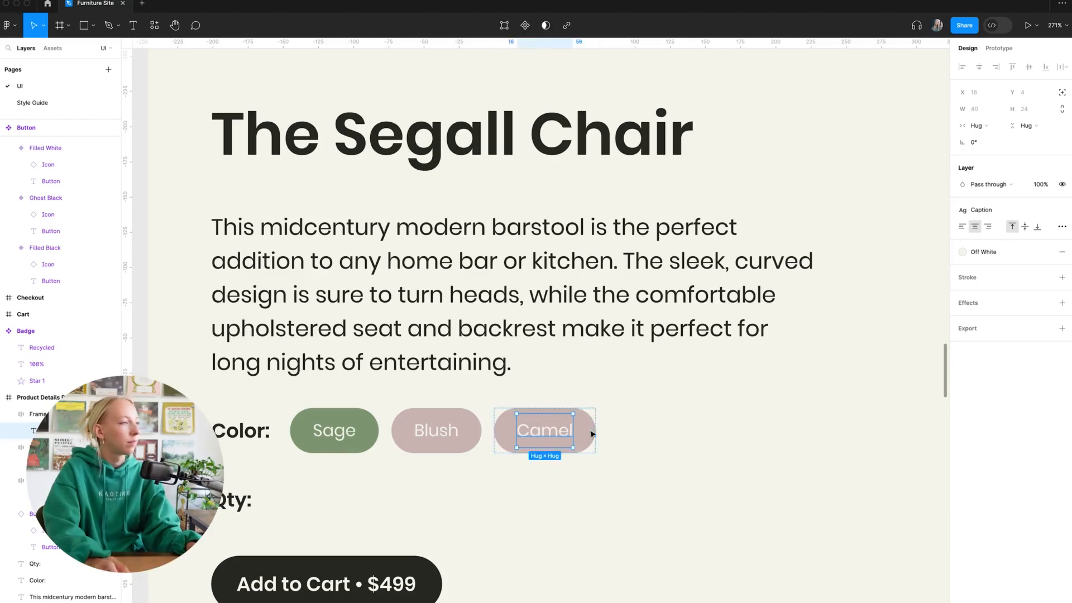
pyautogui.click(963, 431)
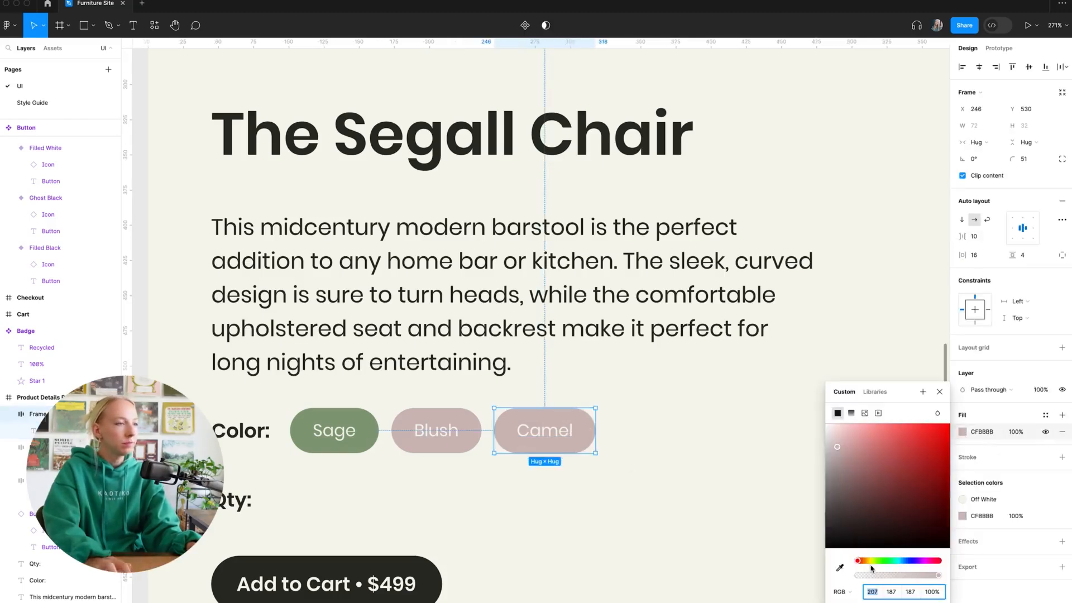
pyautogui.moveTo(871, 568); pyautogui.dragTo(863, 564)
pyautogui.click(881, 468)
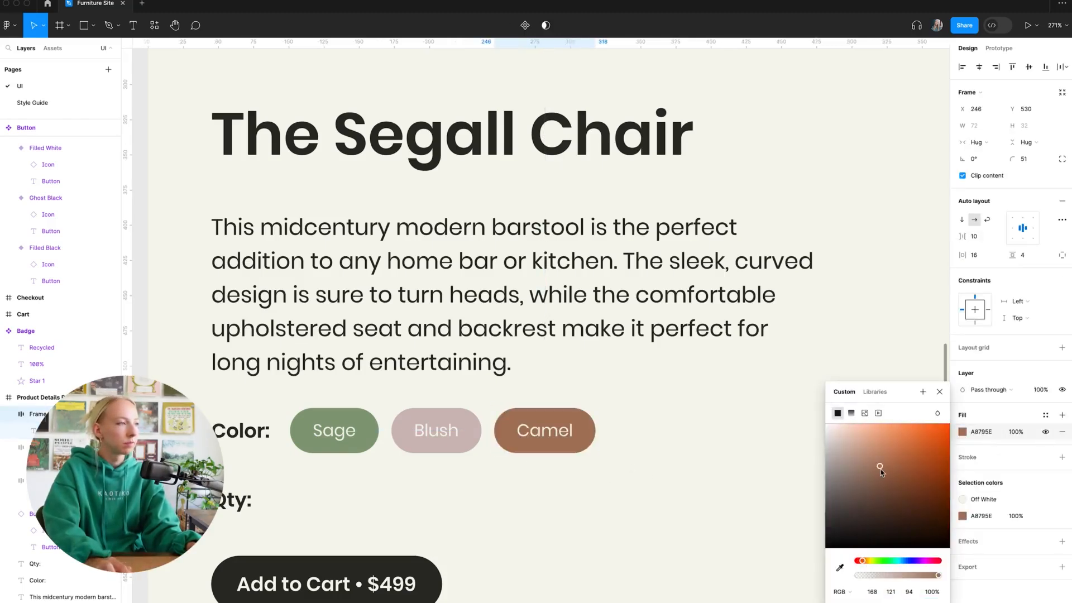
pyautogui.click(634, 486)
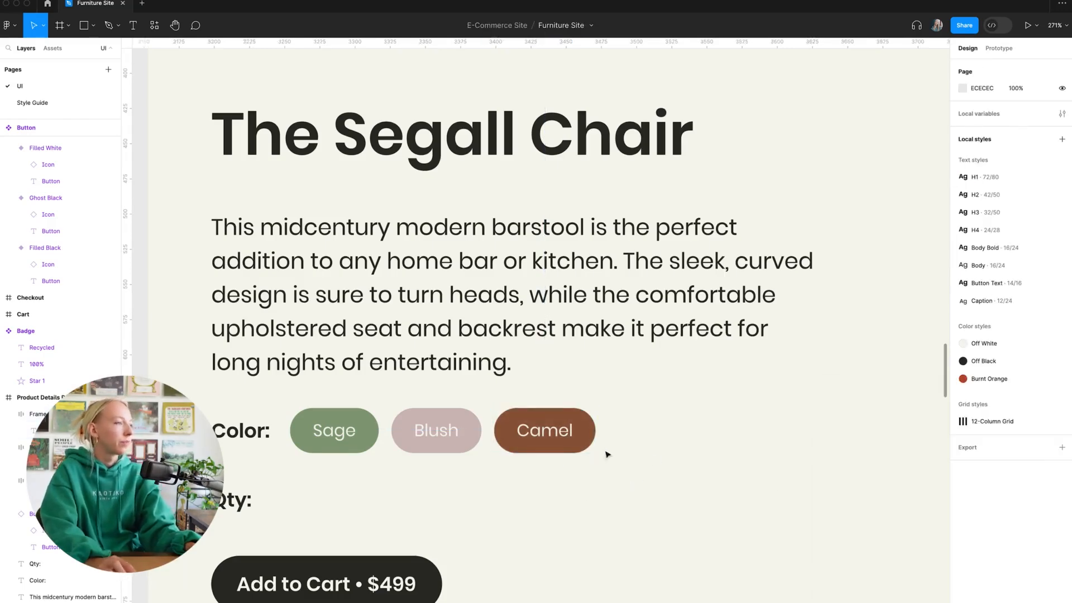
# Duplicate the "Camel" pill to its right with matching spacing and change the copy's text to "Grey"
pyautogui.moveTo(593, 450); pyautogui.dragTo(688, 440)
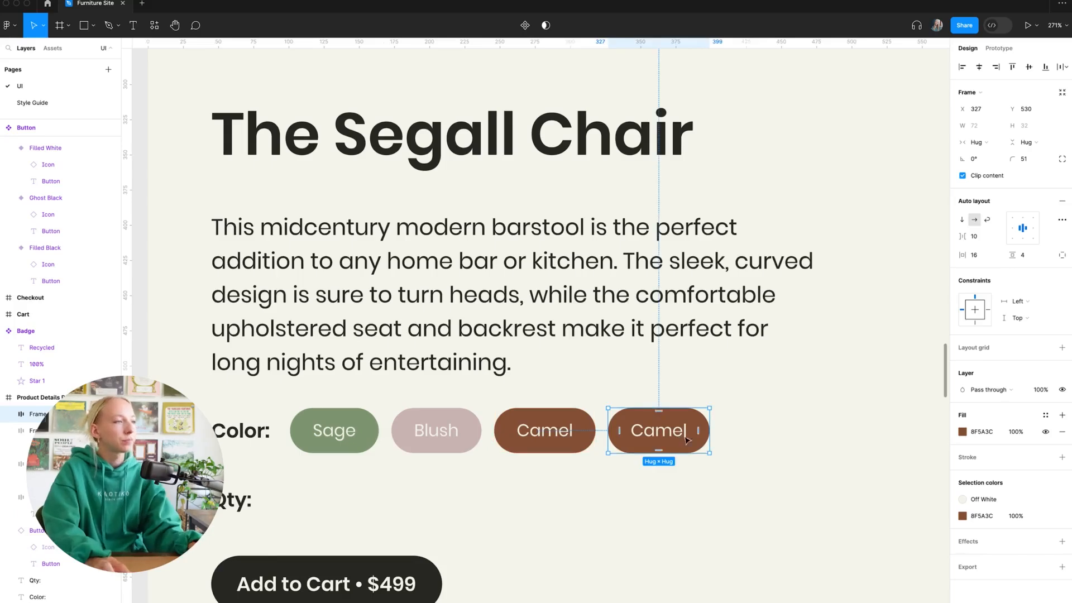
pyautogui.doubleClick(679, 437)
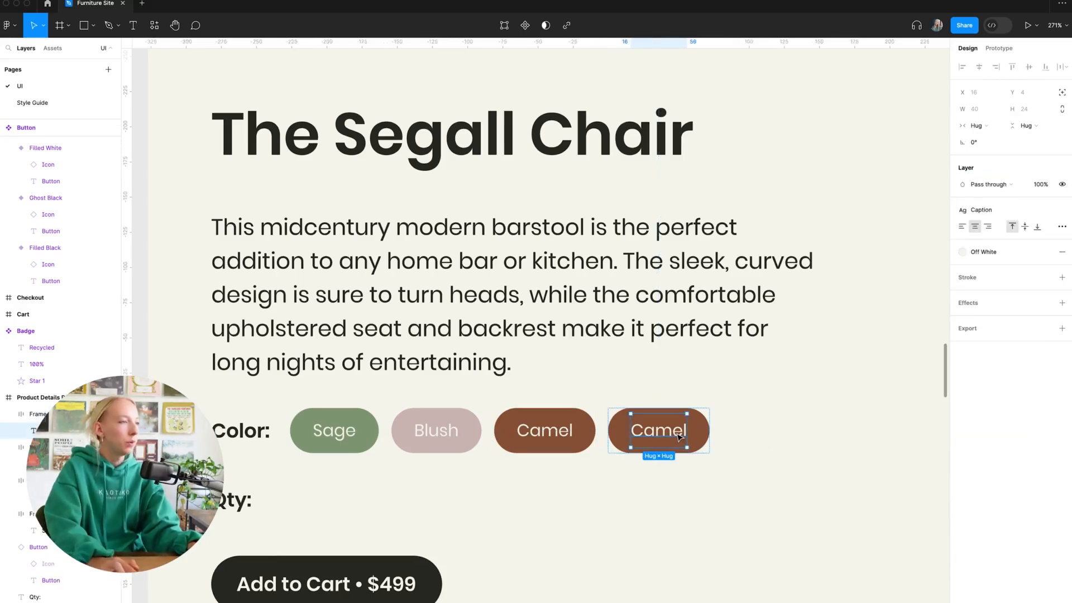
pyautogui.doubleClick(672, 437)
pyautogui.write('Grey')
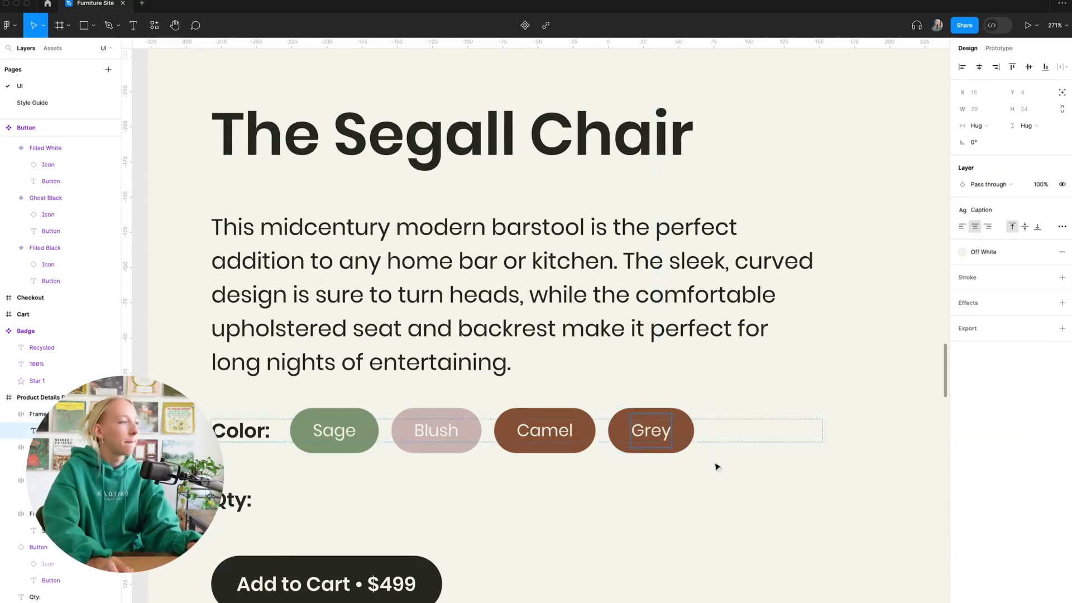
# Change the fill of the "Grey" pill to the warm grey 8C817B
pyautogui.press('Escape')
pyautogui.press('Escape')
pyautogui.click(962, 431)
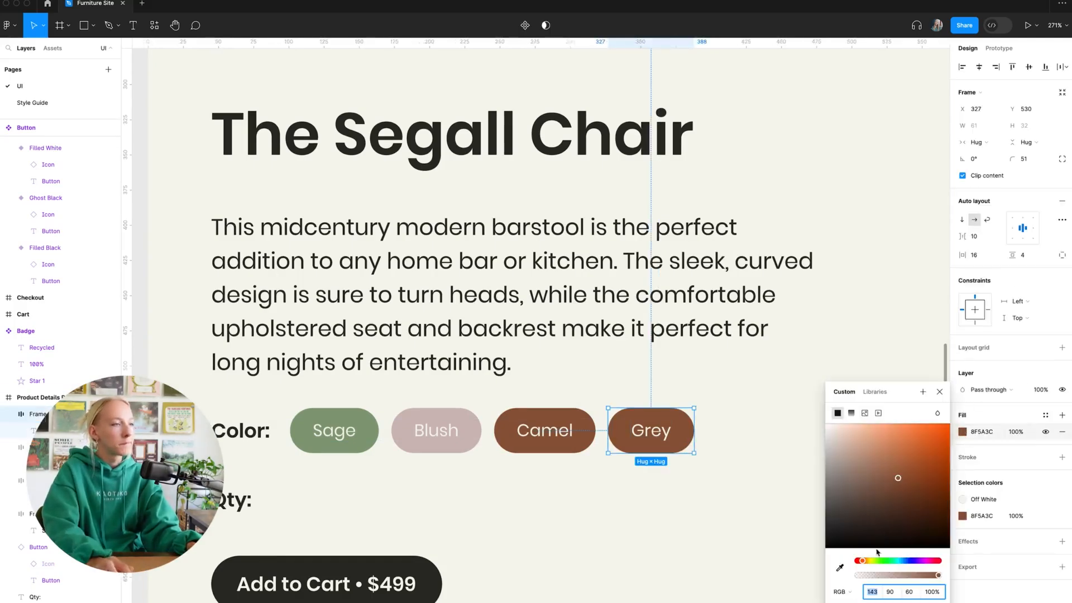
pyautogui.click(842, 479)
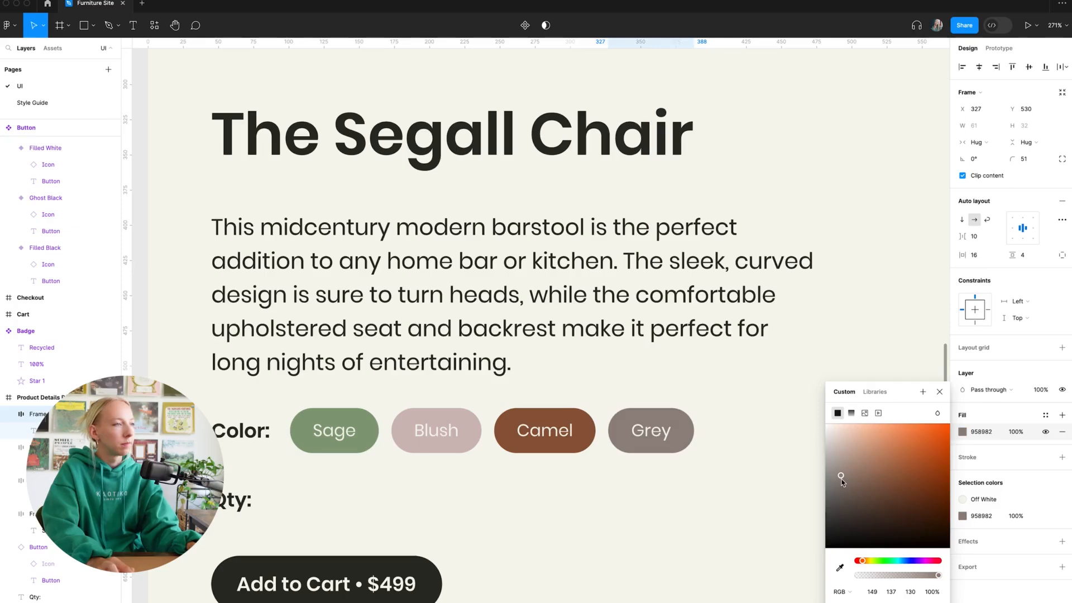
pyautogui.click(713, 498)
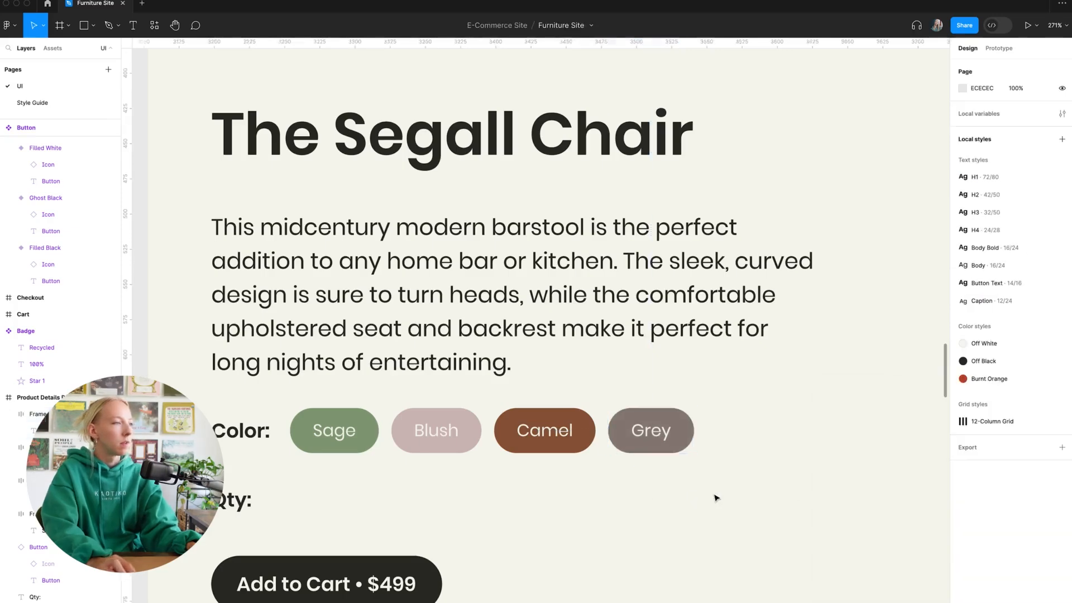
# Wrap the four color pills Sage, Blush, Camel and Grey together in one frame
pyautogui.scroll(-3, 713, 498)
pyautogui.scroll(-3, 713, 497)
pyautogui.scroll(5, 713, 497)
pyautogui.scroll(-3, 713, 497)
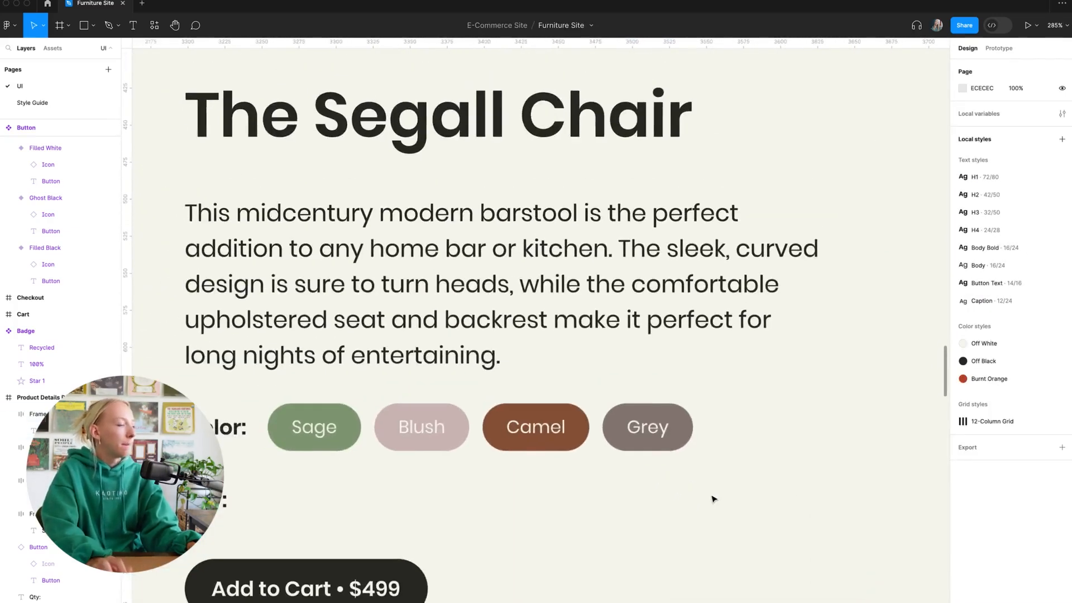
pyautogui.scroll(1, 714, 498)
pyautogui.moveTo(309, 403); pyautogui.dragTo(698, 484)
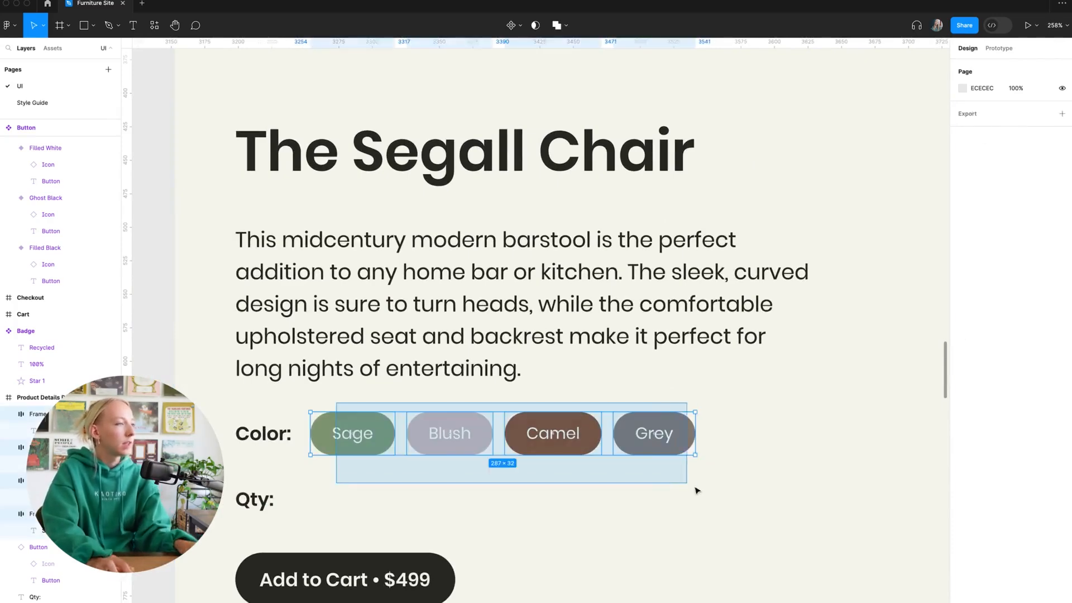
pyautogui.rightClick(656, 435)
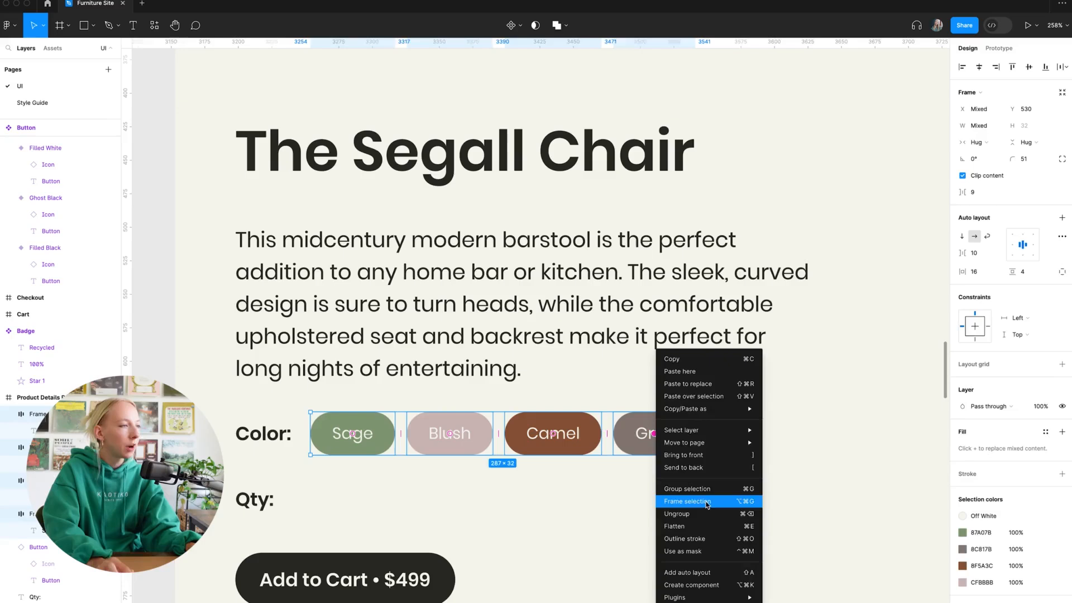
pyautogui.click(707, 504)
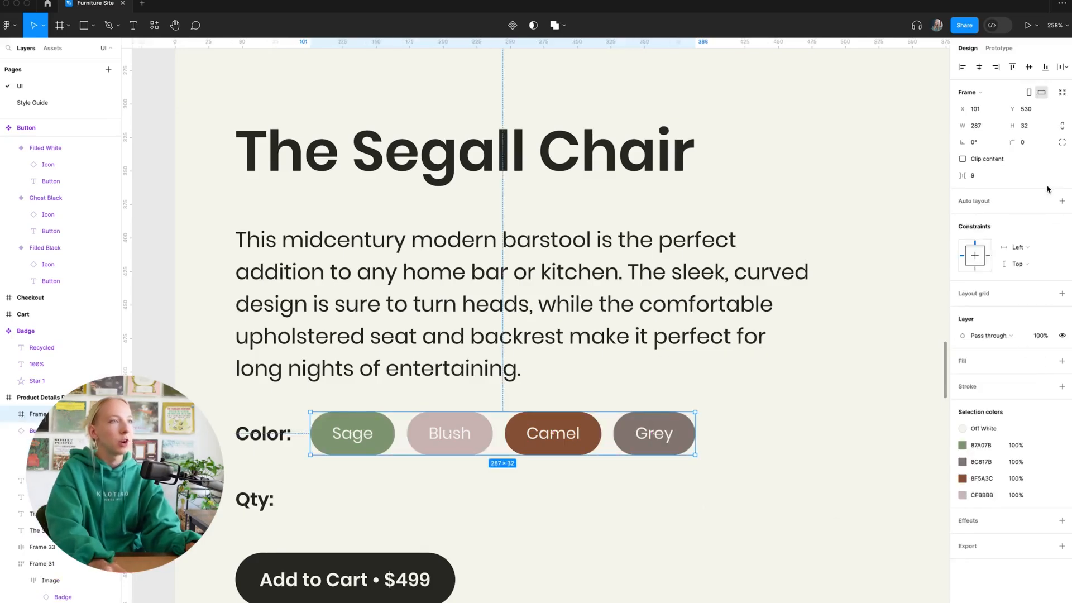
# Add horizontal auto layout to the frame of color pills with a spacing of 8 between items
pyautogui.click(1062, 201)
pyautogui.click(979, 241)
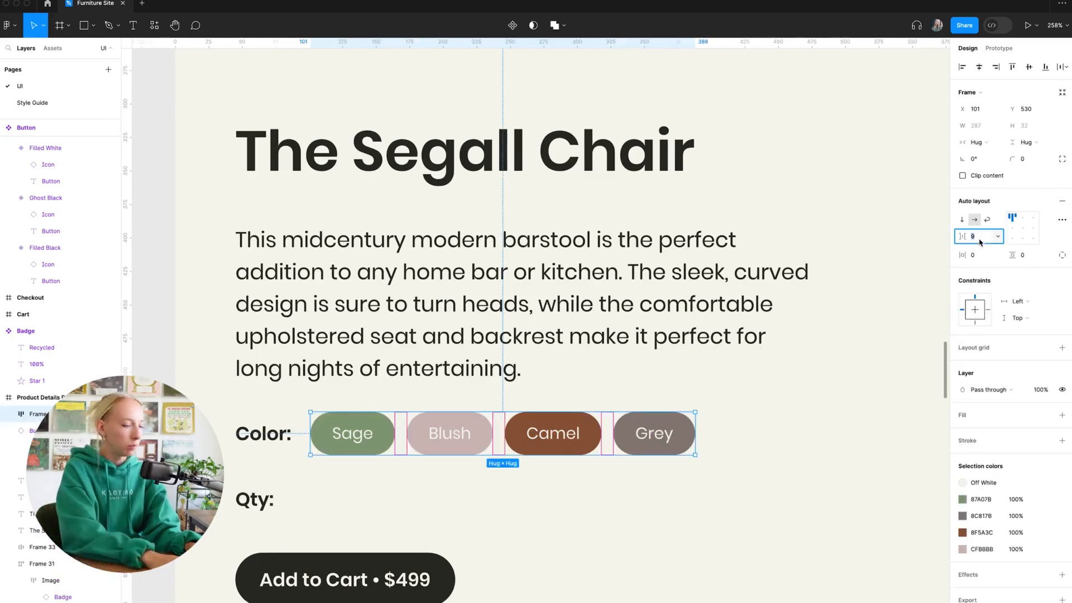
pyautogui.write('8')
pyautogui.press('Return')
pyautogui.click(743, 431)
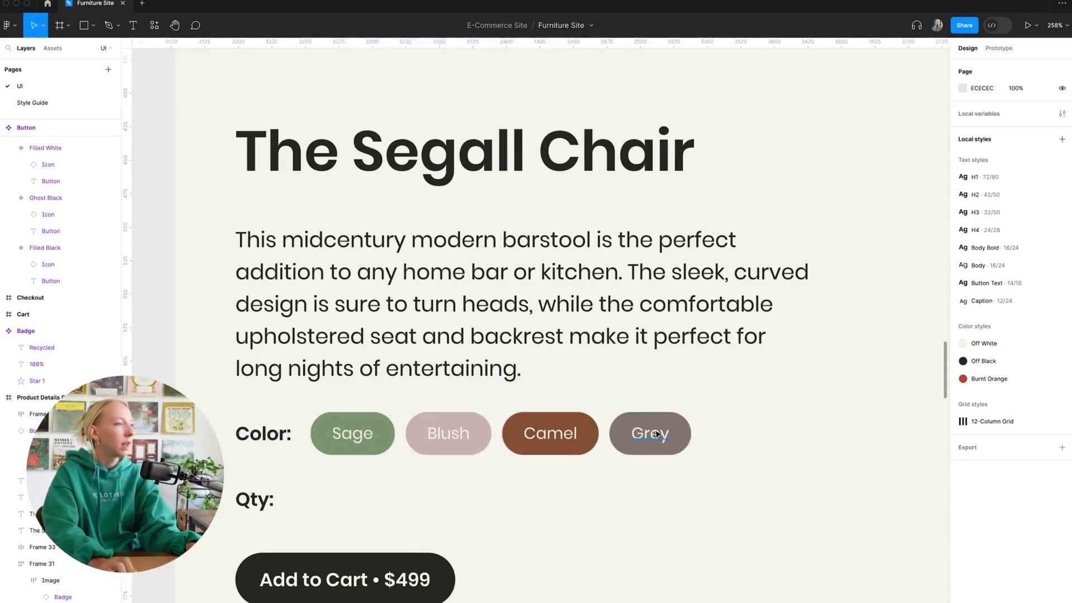
# Draw a rectangle about 63 × 37 over the "Sage" pill
pyautogui.scroll(-5, 708, 433)
pyautogui.scroll(5, 710, 433)
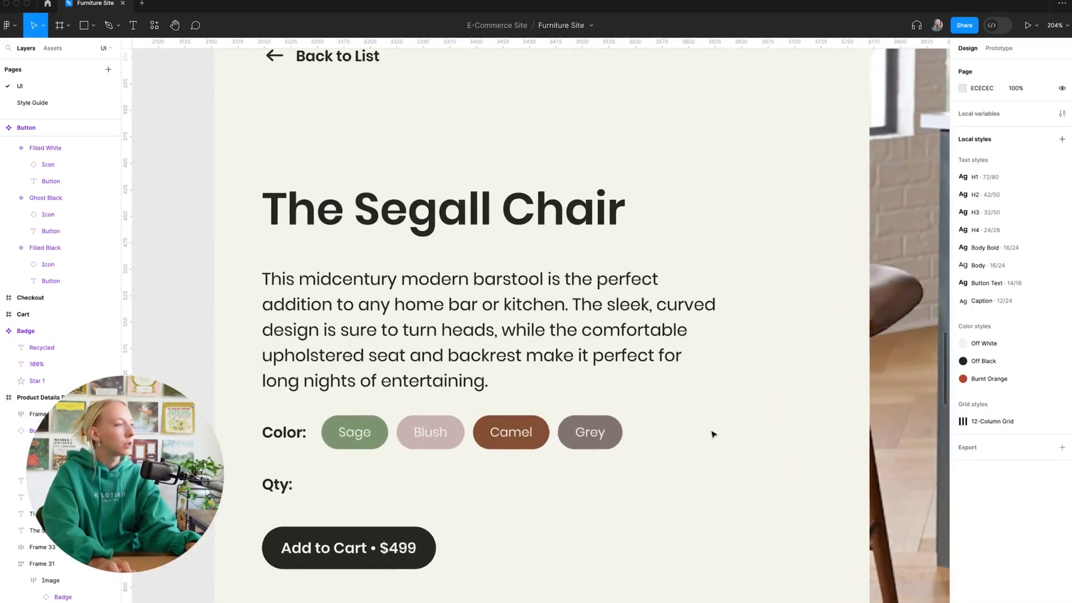
pyautogui.click(488, 452)
pyautogui.scroll(3, 598, 461)
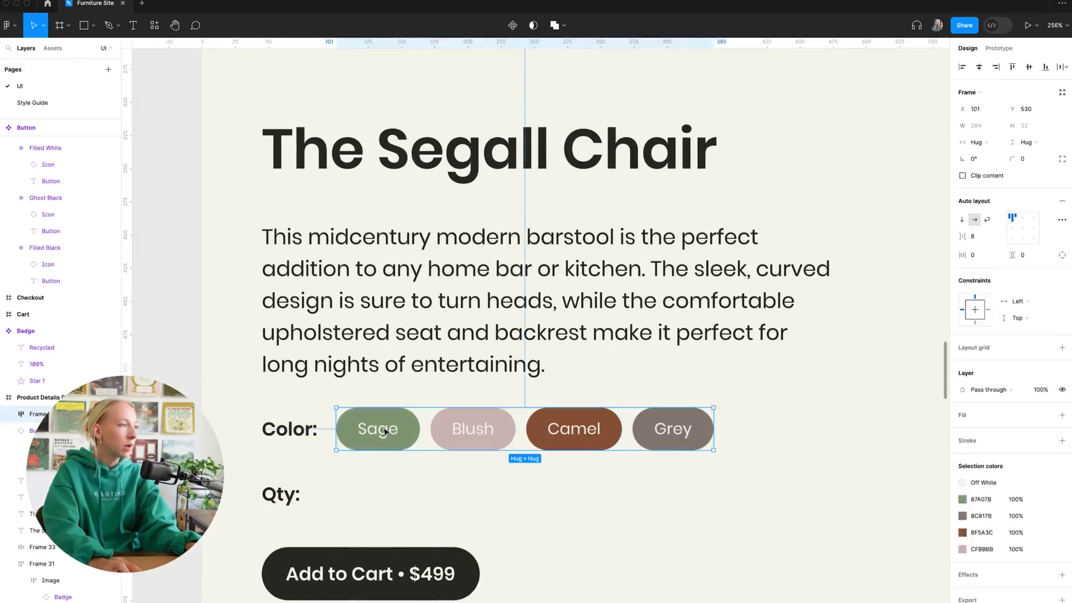
pyautogui.click(386, 432)
pyautogui.scroll(4, 455, 479)
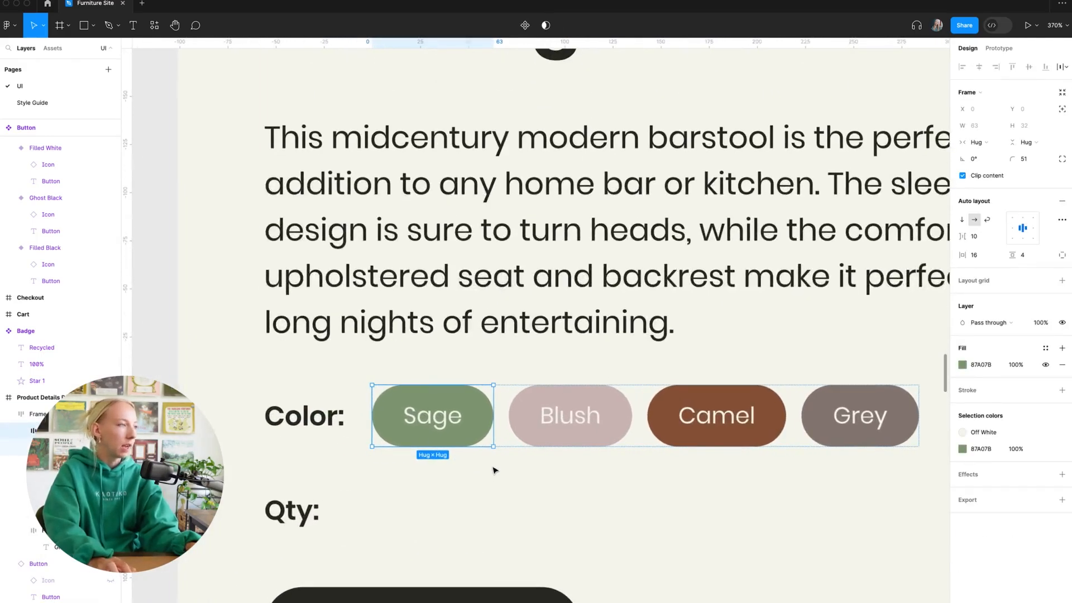
pyautogui.hscroll(-1, 505, 468)
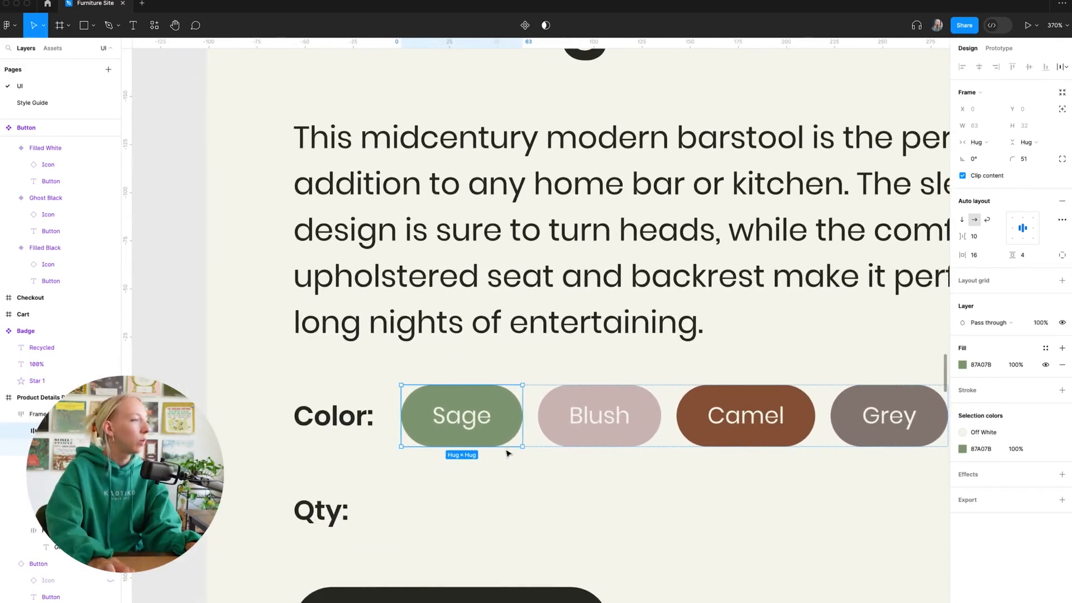
pyautogui.click(507, 415)
pyautogui.click(466, 495)
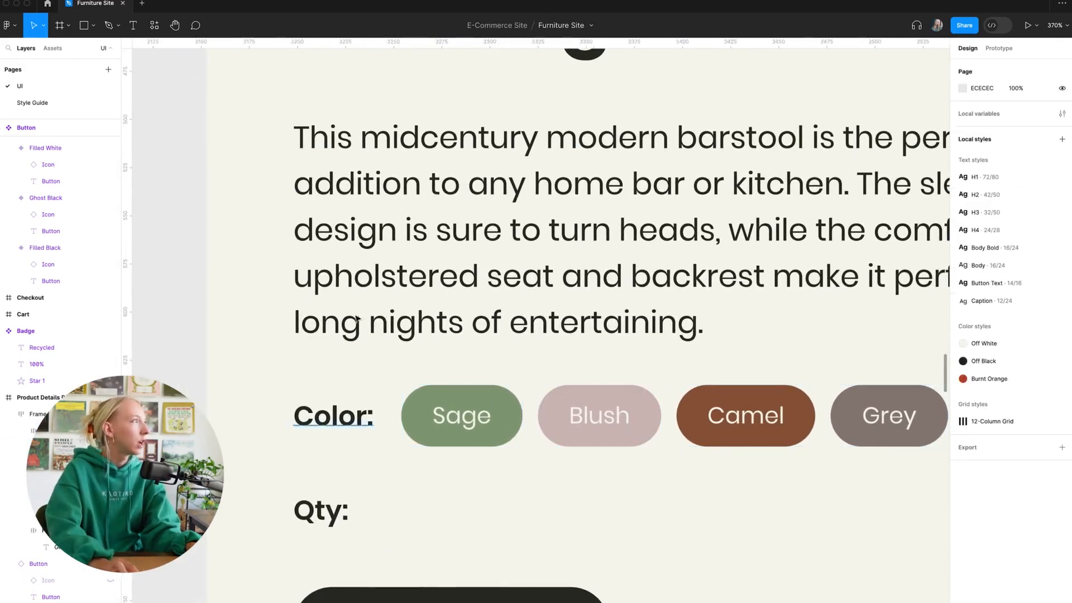
pyautogui.click(92, 25)
pyautogui.click(63, 50)
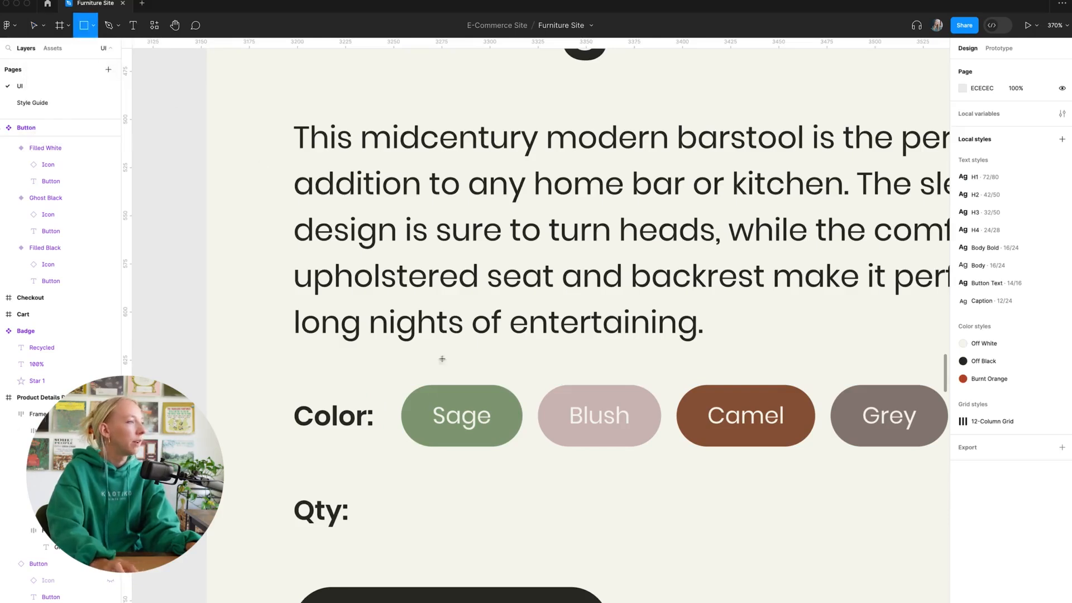
pyautogui.moveTo(401, 381); pyautogui.dragTo(523, 456)
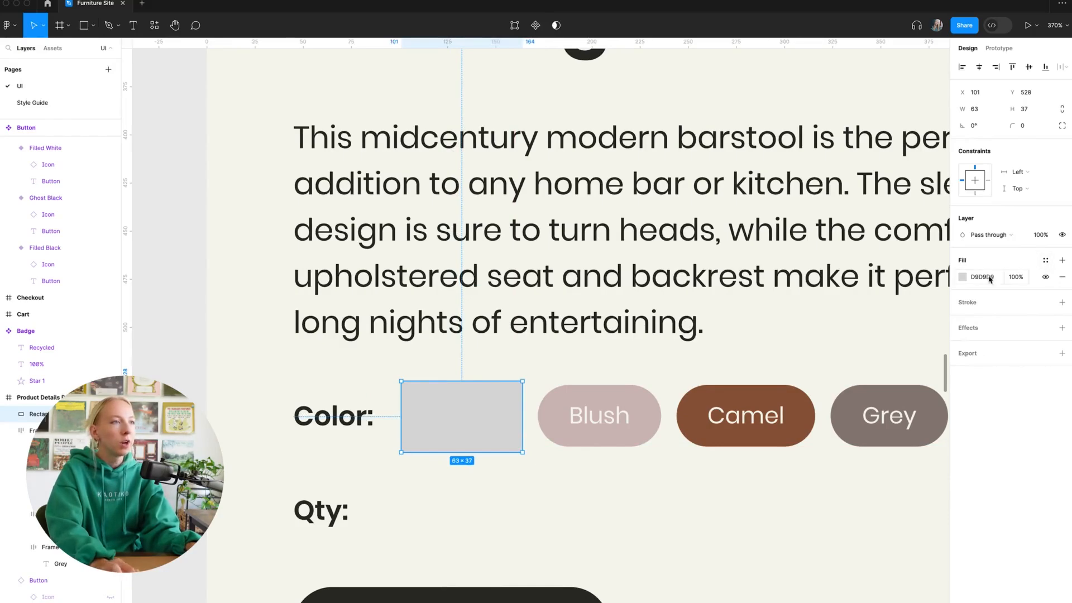
# Replace the rectangle's fill with a black 1 px inside stroke and set its corner radius to 44
pyautogui.click(1062, 276)
pyautogui.click(1063, 286)
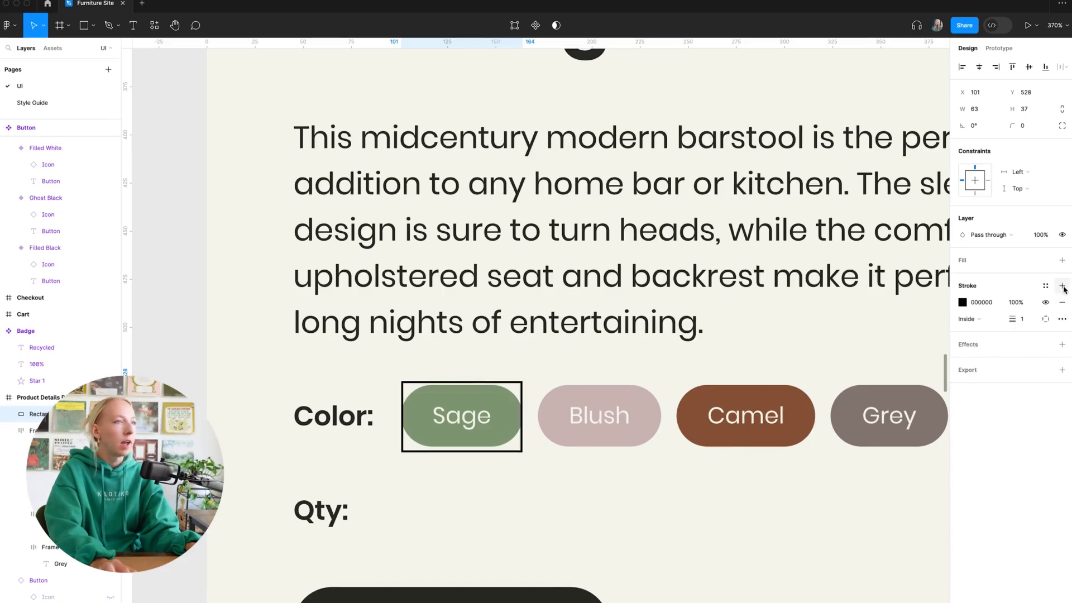
pyautogui.click(1022, 125)
pyautogui.write('44')
pyautogui.press('Return')
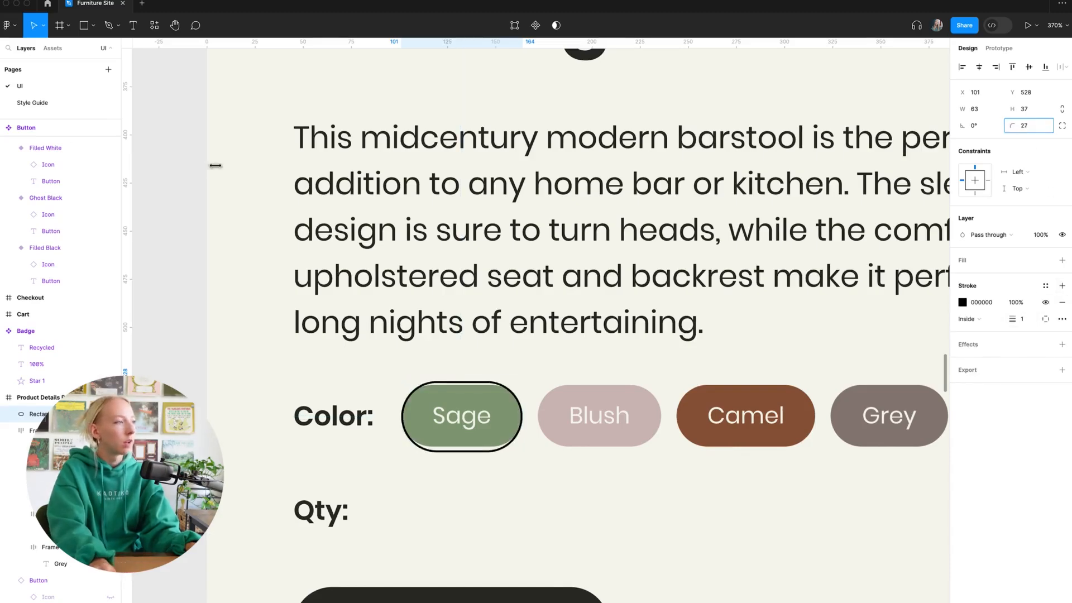
# Resize the black outline to 67 × 36 so it surrounds the "Sage" pill with an even gap, and select it
pyautogui.scroll(5, 446, 441)
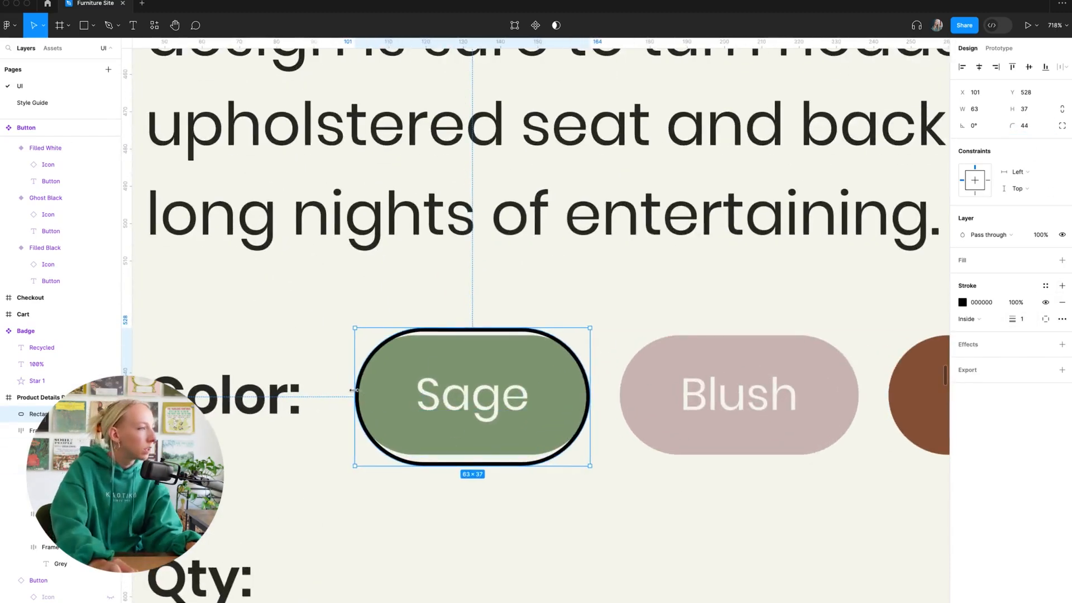
pyautogui.moveTo(355, 391); pyautogui.dragTo(347, 390)
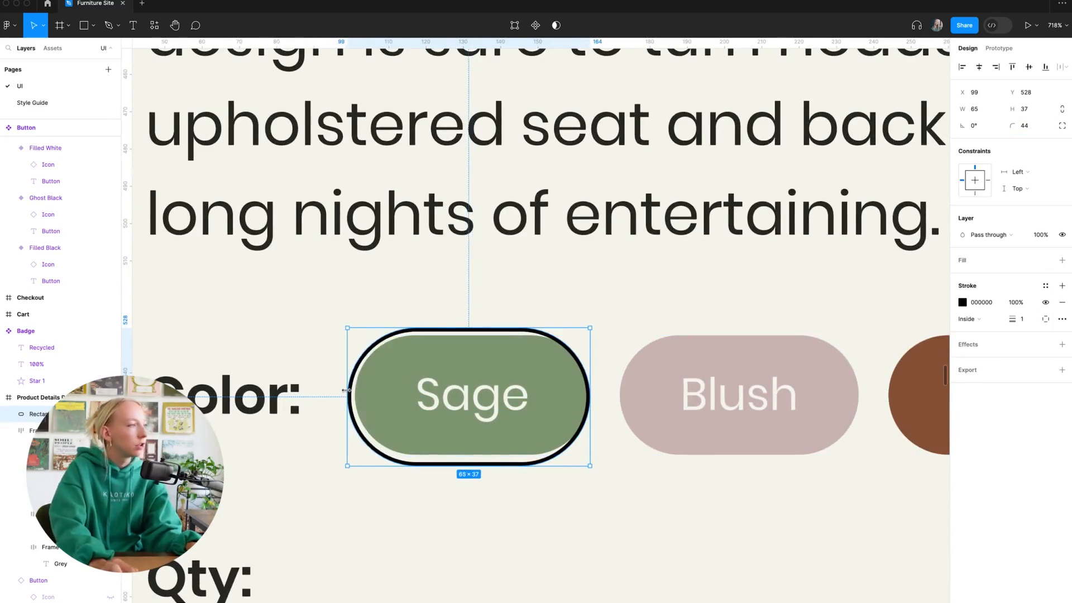
pyautogui.moveTo(457, 465); pyautogui.dragTo(457, 461)
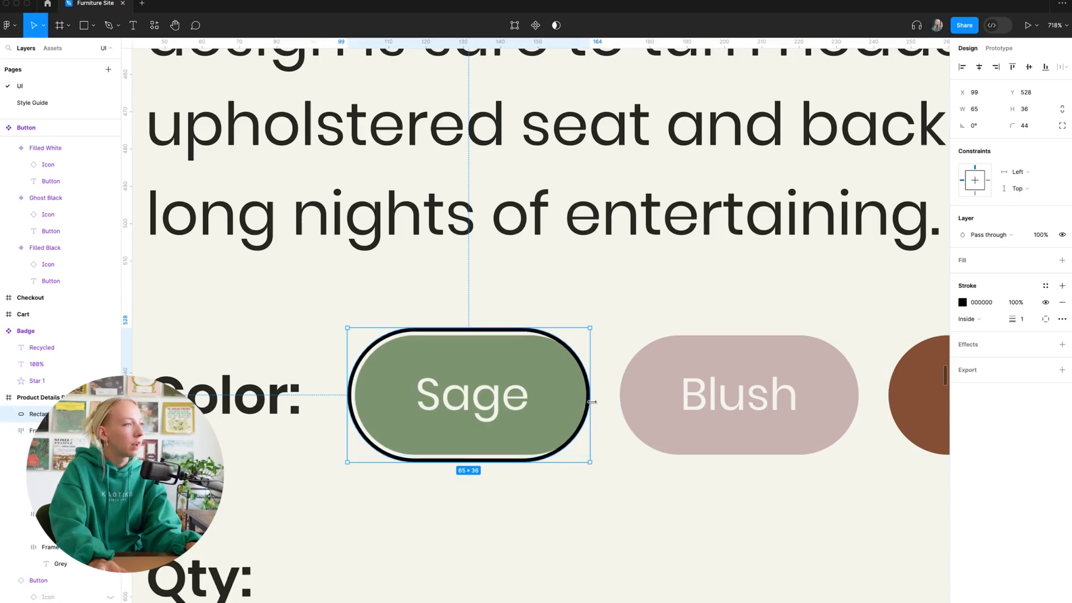
pyautogui.moveTo(591, 401); pyautogui.dragTo(598, 401)
pyautogui.click(439, 522)
pyautogui.scroll(-8, 437, 523)
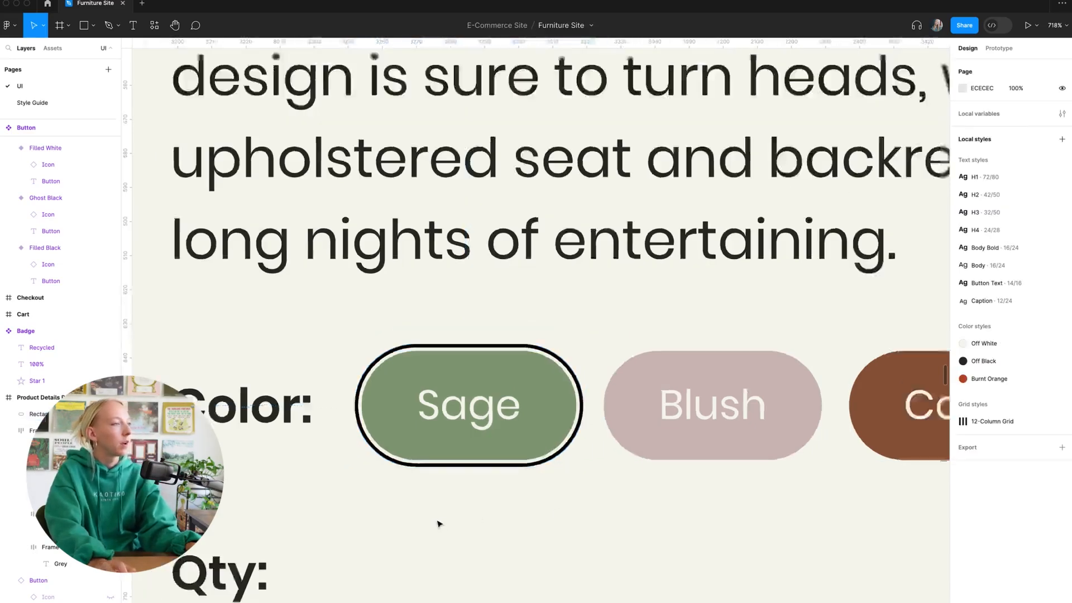
pyautogui.scroll(5, 479, 516)
pyautogui.click(511, 447)
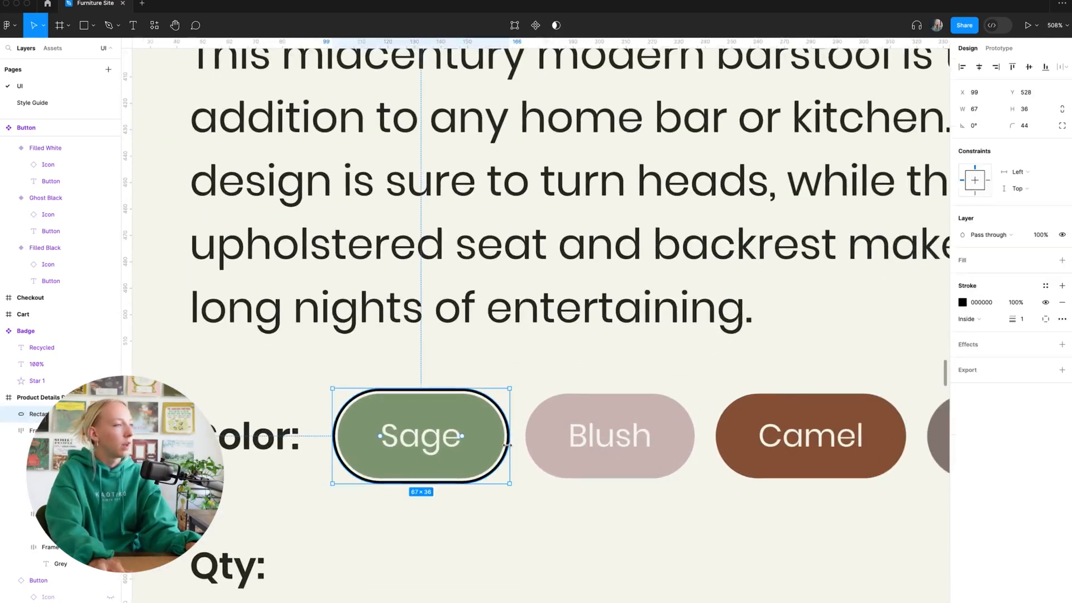
# Recolor the outline's stroke to the Sage pill's green, 87A07B, by sampling the pill
pyautogui.click(968, 301)
pyautogui.click(964, 303)
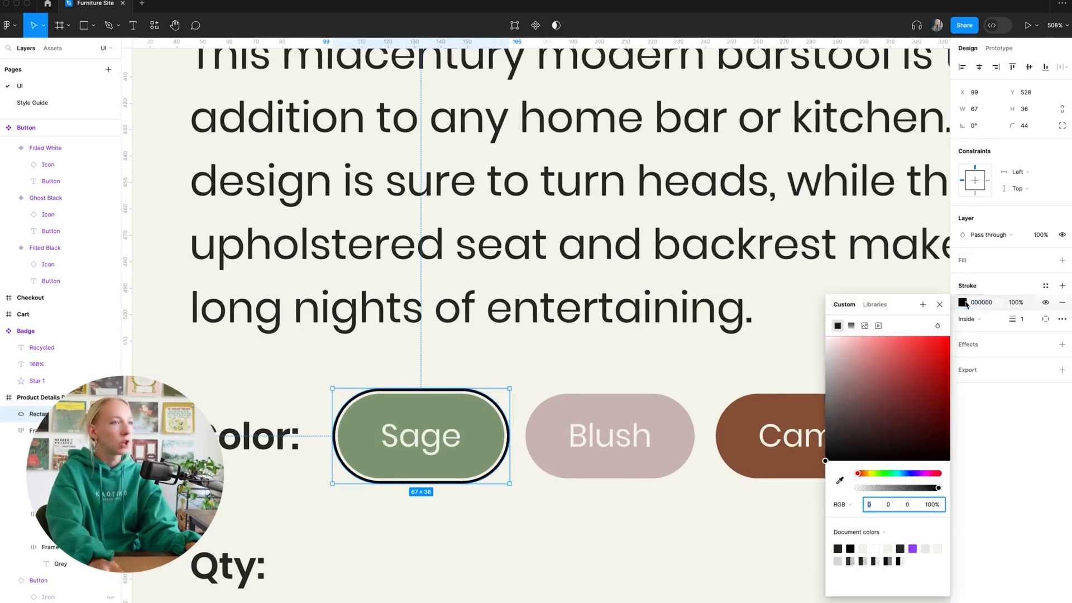
pyautogui.click(839, 480)
pyautogui.click(898, 85)
pyautogui.click(534, 377)
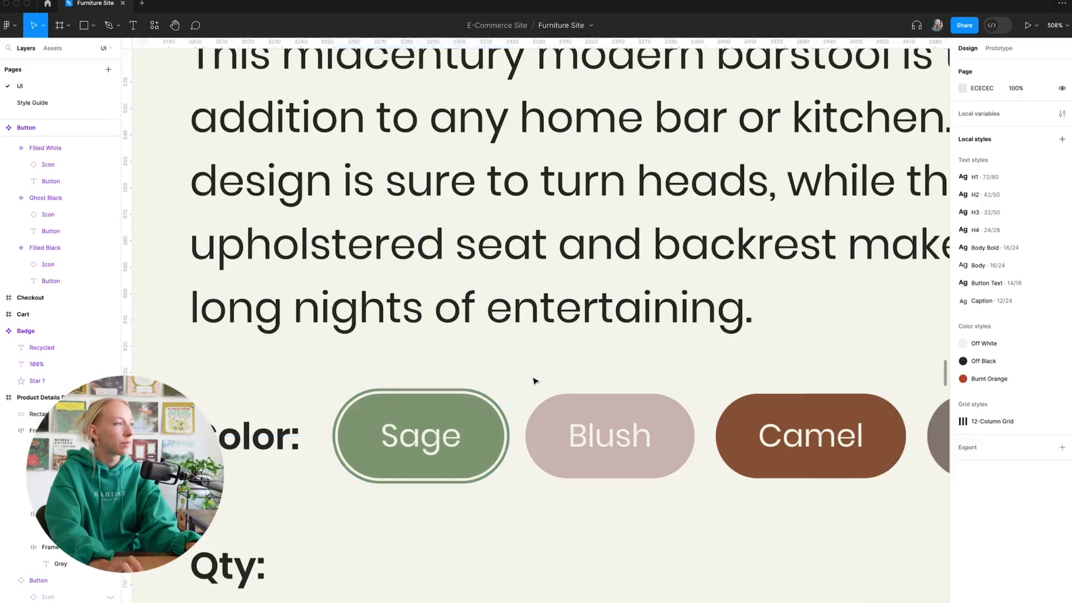
# Enlarge the outline around the "Sage" pill to 69 × 38 to widen the gap on all sides
pyautogui.scroll(-5, 531, 377)
pyautogui.scroll(10, 581, 390)
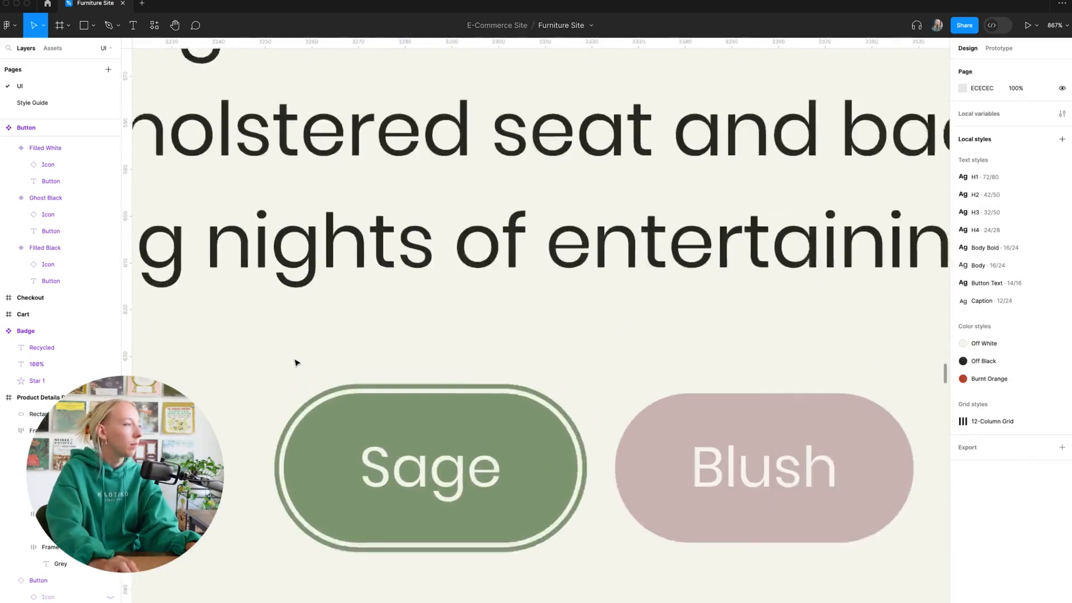
pyautogui.click(410, 394)
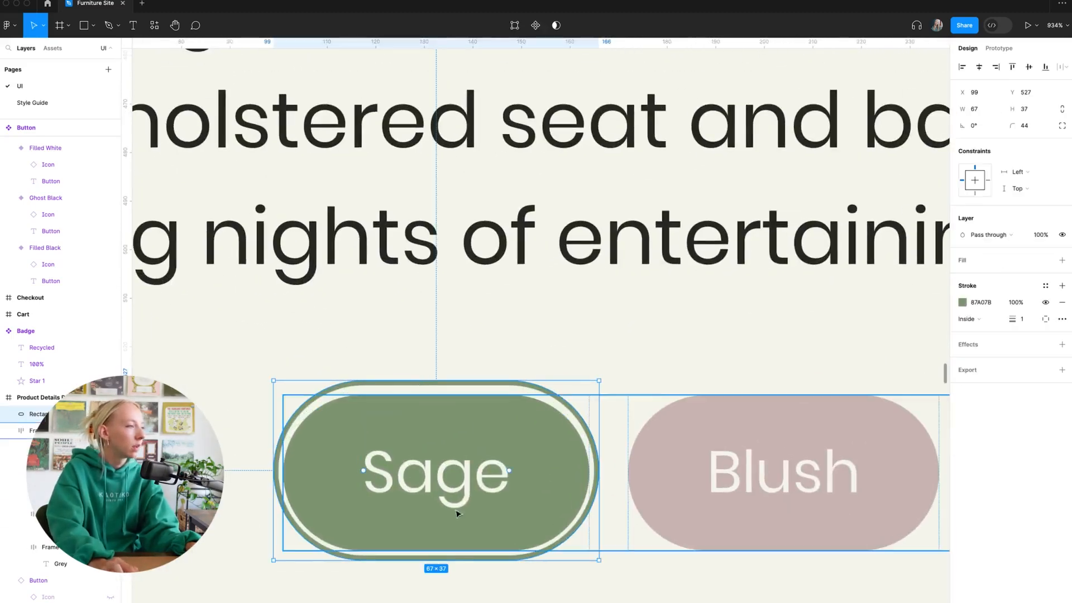
pyautogui.moveTo(447, 558); pyautogui.dragTo(447, 564)
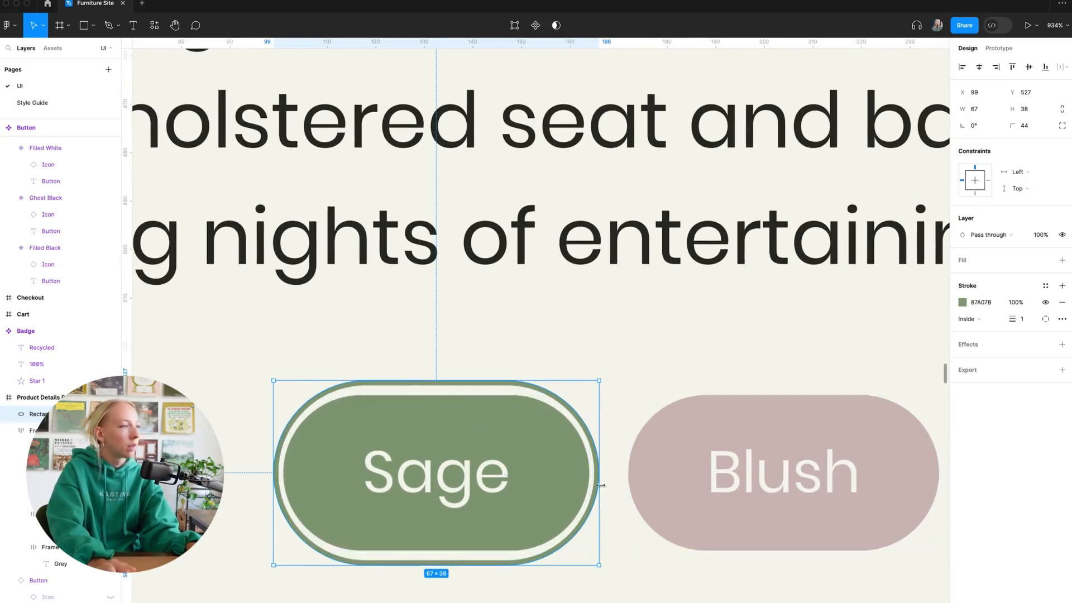
pyautogui.moveTo(599, 485); pyautogui.dragTo(605, 485)
pyautogui.moveTo(273, 480); pyautogui.dragTo(268, 480)
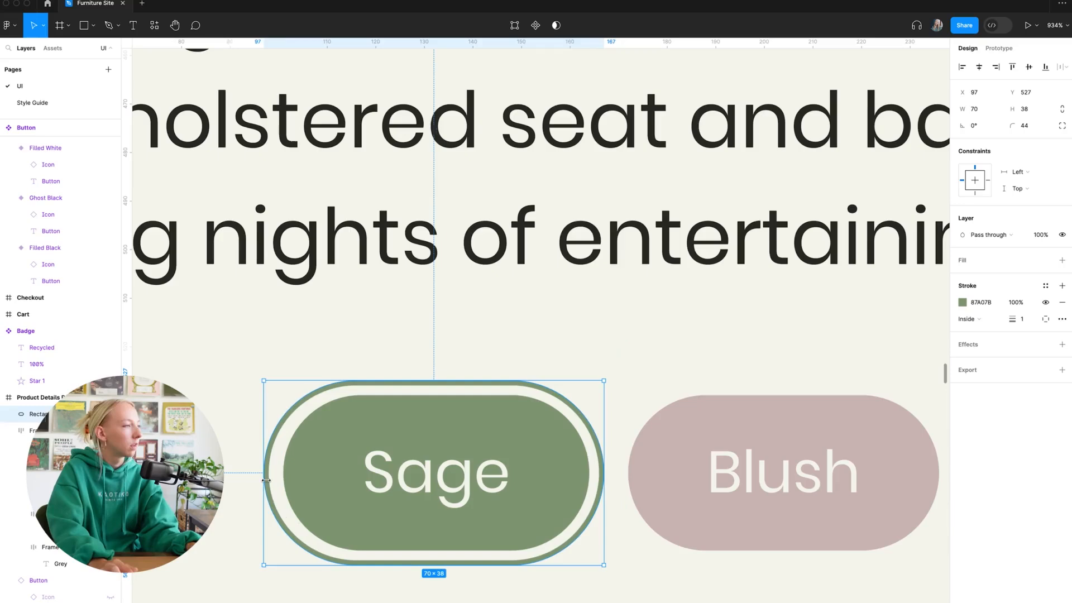
# Try a 2 px stroke on the Sage pill's outline and undo it
pyautogui.click(1022, 319)
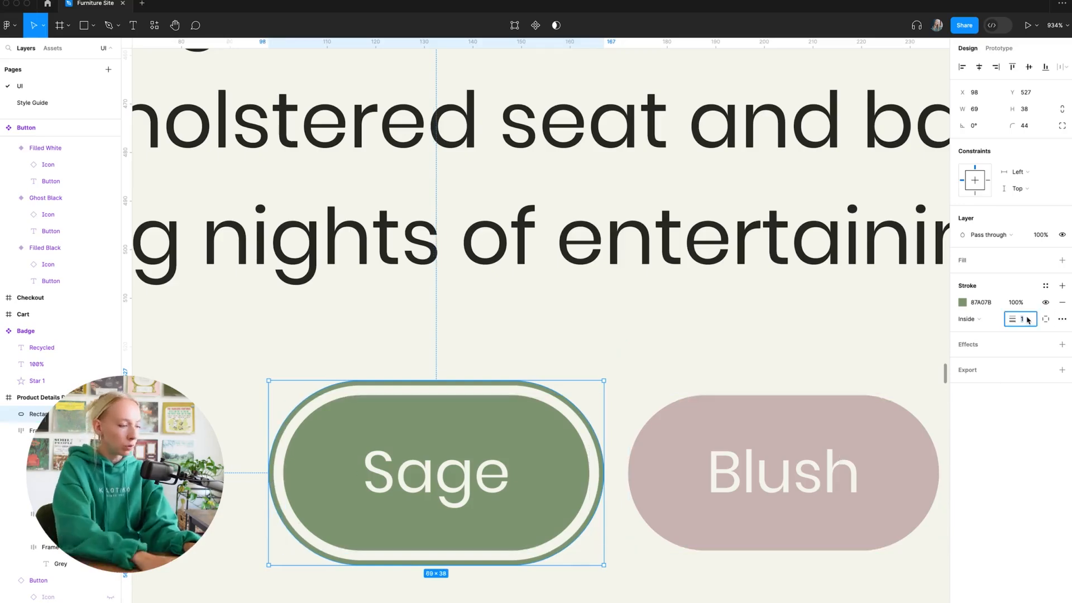
pyautogui.write('2')
pyautogui.press('Return')
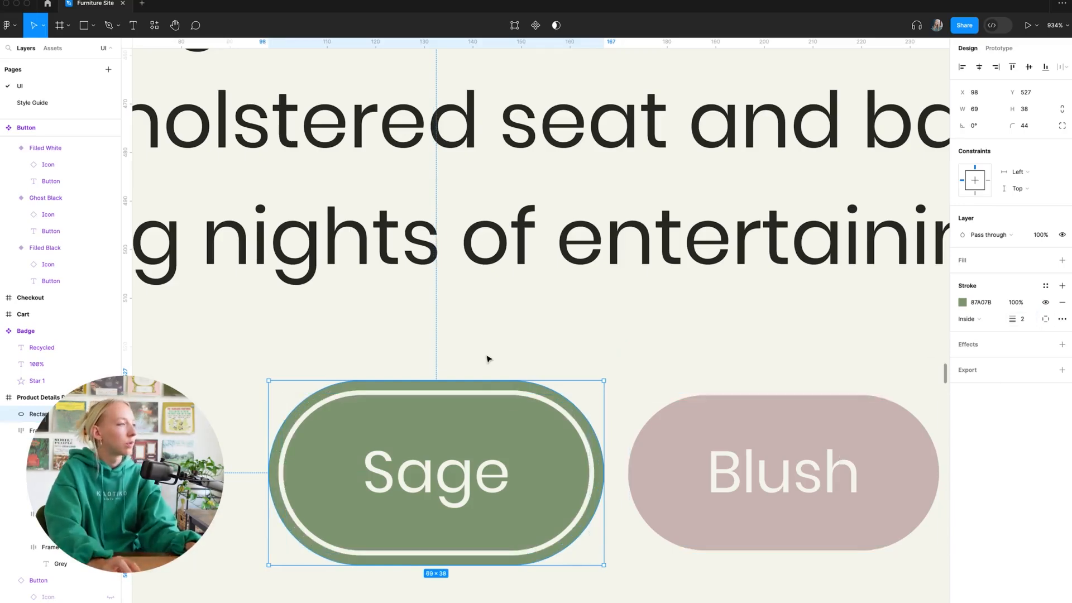
pyautogui.click(488, 358)
pyautogui.scroll(-10, 487, 359)
pyautogui.scroll(-4, 856, 383)
pyautogui.scroll(4, 856, 383)
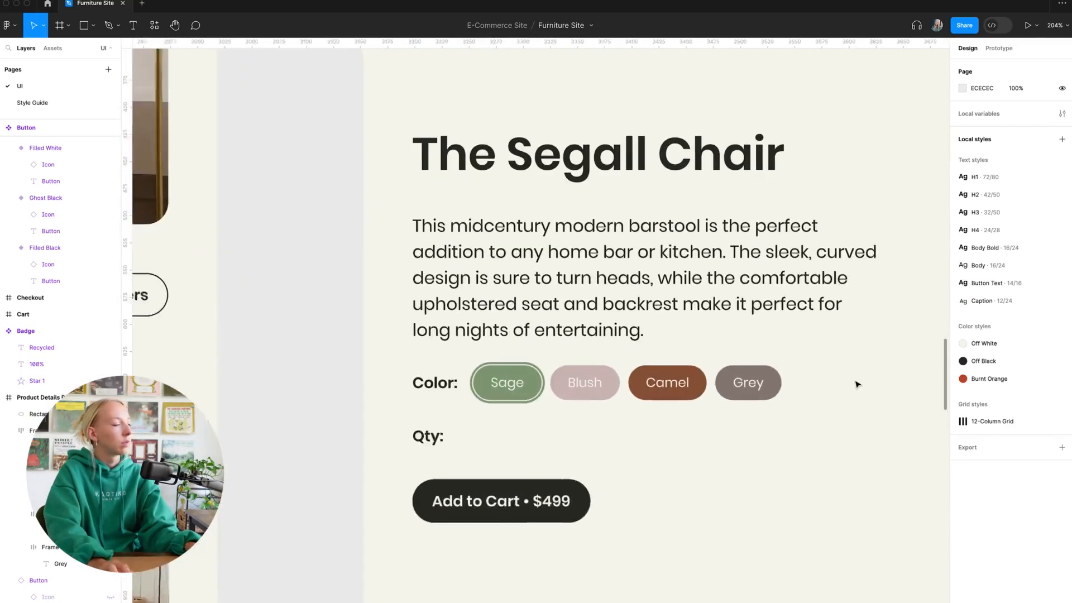
pyautogui.press('super+z')
pyautogui.click(723, 431)
pyautogui.scroll(-5, 725, 430)
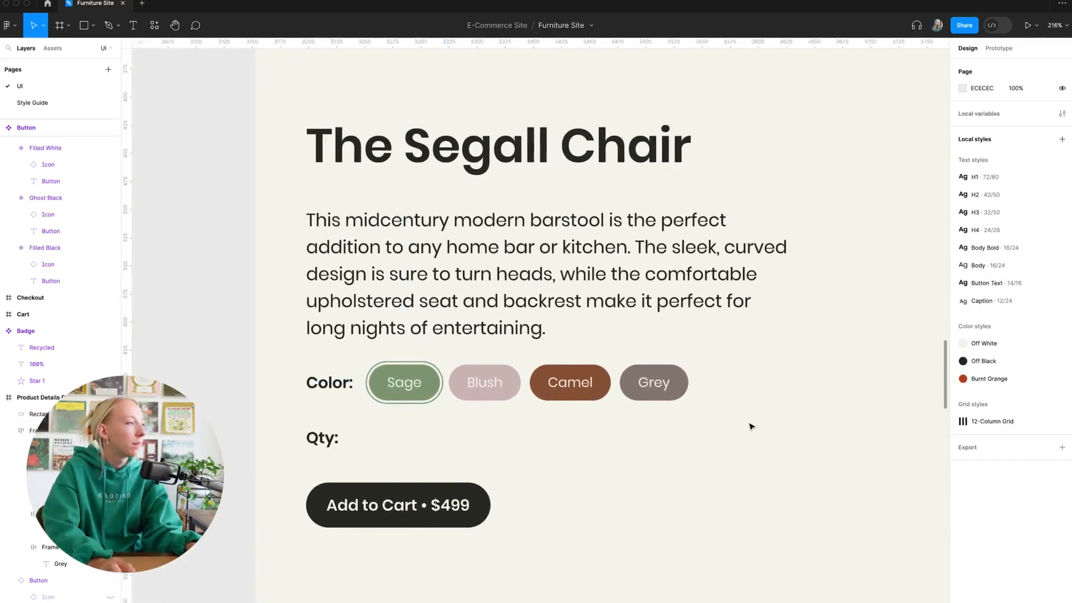
pyautogui.scroll(5, 698, 425)
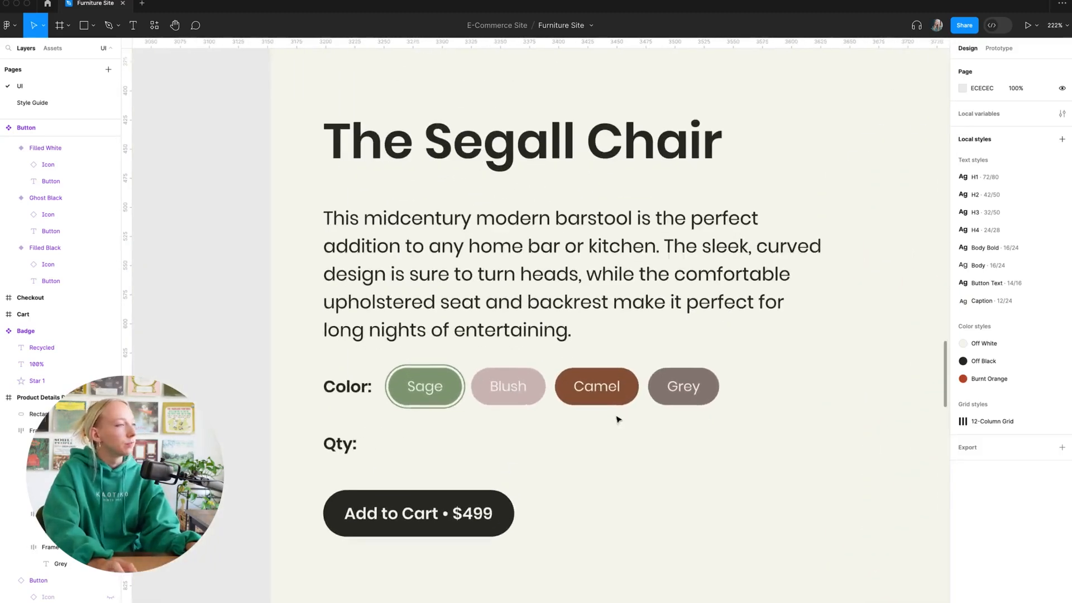
# Set the layer opacity of the "Blush", "Camel" and "Grey" pills to 80%
pyautogui.click(525, 396)
pyautogui.doubleClick(519, 390)
pyautogui.keyDown('shift'); pyautogui.click(593, 394); pyautogui.keyUp('shift')
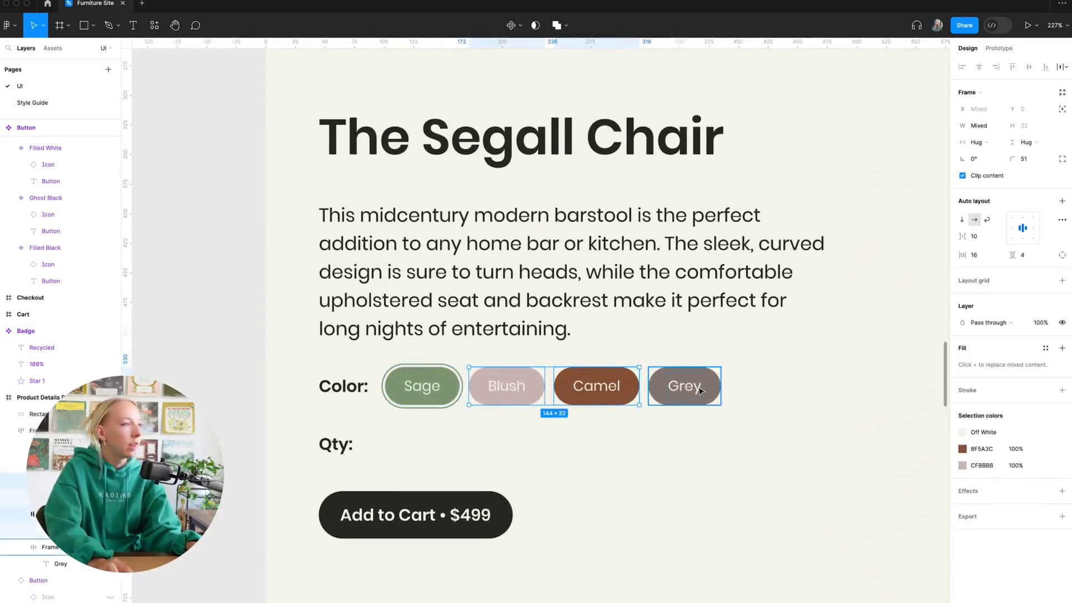
pyautogui.keyDown('shift'); pyautogui.click(700, 391); pyautogui.keyUp('shift')
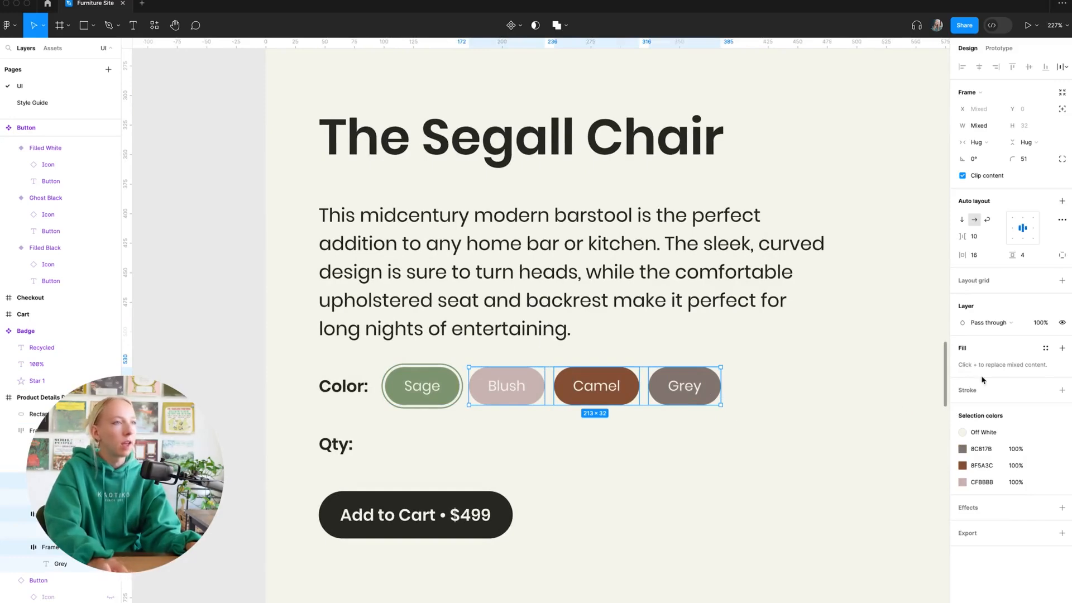
pyautogui.click(1041, 322)
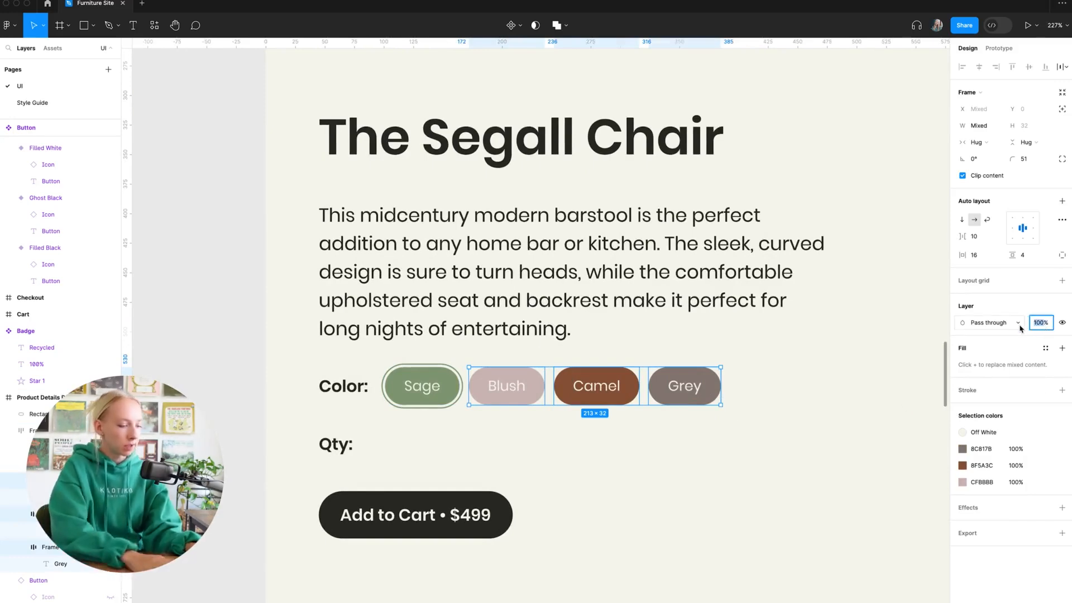
pyautogui.write('80')
pyautogui.press('Return')
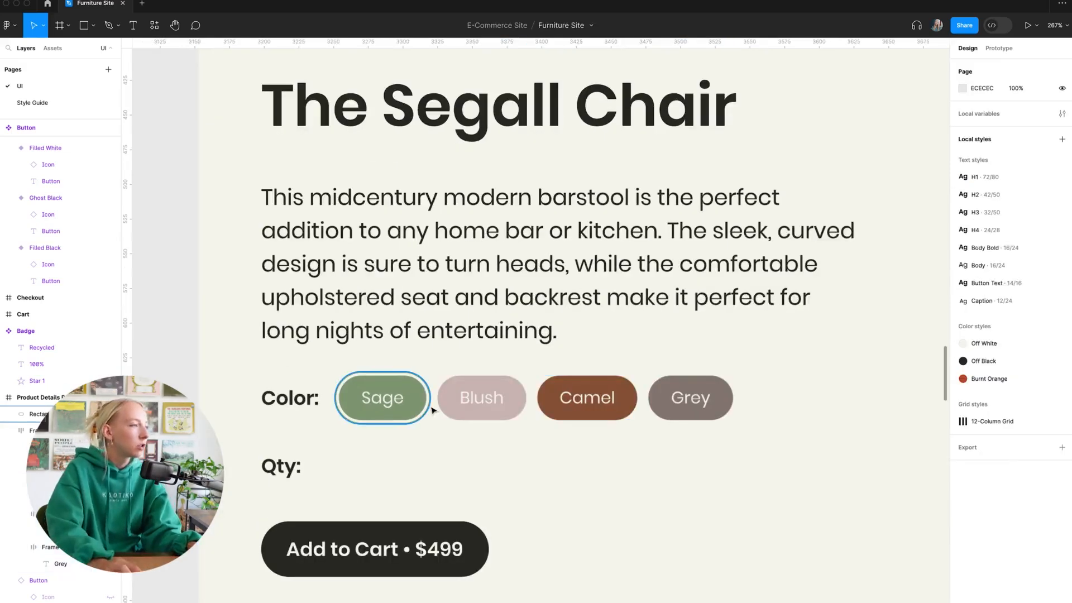
# Apply the Off Black color style to the stroke of the outline around the "Sage" pill
pyautogui.click(432, 409)
pyautogui.click(1045, 285)
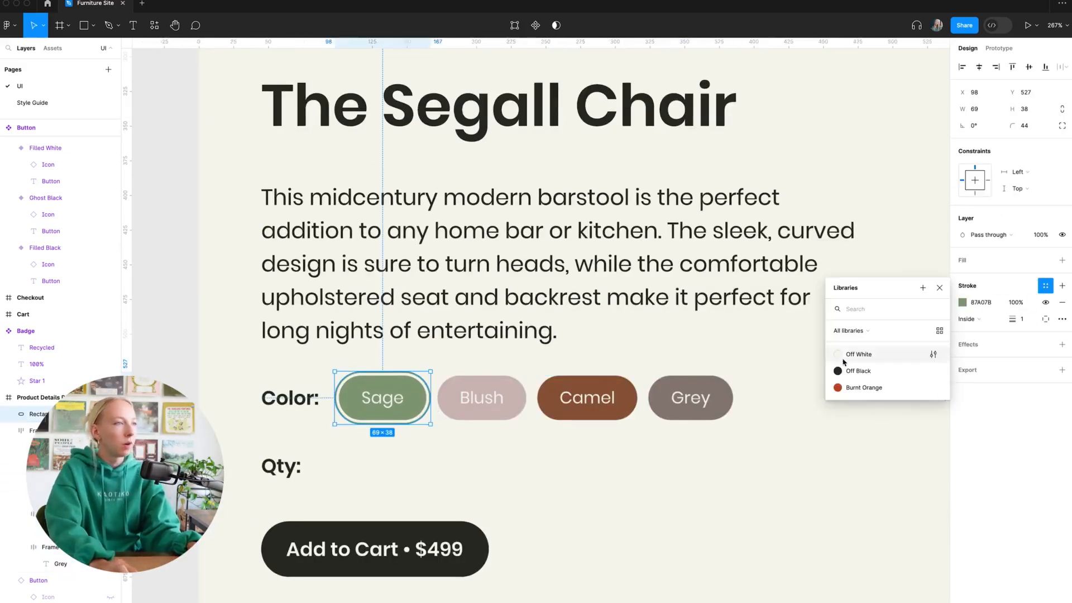
pyautogui.click(862, 373)
pyautogui.click(652, 489)
pyautogui.keyDown('ctrl'); pyautogui.scroll(-5, 658, 488); pyautogui.keyUp('ctrl')
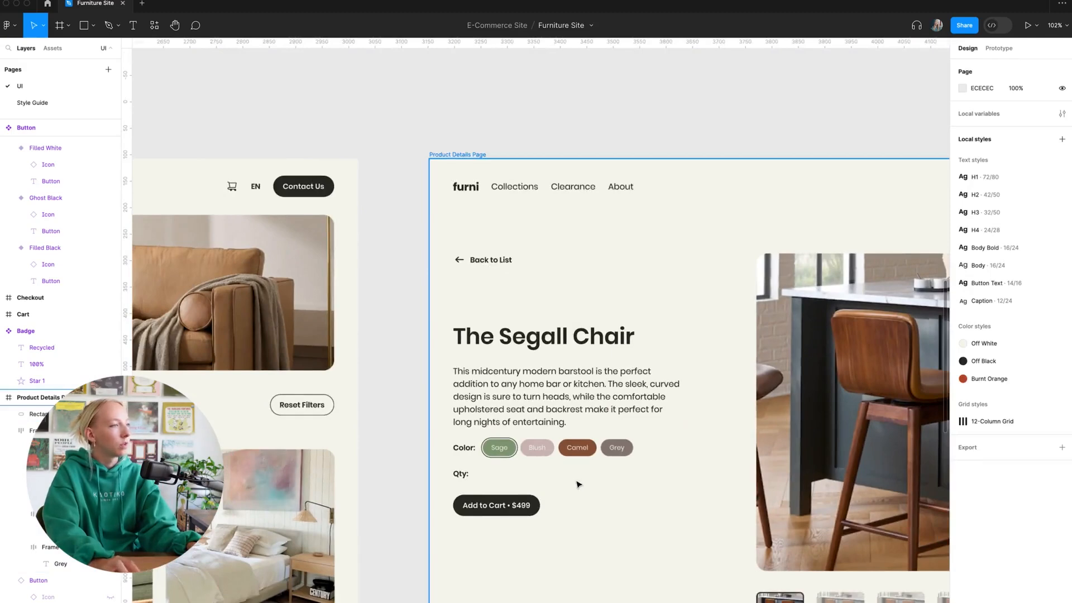
pyautogui.hscroll(2, 591, 484)
pyautogui.keyDown('ctrl'); pyautogui.scroll(5, 469, 472); pyautogui.keyUp('ctrl')
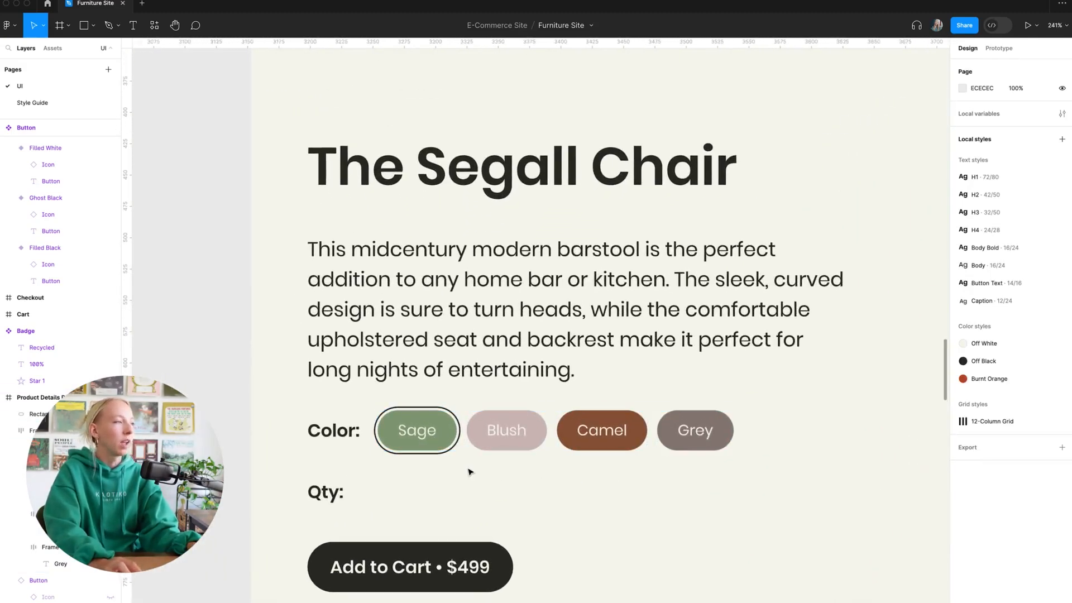
# Select the "Sage" pill together with its outline and wrap both in one frame
pyautogui.doubleClick(407, 430)
pyautogui.keyDown('ctrl'); pyautogui.scroll(5, 423, 407); pyautogui.keyUp('ctrl')
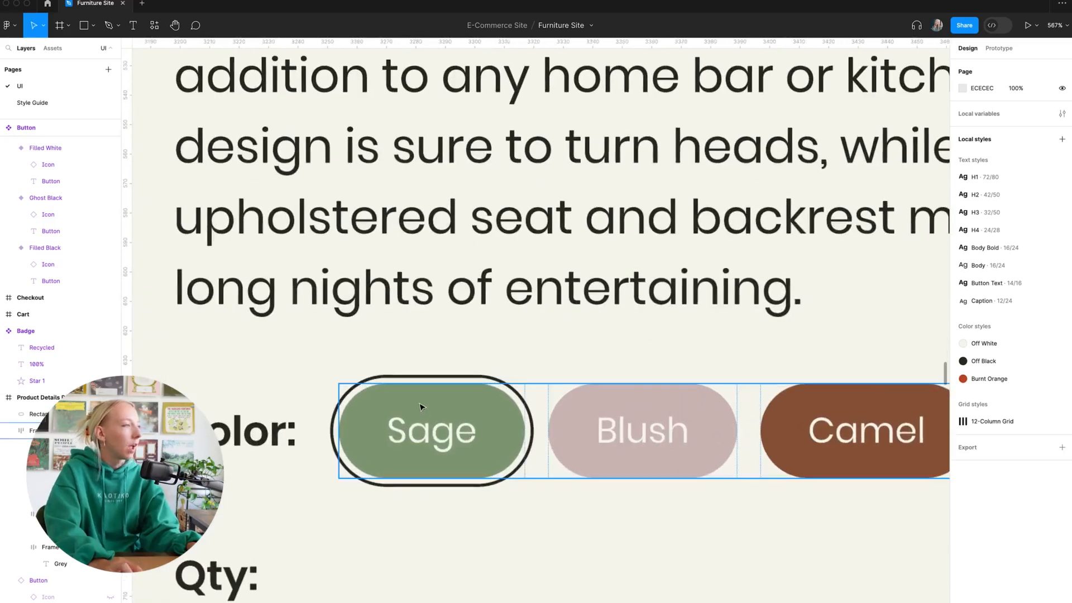
pyautogui.click(433, 376)
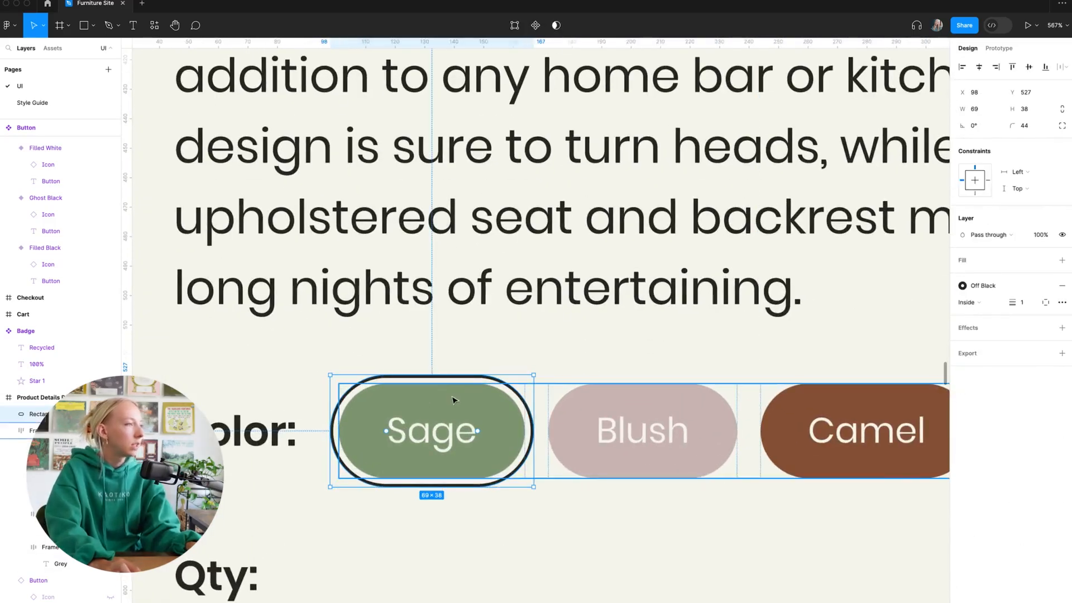
pyautogui.keyDown('shift'); pyautogui.click(455, 401); pyautogui.keyUp('shift')
pyautogui.doubleClick(476, 400)
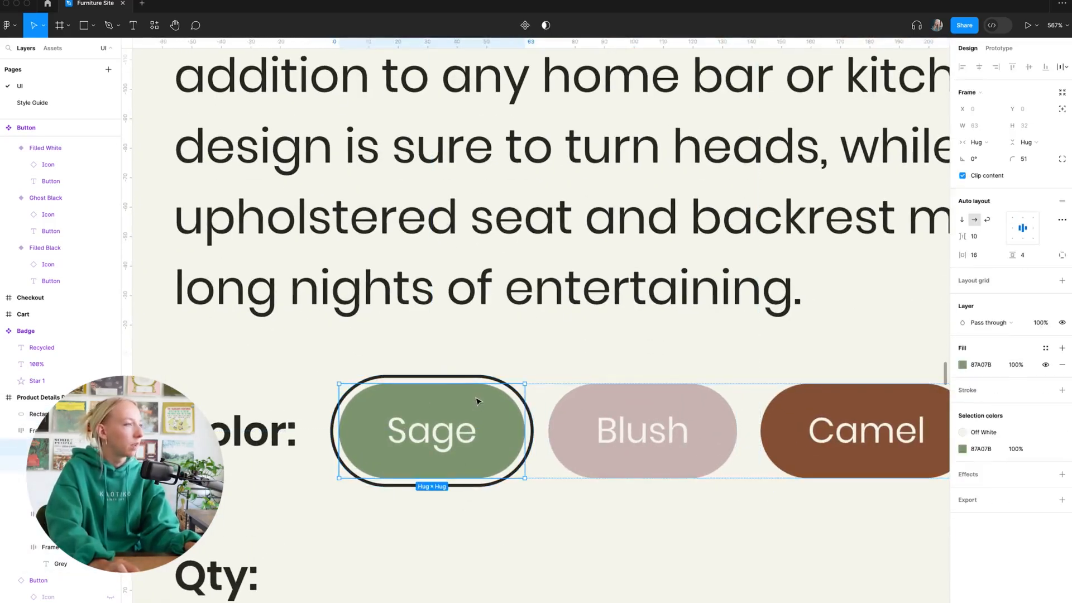
pyautogui.keyDown('shift'); pyautogui.click(482, 376); pyautogui.keyUp('shift')
pyautogui.rightClick(481, 393)
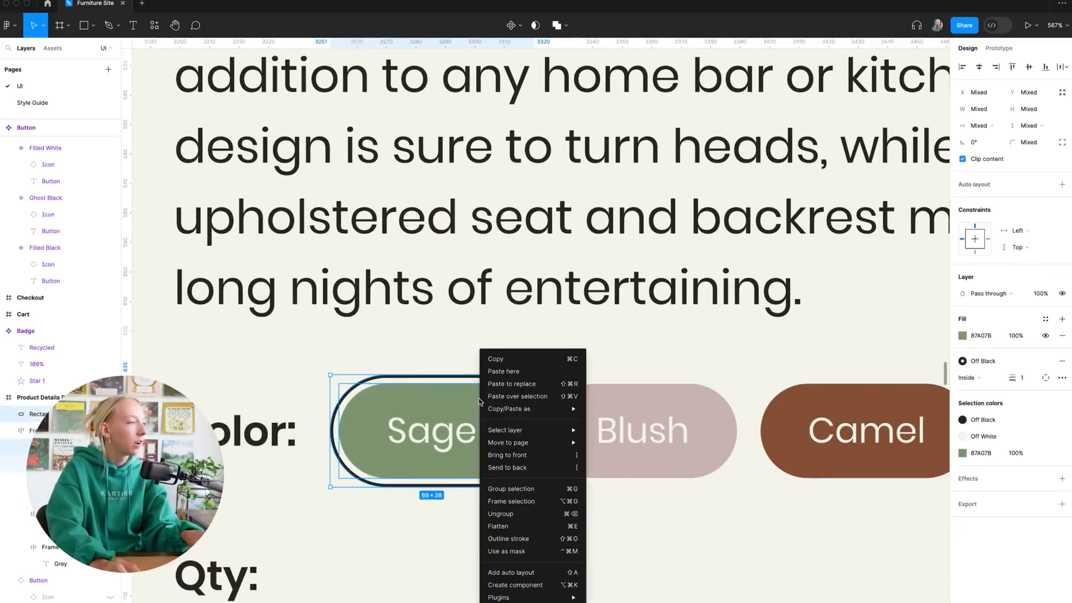
pyautogui.click(535, 502)
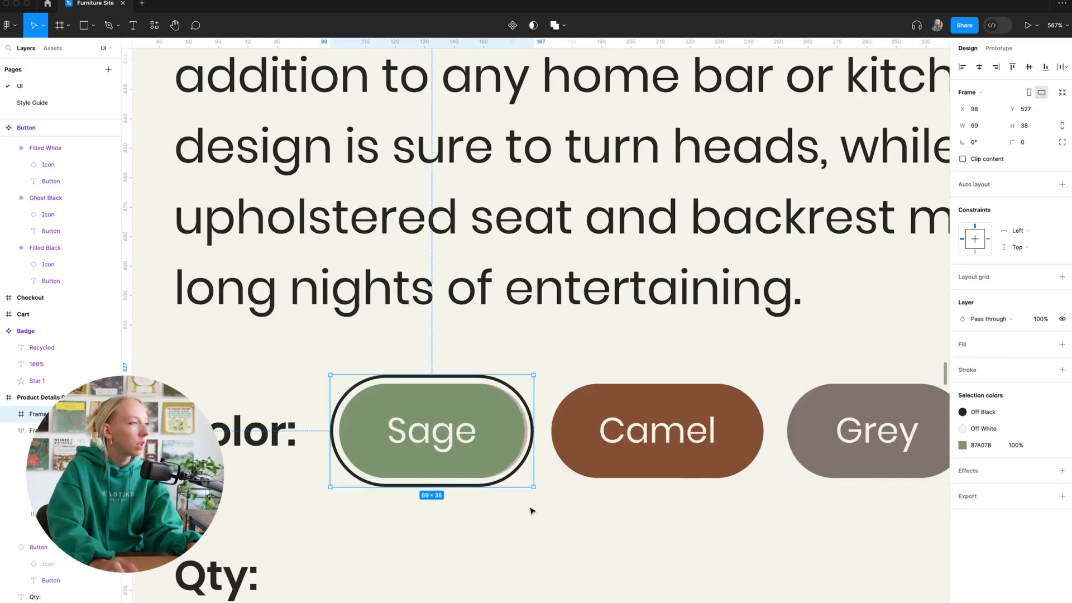
# Move the framed "Sage" pill below the row and place the Blush, Camel and Grey row directly to its right with an 8 px gap
pyautogui.scroll(2, 486, 517)
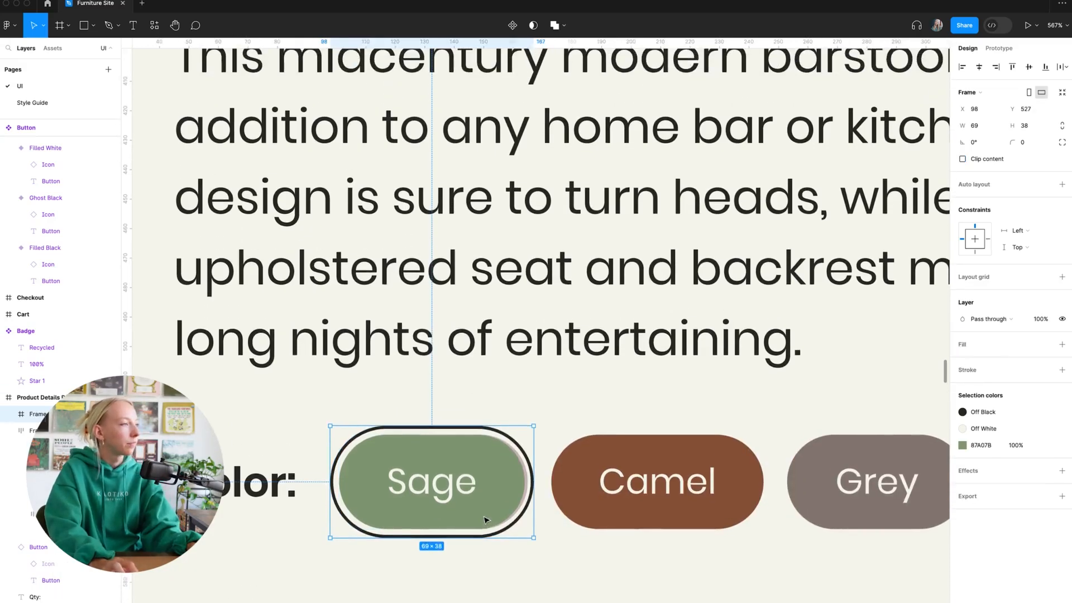
pyautogui.moveTo(485, 517); pyautogui.dragTo(533, 580)
pyautogui.scroll(-5, 558, 584)
pyautogui.scroll(3, 536, 575)
pyautogui.scroll(3, 699, 570)
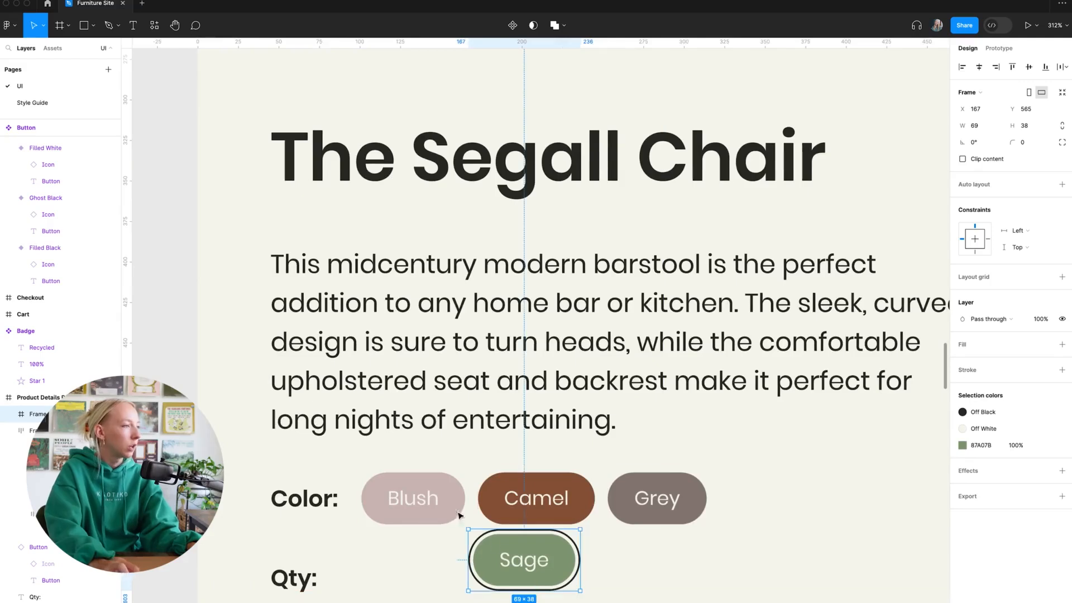
pyautogui.moveTo(453, 512); pyautogui.dragTo(684, 574)
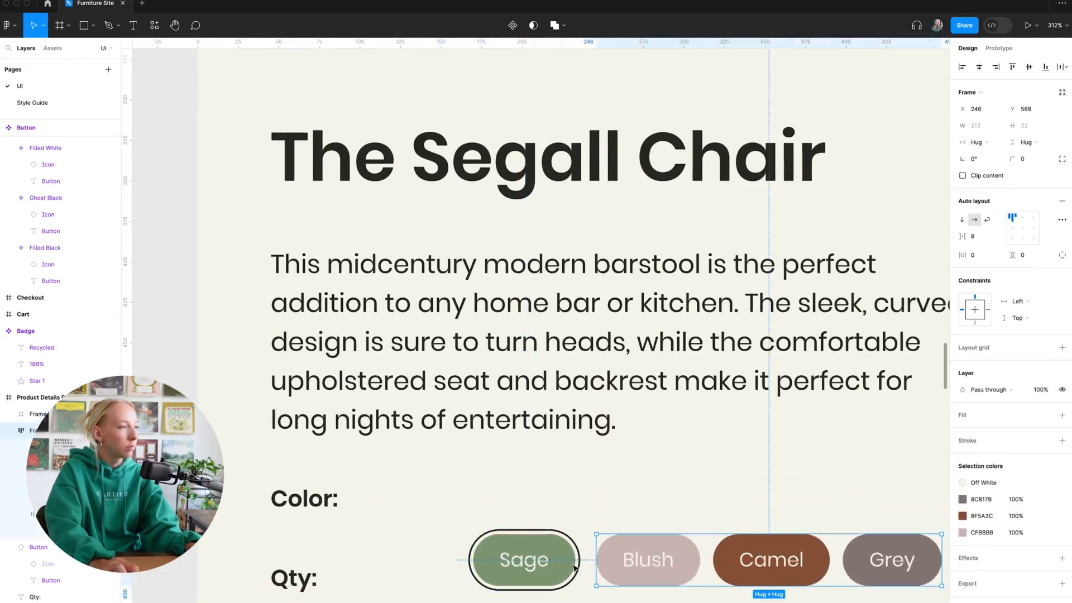
pyautogui.scroll(-3, 550, 543)
pyautogui.hscroll(3, 550, 542)
pyautogui.press('Left')
pyautogui.press('Left')
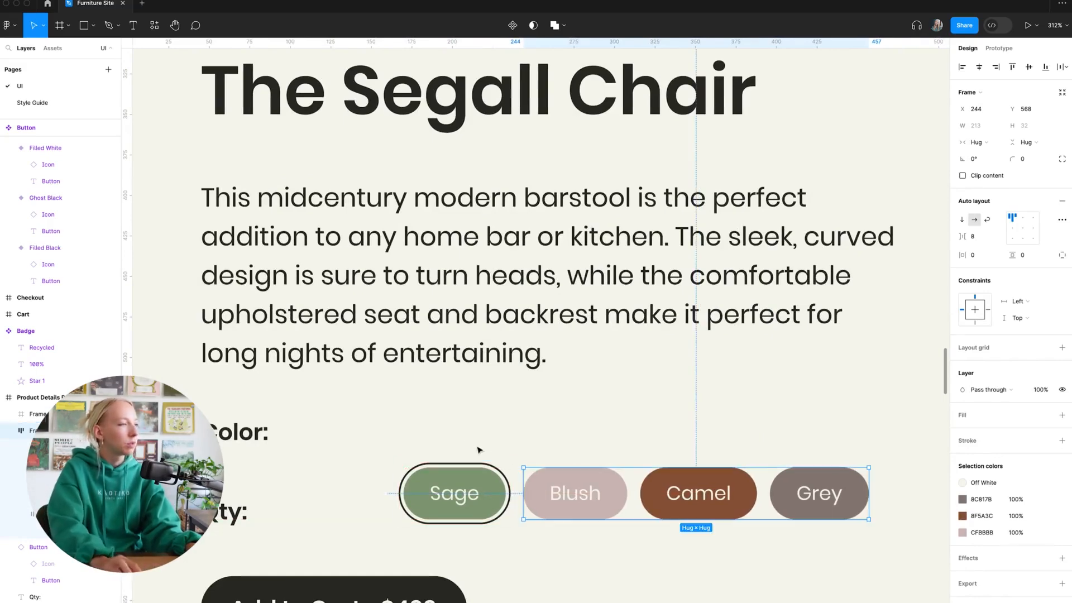
# Combine all four pills in one horizontal auto layout frame with spacing 8 and place it beside the "Color:" label at X 99, Y 527
pyautogui.moveTo(479, 450); pyautogui.dragTo(577, 500)
pyautogui.rightClick(576, 500)
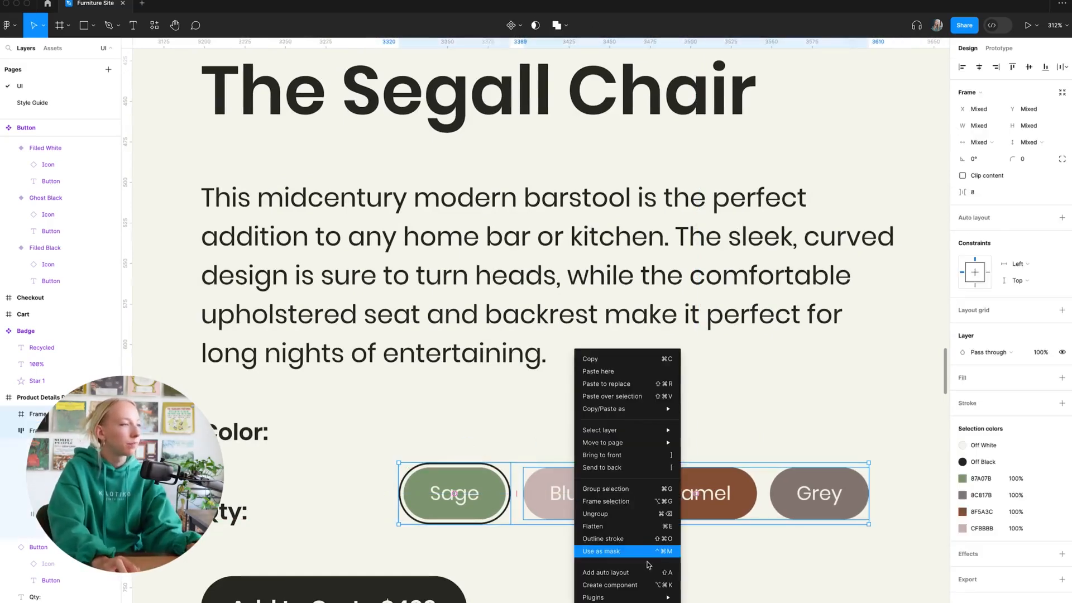
pyautogui.click(629, 501)
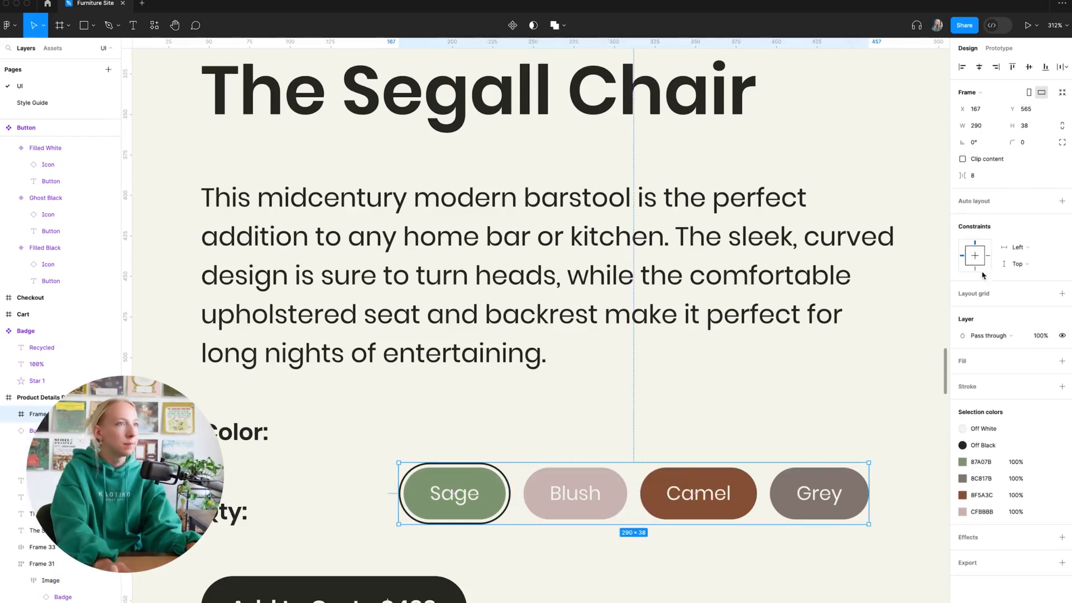
pyautogui.click(1062, 201)
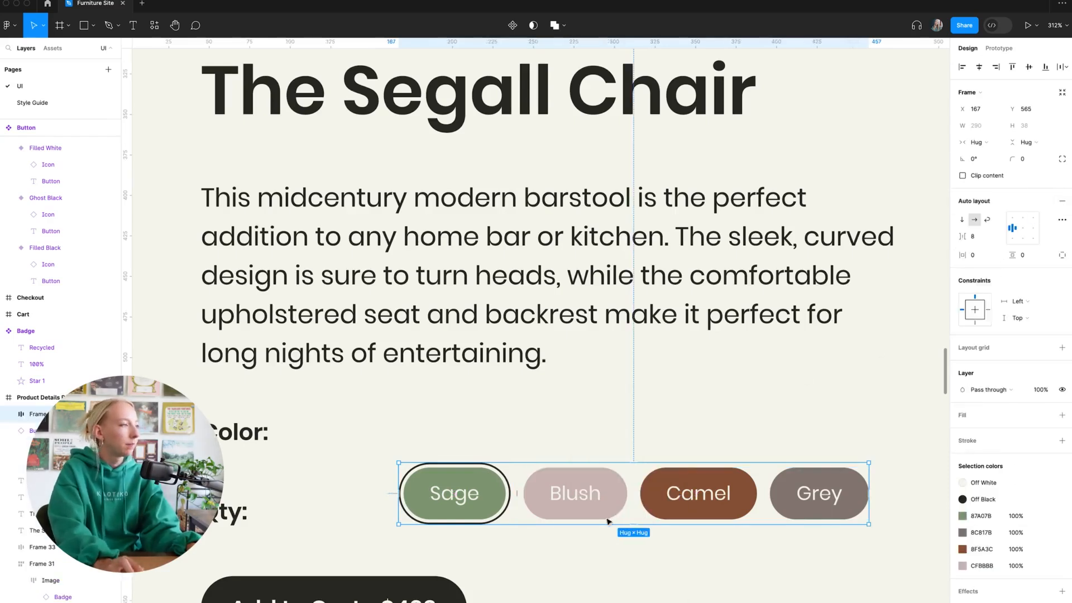
pyautogui.moveTo(607, 520); pyautogui.dragTo(483, 447)
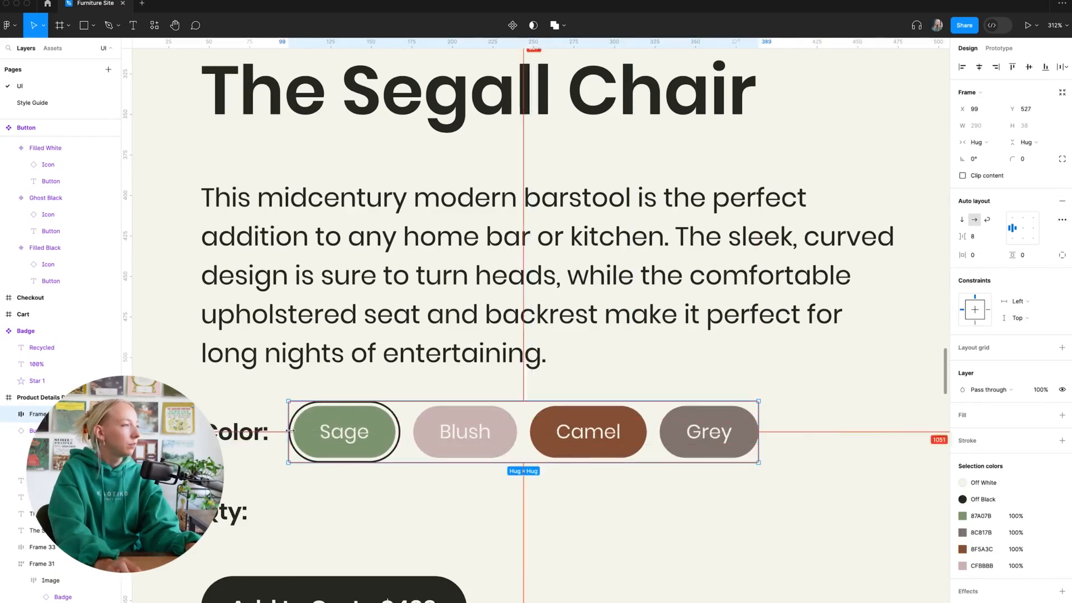
# Set the "Color:" label's text resizing to auto width so its box fits the word
pyautogui.click(227, 435)
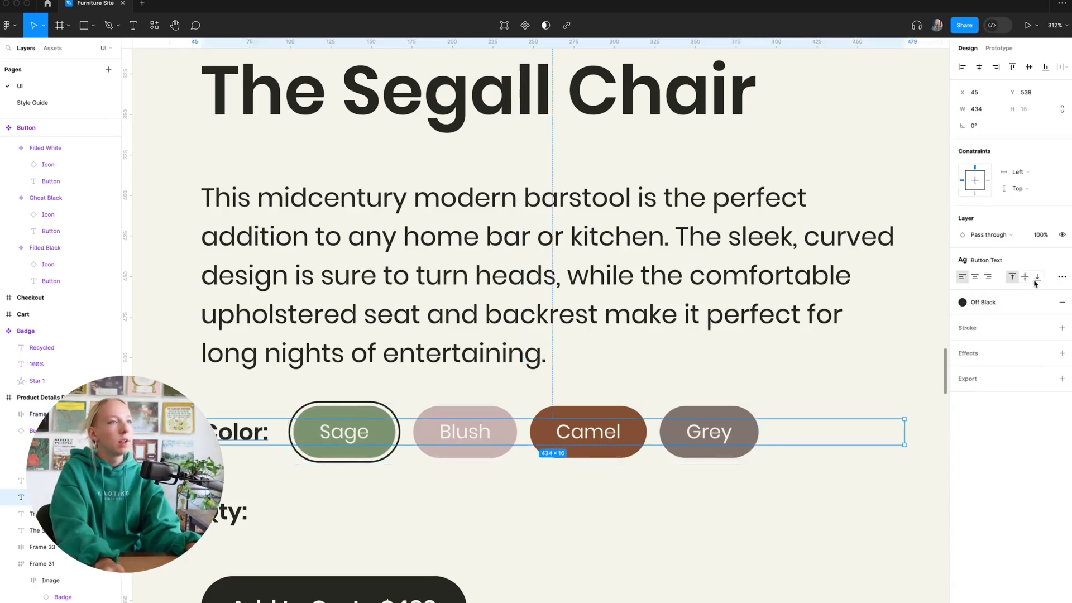
pyautogui.click(1061, 278)
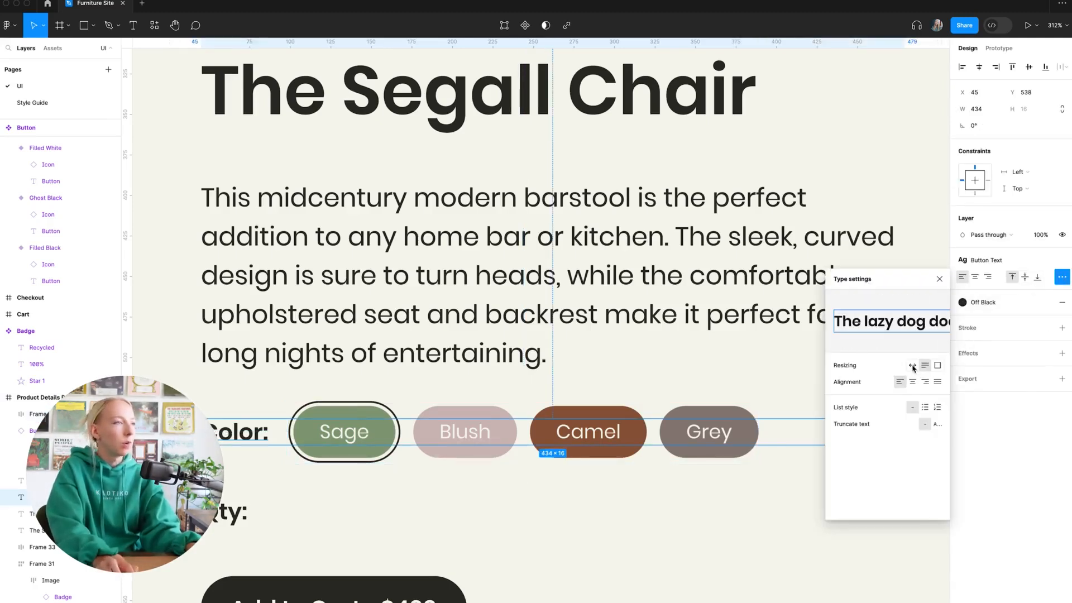
pyautogui.click(912, 365)
pyautogui.click(328, 441)
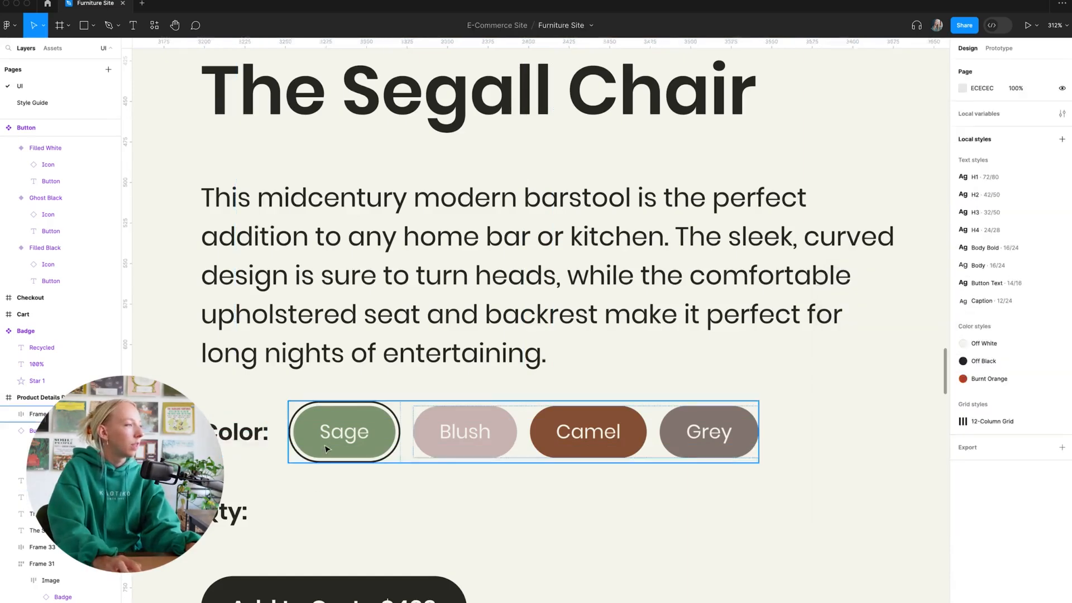
pyautogui.click(345, 483)
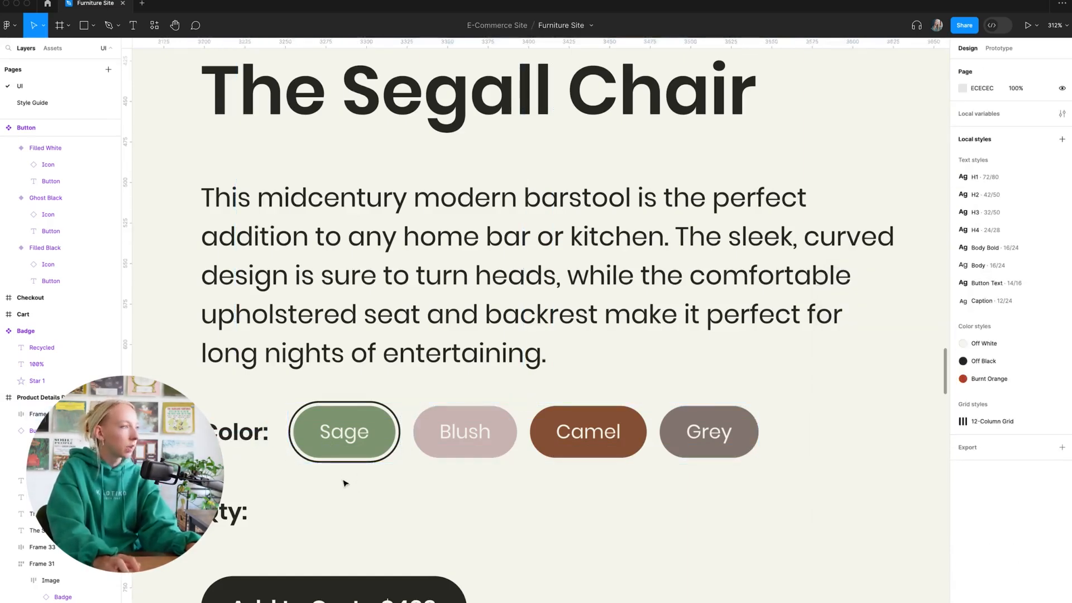
# Set the stroke weight of the outline around the "Sage" pill to 2
pyautogui.click(370, 436)
pyautogui.click(371, 437)
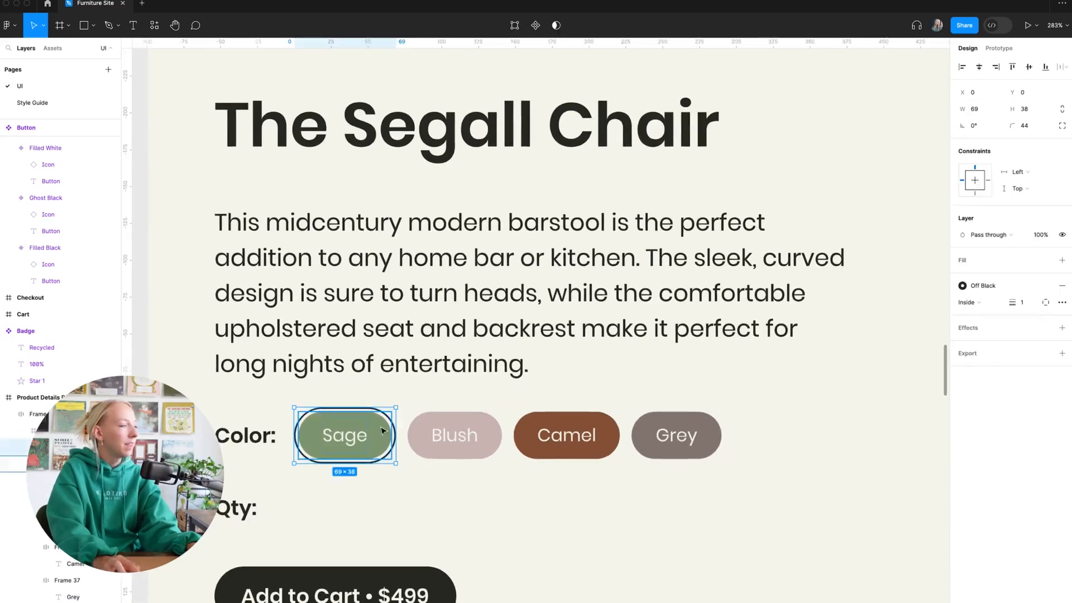
pyautogui.scroll(5, 373, 436)
pyautogui.scroll(-1, 373, 436)
pyautogui.click(357, 336)
pyautogui.click(352, 348)
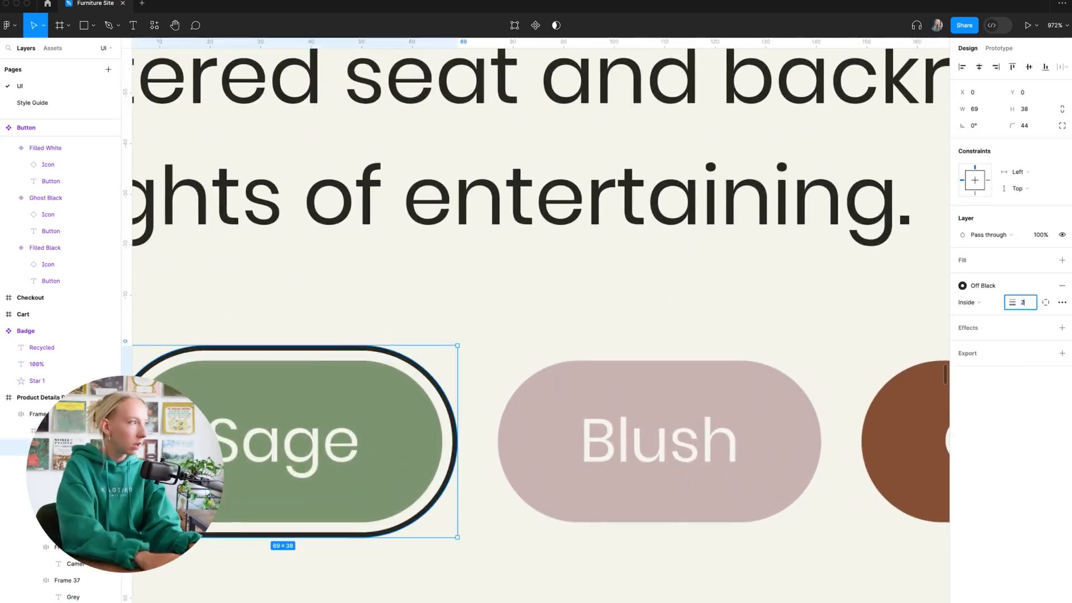
pyautogui.press('Return')
pyautogui.click(649, 339)
pyautogui.scroll(-6, 649, 340)
pyautogui.scroll(-1, 815, 441)
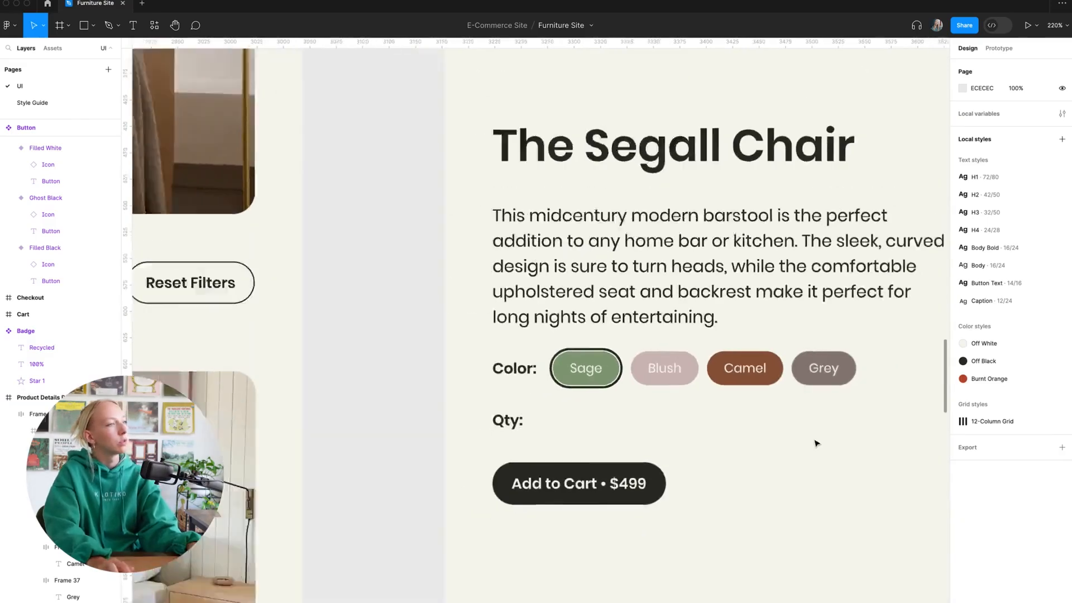
# Set the stroke weight of the outline around the "Sage" pill to 1.5
pyautogui.scroll(-2, 816, 443)
pyautogui.scroll(3, 891, 427)
pyautogui.scroll(-3, 613, 426)
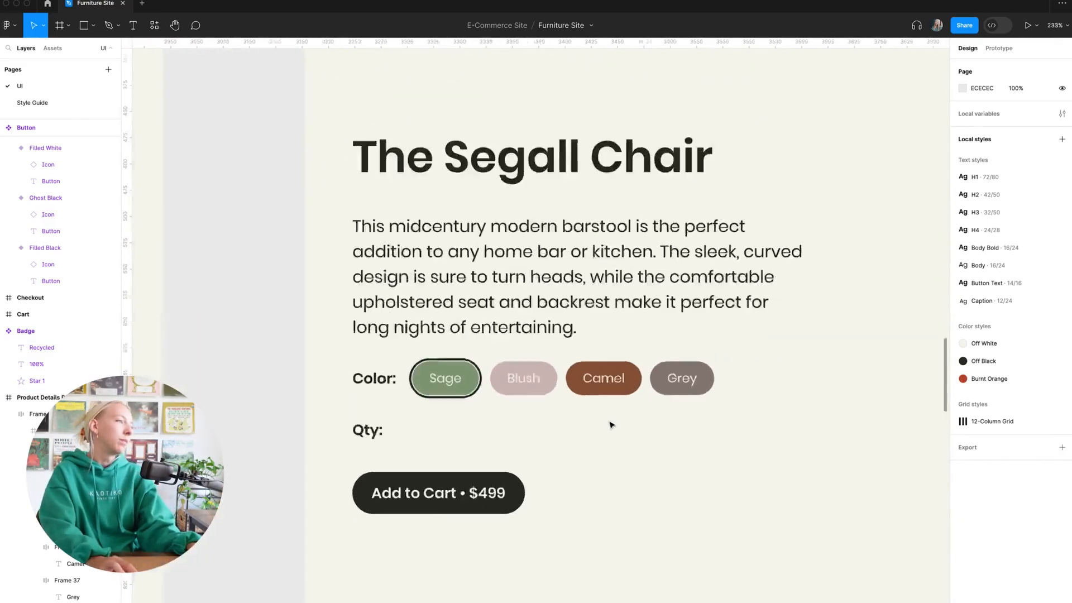
pyautogui.scroll(3, 454, 376)
pyautogui.click(527, 379)
pyautogui.click(527, 379)
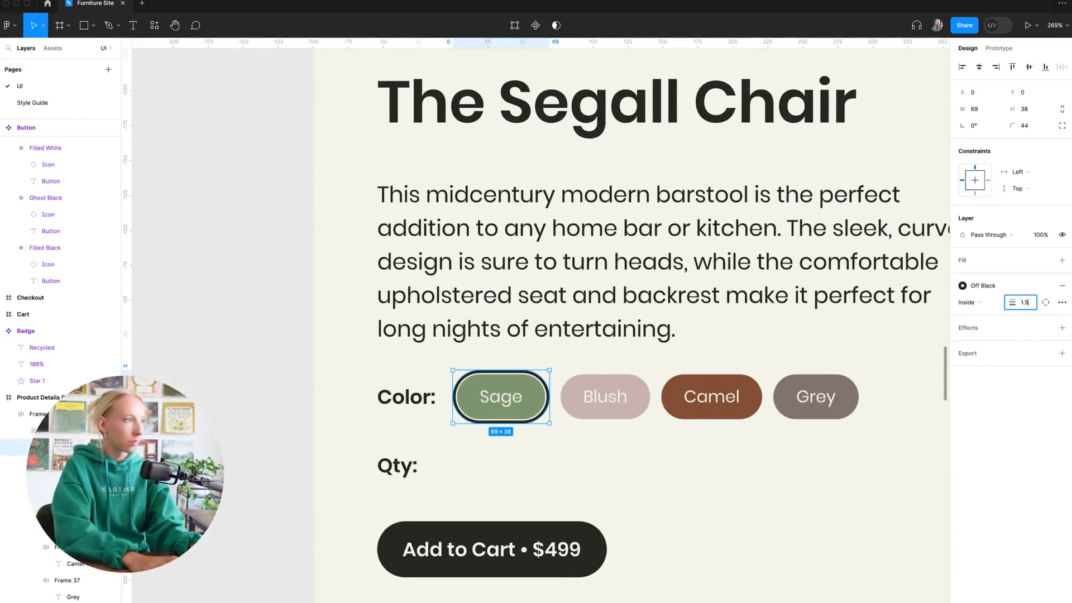
pyautogui.press('Return')
pyautogui.click(768, 515)
pyautogui.scroll(-3, 769, 516)
pyautogui.hscroll(2, 768, 515)
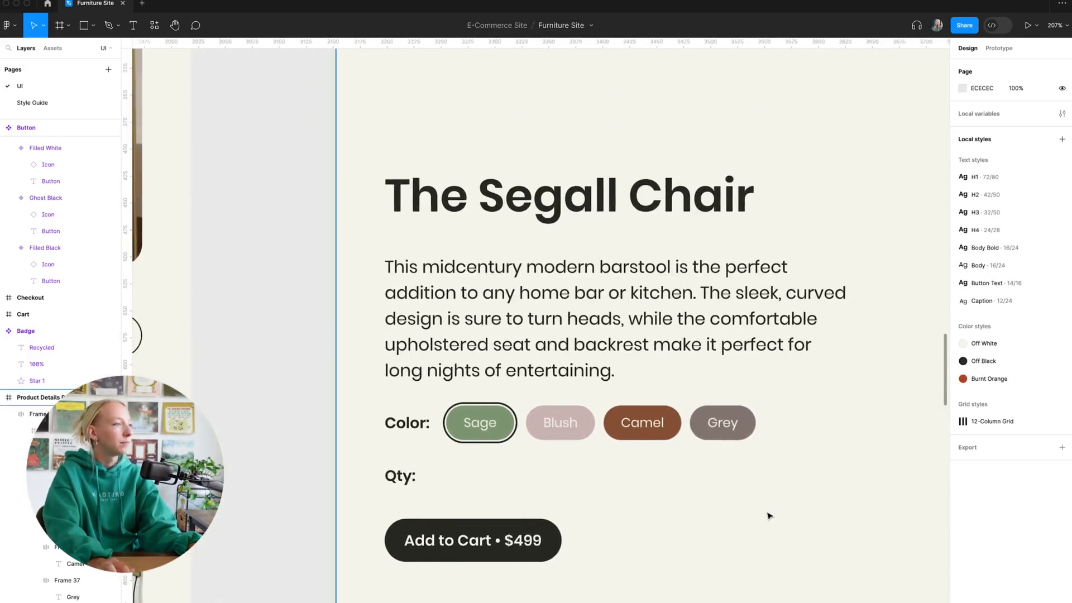
# Set the "Qty:" label's text resizing to auto width so its box fits the word
pyautogui.scroll(2, 769, 515)
pyautogui.scroll(5, 369, 480)
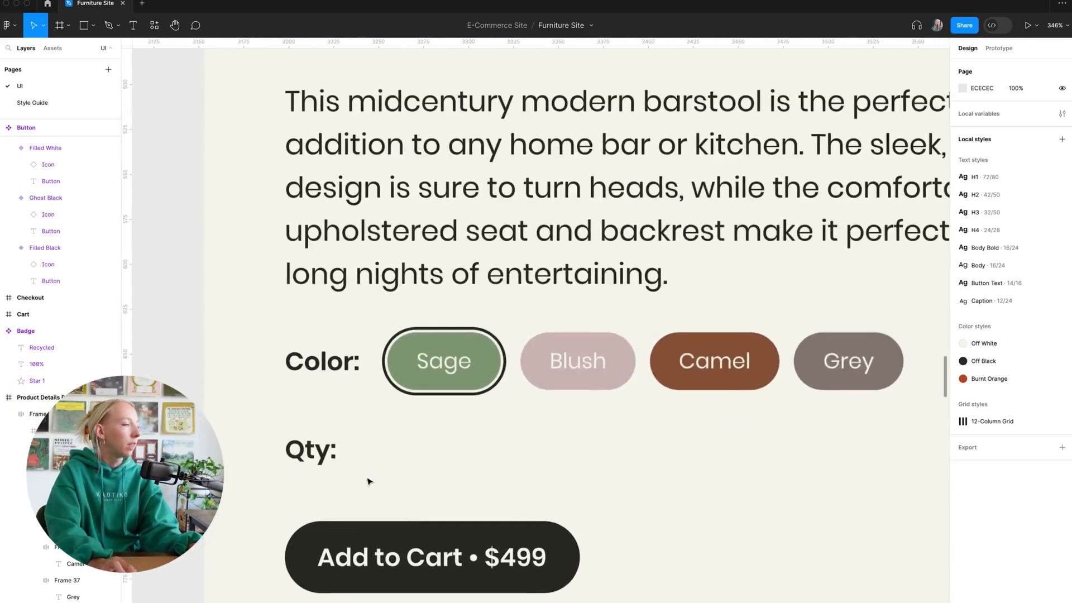
pyautogui.click(324, 450)
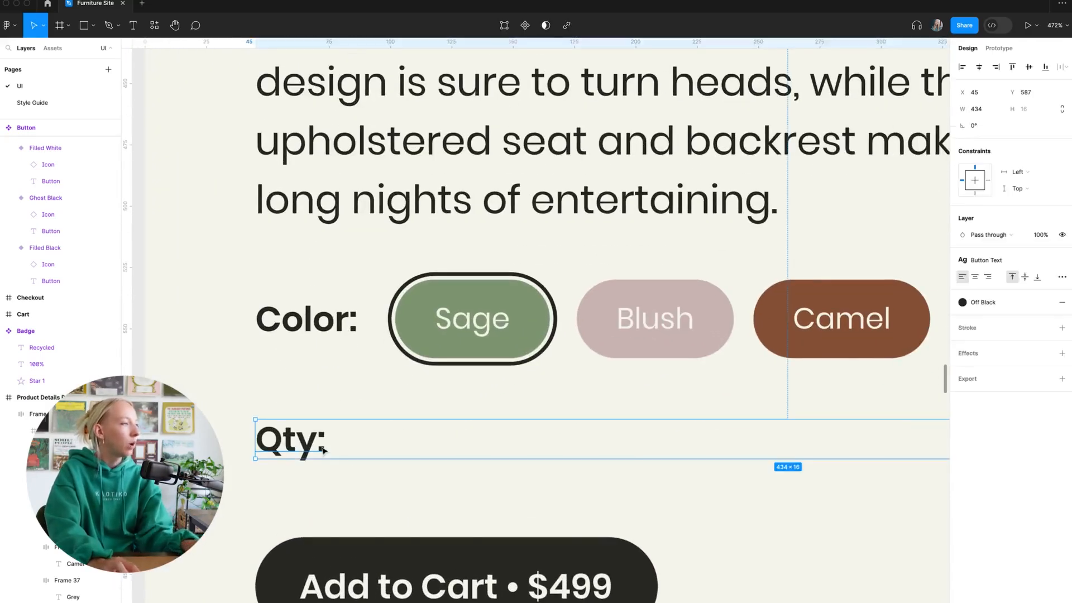
pyautogui.click(1062, 278)
pyautogui.click(751, 384)
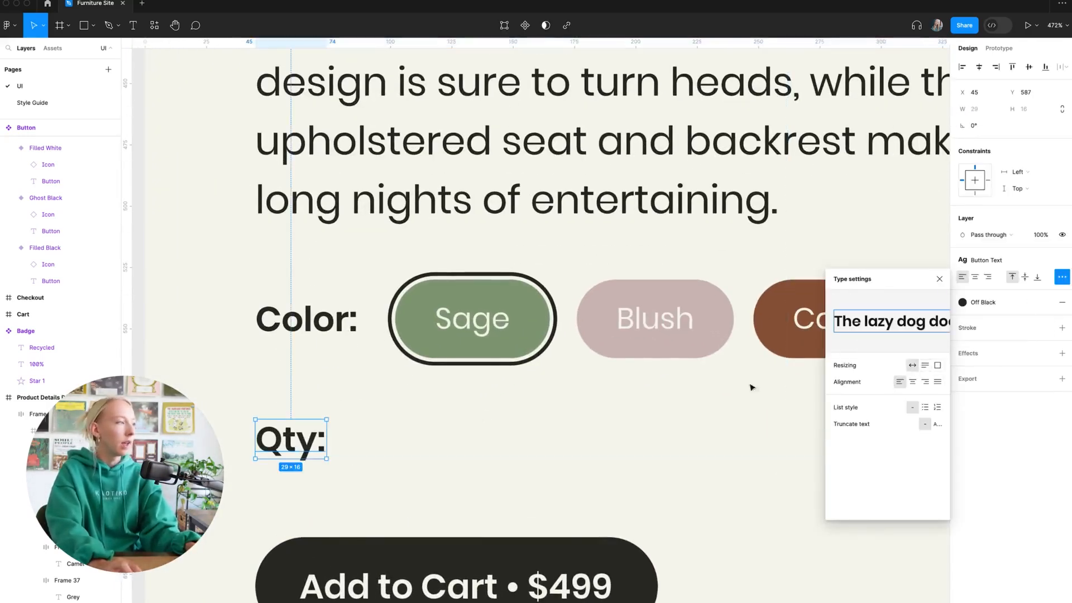
# Duplicate the "Qty:" label to its right at X 95, Y 587 and change the copy's text to "1"
pyautogui.keyDown('alt'); pyautogui.moveTo(296, 438); pyautogui.dragTo(419, 436); pyautogui.keyUp('alt')
pyautogui.doubleClick(418, 435)
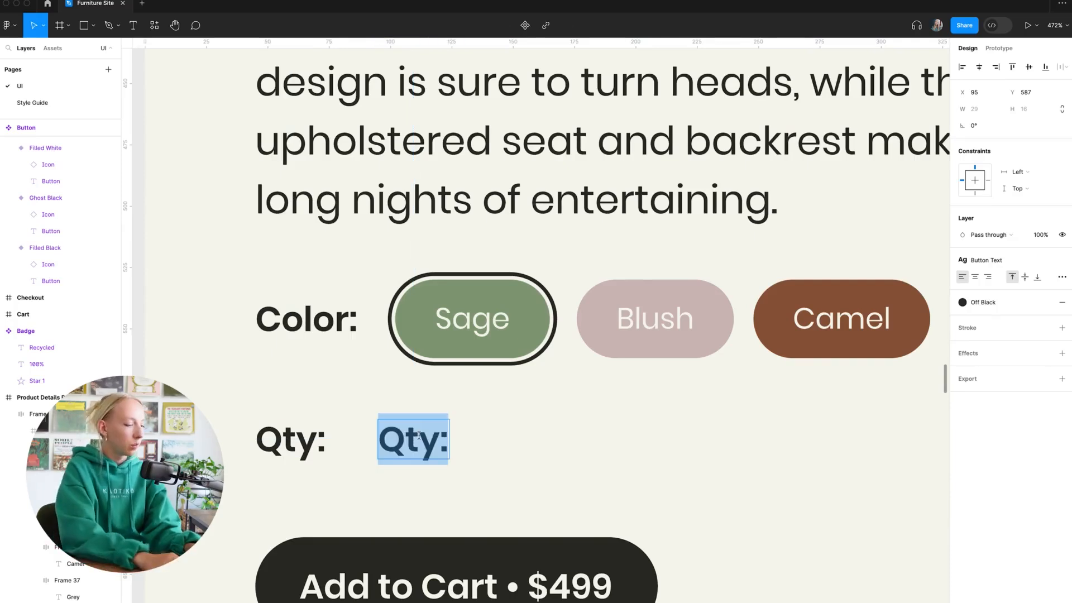
pyautogui.write('1')
pyautogui.press('Escape')
pyautogui.click(522, 437)
pyautogui.scroll(1, 397, 455)
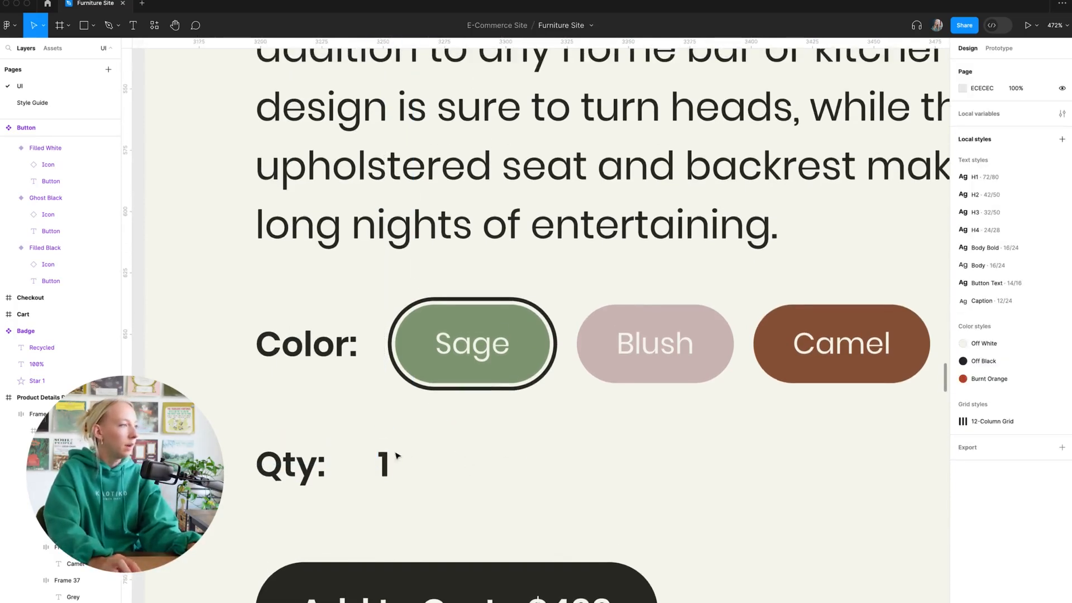
# Delete the "1" text beside the "Qty:" label
pyautogui.moveTo(387, 463); pyautogui.dragTo(476, 470)
pyautogui.click(400, 471)
pyautogui.press('Delete')
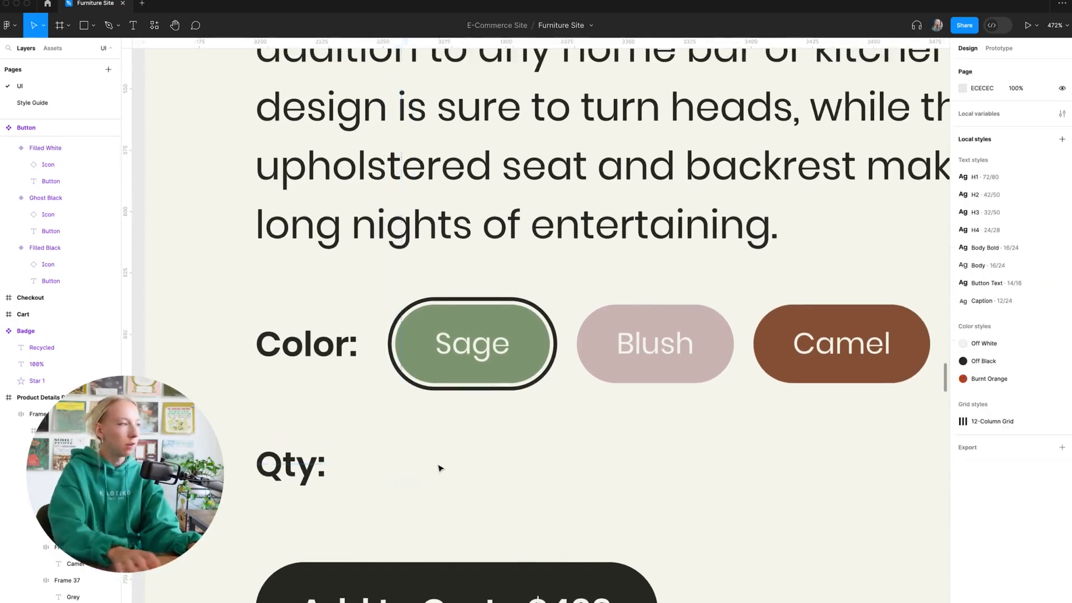
# Place a copy of the Add to Cart button beside the "Qty:" label at X 105, Y 583 and turn on its icon
pyautogui.scroll(-5, 485, 467)
pyautogui.click(489, 539)
pyautogui.moveTo(489, 538); pyautogui.dragTo(564, 475)
pyautogui.scroll(5, 547, 504)
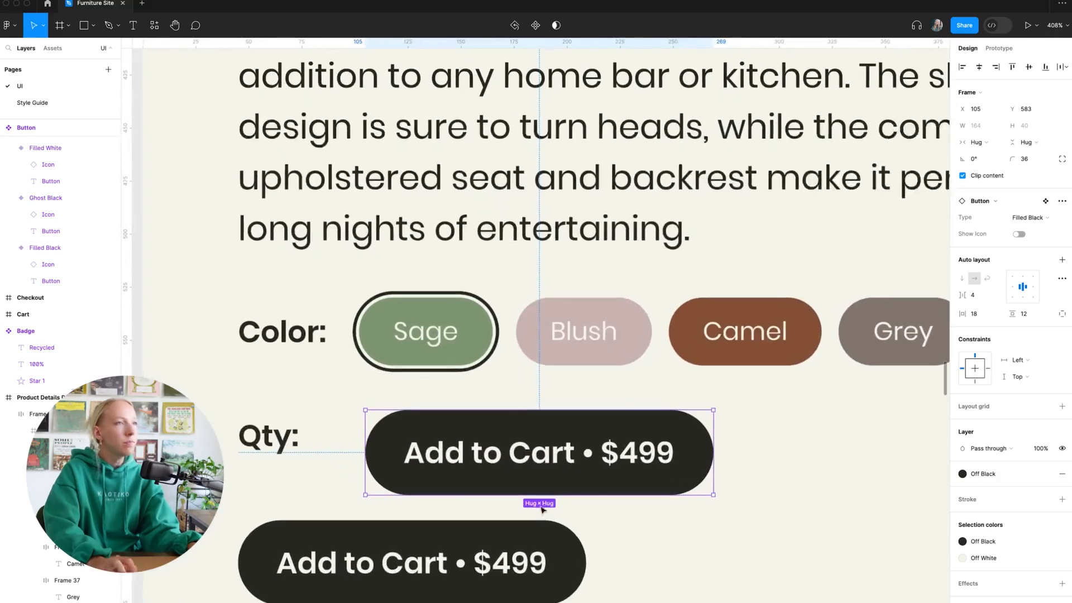
pyautogui.click(1019, 234)
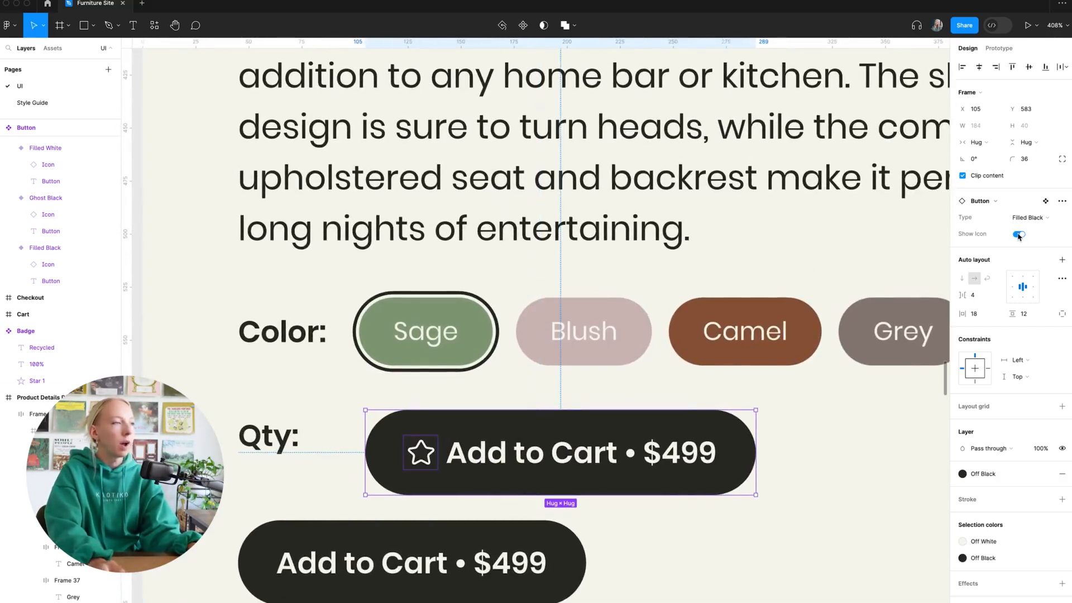
# Try the Filled White type on the copied button beside "Qty:" and return it to Filled Black
pyautogui.click(1028, 218)
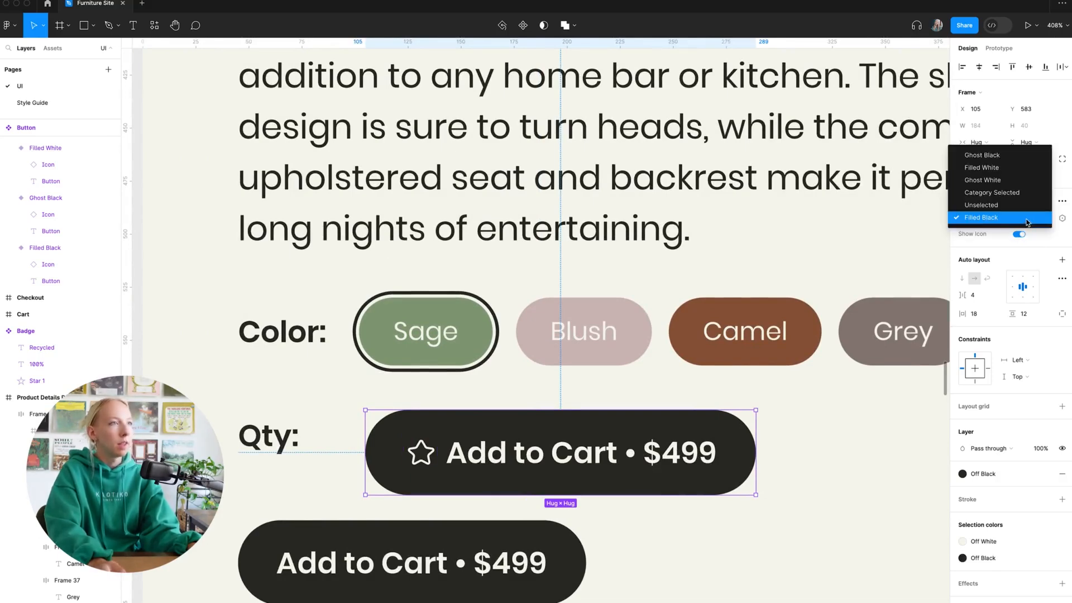
pyautogui.click(1001, 168)
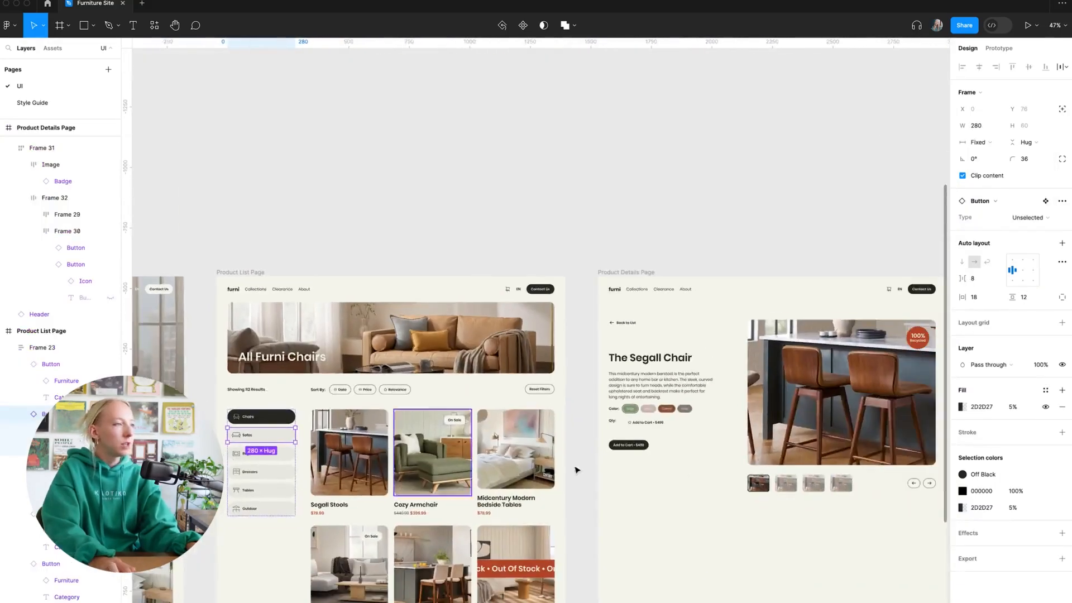
pyautogui.scroll(5, 734, 447)
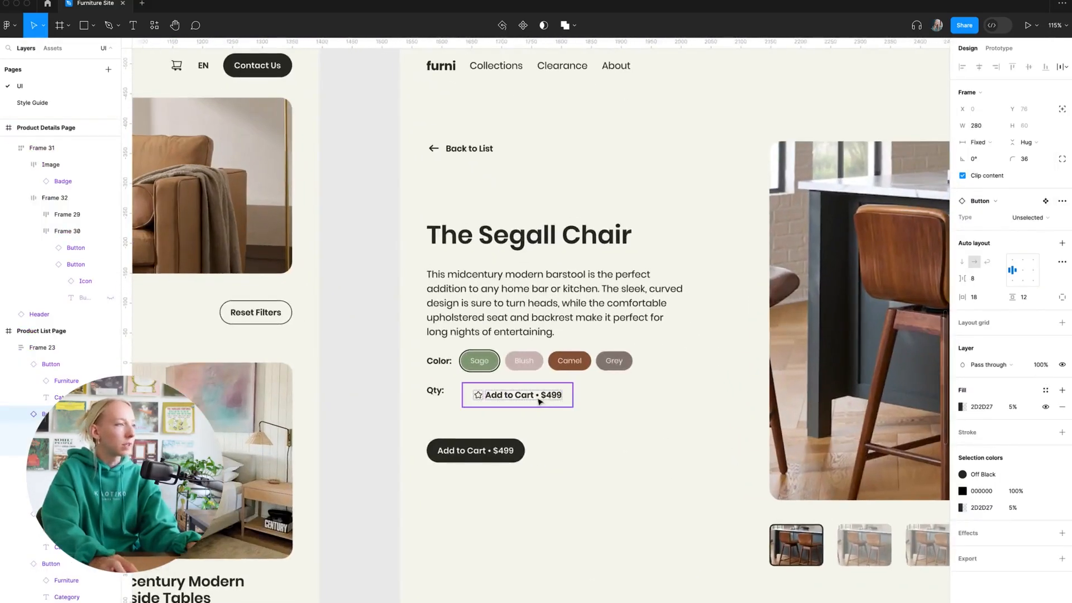
pyautogui.click(539, 401)
pyautogui.scroll(5, 540, 401)
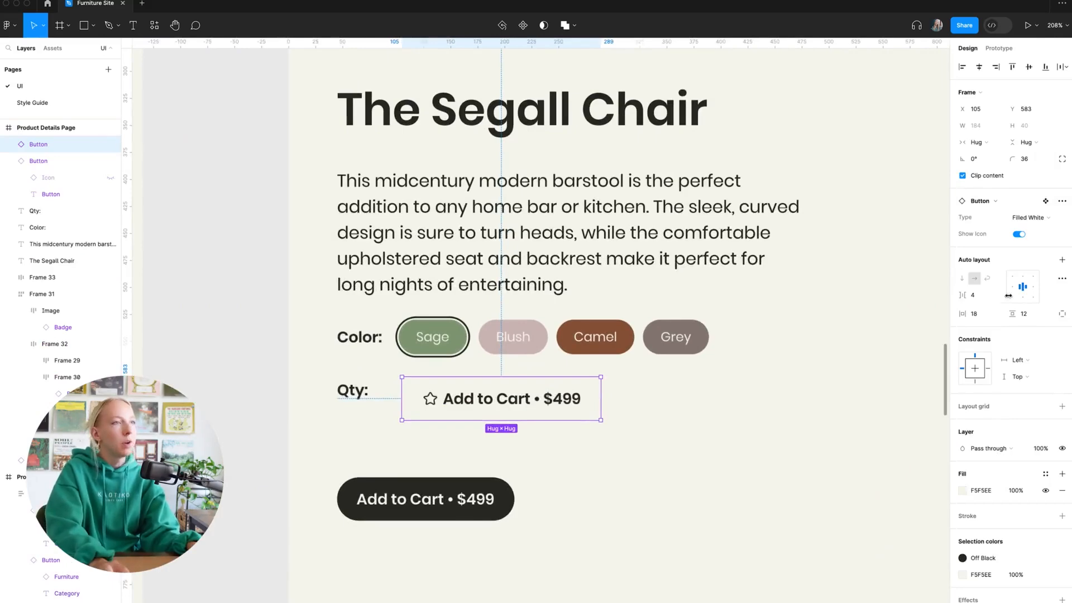
pyautogui.click(1029, 217)
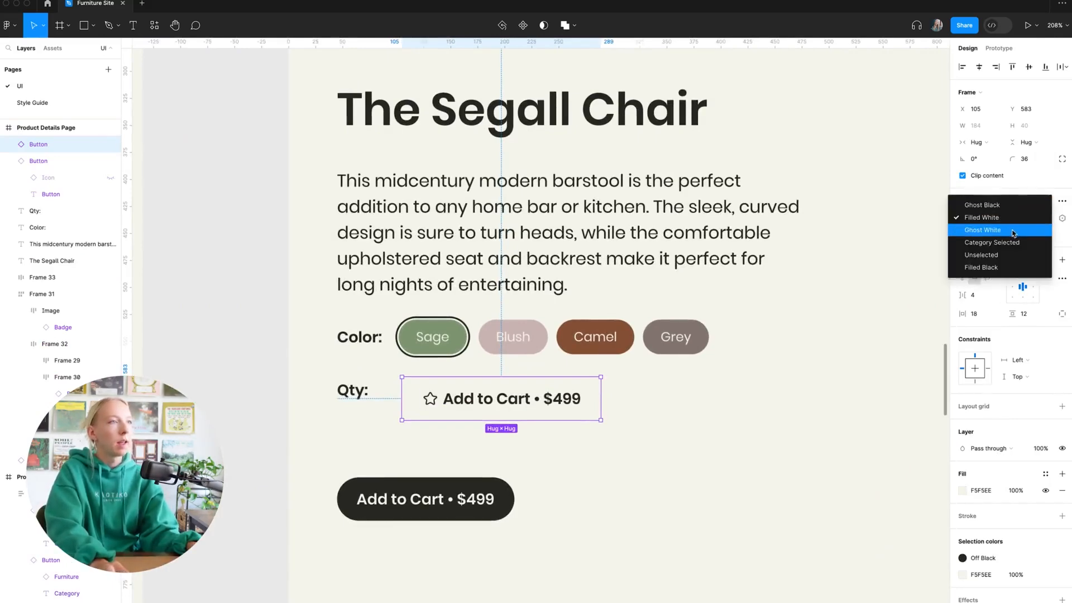
pyautogui.click(1011, 267)
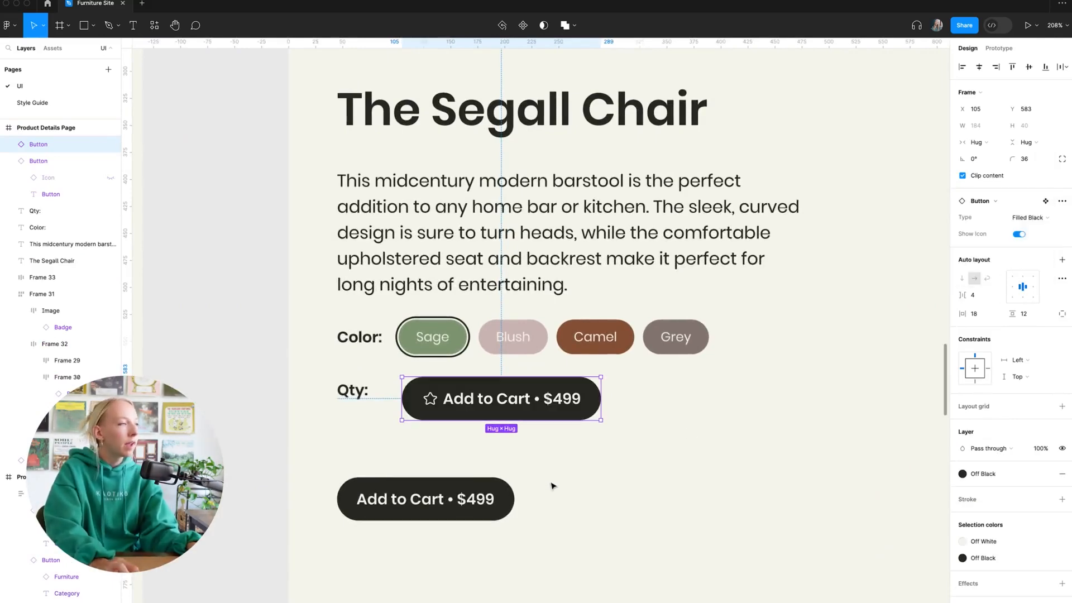
# Detach the Add to Cart button copy beside the Qty label from its component
pyautogui.scroll(4, 549, 434)
pyautogui.rightClick(553, 397)
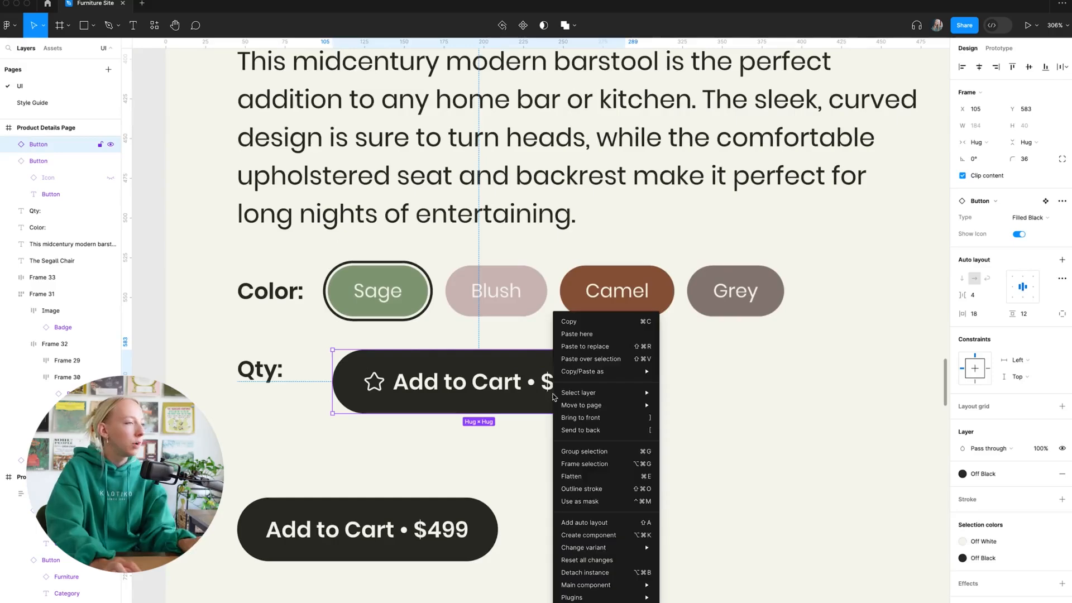
pyautogui.click(591, 572)
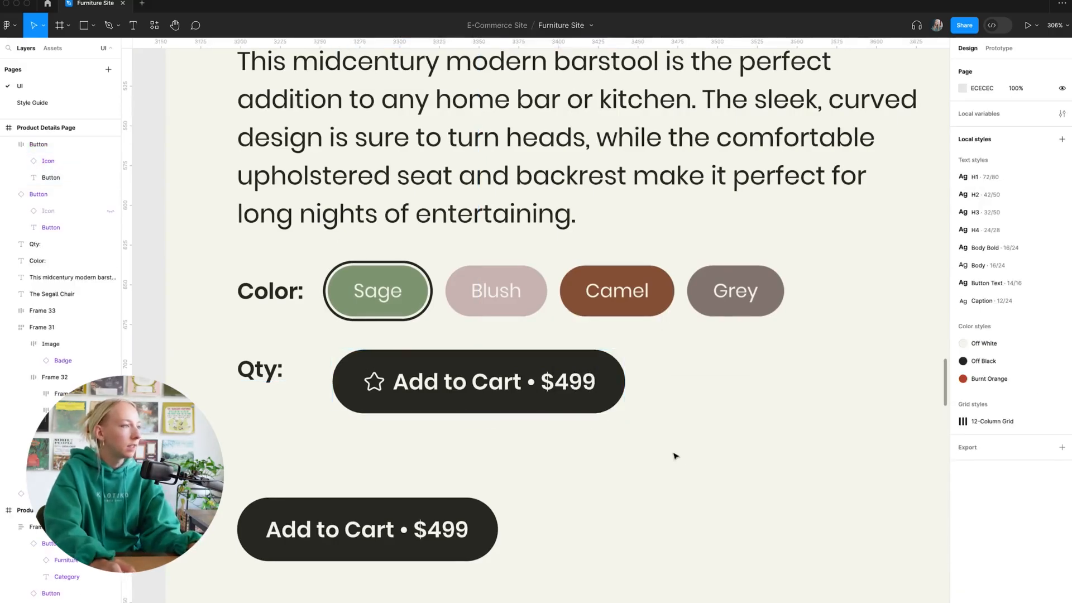
# Delete the star icon from the detached button beside the Qty label
pyautogui.click(388, 386)
pyautogui.click(378, 386)
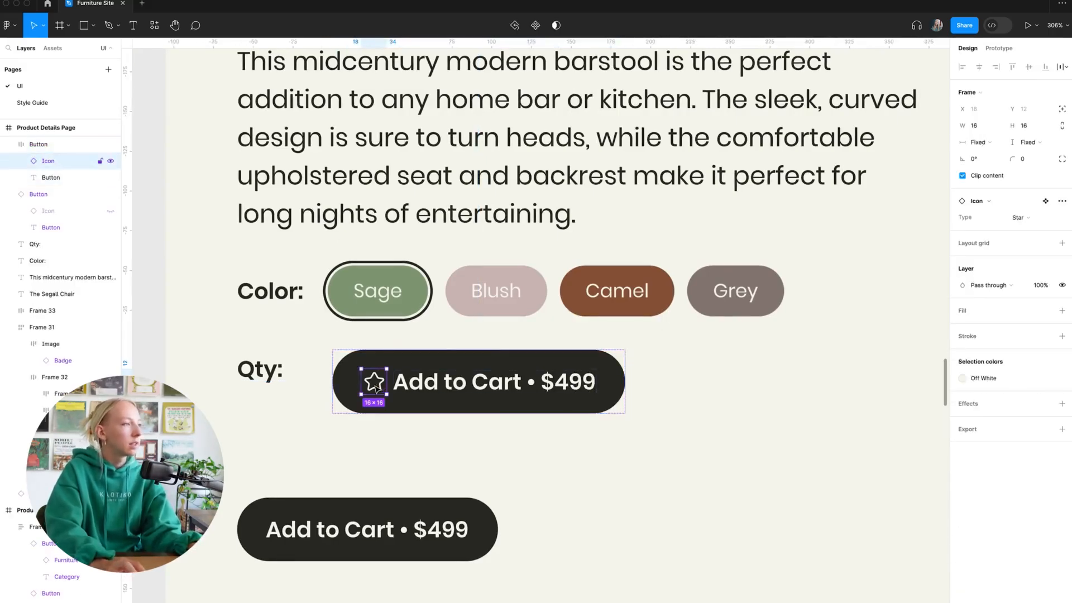
pyautogui.scroll(4, 376, 388)
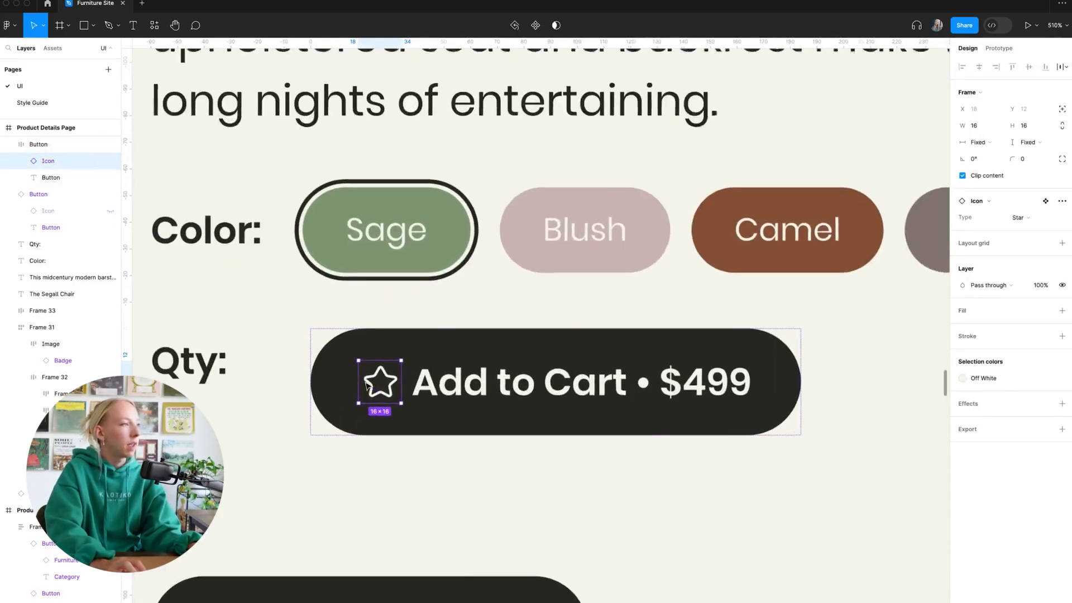
pyautogui.click(441, 440)
pyautogui.click(386, 389)
pyautogui.click(384, 387)
pyautogui.press('Delete')
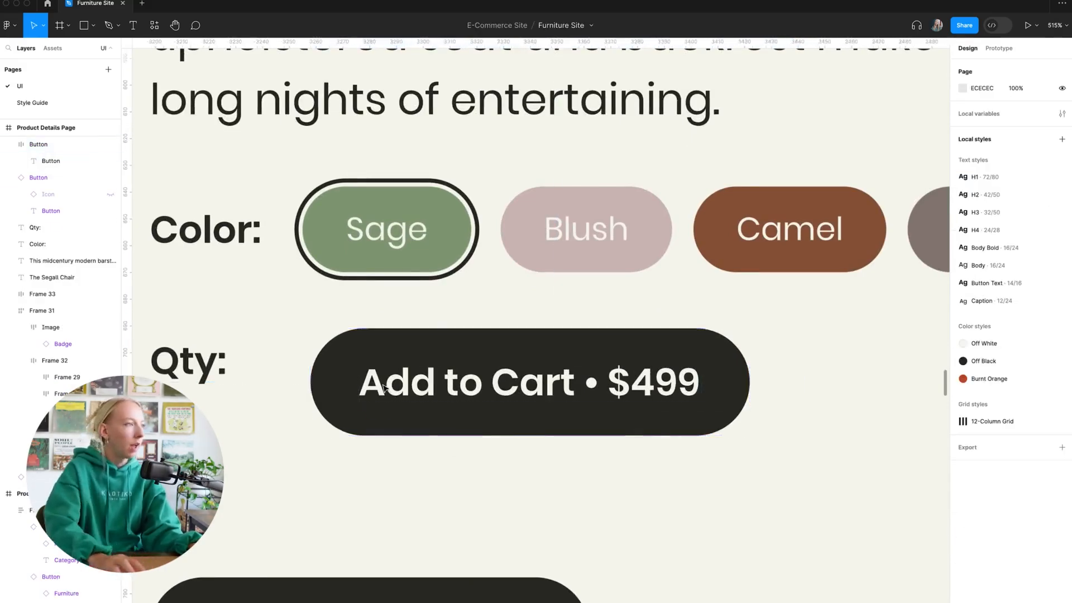
# Replace the detached button's text with "1"
pyautogui.doubleClick(488, 381)
pyautogui.write('1')
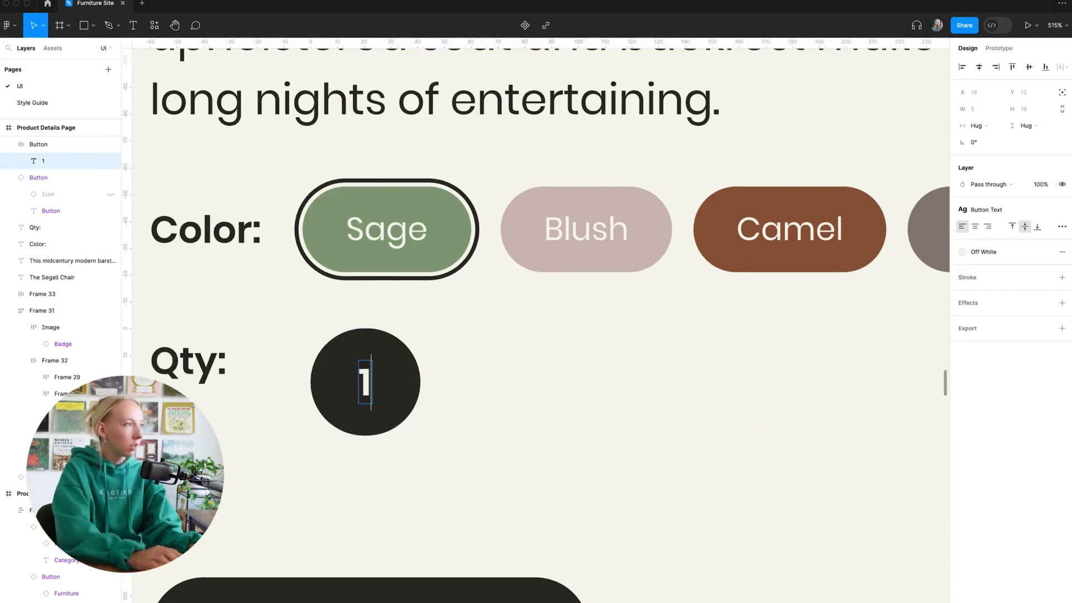
pyautogui.press('Escape')
pyautogui.click(562, 418)
pyautogui.scroll(2, 462, 430)
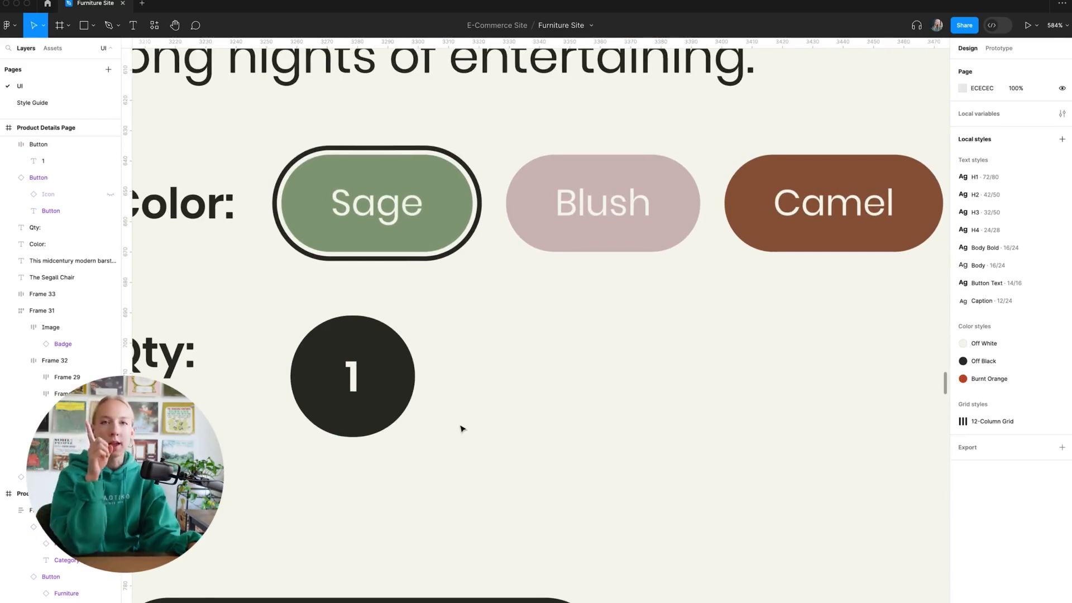
# Add a new variant to the Icon component set, based on the left arrow variant
pyautogui.hscroll(-3, 461, 428)
pyautogui.click(447, 379)
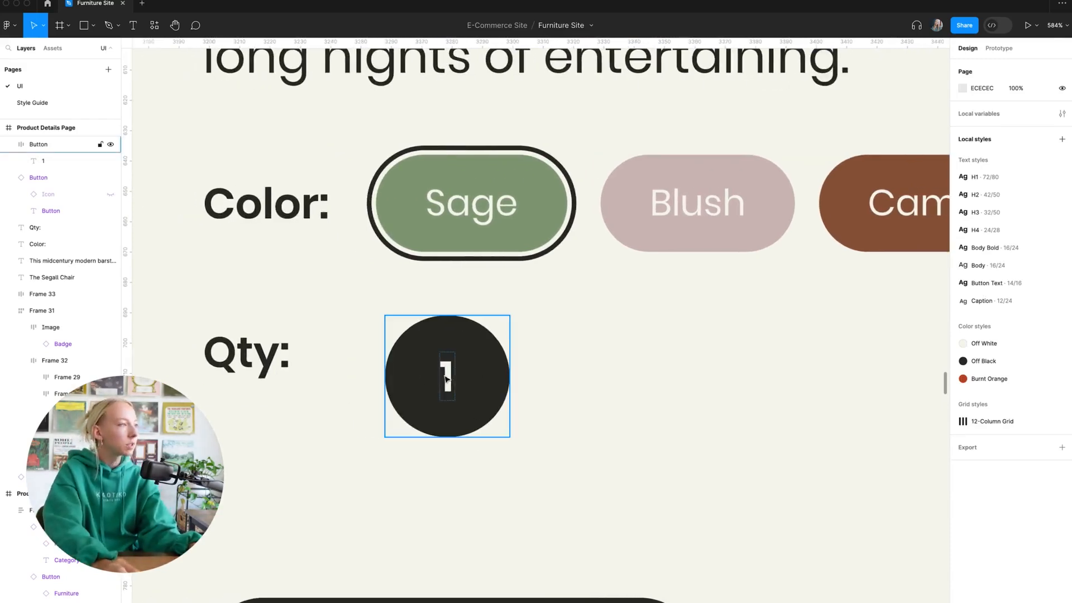
pyautogui.scroll(-5, 465, 384)
pyautogui.scroll(1, 466, 384)
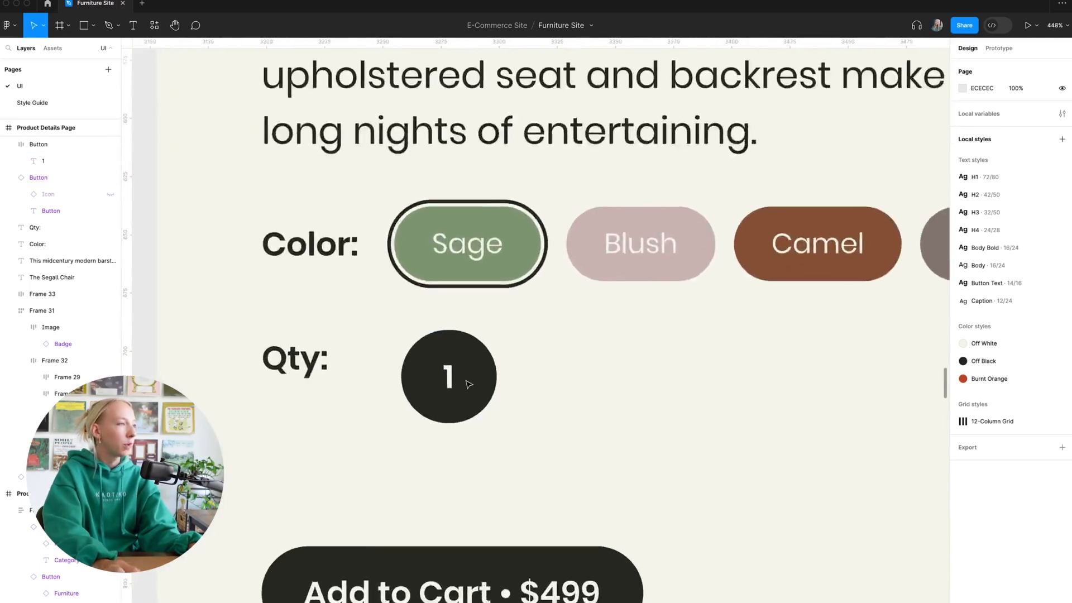
pyautogui.scroll(-6, 469, 384)
pyautogui.scroll(3, 480, 384)
pyautogui.hscroll(-15, 480, 383)
pyautogui.scroll(6, 480, 383)
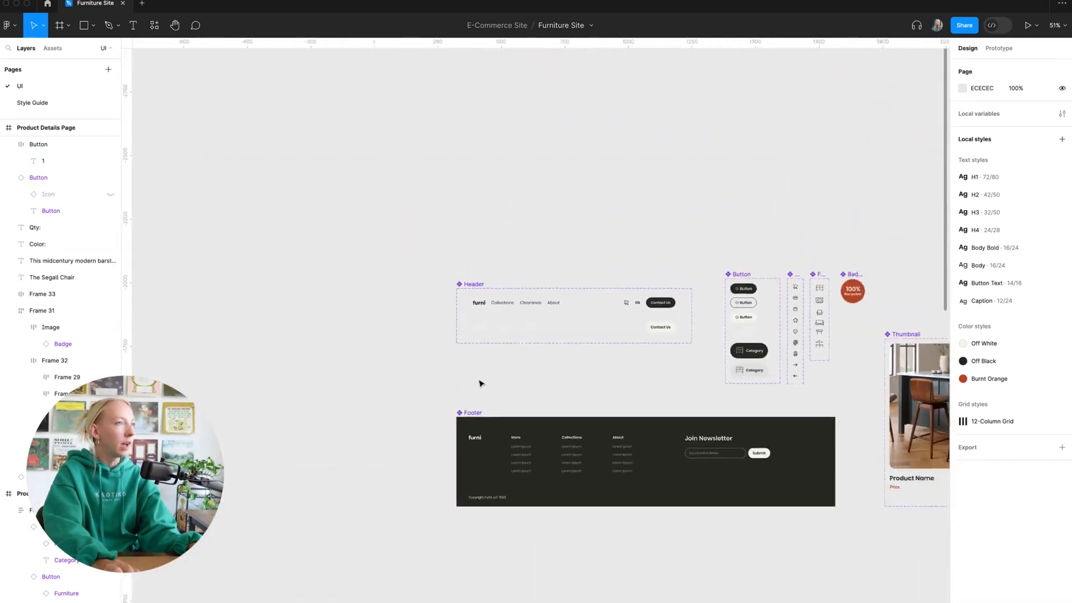
pyautogui.scroll(5, 814, 396)
pyautogui.scroll(3, 732, 262)
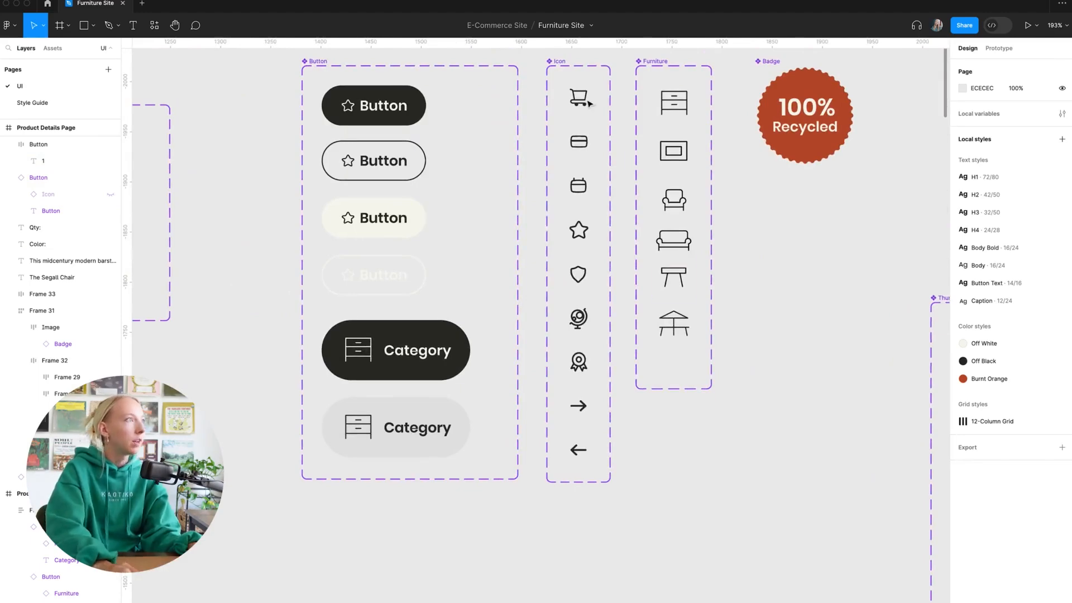
pyautogui.click(560, 62)
pyautogui.scroll(5, 604, 475)
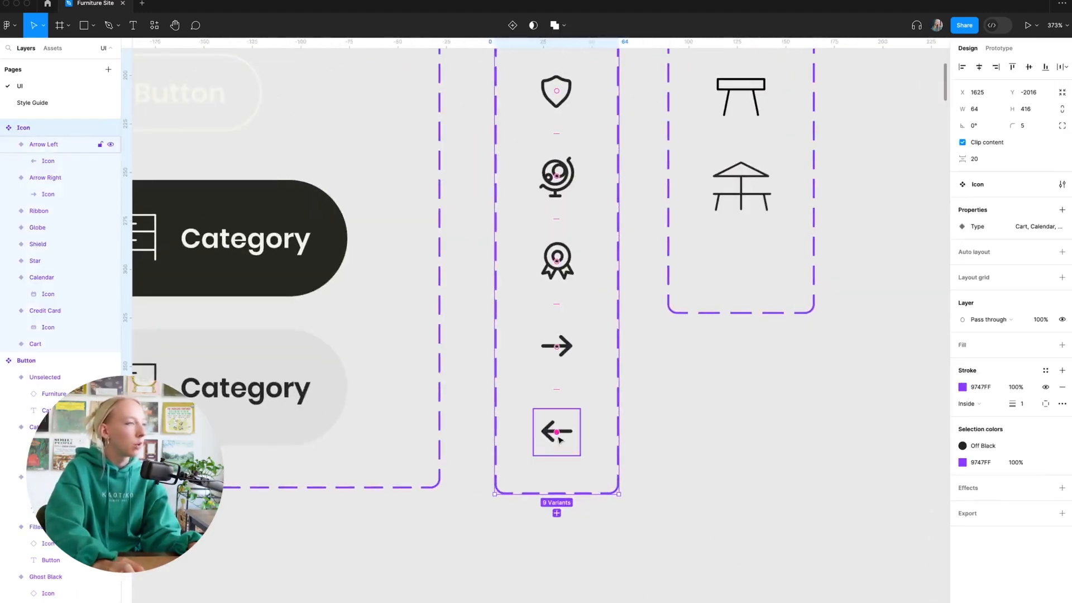
pyautogui.scroll(4, 608, 481)
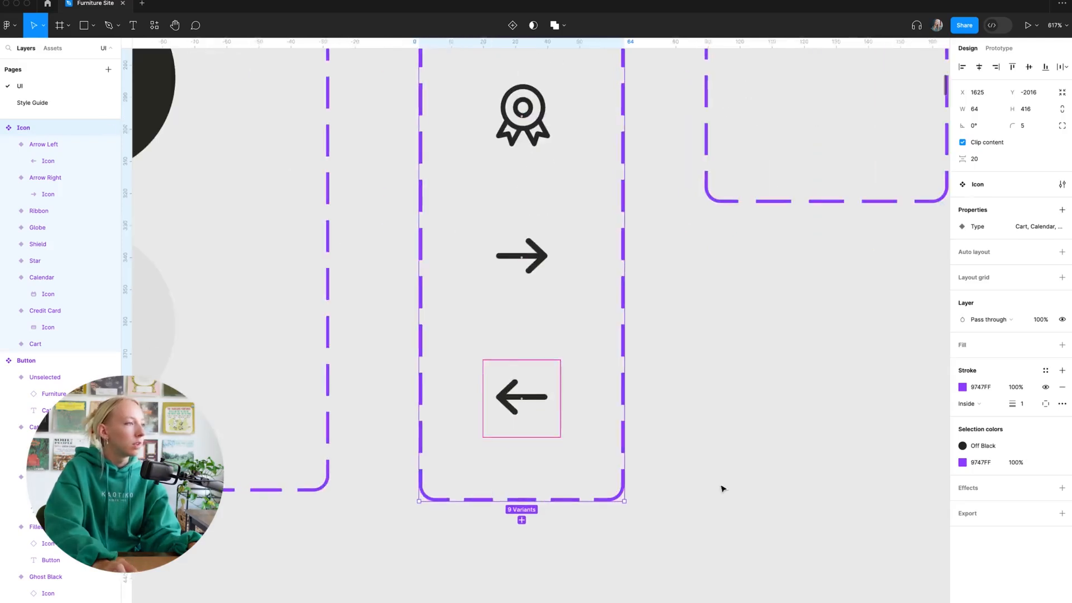
pyautogui.click(519, 410)
pyautogui.click(522, 456)
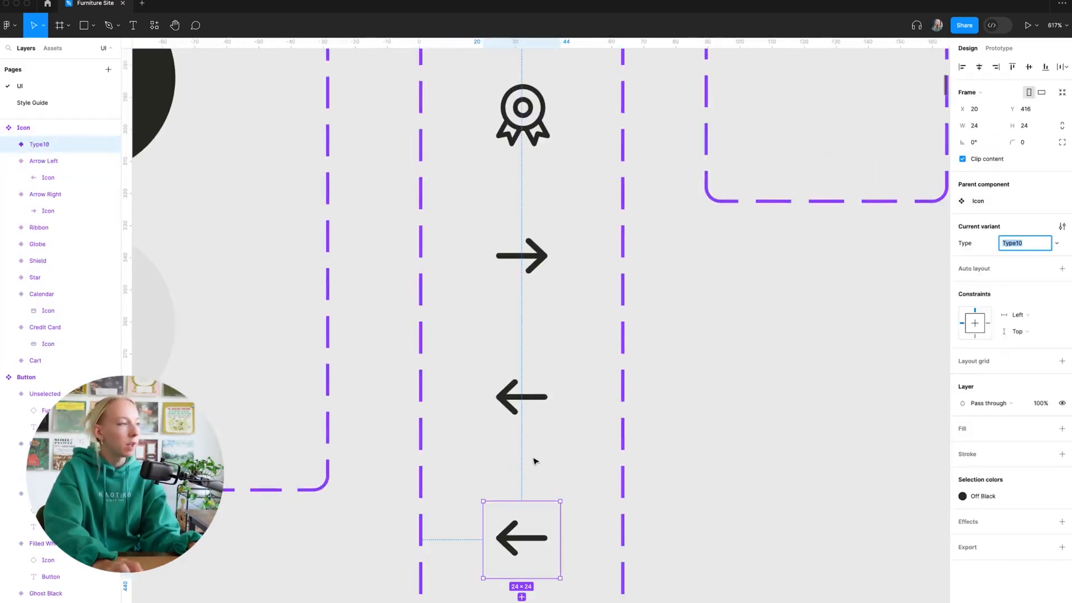
# Delete the arrow vector inside the new icon variant
pyautogui.scroll(5, 524, 589)
pyautogui.doubleClick(531, 490)
pyautogui.scroll(-3, 575, 446)
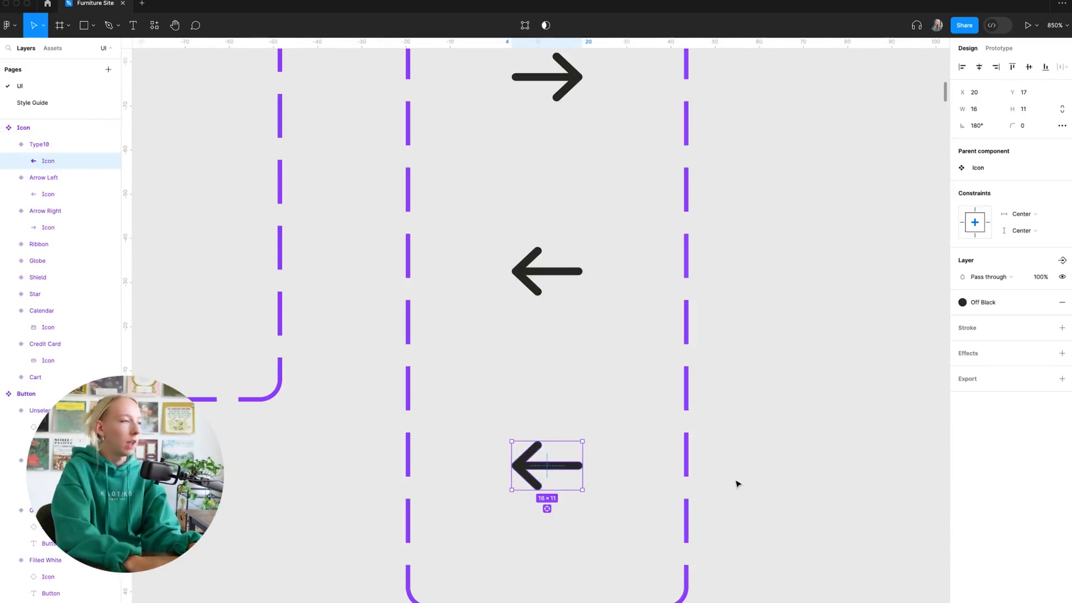
pyautogui.press('Delete')
# Draw a left-pointing chevron about 7 × 12.5 inside the new icon variant with the Pen tool
pyautogui.click(118, 25)
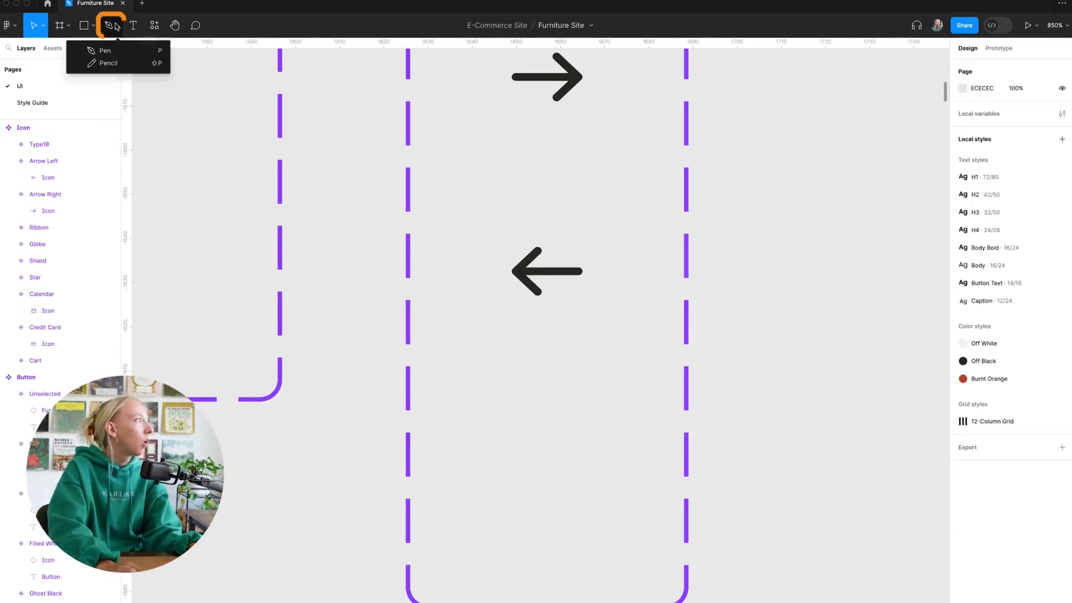
pyautogui.click(109, 51)
pyautogui.scroll(4, 592, 449)
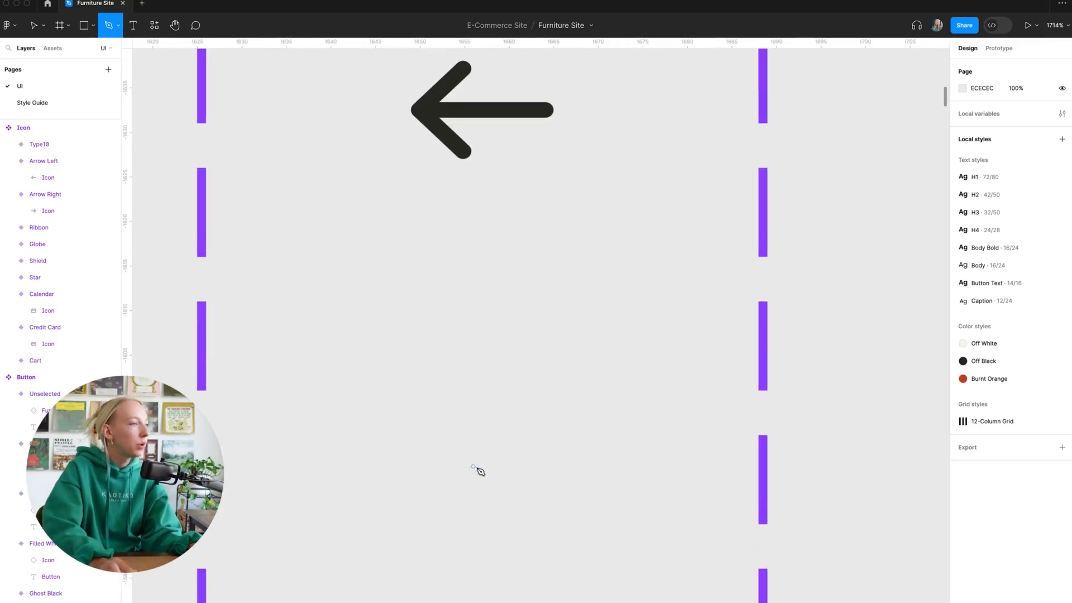
pyautogui.click(505, 457)
pyautogui.click(441, 510)
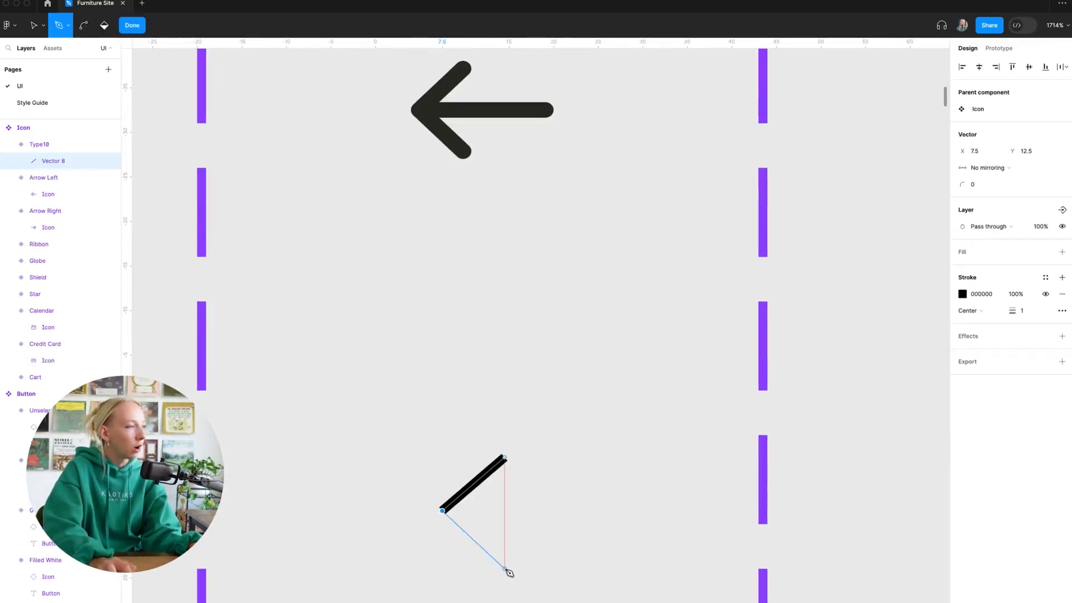
pyautogui.click(505, 569)
pyautogui.press('Escape')
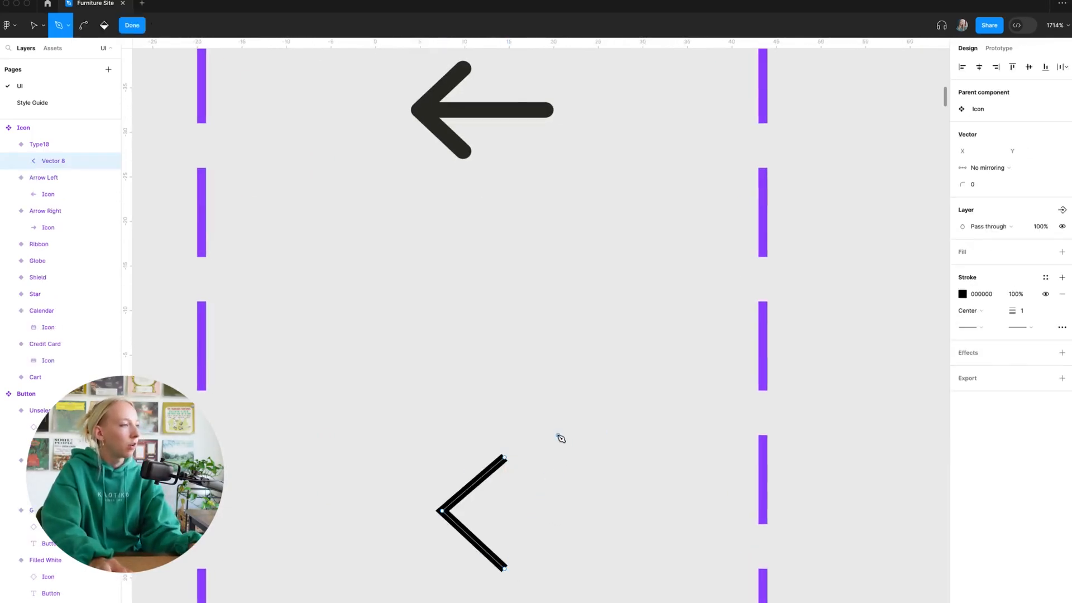
pyautogui.click(133, 25)
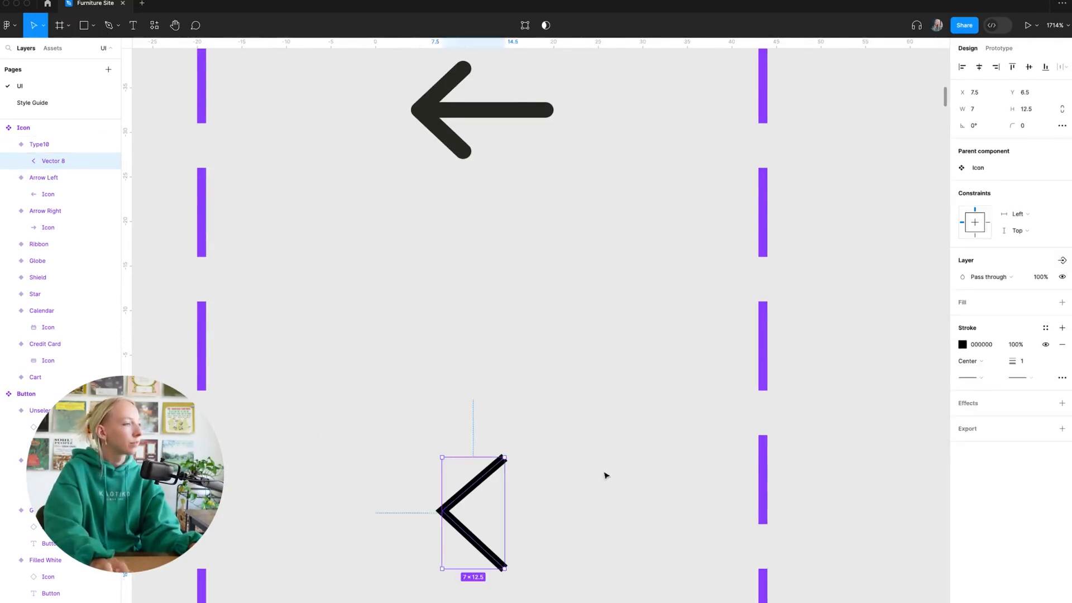
# Center the chevron horizontally and vertically within its icon variant frame
pyautogui.click(603, 473)
pyautogui.click(483, 486)
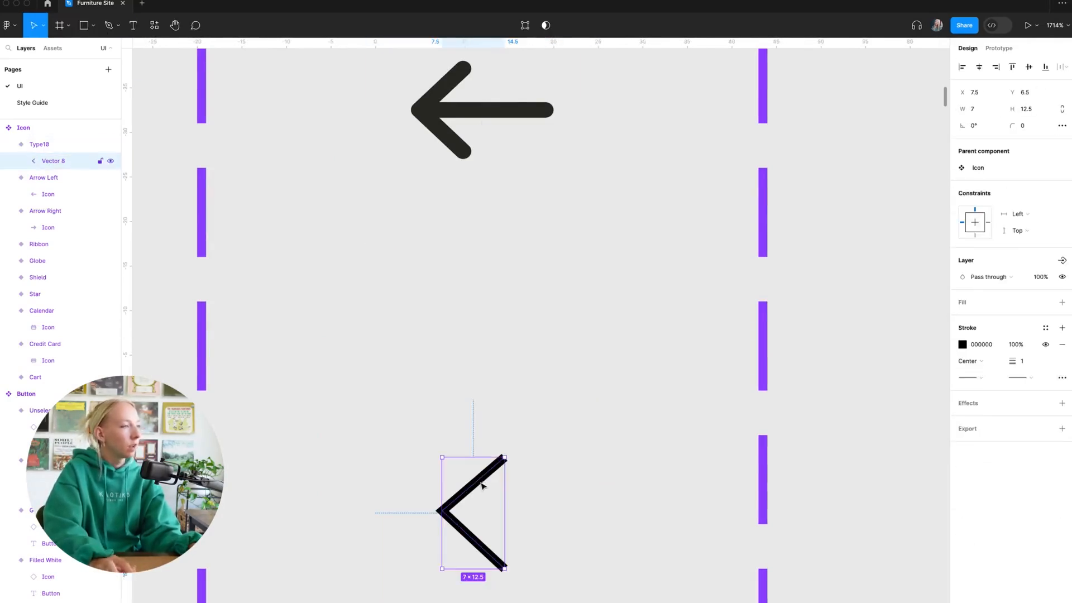
pyautogui.click(979, 66)
pyautogui.click(1029, 67)
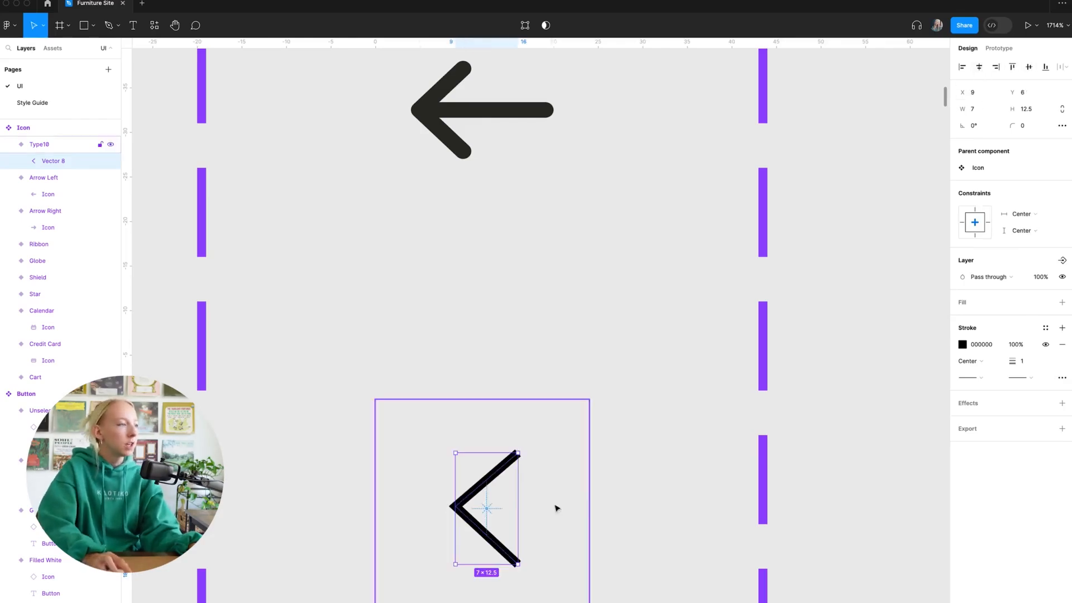
# Apply the Off Black color style to the chevron's stroke and set the stroke width to 1.5
pyautogui.click(1045, 327)
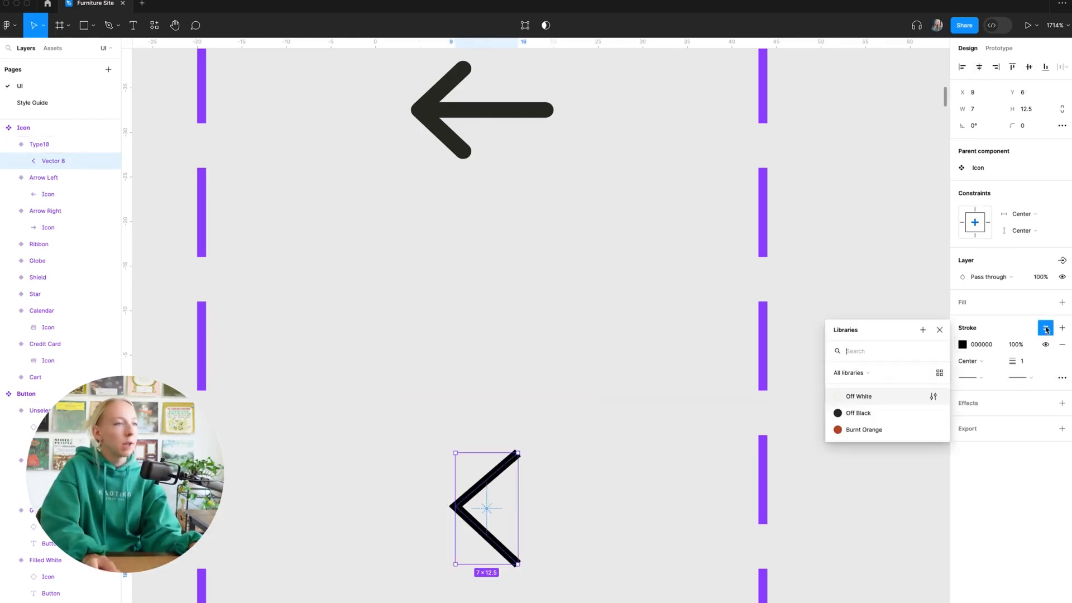
pyautogui.click(892, 414)
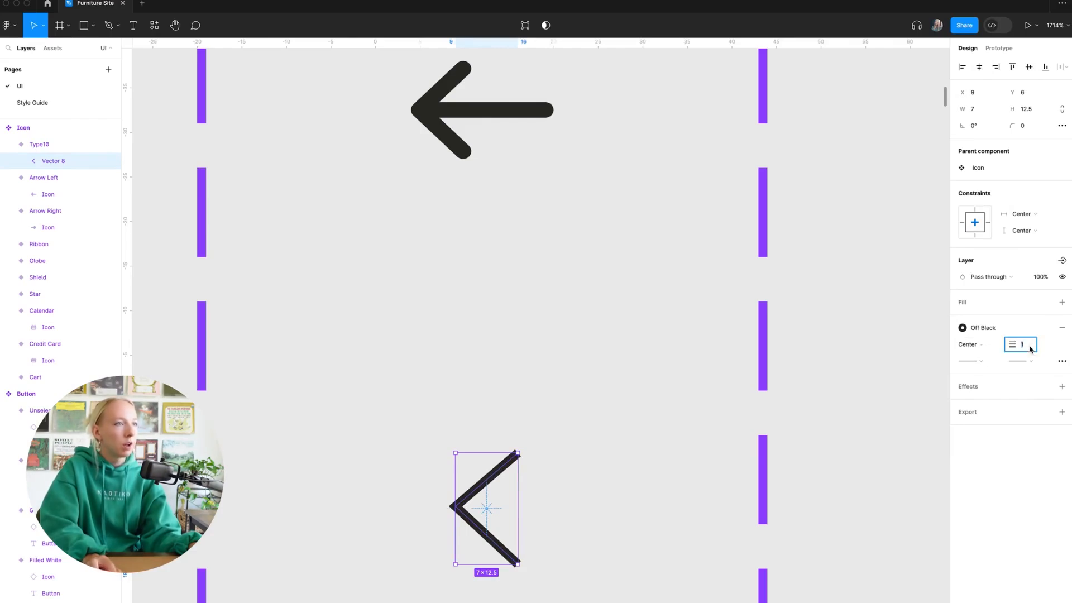
pyautogui.press('Return')
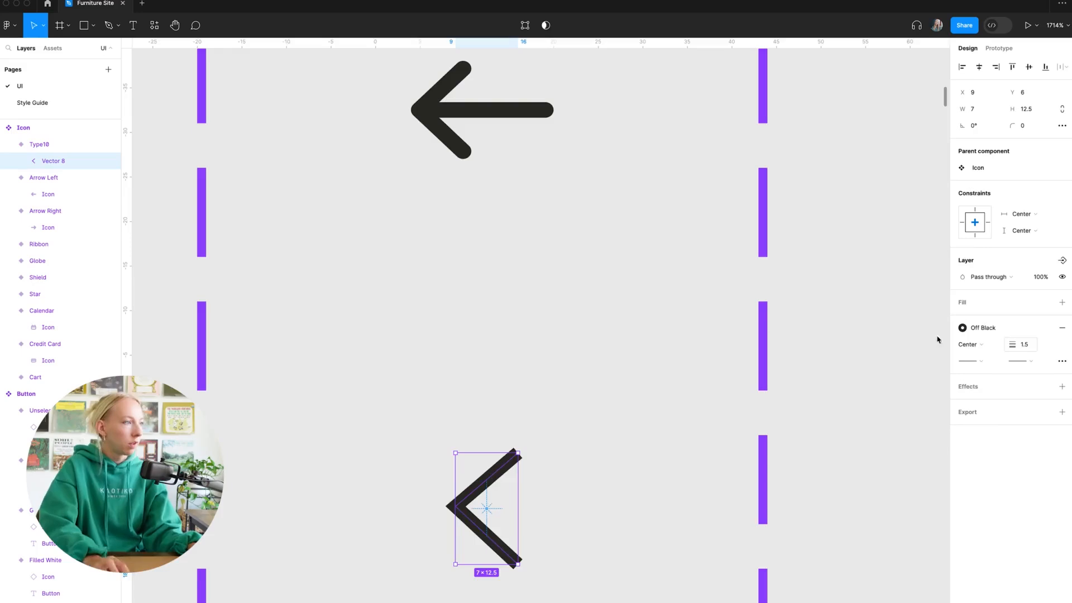
# Compare the chevron with the other icons, including the globe, and set its stroke width to 2
pyautogui.click(573, 337)
pyautogui.scroll(-5, 570, 338)
pyautogui.scroll(3, 586, 338)
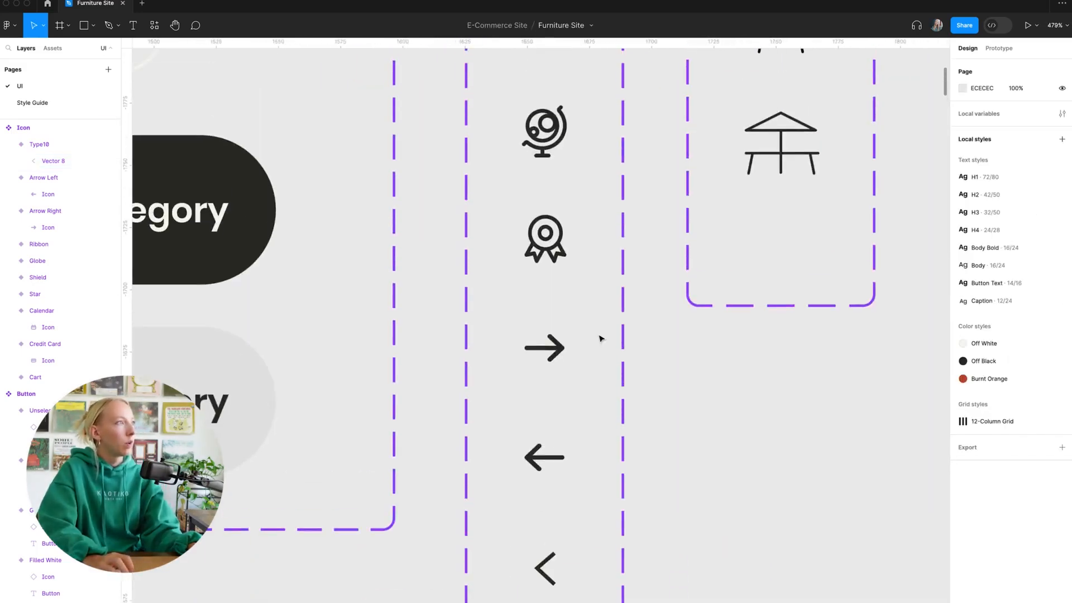
pyautogui.click(565, 150)
pyautogui.click(564, 150)
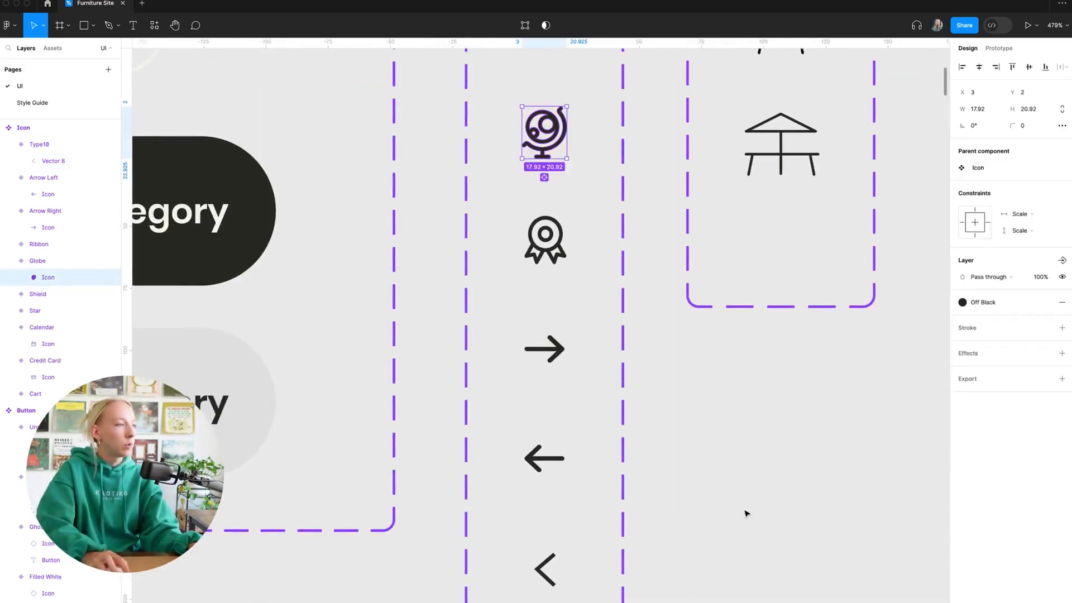
pyautogui.click(551, 582)
pyautogui.scroll(4, 572, 591)
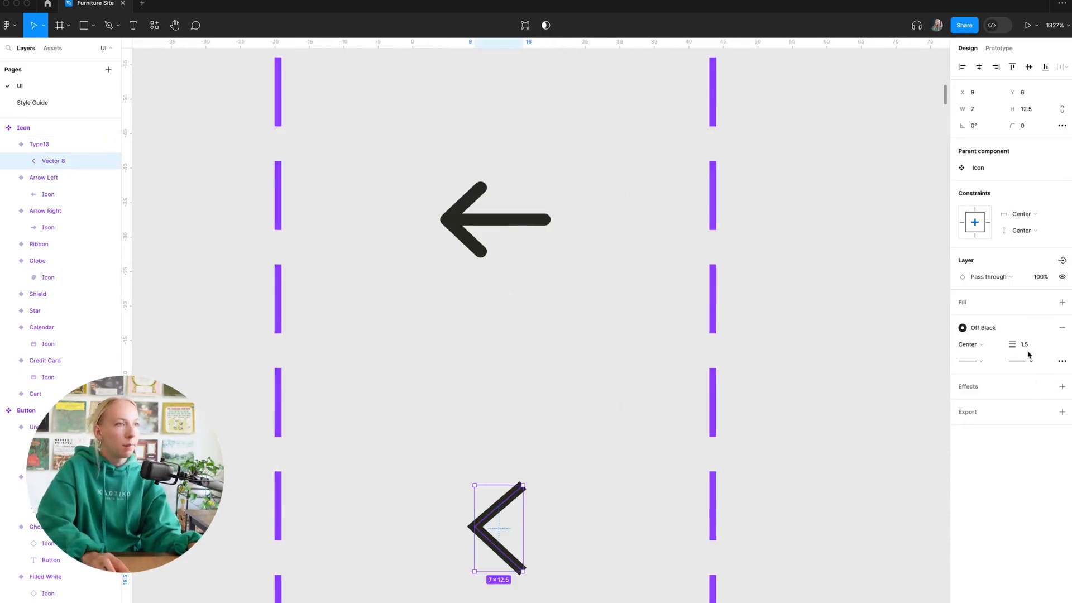
pyautogui.press('Return')
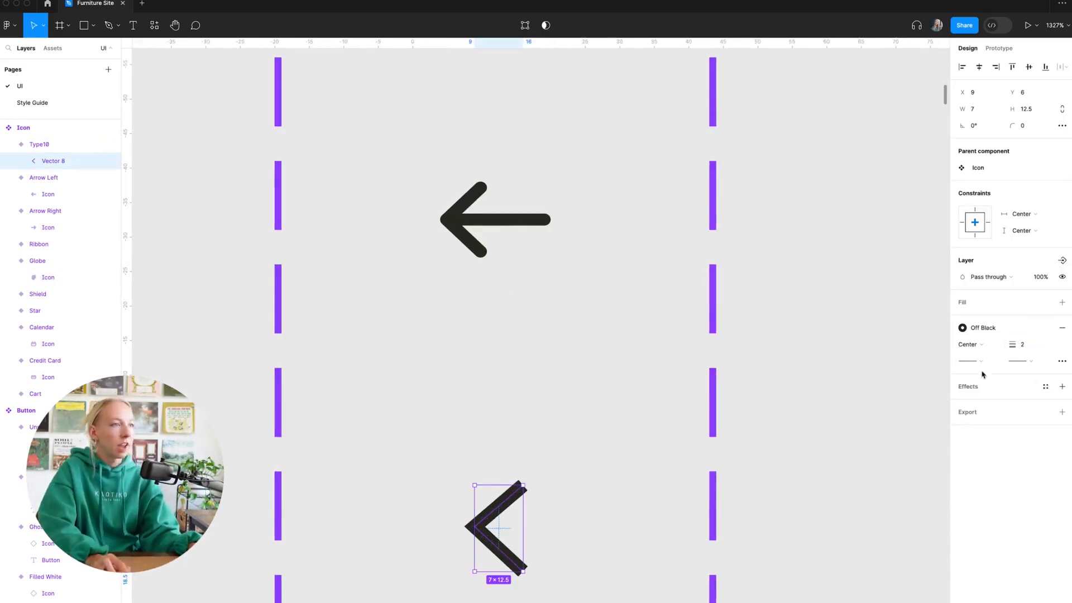
# Set both end points of the chevron's stroke to Round caps
pyautogui.click(1033, 361)
pyautogui.click(991, 444)
pyautogui.click(971, 360)
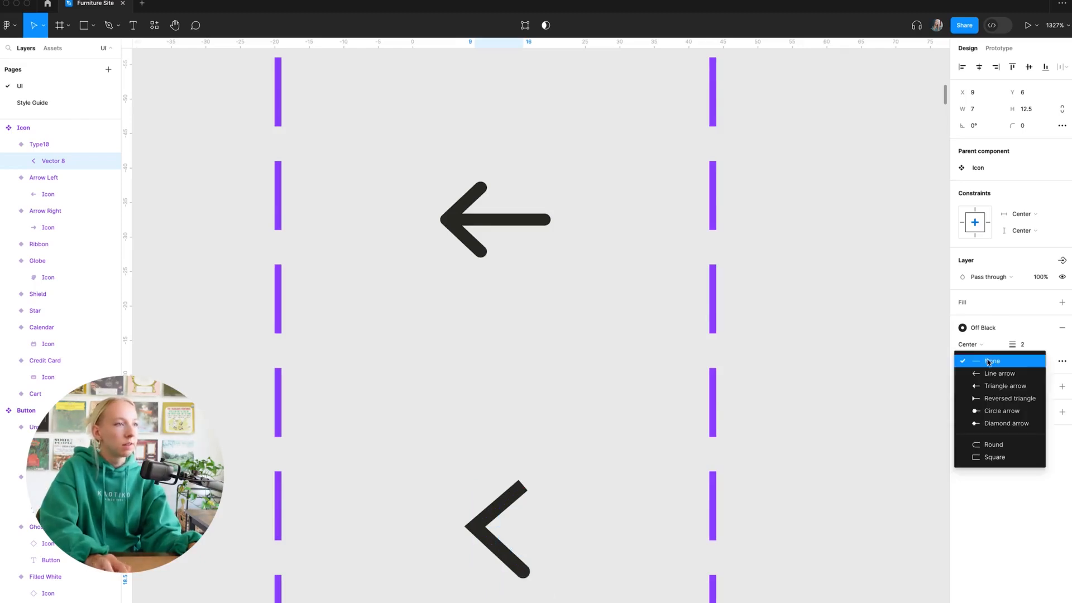
pyautogui.click(999, 445)
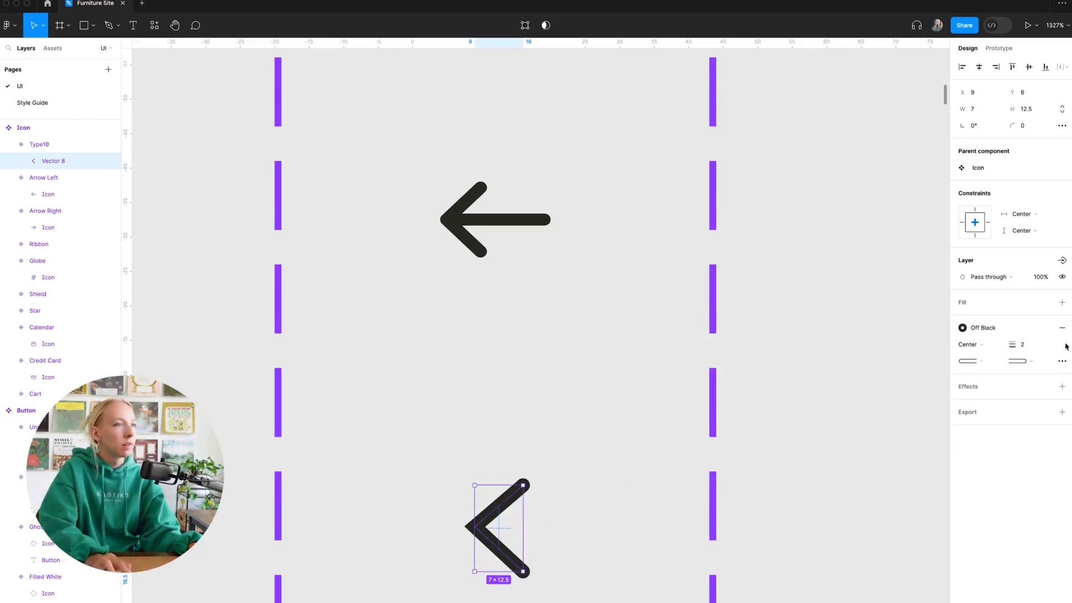
# Round the chevron's corner by setting its stroke join to round
pyautogui.scroll(5, 472, 525)
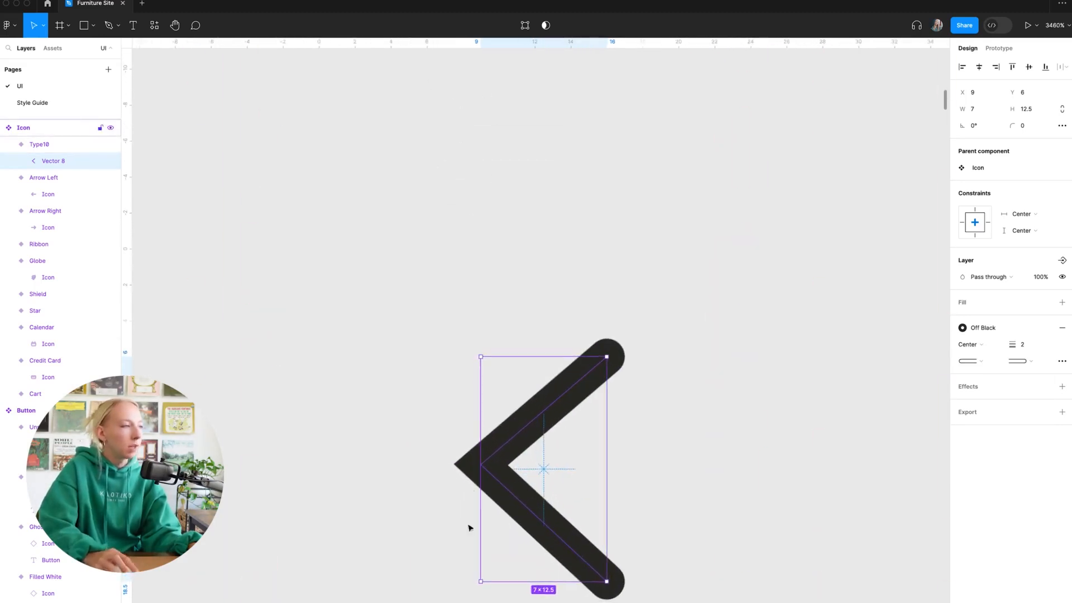
pyautogui.click(1062, 362)
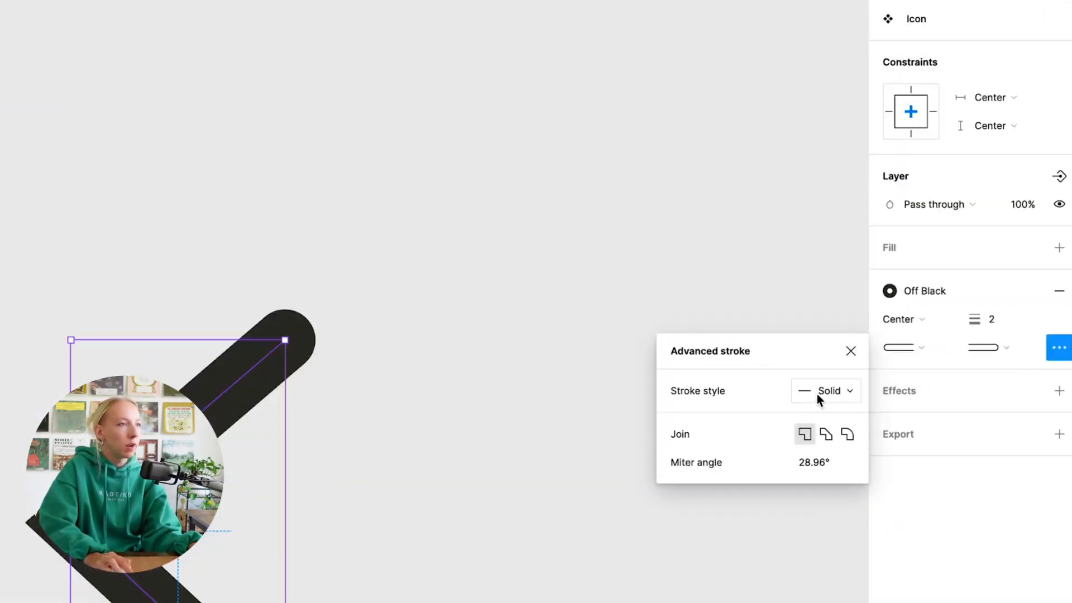
pyautogui.click(853, 438)
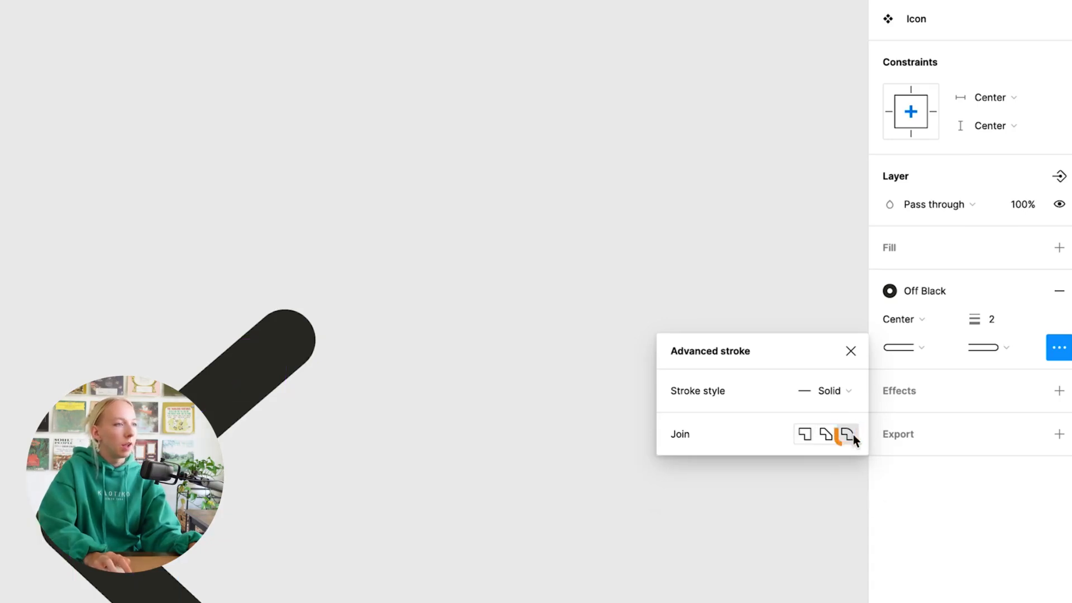
pyautogui.click(351, 409)
pyautogui.scroll(-5, 229, 373)
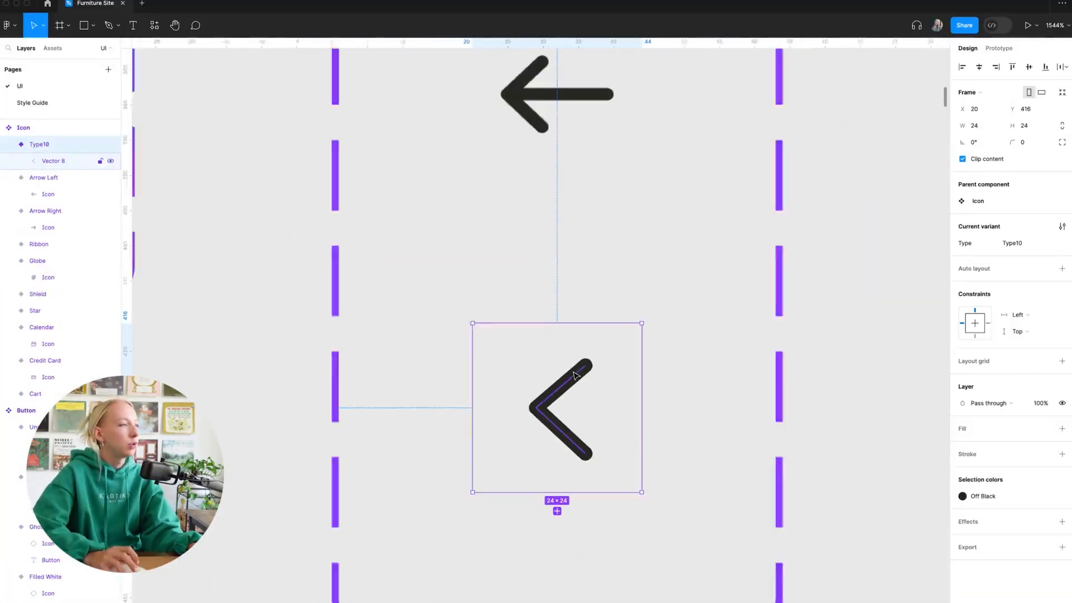
# Rename the new chevron variant's Type in the Icon component set to Arrow Up
pyautogui.click(726, 381)
pyautogui.doubleClick(547, 406)
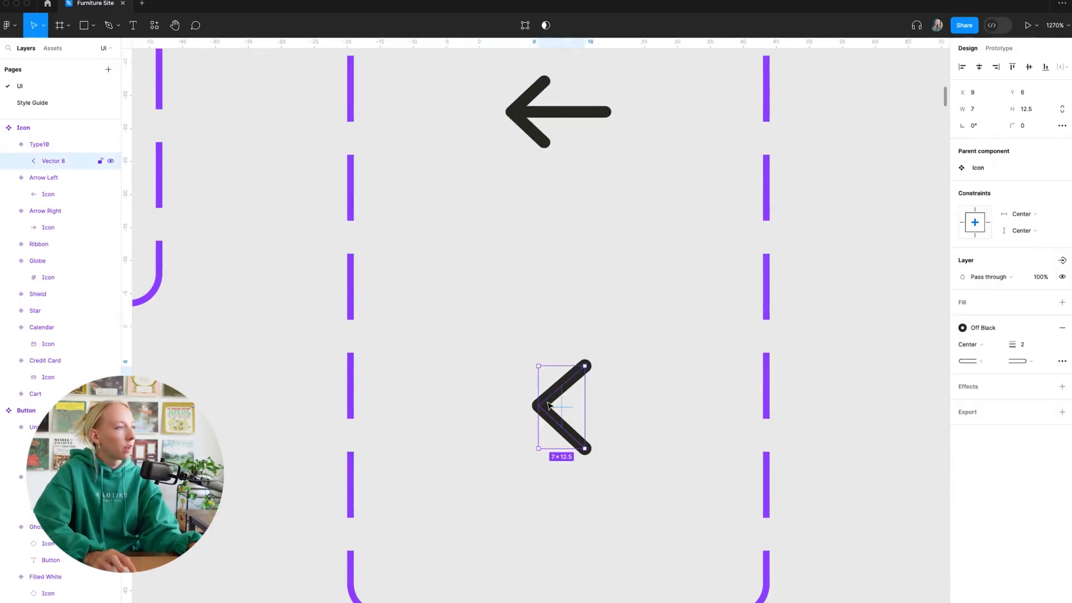
pyautogui.scroll(-5, 542, 406)
pyautogui.click(677, 409)
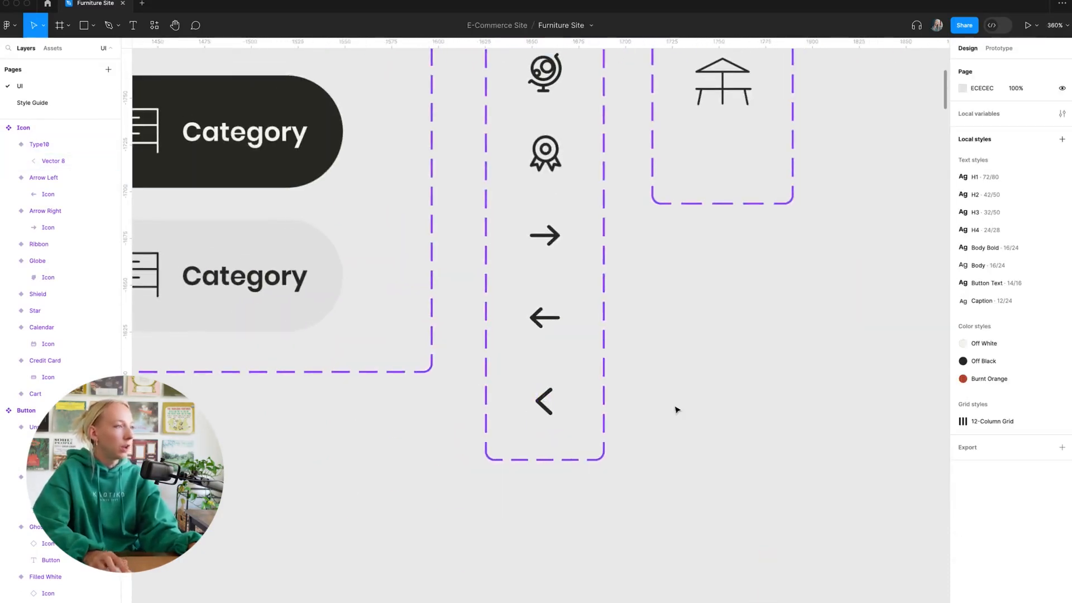
pyautogui.click(547, 411)
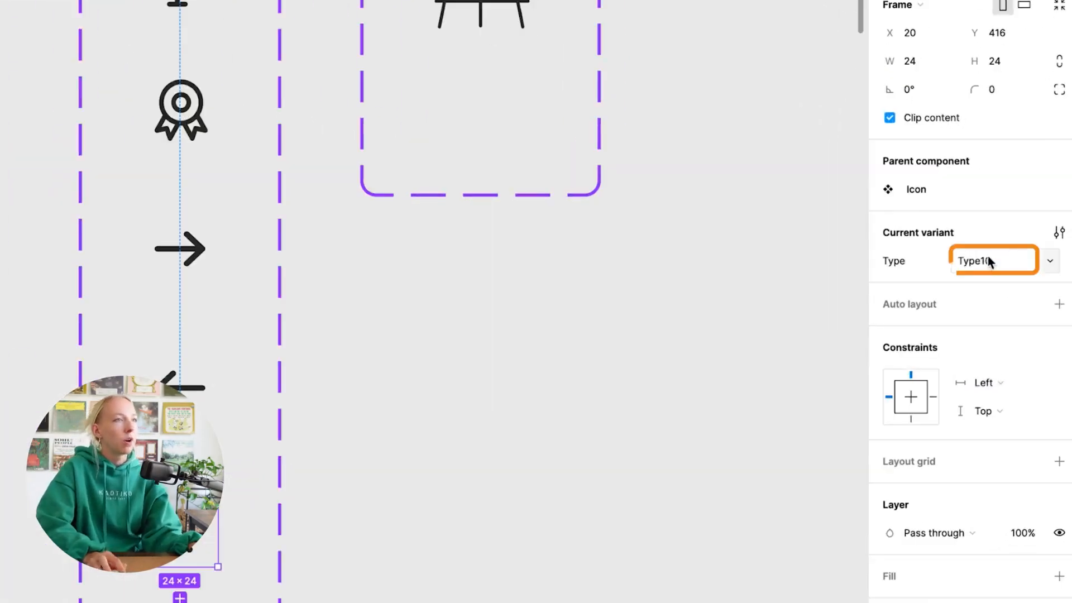
pyautogui.click(1016, 241)
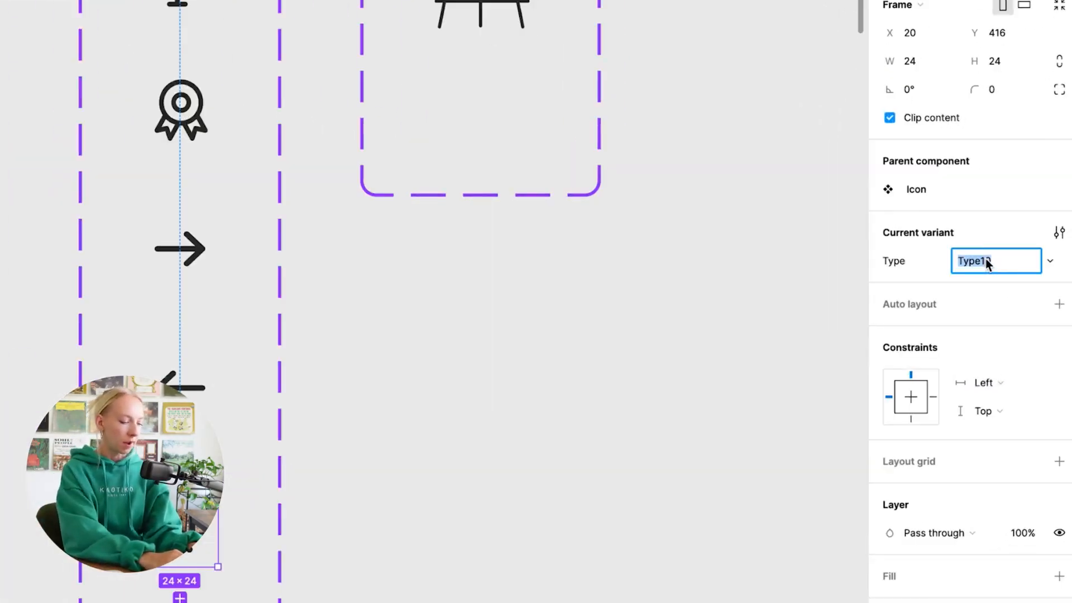
pyautogui.write('Arrow Up')
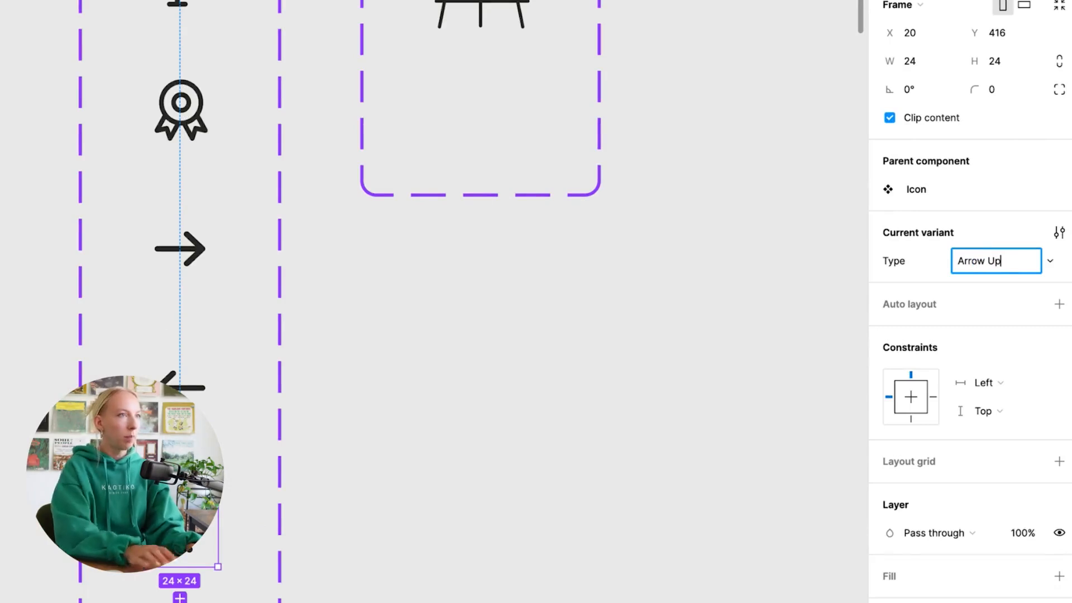
pyautogui.press('Return')
pyautogui.click(701, 470)
# Rotate the chevron vector inside the Arrow Up variant to -90° so that it points upward
pyautogui.scroll(5, 178, 539)
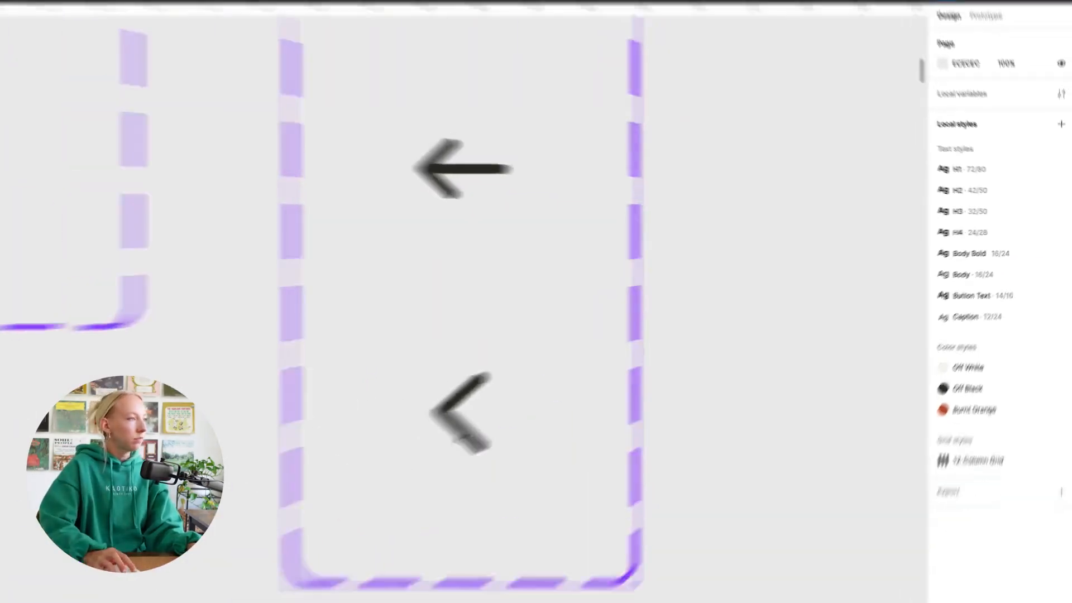
pyautogui.click(202, 527)
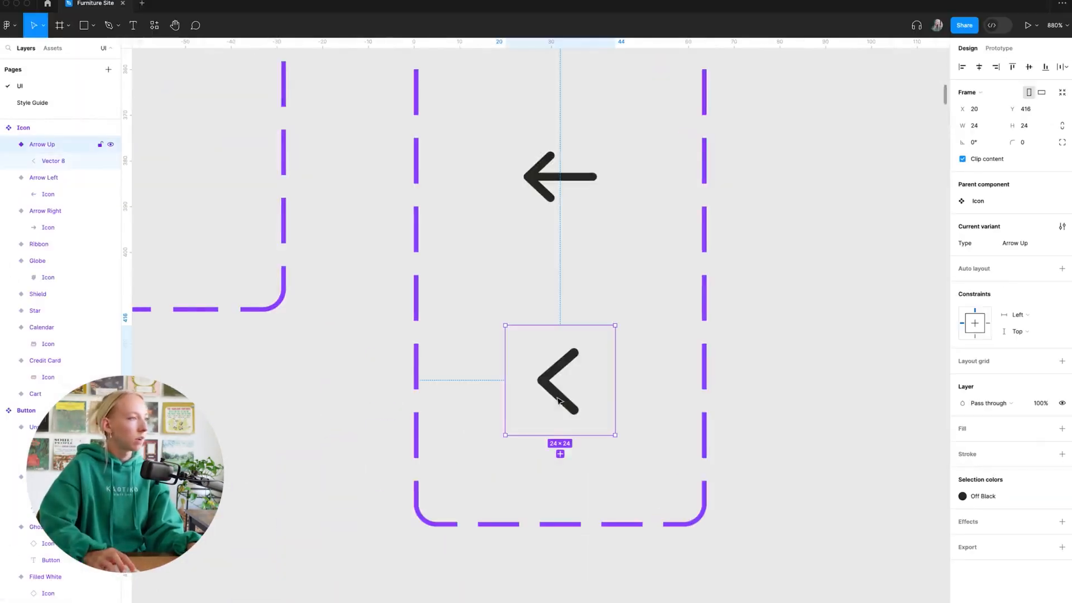
pyautogui.click(576, 354)
pyautogui.moveTo(581, 350); pyautogui.dragTo(599, 407)
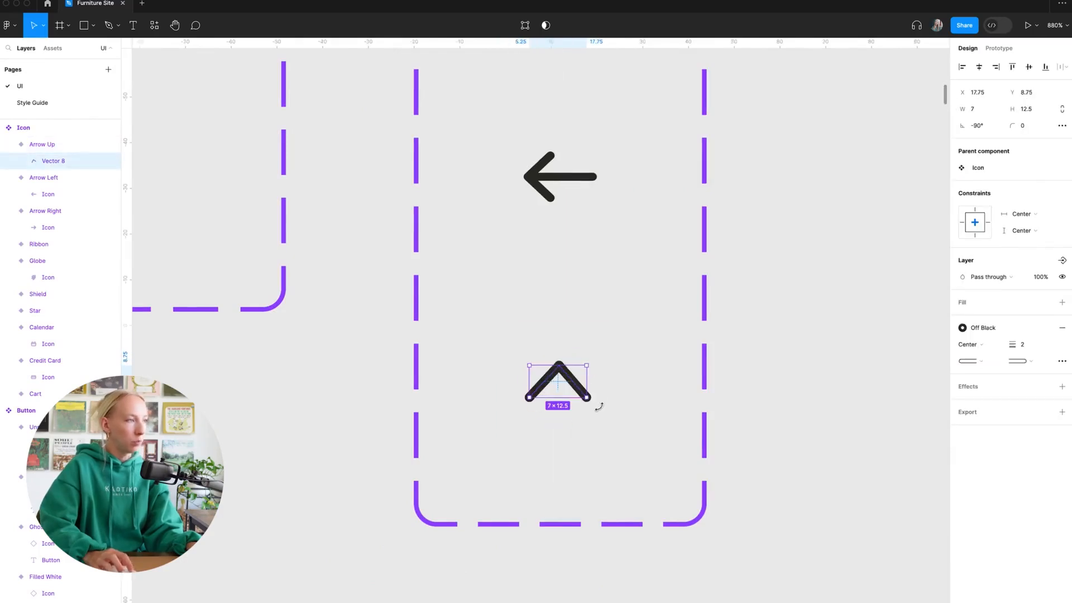
pyautogui.click(768, 411)
# Edit the Arrow Up chevron's vector and move its peak point to X 11.5, Y 9, centered between the ends
pyautogui.scroll(5, 574, 408)
pyautogui.doubleClick(553, 304)
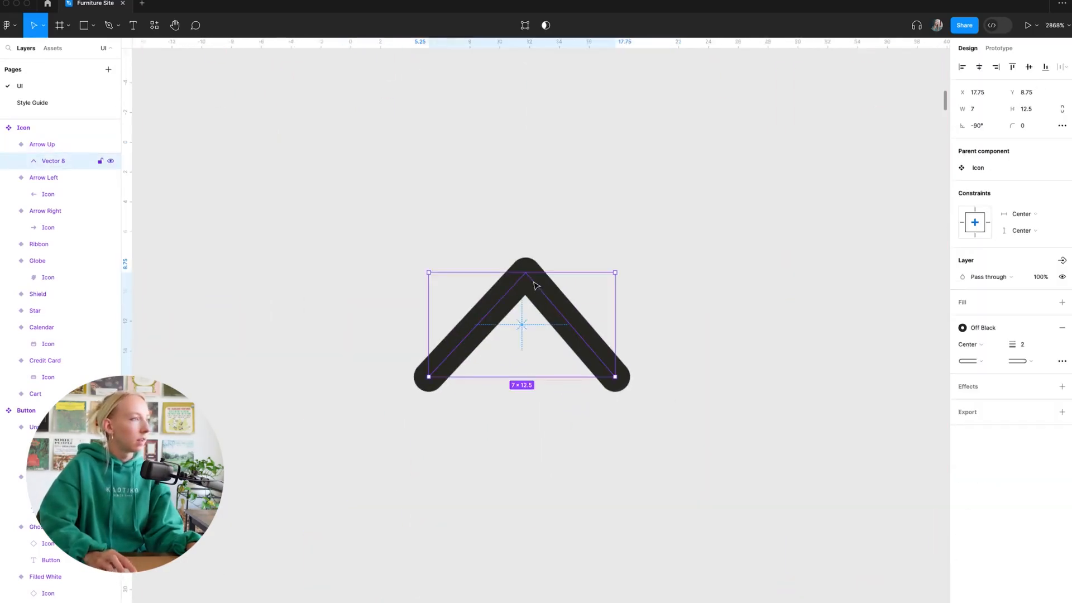
pyautogui.doubleClick(535, 285)
pyautogui.moveTo(525, 275); pyautogui.dragTo(524, 280)
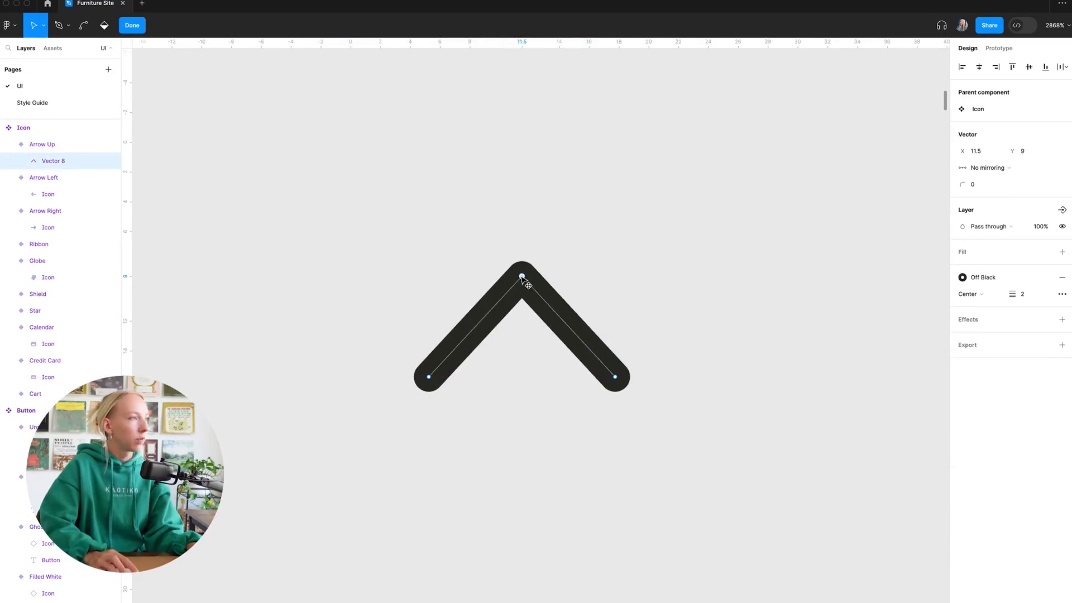
pyautogui.click(619, 287)
# Move the chevron's left end point to X 5.5, Y 15.75, level with the right end, and finish vector editing
pyautogui.scroll(-5, 619, 287)
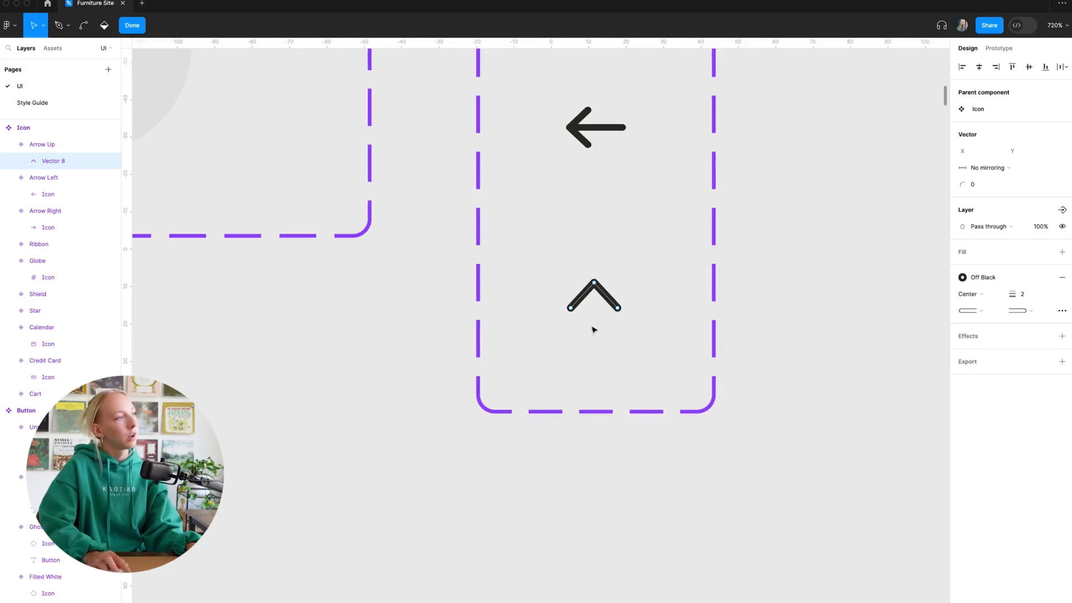
pyautogui.scroll(5, 594, 330)
pyautogui.click(527, 275)
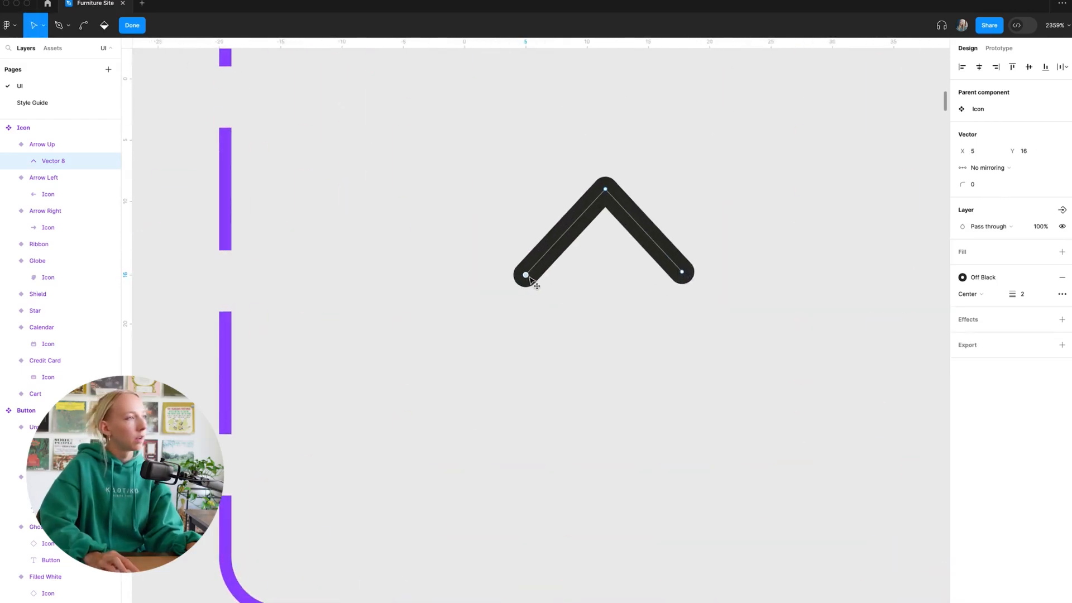
pyautogui.moveTo(528, 277); pyautogui.dragTo(534, 275)
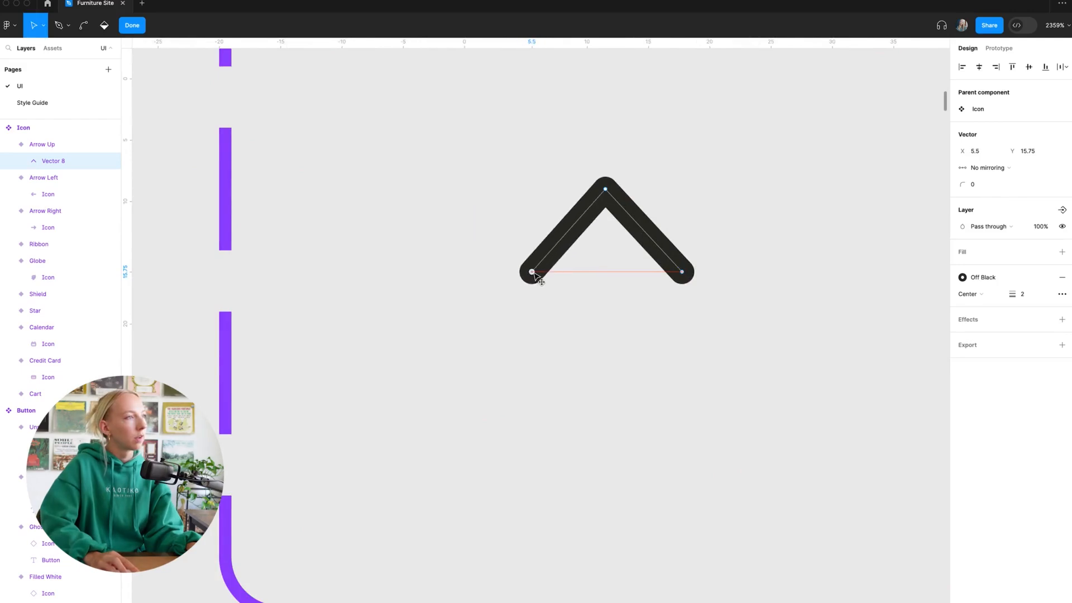
pyautogui.scroll(-6, 534, 323)
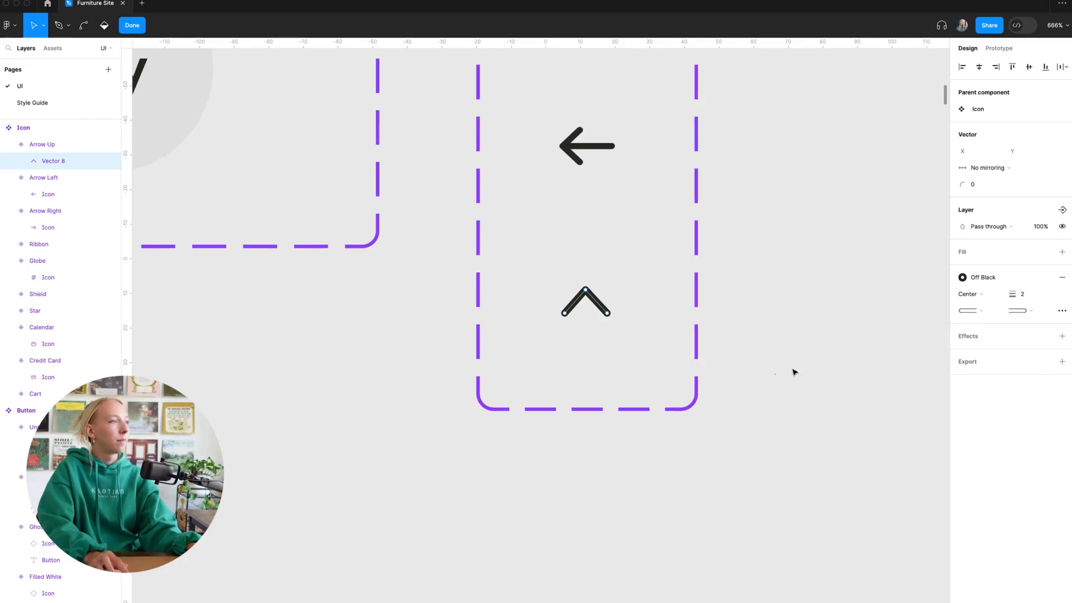
pyautogui.scroll(-5, 754, 391)
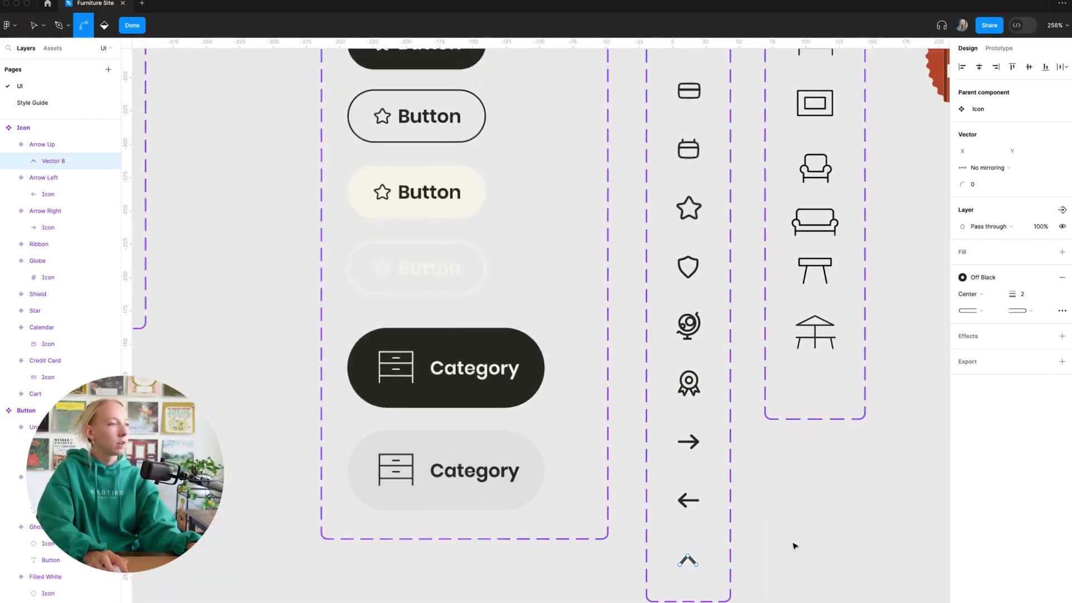
pyautogui.hscroll(2, 822, 538)
pyautogui.press('Escape')
pyautogui.press('Escape')
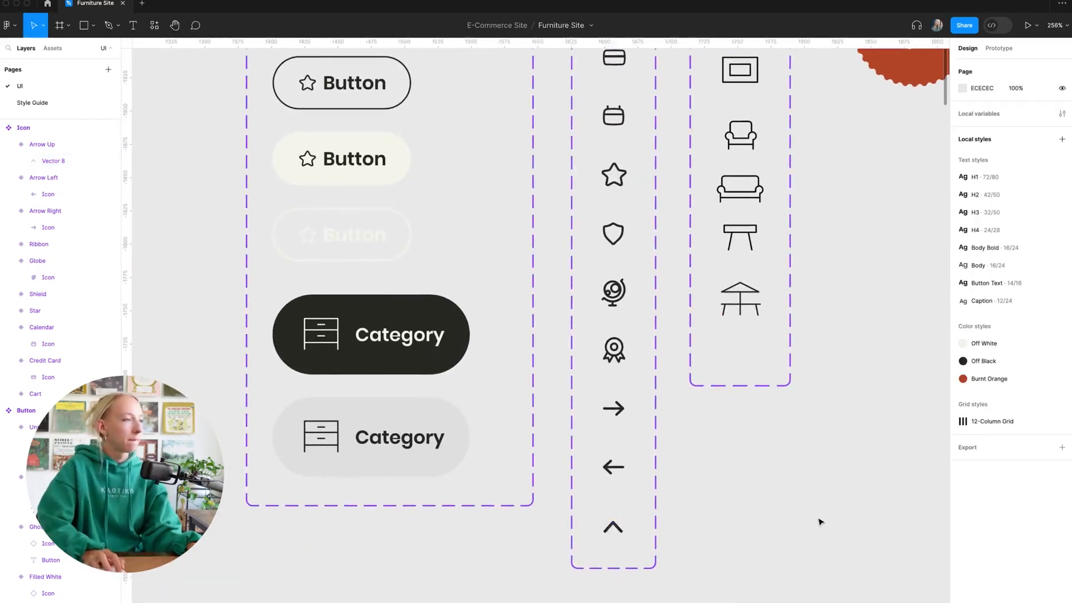
# Add another variant to the Icon component set and name its Type Arrow Down
pyautogui.scroll(-5, 819, 521)
pyautogui.doubleClick(661, 539)
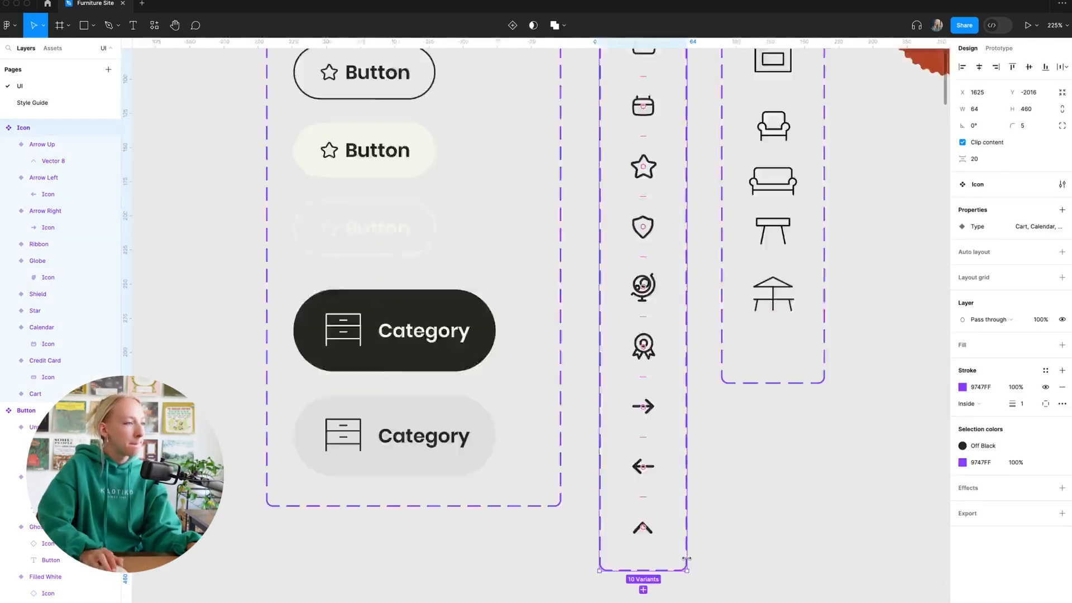
pyautogui.scroll(4, 670, 553)
pyautogui.click(615, 553)
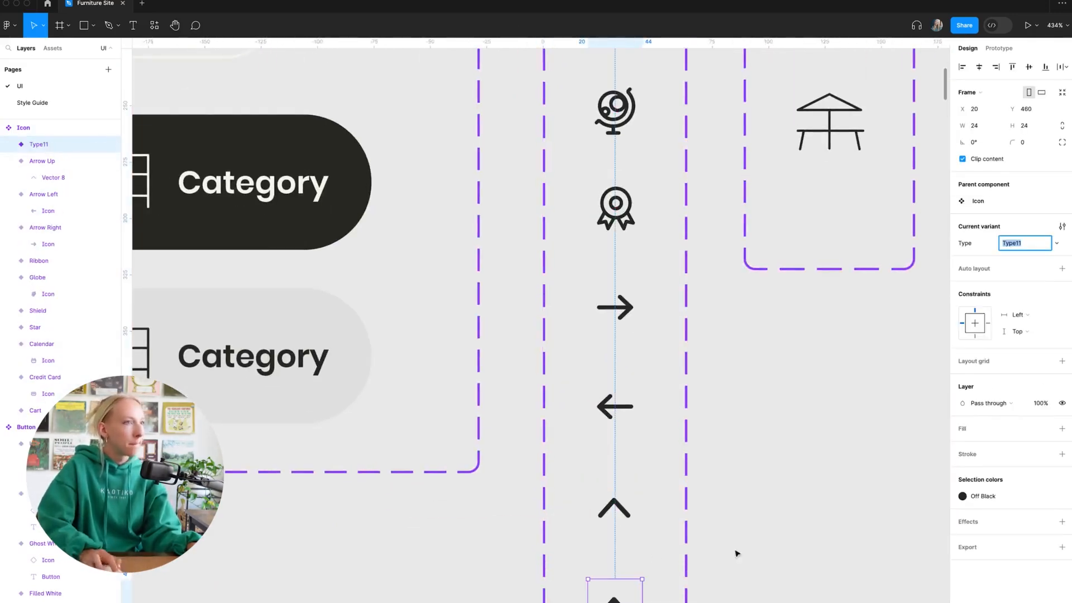
pyautogui.write('Arrow Do')
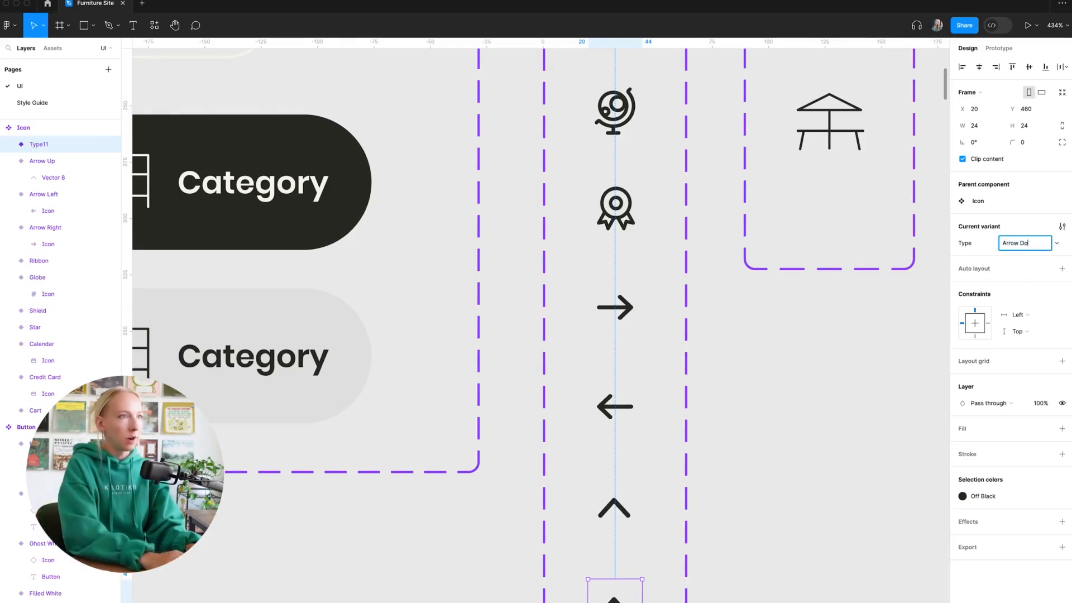
pyautogui.write('wn')
pyautogui.press('Return')
# Rotate the chevron vector inside the Arrow Down variant to 90° so that it points downward
pyautogui.scroll(-3, 788, 407)
pyautogui.scroll(5, 638, 419)
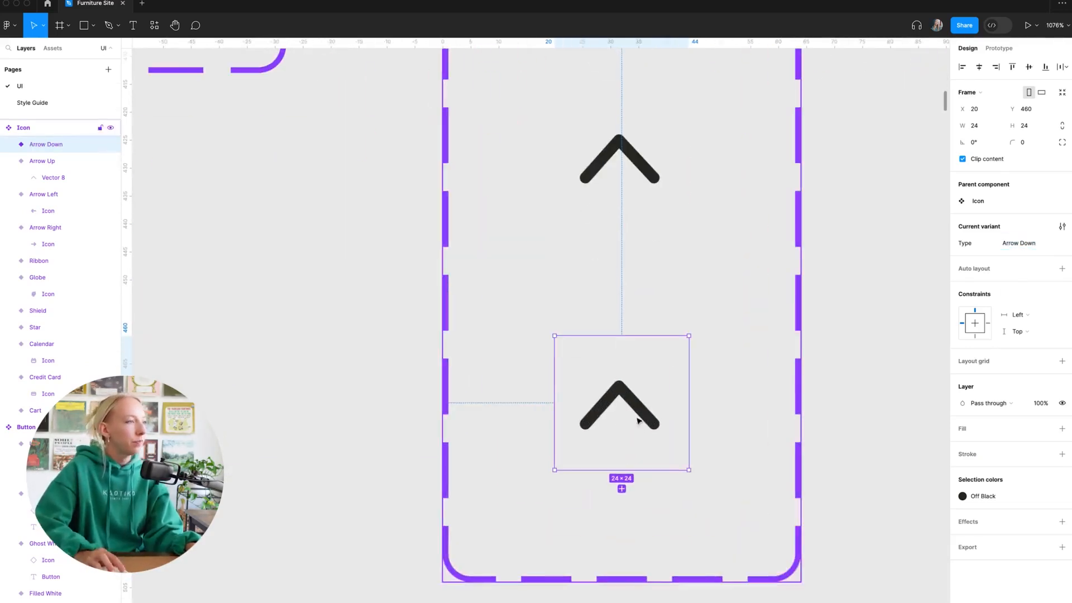
pyautogui.click(638, 419)
pyautogui.moveTo(668, 405); pyautogui.dragTo(580, 419)
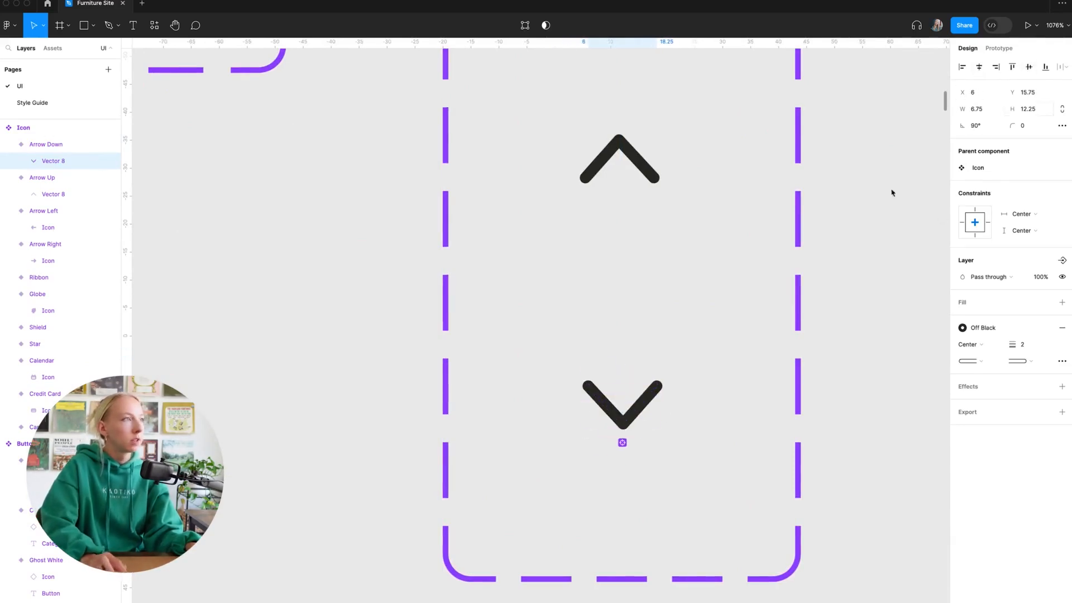
pyautogui.doubleClick(632, 164)
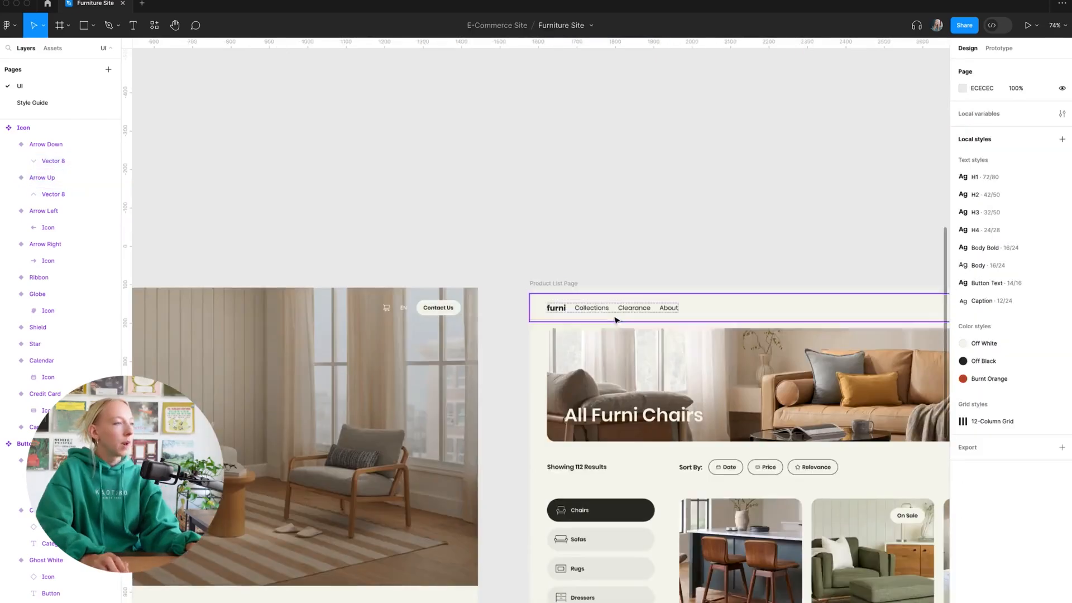
# Place an Icon component instance after the number 1 in the Qty pill on the Product Details Page
pyautogui.scroll(-5, 616, 317)
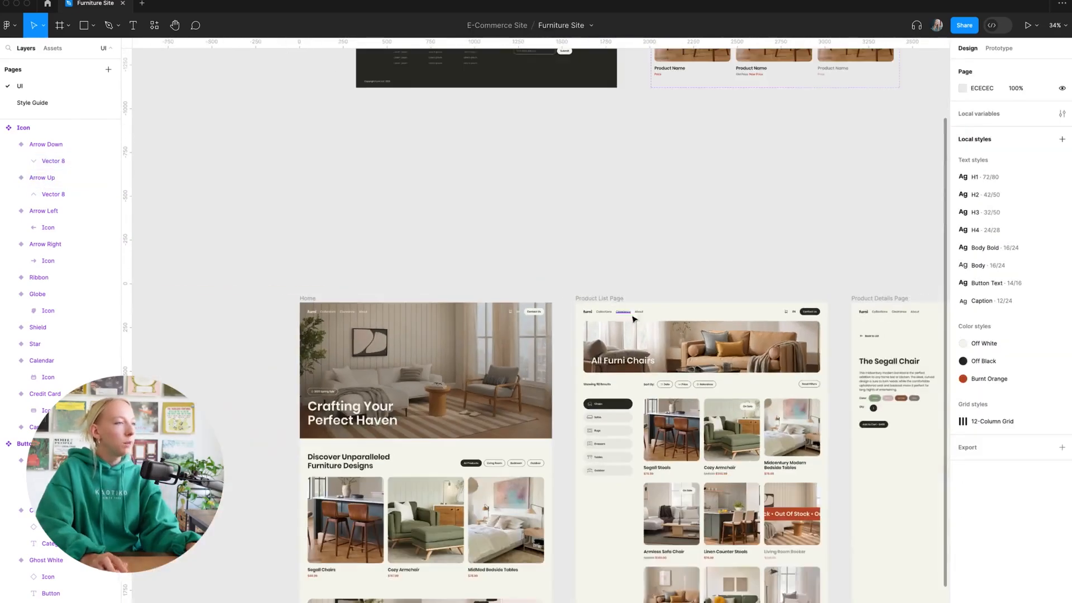
pyautogui.hscroll(3, 780, 432)
pyautogui.scroll(8, 779, 432)
pyautogui.scroll(4, 633, 316)
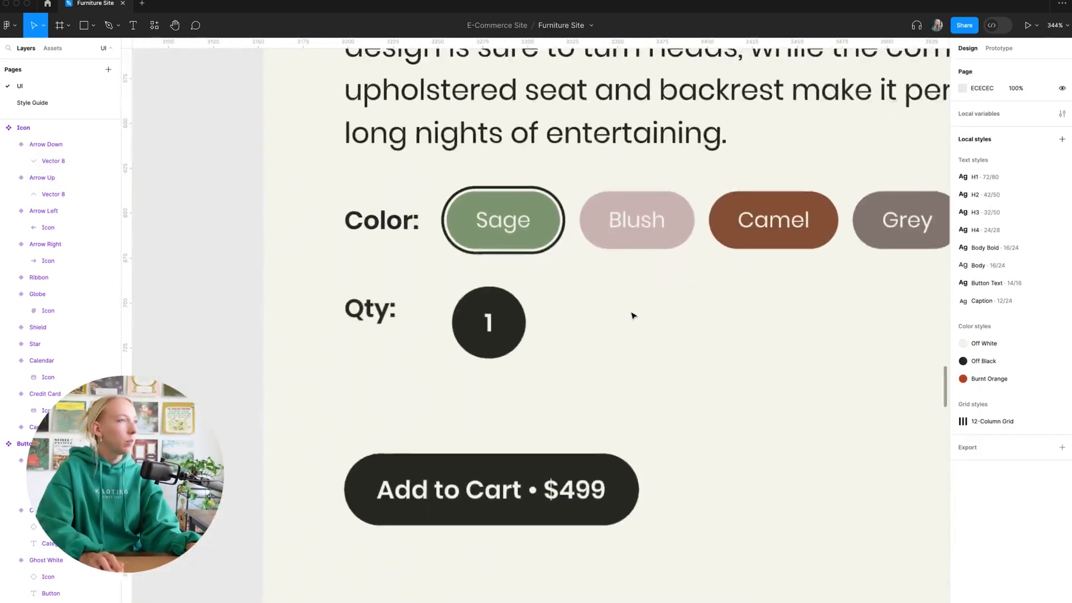
pyautogui.scroll(2, 633, 315)
pyautogui.click(51, 48)
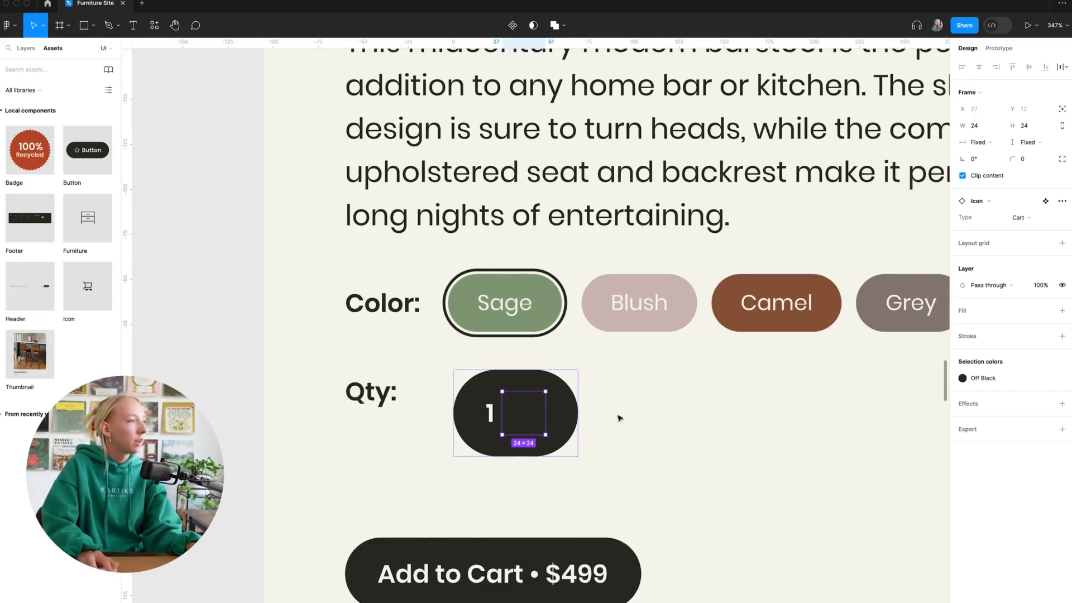
# Apply the Off White color style to the cart icon in the Qty pill
pyautogui.scroll(5, 589, 436)
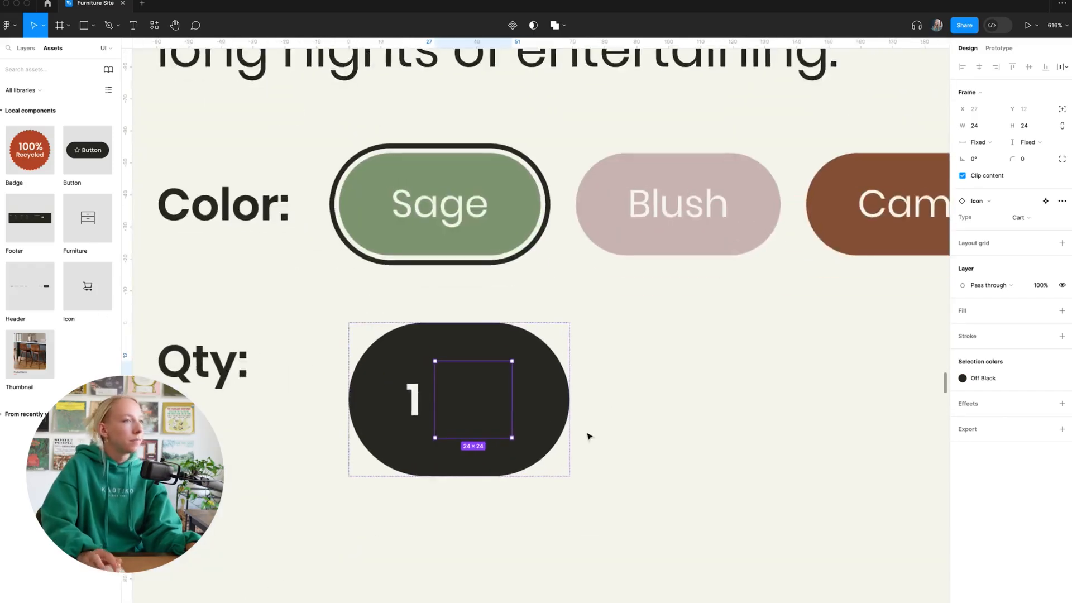
pyautogui.click(962, 378)
pyautogui.click(878, 445)
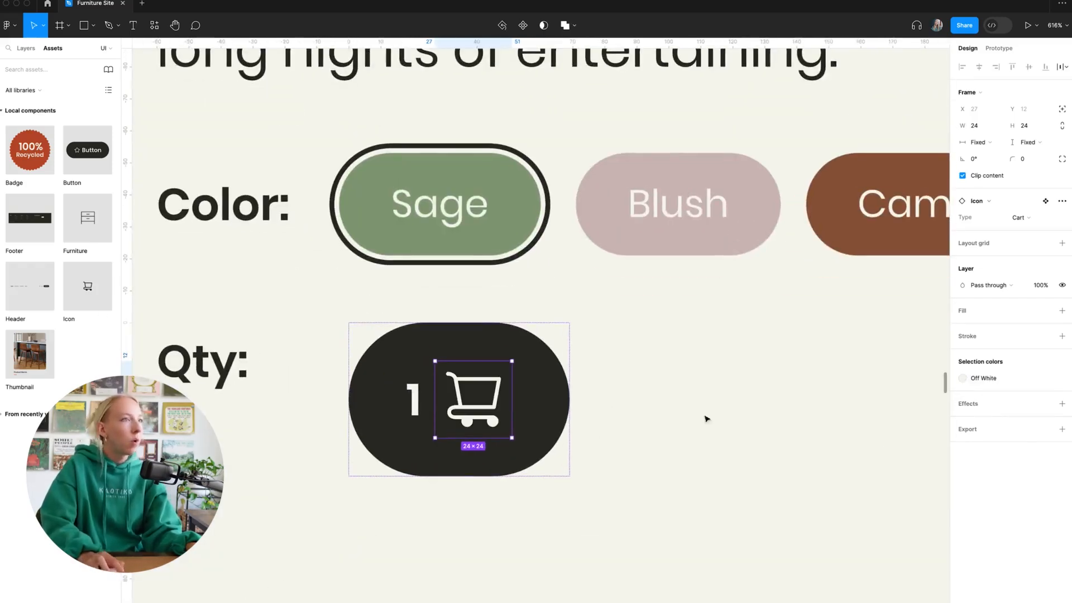
# Switch the Qty pill's icon type to Arrow Up and apply the Off White color style to it
pyautogui.click(1017, 217)
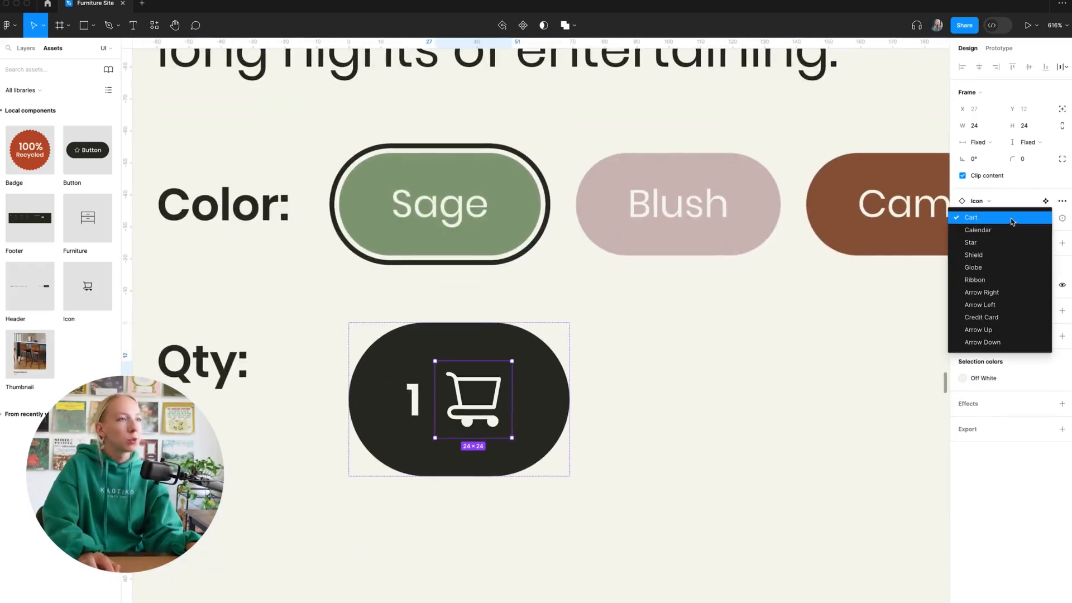
pyautogui.click(1004, 333)
pyautogui.click(962, 378)
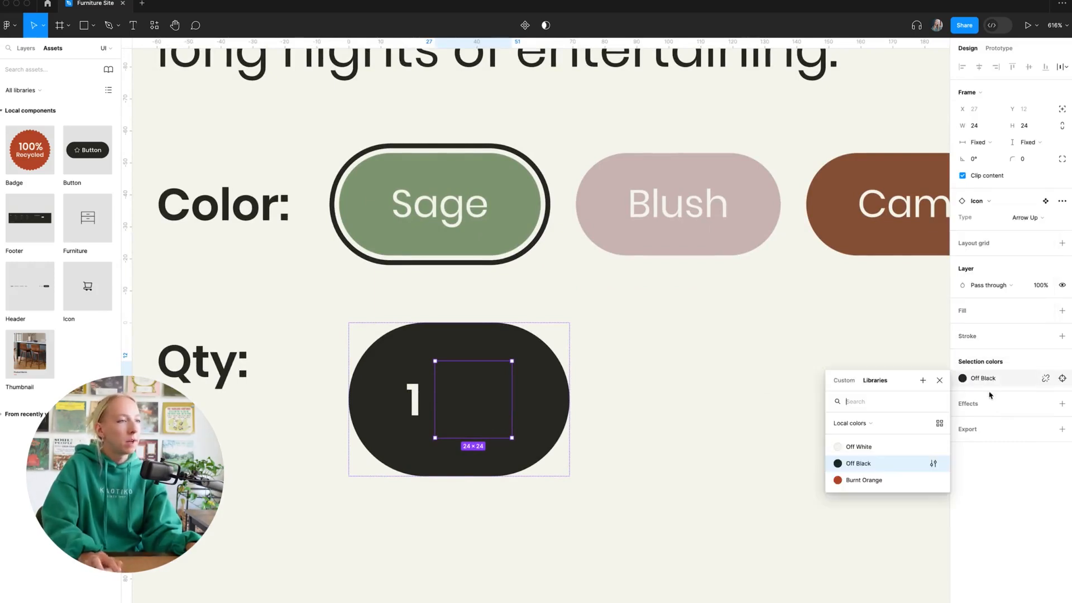
pyautogui.click(888, 445)
# Move the up arrow in front of the number 1 and place a duplicate of it after the number
pyautogui.moveTo(472, 410); pyautogui.dragTo(446, 409)
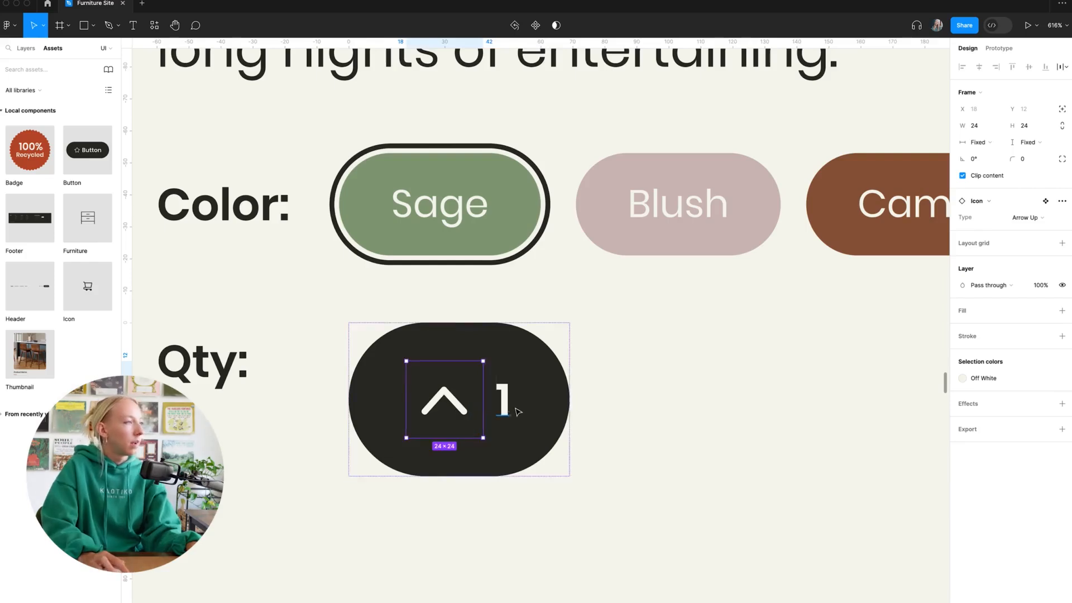
pyautogui.hotkey('ctrl', 'd')
pyautogui.moveTo(551, 409); pyautogui.dragTo(653, 409)
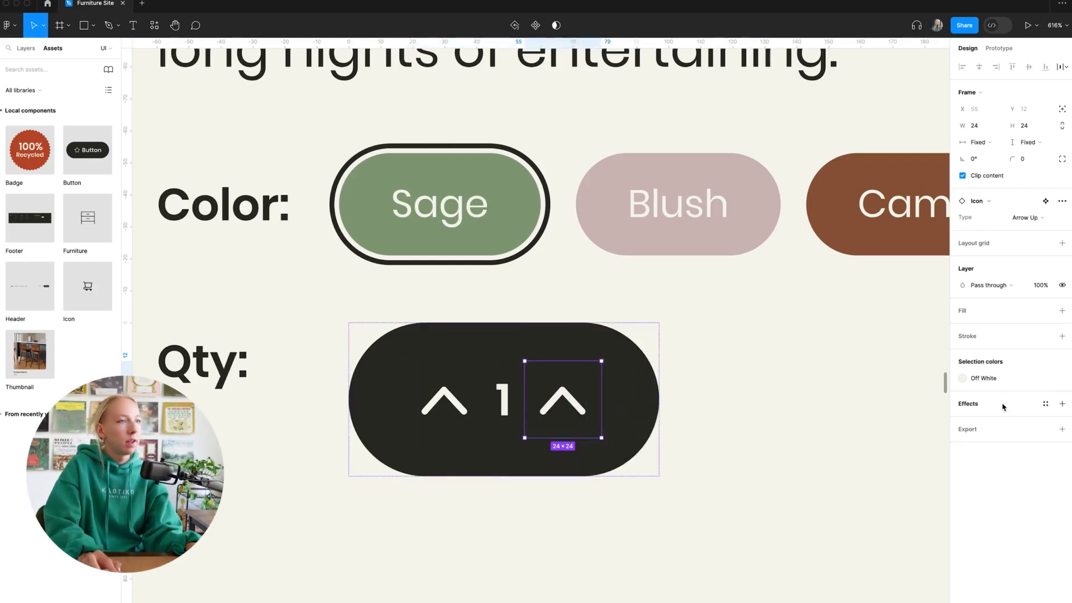
# Switch the duplicated icon after the number to the Arrow Down type
pyautogui.click(1025, 217)
pyautogui.click(991, 228)
pyautogui.click(764, 451)
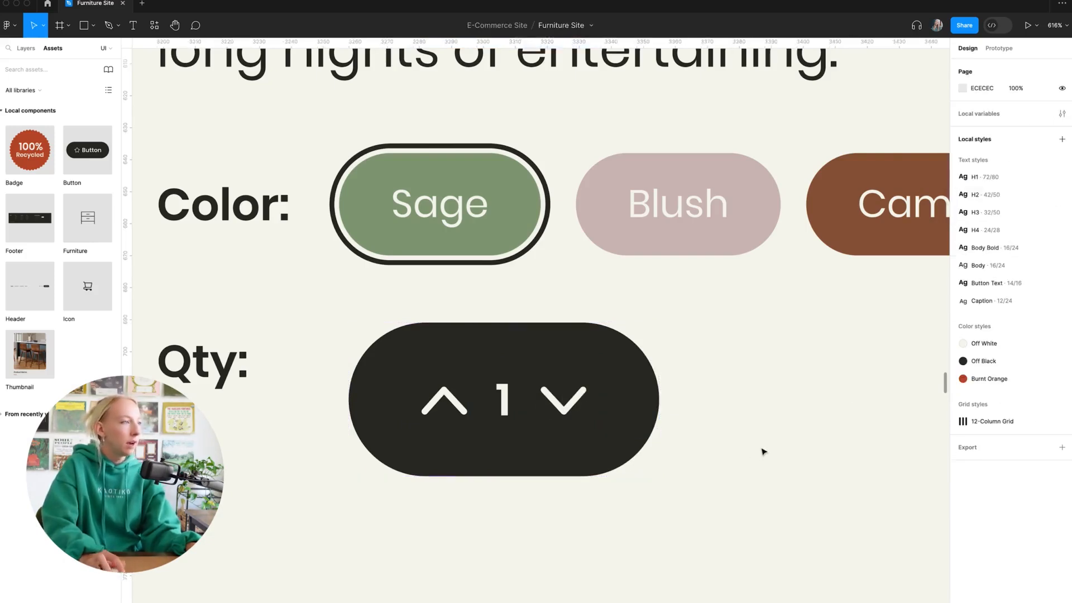
# Set the Qty pill's auto layout spacing between items to 8
pyautogui.scroll(-5, 641, 491)
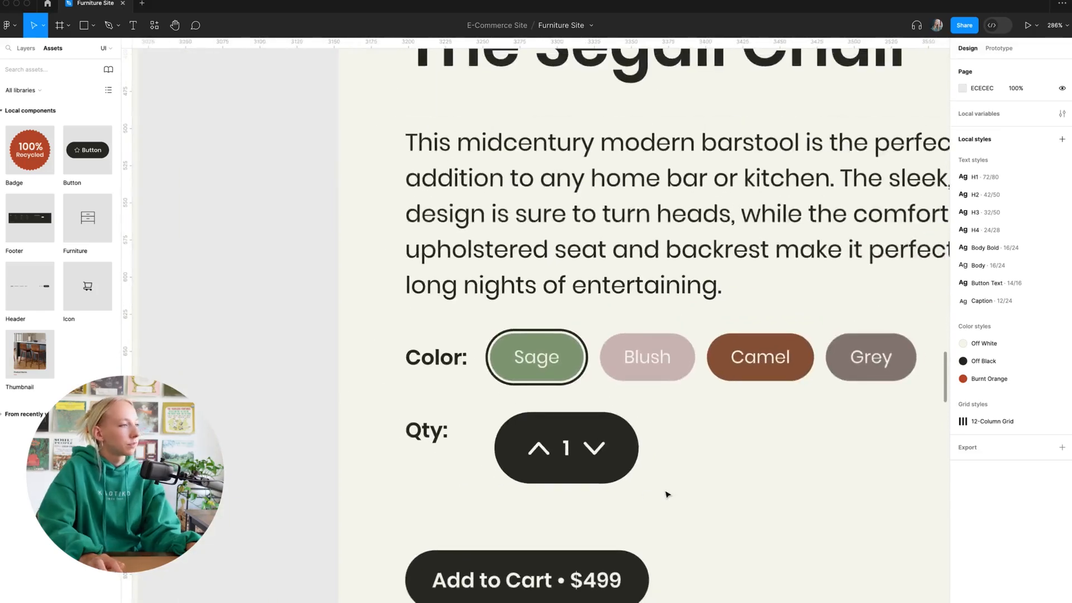
pyautogui.scroll(5, 665, 495)
pyautogui.click(555, 451)
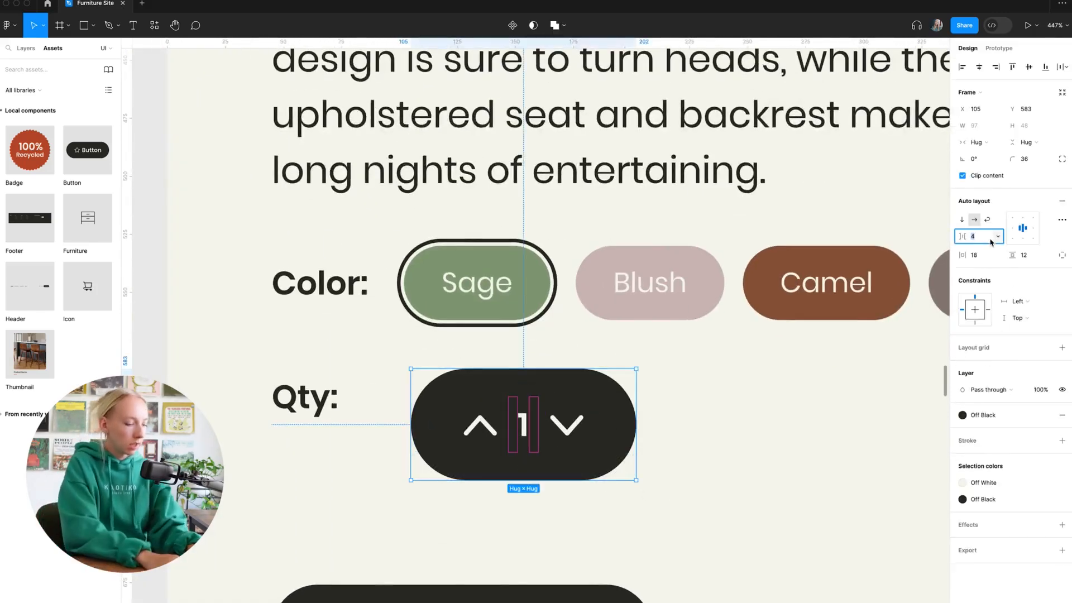
pyautogui.write('8')
pyautogui.press('Return')
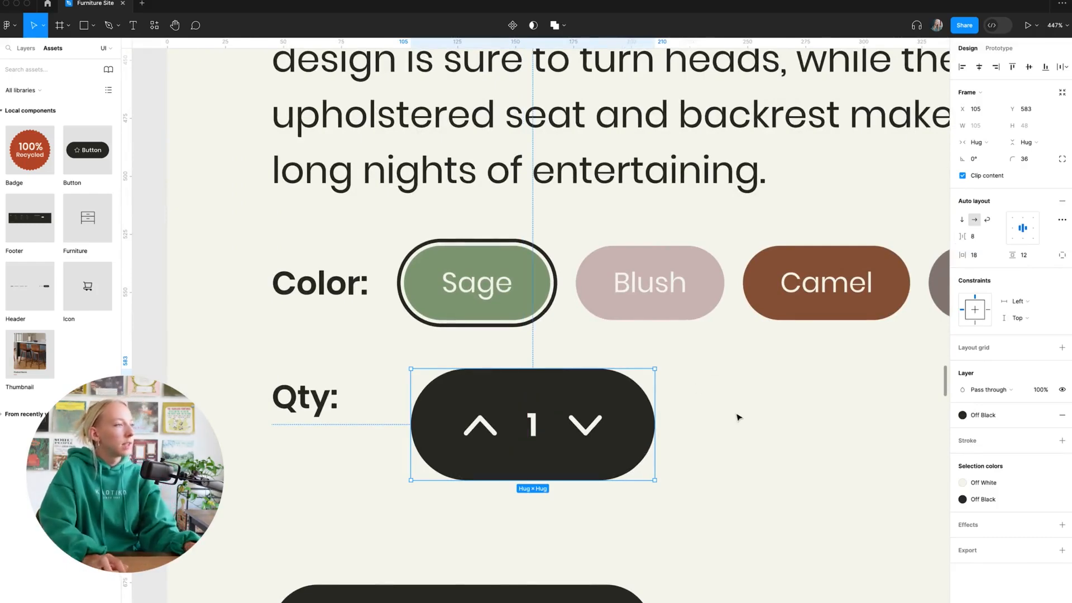
# Detach the Qty pill's fill from the Off Black style and set its opacity to 5%
pyautogui.click(738, 417)
pyautogui.scroll(2, 650, 446)
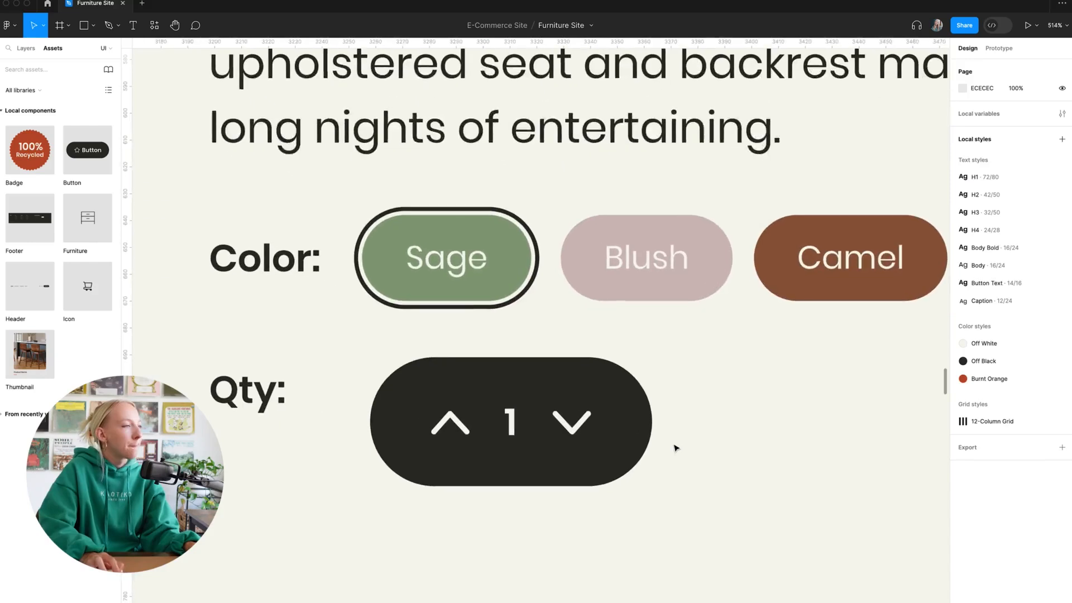
pyautogui.click(540, 376)
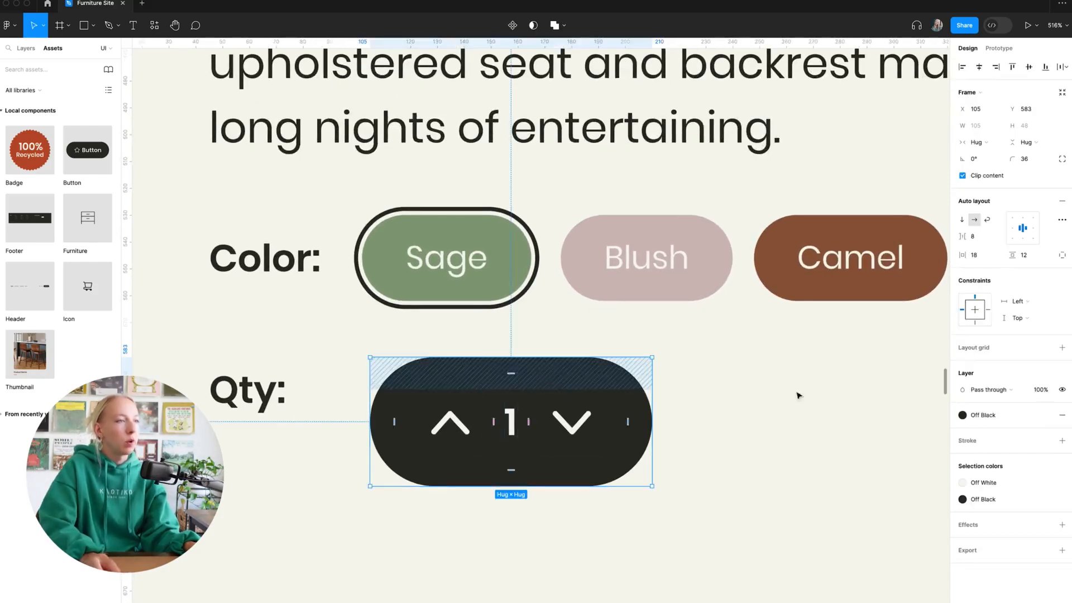
pyautogui.click(1019, 434)
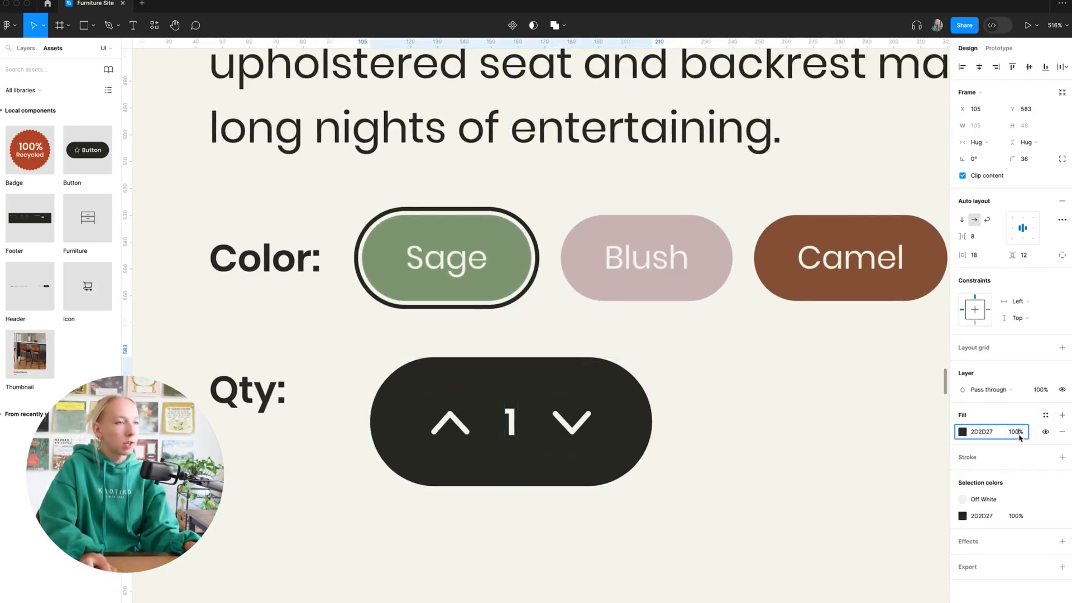
pyautogui.click(1011, 434)
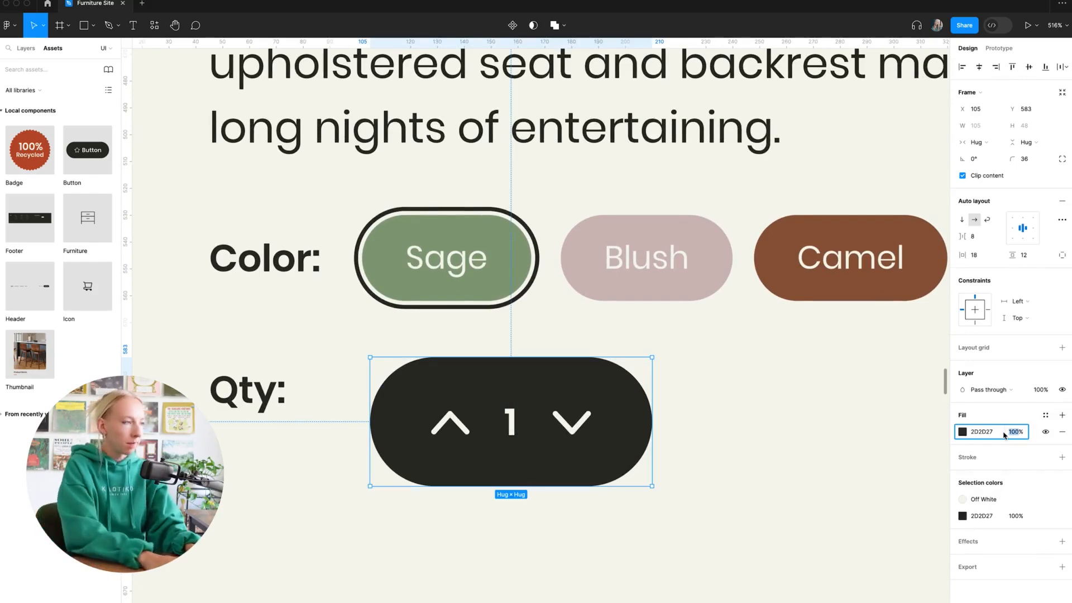
pyautogui.write('5')
pyautogui.press('Return')
pyautogui.click(760, 490)
# Apply the Off Black color style to both arrows and the number 1 in the Qty pill
pyautogui.doubleClick(441, 433)
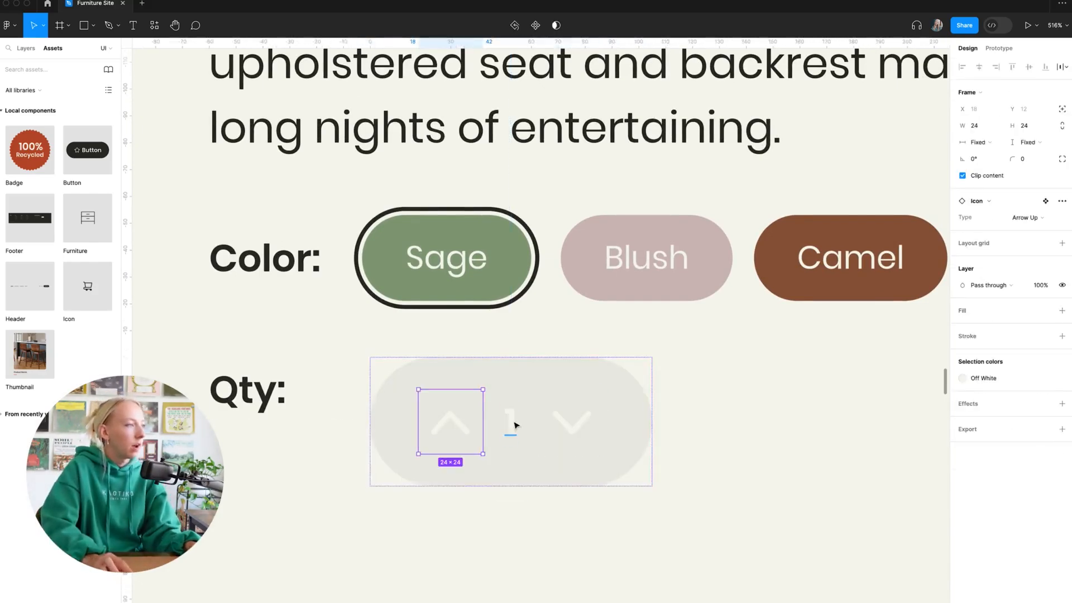
pyautogui.keyDown('shift'); pyautogui.click(513, 426); pyautogui.keyUp('shift')
pyautogui.keyDown('shift'); pyautogui.click(570, 427); pyautogui.keyUp('shift')
pyautogui.click(1016, 405)
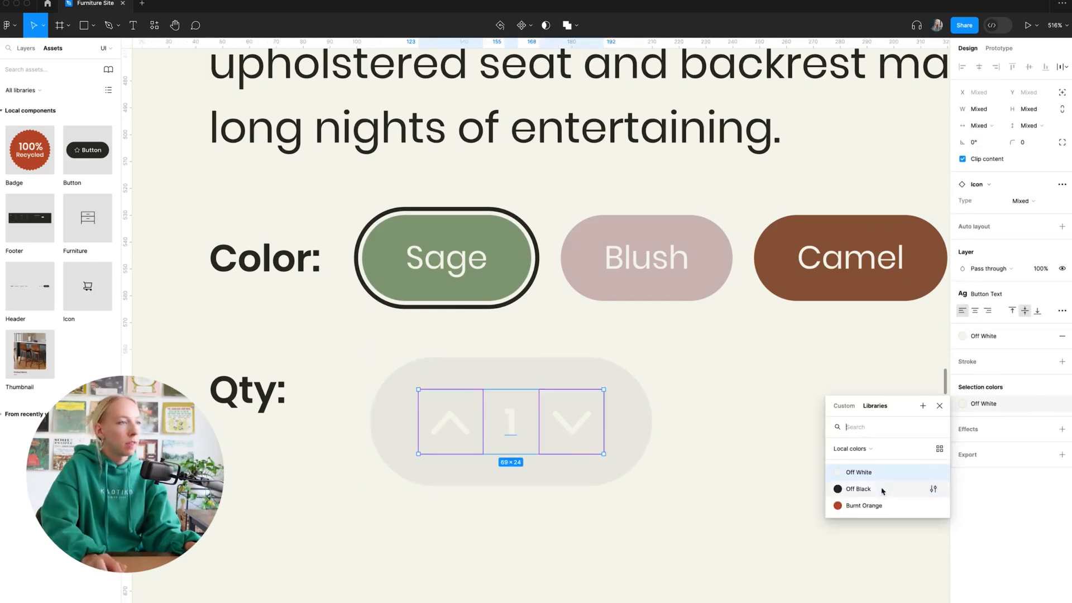
pyautogui.click(882, 489)
pyautogui.click(734, 492)
# Move the up arrow in the Qty pill after the number 1, beside the down arrow
pyautogui.scroll(-5, 455, 457)
pyautogui.scroll(4, 464, 479)
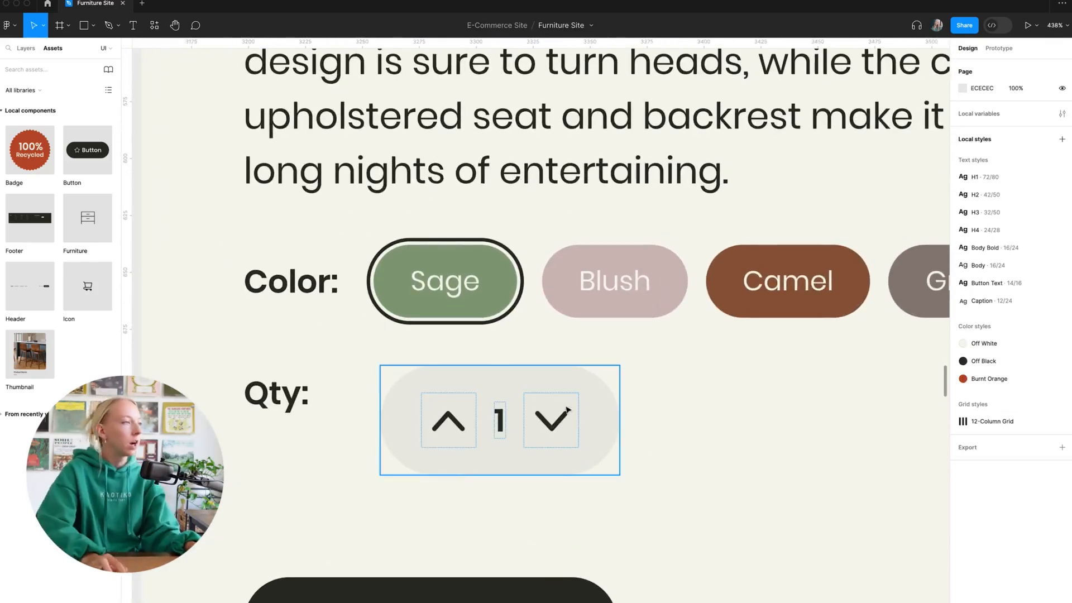
pyautogui.scroll(-3, 658, 411)
pyautogui.scroll(3, 677, 426)
pyautogui.doubleClick(486, 413)
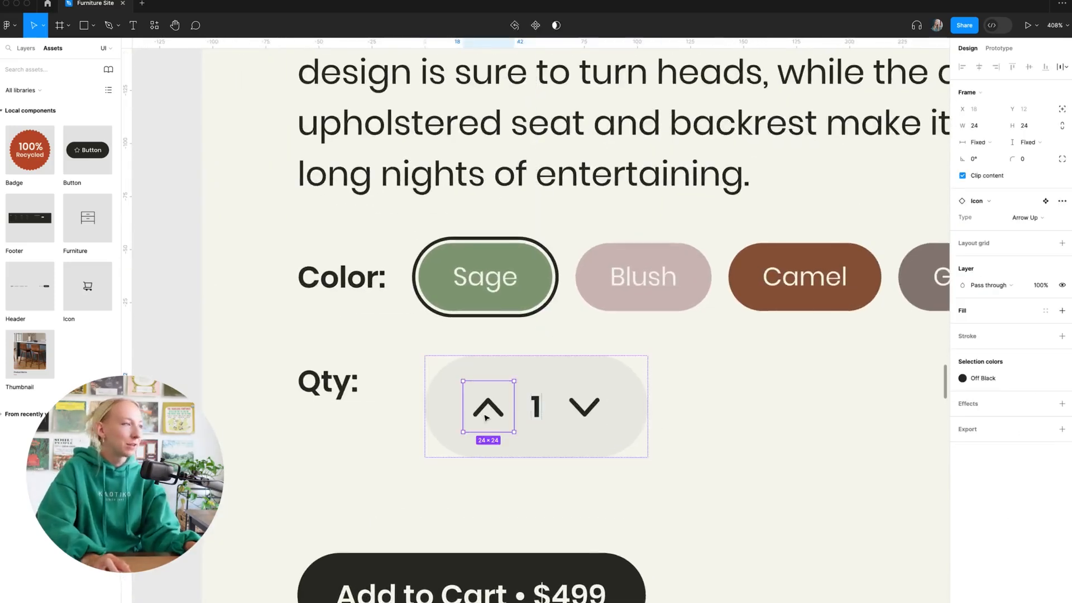
pyautogui.moveTo(486, 416); pyautogui.dragTo(581, 430)
# Wrap the two arrow icons in their own auto layout frame and set its direction to vertical
pyautogui.keyDown('shift'); pyautogui.click(582, 425); pyautogui.keyUp('shift')
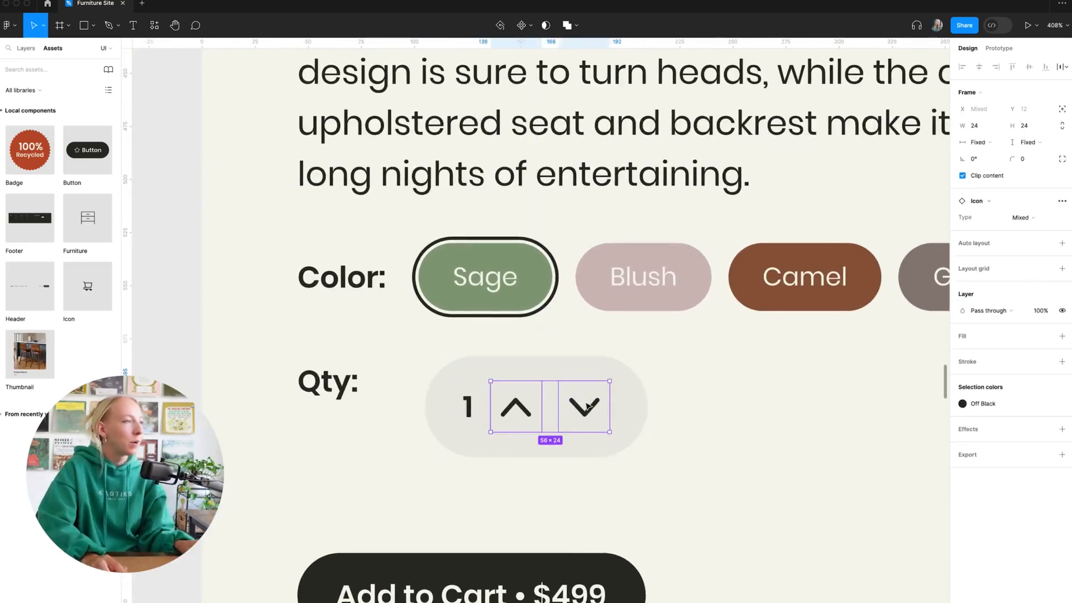
pyautogui.rightClick(588, 406)
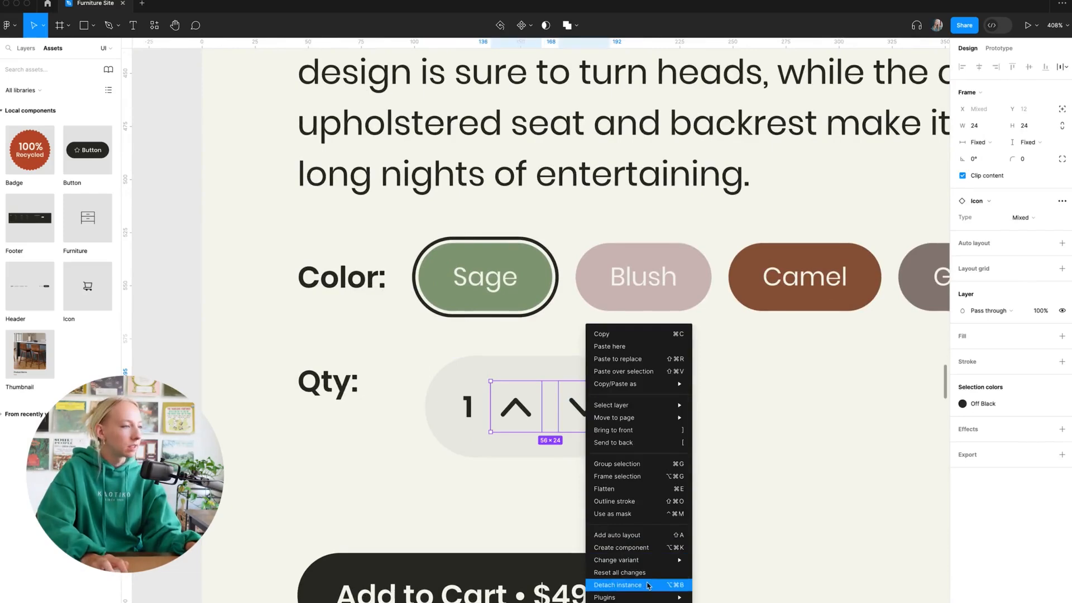
pyautogui.click(645, 477)
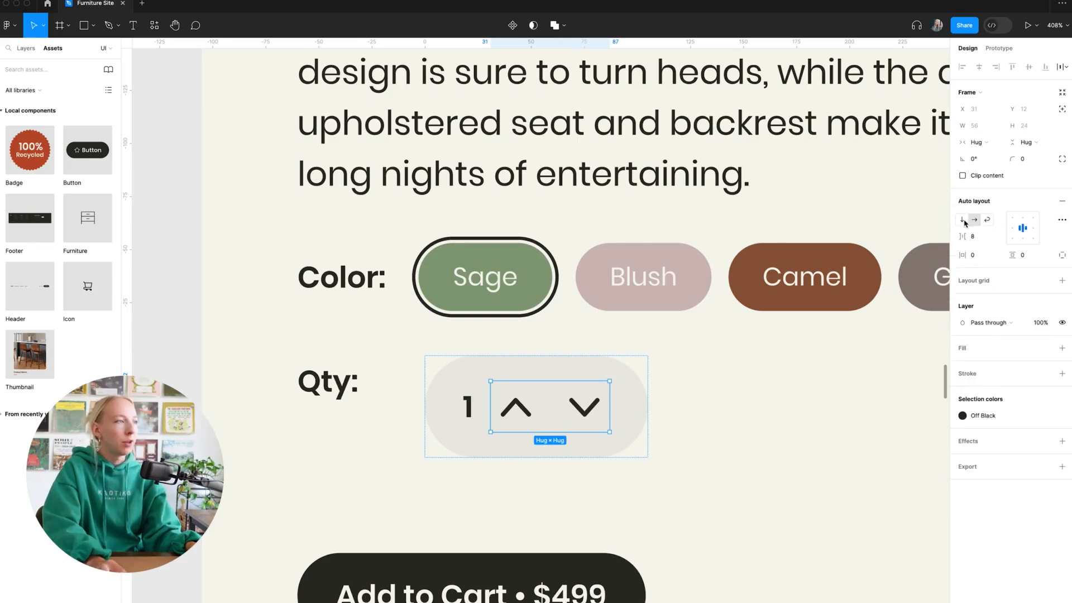
pyautogui.click(962, 219)
# Set the spacing between the two stacked arrows to 0
pyautogui.scroll(5, 702, 428)
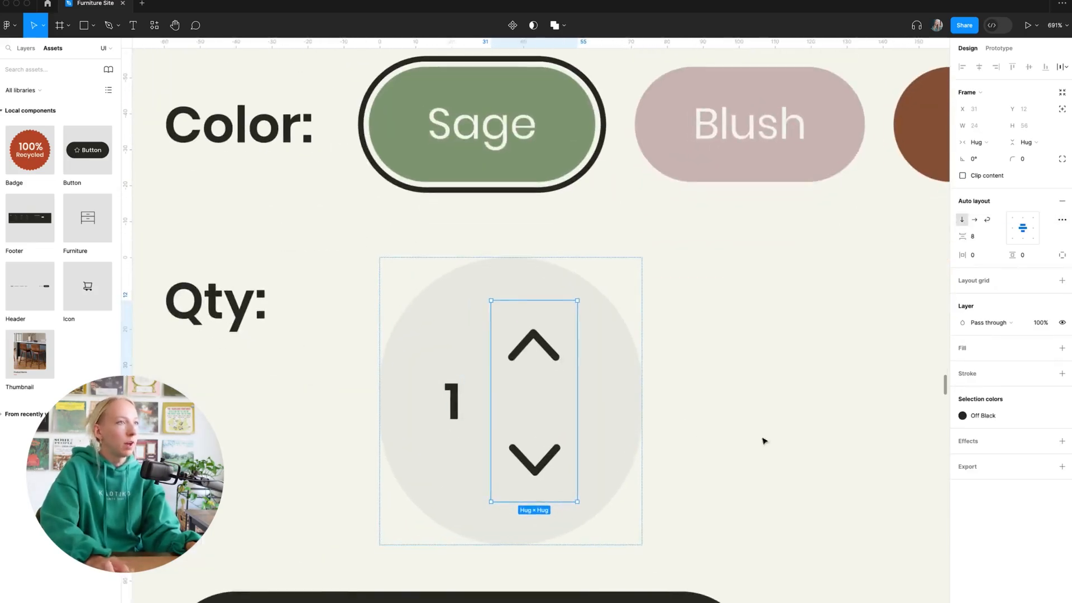
pyautogui.click(993, 238)
pyautogui.write('0')
pyautogui.press('Return')
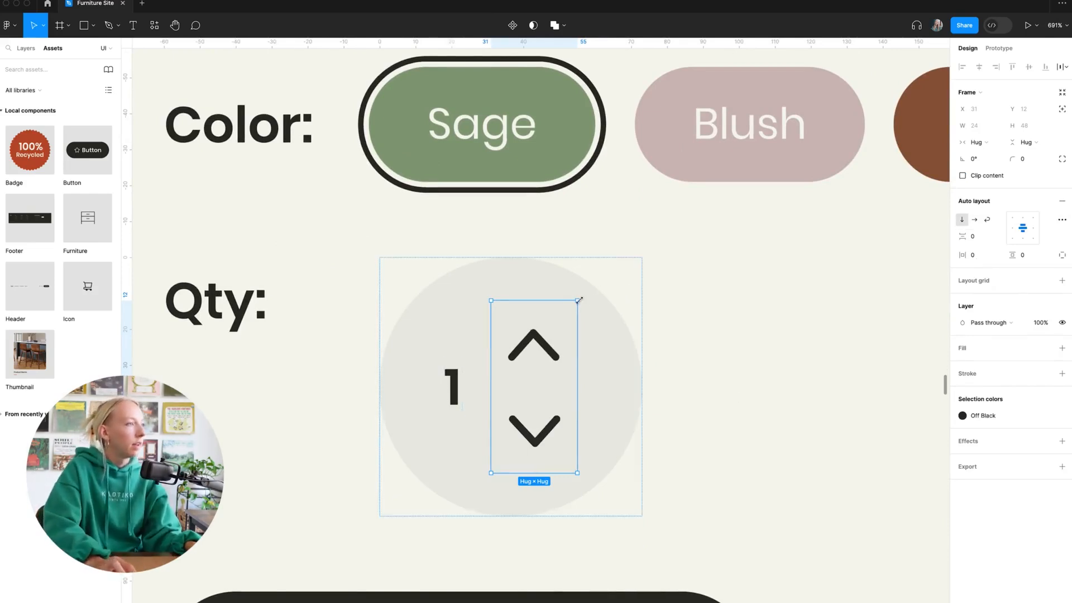
pyautogui.click(649, 354)
# Set the Qty pill's horizontal padding to 24 and its vertical padding to 4
pyautogui.scroll(-5, 642, 352)
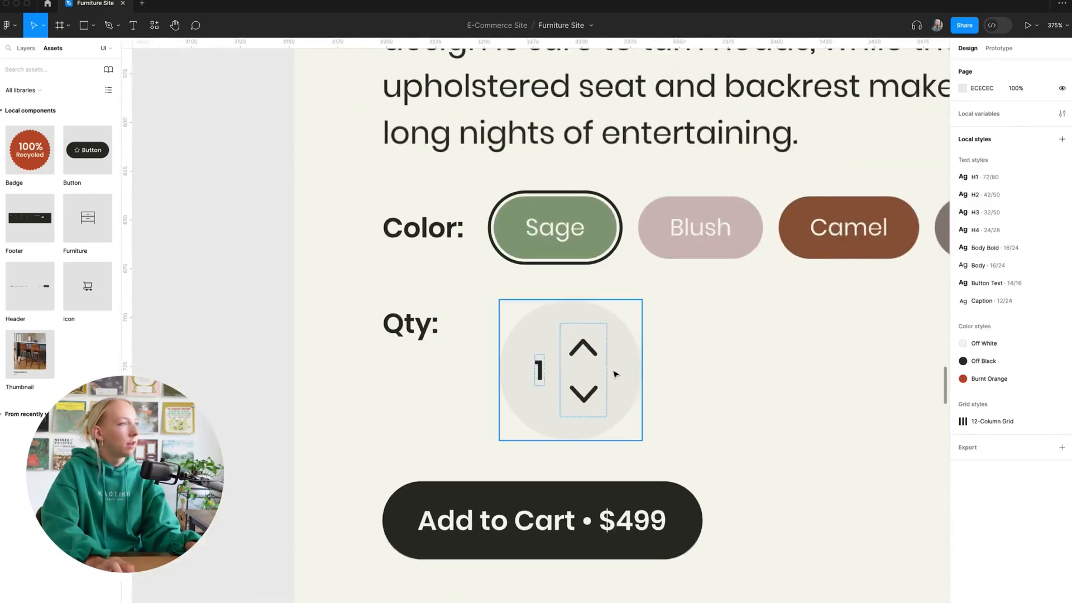
pyautogui.click(635, 367)
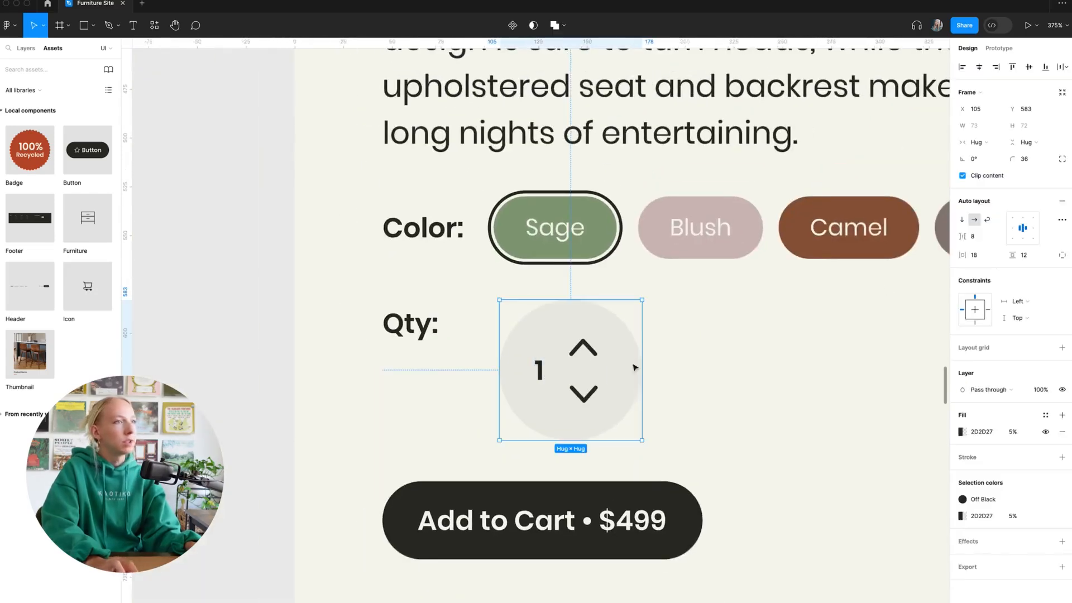
pyautogui.click(988, 260)
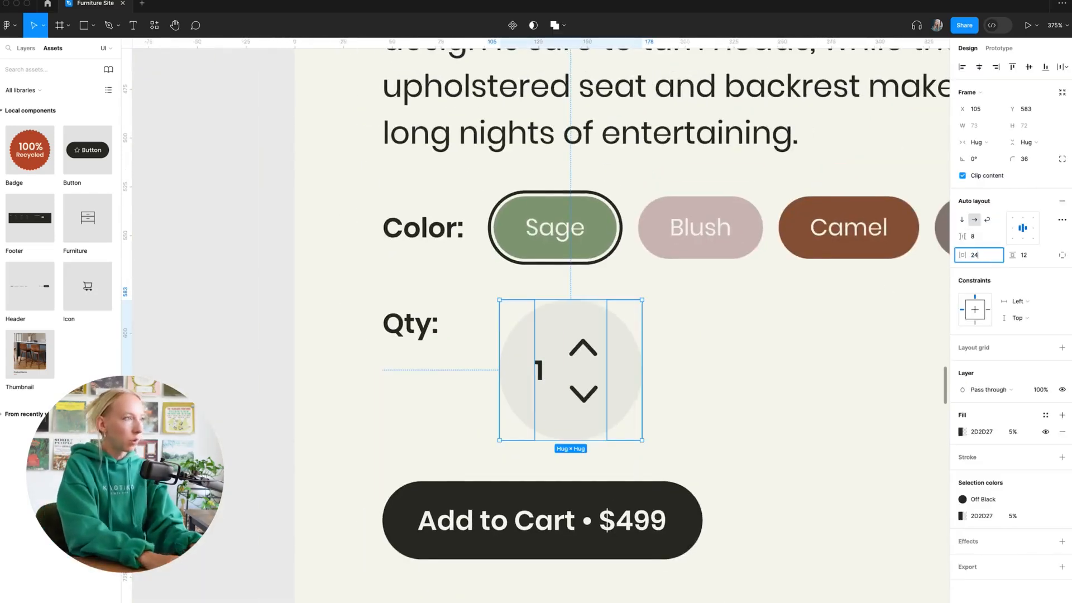
pyautogui.press('Return')
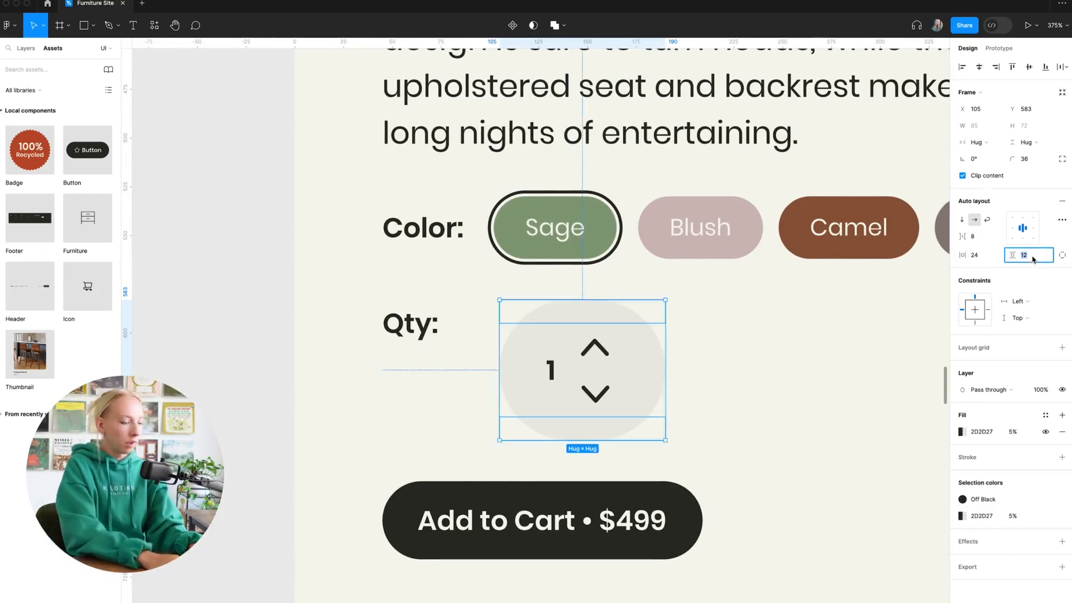
pyautogui.press('Return')
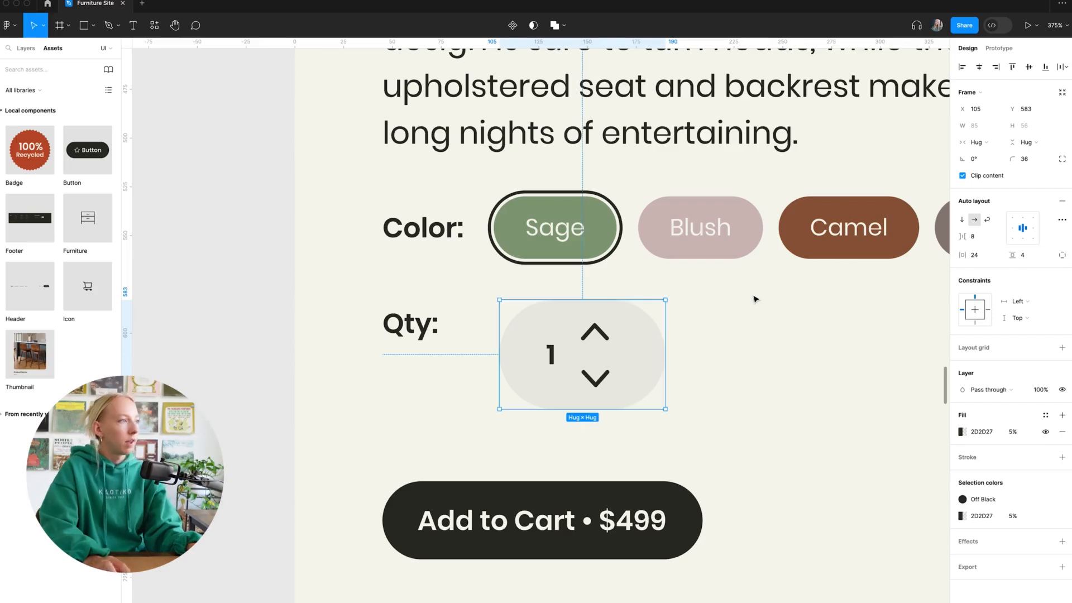
# Examine the up arrow icon instance nested in the Qty pill
pyautogui.scroll(5, 692, 366)
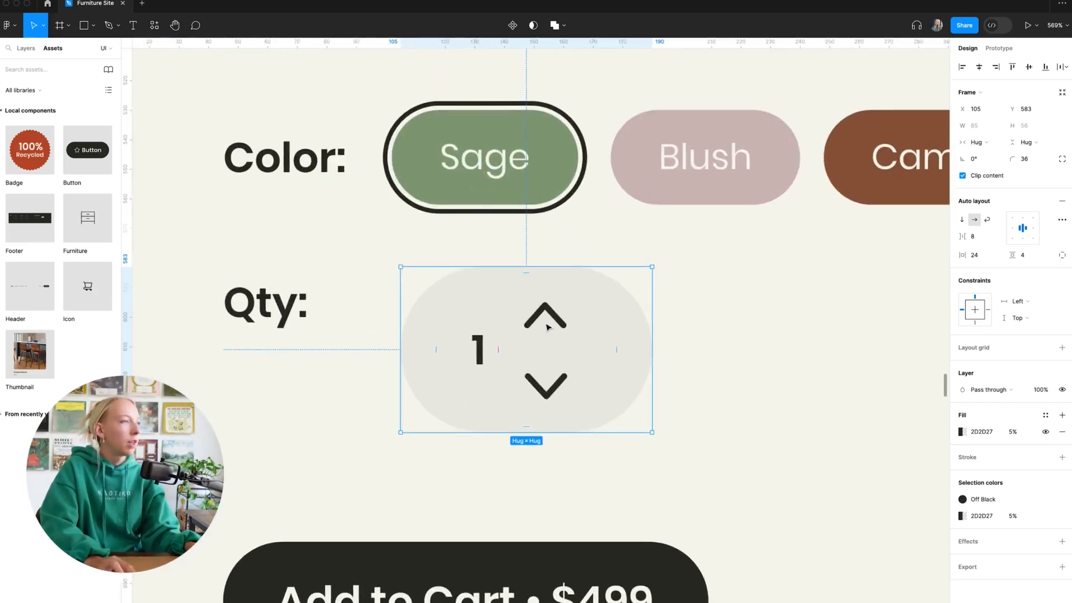
pyautogui.click(557, 326)
pyautogui.scroll(10, 557, 326)
pyautogui.click(565, 323)
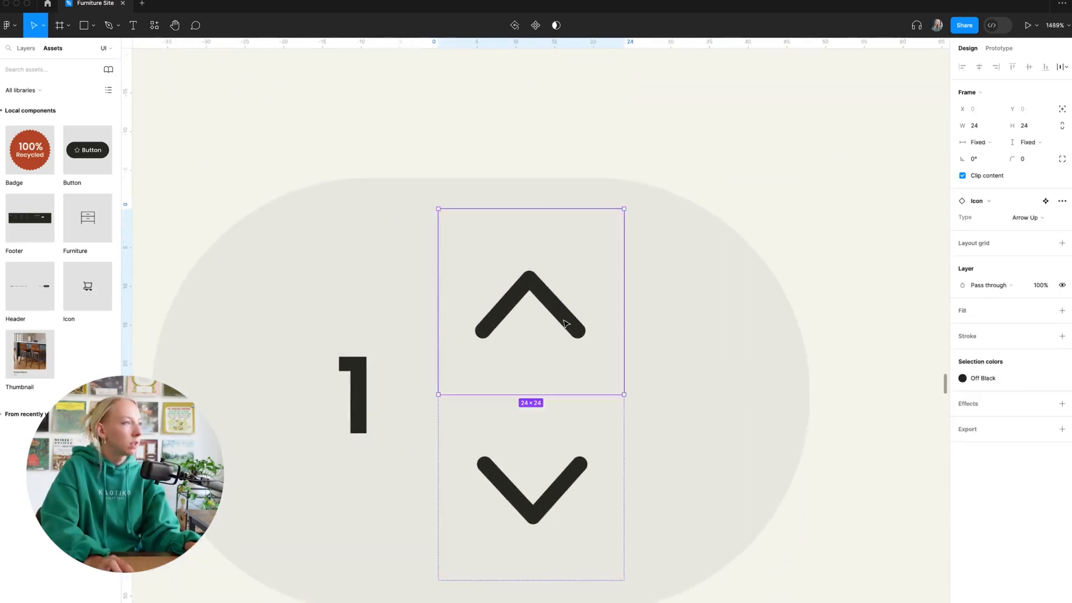
pyautogui.doubleClick(566, 324)
pyautogui.click(844, 348)
pyautogui.doubleClick(549, 314)
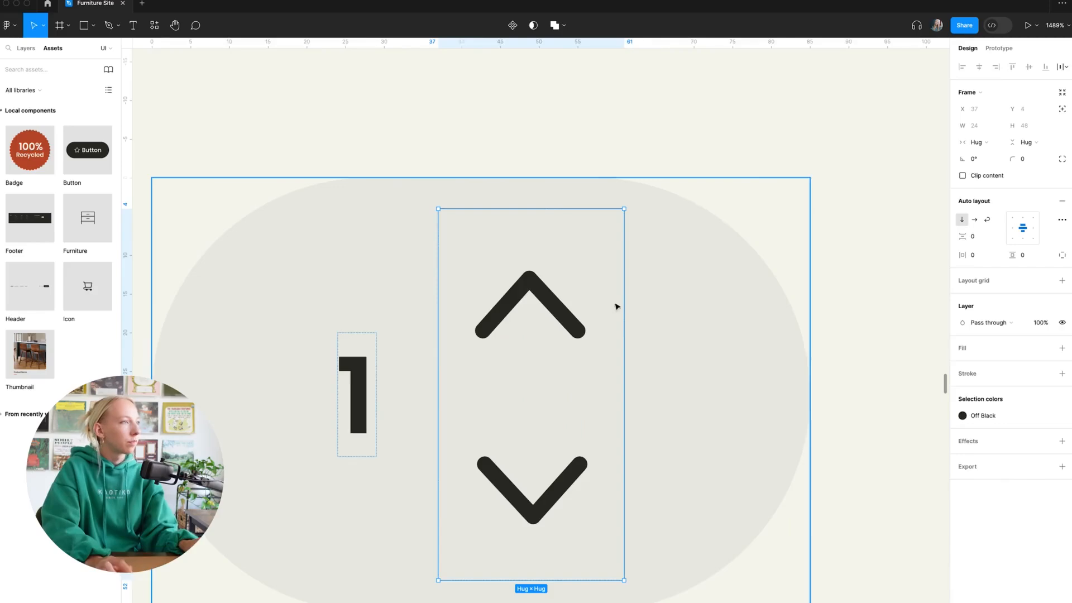
pyautogui.click(871, 352)
# Set the horizontal and vertical constraints of the vector in the main Icon component's Arrow Up variant to Scale
pyautogui.scroll(-10, 648, 346)
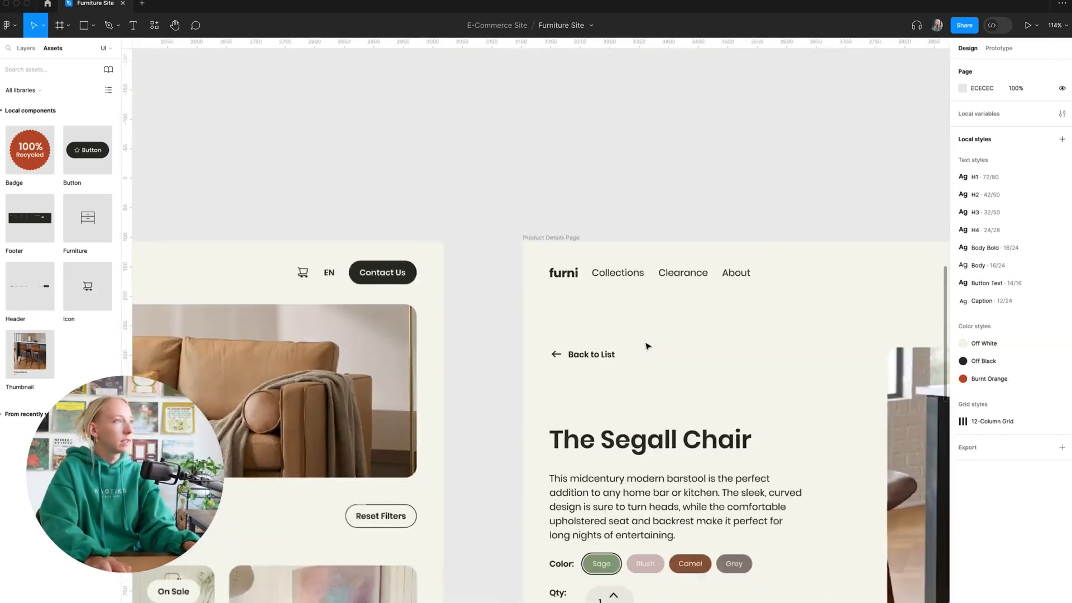
pyautogui.scroll(10, 656, 341)
pyautogui.scroll(-5, 665, 335)
pyautogui.scroll(3, 324, 255)
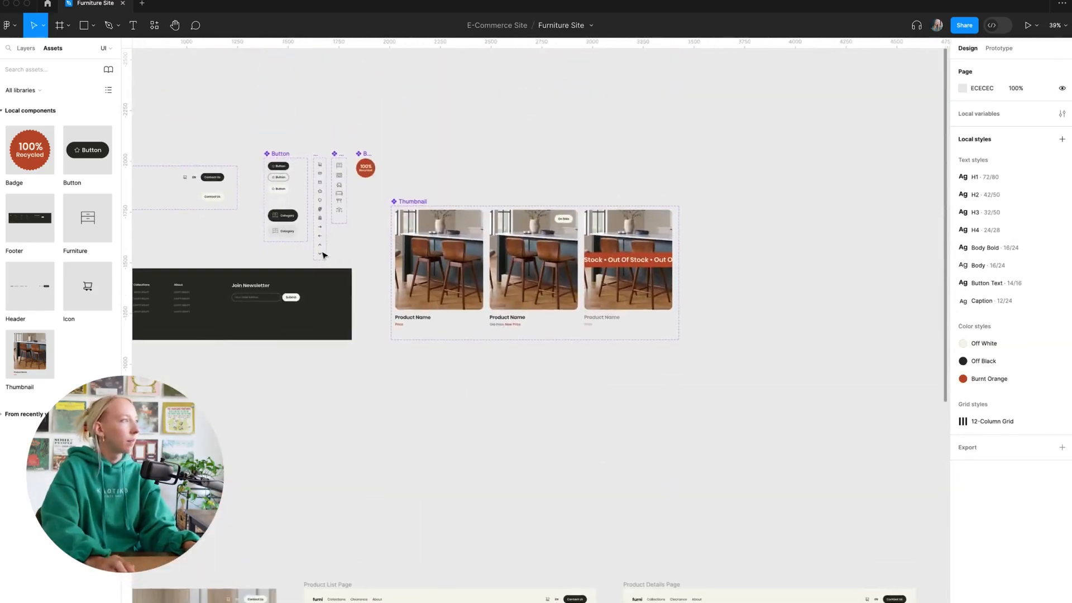
pyautogui.scroll(15, 323, 255)
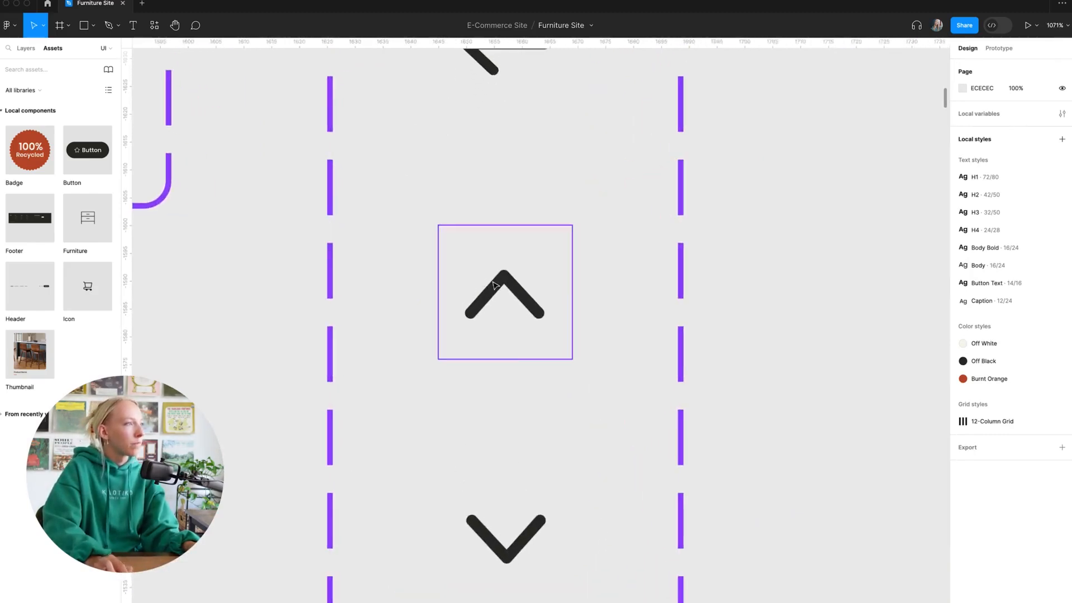
pyautogui.doubleClick(495, 285)
pyautogui.click(1016, 215)
pyautogui.click(1022, 227)
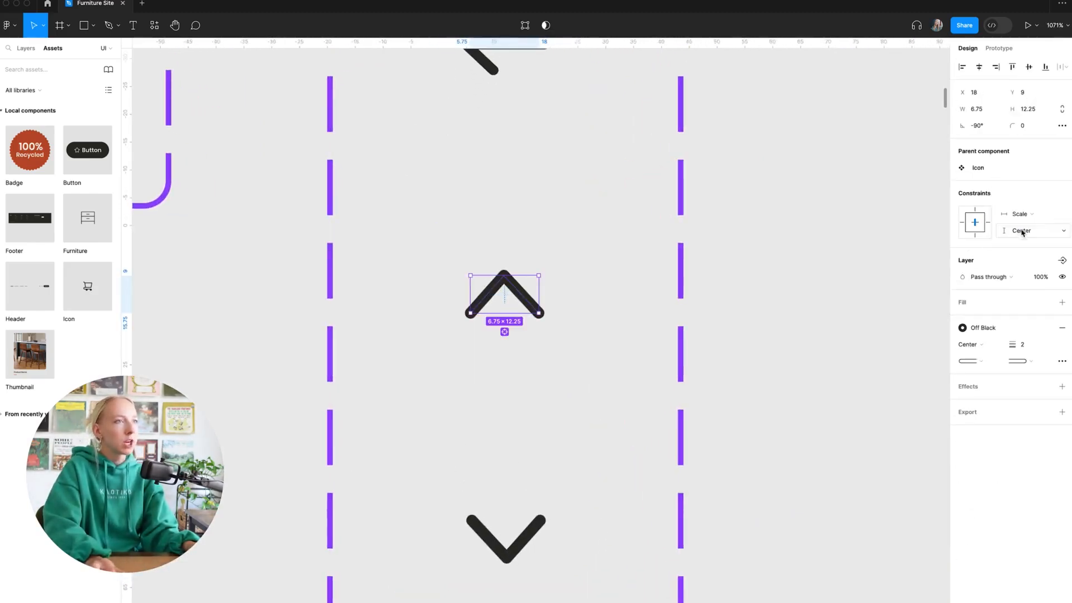
pyautogui.click(1021, 230)
pyautogui.click(1023, 243)
# Set both constraints of the vector in the Arrow Down variant to Scale
pyautogui.doubleClick(519, 541)
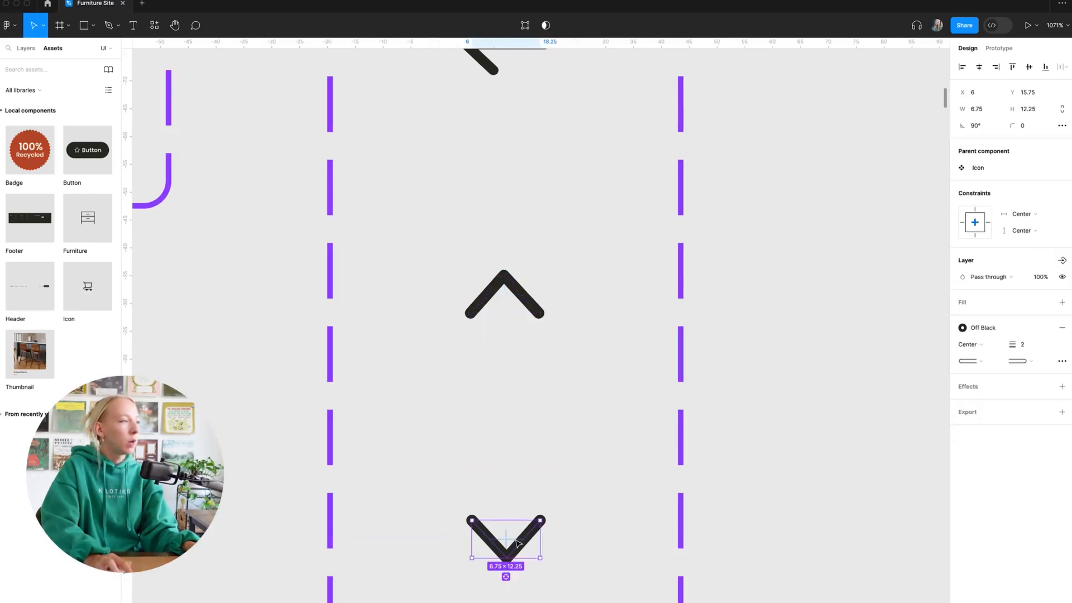
pyautogui.click(1042, 230)
pyautogui.click(1022, 242)
pyautogui.click(1021, 213)
pyautogui.click(1023, 226)
# Resize the up and down arrow icons in the Qty pill to 16 × 16 each
pyautogui.click(506, 293)
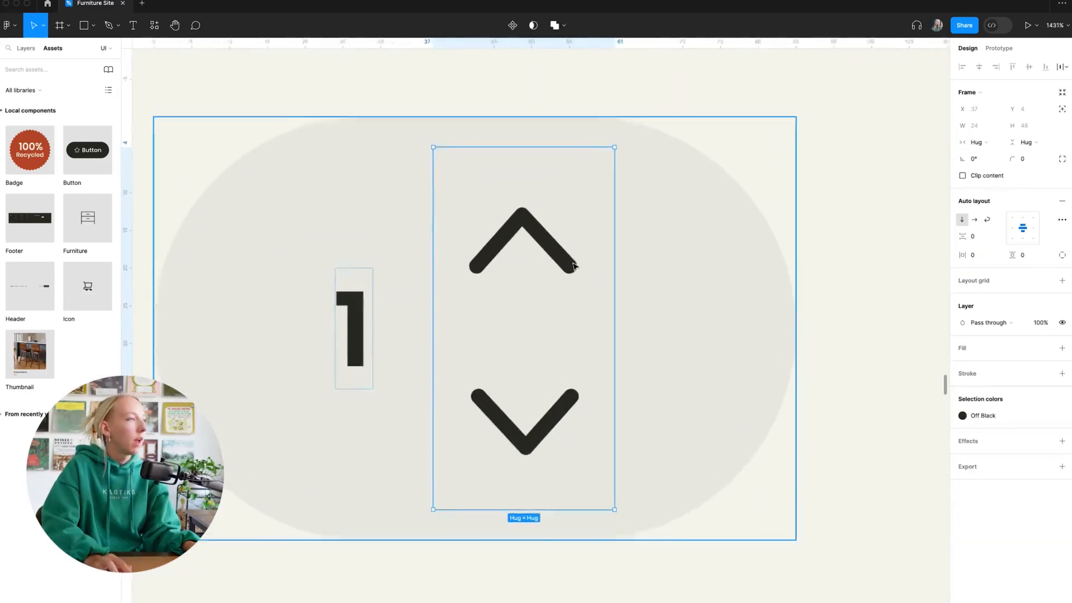
pyautogui.click(557, 256)
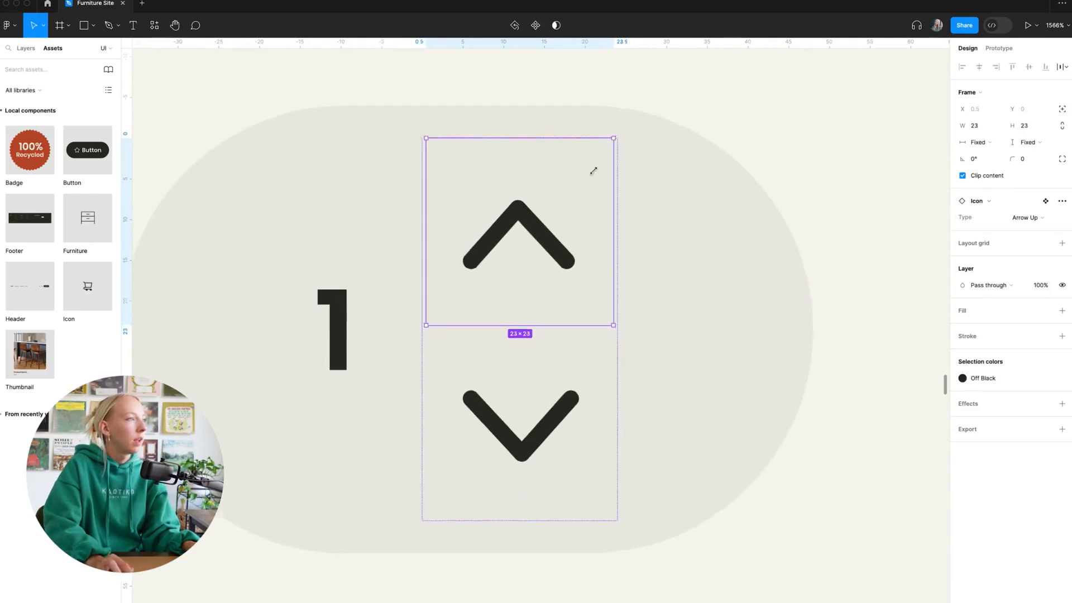
pyautogui.click(553, 327)
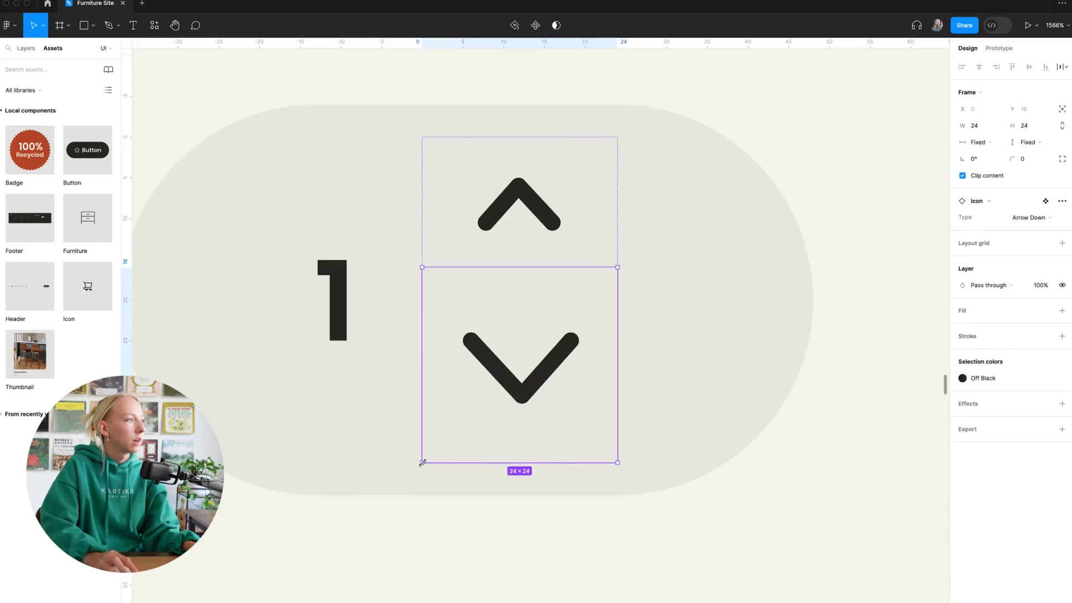
pyautogui.moveTo(422, 462); pyautogui.dragTo(486, 373)
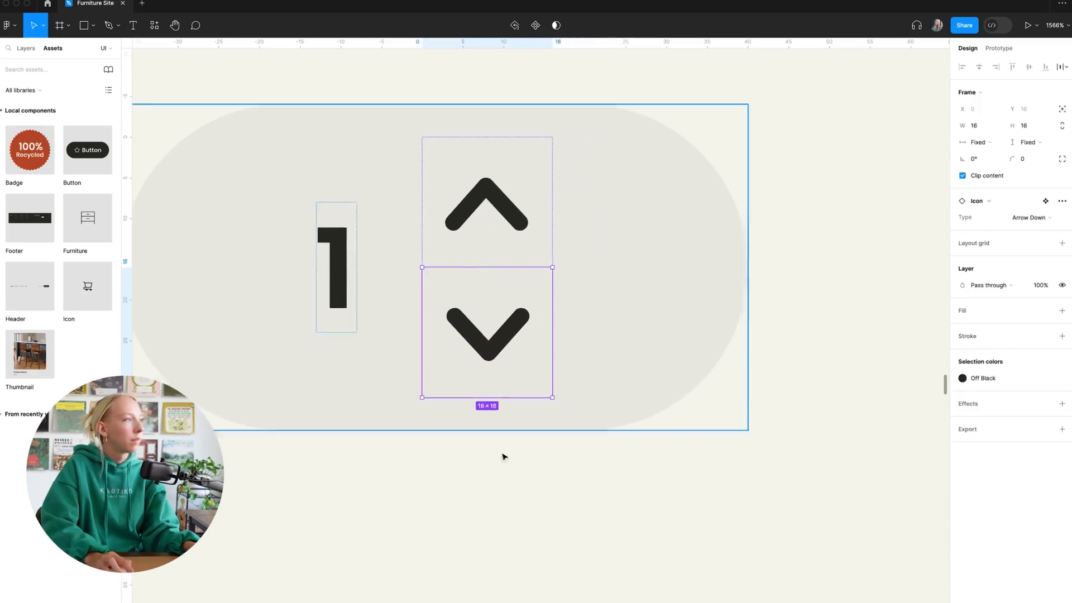
pyautogui.click(504, 457)
# Set the spacing between the number and the arrow stack in the Qty pill to 16
pyautogui.scroll(-5, 709, 424)
pyautogui.scroll(3, 685, 429)
pyautogui.click(669, 431)
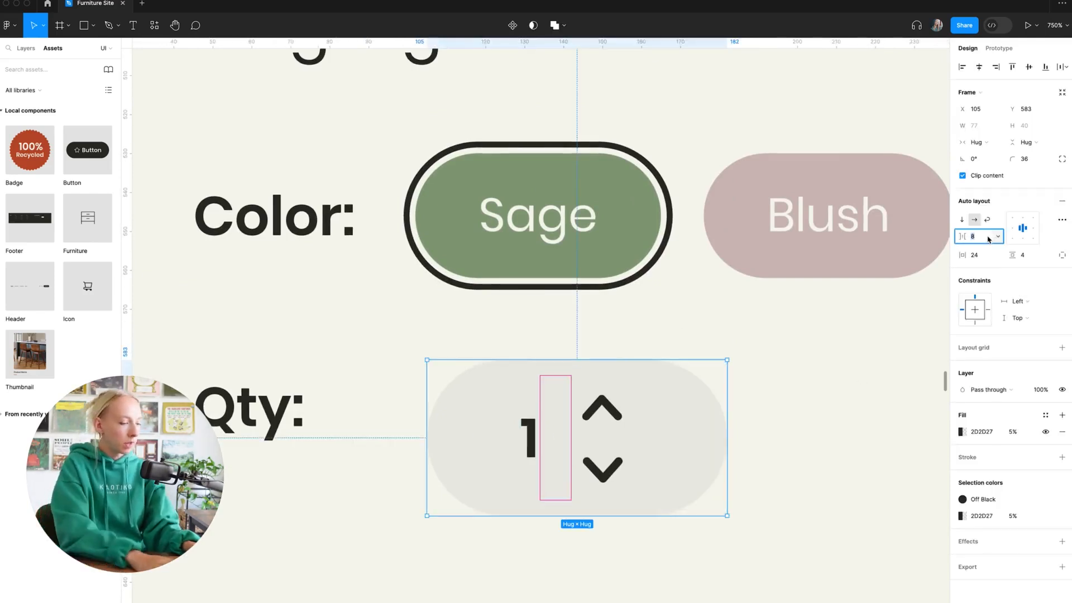
pyautogui.write('16')
pyautogui.press('Return')
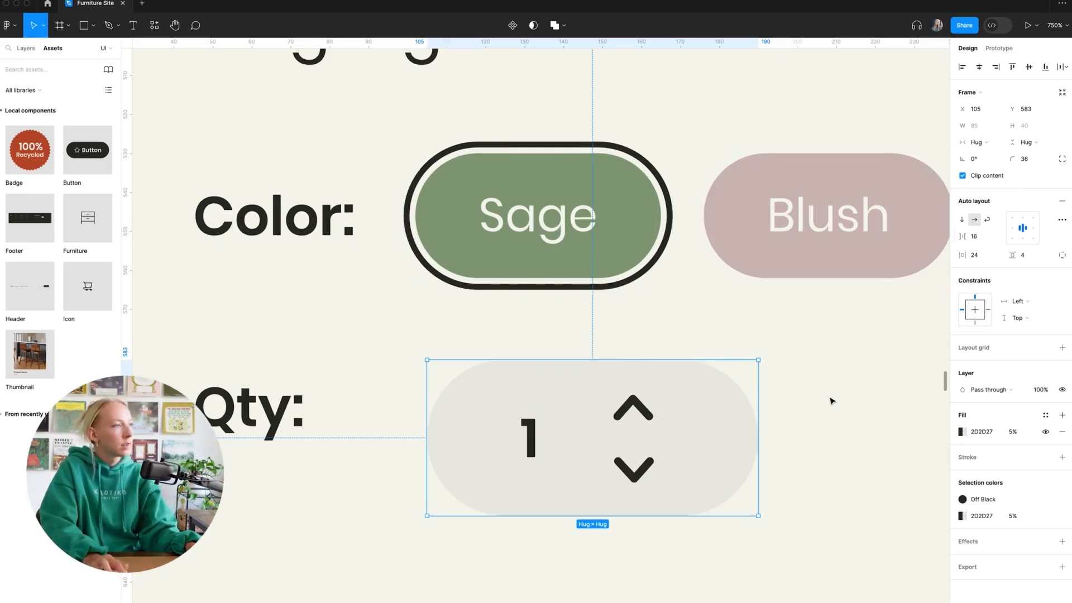
# Set the Qty pill's horizontal padding to 16
pyautogui.click(831, 400)
pyautogui.click(756, 424)
pyautogui.click(974, 256)
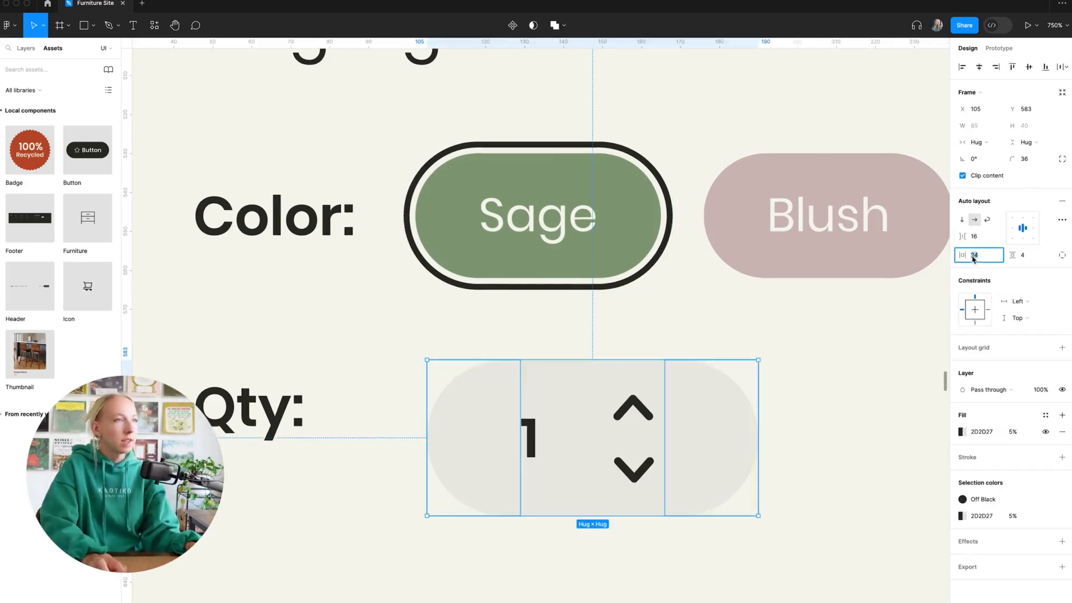
pyautogui.write('16')
pyautogui.press('Return')
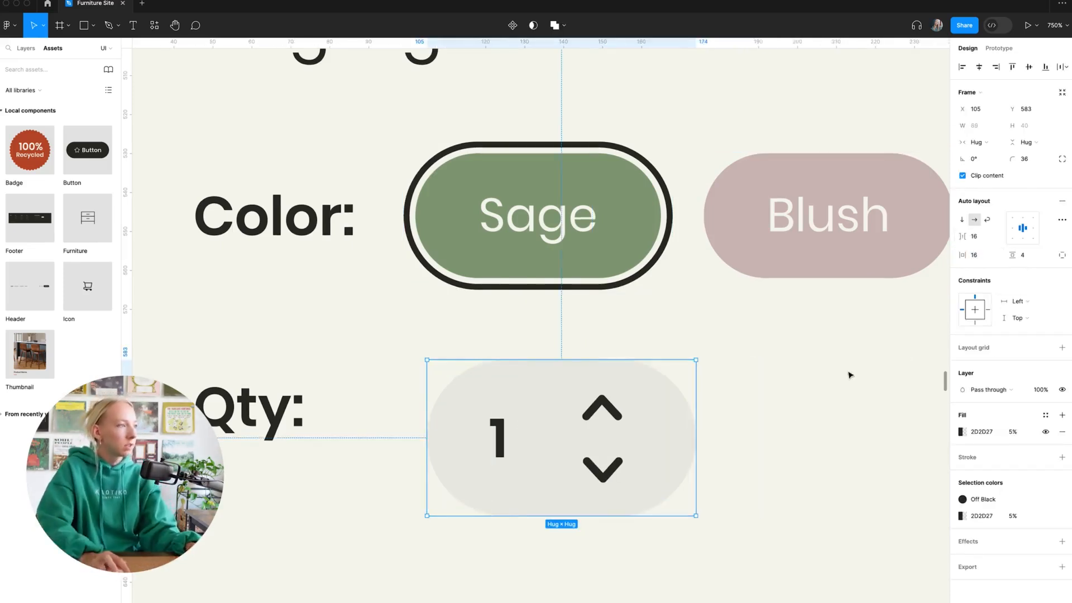
pyautogui.click(882, 386)
# Try the number 2 as the quantity in the Qty pill, and undo the change
pyautogui.scroll(-5, 545, 386)
pyautogui.scroll(5, 546, 388)
pyautogui.click(459, 367)
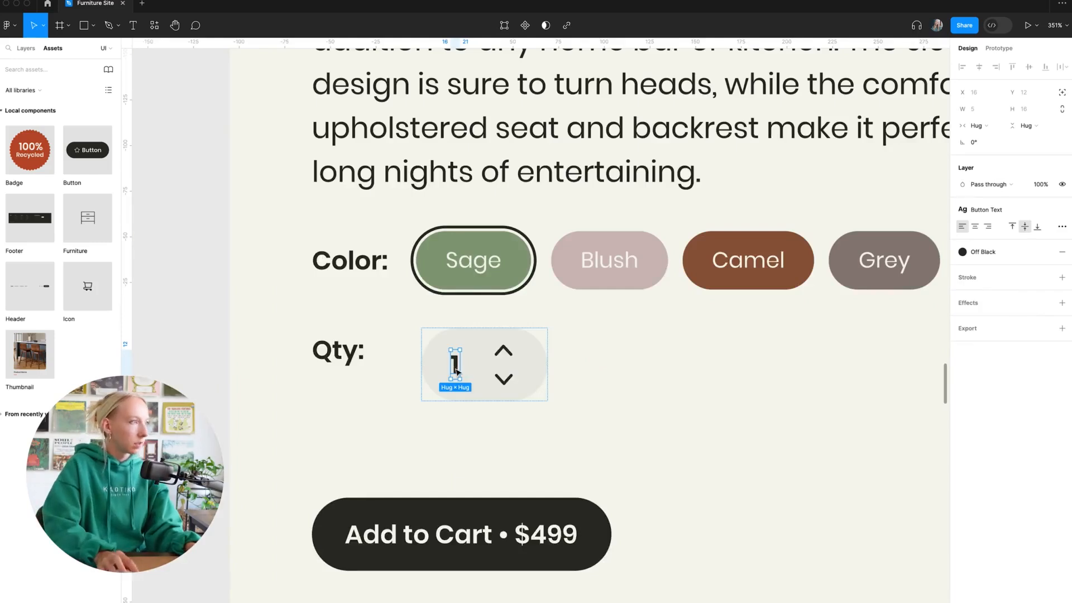
pyautogui.doubleClick(457, 371)
pyautogui.write('2')
pyautogui.click(749, 513)
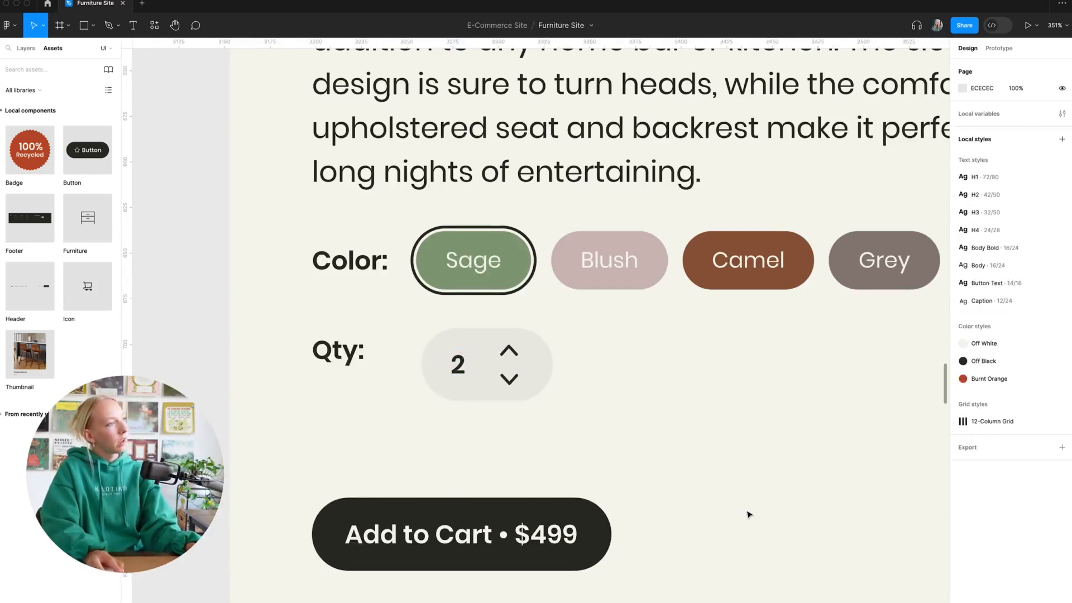
pyautogui.hotkey('ctrl', 'z')
pyautogui.hotkey('ctrl', 'z')
pyautogui.hotkey('ctrl', 'z')
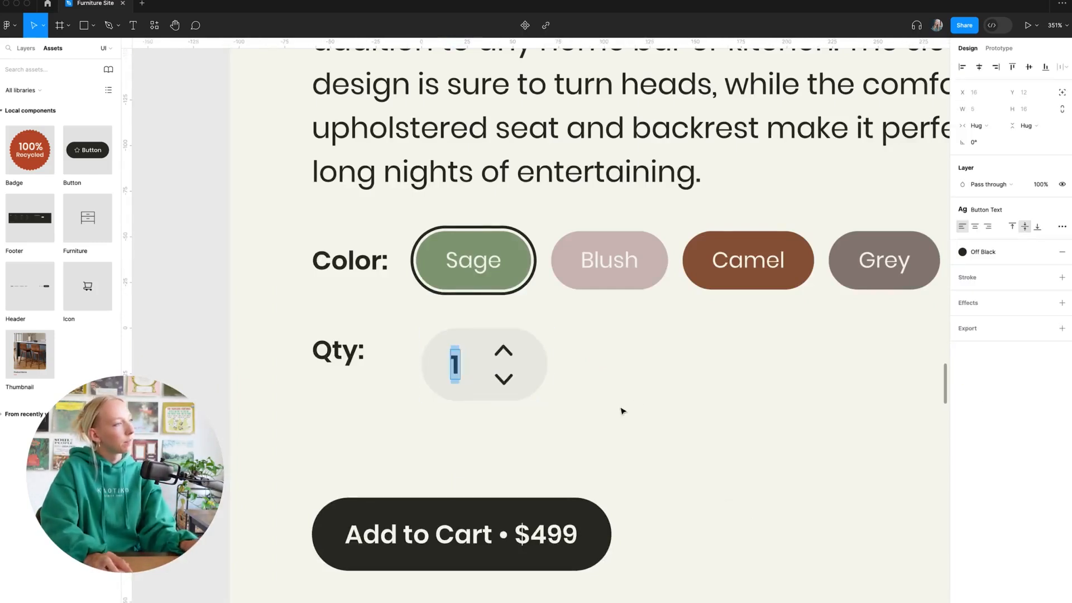
# Increase the Qty pill's left padding to 20
pyautogui.click(474, 366)
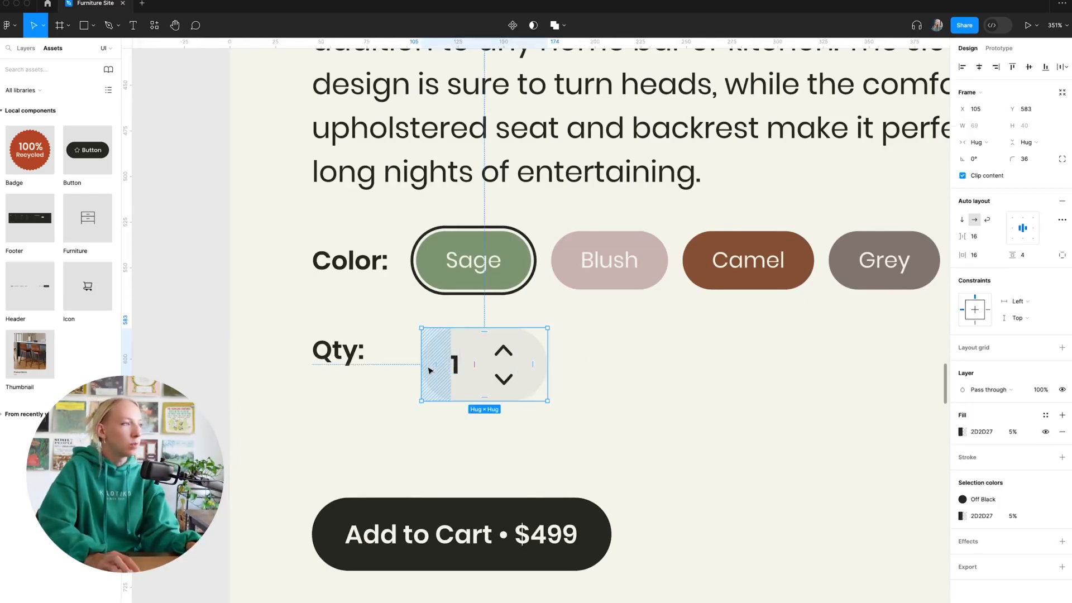
pyautogui.moveTo(436, 364); pyautogui.dragTo(445, 363)
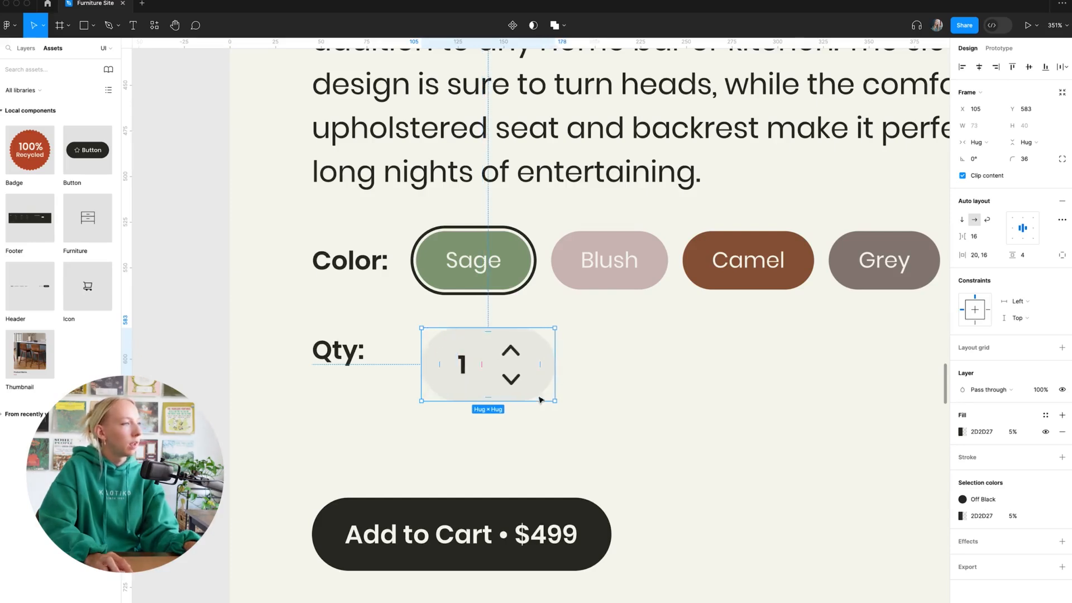
pyautogui.click(622, 410)
pyautogui.scroll(-5, 615, 412)
pyautogui.scroll(3, 615, 412)
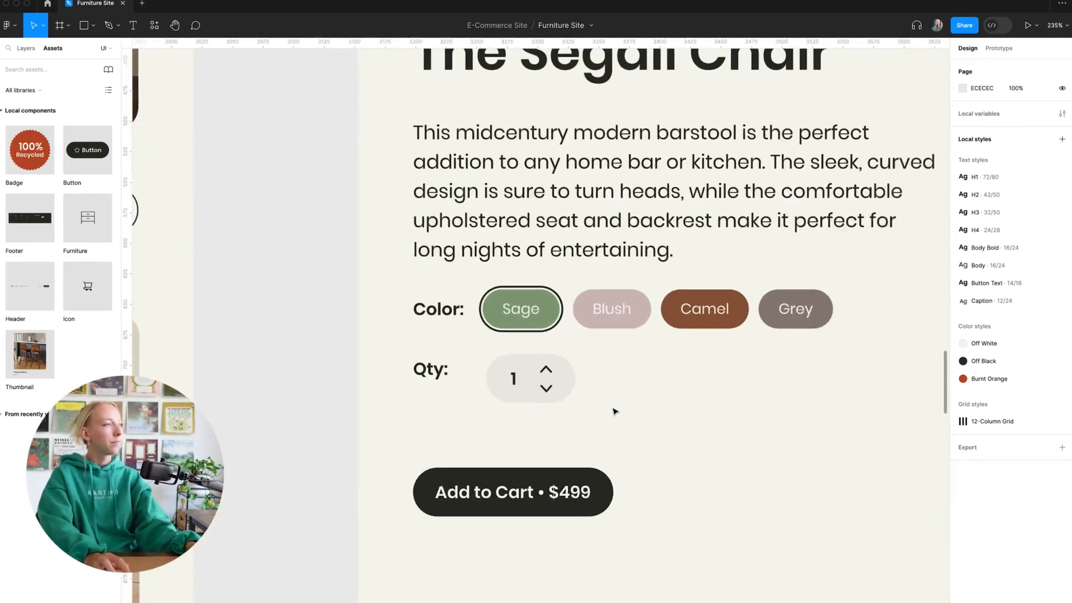
# Move the quantity pill to 12 px beside the Qty label and vertically centre the two
pyautogui.click(554, 388)
pyautogui.moveTo(554, 388); pyautogui.dragTo(539, 388)
pyautogui.moveTo(385, 343); pyautogui.dragTo(450, 388)
pyautogui.press('Escape')
pyautogui.click(508, 321)
pyautogui.click(610, 435)
pyautogui.press('Left')
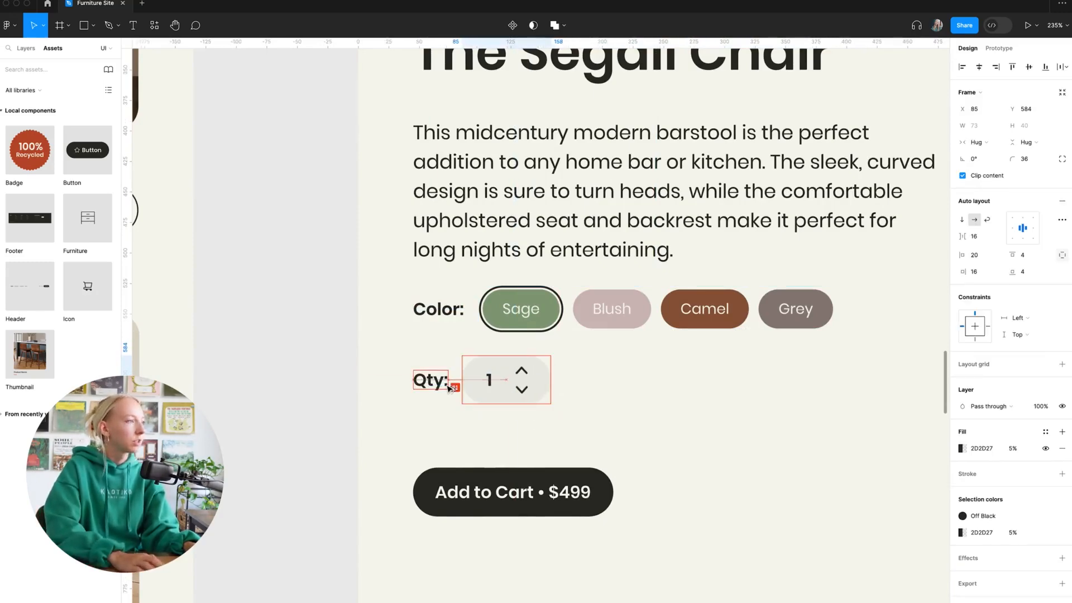
pyautogui.press('Right')
pyautogui.click(603, 405)
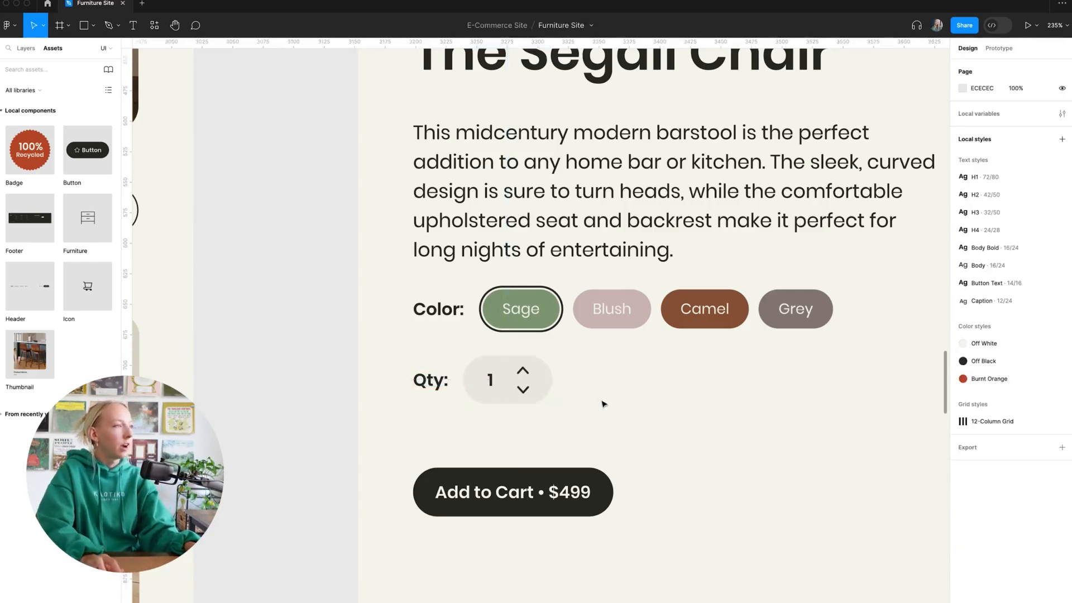
# Wrap the Qty label and its quantity pill together in a frame named Qty
pyautogui.moveTo(373, 352); pyautogui.dragTo(570, 421)
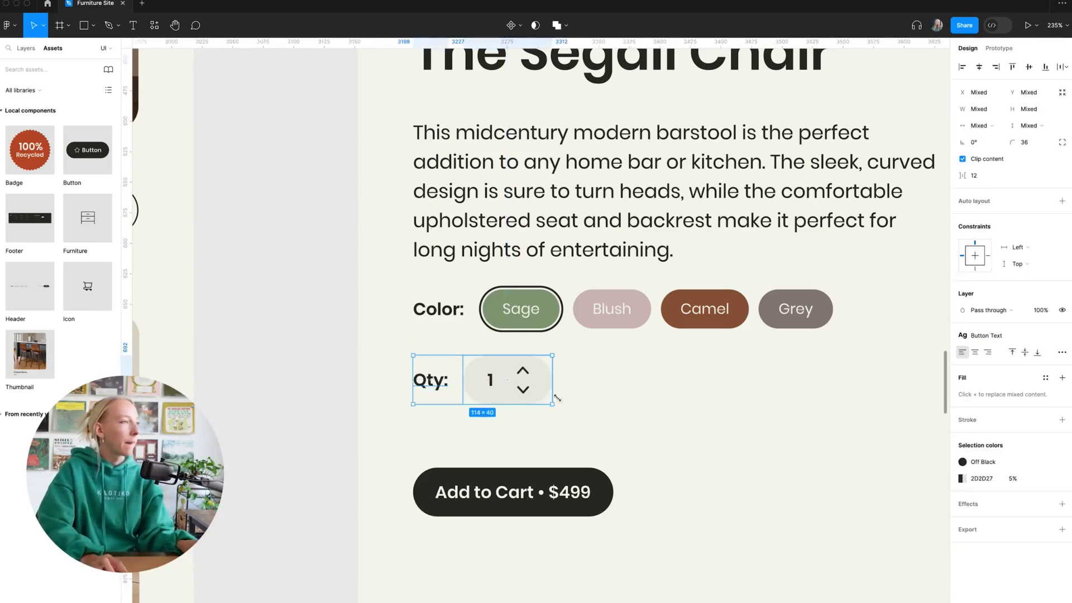
pyautogui.rightClick(532, 388)
pyautogui.click(558, 510)
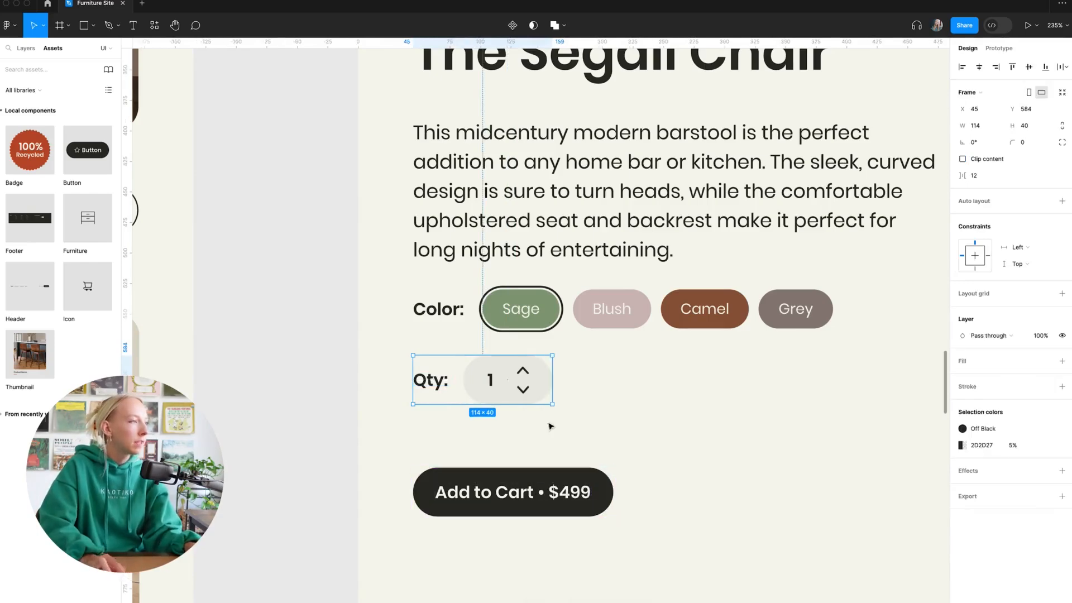
pyautogui.click(26, 49)
# Wrap the Color label and its four color options in a frame and rename it Color
pyautogui.moveTo(399, 281); pyautogui.dragTo(540, 336)
pyautogui.rightClick(522, 311)
pyautogui.click(552, 463)
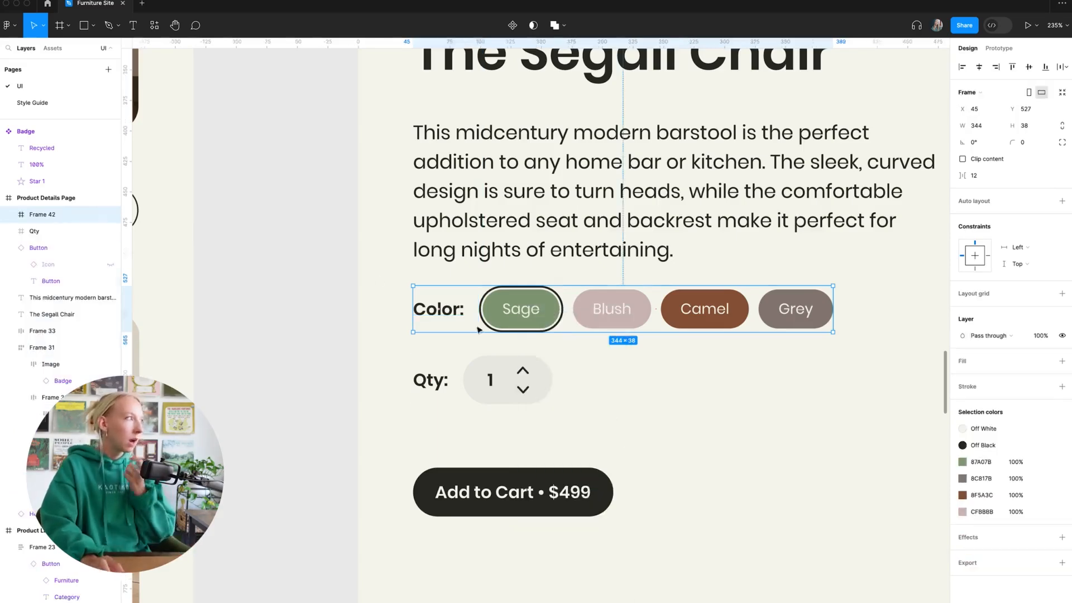
pyautogui.doubleClick(43, 215)
pyautogui.write('Color')
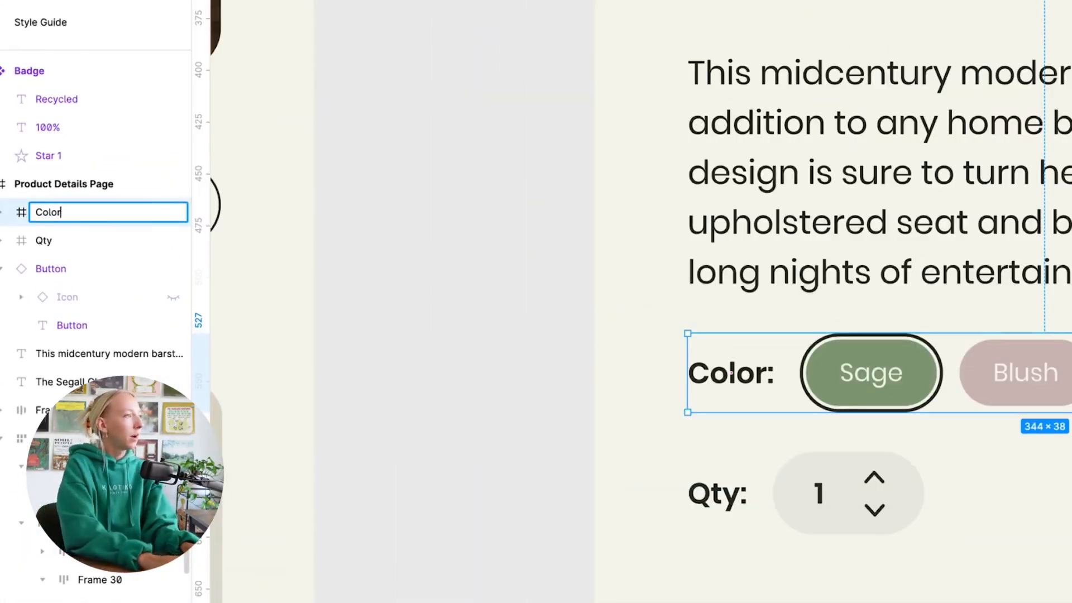
pyautogui.press('Return')
pyautogui.click(419, 413)
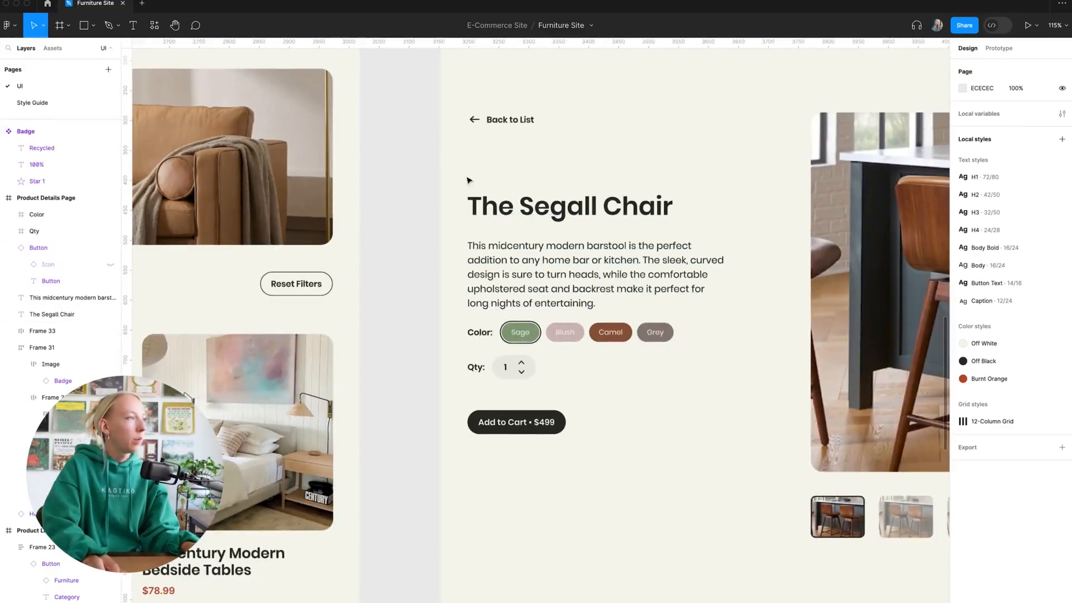
# Frame the title, description, Color row, Qty row and Add to Cart button together and apply auto layout to the frame
pyautogui.moveTo(469, 179); pyautogui.dragTo(729, 481)
pyautogui.rightClick(532, 274)
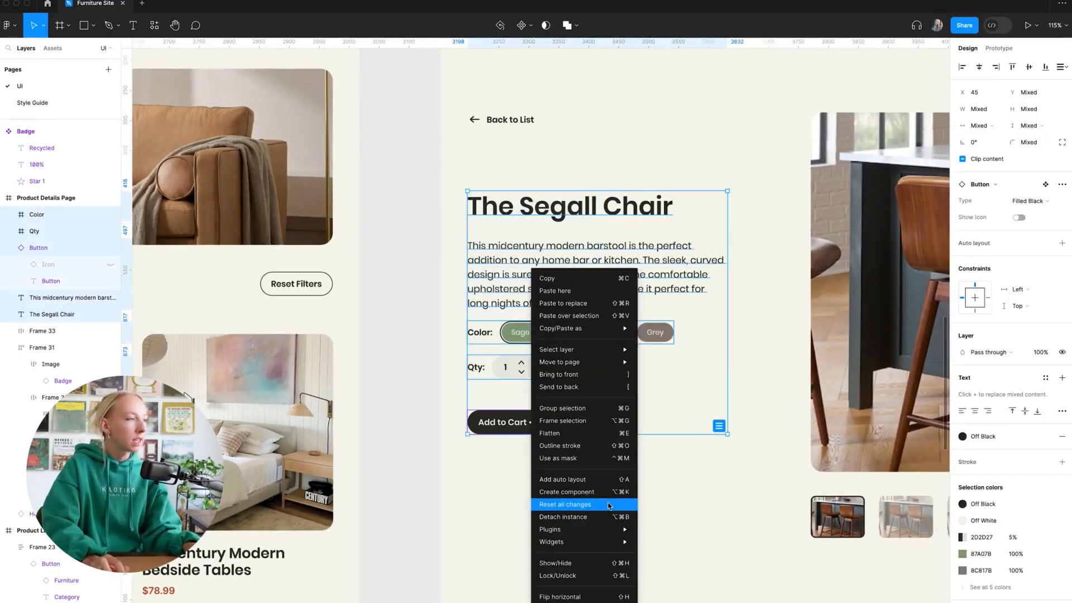
pyautogui.click(562, 420)
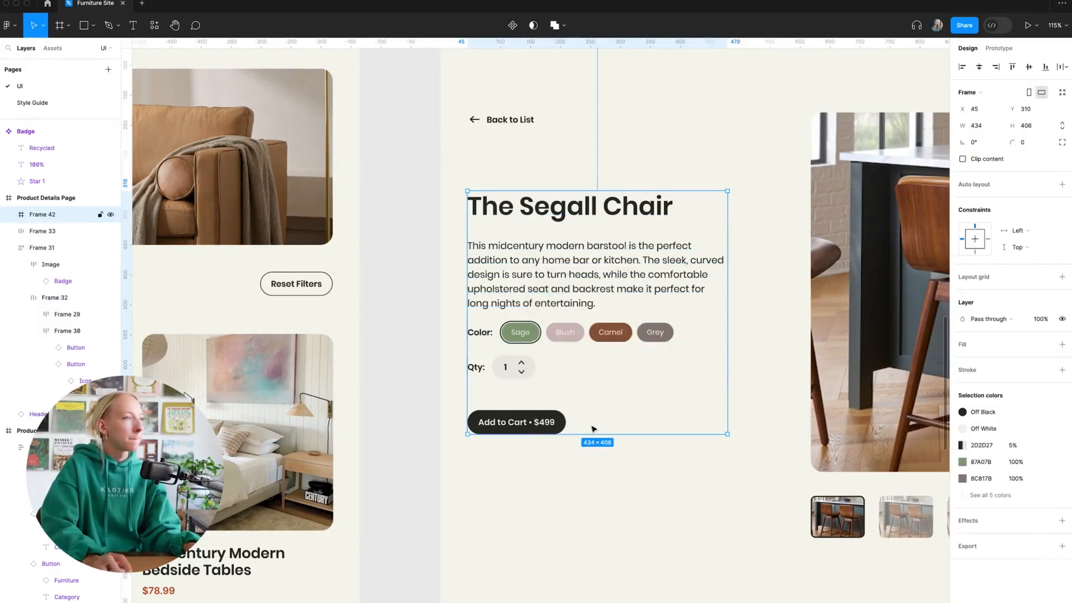
pyautogui.click(1063, 186)
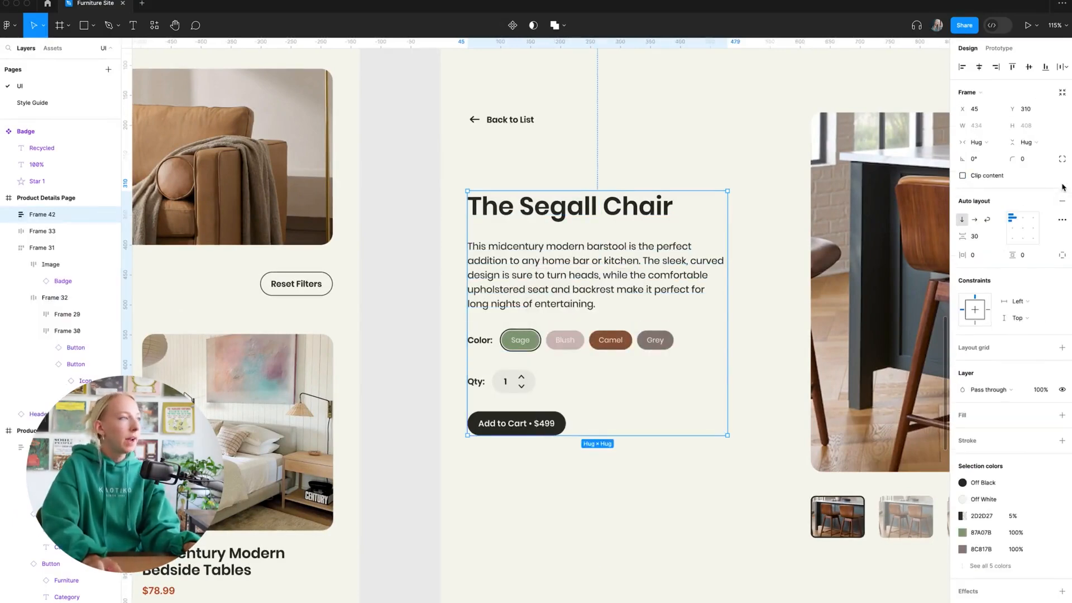
# Set the vertical spacing between the items of the new product information frame to 32
pyautogui.scroll(1, 645, 322)
pyautogui.hscroll(1, 645, 323)
pyautogui.scroll(3, 648, 410)
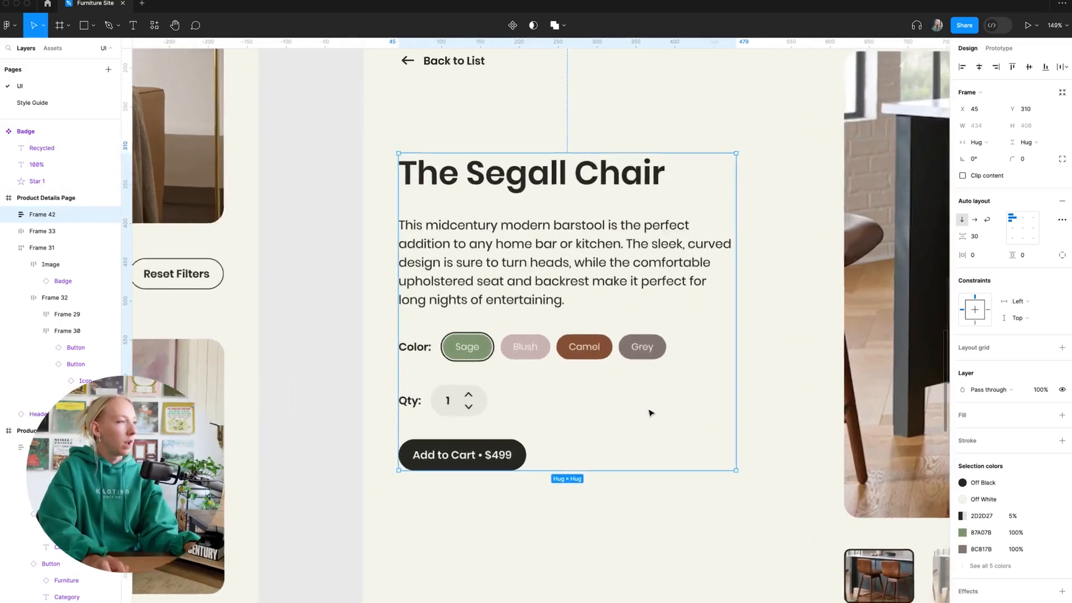
pyautogui.scroll(1, 649, 411)
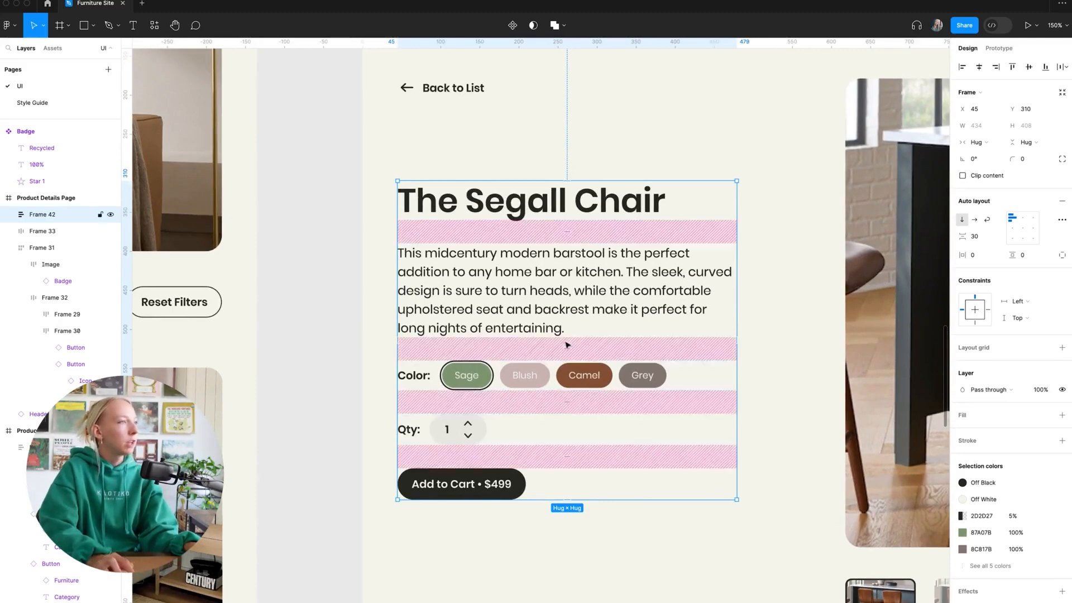
pyautogui.doubleClick(556, 305)
pyautogui.keyDown('shift'); pyautogui.click(558, 217); pyautogui.keyUp('shift')
pyautogui.click(483, 161)
pyautogui.scroll(-8, 483, 161)
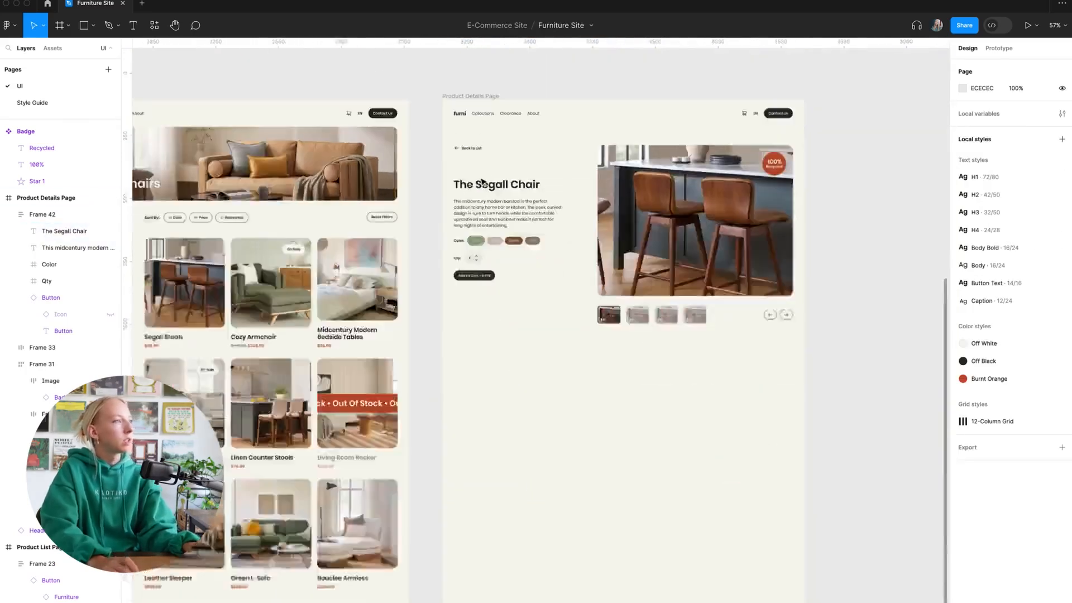
pyautogui.click(984, 238)
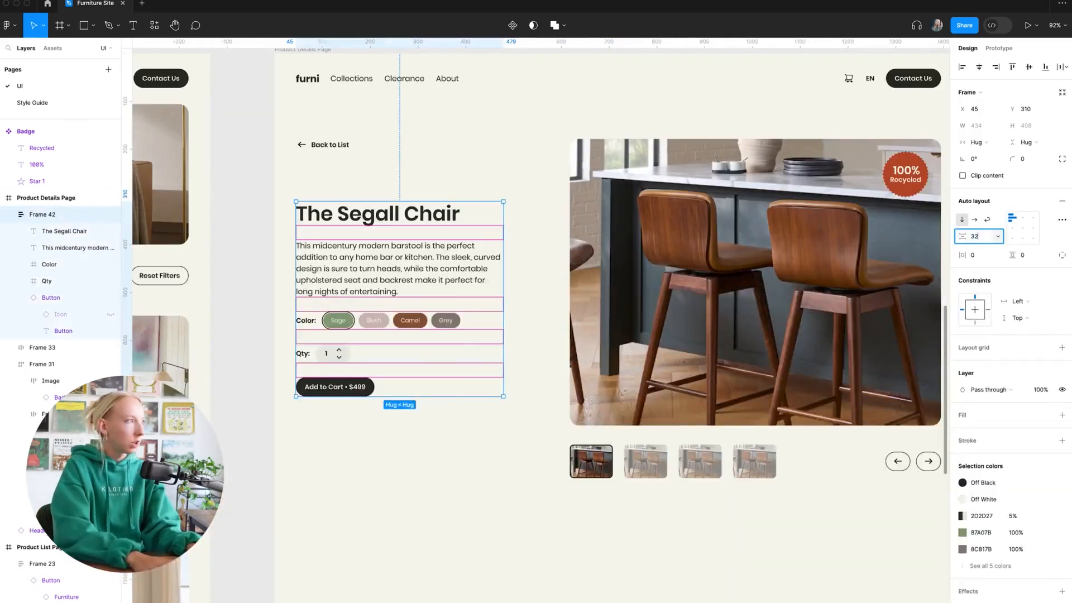
pyautogui.press('Return')
pyautogui.press('Escape')
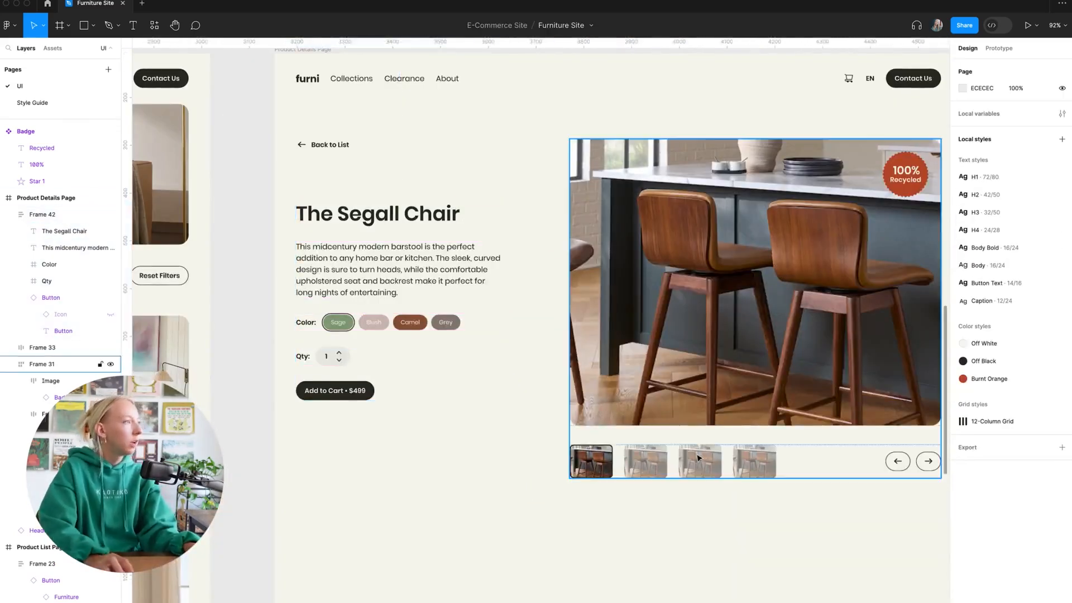
# Wrap the Segall Chair heading and the description paragraph in their own frame inside the product information stack
pyautogui.scroll(2, 504, 306)
pyautogui.hscroll(-2, 505, 306)
pyautogui.doubleClick(496, 304)
pyautogui.keyDown('shift'); pyautogui.click(480, 276); pyautogui.keyUp('shift')
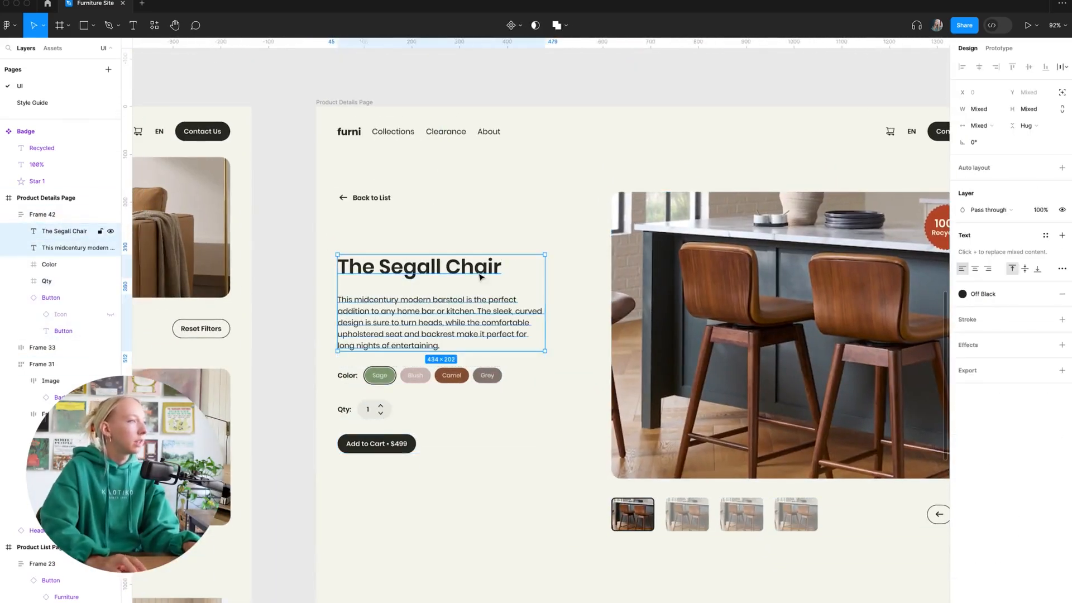
pyautogui.rightClick(491, 316)
pyautogui.click(524, 462)
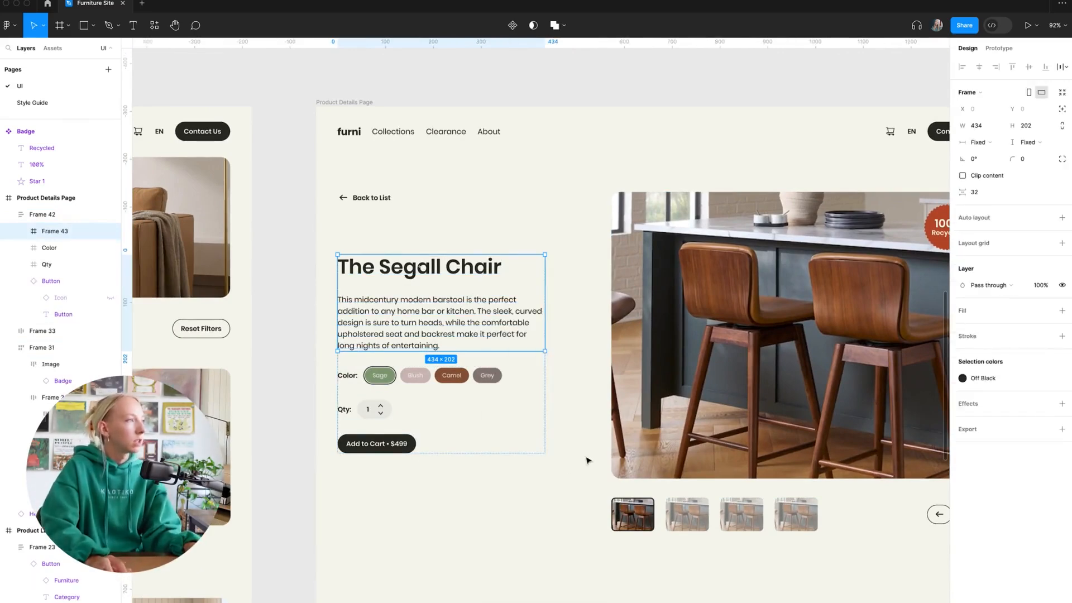
# Rename the heading and paragraph frame Title & Description and its parent frame Product Info
pyautogui.doubleClick(56, 232)
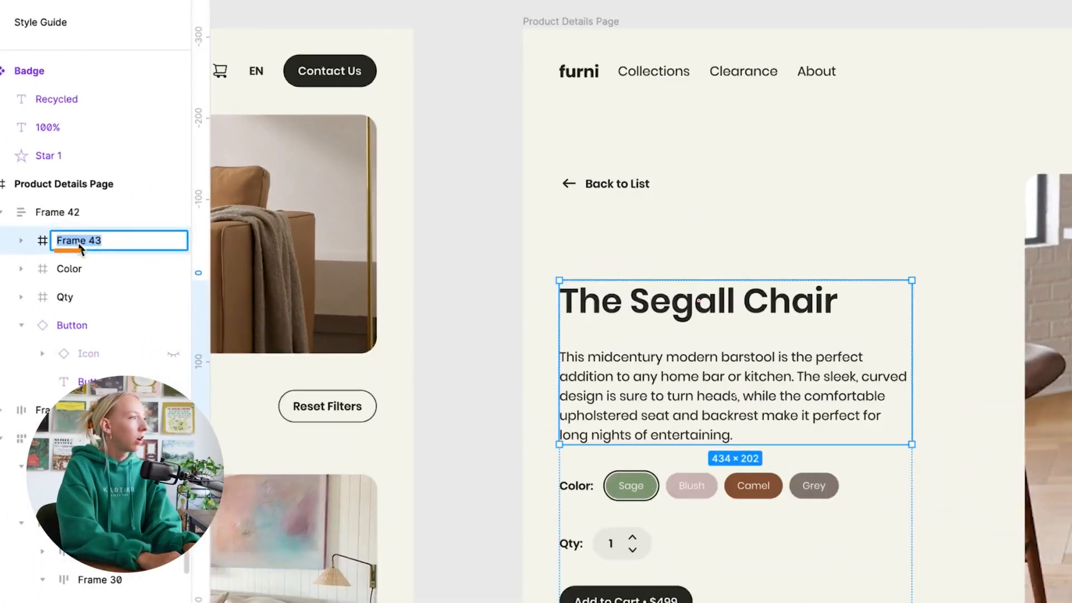
pyautogui.write('D')
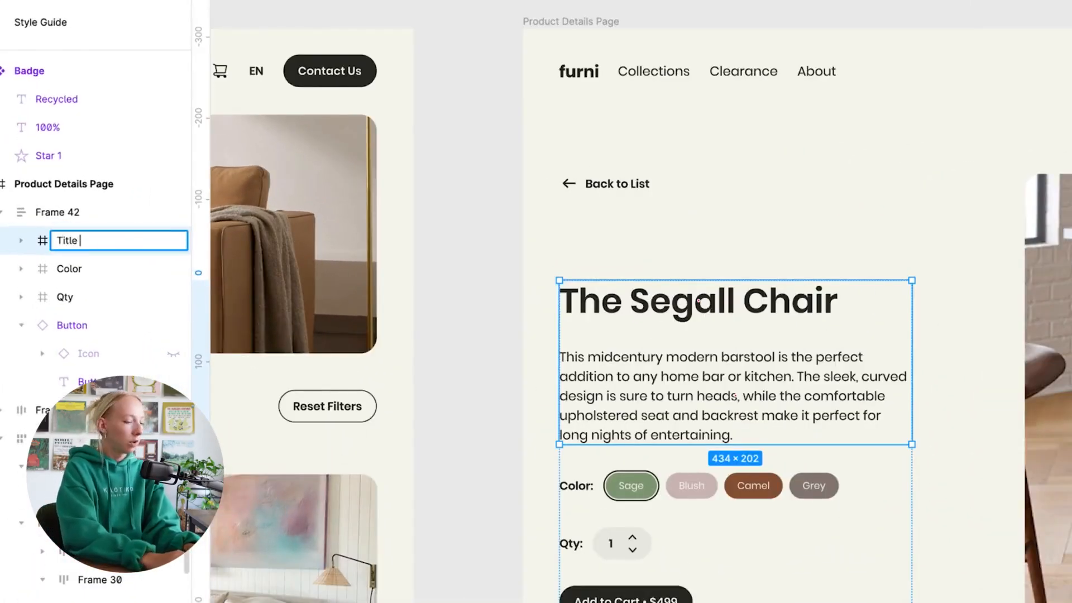
pyautogui.write('itle & Description')
pyautogui.press('Return')
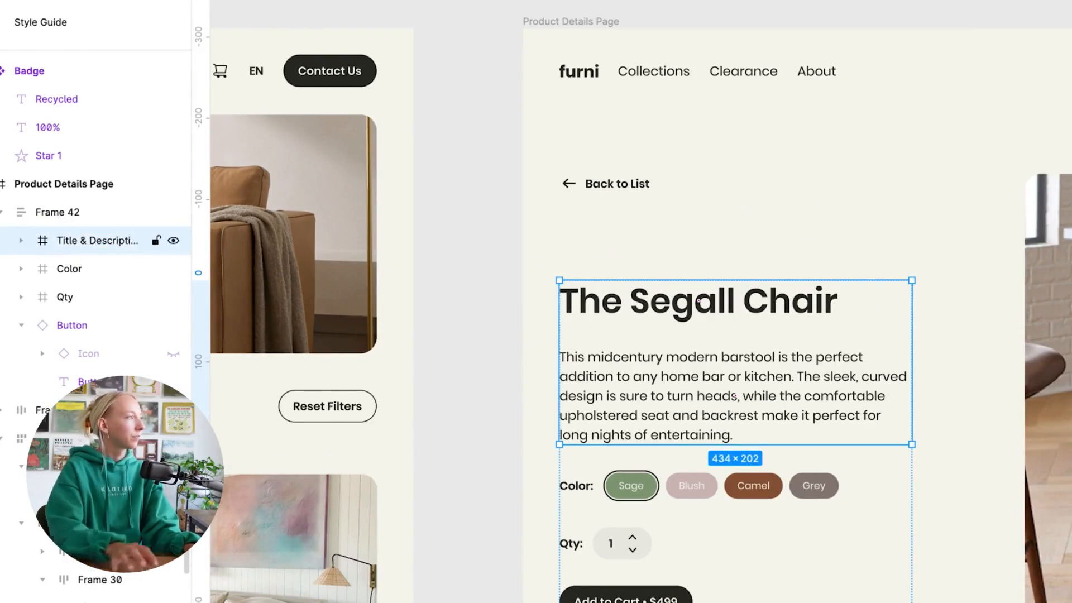
pyautogui.doubleClick(67, 213)
pyautogui.write('Produc')
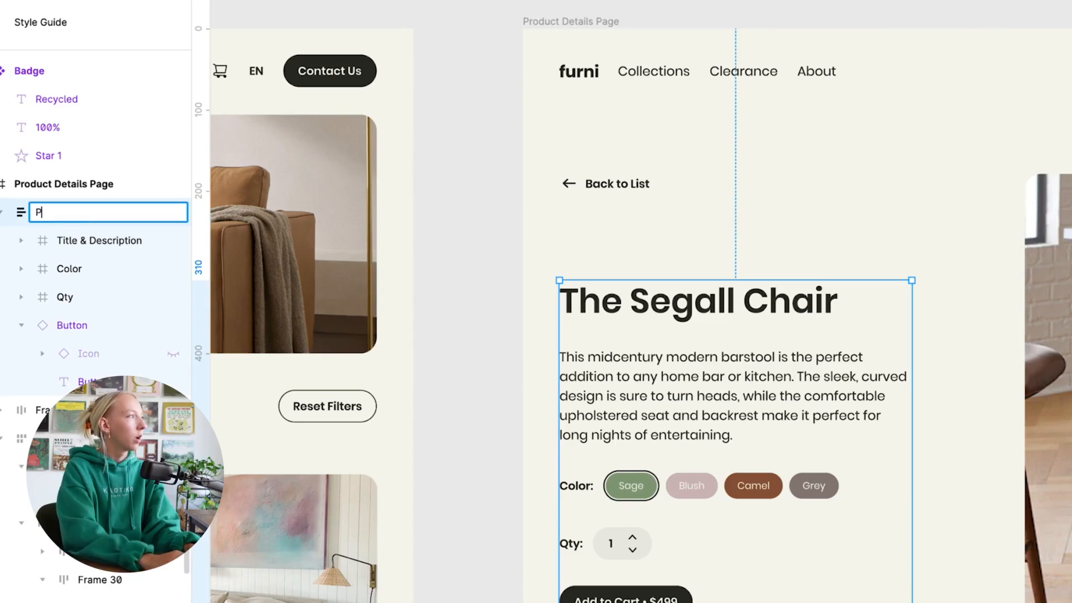
pyautogui.write('t Info')
pyautogui.press('Return')
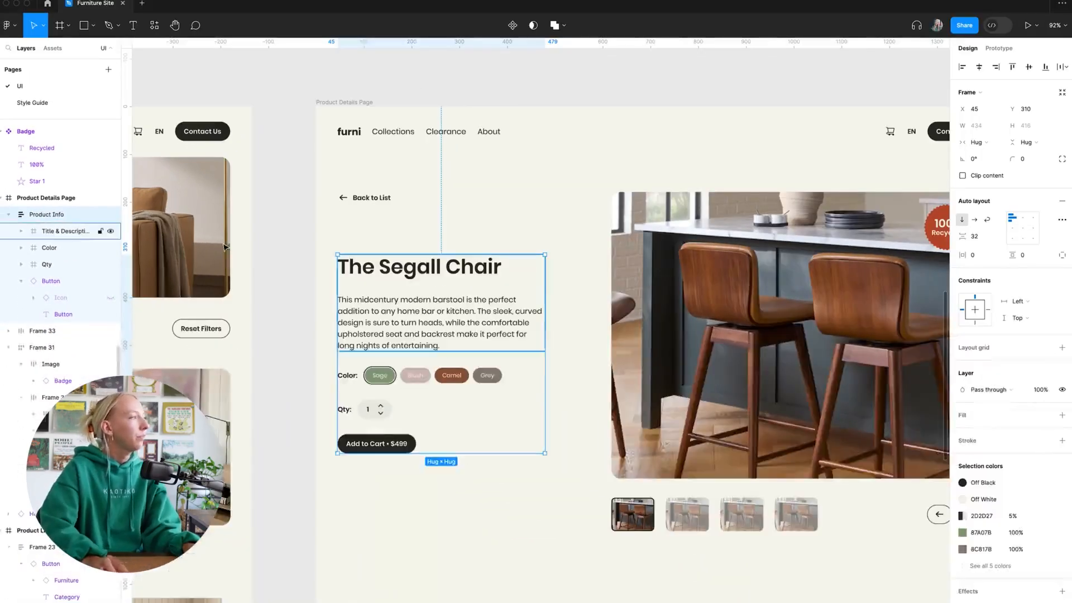
# Set the spacing between the heading and the paragraph in the Title & Description frame to 16
pyautogui.click(433, 306)
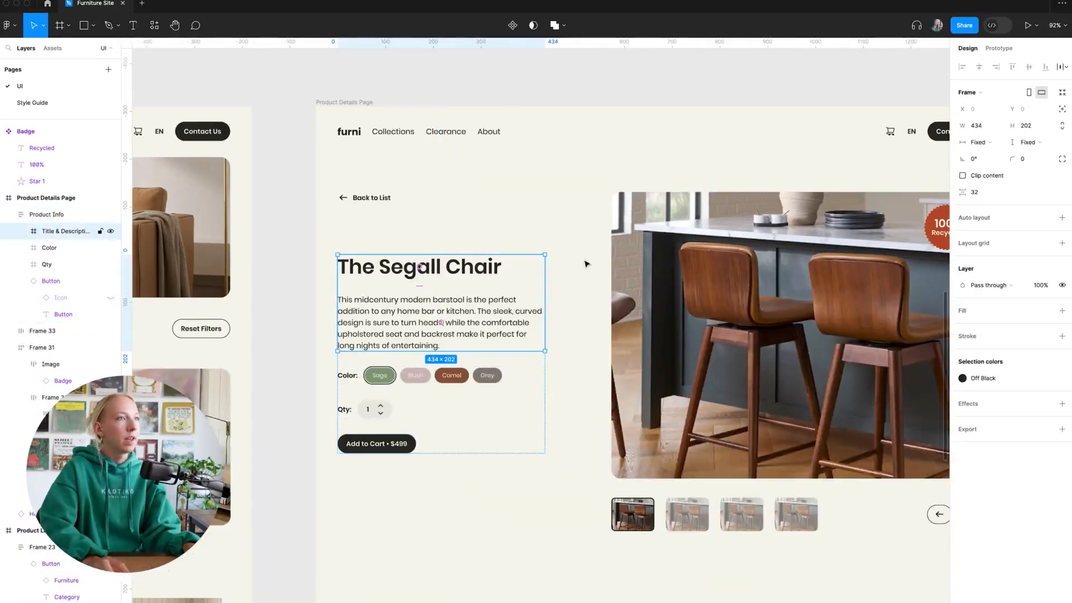
pyautogui.click(982, 193)
pyautogui.write('16')
pyautogui.press('Return')
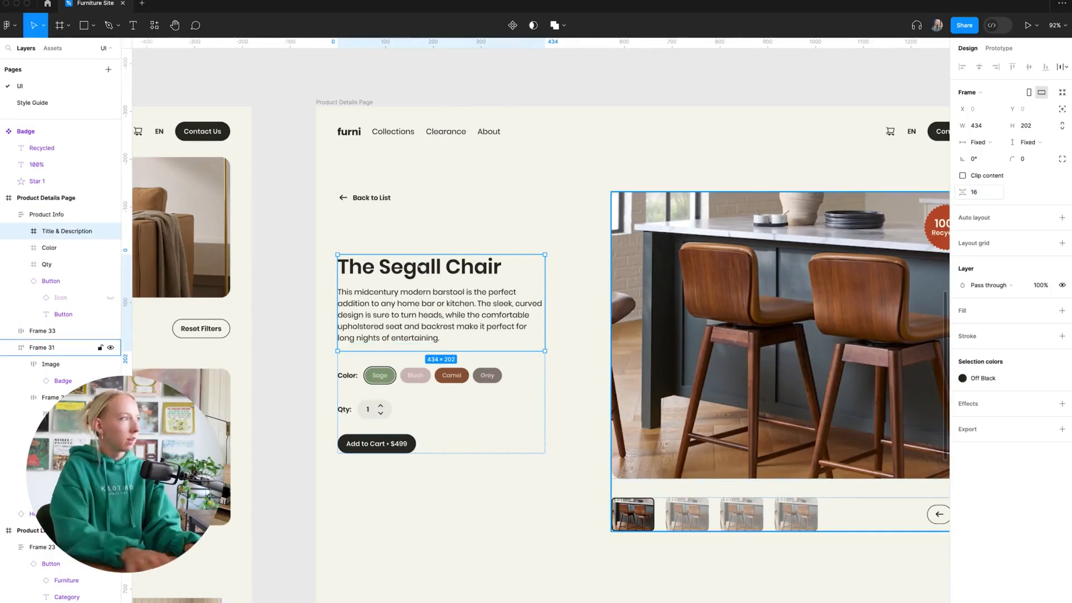
# Try to change the vertical resizing of the Title & Description frame, and undo it
pyautogui.click(1027, 142)
pyautogui.click(1023, 157)
pyautogui.press('super+z')
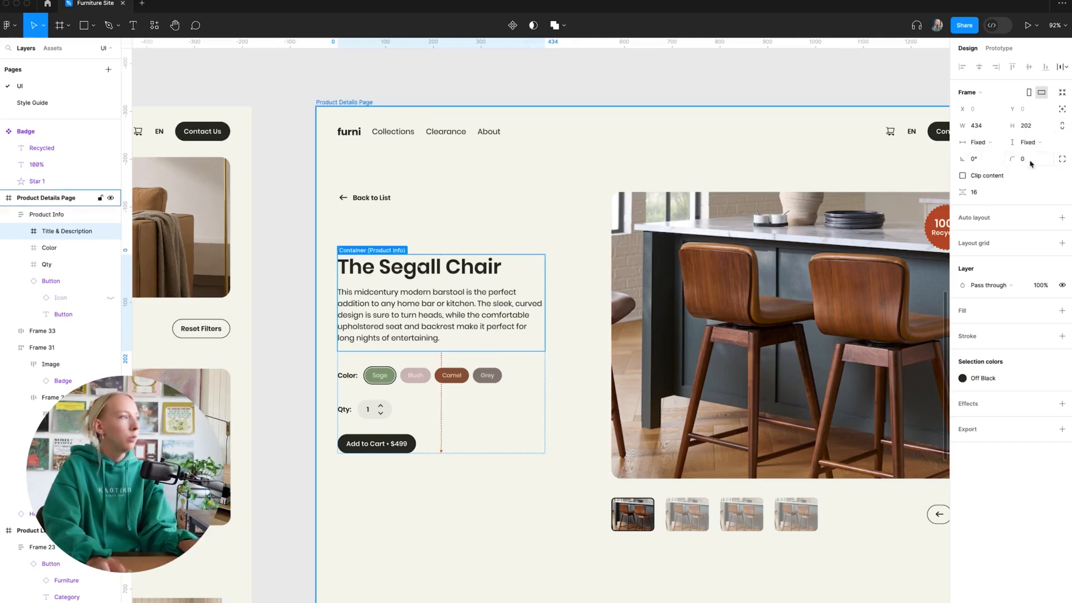
# Check the sizing of the heading and paragraph, and the vertical resizing options of the Title & Description frame
pyautogui.click(420, 538)
pyautogui.doubleClick(457, 327)
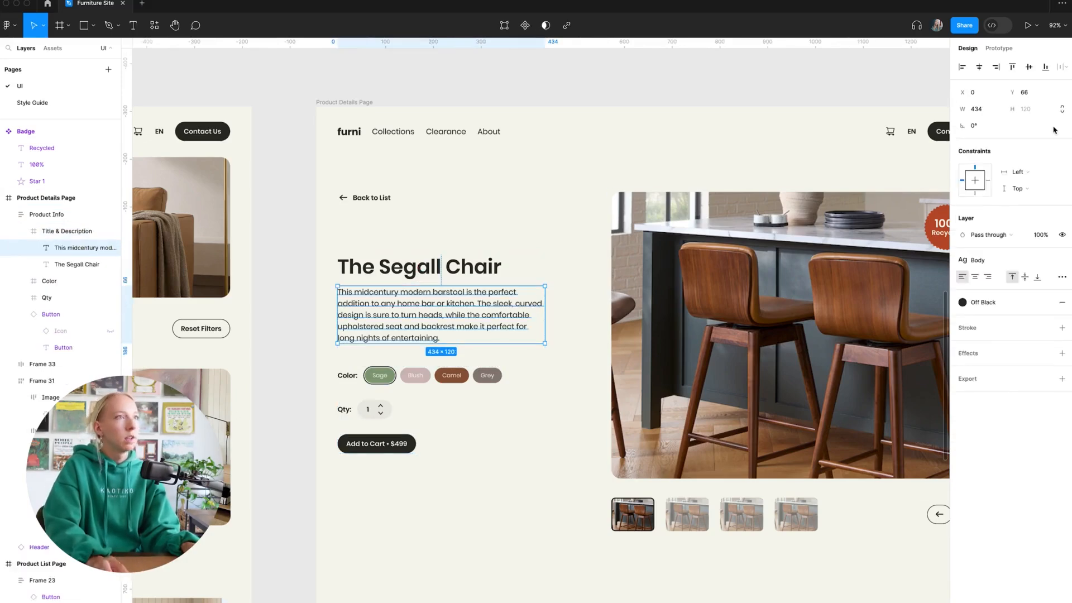
pyautogui.click(469, 271)
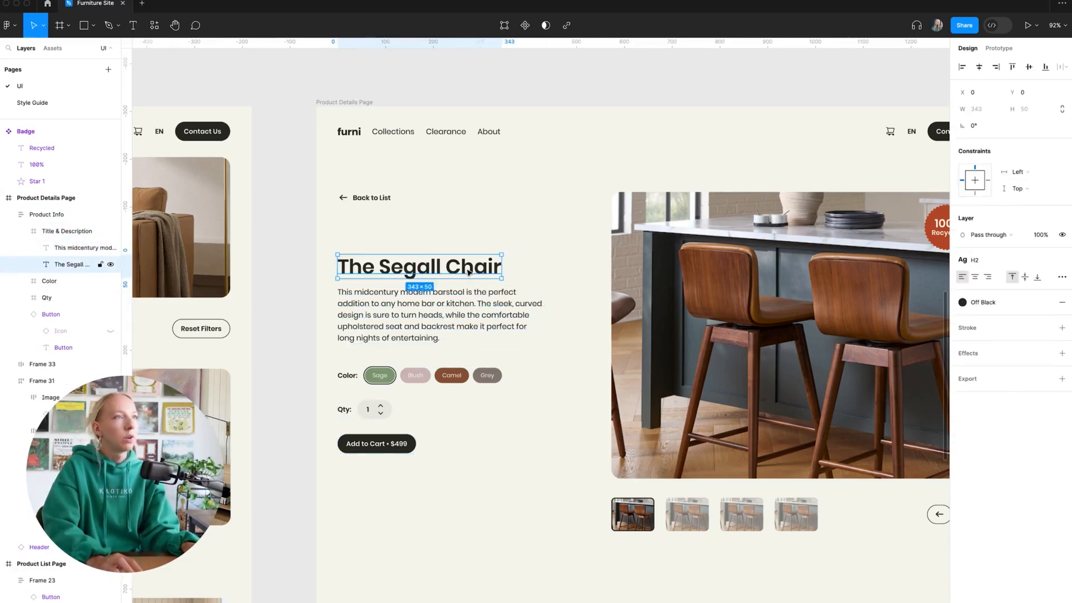
pyautogui.click(470, 300)
pyautogui.click(70, 231)
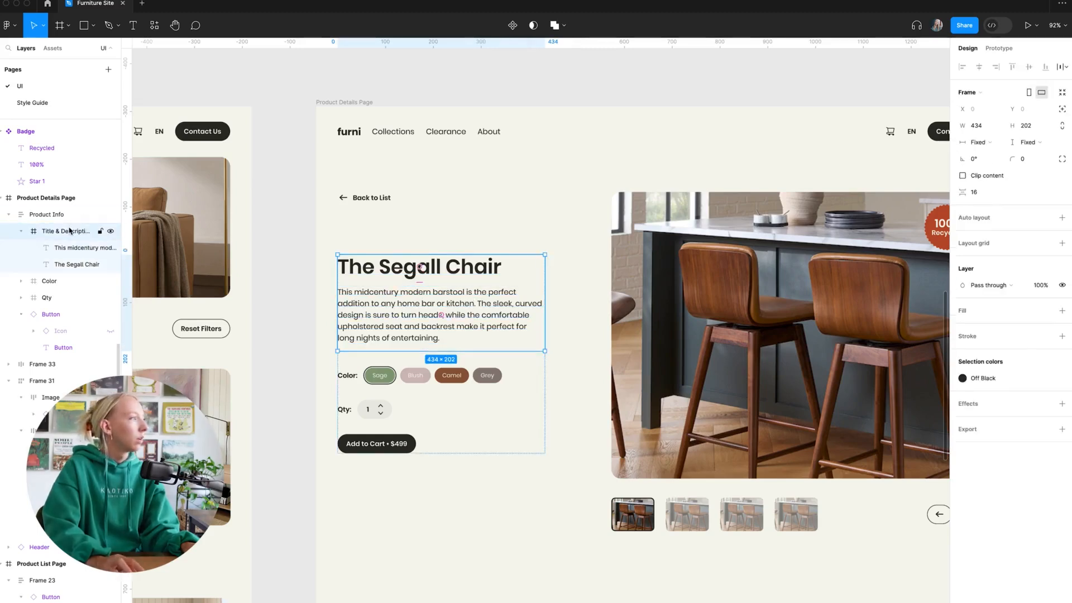
pyautogui.click(1029, 142)
pyautogui.click(1042, 146)
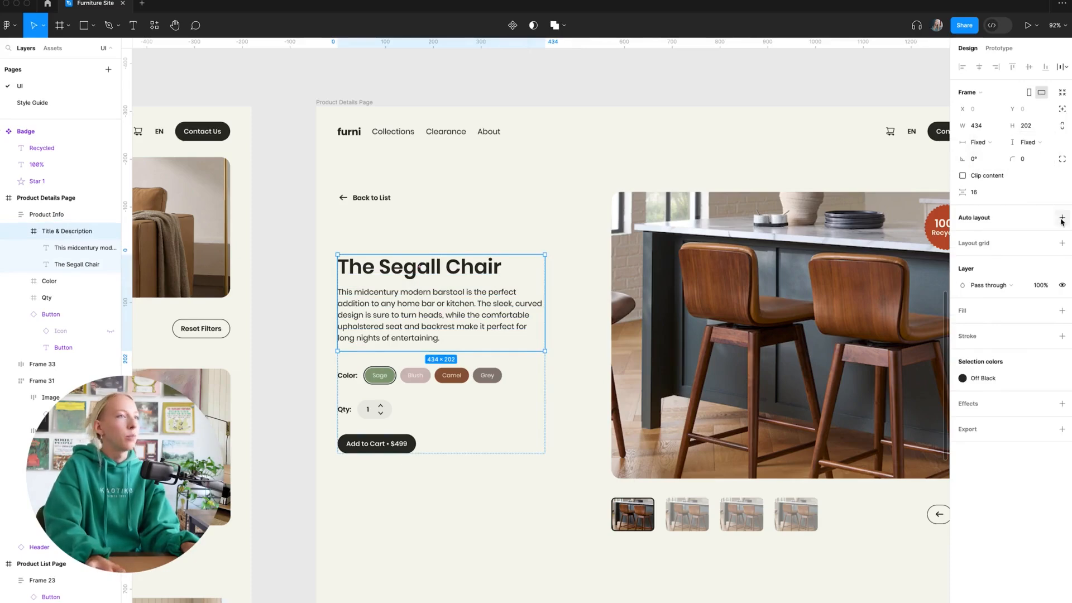
# Apply auto layout to the Title & Description frame
pyautogui.click(1062, 217)
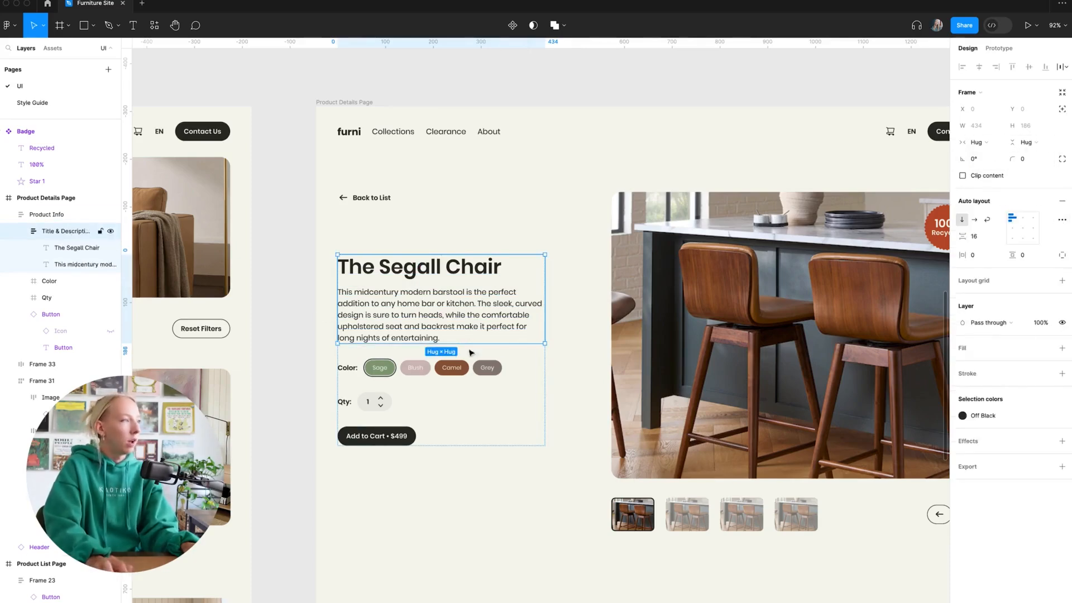
# Set the Add to Cart button's vertical padding to 16 and its horizontal padding to 24
pyautogui.click(402, 484)
pyautogui.scroll(5, 366, 443)
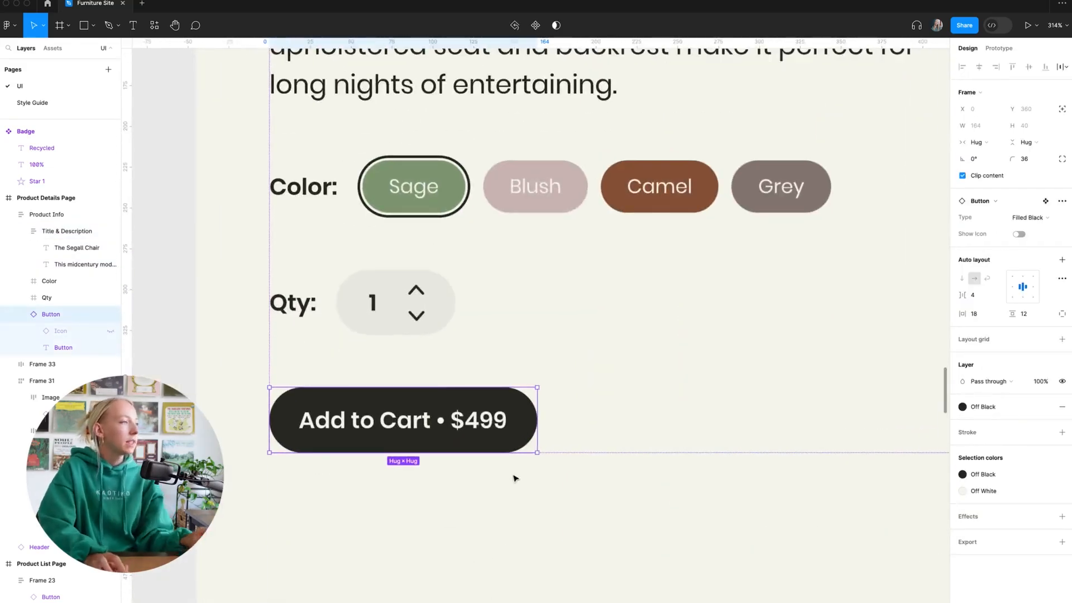
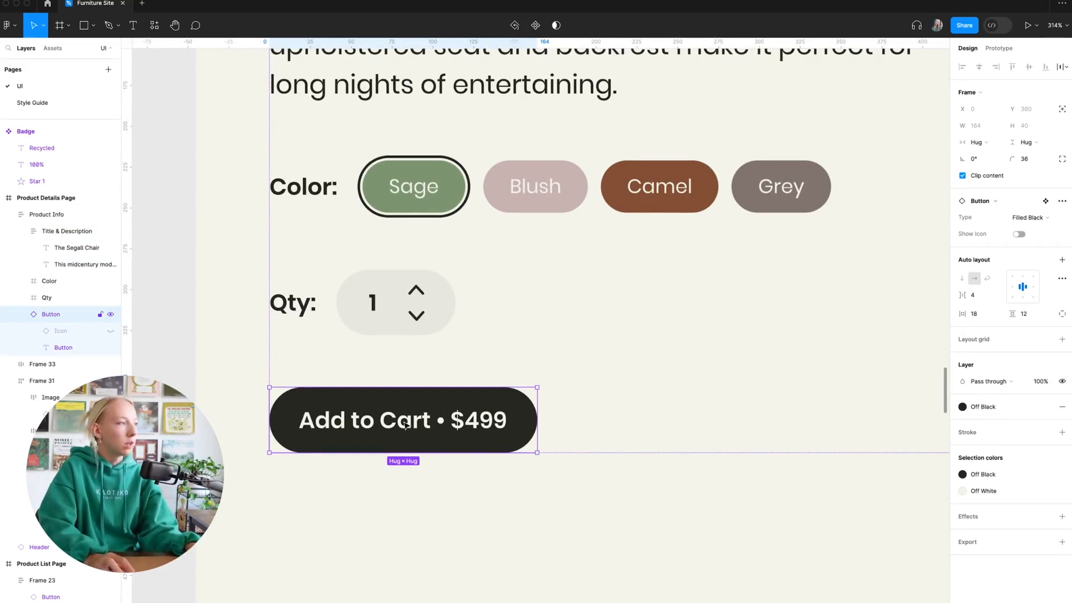
pyautogui.click(1024, 313)
pyautogui.write('1')
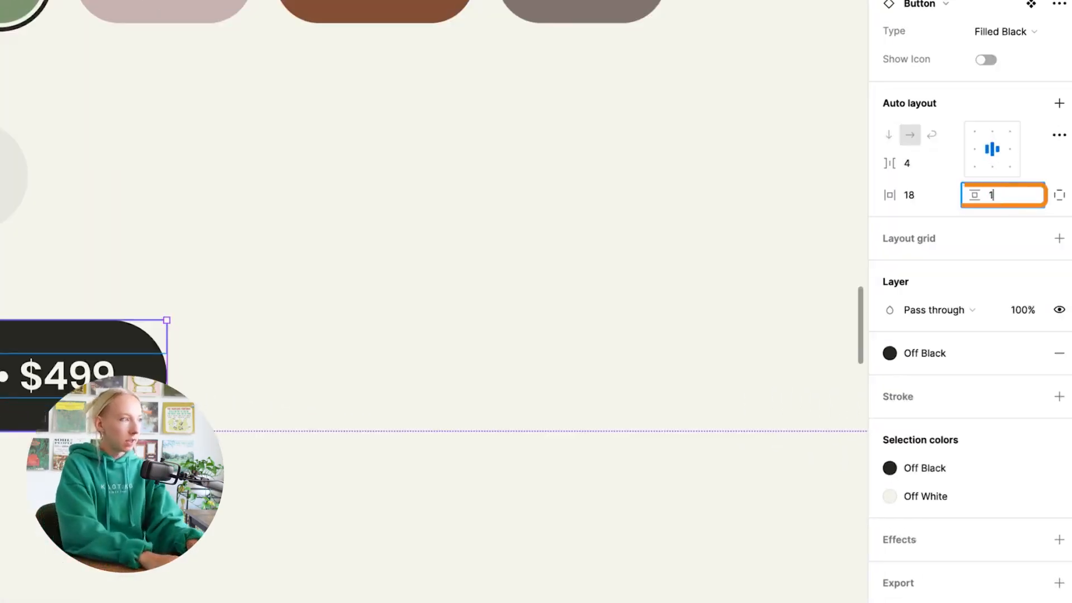
pyautogui.write('6')
pyautogui.click(935, 204)
pyautogui.write('24')
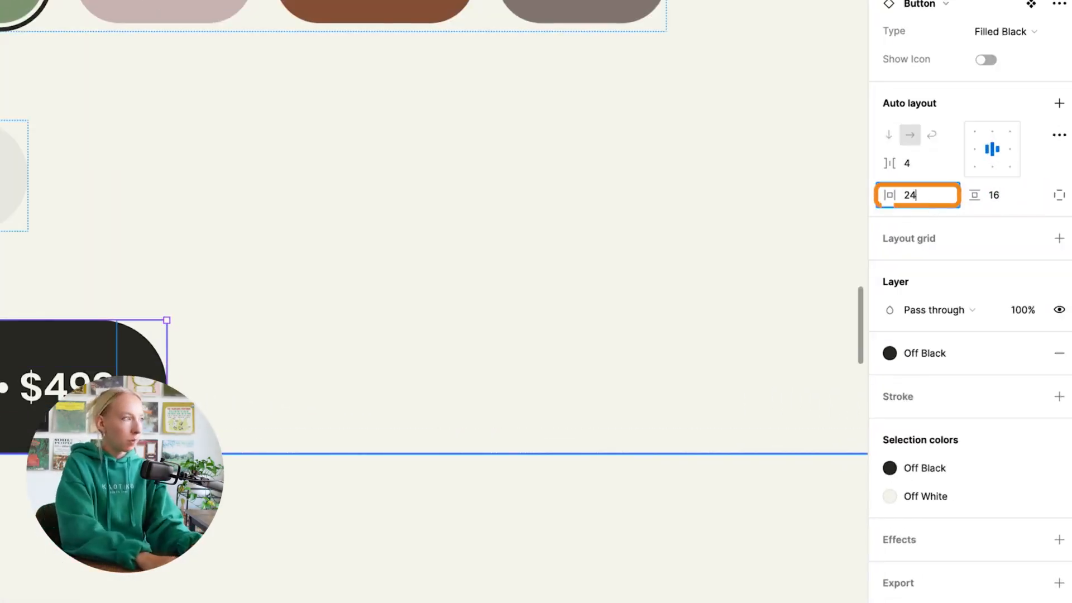
pyautogui.press('Return')
pyautogui.click(942, 199)
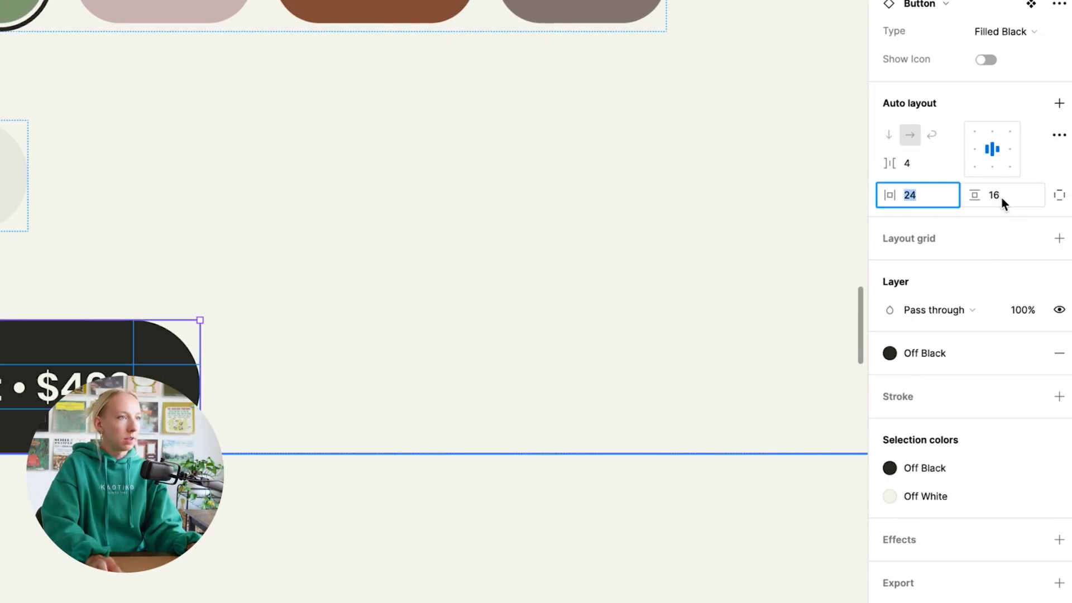
# Try a vertical padding of 24 on the Add to Cart button, and settle on 18
pyautogui.click(1003, 202)
pyautogui.write('24')
pyautogui.press('Return')
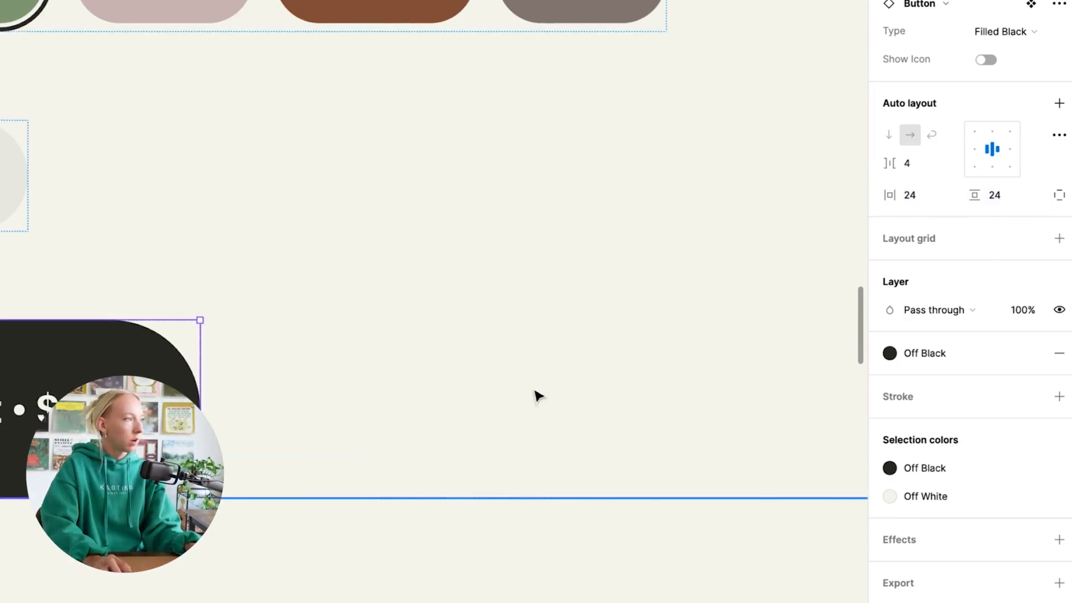
pyautogui.click(1006, 203)
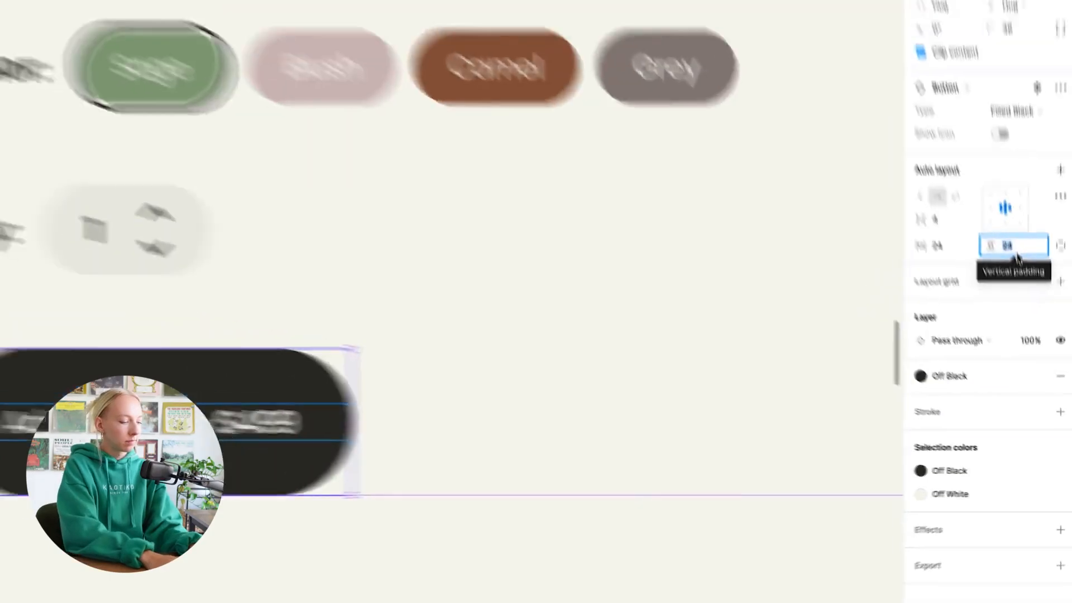
pyautogui.write('18')
pyautogui.press('Return')
pyautogui.click(636, 544)
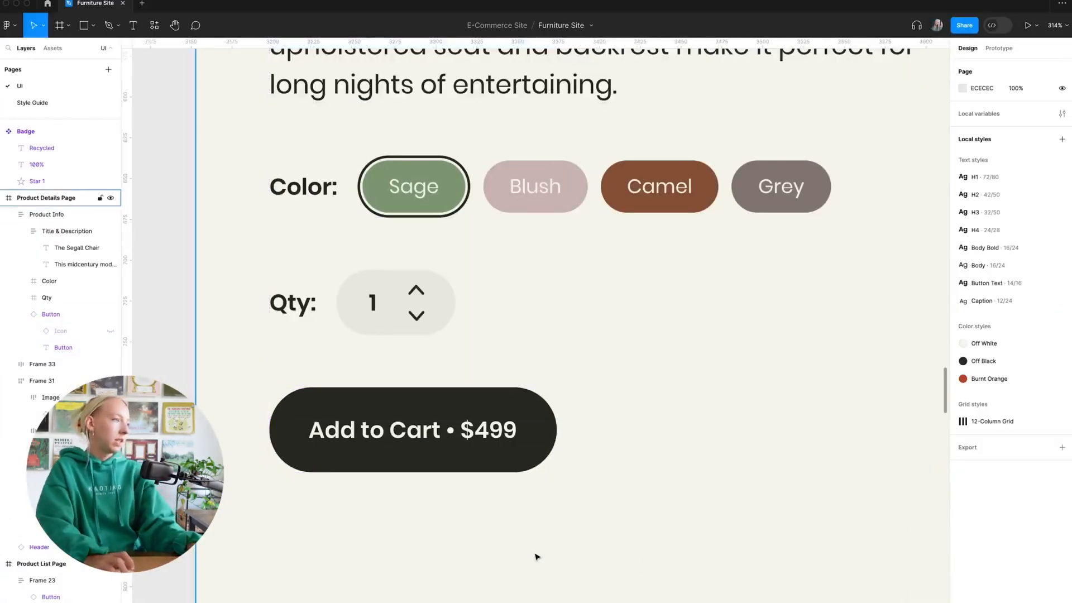
# Try the H4 text style on the Add to Cart button's label, and undo it
pyautogui.scroll(-6, 535, 555)
pyautogui.hscroll(2, 620, 567)
pyautogui.scroll(-5, 478, 553)
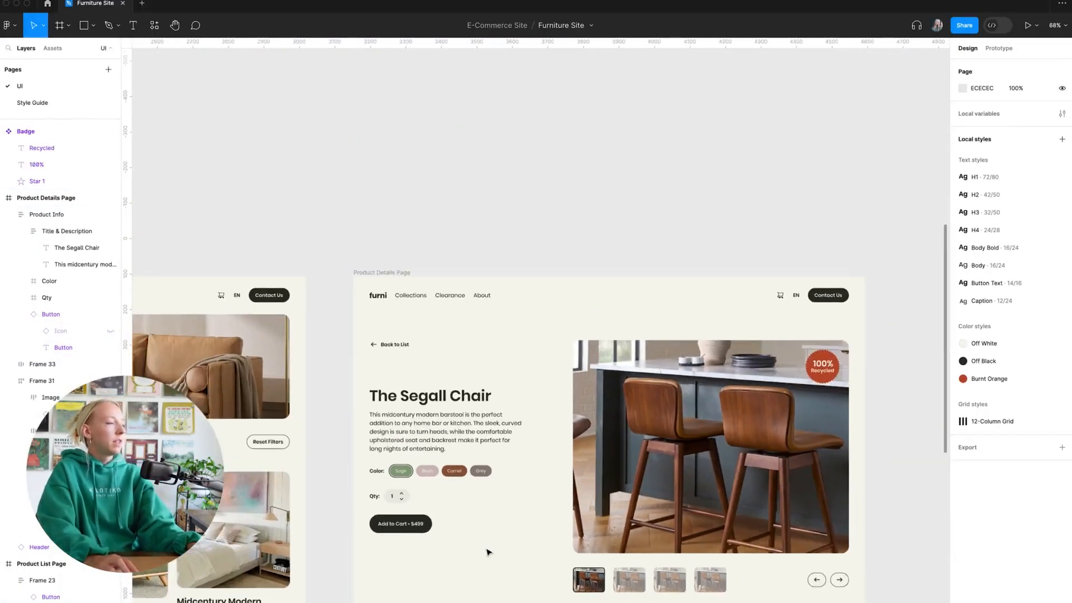
pyautogui.scroll(4, 488, 550)
pyautogui.click(422, 525)
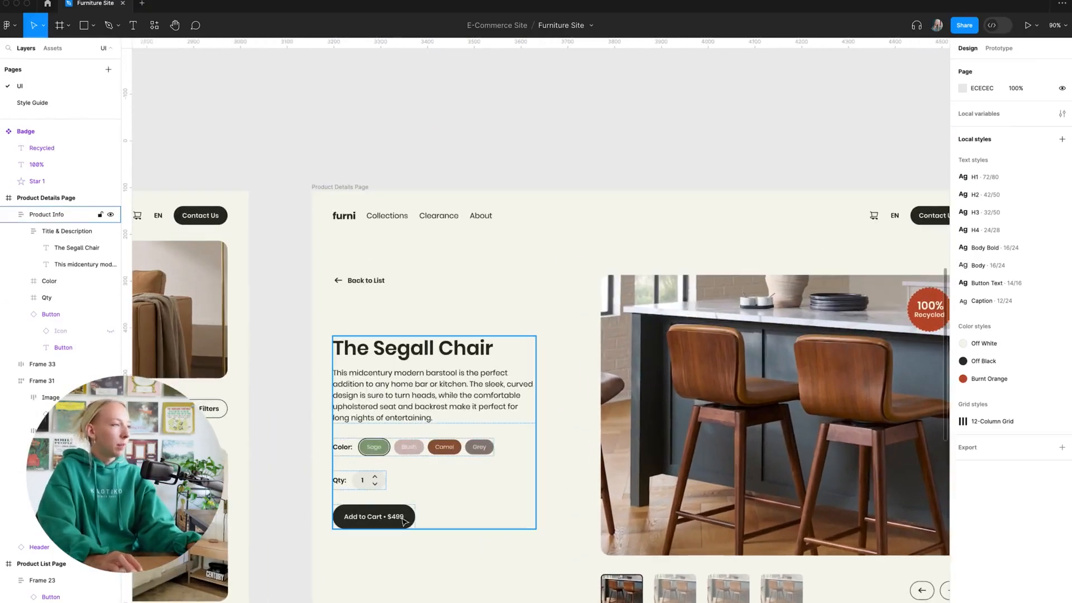
pyautogui.hotkey('shift', '2')
pyautogui.doubleClick(371, 516)
pyautogui.click(999, 235)
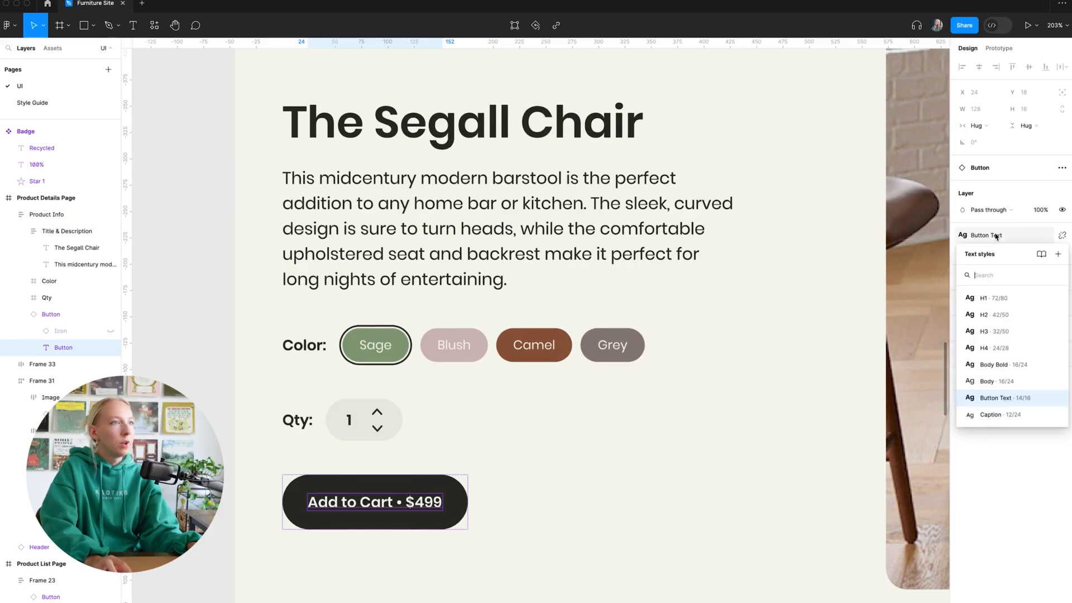
pyautogui.click(985, 347)
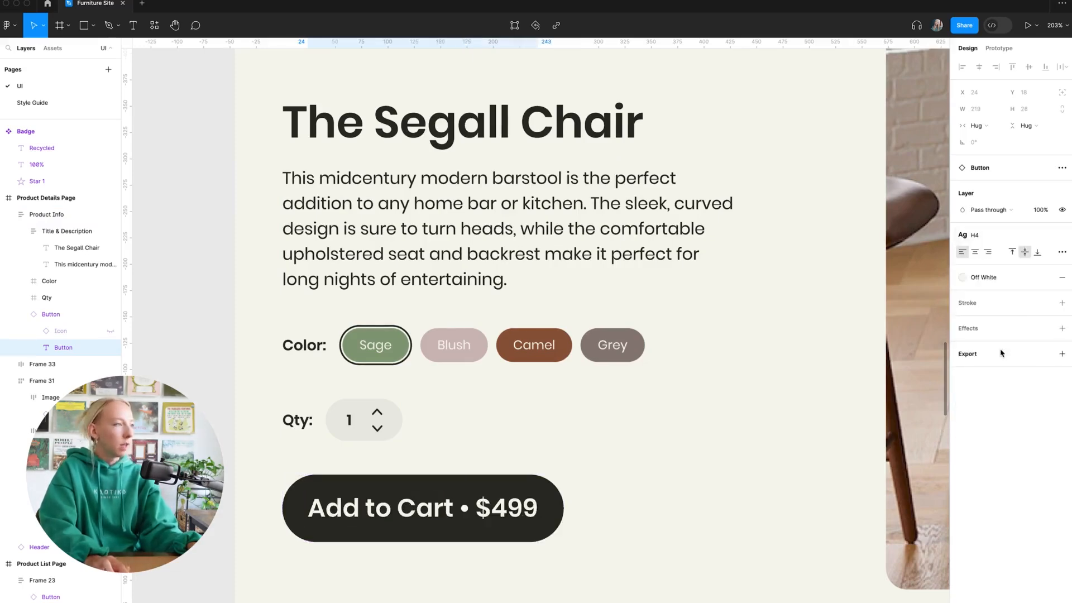
pyautogui.hotkey('ctrl', 'z')
pyautogui.click(667, 504)
# Examine the Add to Cart button's proportions against the rest of the product details page
pyautogui.scroll(-5, 489, 496)
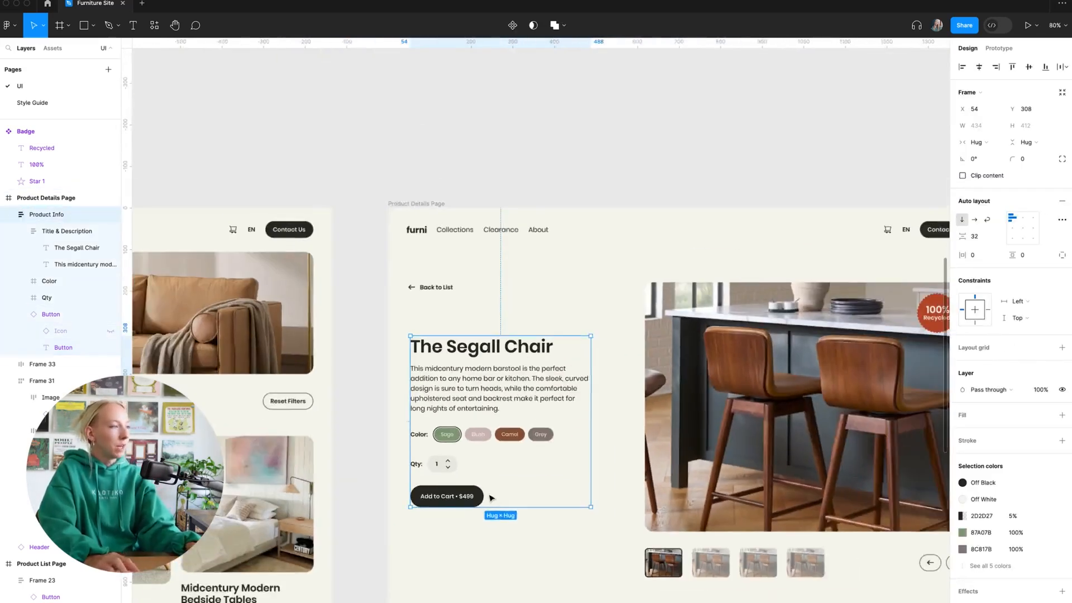
pyautogui.click(537, 537)
pyautogui.scroll(-2, 535, 527)
pyautogui.hscroll(2, 536, 528)
pyautogui.scroll(-3, 441, 427)
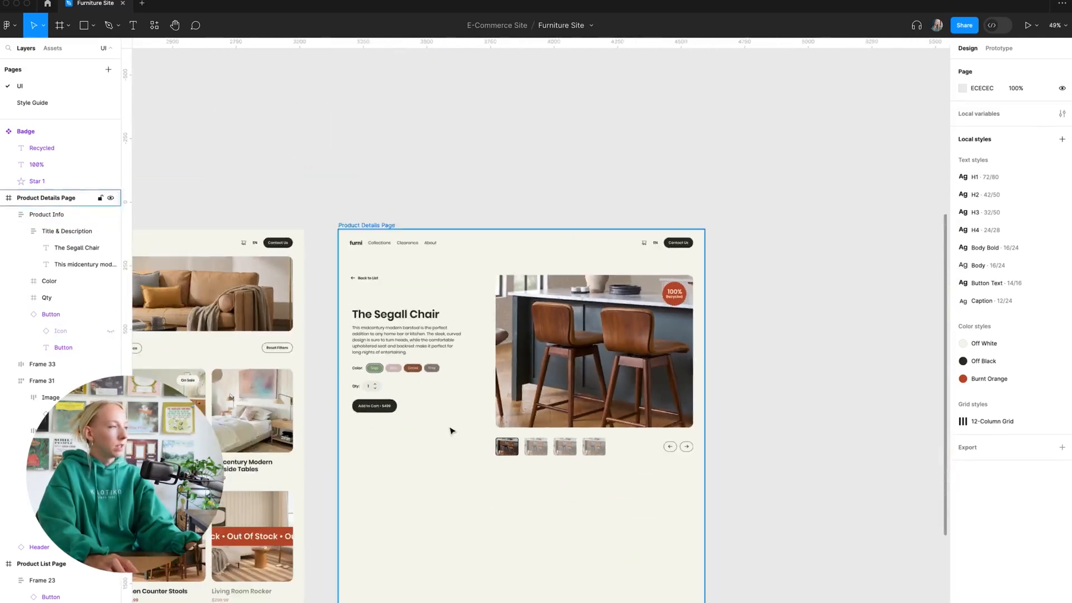
pyautogui.hscroll(-2, 457, 430)
pyautogui.scroll(3, 493, 412)
pyautogui.scroll(1, 492, 412)
pyautogui.click(474, 414)
pyautogui.click(474, 414)
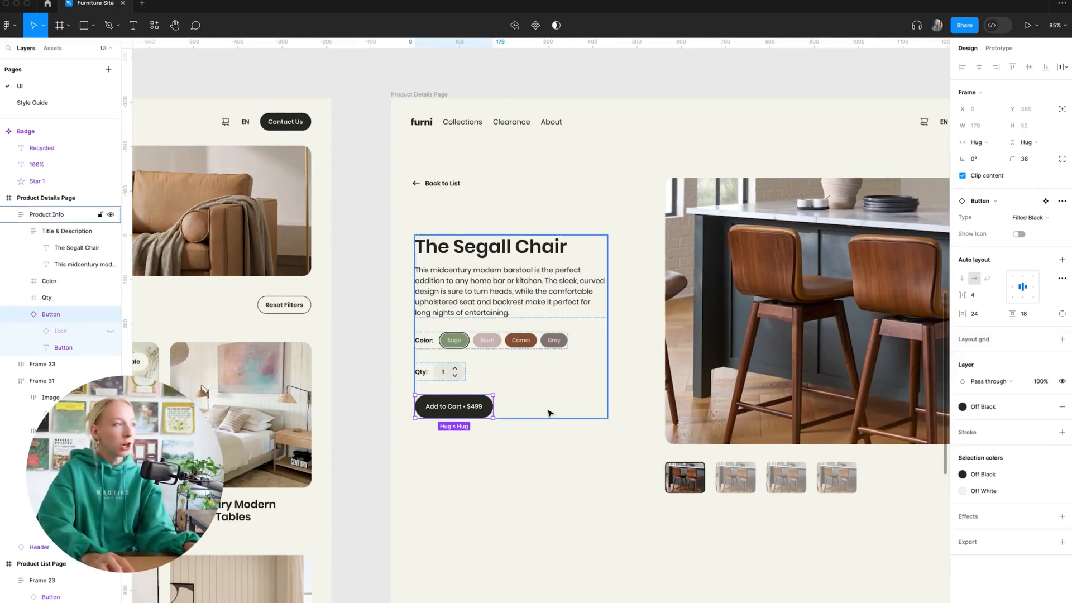
pyautogui.click(511, 461)
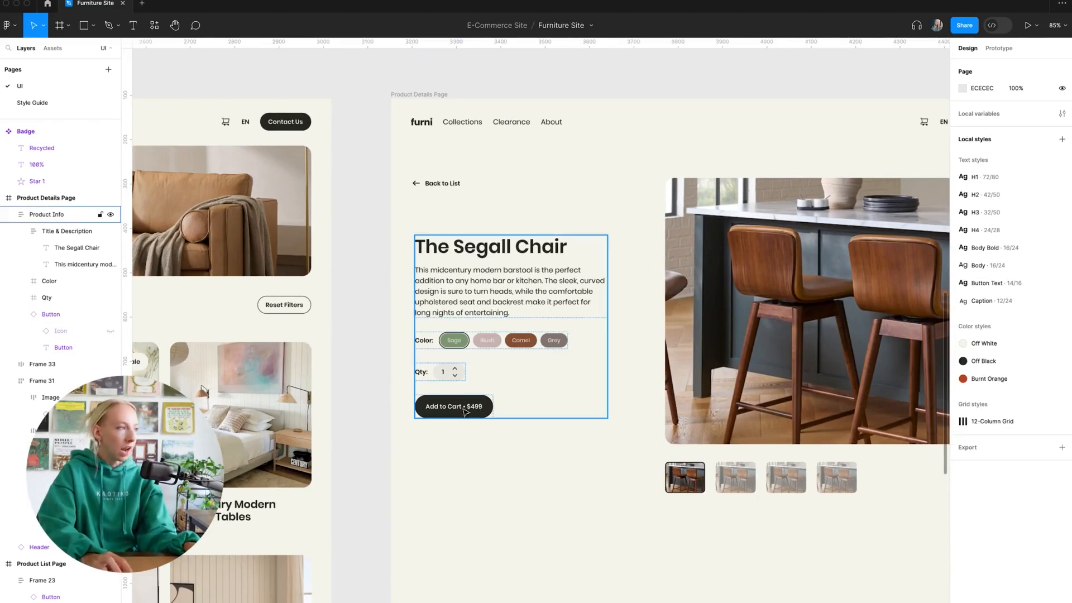
pyautogui.scroll(-3, 487, 422)
pyautogui.scroll(3, 487, 423)
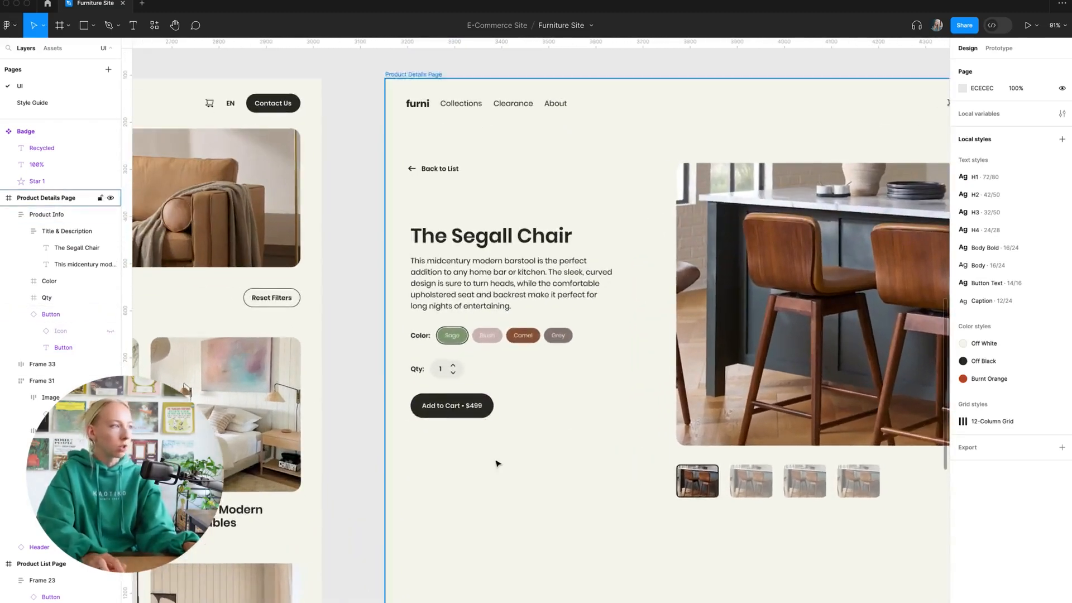
# Move the Button component set slightly away from the Icon set to make room, and add a new variant to it
pyautogui.scroll(-8, 498, 462)
pyautogui.scroll(5, 491, 441)
pyautogui.scroll(8, 491, 441)
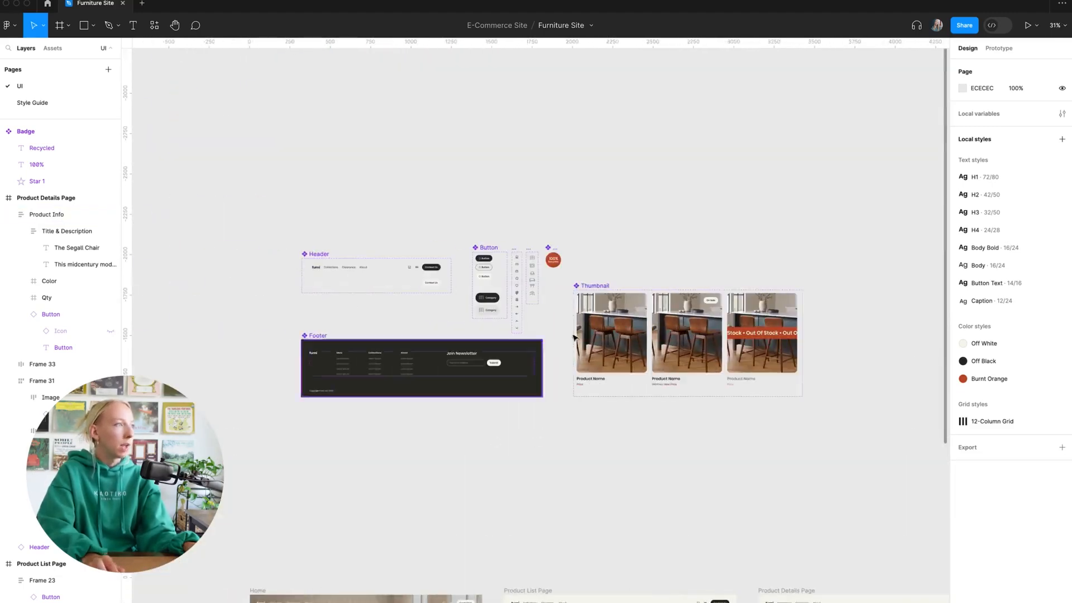
pyautogui.scroll(3, 502, 268)
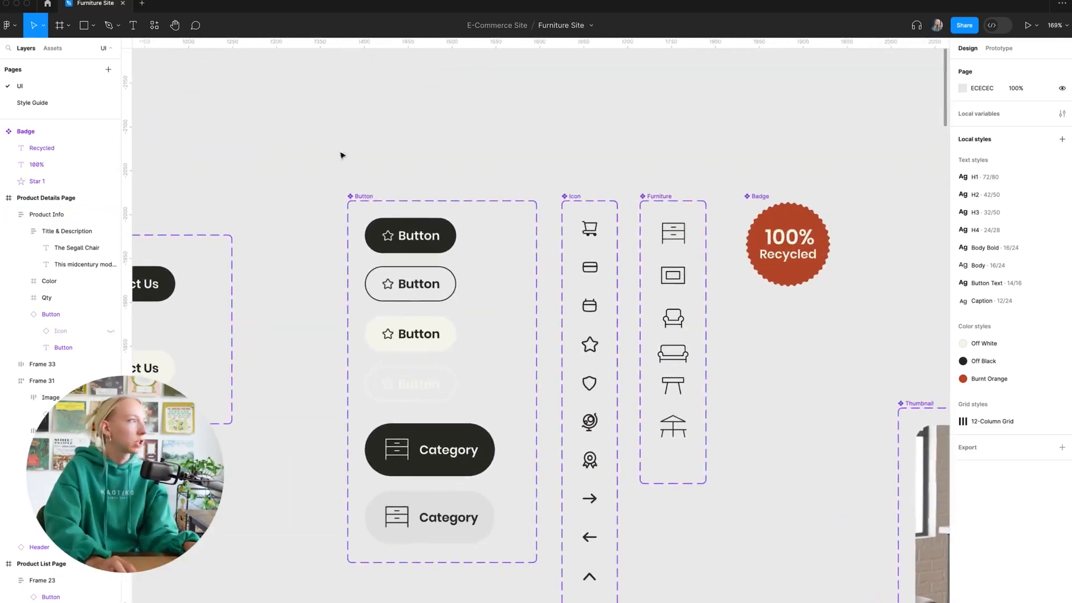
pyautogui.click(350, 193)
pyautogui.moveTo(344, 182); pyautogui.dragTo(318, 157)
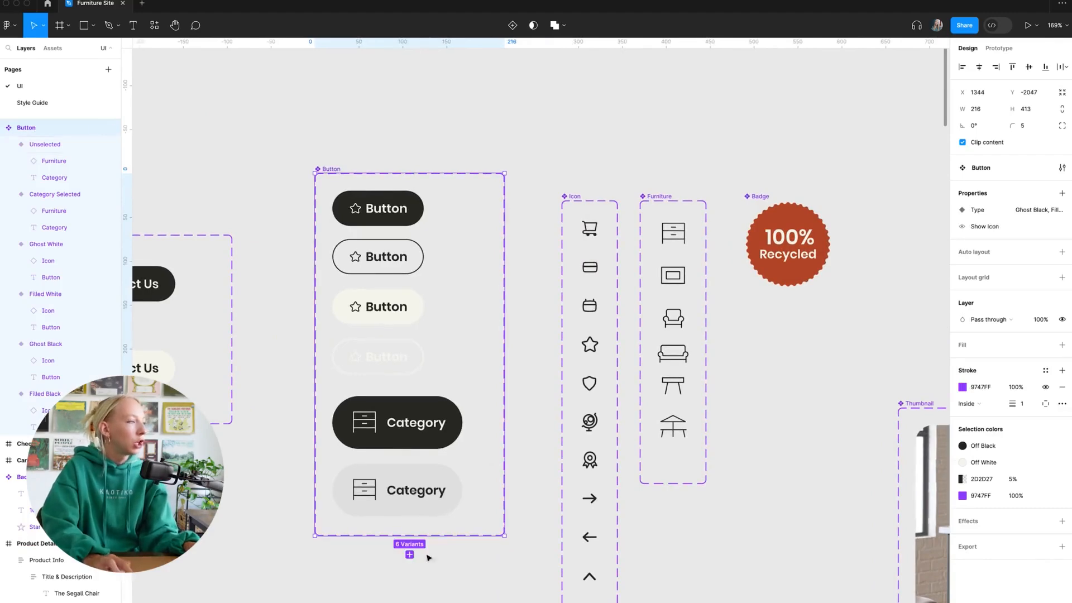
pyautogui.click(410, 554)
# Change the new button variant's label text to Button Large
pyautogui.scroll(-3, 467, 531)
pyautogui.scroll(4, 387, 500)
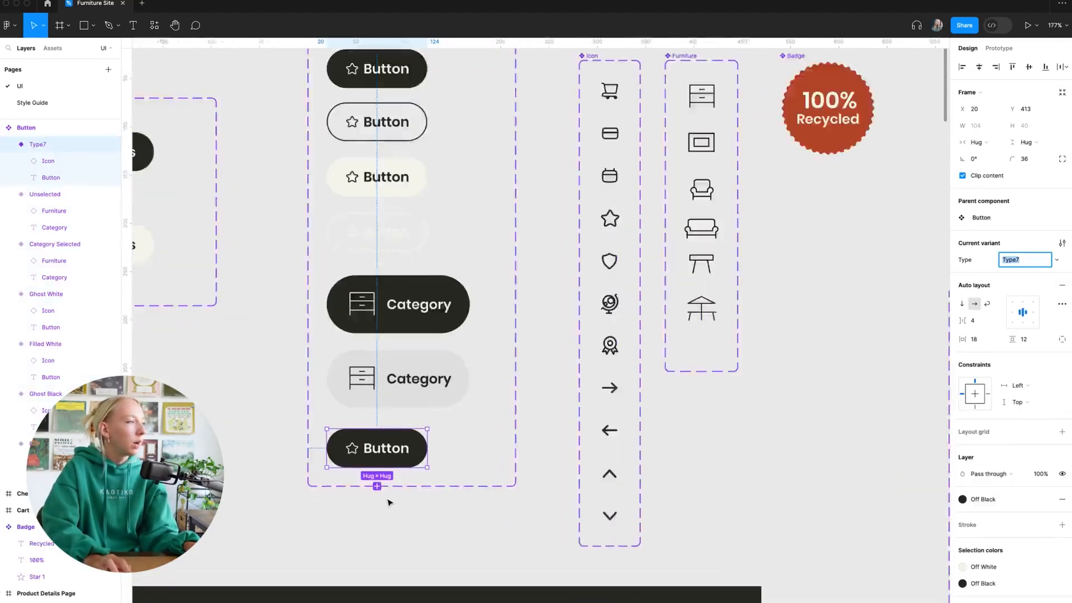
pyautogui.doubleClick(392, 437)
pyautogui.press('Return')
pyautogui.write('Buttl')
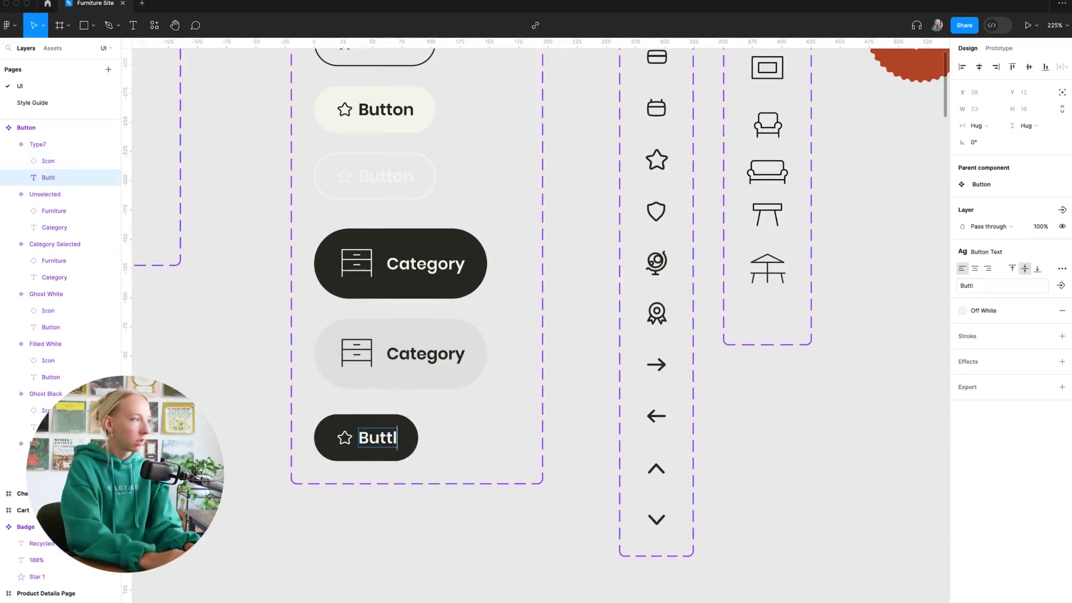
pyautogui.press('BackSpace')
pyautogui.write('on Lart')
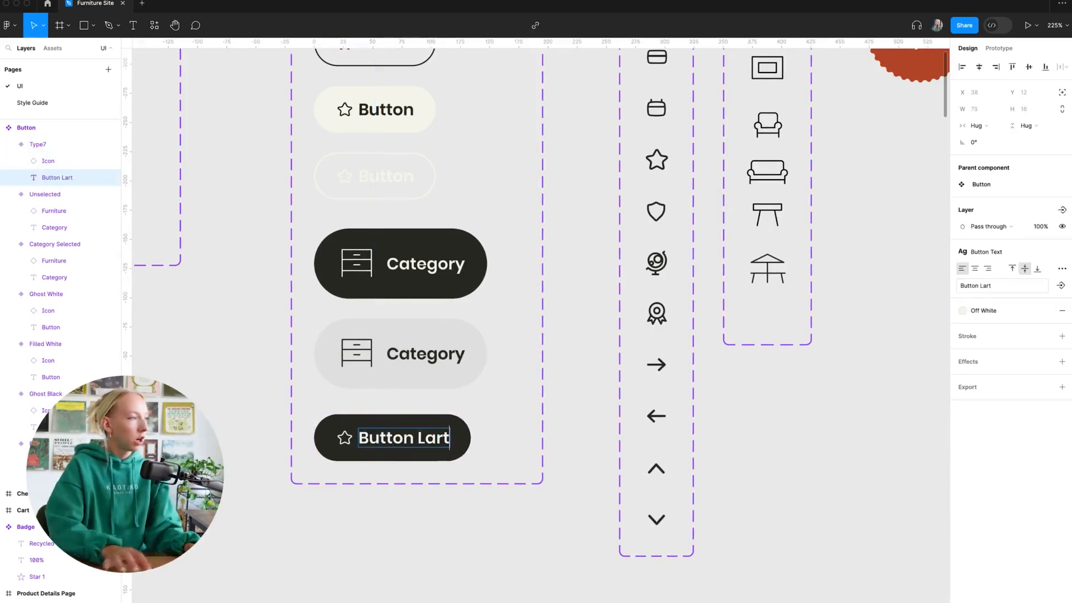
pyautogui.press('BackSpace')
pyautogui.write('ge')
pyautogui.press('Escape')
pyautogui.press('Escape')
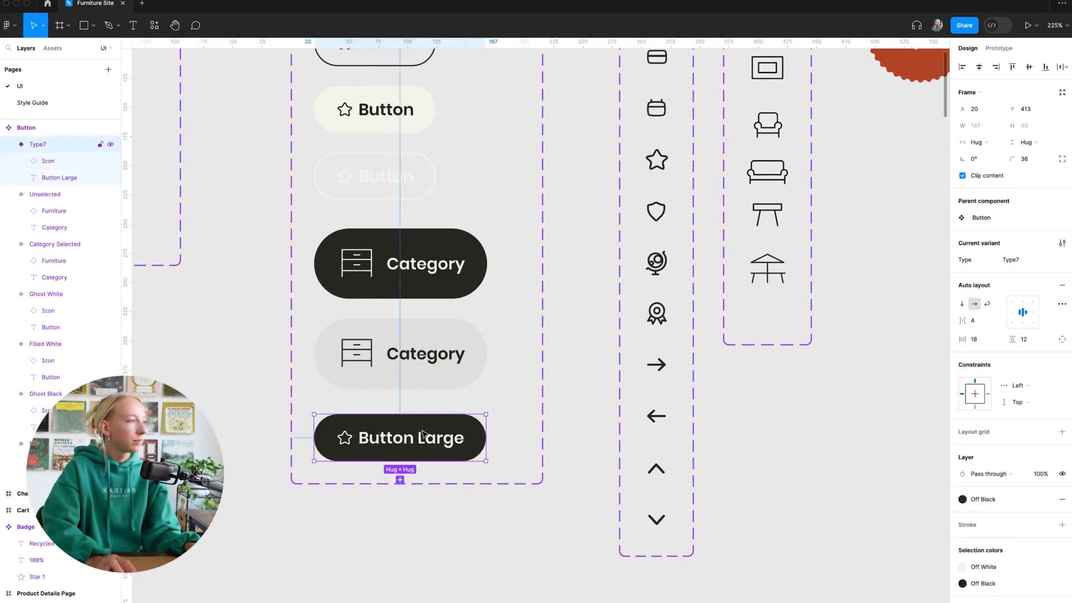
# Name the new button variant's Type value Large
pyautogui.click(1025, 259)
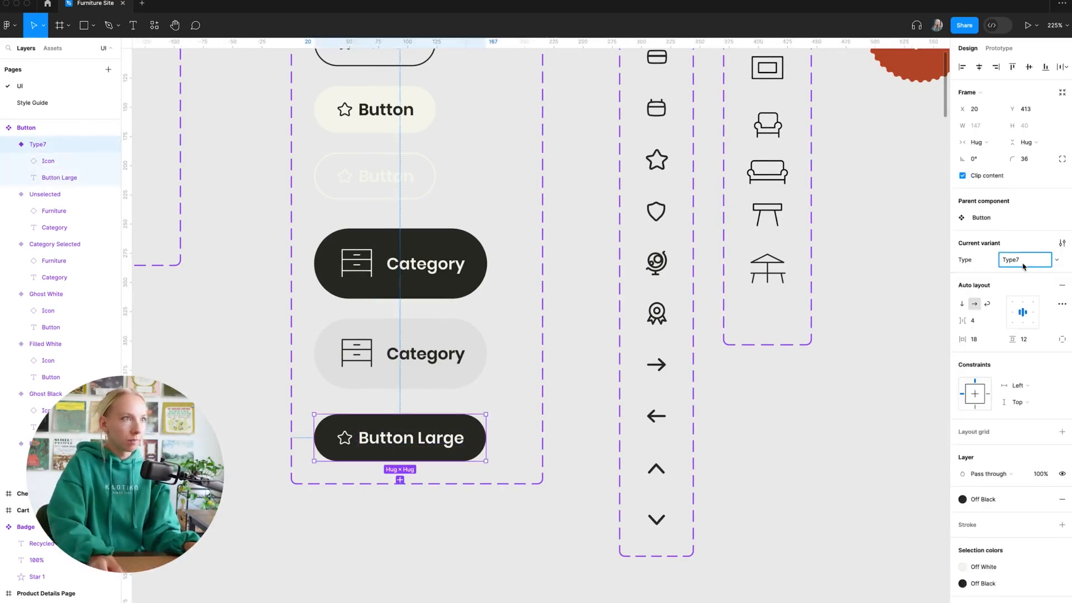
pyautogui.write('Large')
pyautogui.press('Return')
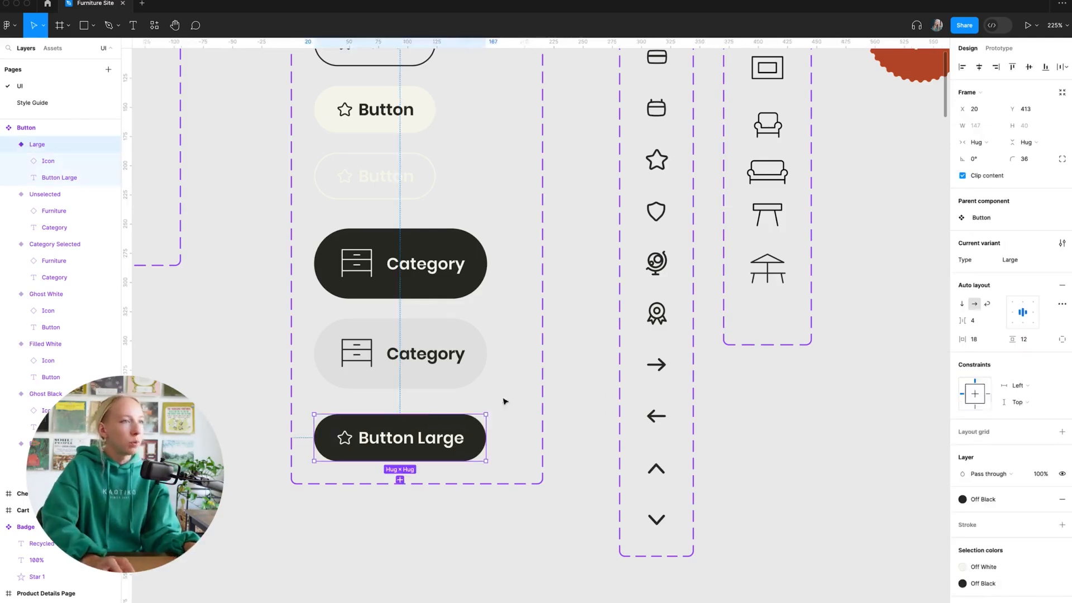
# Set the Large button variant's horizontal and vertical padding to 20 and its corner radius to 67
pyautogui.click(1034, 345)
pyautogui.write('16')
pyautogui.press('Return')
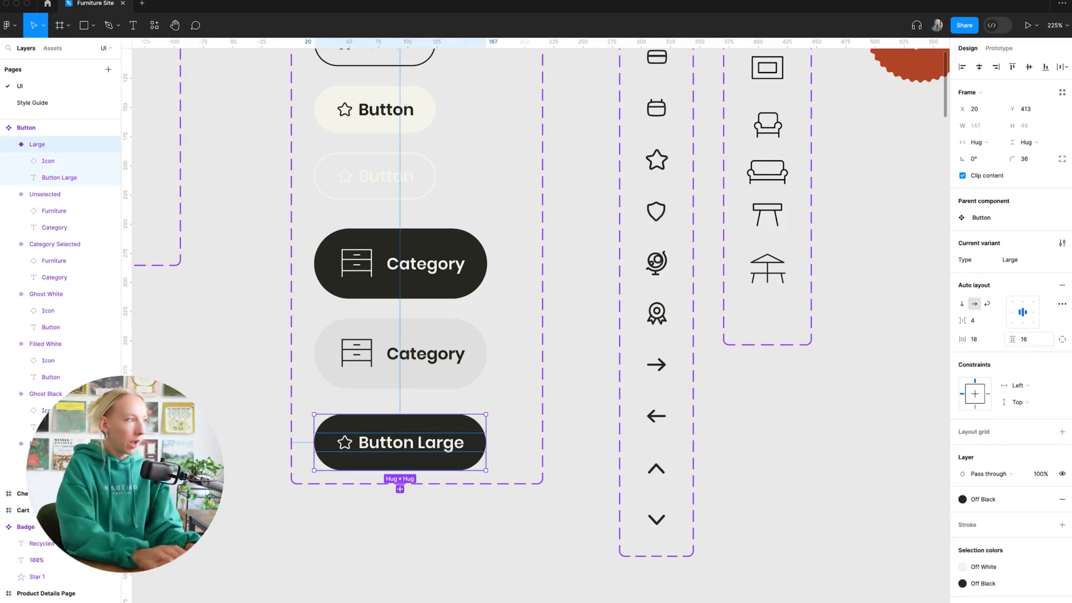
pyautogui.click(984, 342)
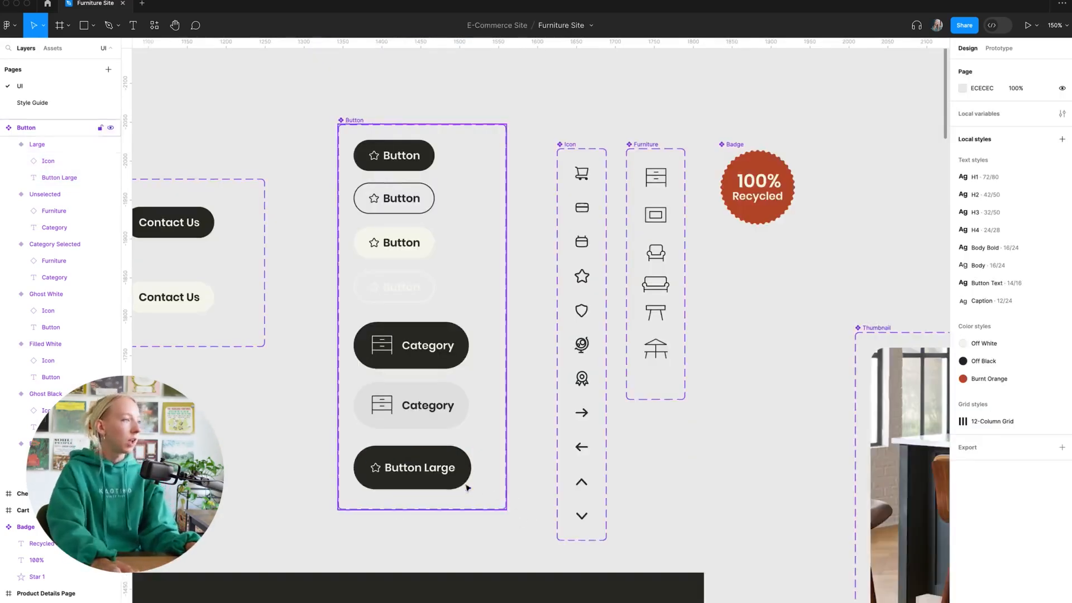
pyautogui.scroll(2, 465, 487)
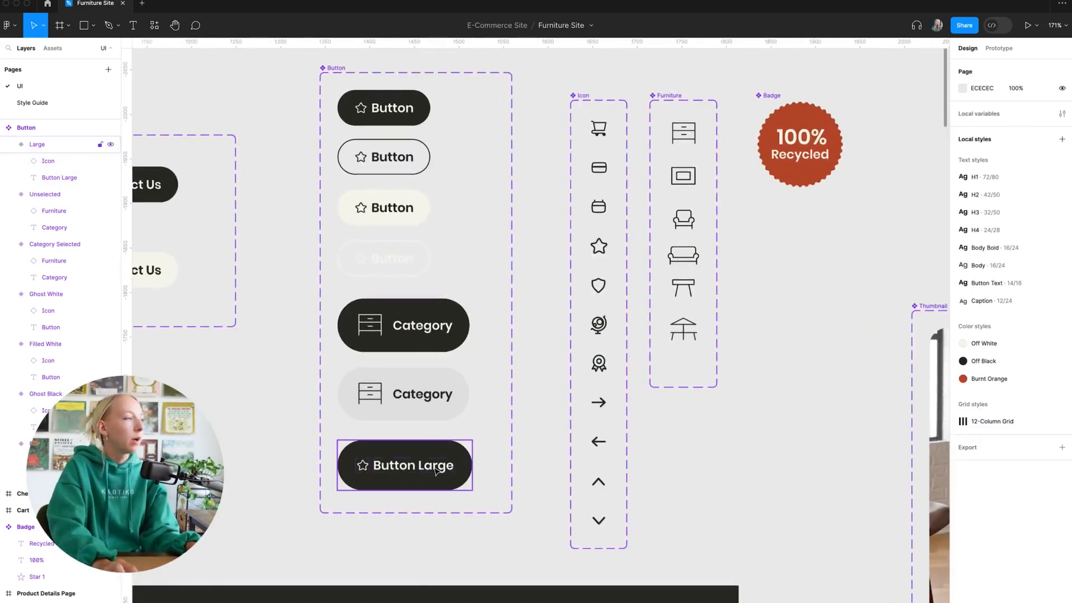
pyautogui.click(433, 413)
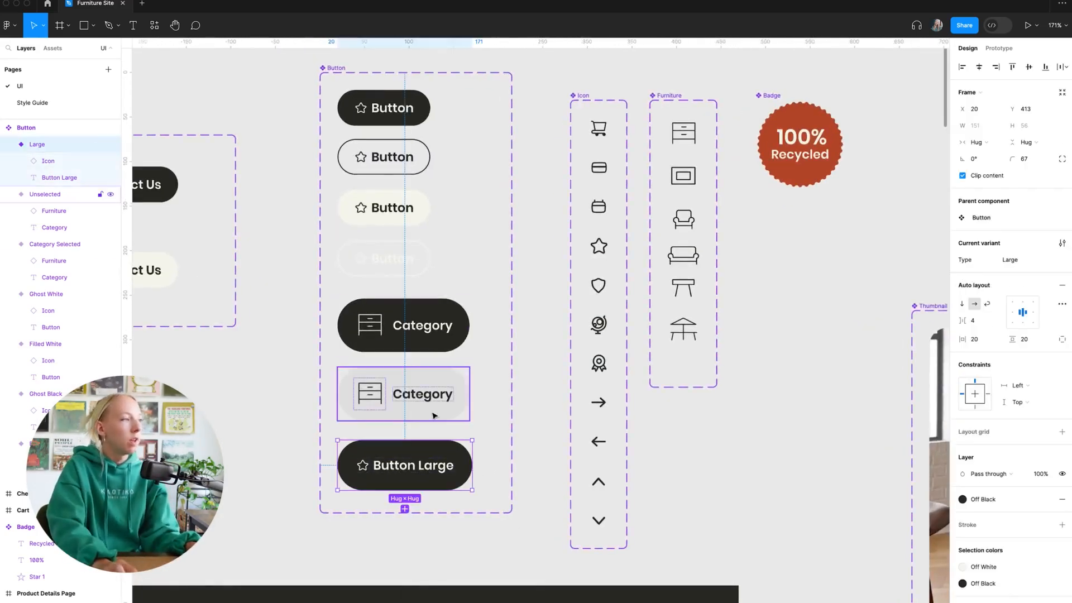
pyautogui.click(283, 412)
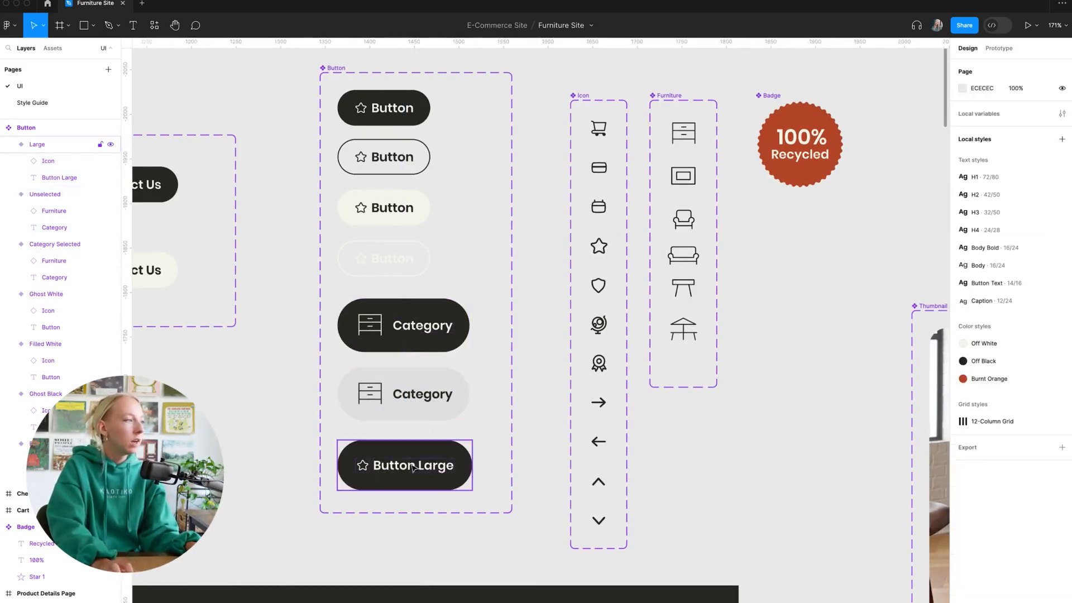
# Reset all changes on the product details page's Add to Cart button and switch its Type to Large
pyautogui.scroll(-5, 489, 461)
pyautogui.scroll(-10, 489, 460)
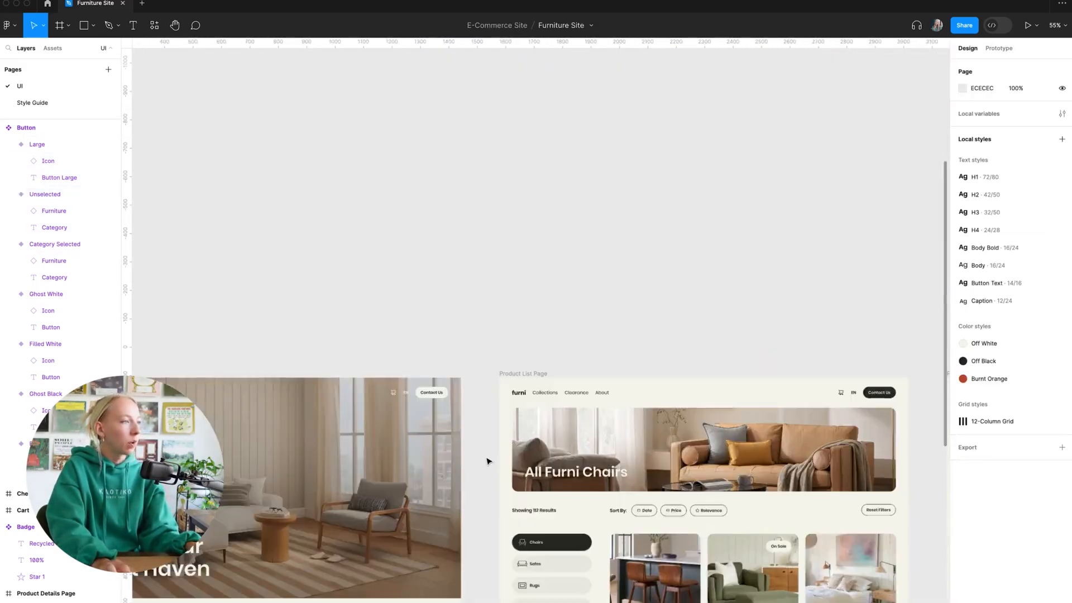
pyautogui.scroll(-3, 488, 460)
pyautogui.hscroll(3, 534, 372)
pyautogui.scroll(10, 592, 287)
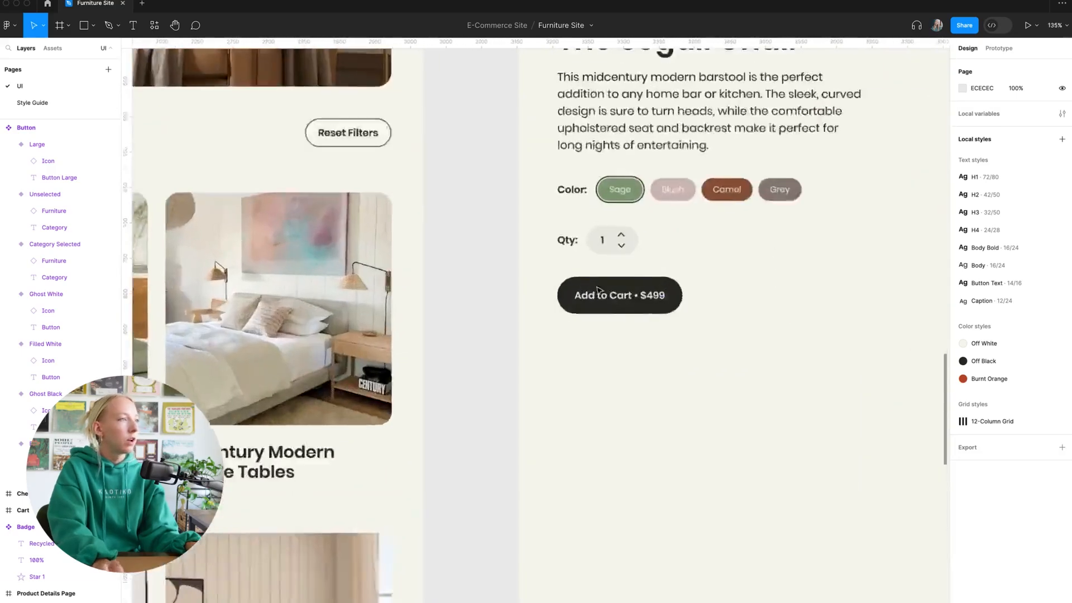
pyautogui.hscroll(5, 639, 287)
pyautogui.scroll(-3, 393, 327)
pyautogui.click(394, 328)
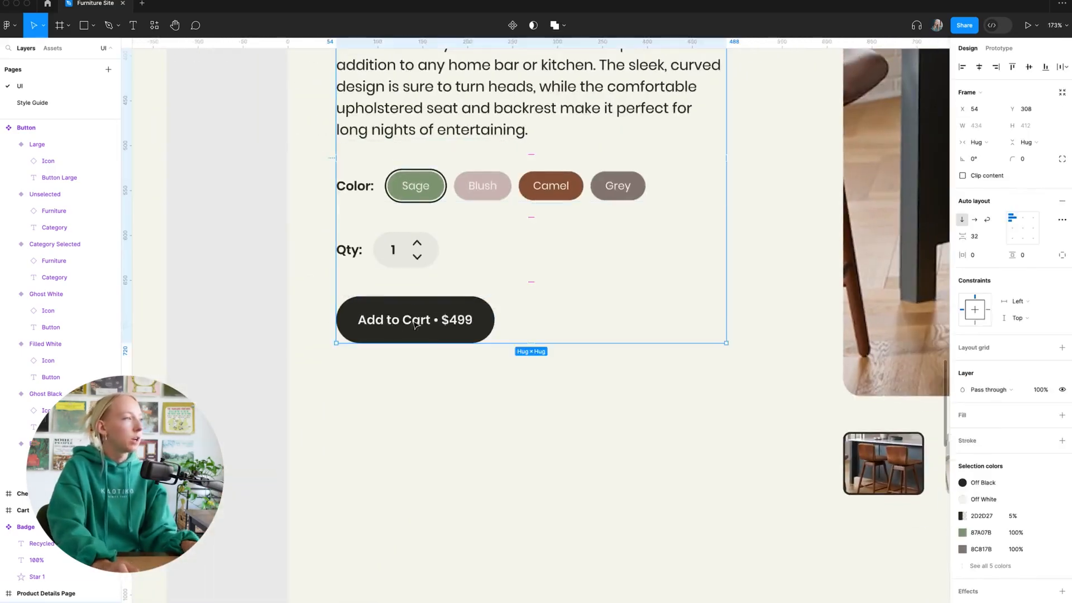
pyautogui.doubleClick(418, 325)
pyautogui.rightClick(442, 314)
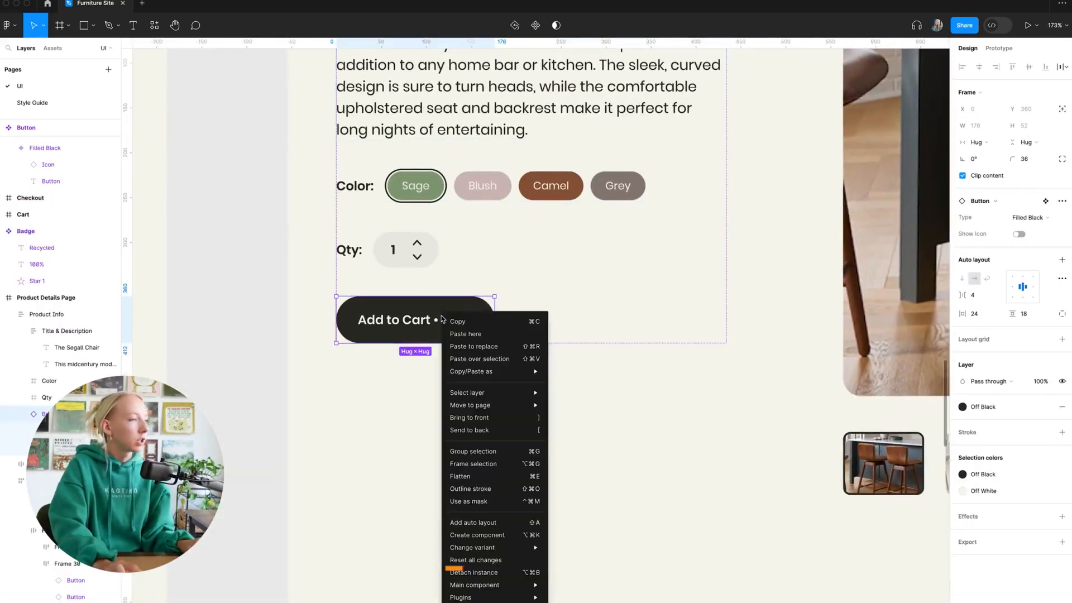
pyautogui.click(494, 559)
pyautogui.click(1030, 217)
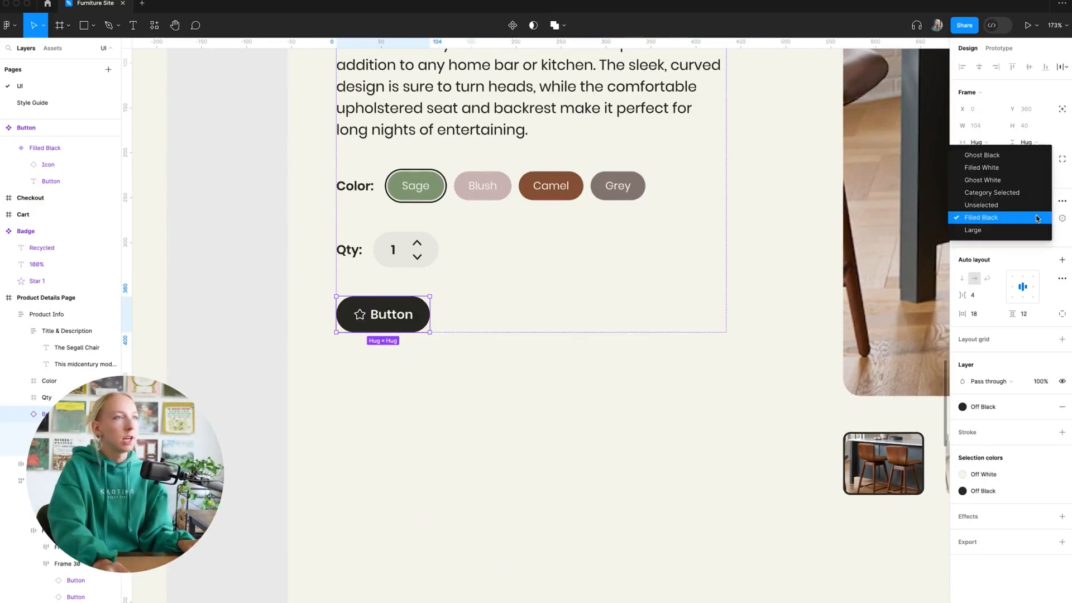
pyautogui.click(1027, 228)
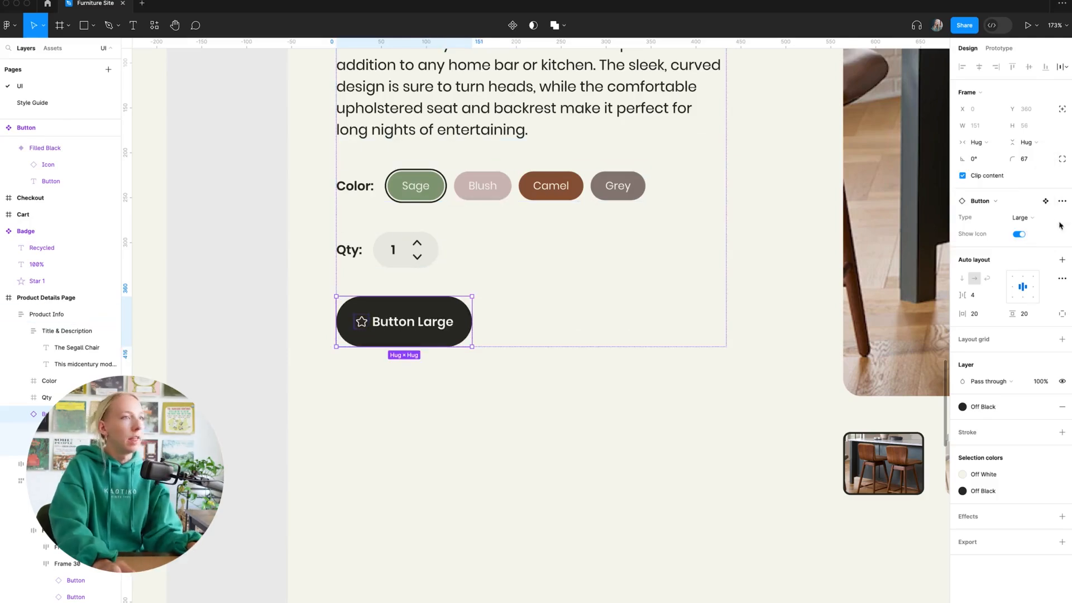
# Hide the large button's icon and change its label to Add to Cart • $499
pyautogui.doubleClick(407, 323)
pyautogui.doubleClick(422, 323)
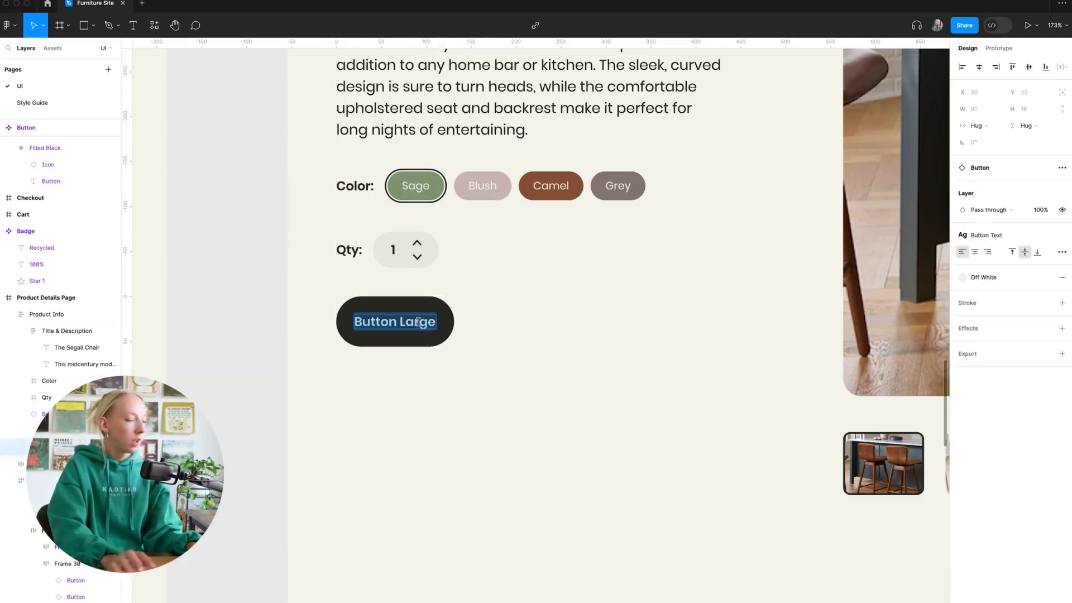
pyautogui.write('Add to Cart')
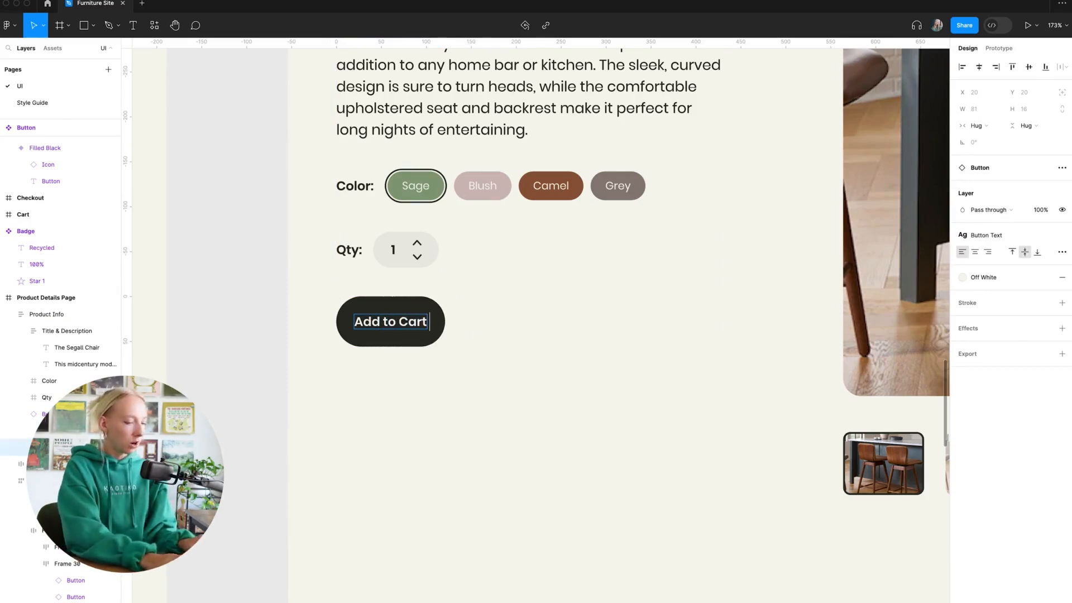
pyautogui.write(' •')
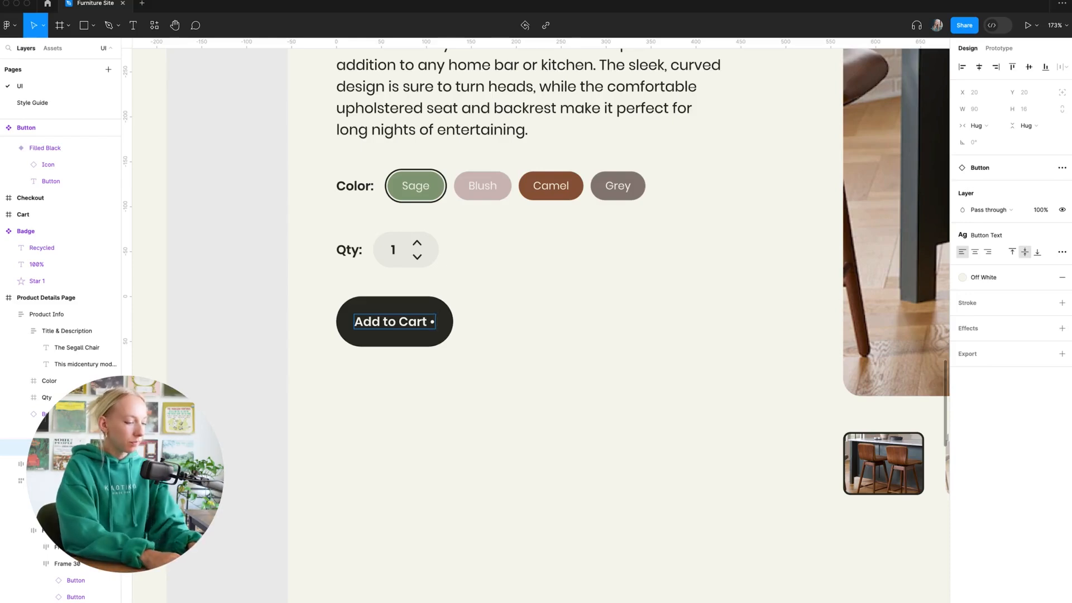
pyautogui.write(' $499')
pyautogui.scroll(2, 417, 321)
pyautogui.click(493, 486)
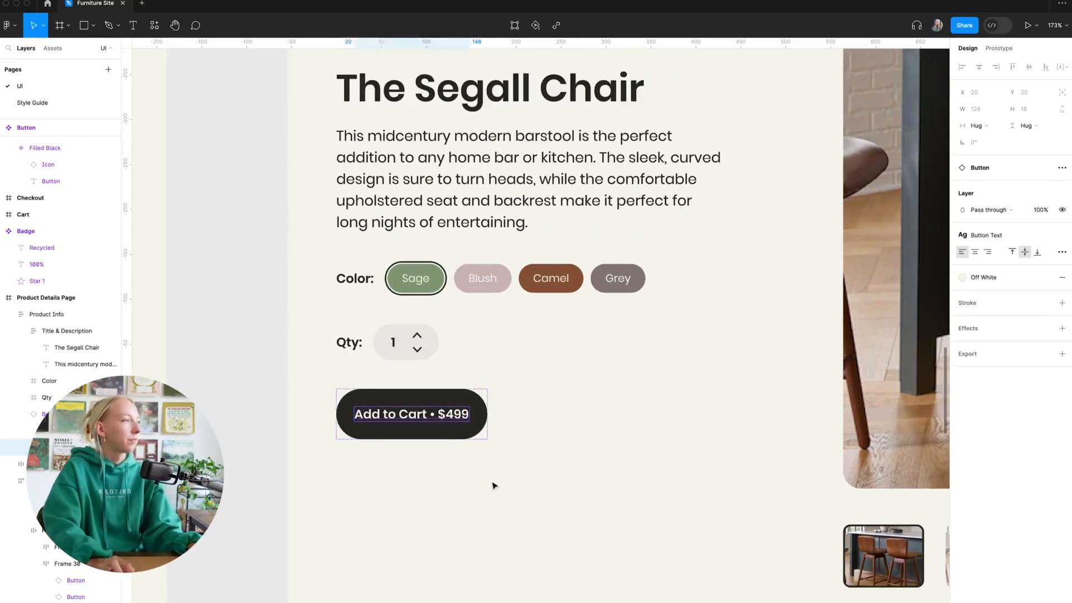
pyautogui.click(491, 486)
# Move the Product Info stack up closer to the Back to List link, to Y 267
pyautogui.scroll(-4, 487, 485)
pyautogui.click(467, 448)
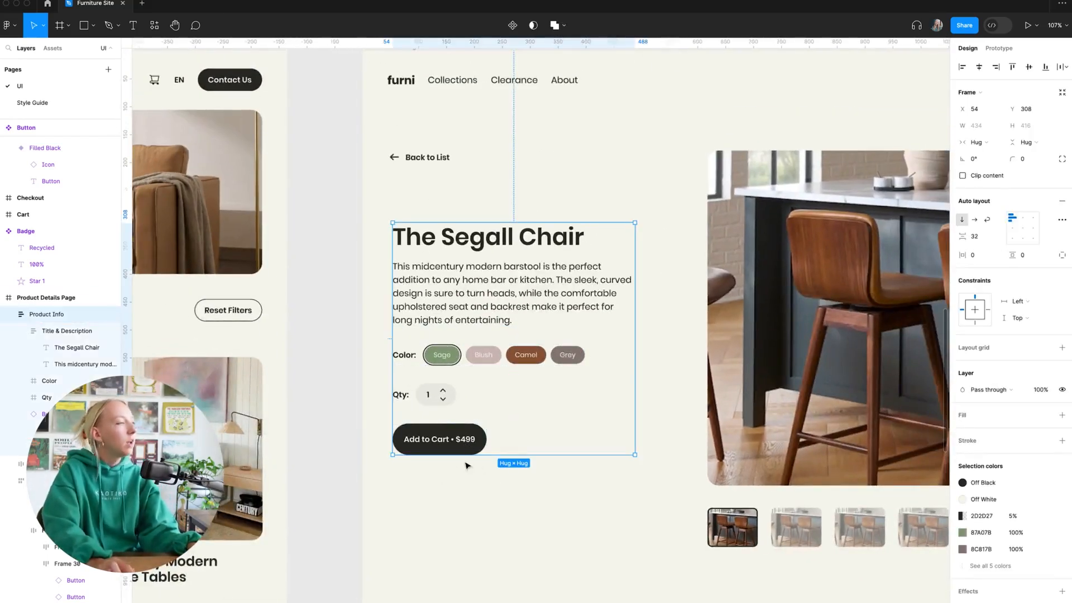
pyautogui.click(518, 487)
pyautogui.scroll(-3, 489, 467)
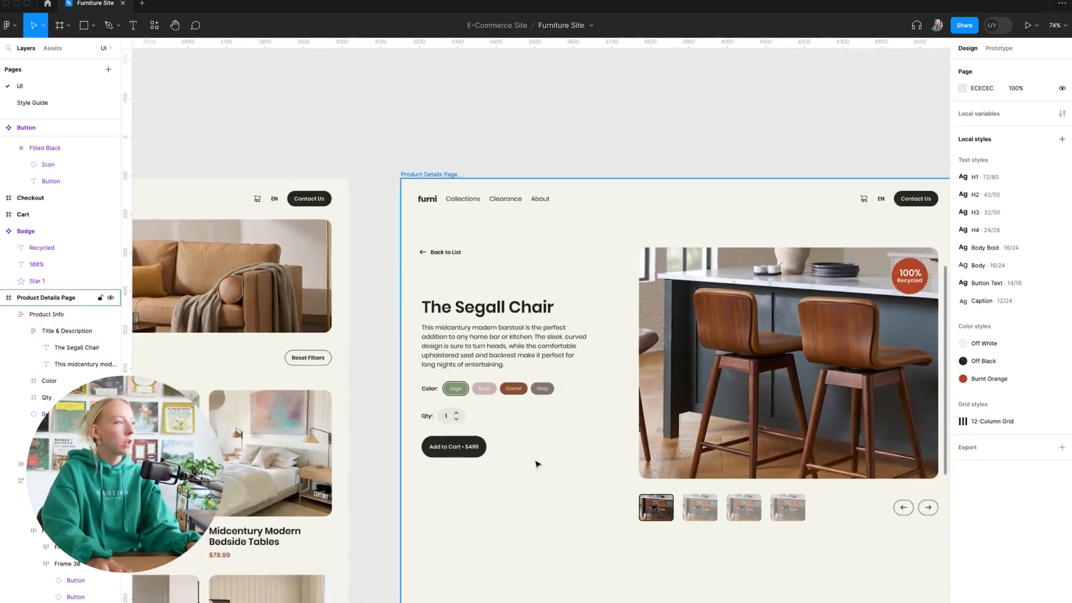
pyautogui.hscroll(2, 536, 462)
pyautogui.click(401, 334)
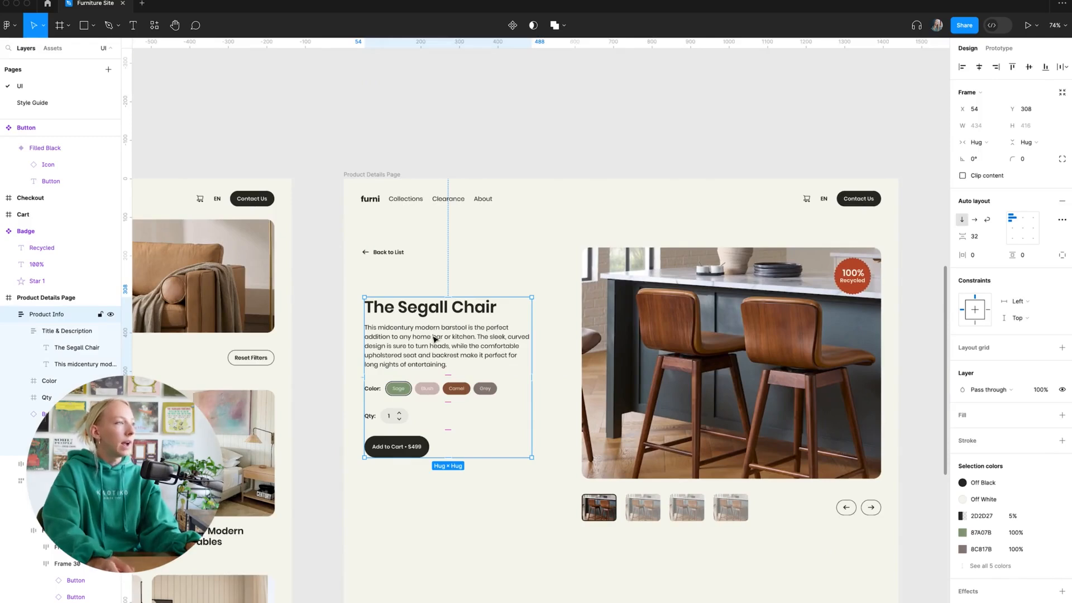
pyautogui.moveTo(448, 334); pyautogui.dragTo(446, 317)
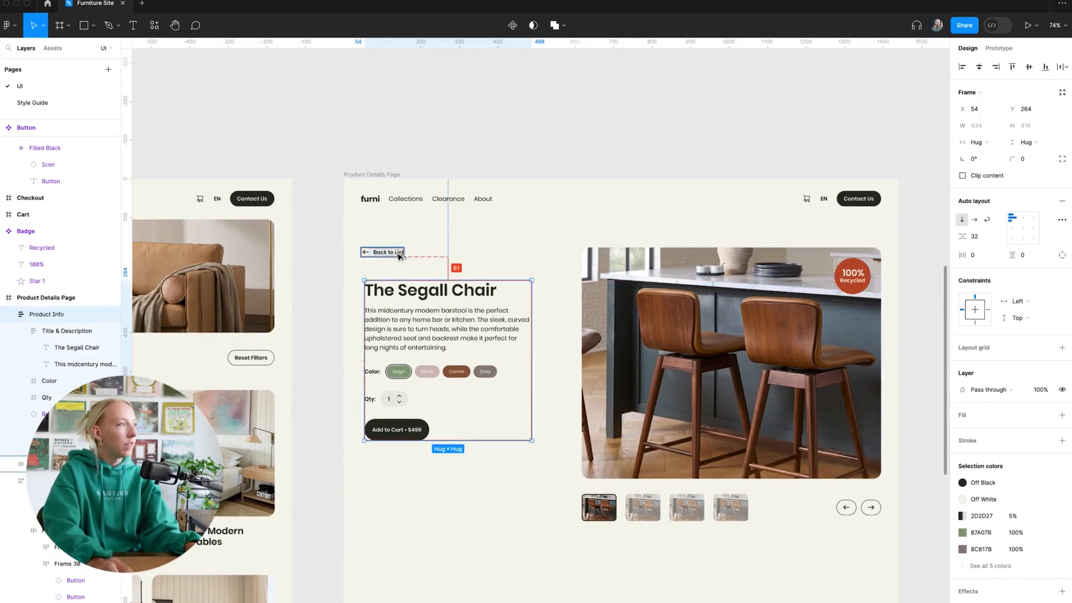
pyautogui.press('Down')
pyautogui.press('Down')
pyautogui.press('Down')
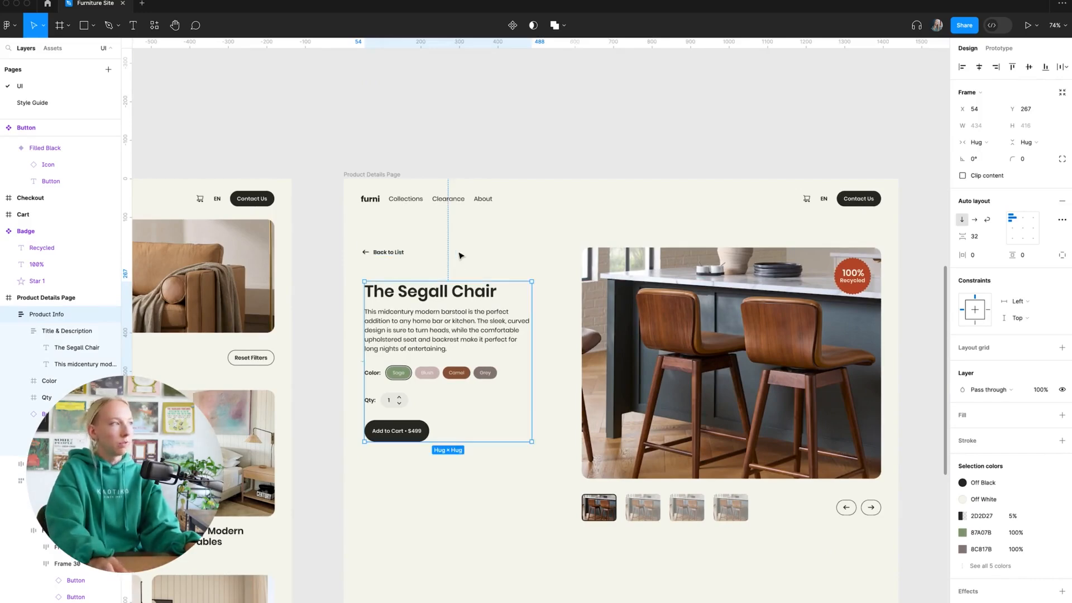
pyautogui.click(440, 254)
pyautogui.scroll(-3, 435, 260)
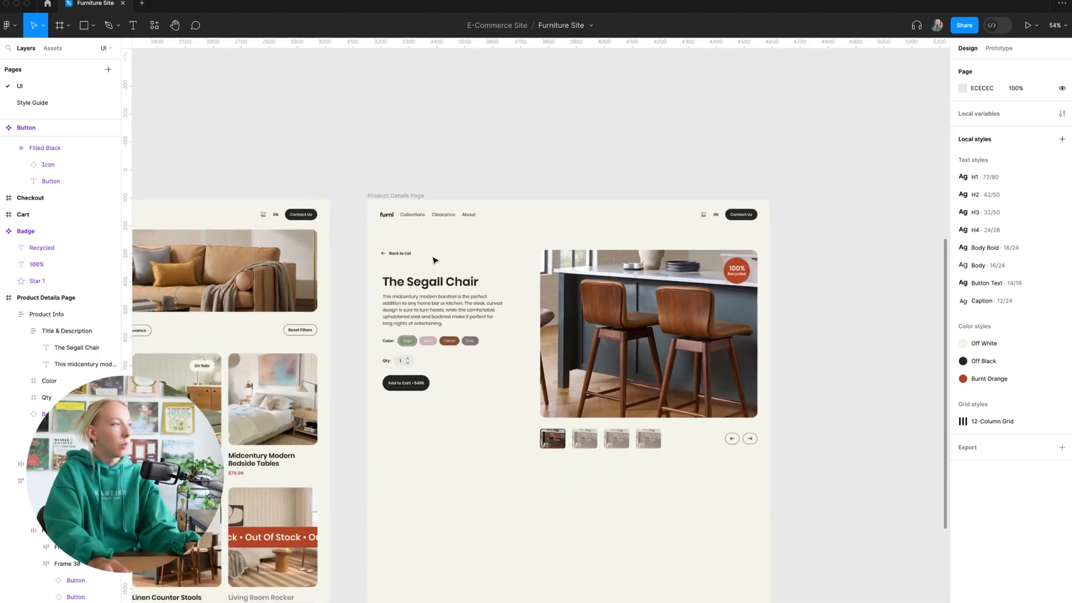
# Nudge the Product Info stack to X 55, keeping a 64 px gap below the Back to List link
pyautogui.click(438, 277)
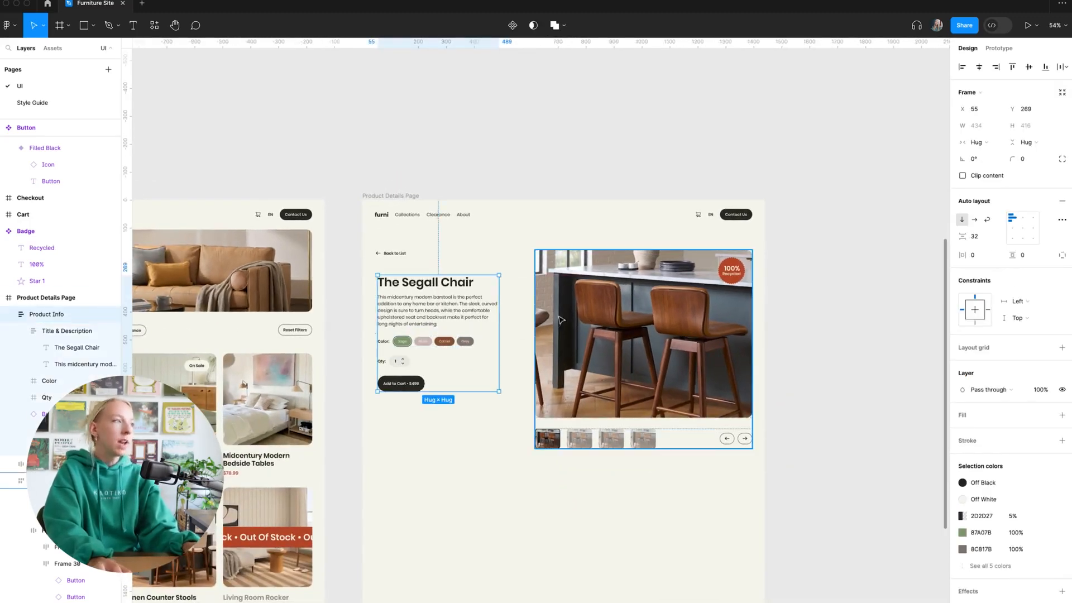
pyautogui.press('Up')
pyautogui.press('Up')
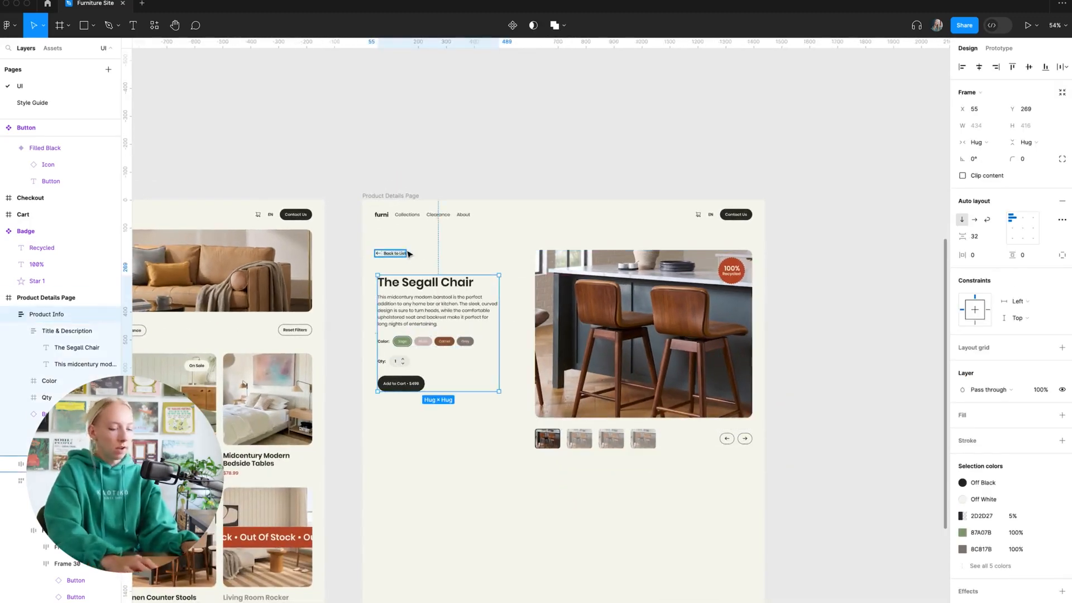
pyautogui.click(412, 468)
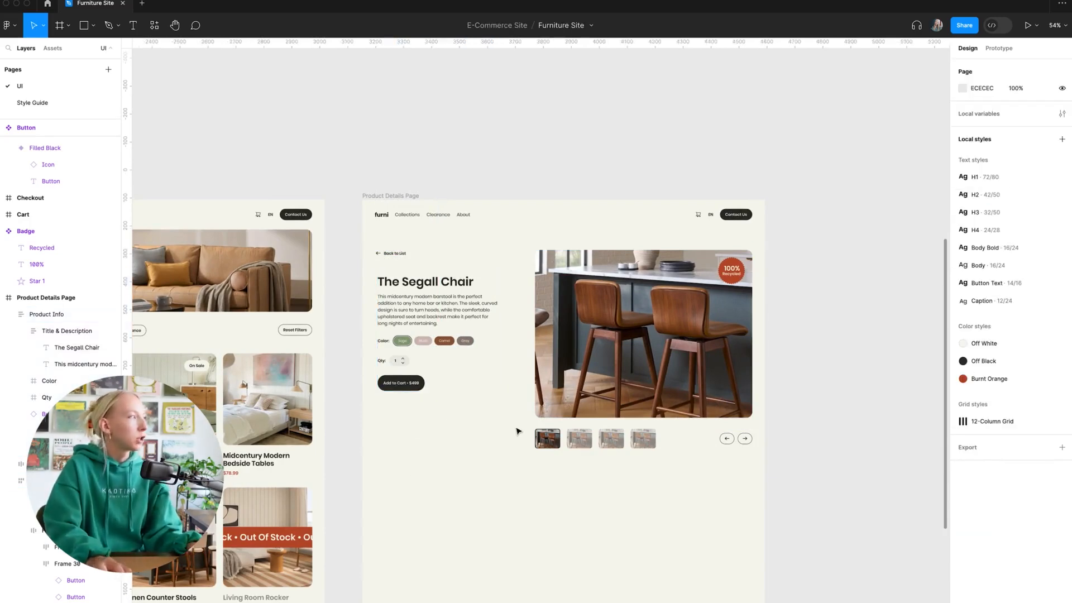
# Move the Back to List link, Product Info stack and image gallery up together to sit 64 px below the navigation bar
pyautogui.click(550, 412)
pyautogui.scroll(2, 665, 169)
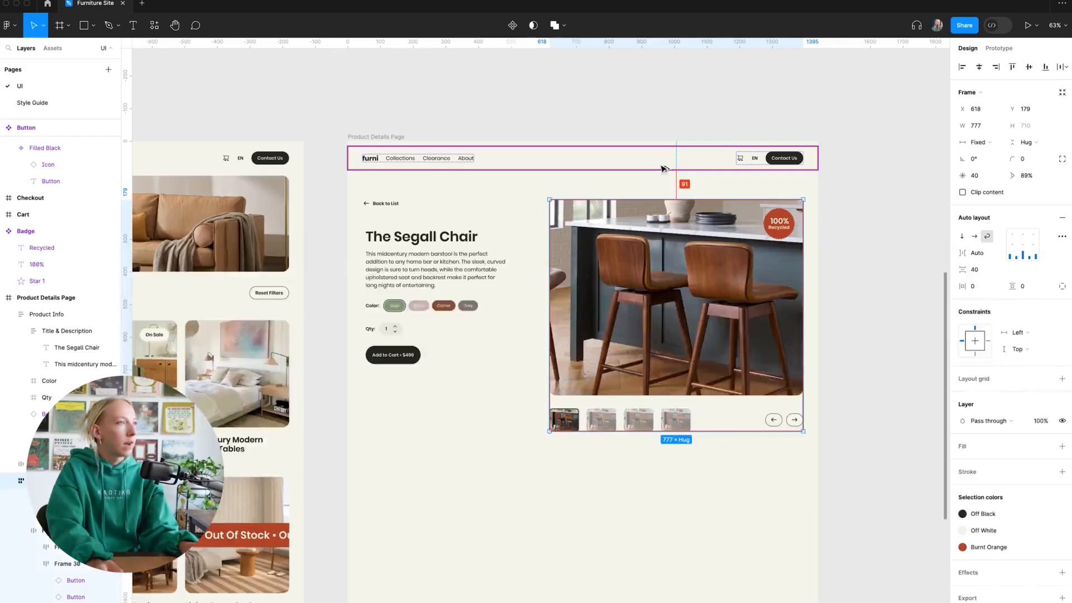
pyautogui.click(384, 203)
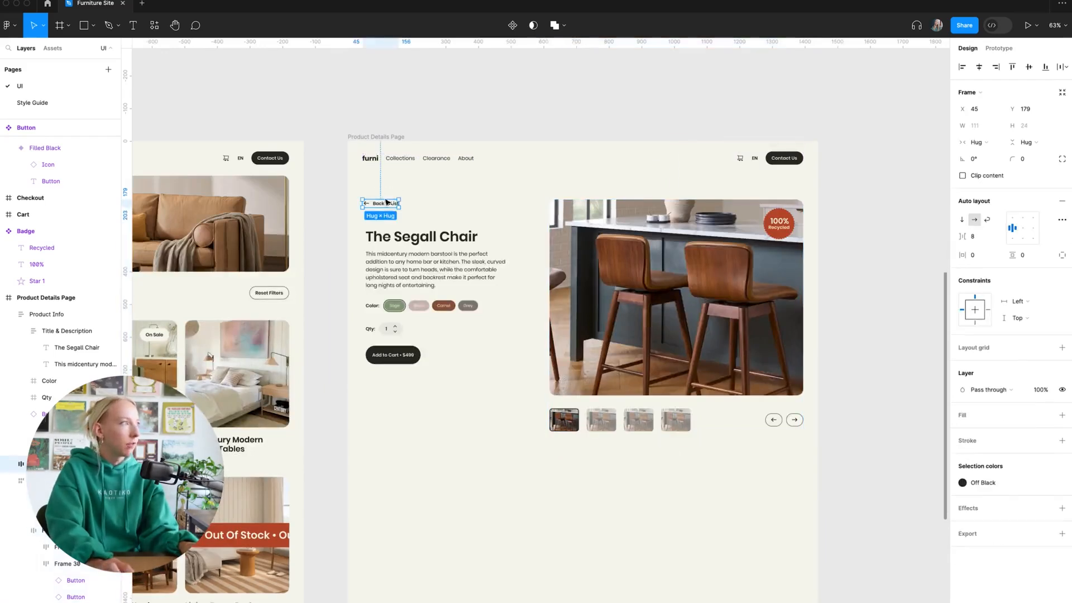
pyautogui.moveTo(359, 181); pyautogui.dragTo(472, 396)
pyautogui.keyDown('shift'); pyautogui.click(578, 246); pyautogui.keyUp('shift')
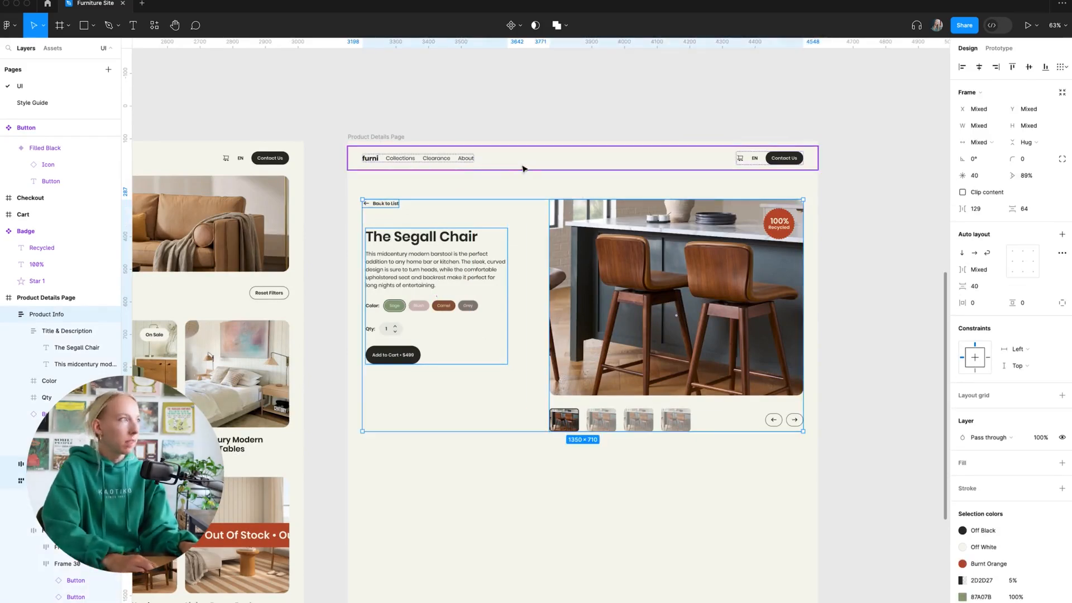
pyautogui.hotkey('shift', 'Up')
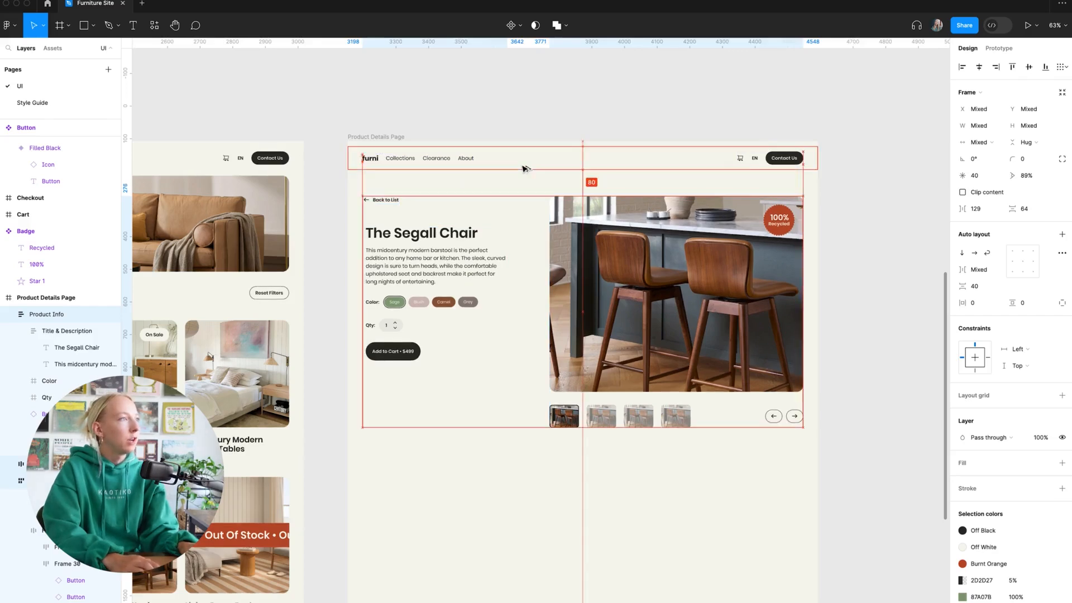
pyautogui.hotkey('shift', 'Up')
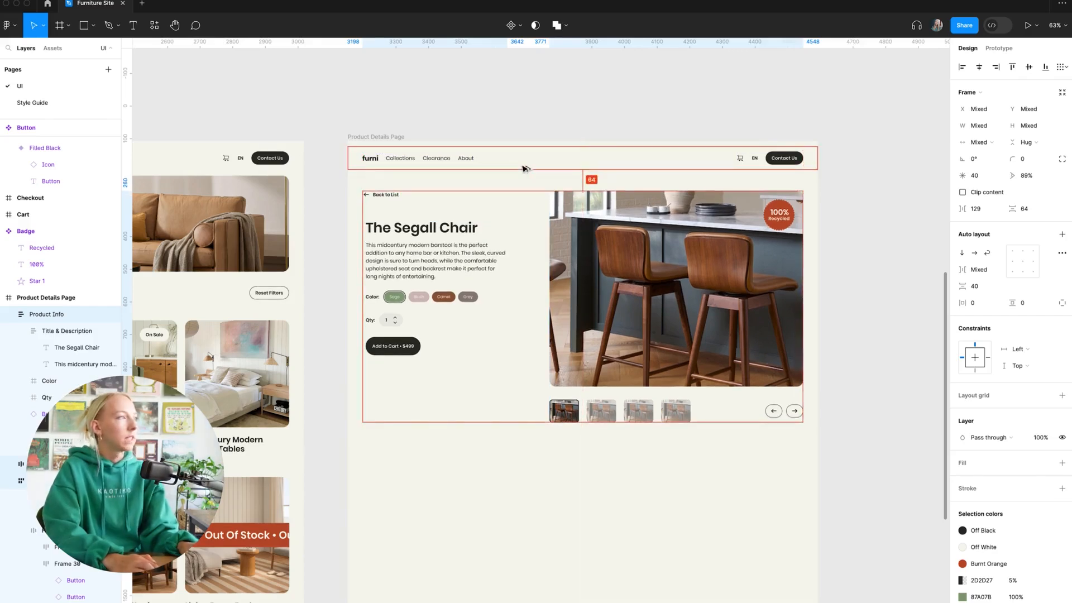
pyautogui.click(663, 501)
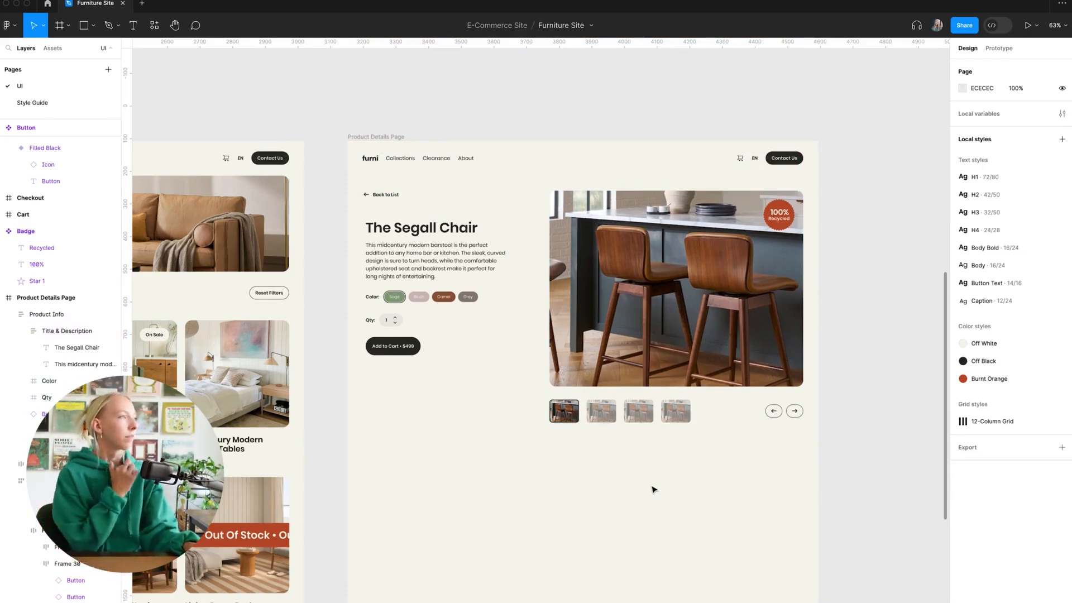
# Place a copy of The Segall Chair heading on the page below the product section and apply the H3 text style
pyautogui.scroll(-3, 552, 482)
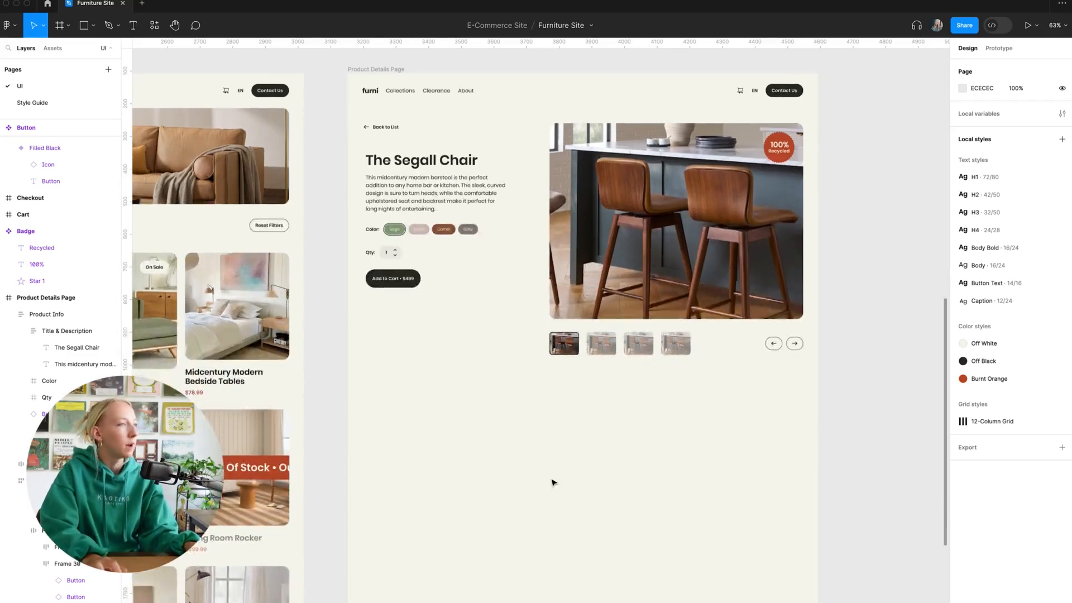
pyautogui.scroll(-2, 552, 482)
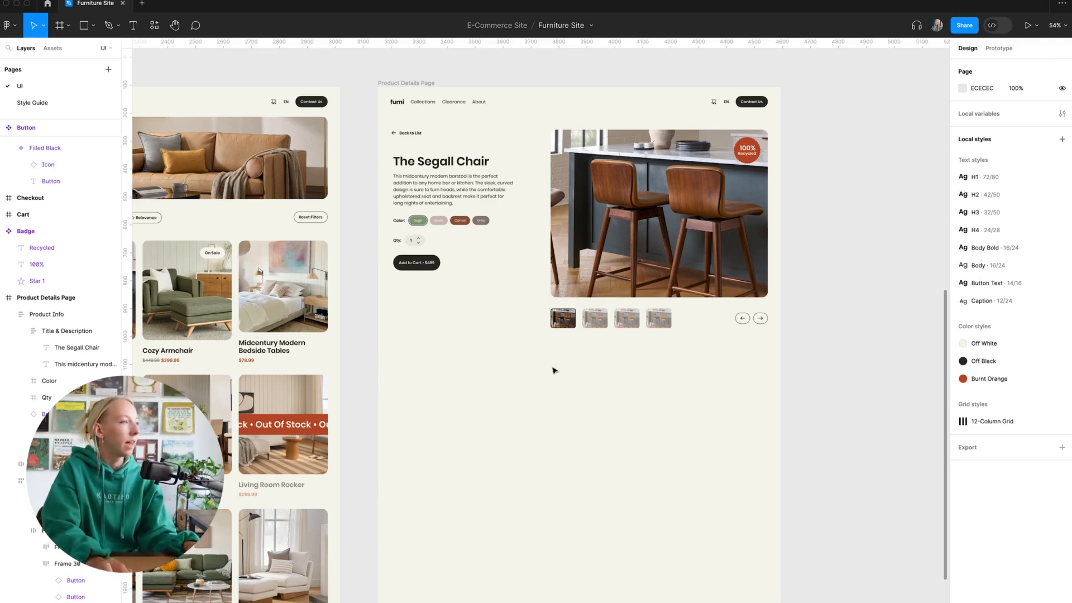
pyautogui.scroll(2, 554, 370)
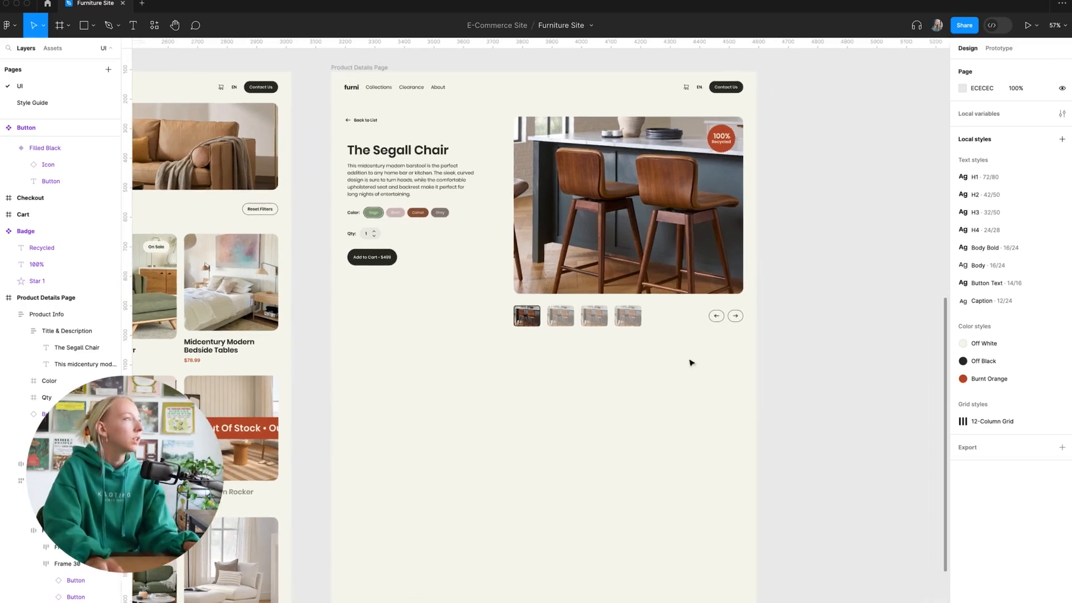
pyautogui.click(428, 156)
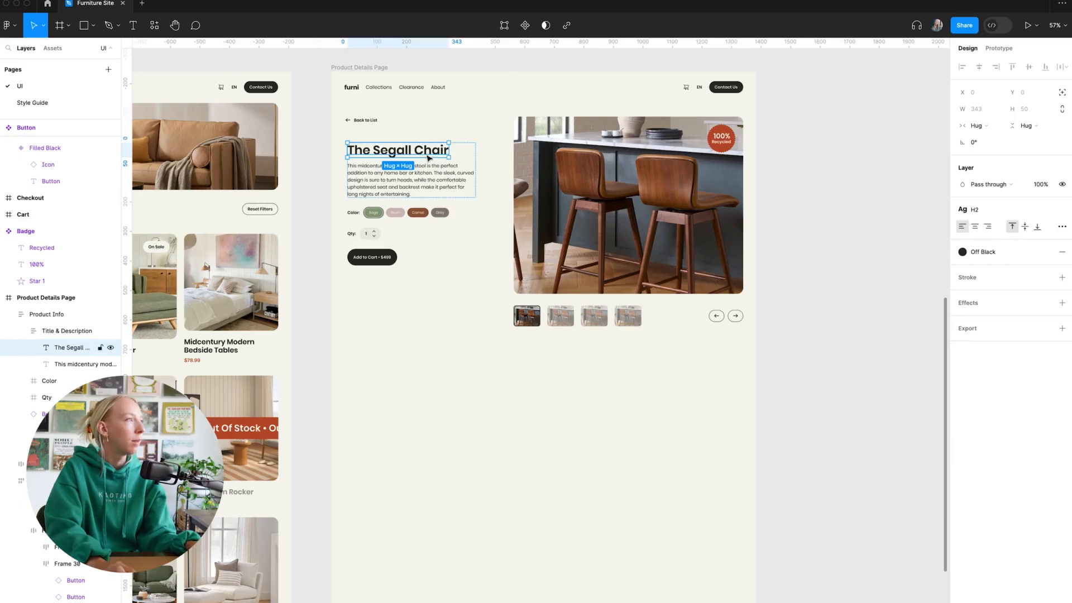
pyautogui.click(489, 446)
pyautogui.scroll(8, 452, 431)
pyautogui.press('super+v')
pyautogui.scroll(-5, 503, 385)
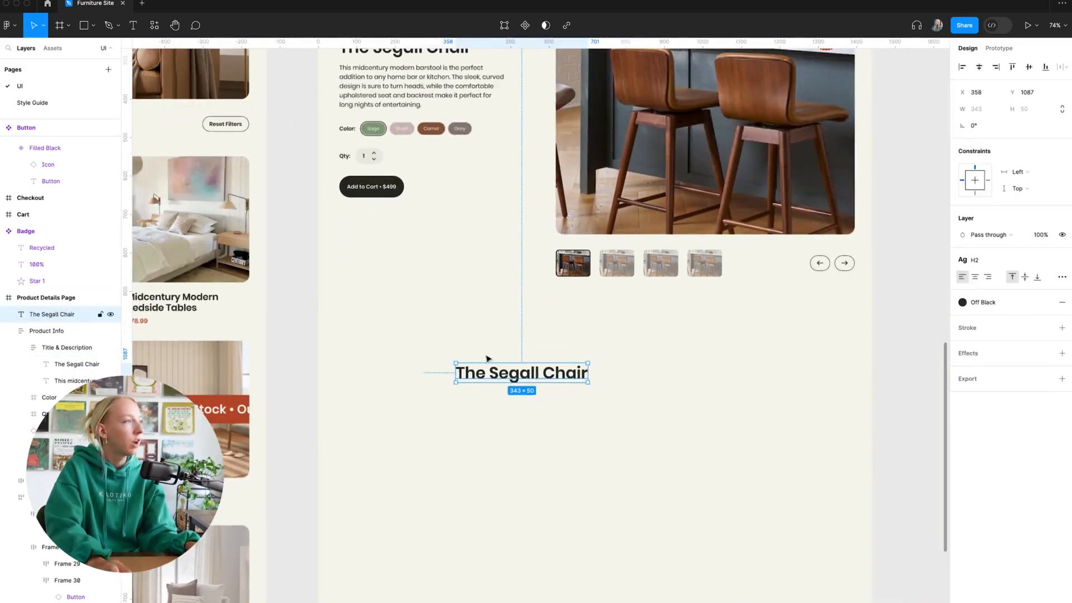
pyautogui.moveTo(487, 358); pyautogui.dragTo(381, 322)
pyautogui.click(971, 260)
pyautogui.click(959, 360)
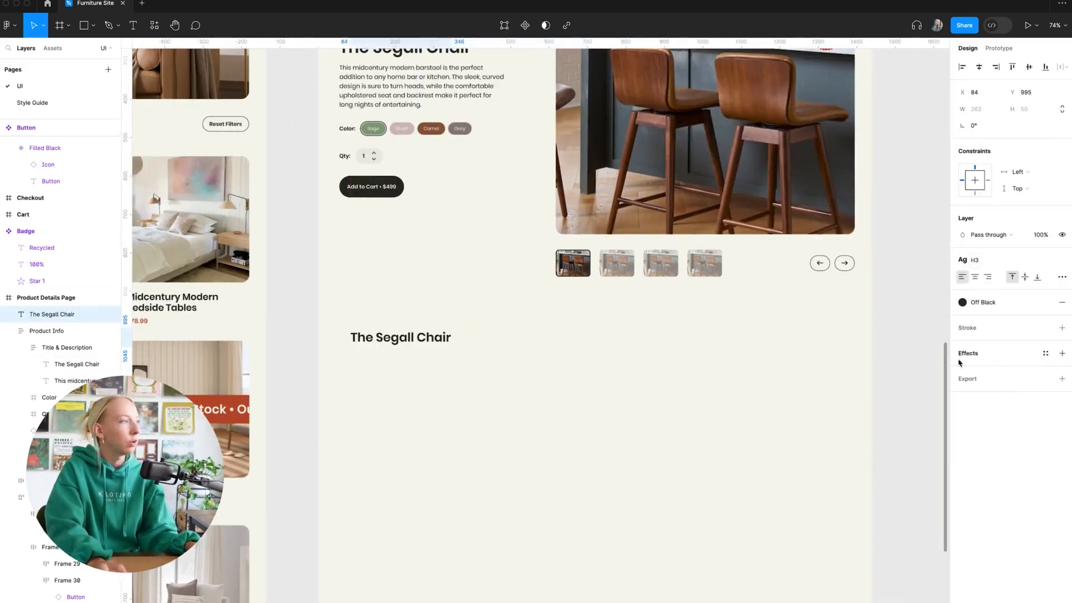
# Move the copied heading slightly lower, beneath the product info on the product details page
pyautogui.scroll(2, 541, 371)
pyautogui.scroll(-2, 541, 372)
pyautogui.moveTo(435, 388); pyautogui.dragTo(427, 400)
pyautogui.click(509, 415)
pyautogui.scroll(-5, 509, 416)
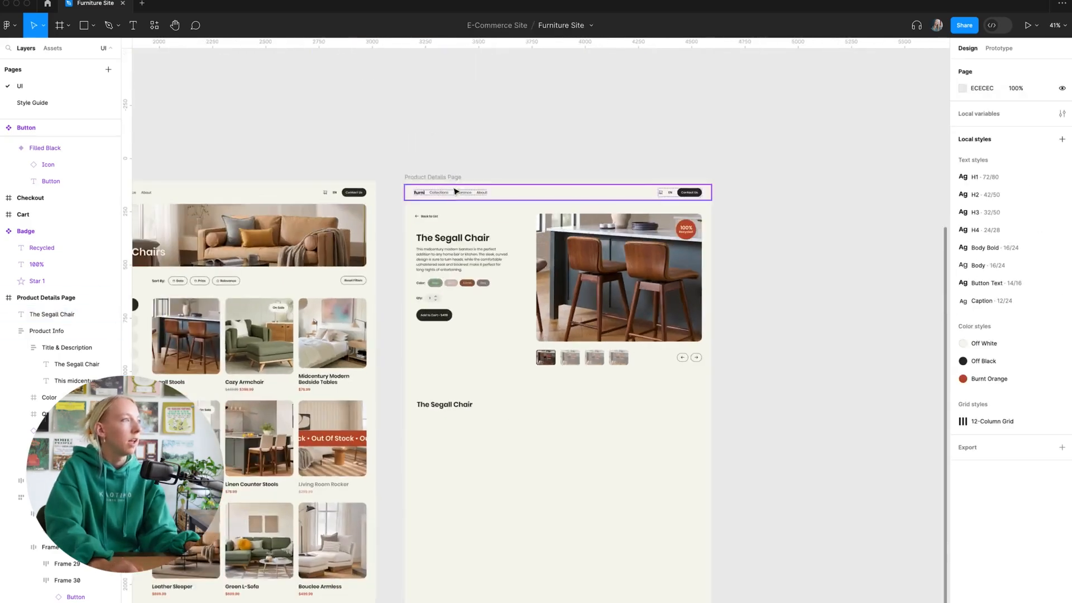
# Show the Product Details Page's 12-Column Grid and align the copied heading to the first column at X 45, Y 1024
pyautogui.click(440, 178)
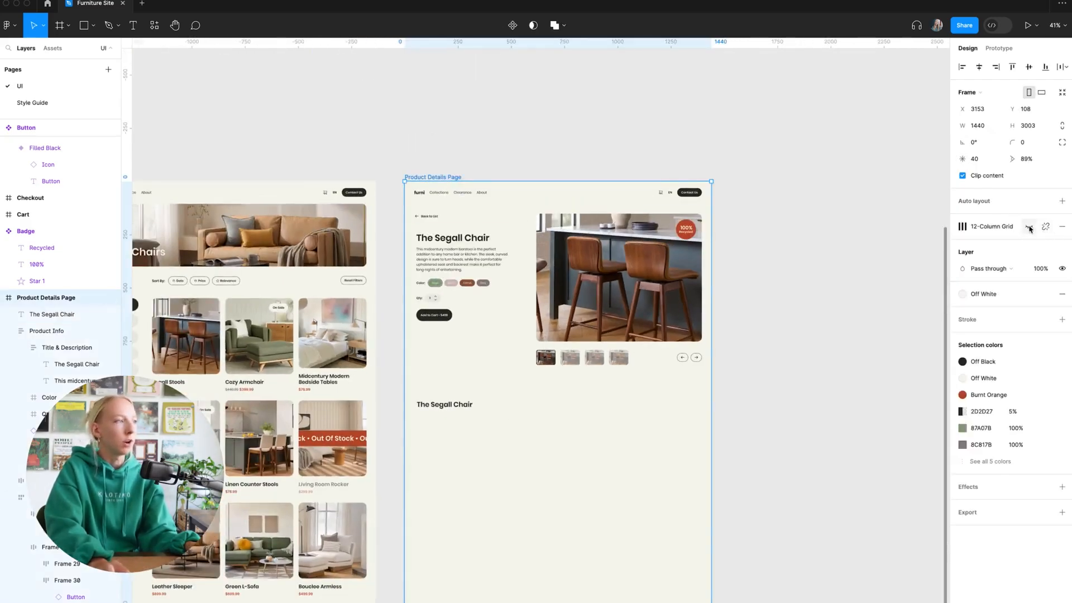
pyautogui.click(1028, 227)
pyautogui.scroll(5, 575, 419)
pyautogui.hscroll(-3, 325, 407)
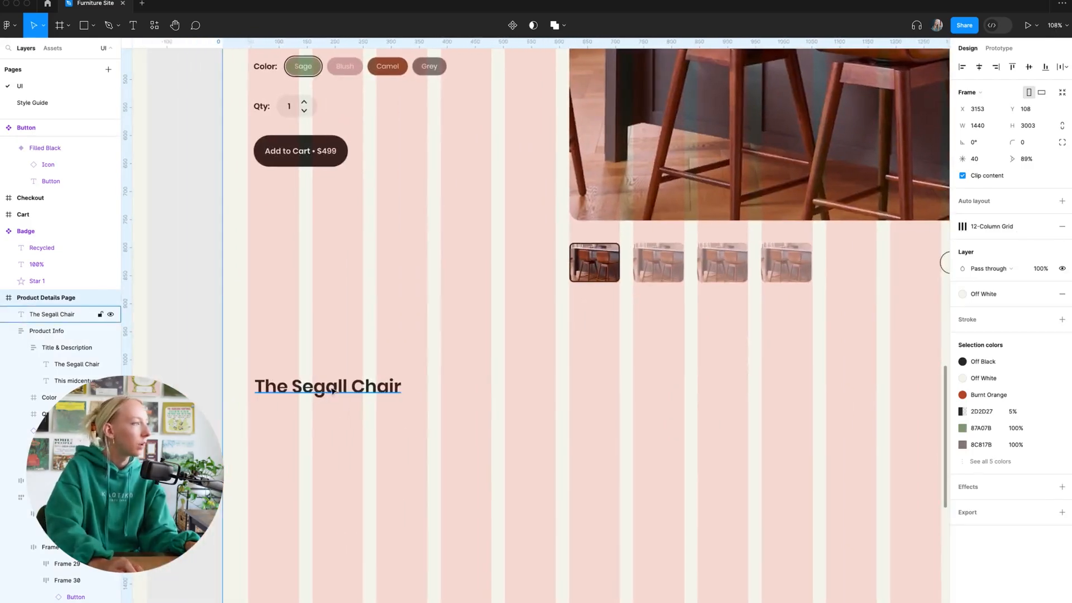
pyautogui.moveTo(324, 395); pyautogui.dragTo(316, 396)
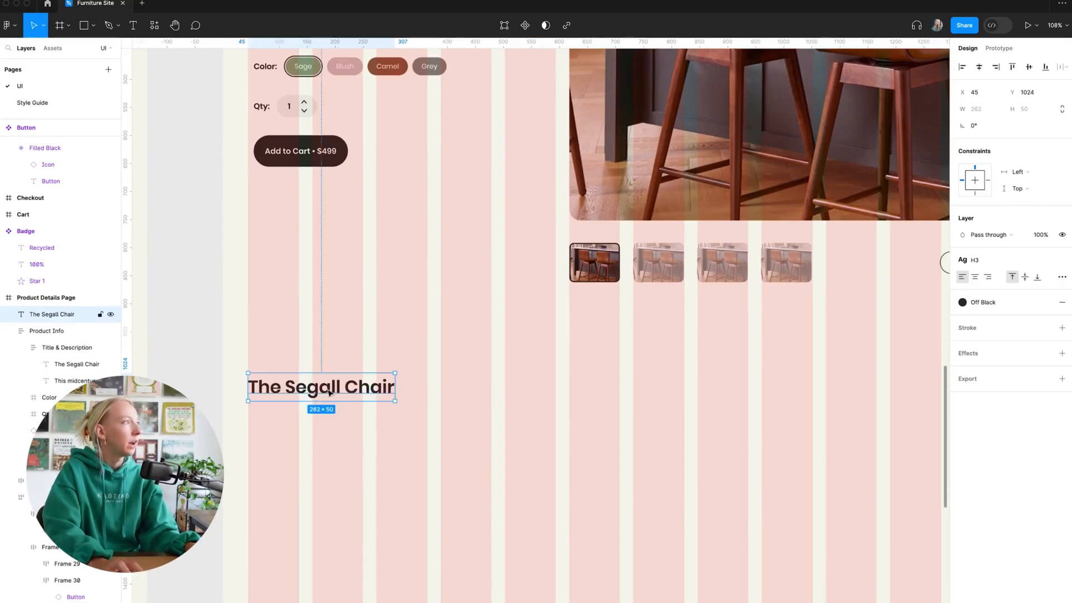
# Examine the product info section and its layout above the copied heading on the product details page
pyautogui.scroll(4, 420, 385)
pyautogui.click(419, 384)
pyautogui.click(273, 188)
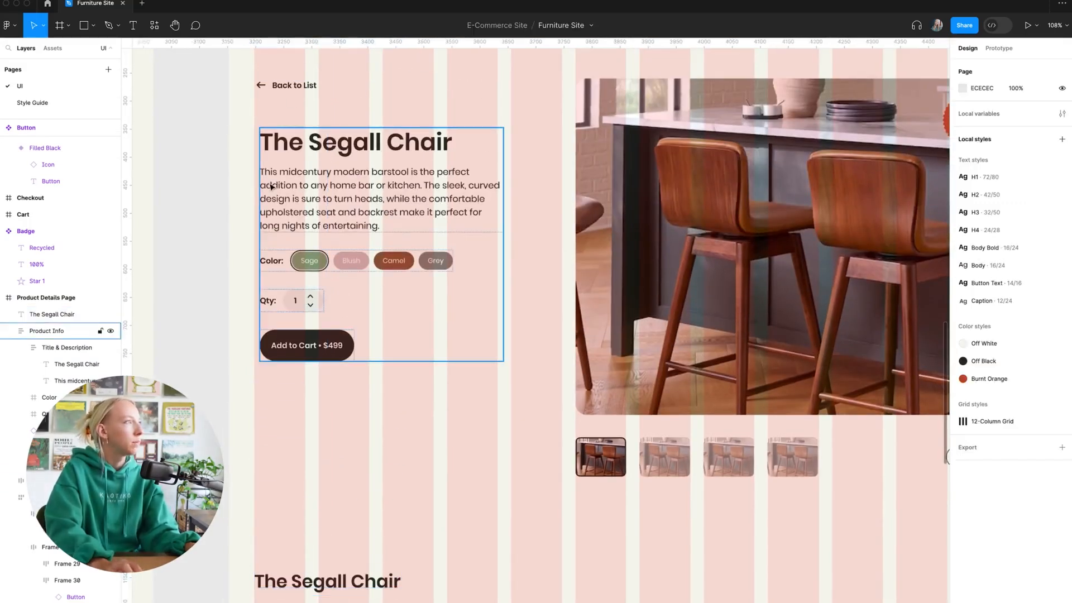
pyautogui.scroll(5, 338, 191)
pyautogui.scroll(-8, 342, 335)
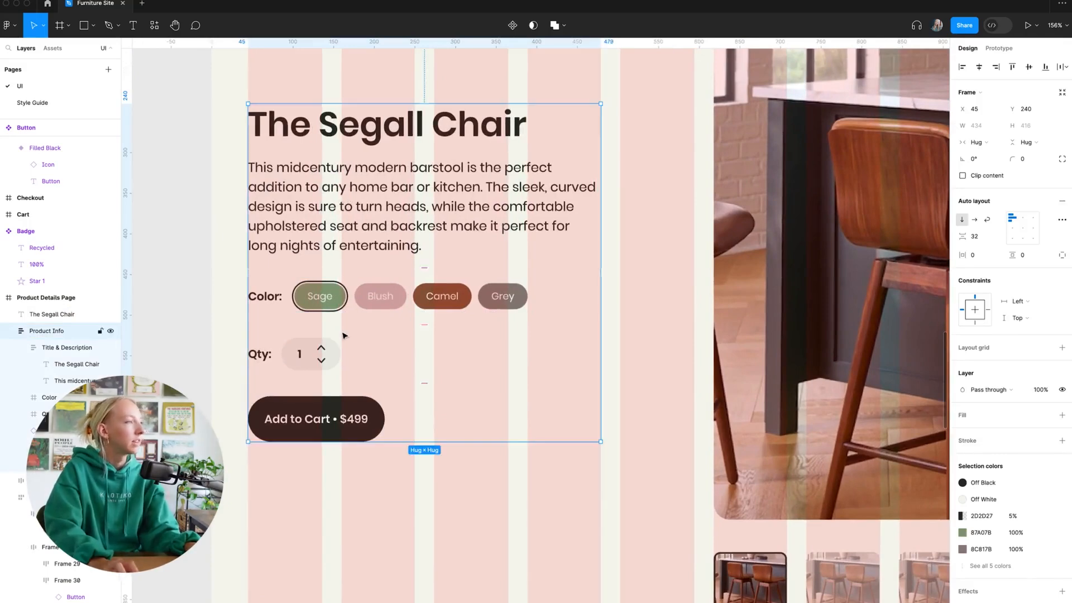
pyautogui.click(459, 474)
pyautogui.scroll(-3, 447, 502)
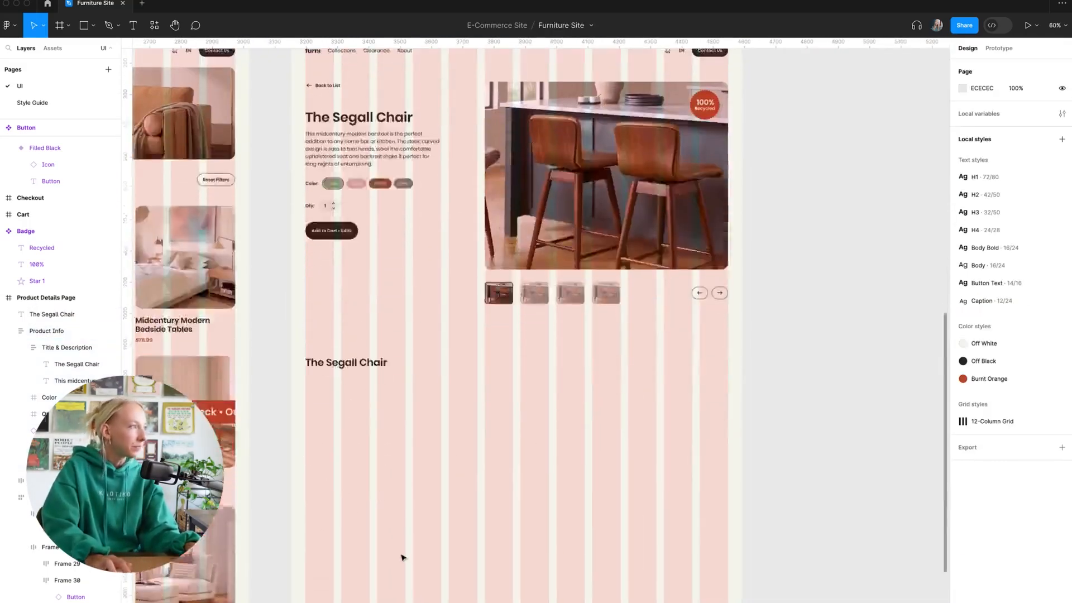
pyautogui.scroll(6, 342, 404)
# Apply the H4 text style to the copied heading below the product section and change its text to Details
pyautogui.click(389, 322)
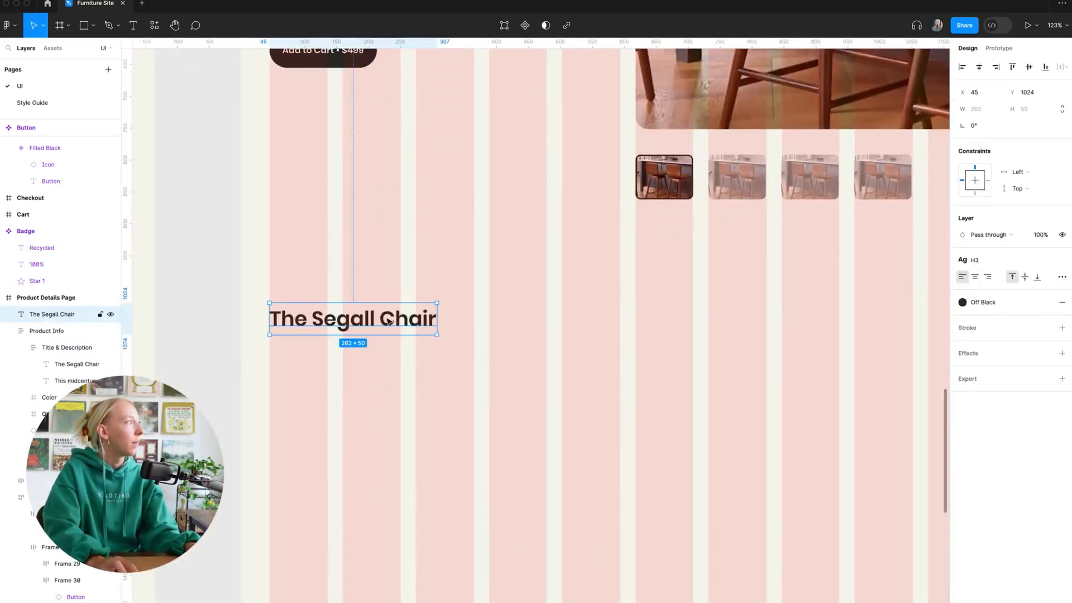
pyautogui.click(962, 258)
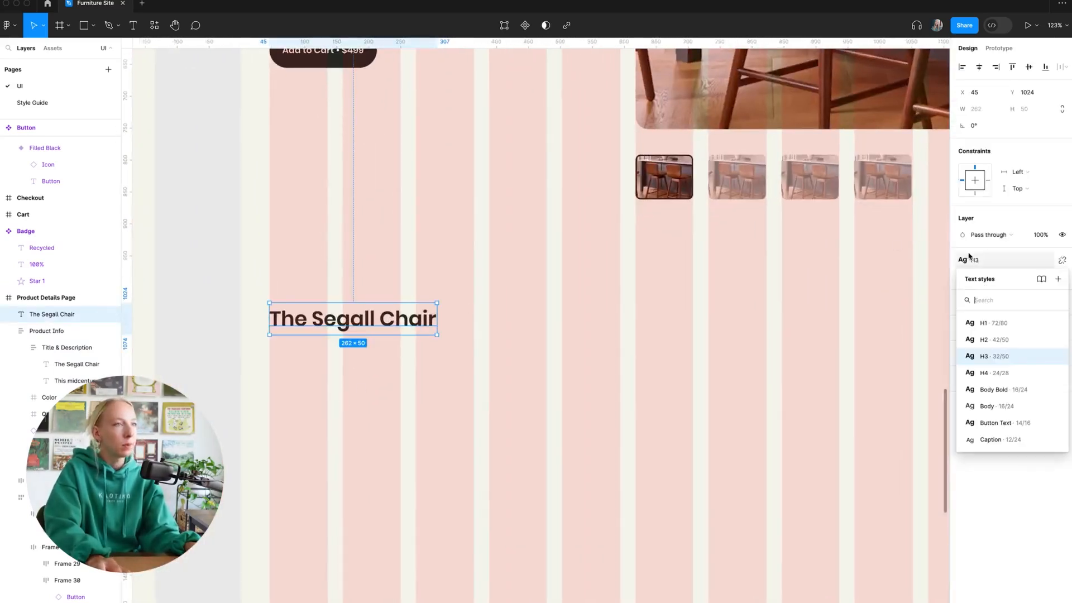
pyautogui.click(1013, 371)
pyautogui.scroll(1, 414, 314)
pyautogui.doubleClick(333, 351)
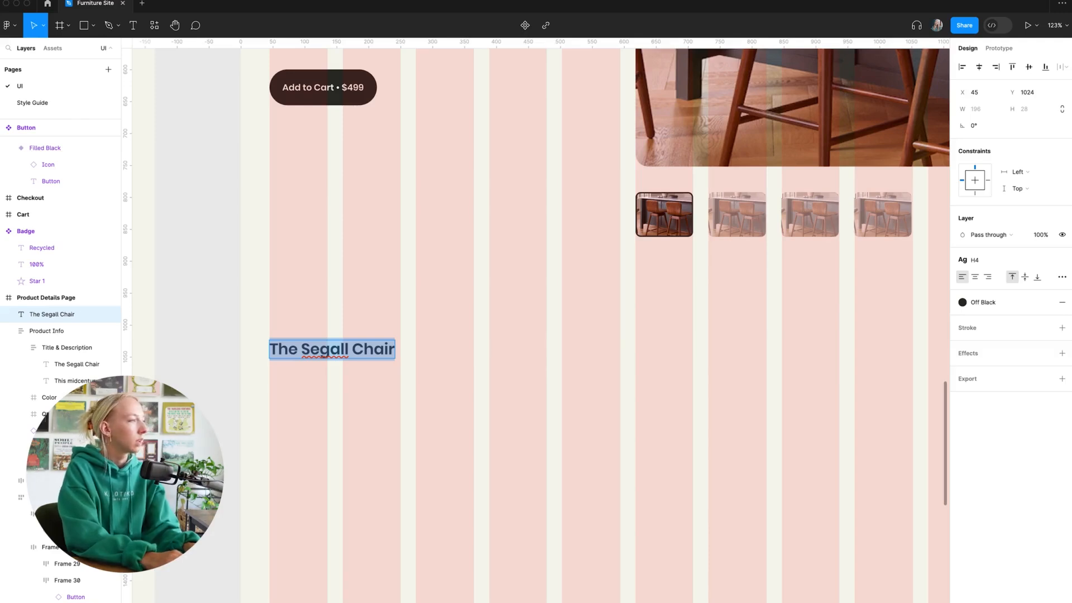
pyautogui.write('Details')
pyautogui.press('Escape')
pyautogui.press('Escape')
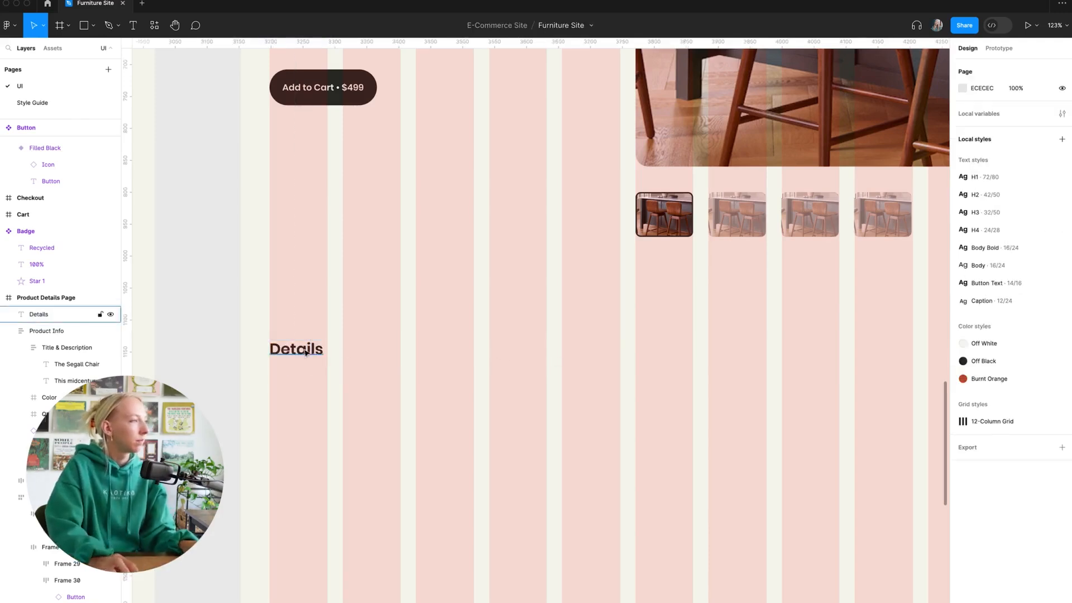
# Duplicate the Details heading beside the original on the same line and change the copy's text to Product Specs
pyautogui.moveTo(306, 351); pyautogui.dragTo(436, 350)
pyautogui.doubleClick(418, 349)
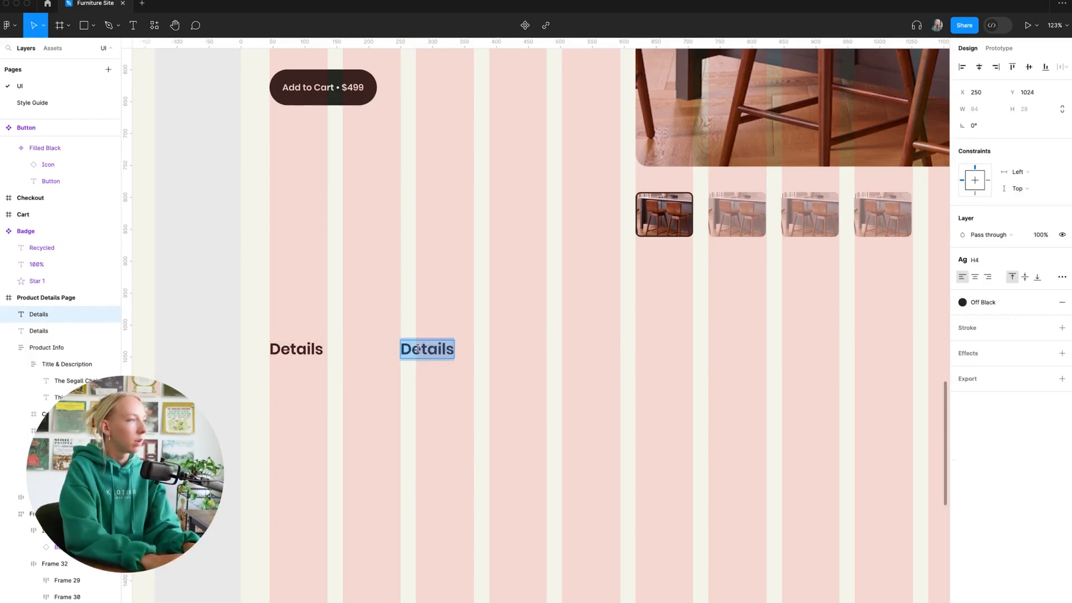
pyautogui.write('Product Sp')
pyautogui.write('ecs')
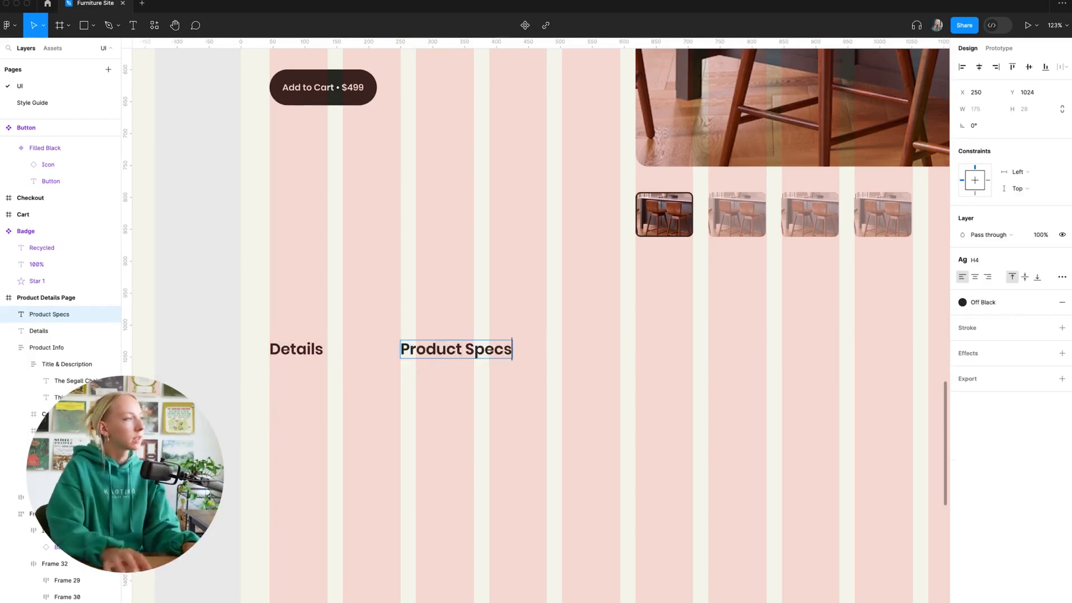
pyautogui.press('Escape')
pyautogui.click(480, 394)
# Duplicate headings further along the same row and change the copies' text to Reviews and Warranty Info
pyautogui.moveTo(459, 350); pyautogui.dragTo(630, 350)
pyautogui.press('Return')
pyautogui.write('Reviews')
pyautogui.click(600, 401)
pyautogui.press('Return')
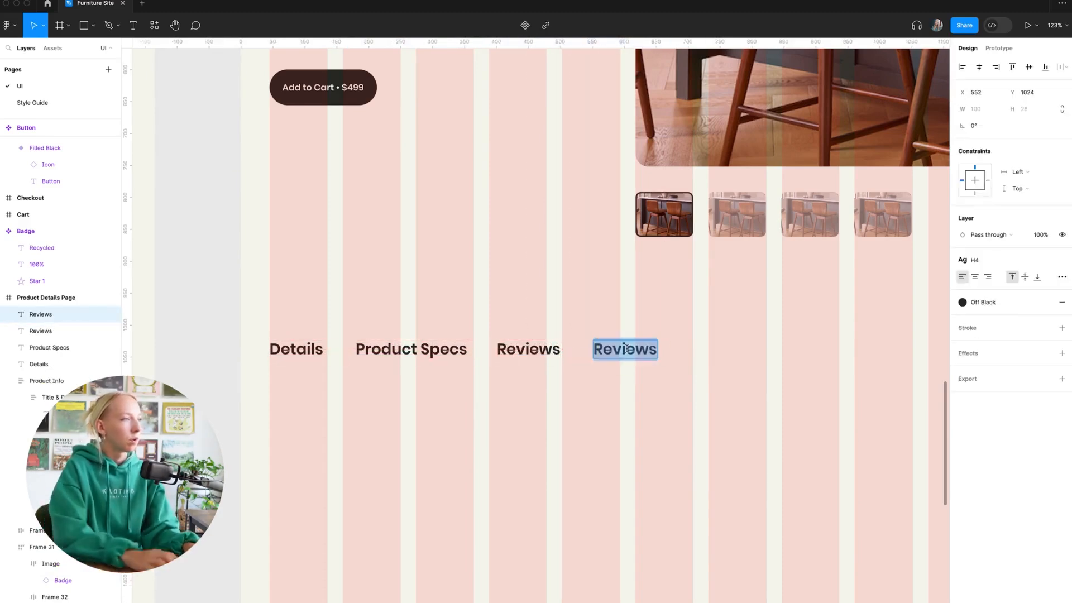
pyautogui.write('Warranty Info')
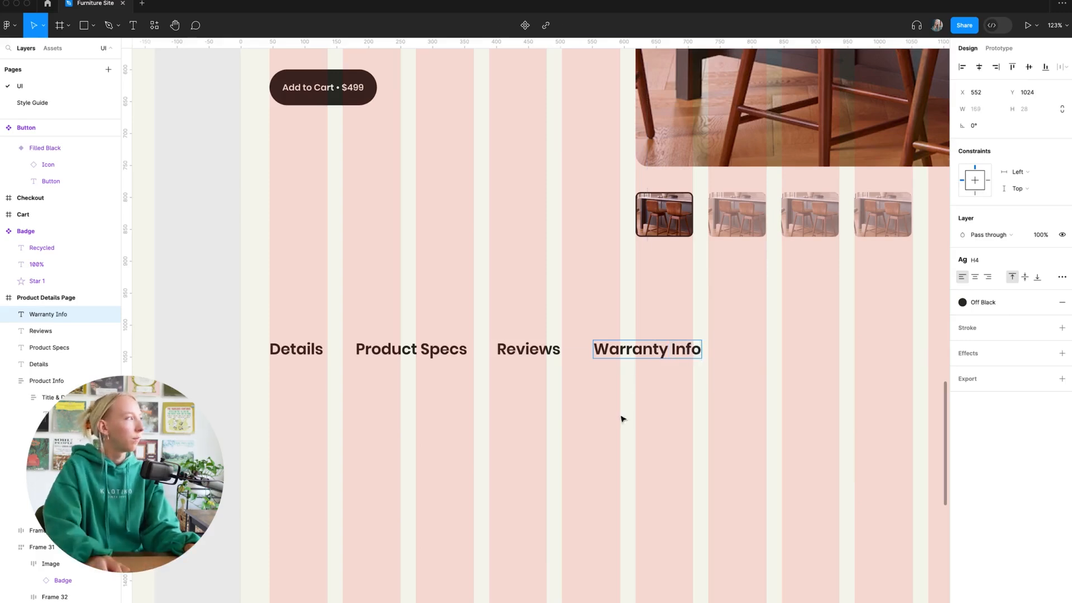
pyautogui.click(716, 419)
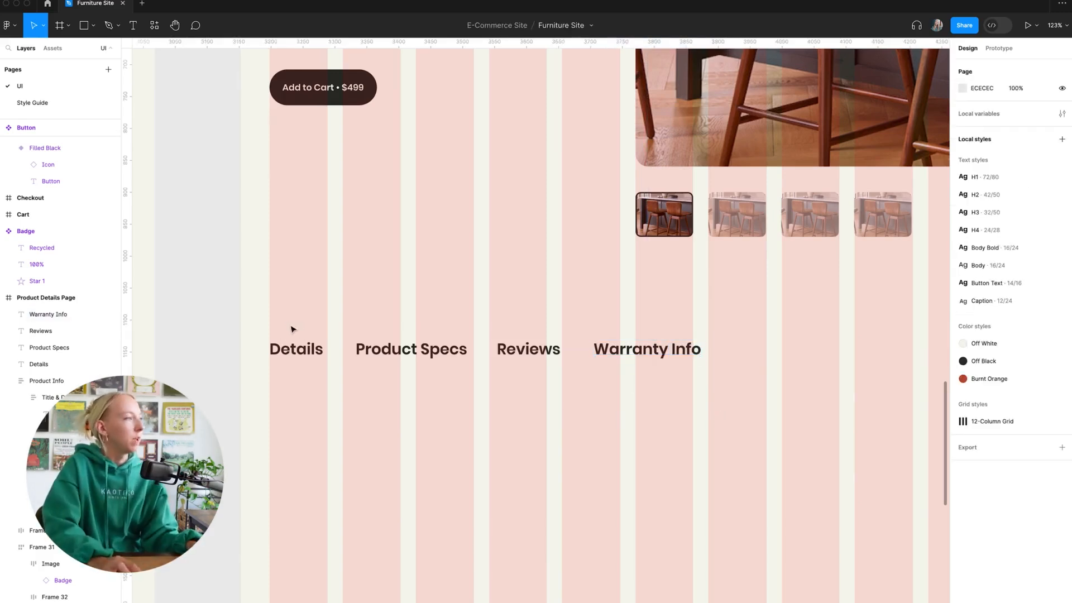
# Distribute the Details, Product Specs, Reviews and Warranty Info headings evenly in their row with a spacing of 64
pyautogui.moveTo(291, 330); pyautogui.dragTo(727, 427)
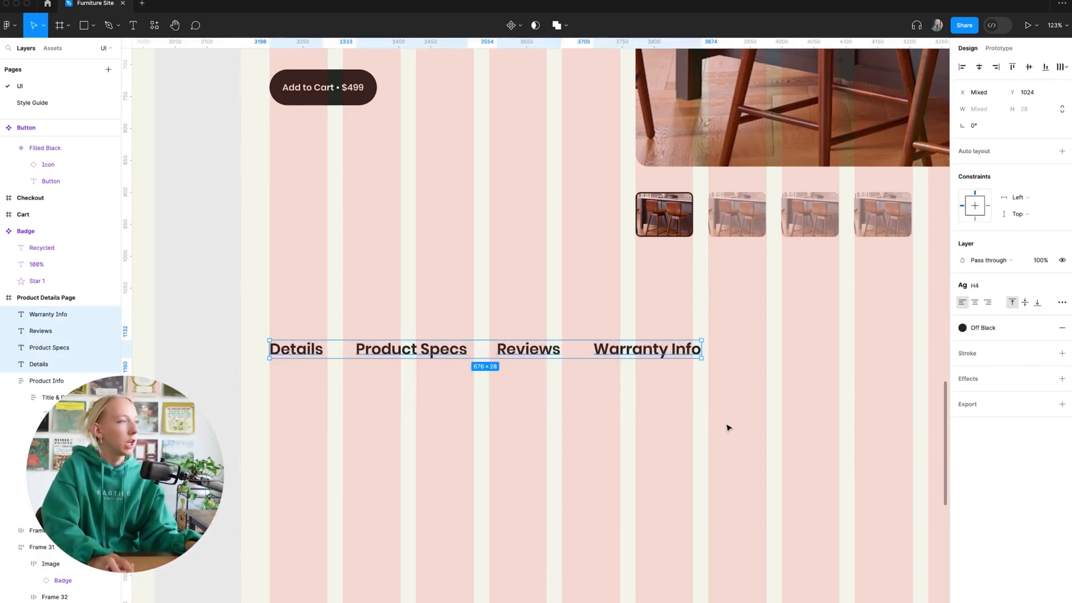
pyautogui.rightClick(627, 353)
pyautogui.click(614, 330)
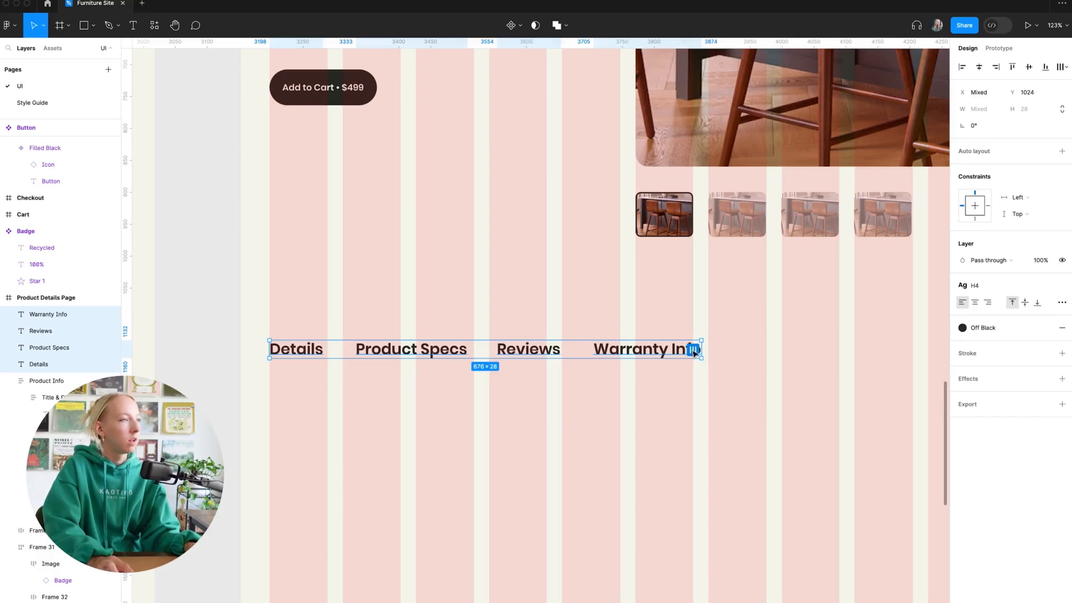
pyautogui.click(693, 350)
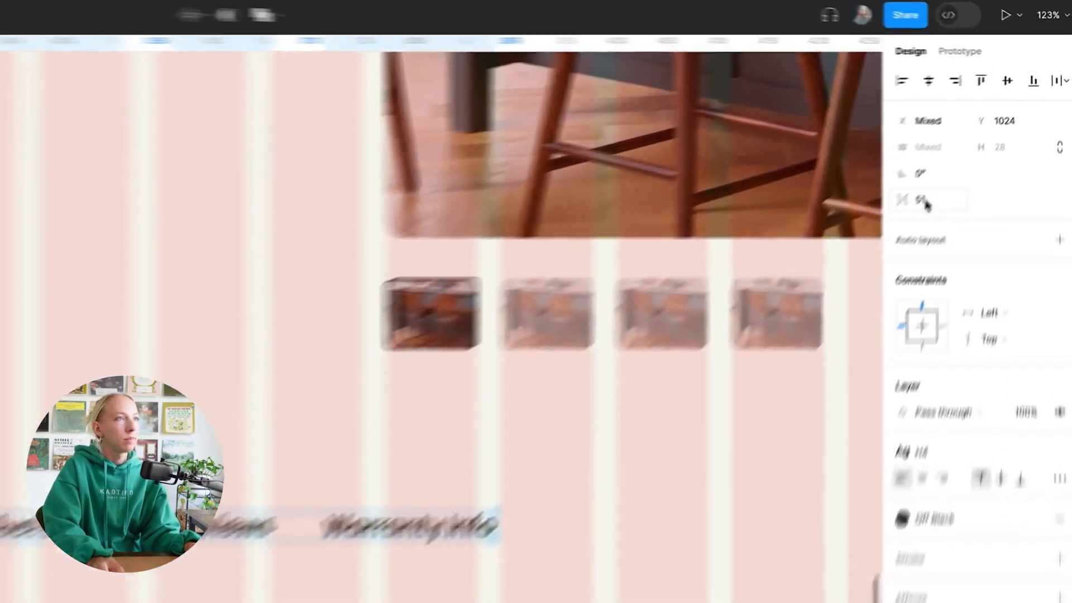
pyautogui.click(977, 143)
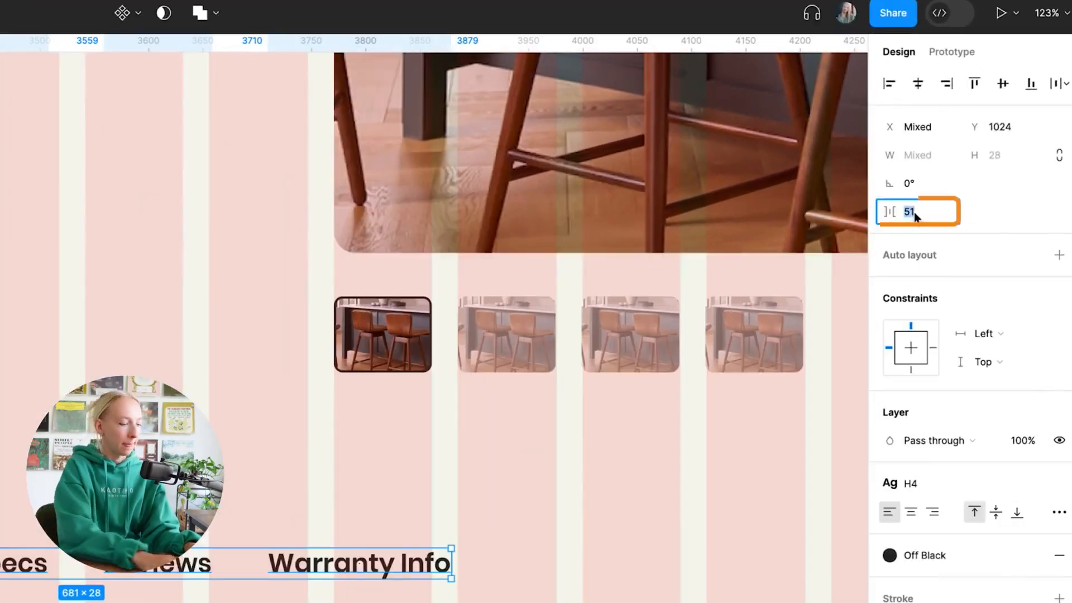
pyautogui.write('40')
pyautogui.press('Return')
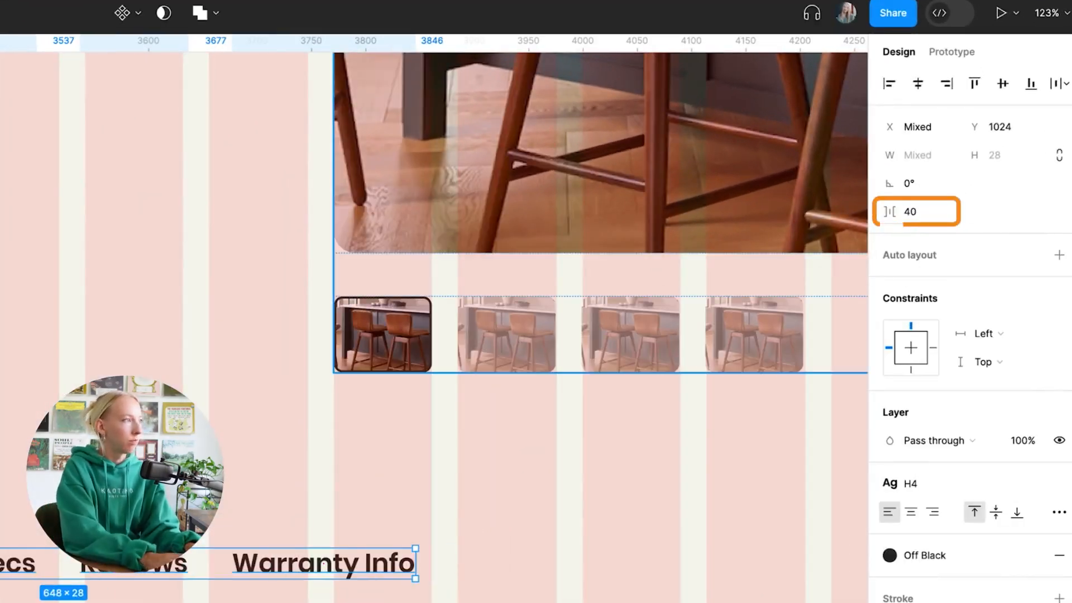
pyautogui.write('64')
pyautogui.press('Return')
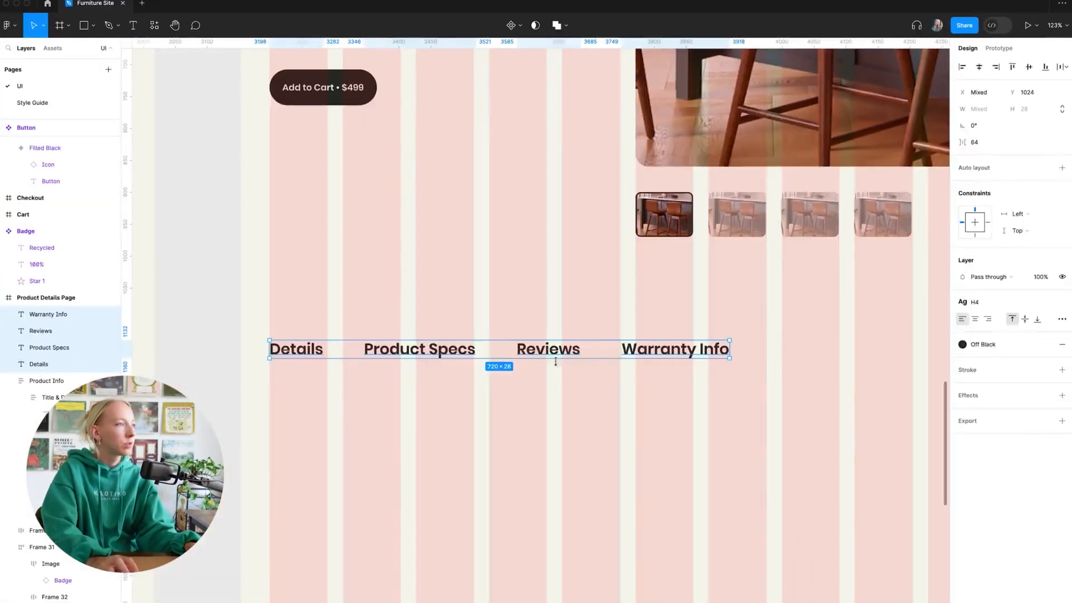
pyautogui.click(509, 430)
# Hide the 12-column layout grids over the page designs
pyautogui.scroll(-5, 508, 430)
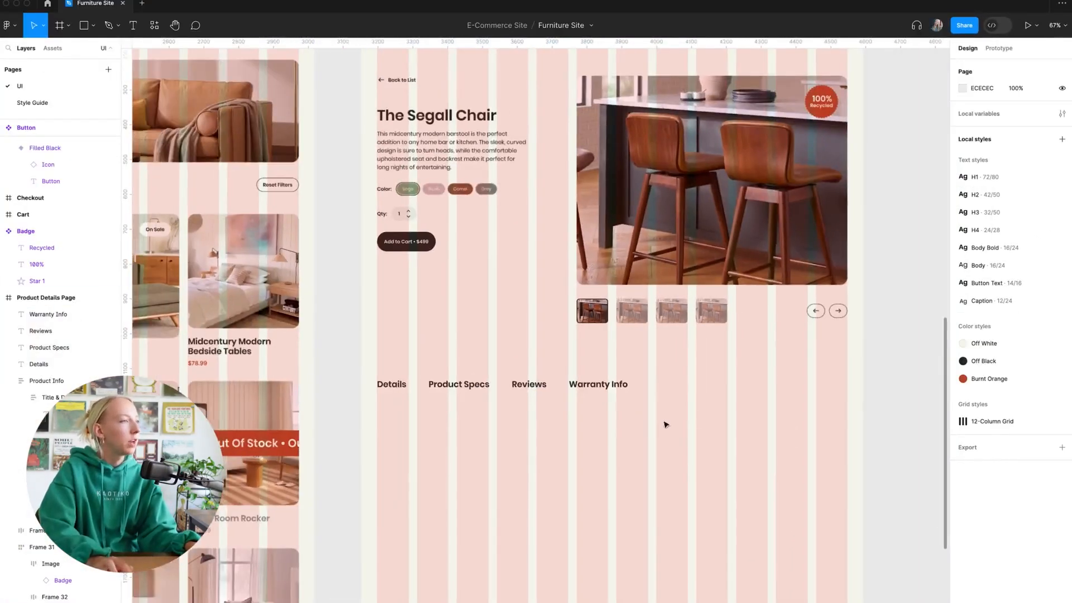
pyautogui.scroll(2, 719, 418)
pyautogui.hscroll(1, 721, 418)
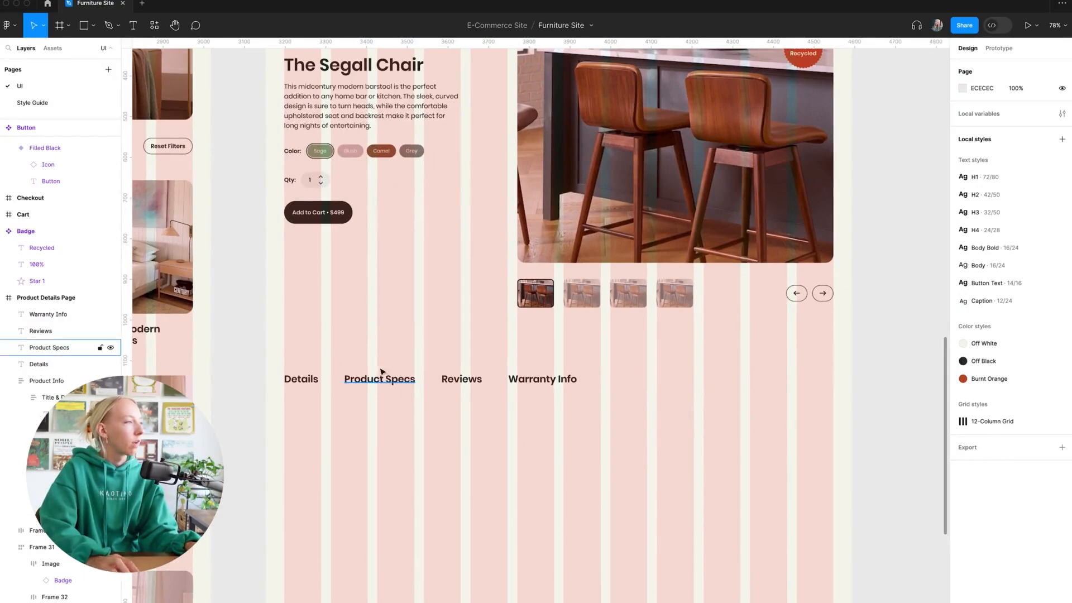
pyautogui.scroll(-3, 495, 386)
pyautogui.click(366, 60)
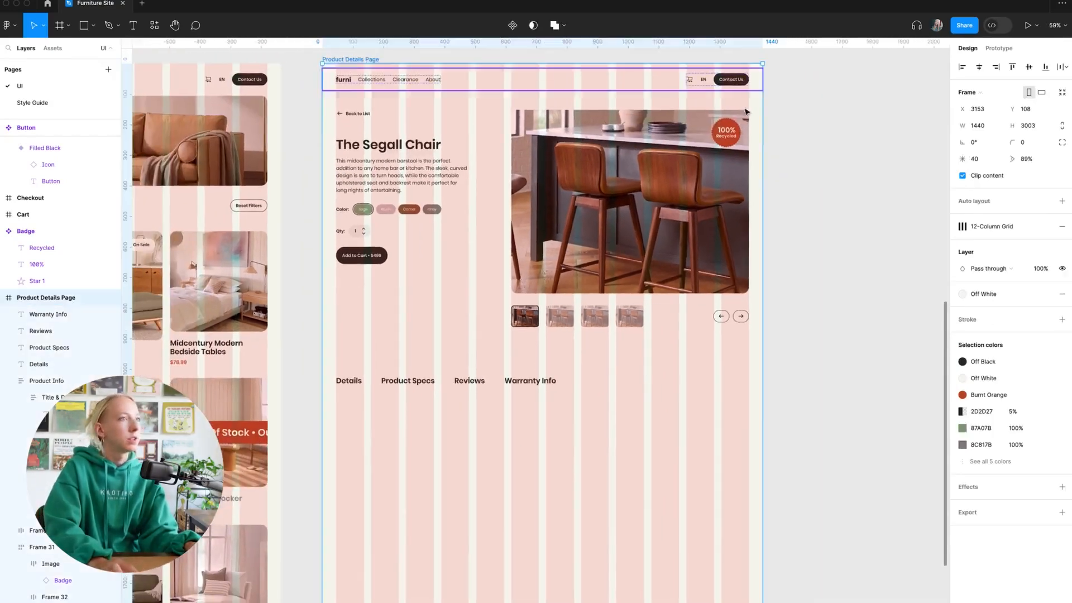
pyautogui.click(1030, 227)
pyautogui.click(562, 402)
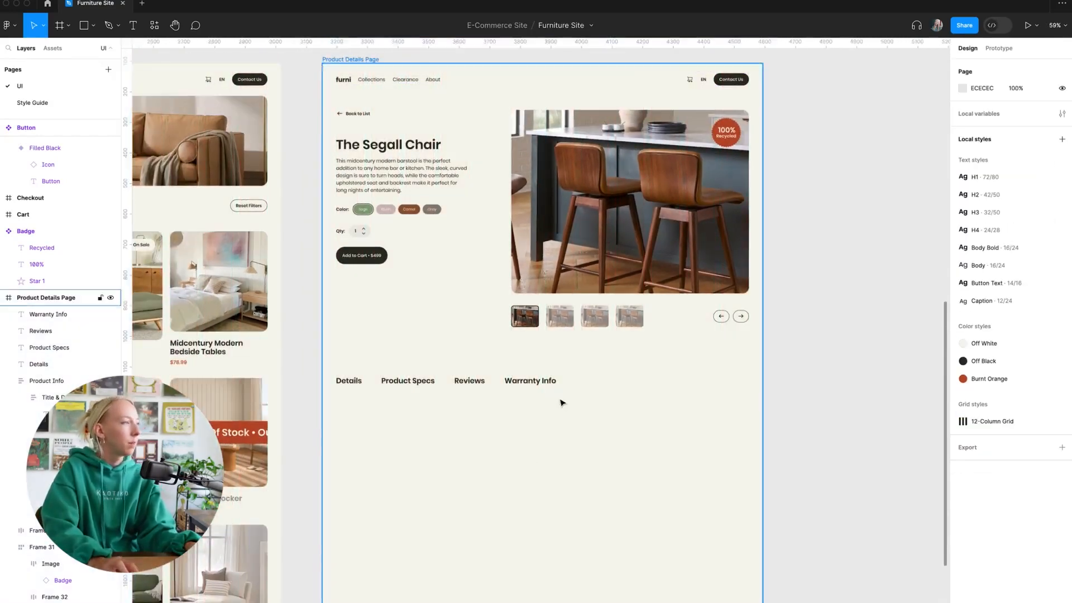
# Draw a horizontal line about 1217 px wide beneath the four headings, starting at X 45, Y 1084
pyautogui.scroll(2, 567, 403)
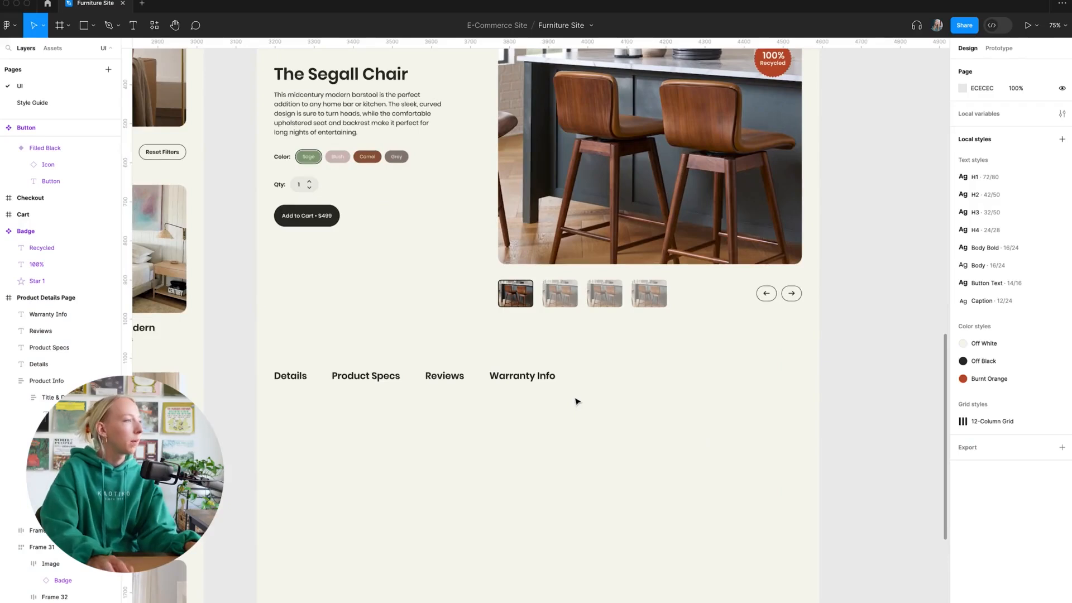
pyautogui.click(542, 378)
pyautogui.click(610, 399)
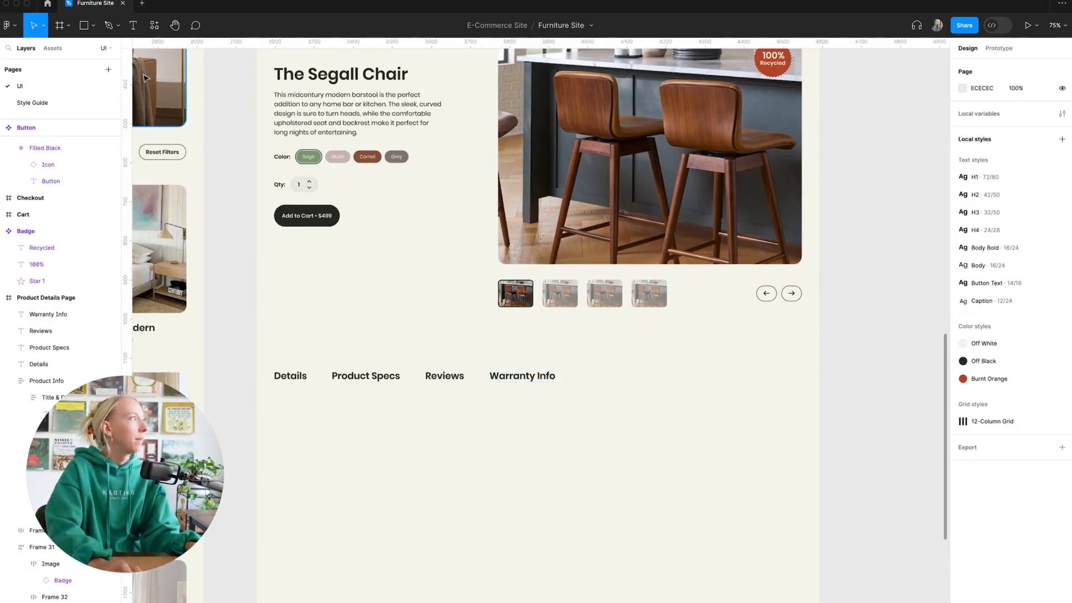
pyautogui.click(93, 25)
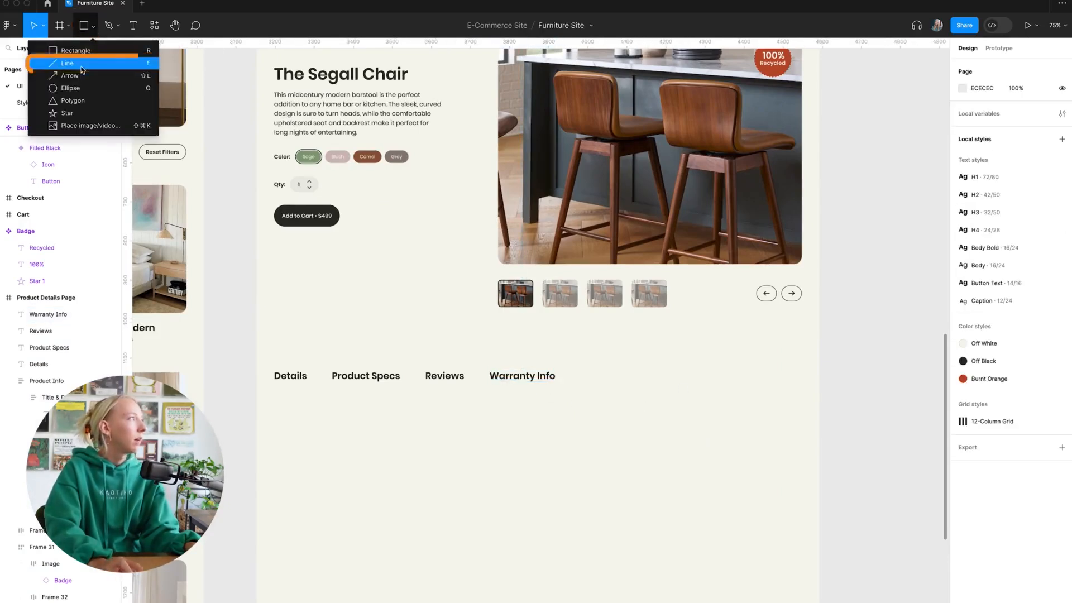
pyautogui.click(56, 60)
pyautogui.moveTo(274, 394); pyautogui.dragTo(751, 395)
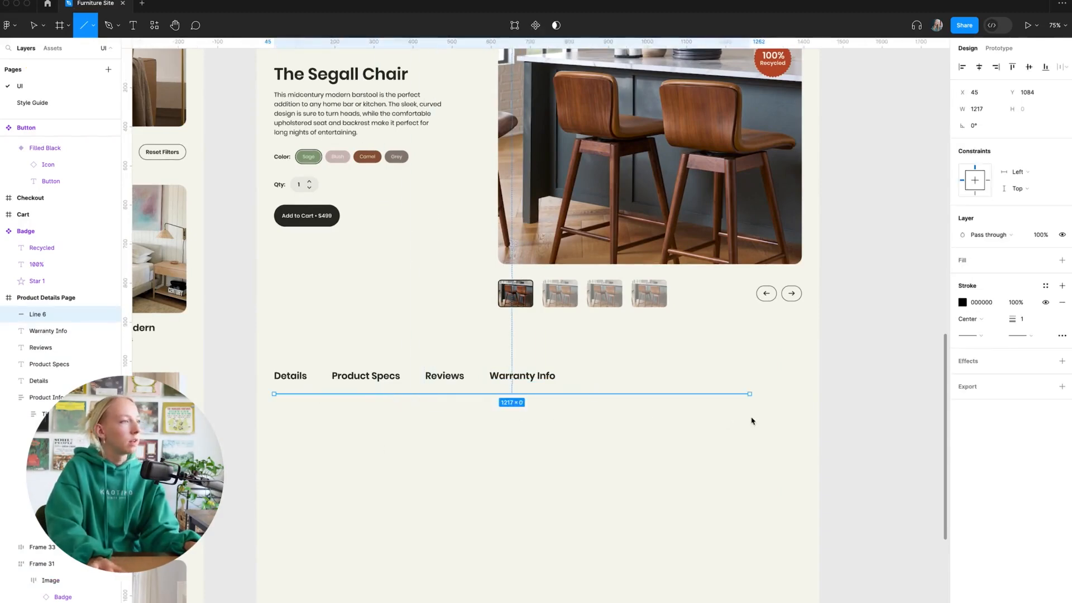
# Extend the line to 1350 px wide, in line with the gallery image's outer edge, and check its distance from the Details heading
pyautogui.scroll(2, 627, 438)
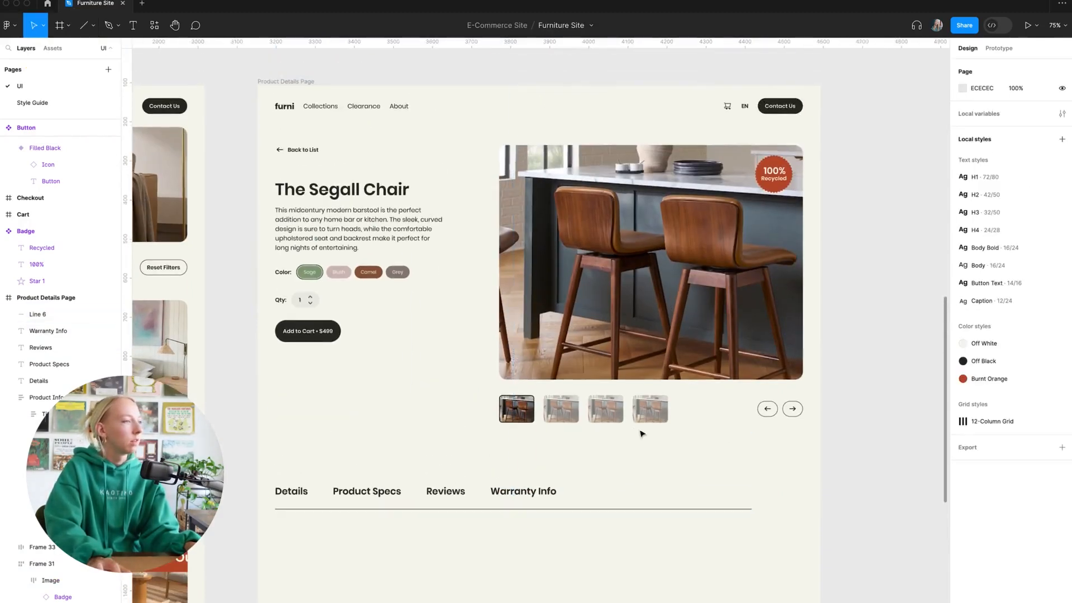
pyautogui.click(319, 509)
pyautogui.moveTo(321, 509); pyautogui.dragTo(320, 508)
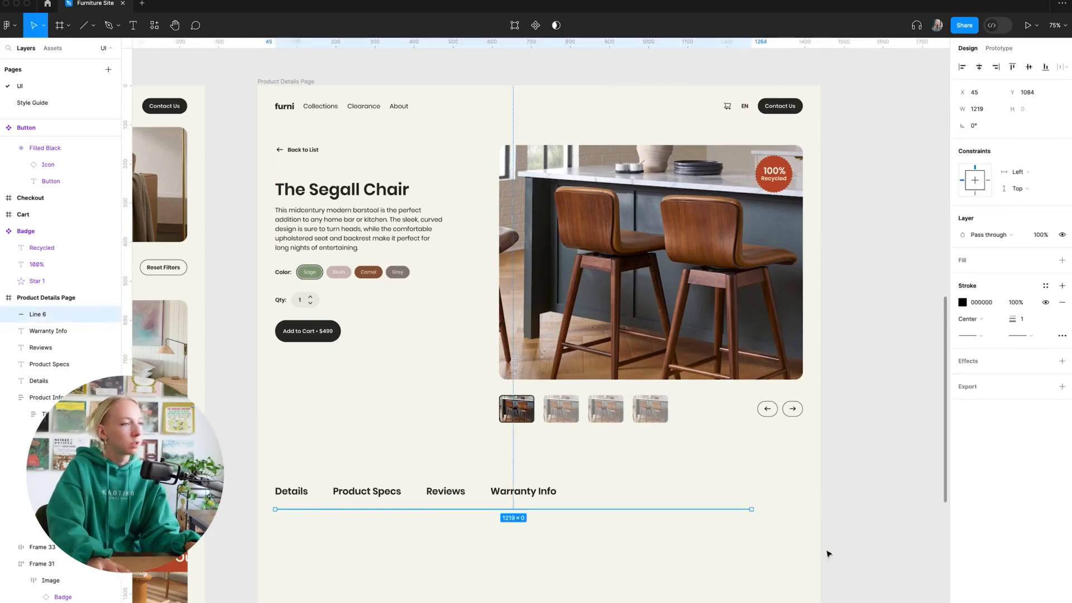
pyautogui.moveTo(752, 509); pyautogui.dragTo(803, 508)
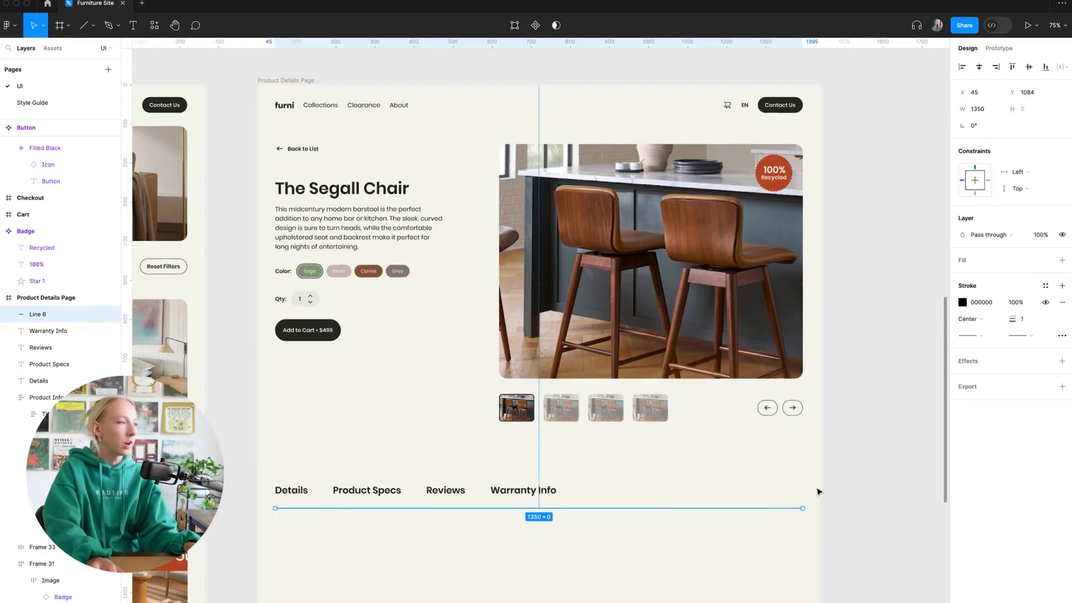
pyautogui.scroll(-5, 819, 491)
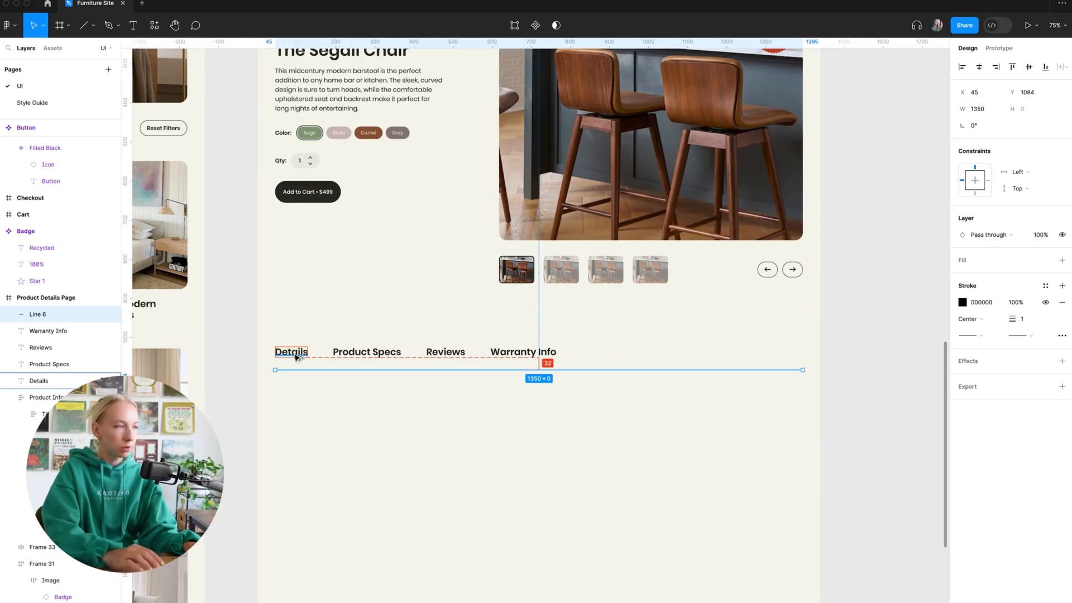
pyautogui.click(342, 435)
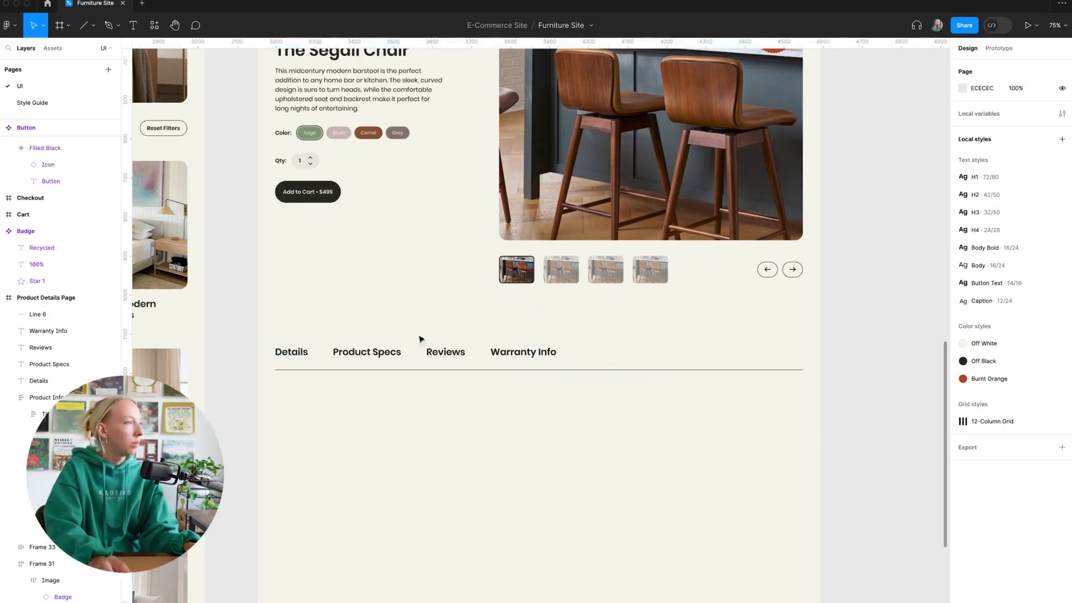
# Apply the Off Black color style to the line's stroke and place a copy of the line lower at Y 1337
pyautogui.scroll(2, 394, 397)
pyautogui.moveTo(455, 368); pyautogui.dragTo(456, 486)
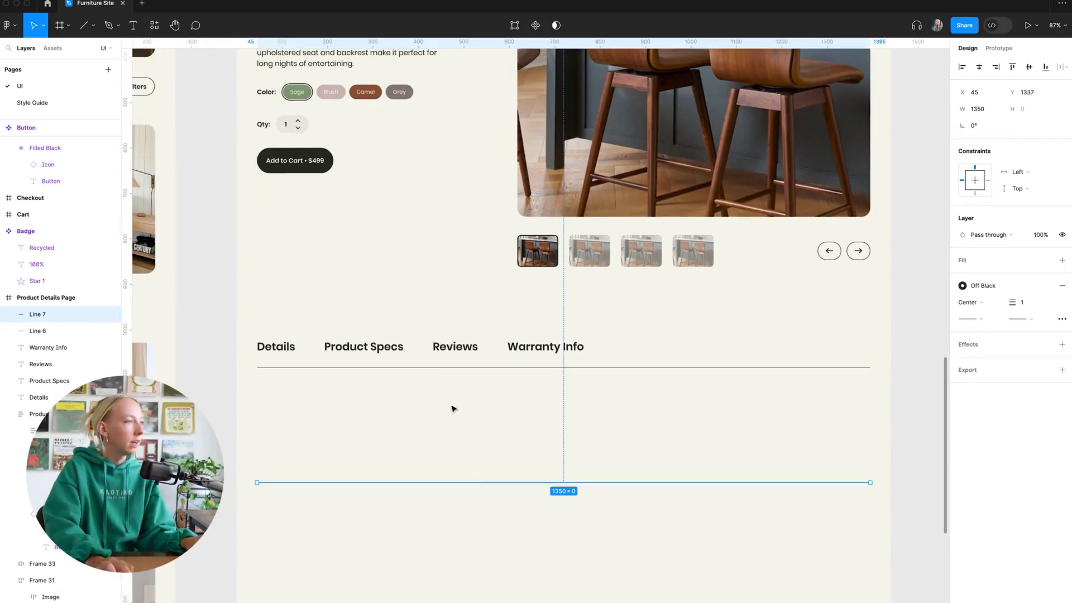
pyautogui.click(446, 536)
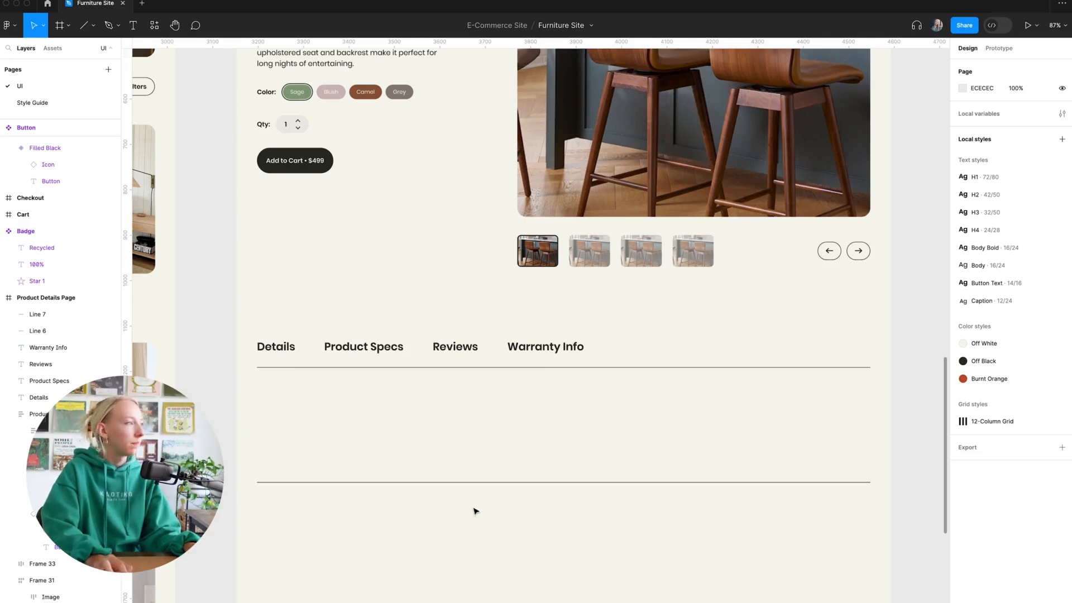
# Wrap the Details, Product Specs, Reviews and Warranty Info headings in one frame and rename it Labels
pyautogui.moveTo(472, 507); pyautogui.dragTo(466, 369)
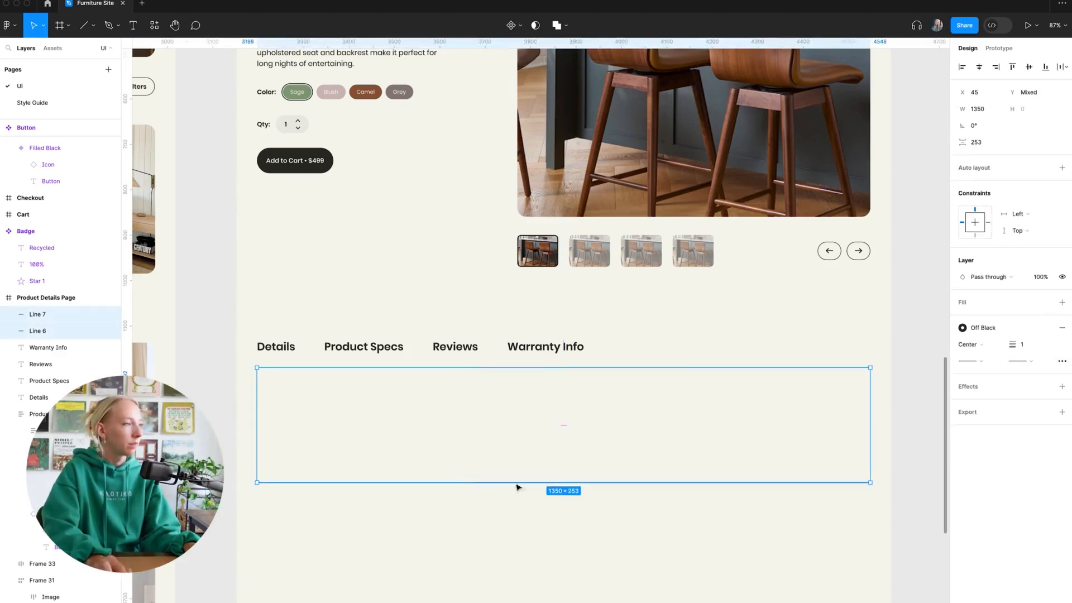
pyautogui.click(268, 326)
pyautogui.moveTo(663, 319); pyautogui.dragTo(255, 366)
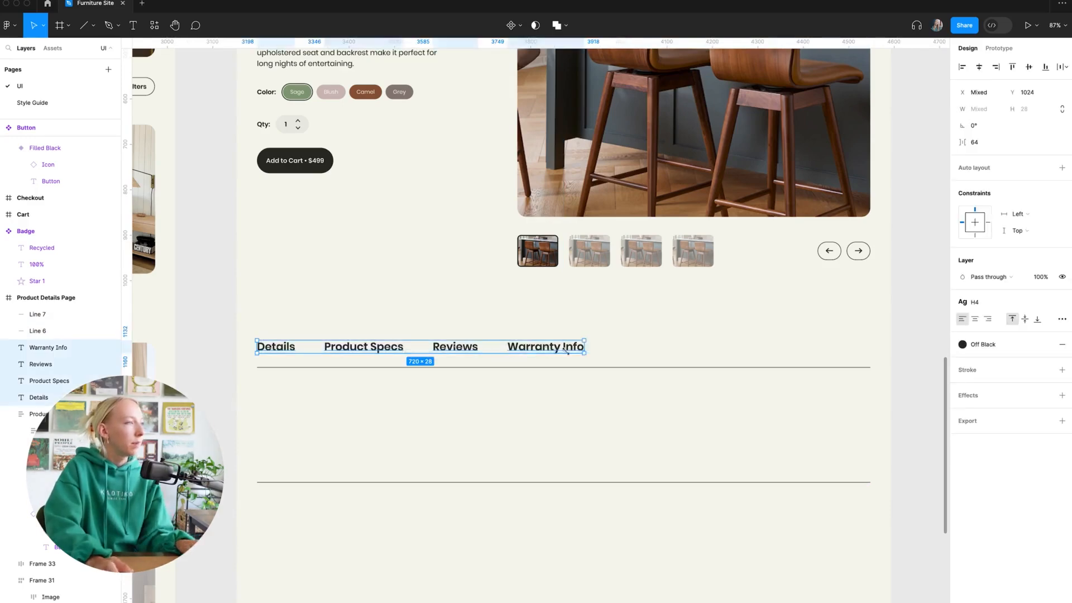
pyautogui.rightClick(540, 342)
pyautogui.click(586, 494)
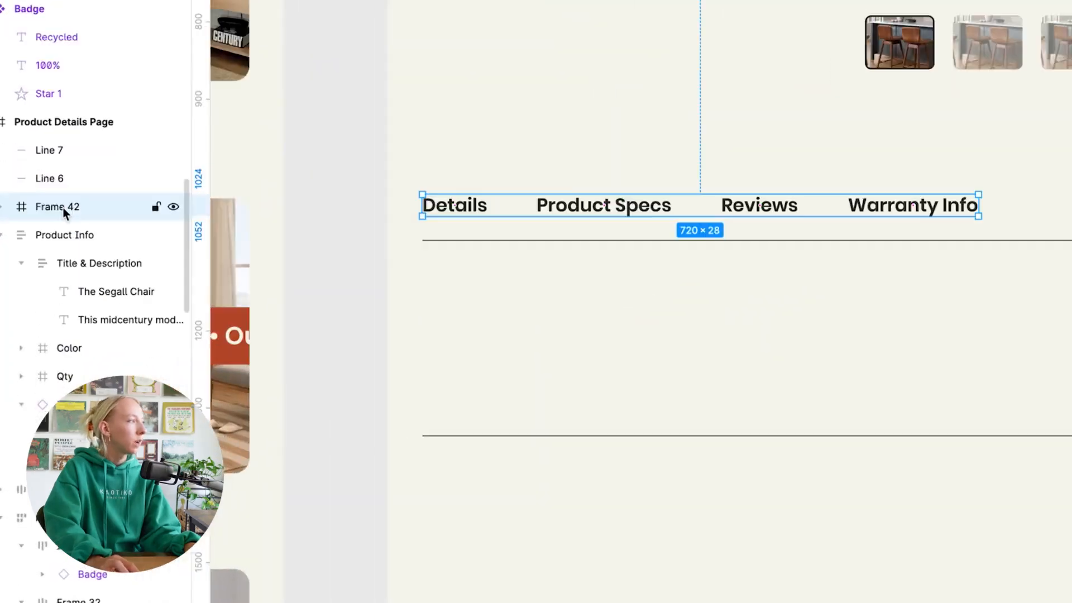
pyautogui.doubleClick(46, 348)
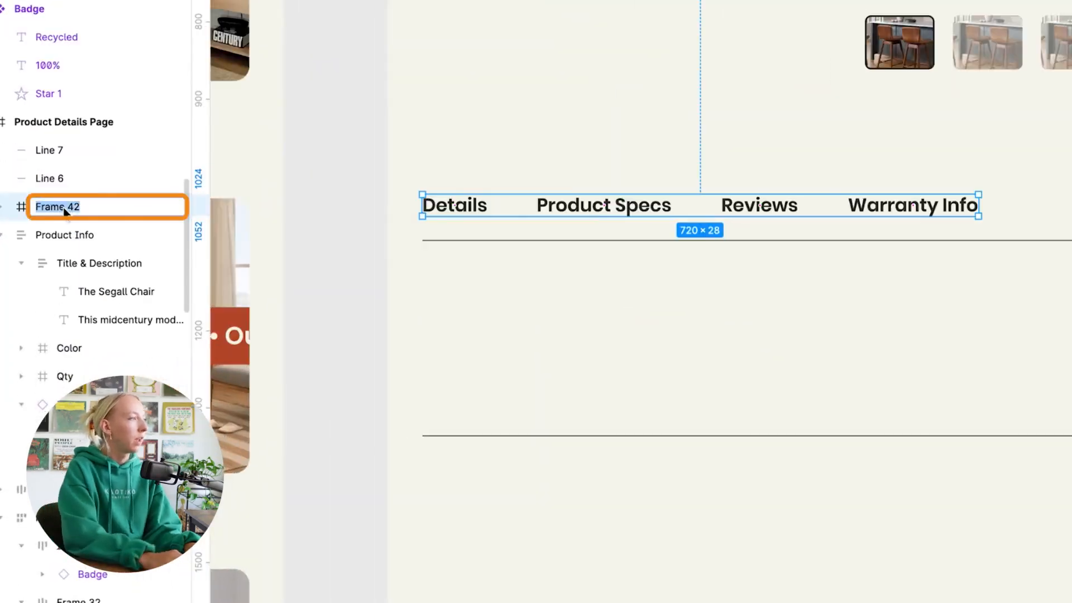
pyautogui.write('Labels')
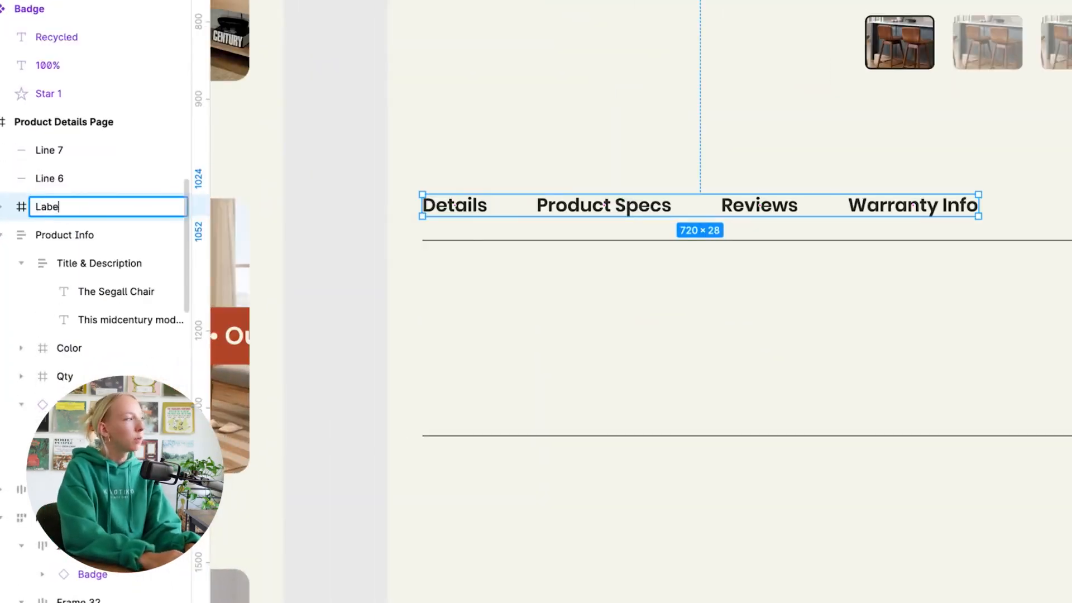
pyautogui.press('Return')
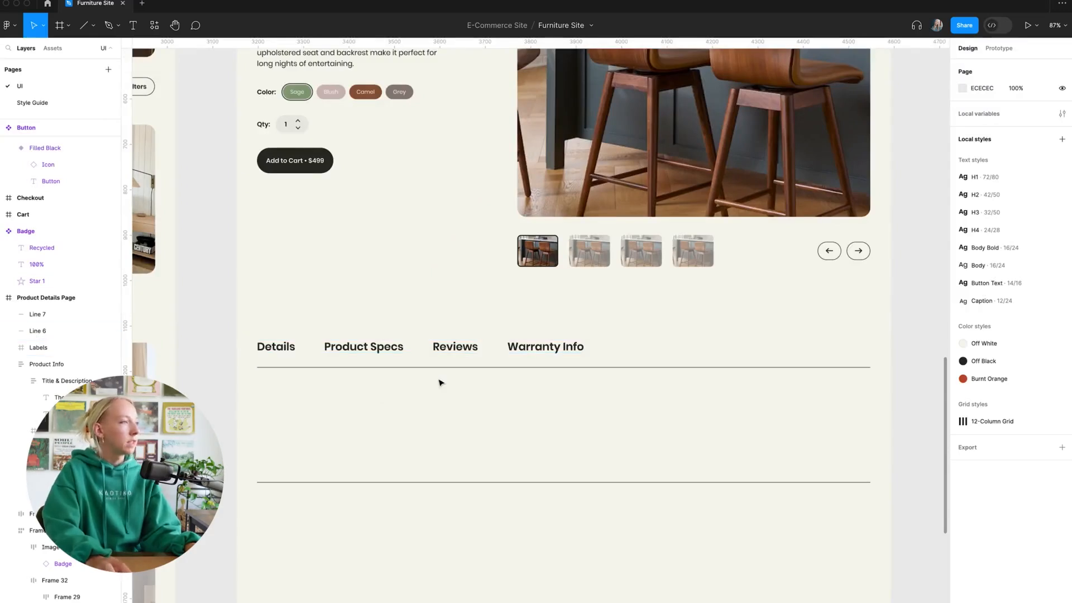
# Duplicate the upper divider line in place and shorten the copy to 82 px, beneath the Details heading
pyautogui.scroll(3, 321, 377)
pyautogui.click(311, 366)
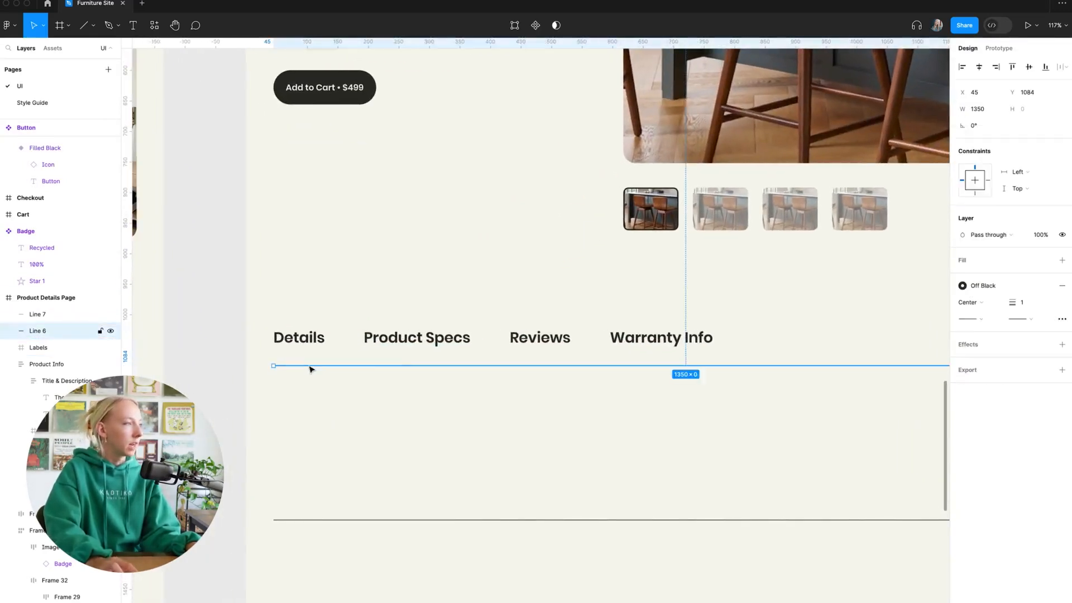
pyautogui.hotkey('ctrl', 'd')
pyautogui.scroll(-5, 364, 400)
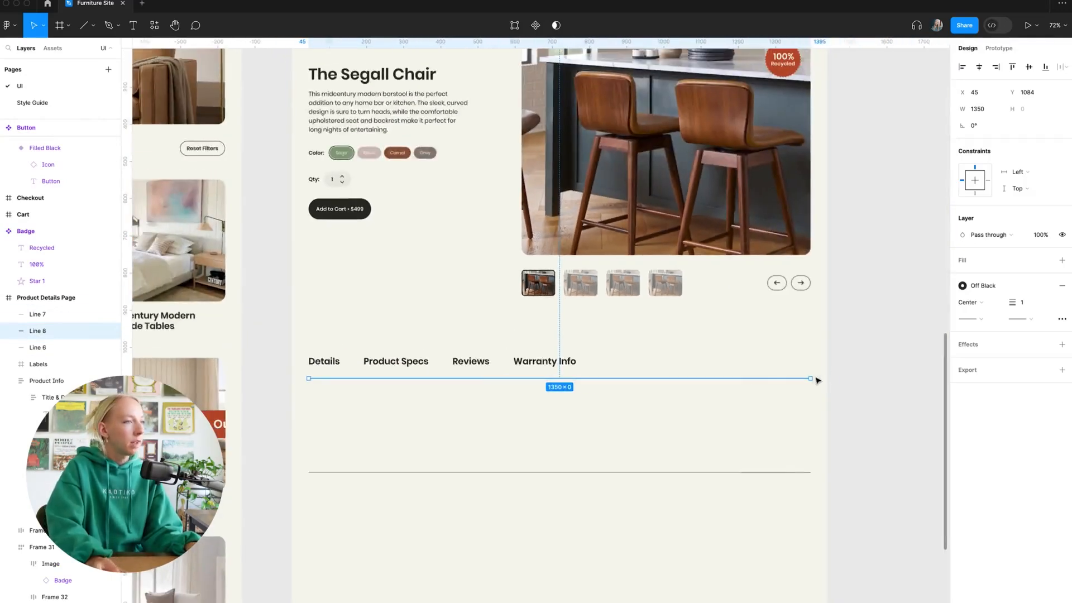
pyautogui.moveTo(728, 376); pyautogui.dragTo(338, 380)
pyautogui.scroll(5, 322, 385)
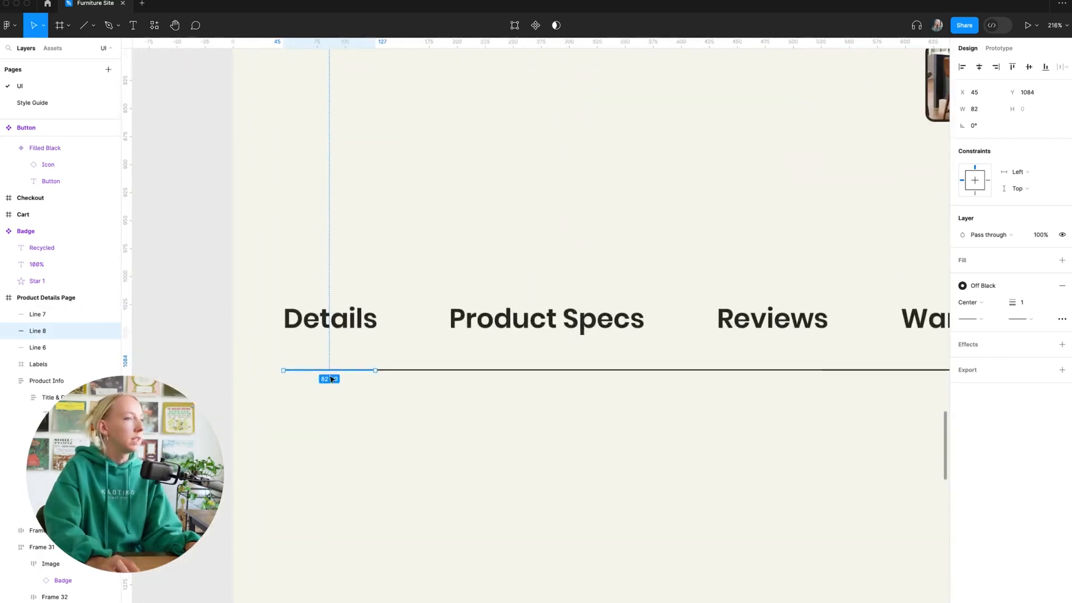
# Set the short line's stroke thickness to 4 and apply the Burnt Orange color style to it
pyautogui.click(1033, 307)
pyautogui.write('4')
pyautogui.press('Return')
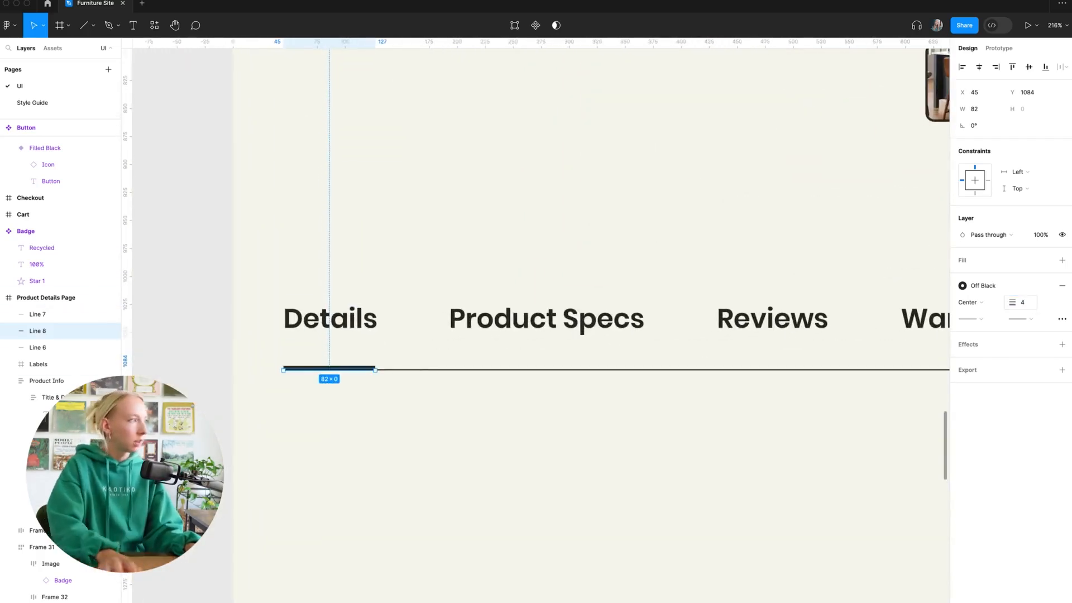
pyautogui.click(303, 383)
pyautogui.scroll(3, 308, 381)
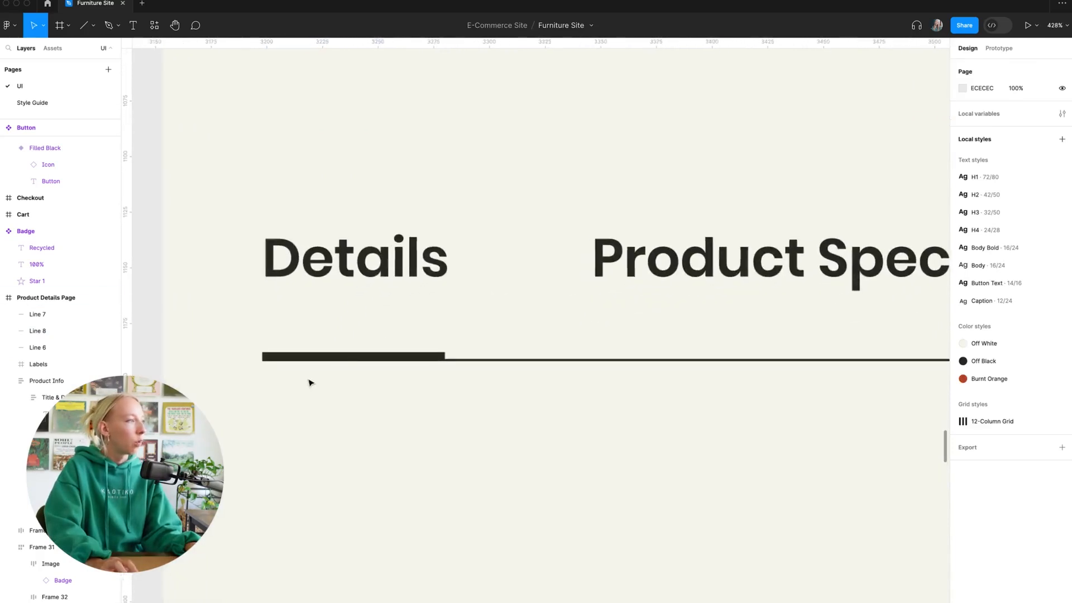
pyautogui.click(349, 359)
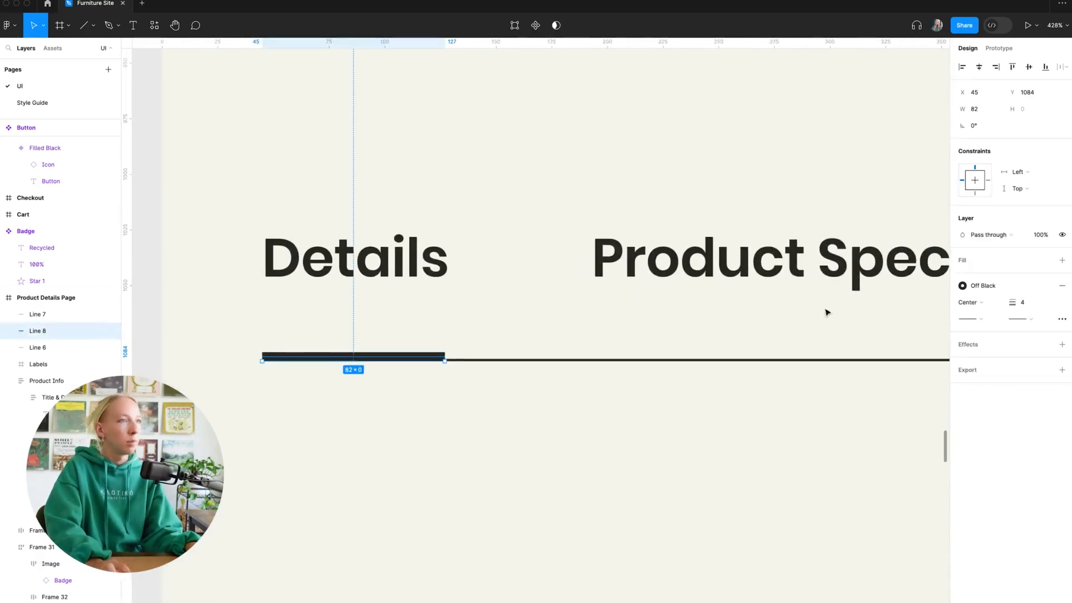
pyautogui.click(982, 288)
pyautogui.click(871, 395)
pyautogui.click(593, 417)
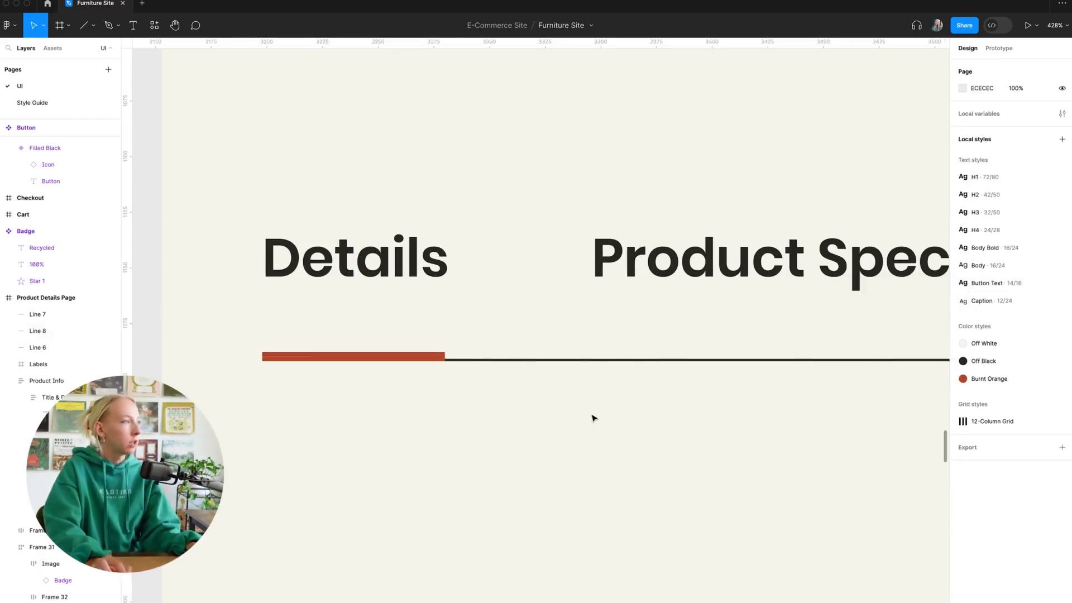
# Apply the Burnt Orange color style to the Details heading text
pyautogui.click(411, 273)
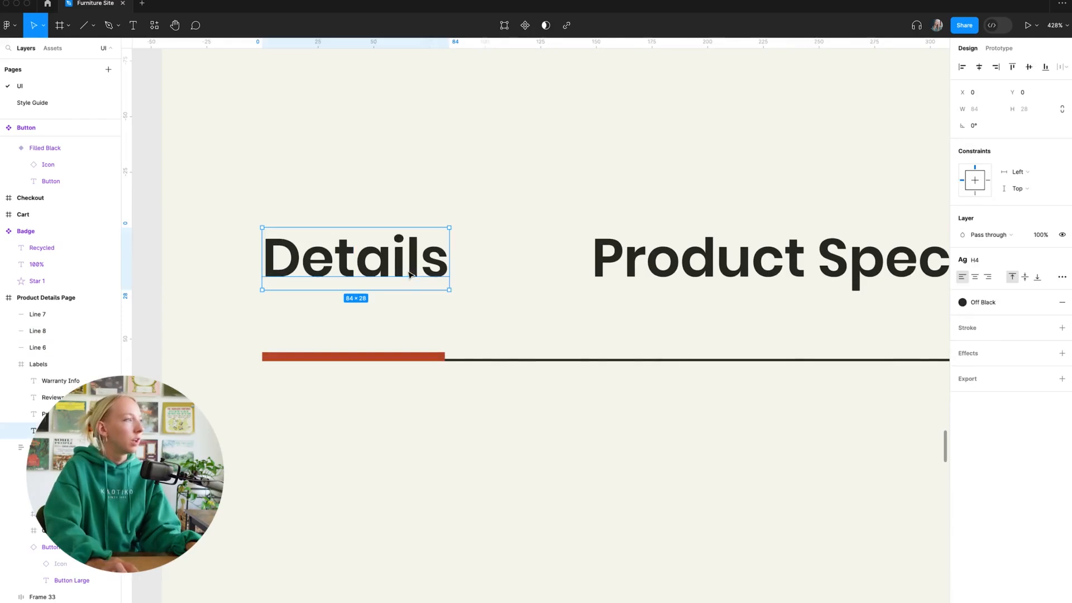
pyautogui.click(982, 302)
pyautogui.click(876, 409)
pyautogui.click(759, 421)
pyautogui.scroll(-10, 447, 432)
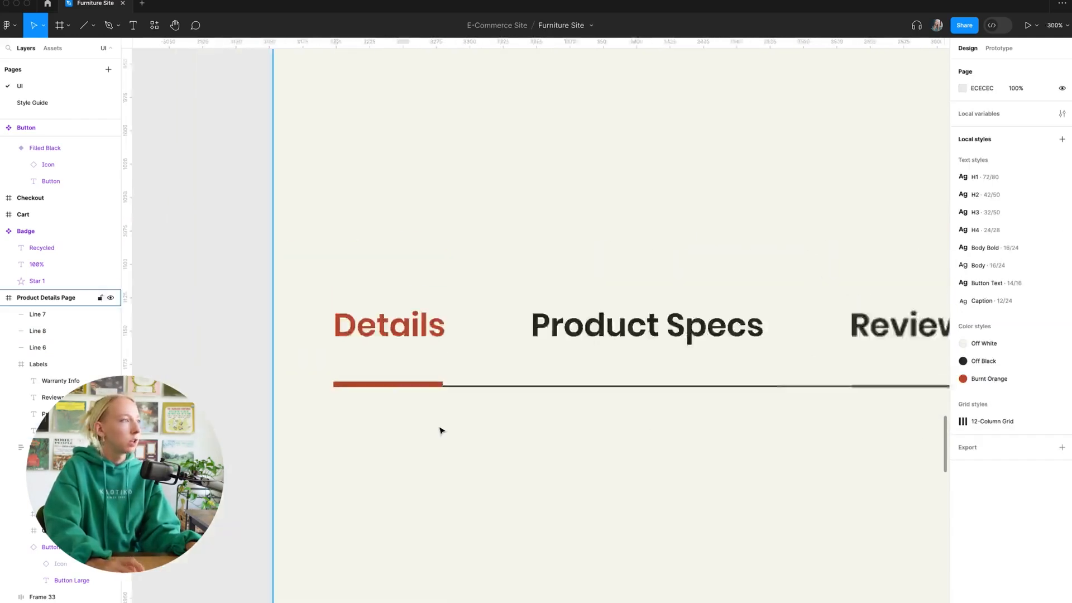
pyautogui.scroll(-3, 460, 436)
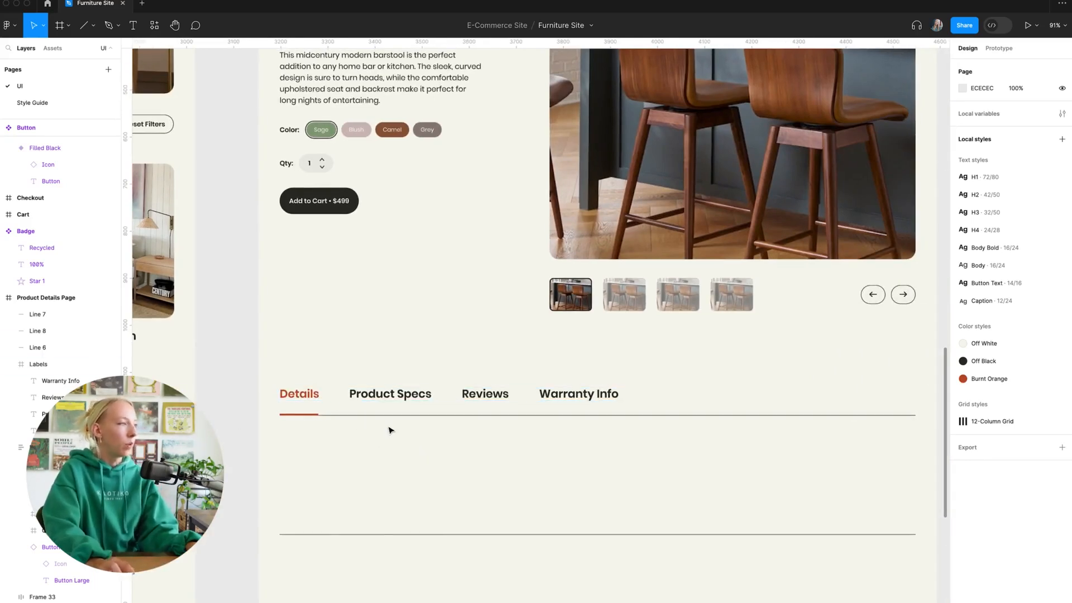
# Give both ends of the two divider lines and the short orange line round caps
pyautogui.scroll(2, 346, 429)
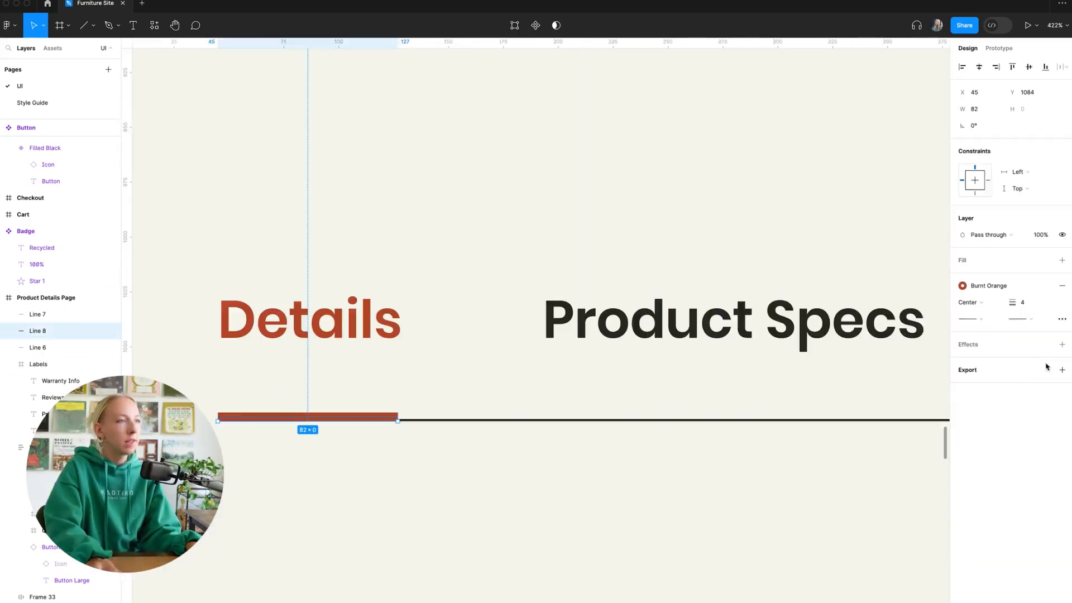
pyautogui.scroll(-6, 459, 445)
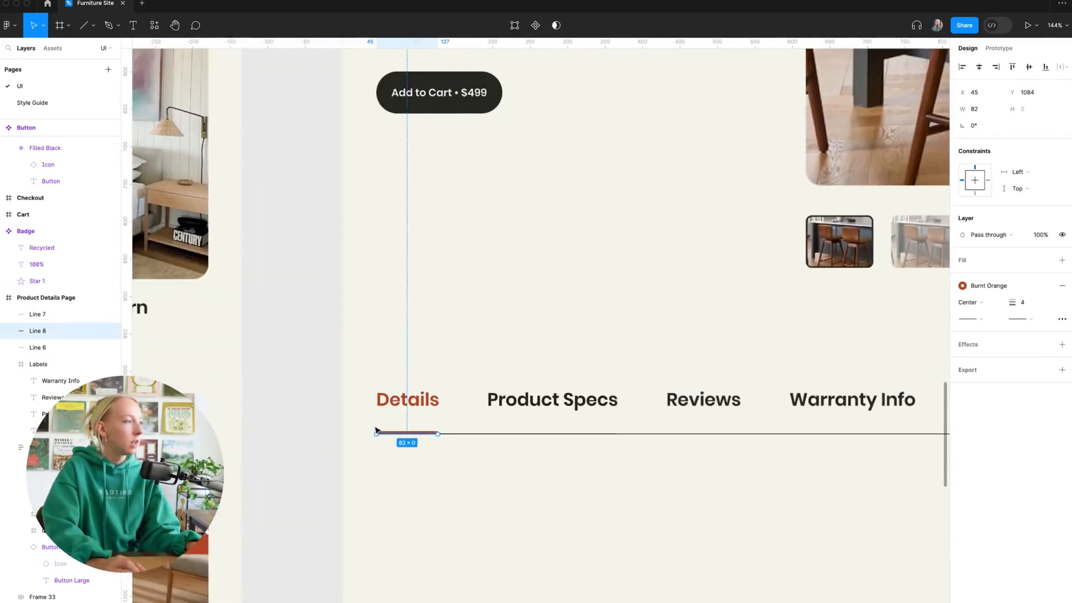
pyautogui.moveTo(364, 426); pyautogui.dragTo(592, 602)
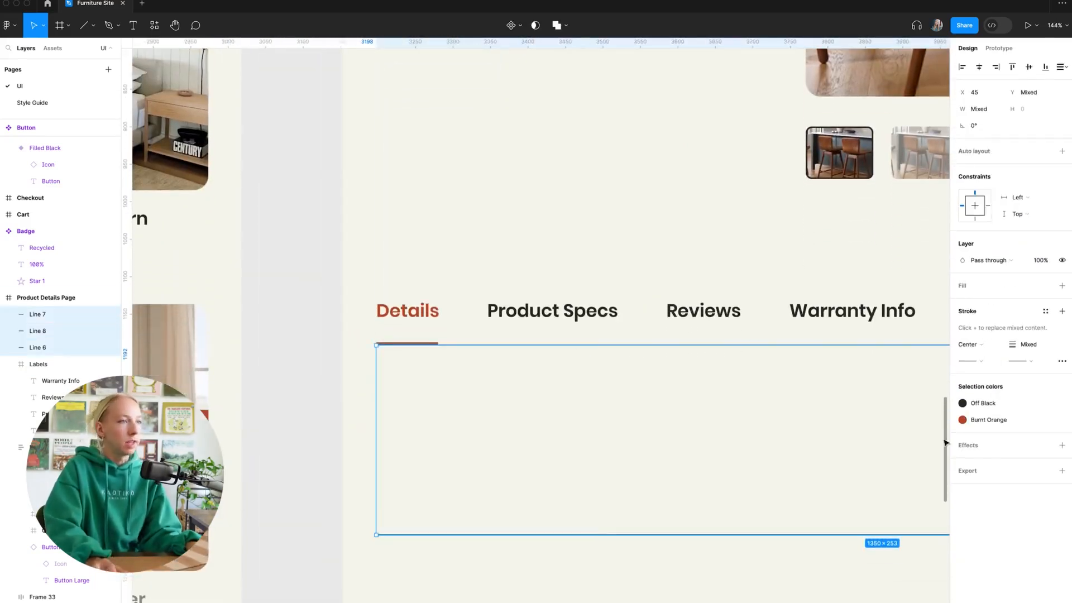
pyautogui.click(1026, 358)
pyautogui.click(989, 443)
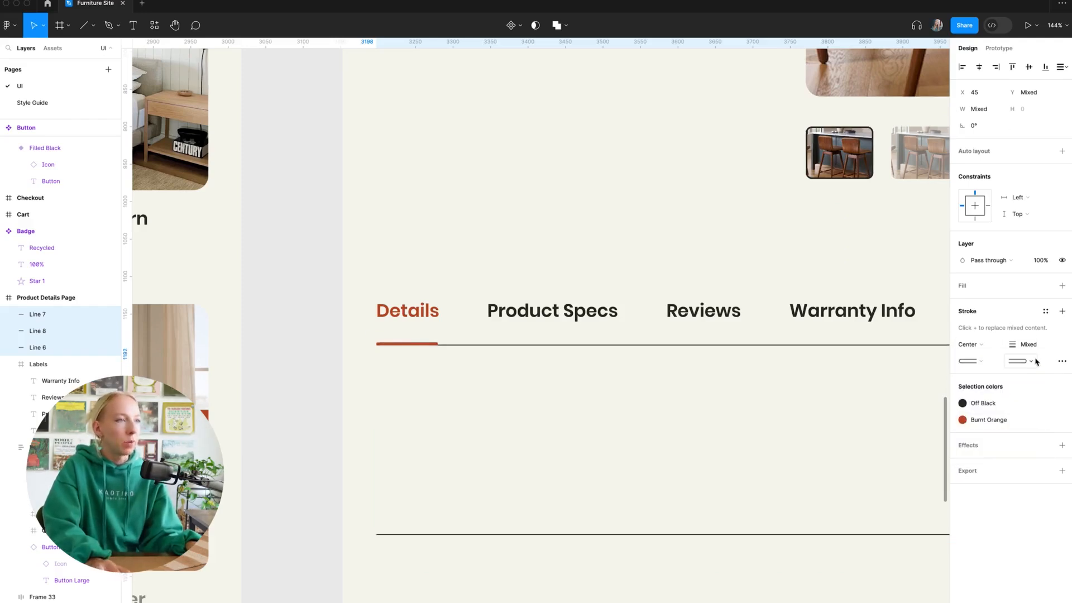
pyautogui.click(508, 426)
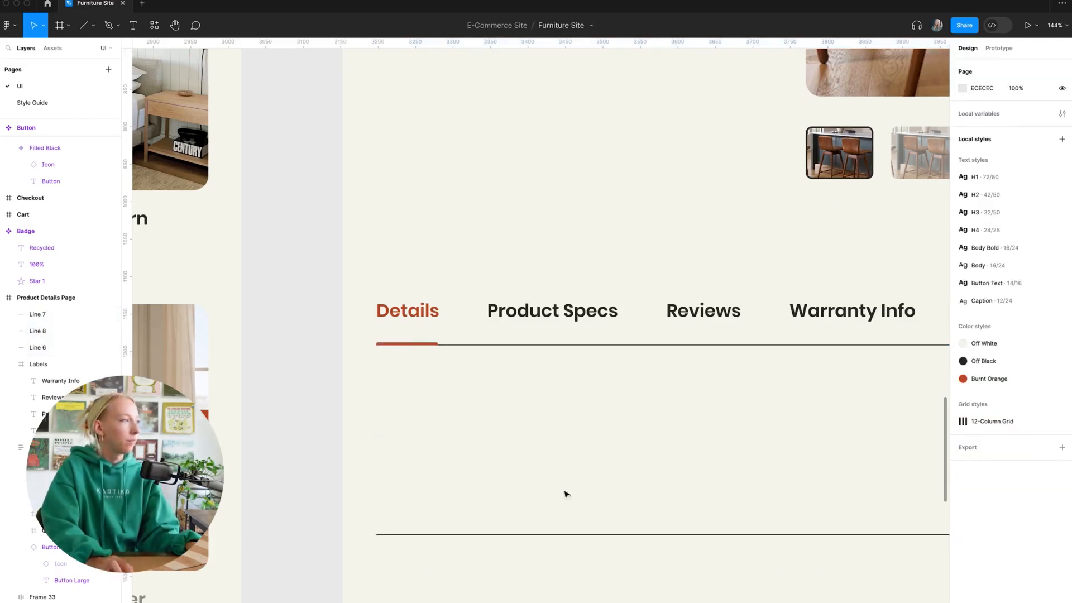
# Center the orange line vertically on the divider at X 44, Y 1086 and set its stroke thickness to 5
pyautogui.scroll(10, 409, 342)
pyautogui.moveTo(339, 342); pyautogui.dragTo(337, 356)
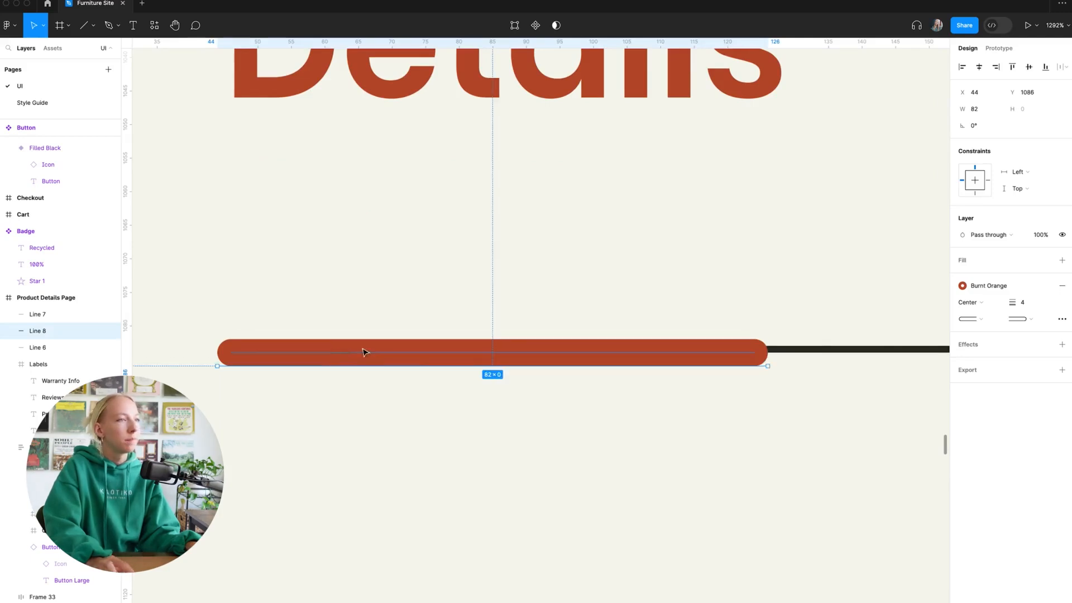
pyautogui.press('Up')
pyautogui.moveTo(711, 345); pyautogui.dragTo(701, 354)
pyautogui.click(1032, 303)
pyautogui.press('Return')
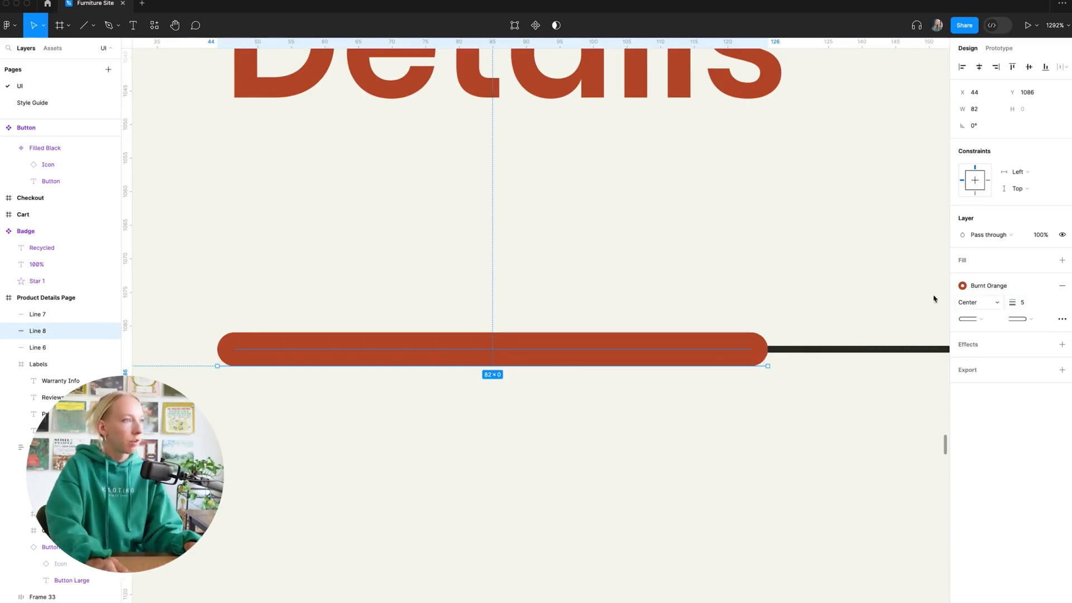
pyautogui.click(591, 411)
pyautogui.scroll(-15, 598, 412)
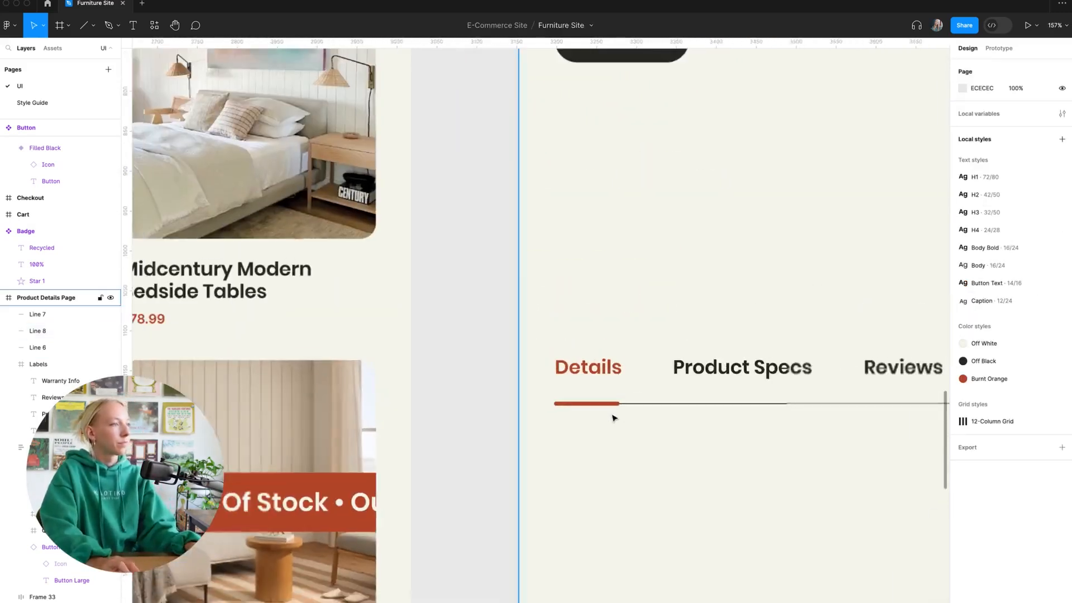
# Try extending the orange line beneath Details to 116 px wide
pyautogui.hscroll(3, 726, 436)
pyautogui.scroll(-4, 586, 447)
pyautogui.scroll(4, 474, 453)
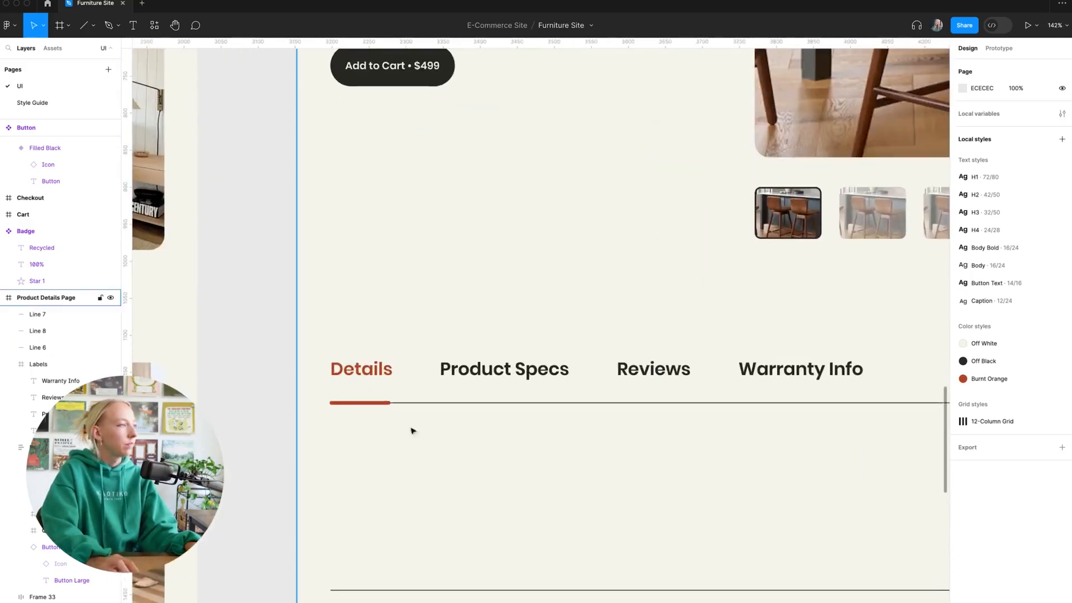
pyautogui.click(387, 403)
pyautogui.moveTo(394, 403); pyautogui.dragTo(410, 403)
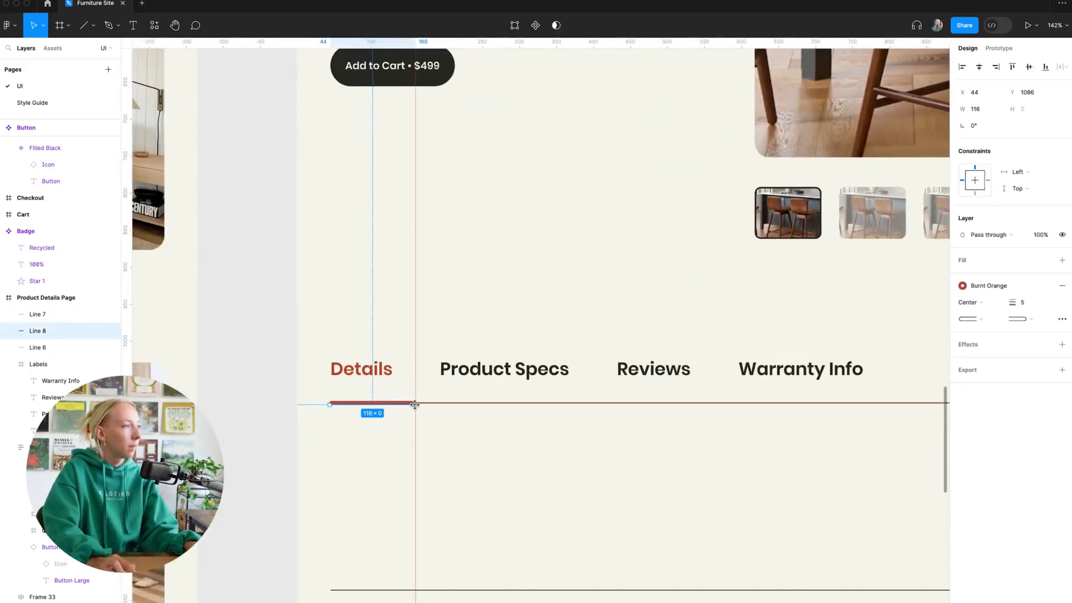
pyautogui.click(472, 447)
pyautogui.scroll(-1, 495, 450)
pyautogui.scroll(-5, 495, 450)
pyautogui.scroll(15, 493, 447)
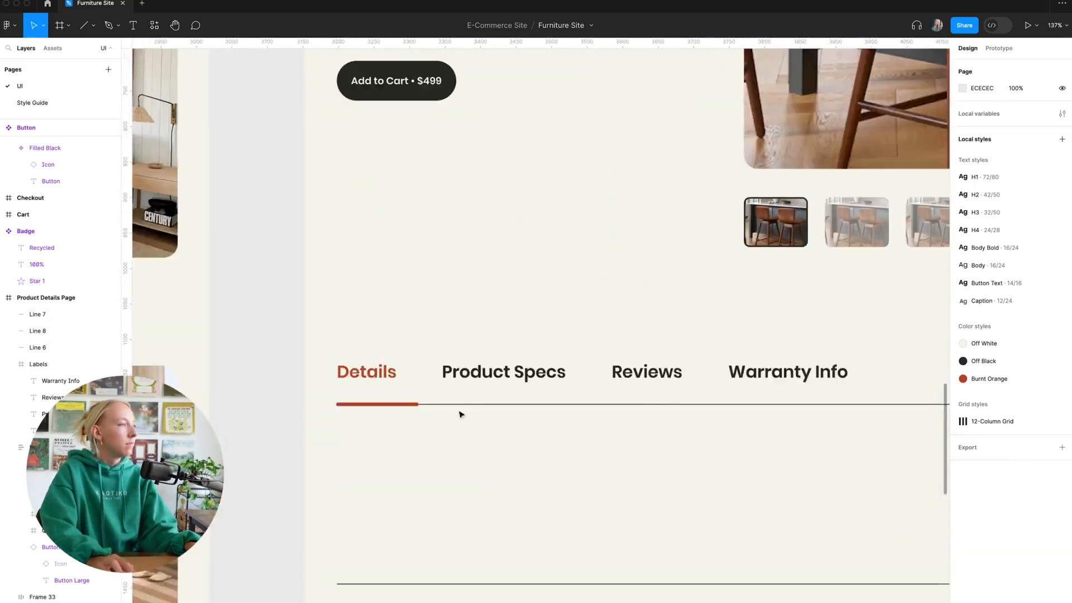
pyautogui.hscroll(-2, 331, 320)
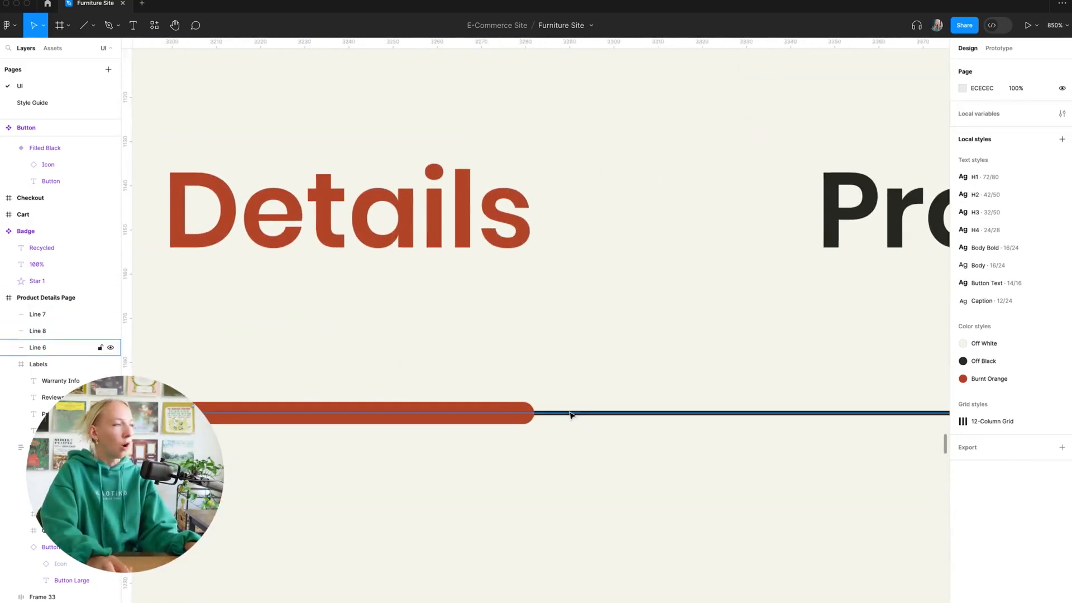
# Set the stroke thickness of the two divider lines and the orange line to 4
pyautogui.click(543, 413)
pyautogui.scroll(1, 547, 418)
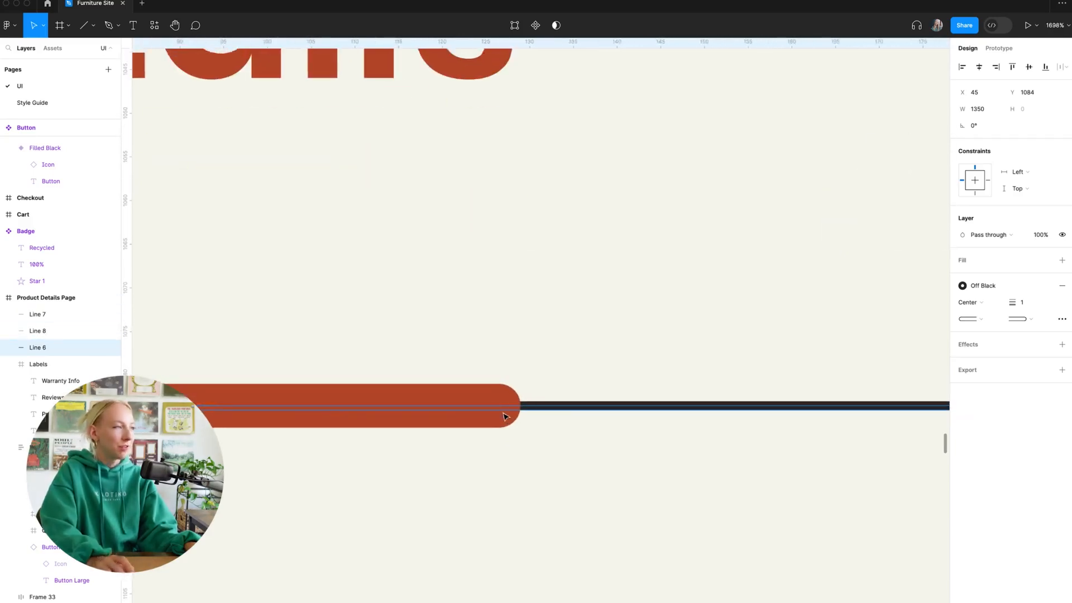
pyautogui.scroll(-10, 553, 421)
pyautogui.press('super+z')
pyautogui.moveTo(549, 404); pyautogui.dragTo(575, 602)
pyautogui.moveTo(651, 602)
pyautogui.mouseDown()
pyautogui.moveTo(455, 411)
pyautogui.moveTo(480, 408)
pyautogui.mouseUp()
pyautogui.click(1028, 347)
pyautogui.write('4')
pyautogui.press('Return')
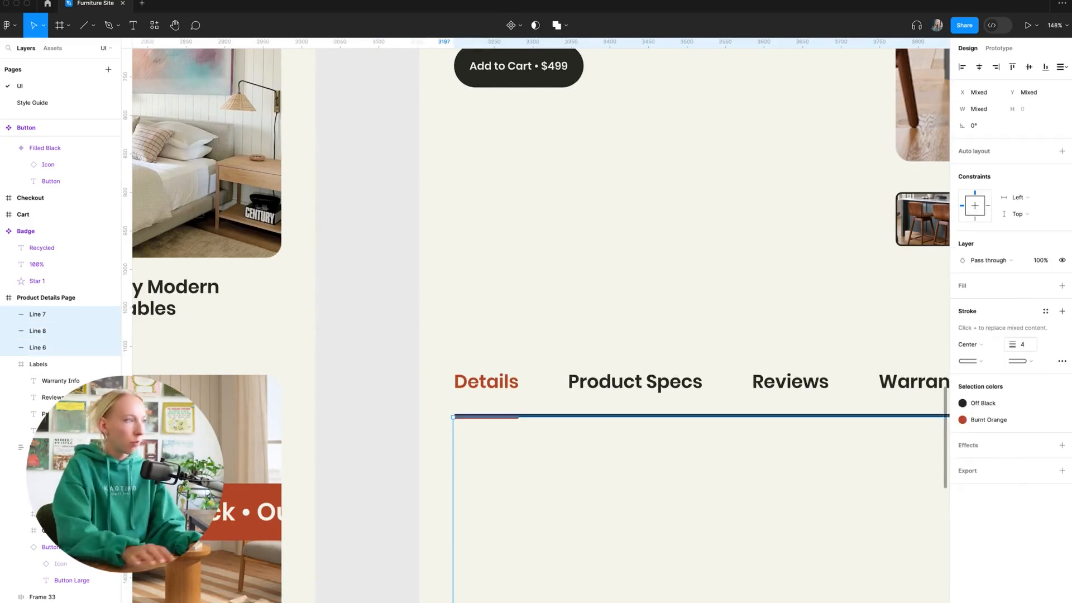
# Move the orange line so it exactly covers the start of the upper divider line
pyautogui.click(496, 467)
pyautogui.scroll(7, 496, 467)
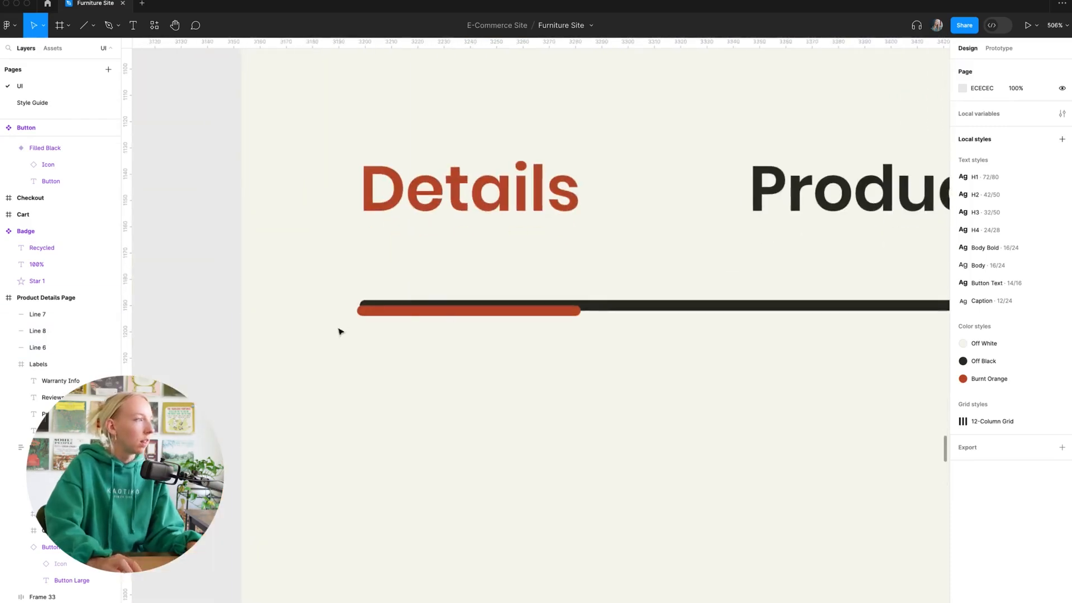
pyautogui.click(399, 307)
pyautogui.press('Escape')
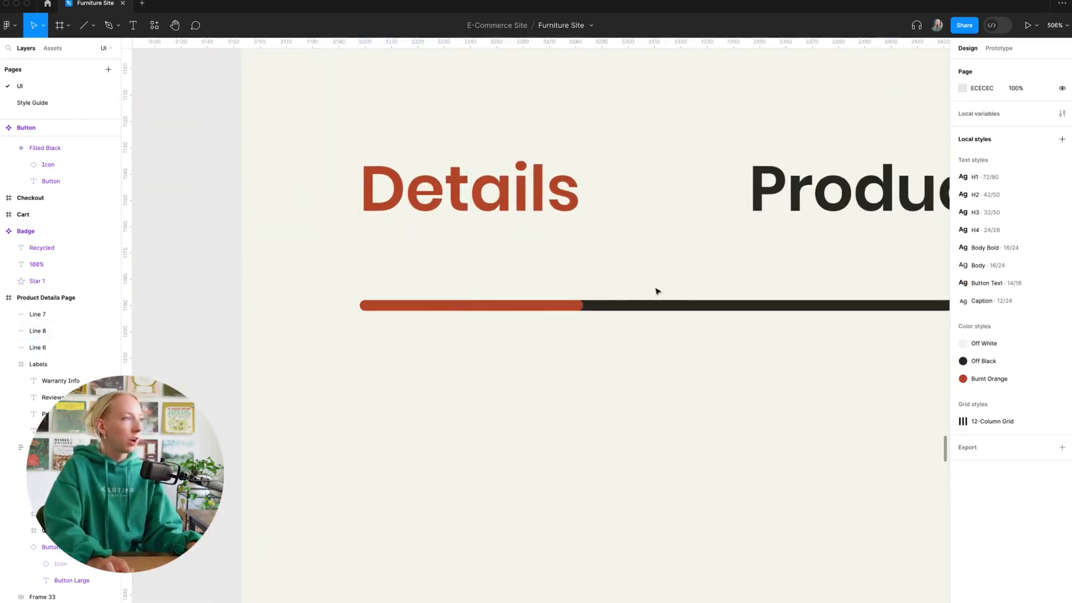
# Set the layer opacity of the two Off Black divider lines below the product section to 5%
pyautogui.scroll(-5, 615, 311)
pyautogui.moveTo(627, 287); pyautogui.dragTo(696, 579)
pyautogui.scroll(1, 568, 462)
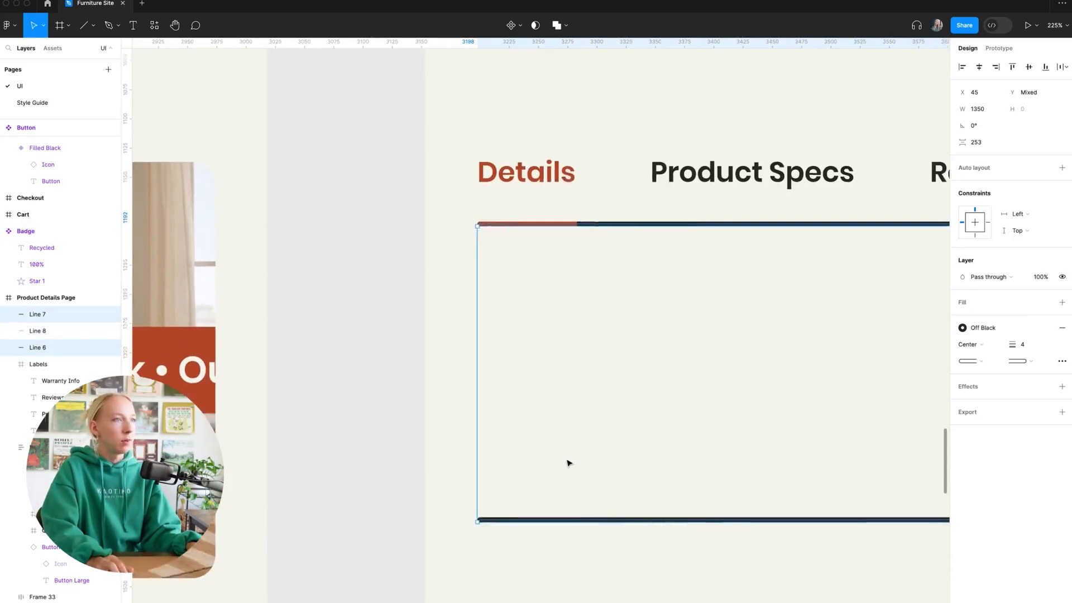
pyautogui.hscroll(3, 757, 379)
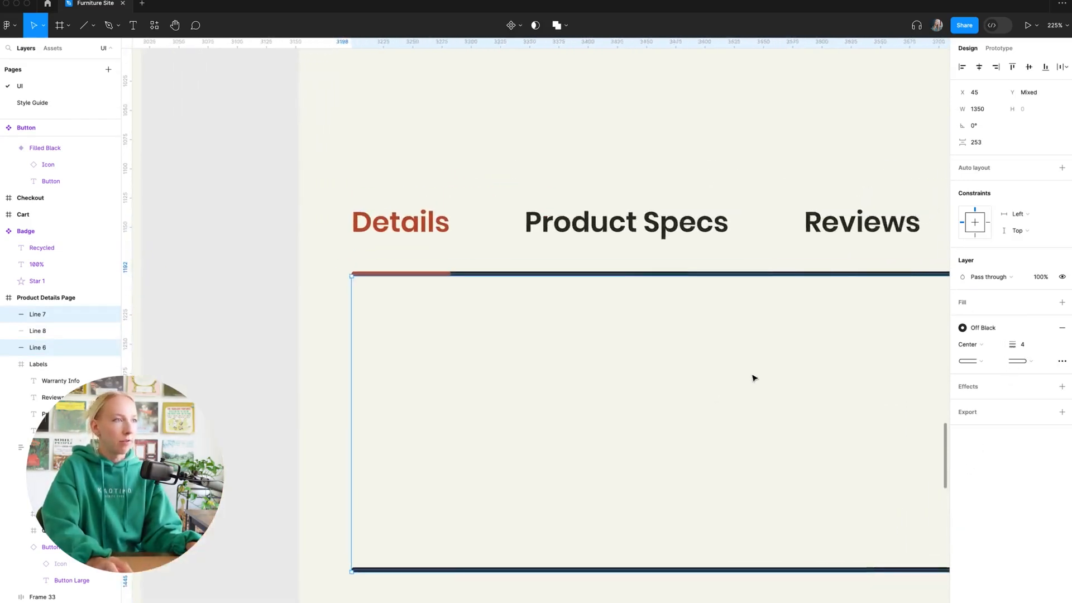
pyautogui.scroll(-2, 754, 376)
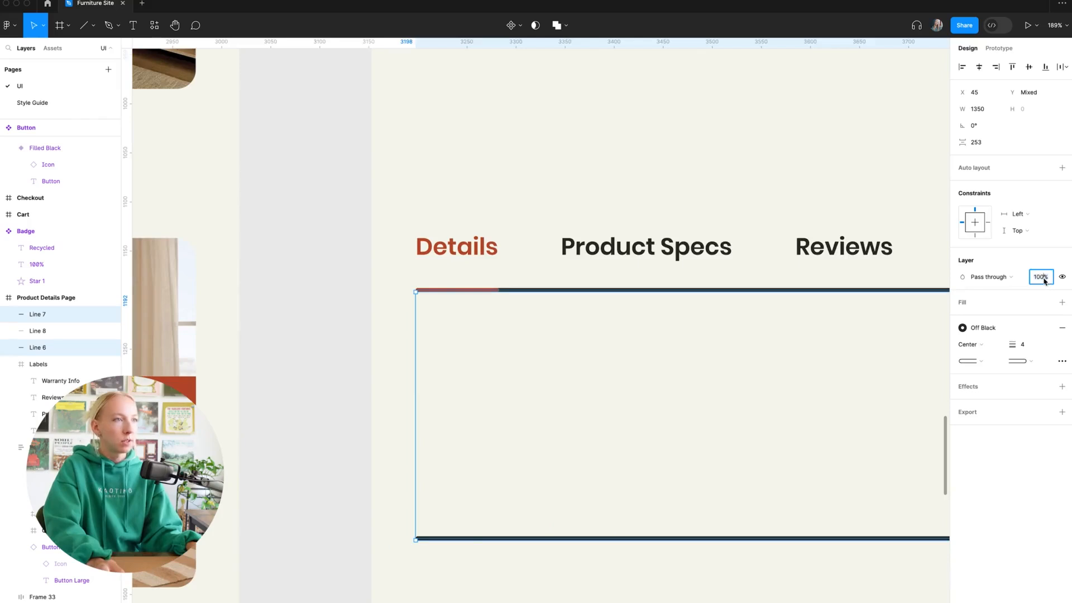
pyautogui.write('5')
pyautogui.press('Return')
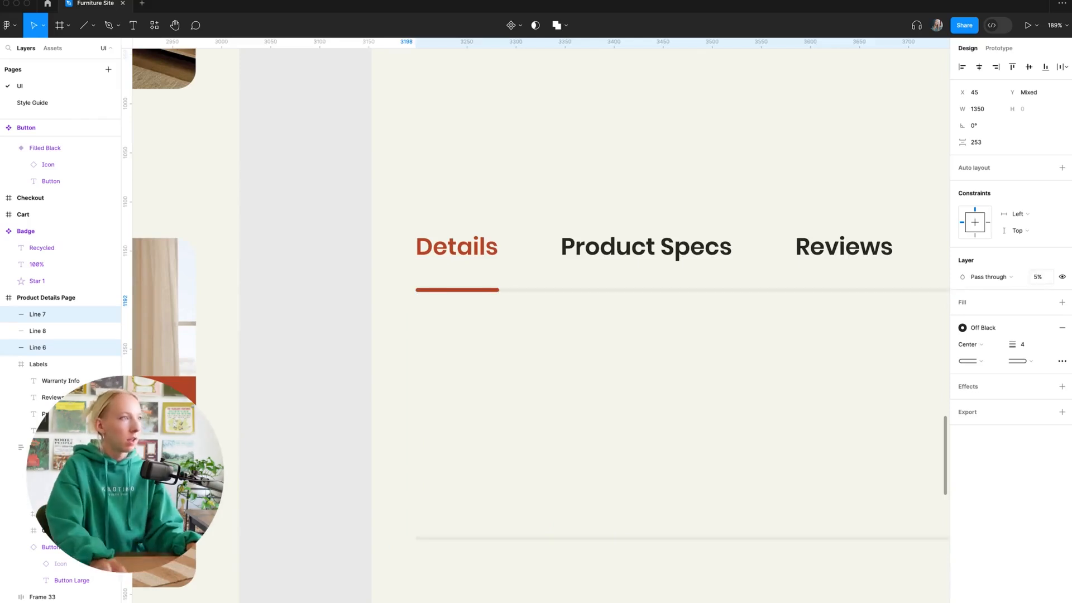
pyautogui.scroll(-5, 599, 438)
pyautogui.hscroll(3, 845, 427)
pyautogui.click(500, 559)
pyautogui.scroll(-5, 500, 559)
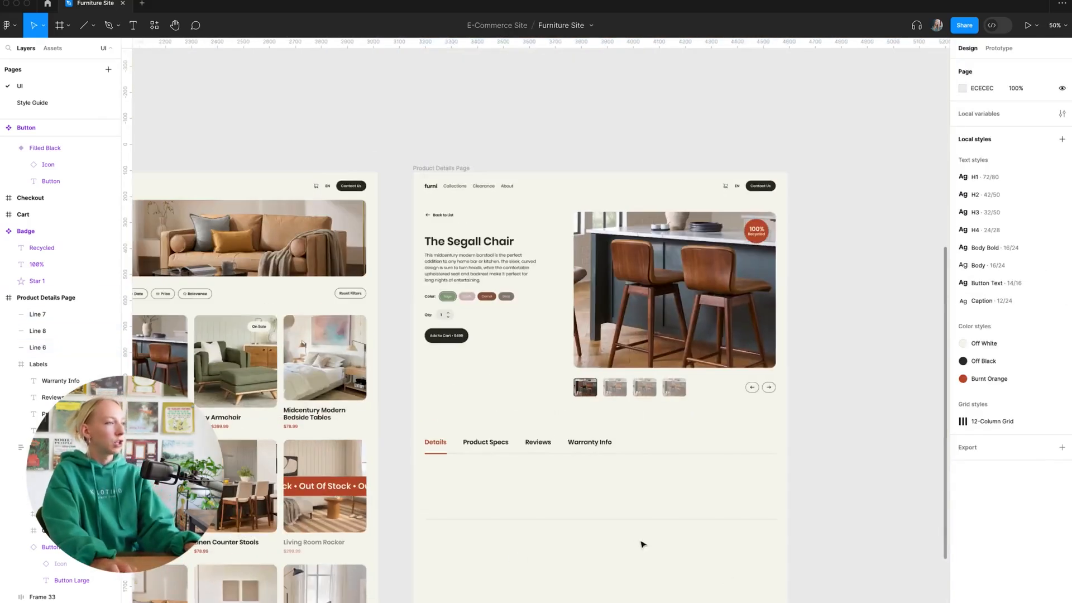
# Set the layer opacity of both divider lines to 20%
pyautogui.scroll(4, 658, 543)
pyautogui.moveTo(597, 535); pyautogui.dragTo(564, 404)
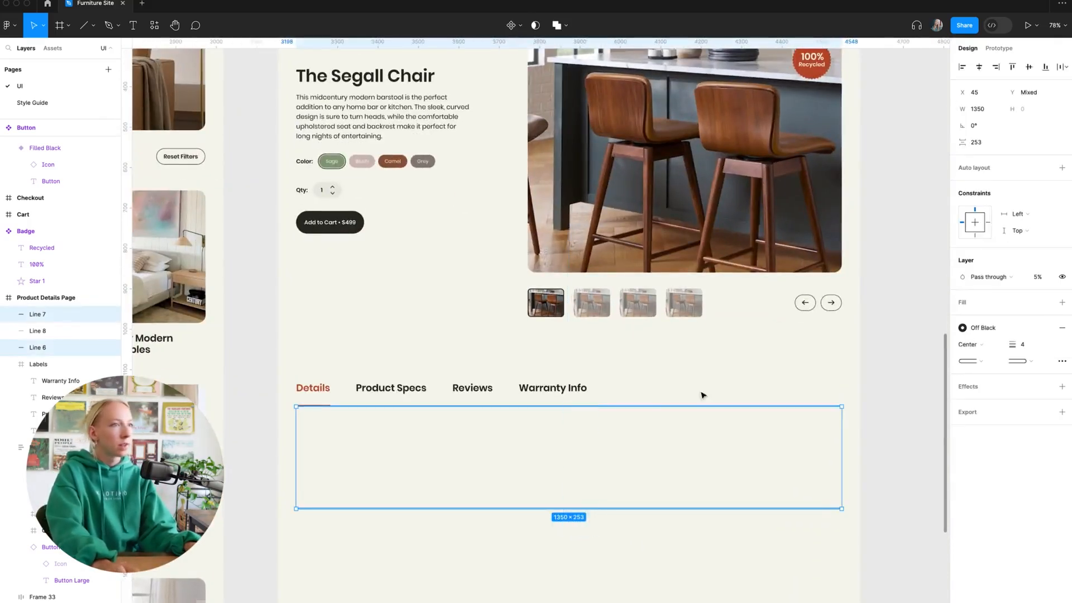
pyautogui.click(1036, 278)
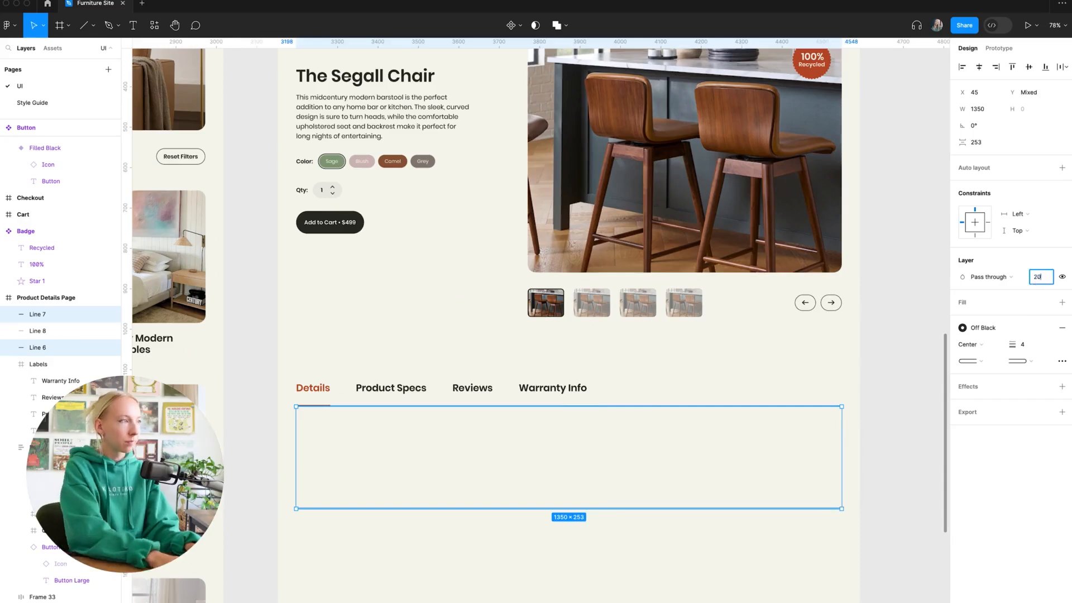
pyautogui.write('20')
pyautogui.press('Return')
pyautogui.click(705, 560)
pyautogui.scroll(2, 710, 564)
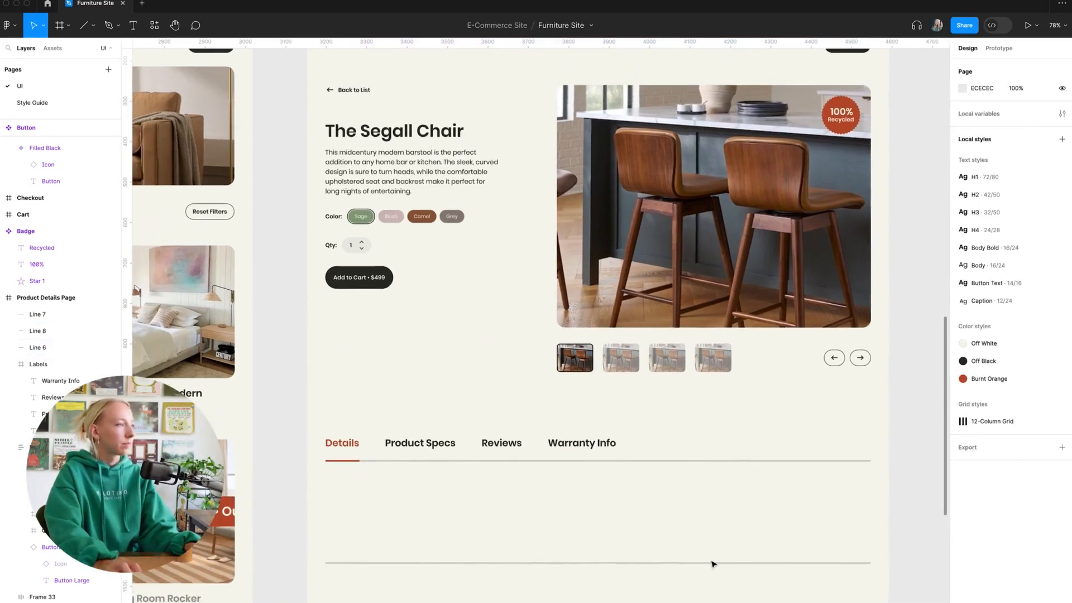
pyautogui.hscroll(-2, 710, 564)
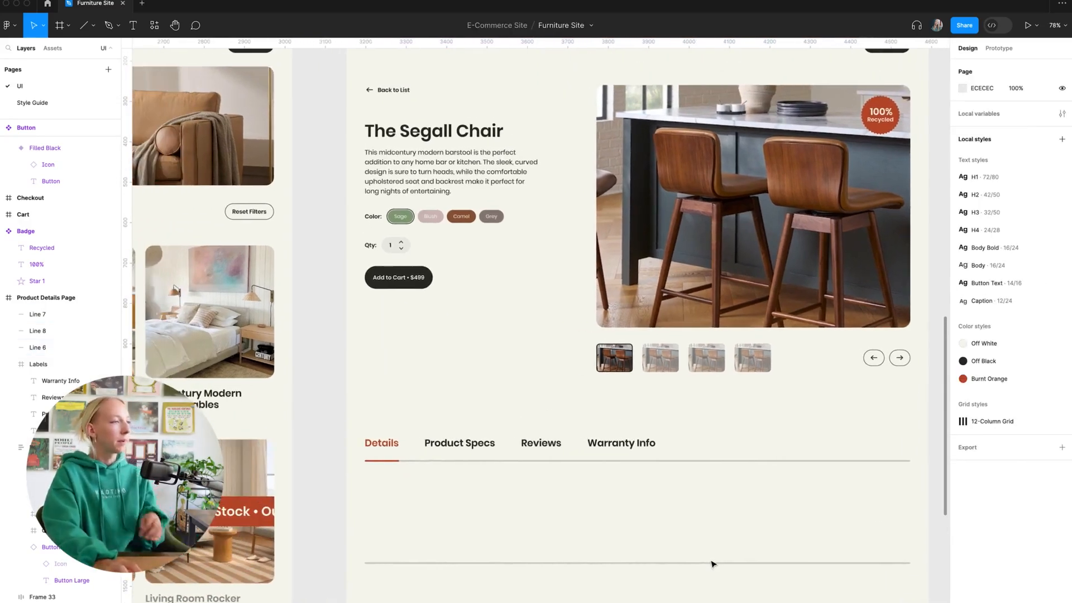
# Set the layer opacity of the two divider lines to 12%
pyautogui.click(711, 562)
pyautogui.keyDown('shift'); pyautogui.click(701, 462); pyautogui.keyUp('shift')
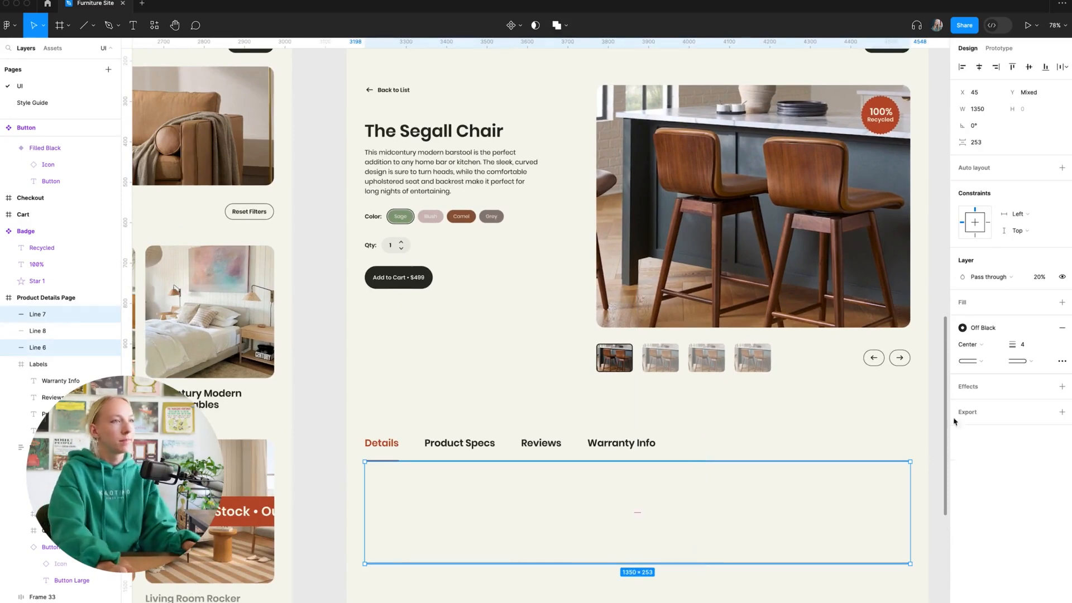
pyautogui.click(1039, 277)
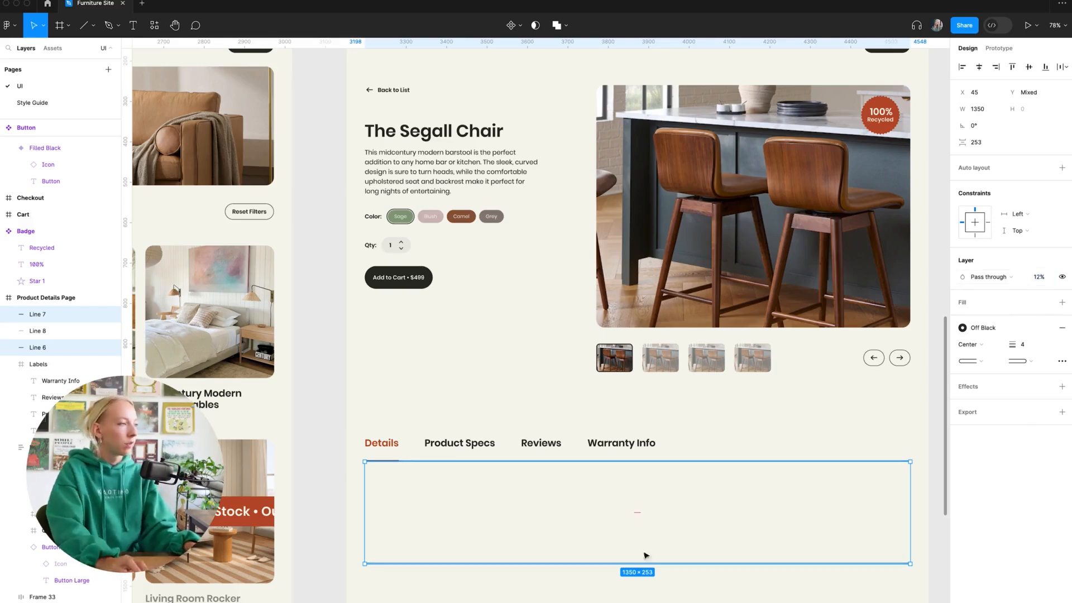
pyautogui.click(593, 599)
pyautogui.scroll(-1, 598, 599)
pyautogui.scroll(1, 589, 595)
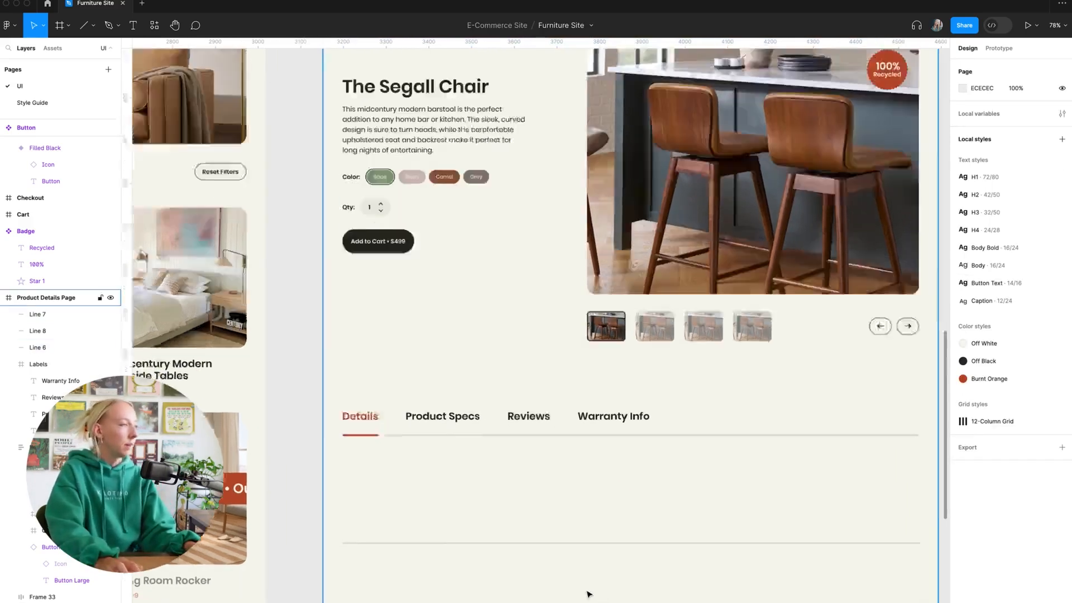
# Change the fill of the Details heading to the Off Black color style
pyautogui.scroll(2, 589, 594)
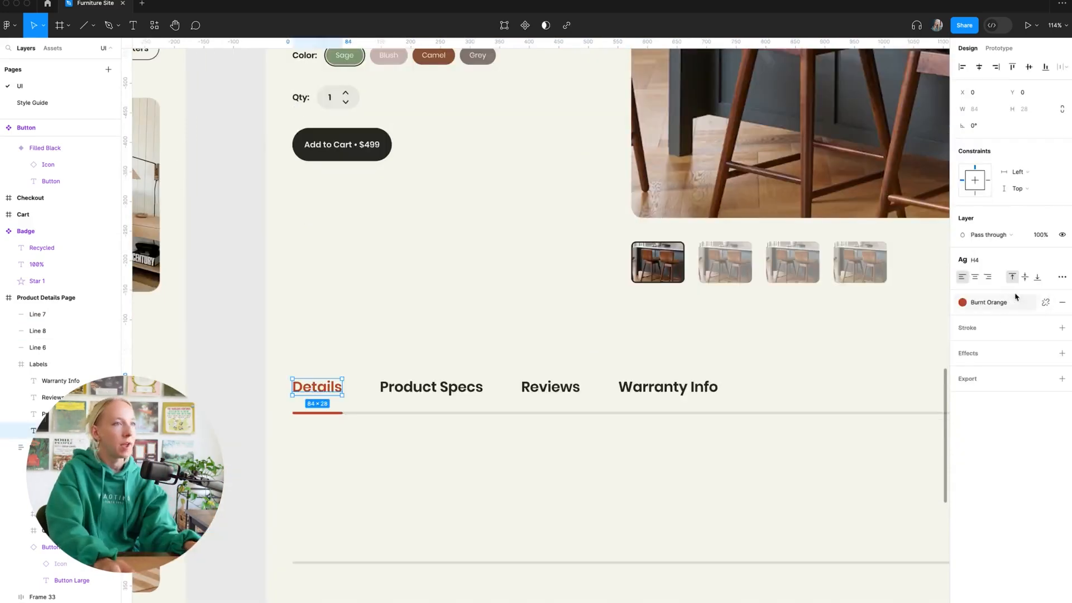
pyautogui.click(993, 302)
pyautogui.click(994, 304)
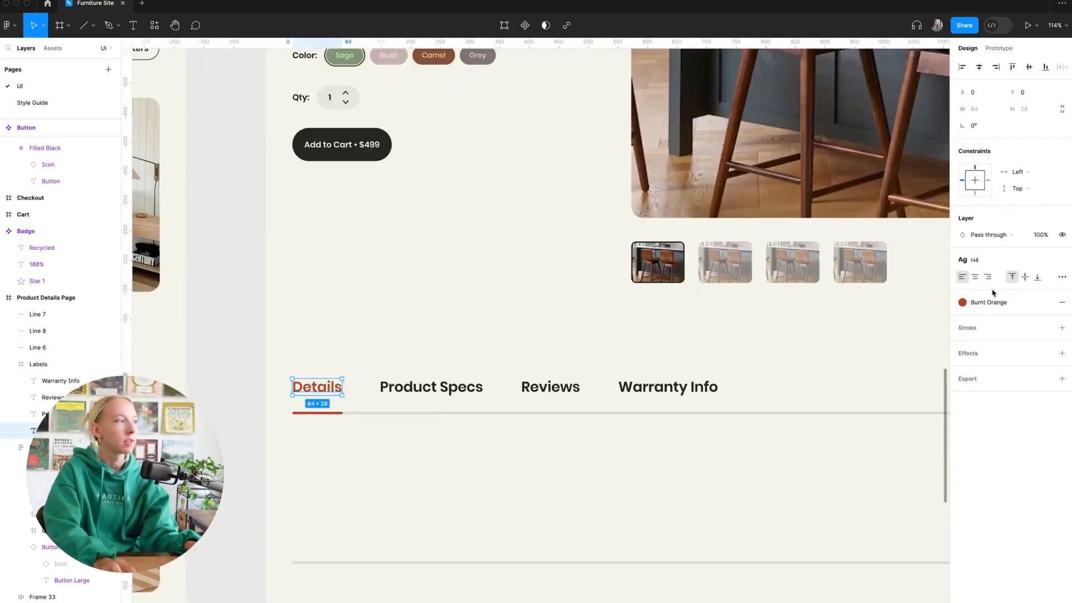
pyautogui.click(988, 302)
pyautogui.click(892, 395)
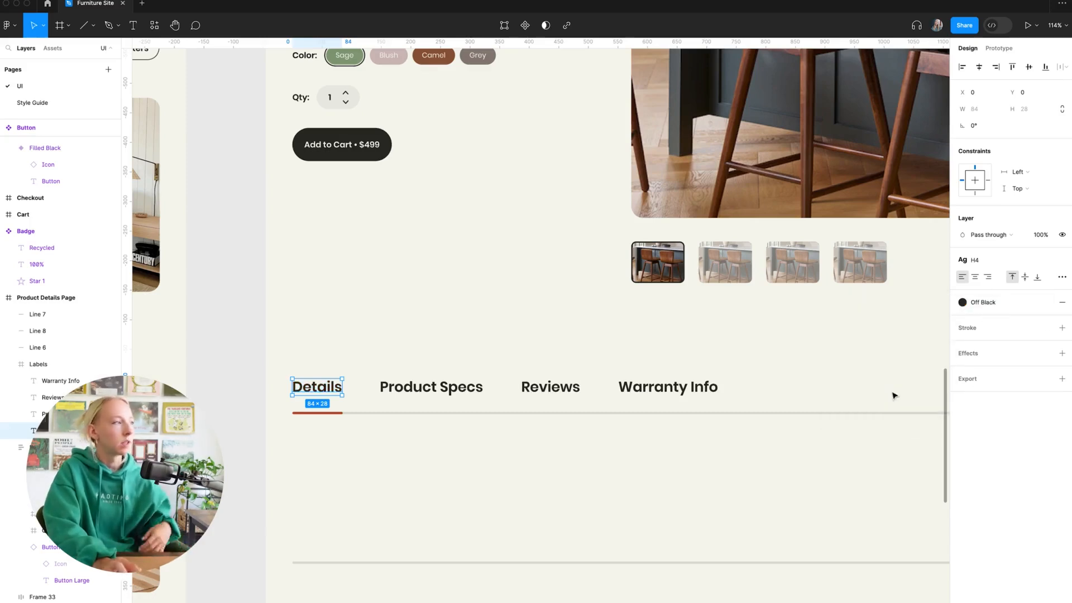
# Detach the Product Specs, Reviews and Warranty Info headings from the H4 text style and set their weight to Regular
pyautogui.moveTo(449, 368); pyautogui.dragTo(655, 400)
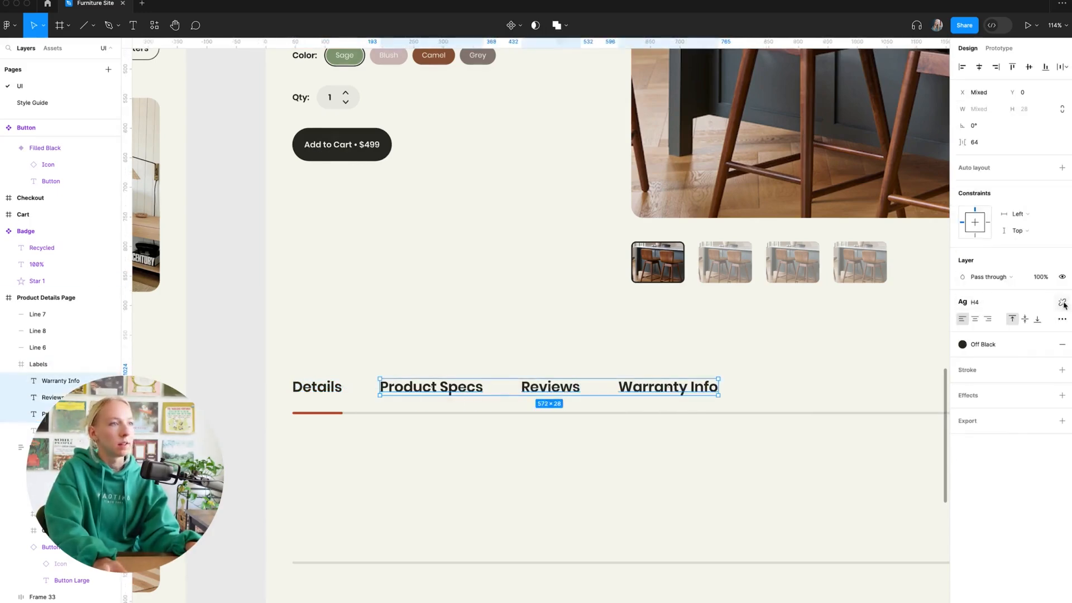
pyautogui.click(1062, 303)
pyautogui.click(994, 335)
pyautogui.click(983, 323)
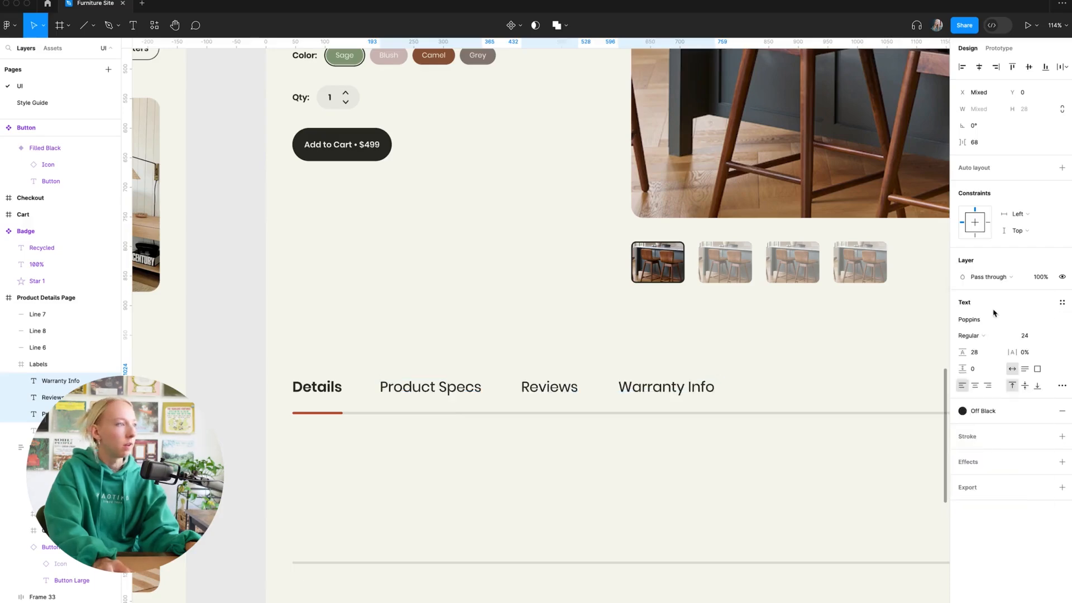
pyautogui.click(502, 335)
pyautogui.scroll(-5, 483, 337)
pyautogui.scroll(-1, 483, 338)
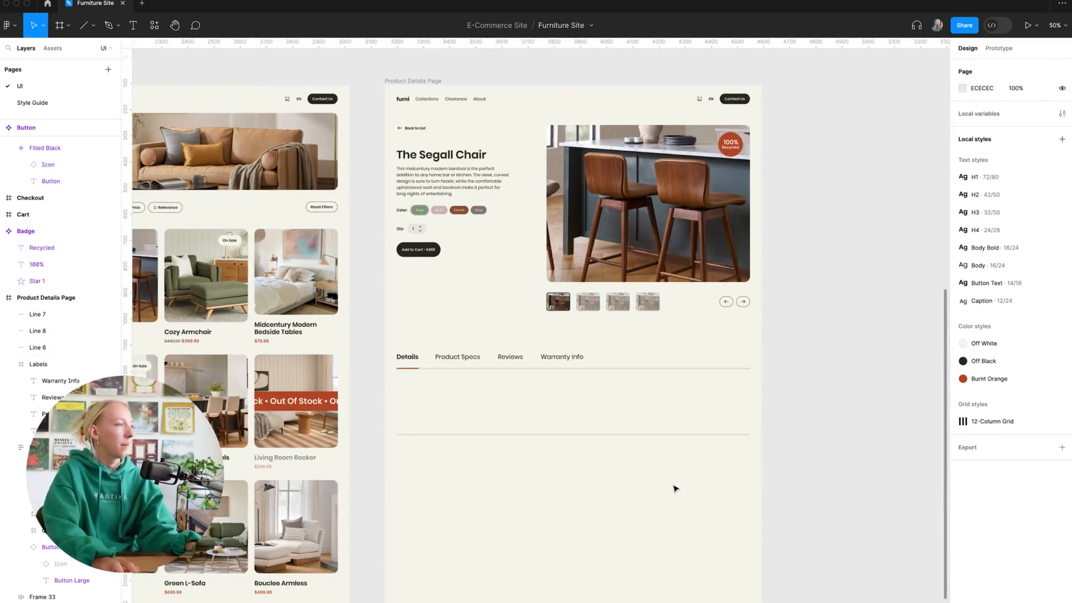
pyautogui.scroll(2, 632, 474)
pyautogui.scroll(1, 633, 474)
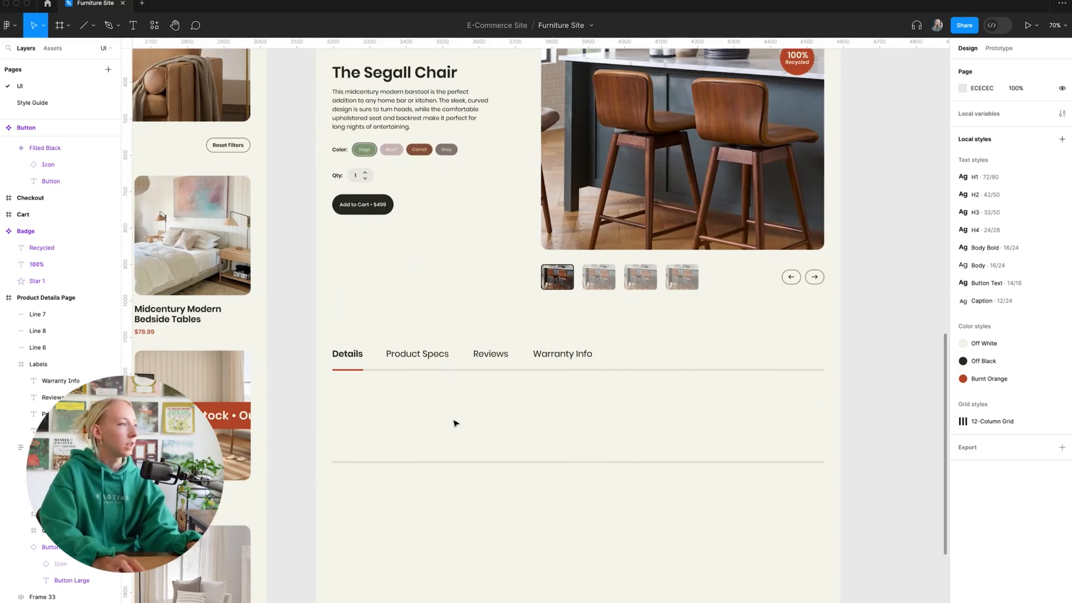
# Copy the chair's description paragraph and place the copy between the divider lines at X 45, Y 1148
pyautogui.keyDown('super'); pyautogui.click(426, 116); pyautogui.keyUp('super')
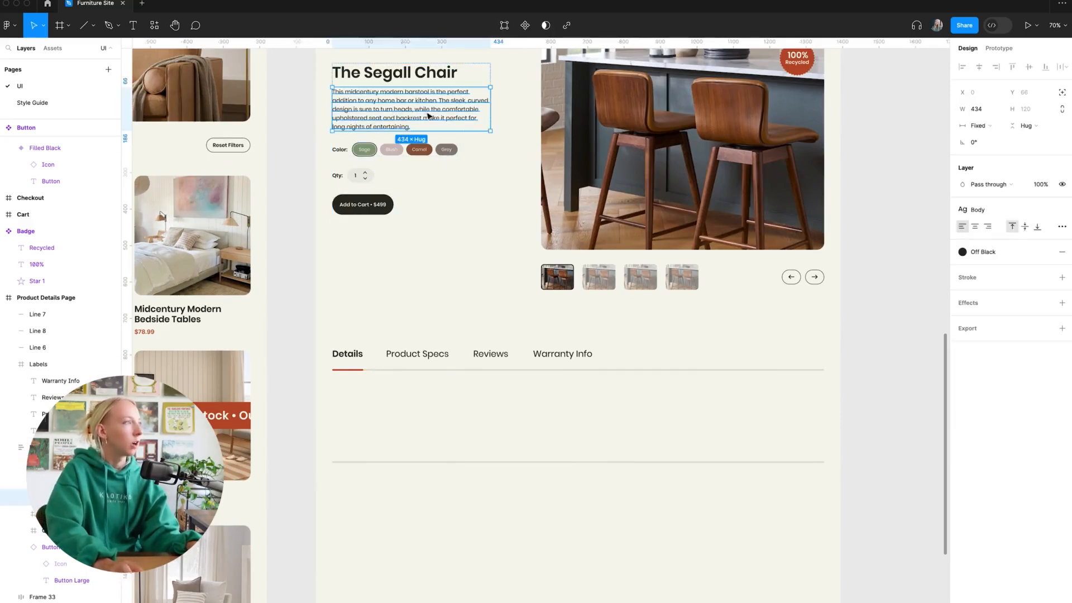
pyautogui.press('super+c')
pyautogui.click(409, 426)
pyautogui.press('super+v')
pyautogui.moveTo(420, 157); pyautogui.dragTo(439, 413)
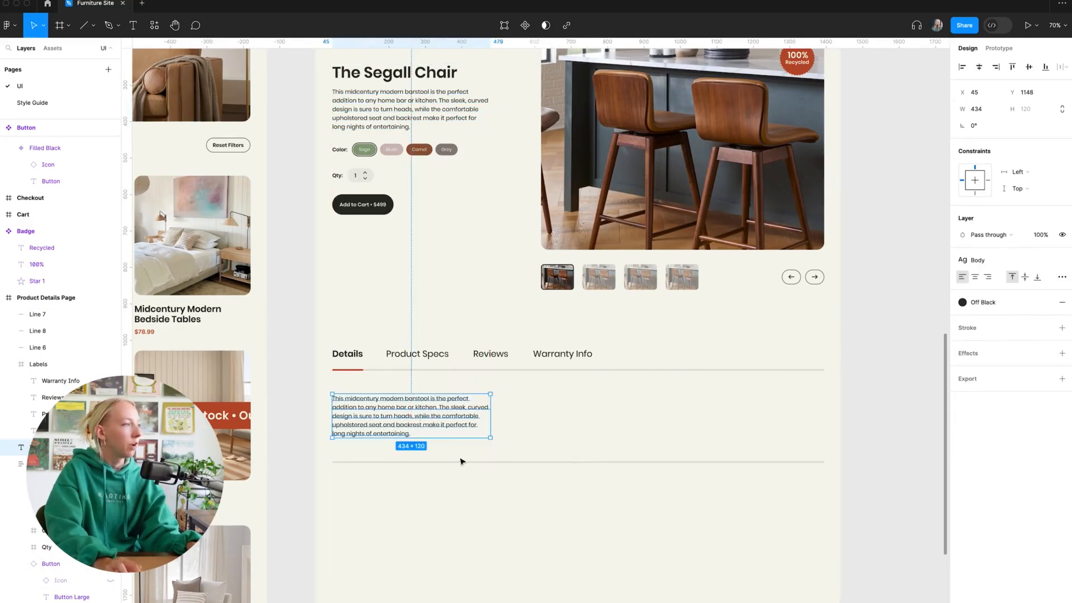
pyautogui.click(475, 496)
pyautogui.scroll(1, 498, 495)
pyautogui.scroll(2, 500, 494)
# Try indenting the copied paragraph by 40 px to X 85
pyautogui.click(458, 412)
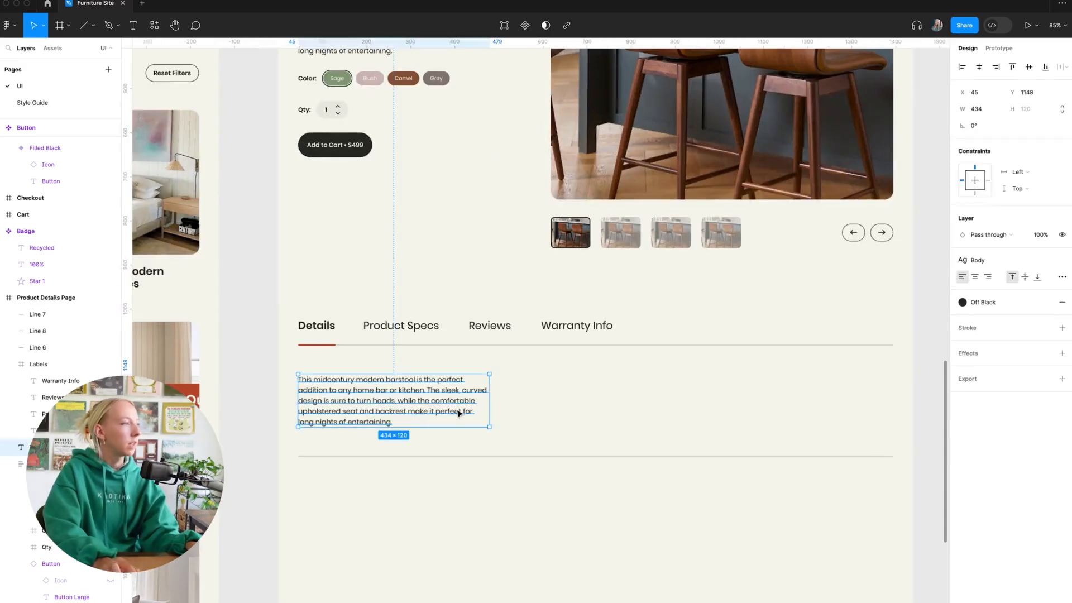
pyautogui.hotkey('shift', 'Right')
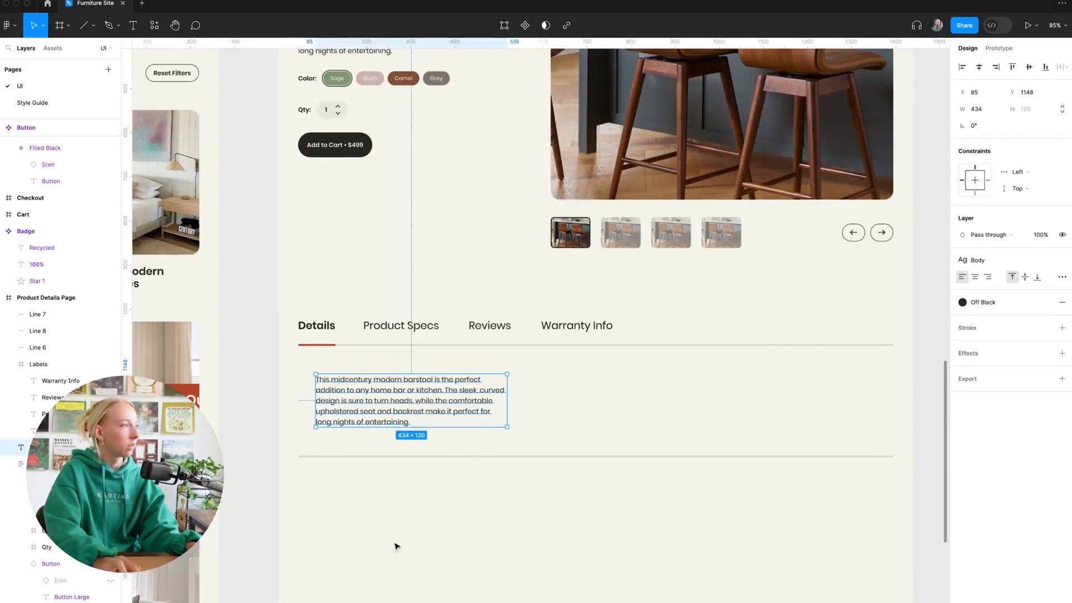
pyautogui.click(395, 546)
pyautogui.scroll(-5, 435, 540)
# Show the 12-Column Grid on the Product Details Page frame
pyautogui.click(358, 160)
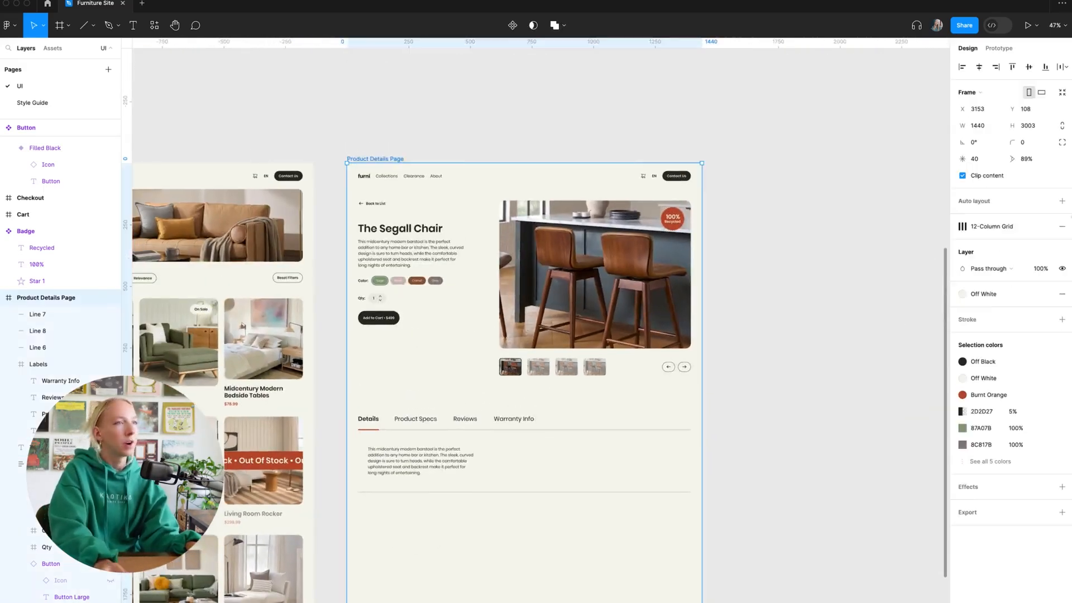
pyautogui.click(1031, 227)
pyautogui.scroll(5, 299, 569)
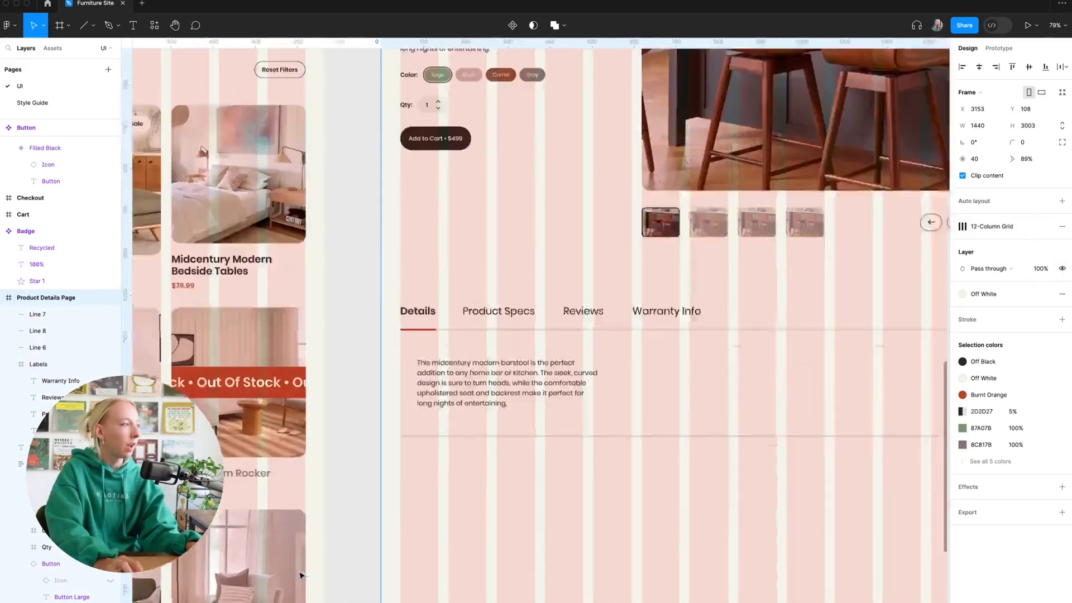
pyautogui.click(502, 419)
pyautogui.scroll(3, 535, 358)
# Align the paragraph with the first grid column and duplicate it twice into three equal text columns, the third at X 960
pyautogui.click(451, 388)
pyautogui.moveTo(450, 388); pyautogui.dragTo(430, 385)
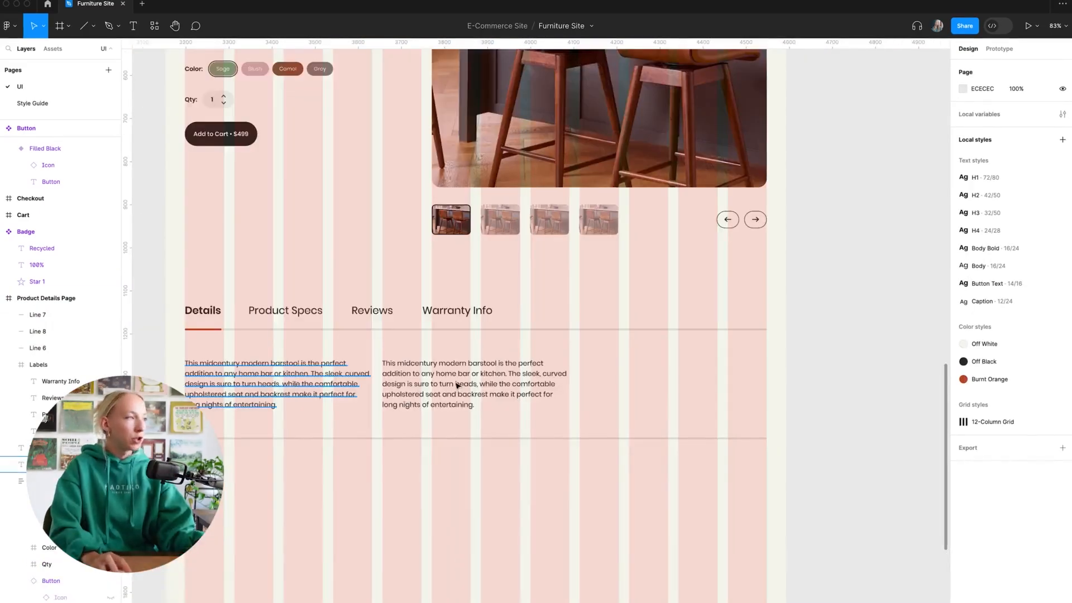
pyautogui.moveTo(456, 385); pyautogui.dragTo(642, 383)
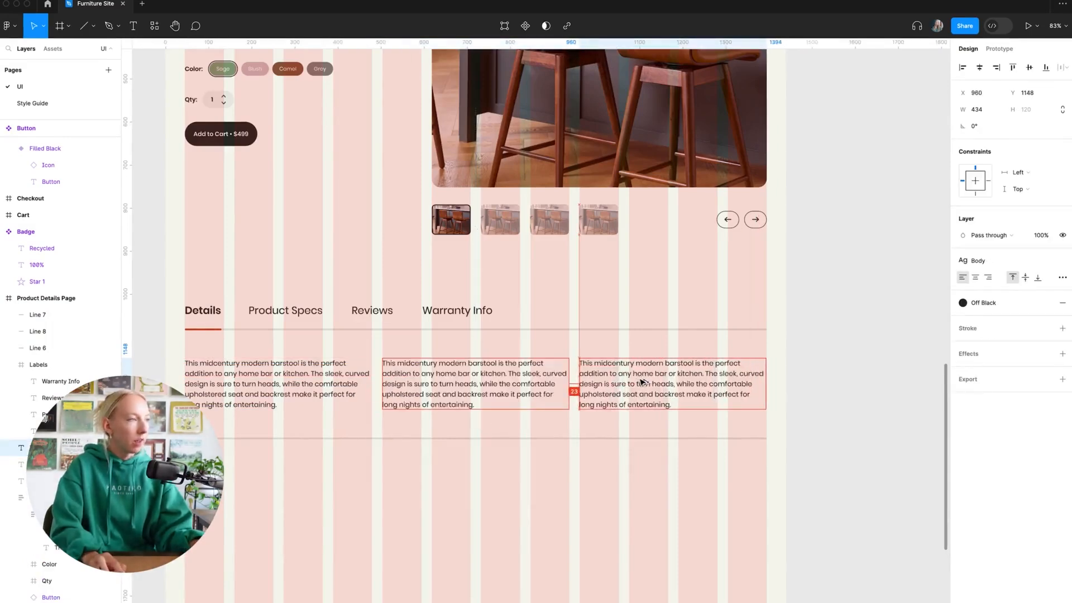
# Replace the text of the third paragraph with the line "Over 10,000 five-start reviews"
pyautogui.doubleClick(642, 382)
pyautogui.hotkey('ctrl', 'a')
pyautogui.scroll(5, 709, 402)
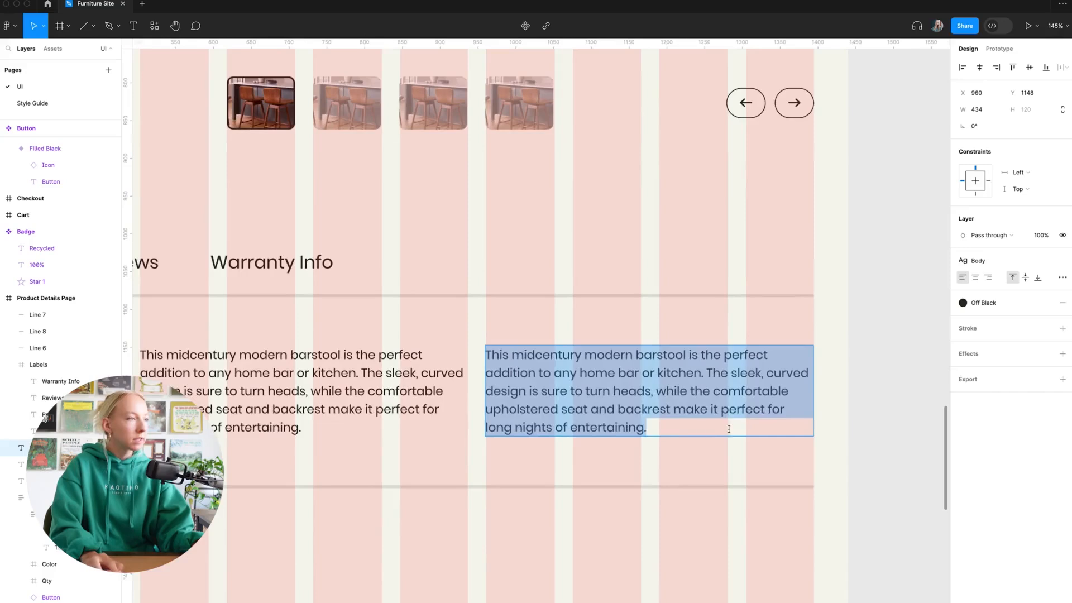
pyautogui.moveTo(678, 428); pyautogui.dragTo(480, 347)
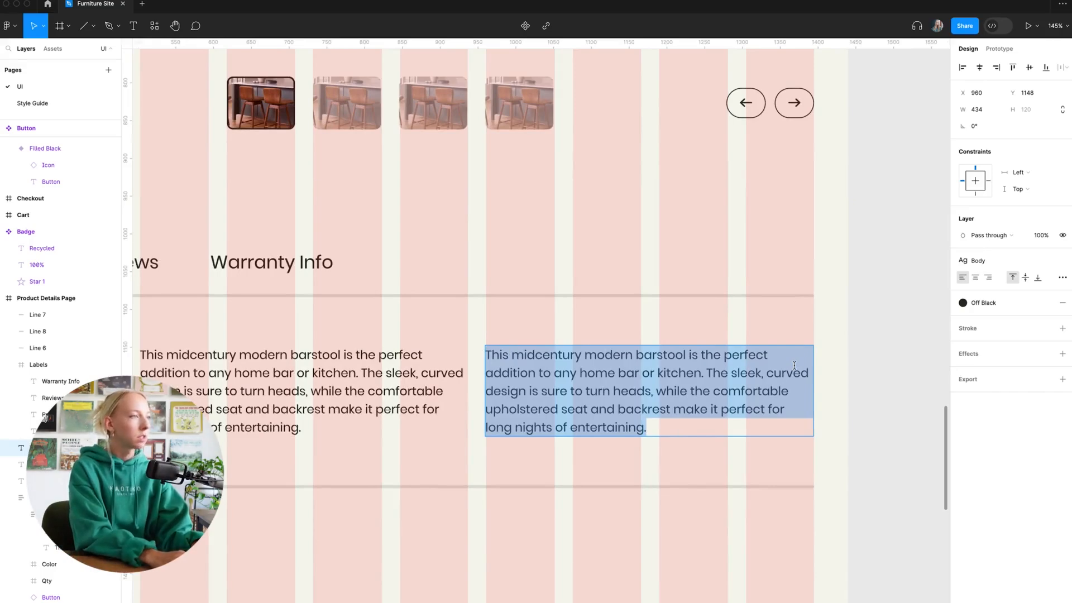
pyautogui.write('Over 10,000 five-start')
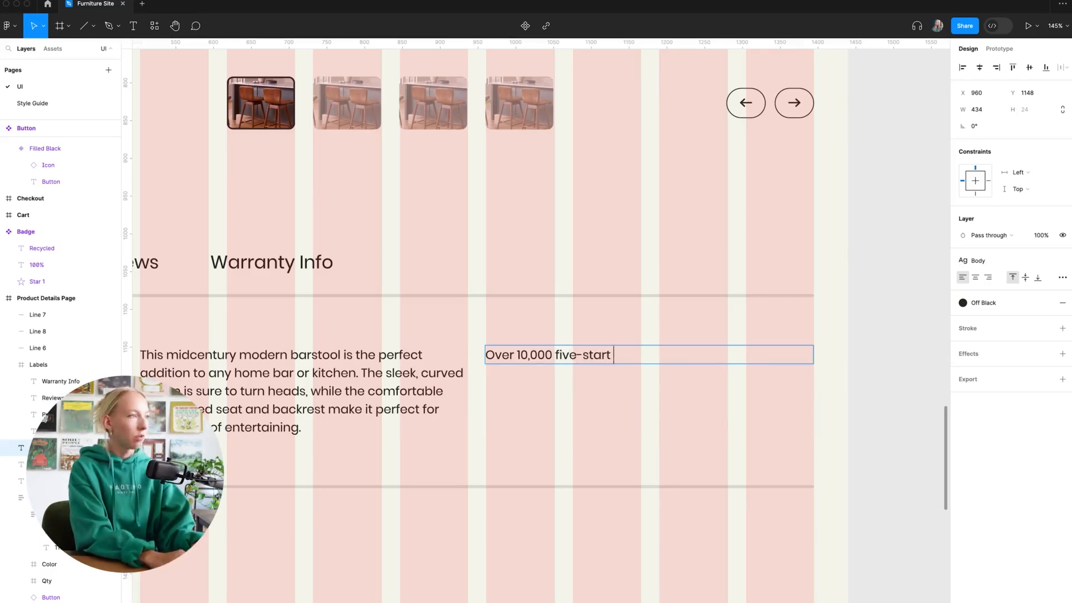
pyautogui.write('reviews')
pyautogui.press('Return')
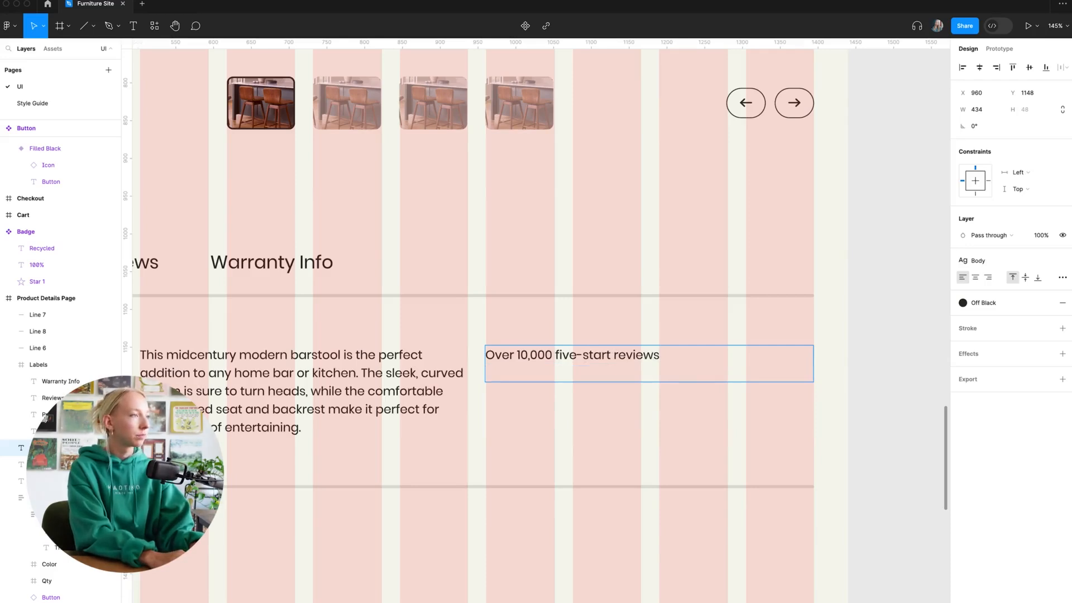
# Add the lines "Lifetime warranty included", "Sustainably sourced materials" and "Award-winning design" below the reviews line in the third text column
pyautogui.write('Lifetime warra')
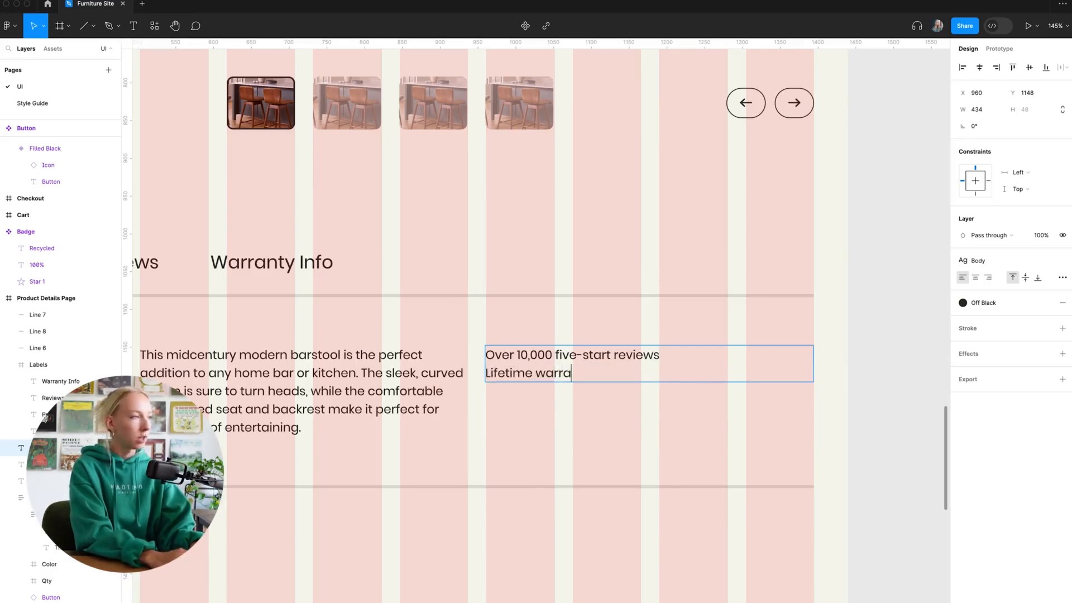
pyautogui.write('nty included')
pyautogui.press('Return')
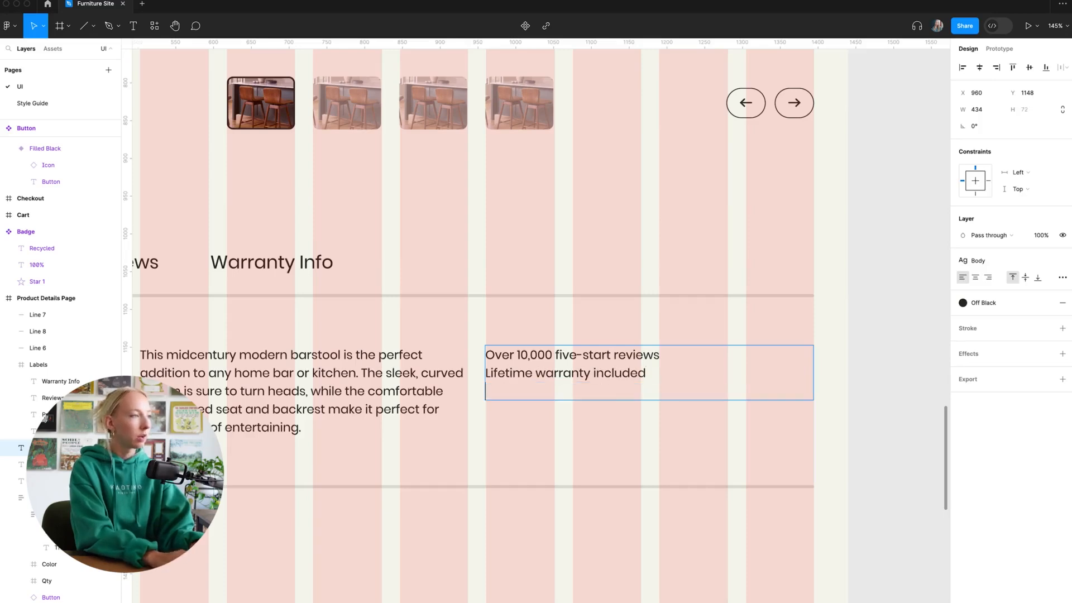
pyautogui.write('Sustr')
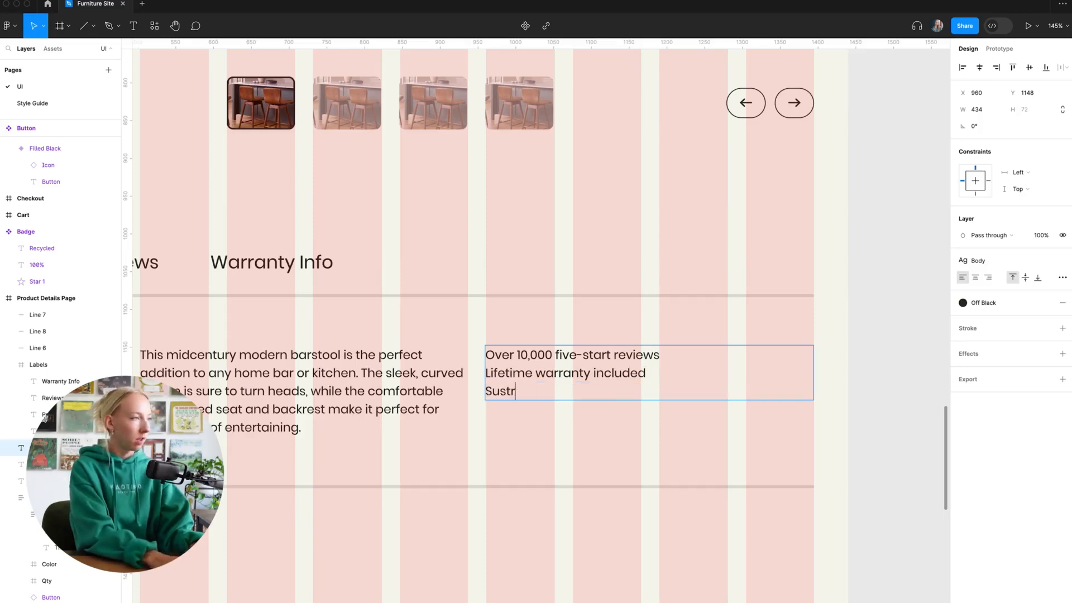
pyautogui.press('BackSpace')
pyautogui.write('ainably so')
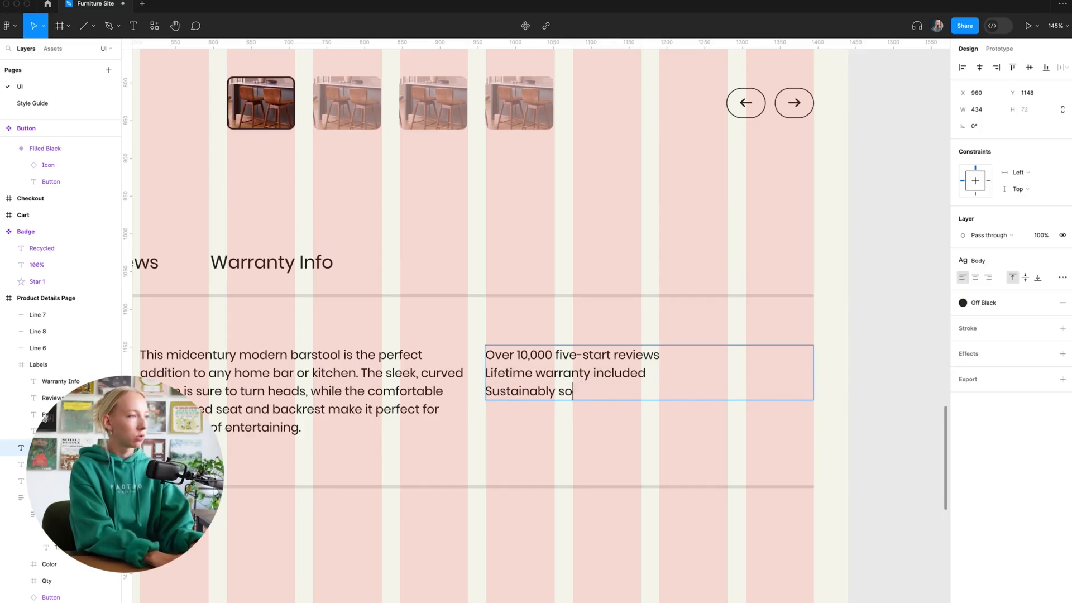
pyautogui.write('urced materials')
pyautogui.press('Return')
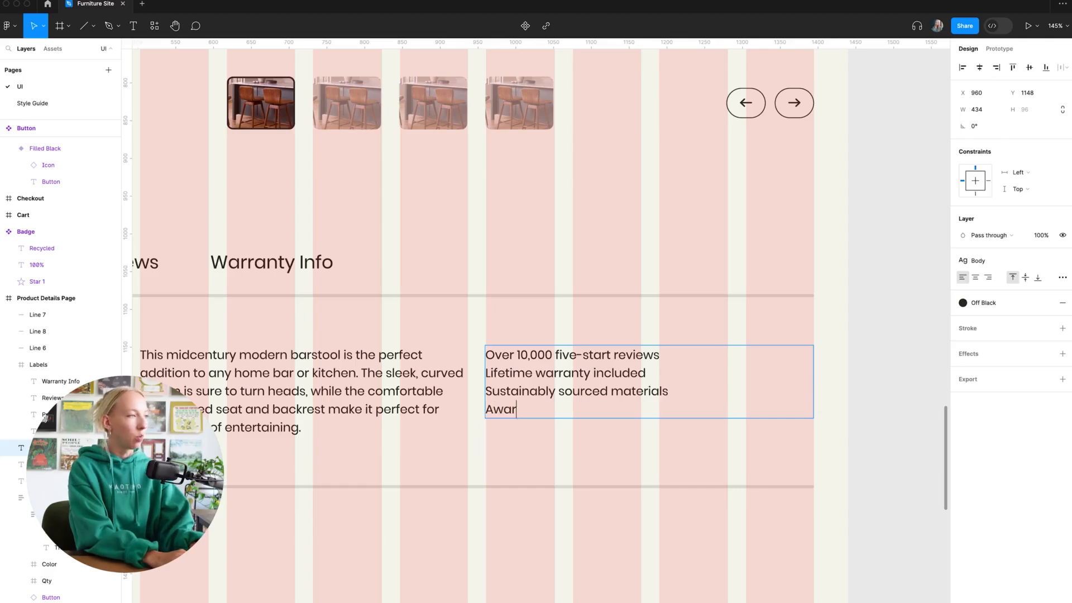
pyautogui.write('Award-winning design')
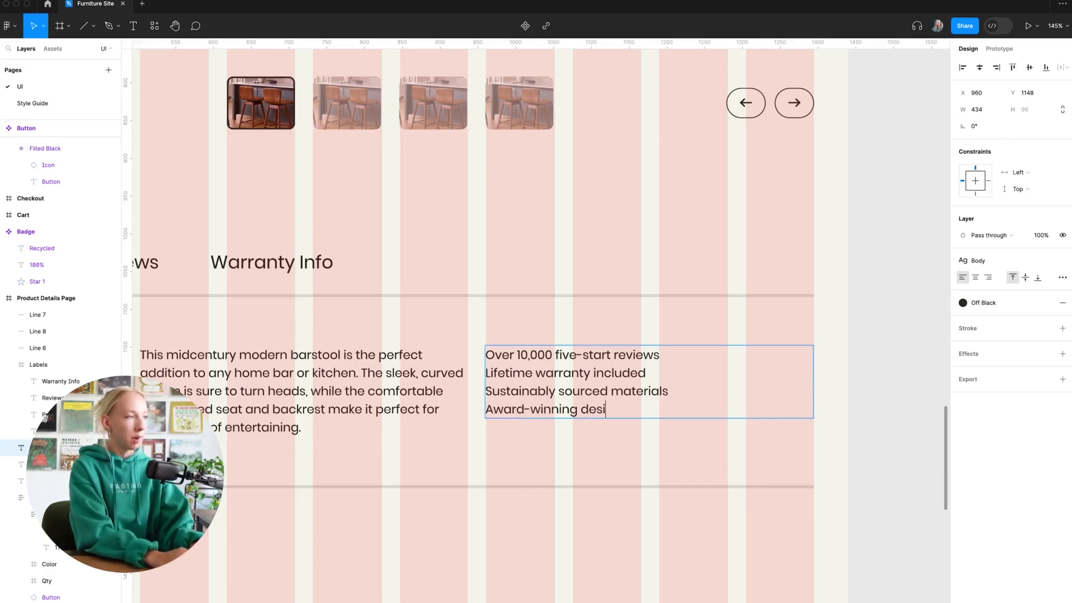
pyautogui.click(561, 444)
# Detach the Body style from the four-line feature list and set its line height to 32
pyautogui.click(556, 387)
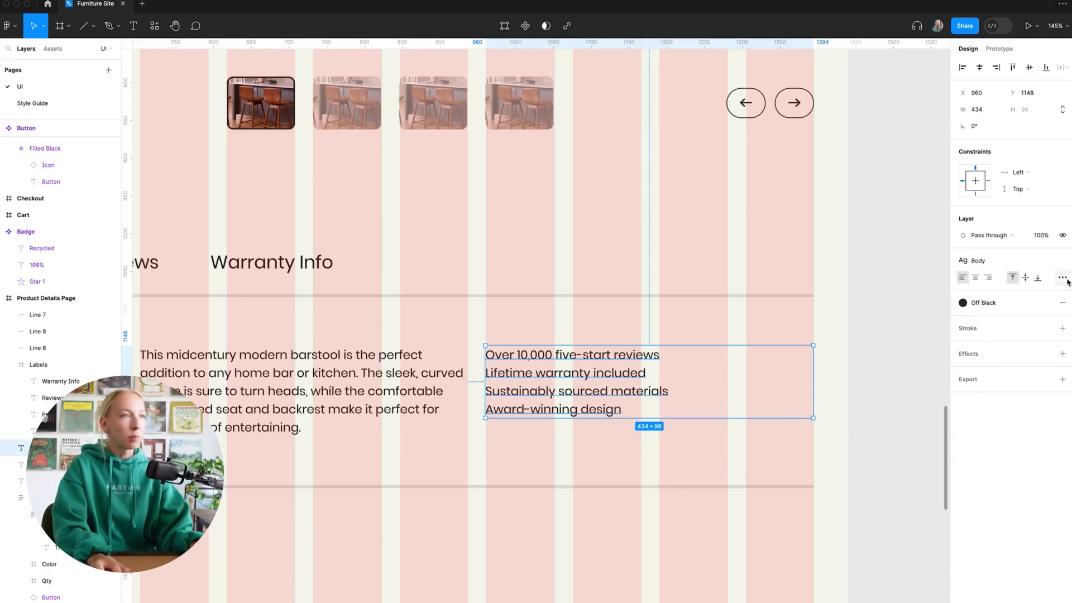
pyautogui.click(1062, 278)
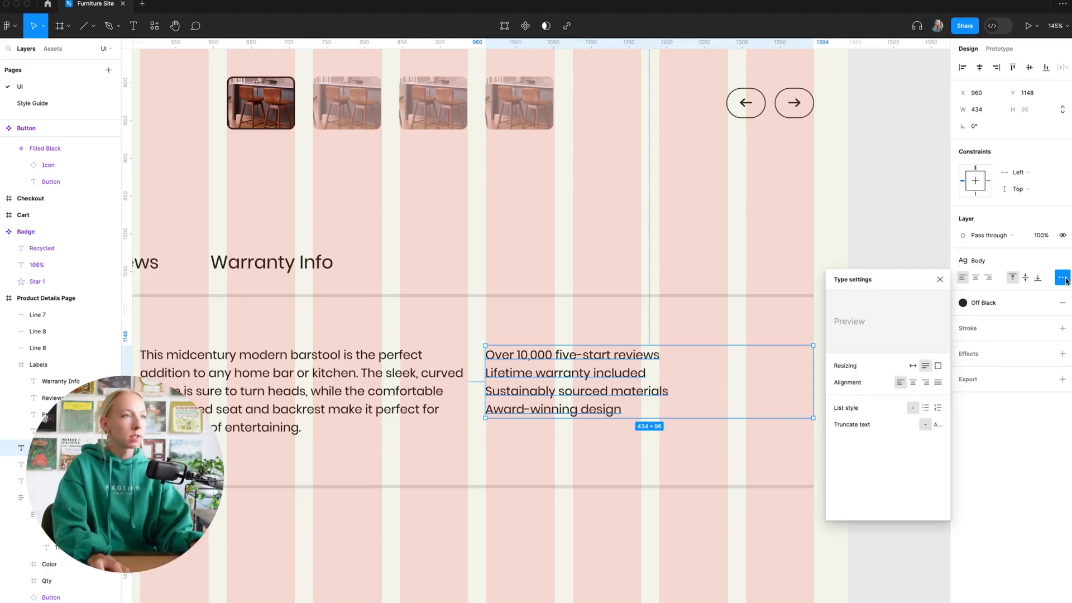
pyautogui.click(1034, 264)
pyautogui.click(1062, 261)
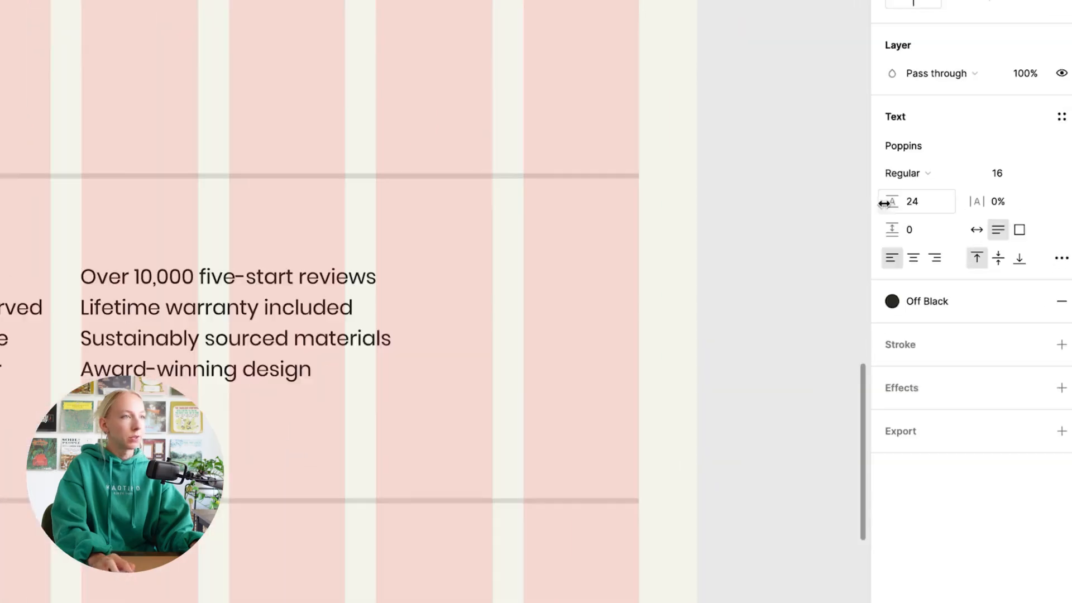
pyautogui.moveTo(956, 311); pyautogui.dragTo(974, 310)
pyautogui.moveTo(911, 200); pyautogui.dragTo(908, 201)
pyautogui.write('32')
pyautogui.press('Return')
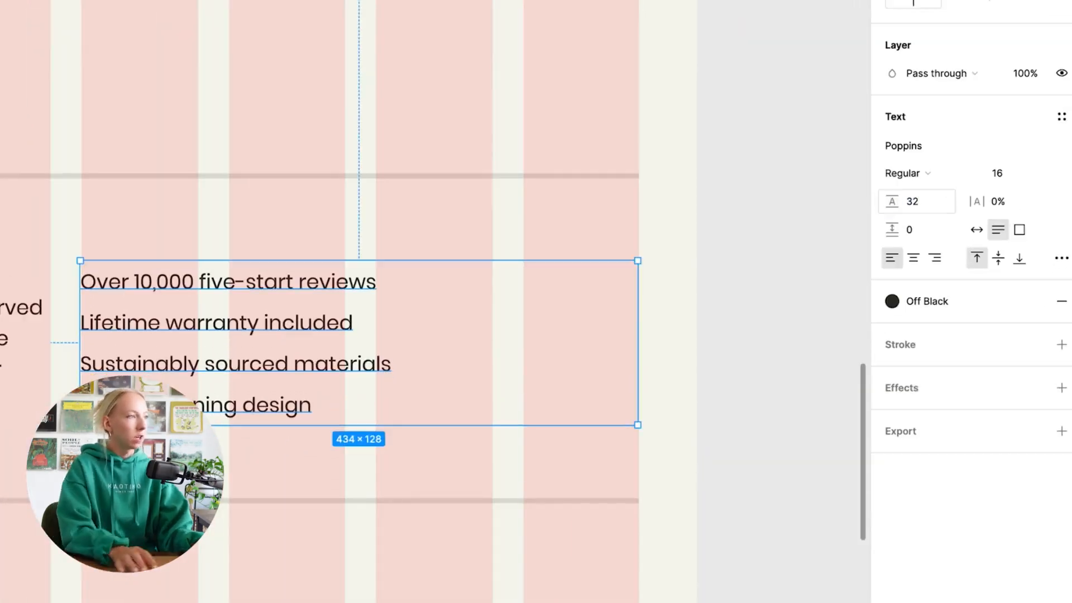
pyautogui.hscroll(1, 585, 315)
pyautogui.click(661, 312)
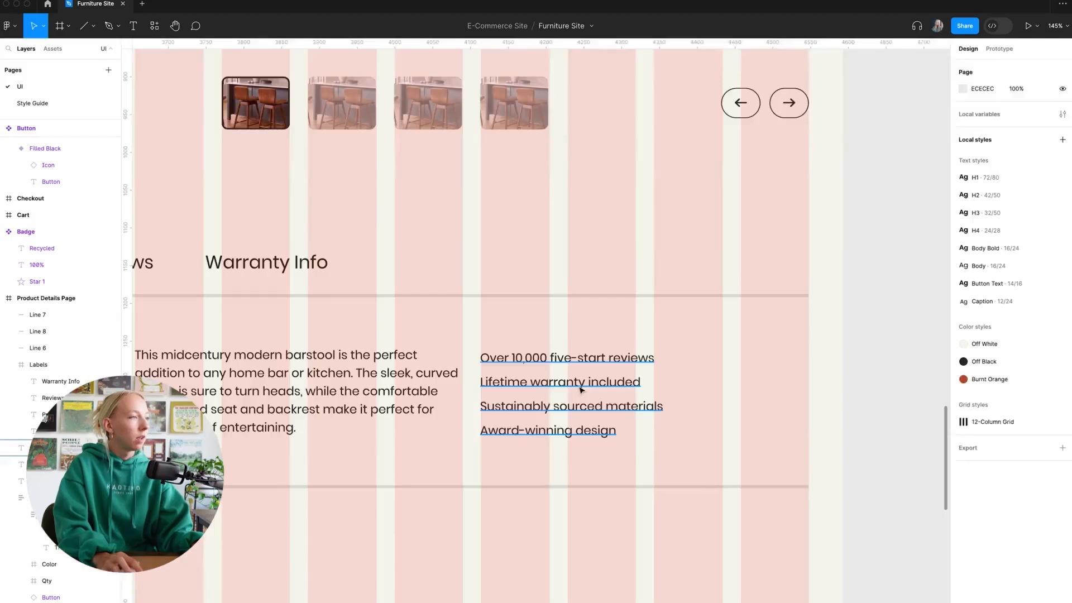
# Narrow the feature list's text box from its left edge to a width of 270, starting at X 1124
pyautogui.click(210, 338)
pyautogui.moveTo(477, 393); pyautogui.dragTo(604, 392)
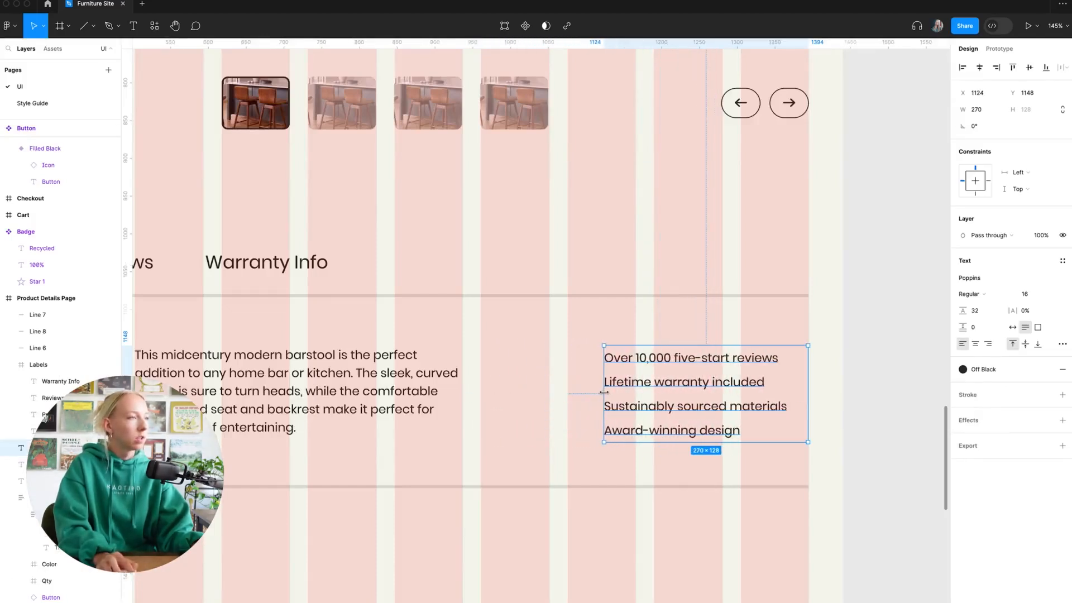
pyautogui.click(855, 384)
# Place a Star-type Icon instance at X 1076 beside the first list line and duplicate it beside the second at Y 1184
pyautogui.scroll(3, 794, 402)
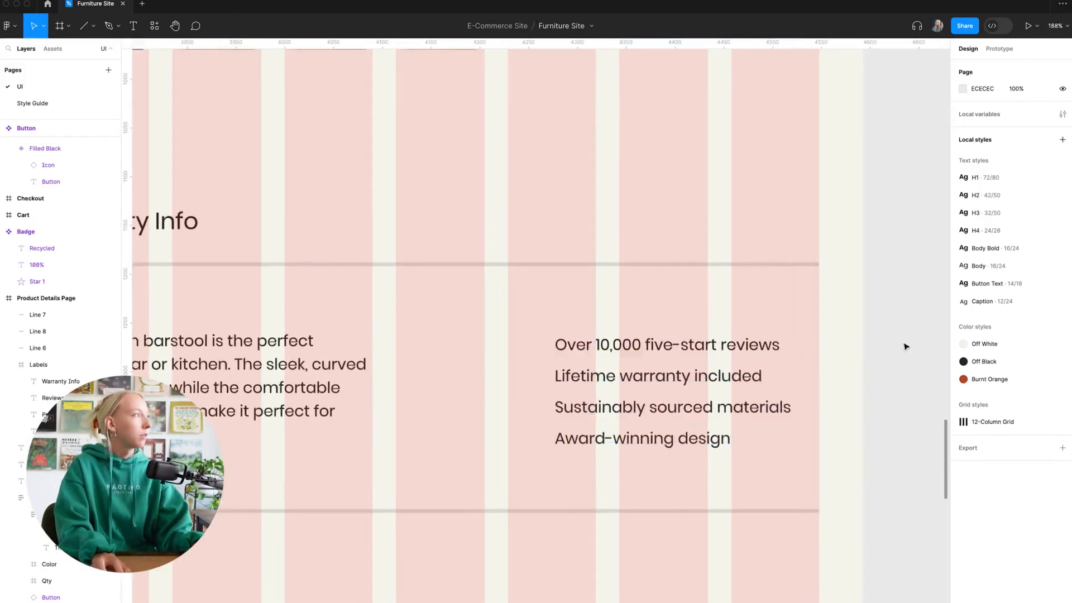
pyautogui.click(53, 49)
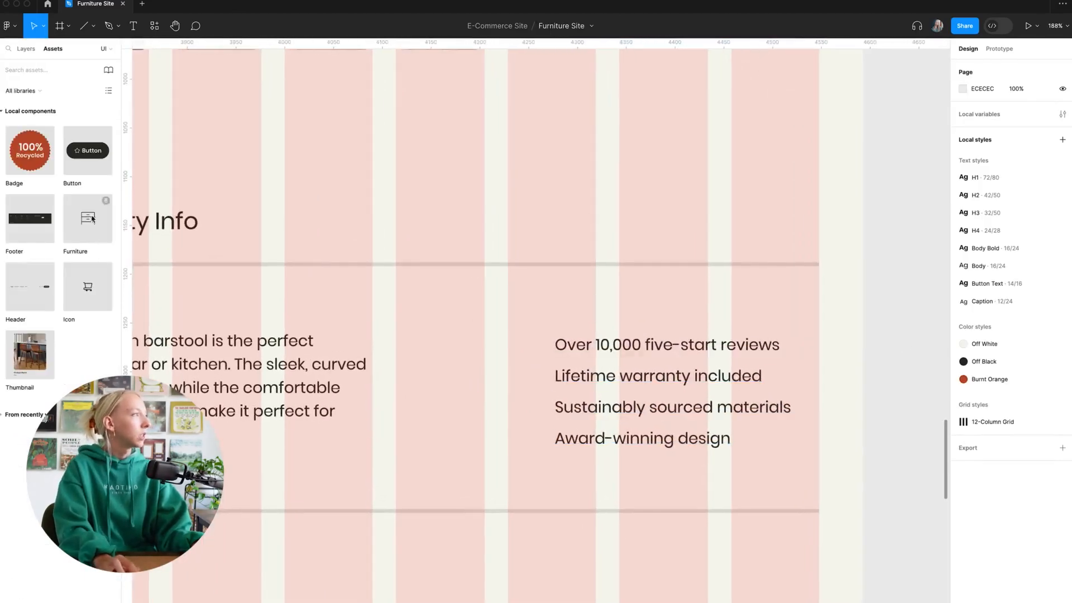
pyautogui.moveTo(87, 286); pyautogui.dragTo(532, 385)
pyautogui.scroll(3, 517, 352)
pyautogui.click(1018, 201)
pyautogui.click(999, 225)
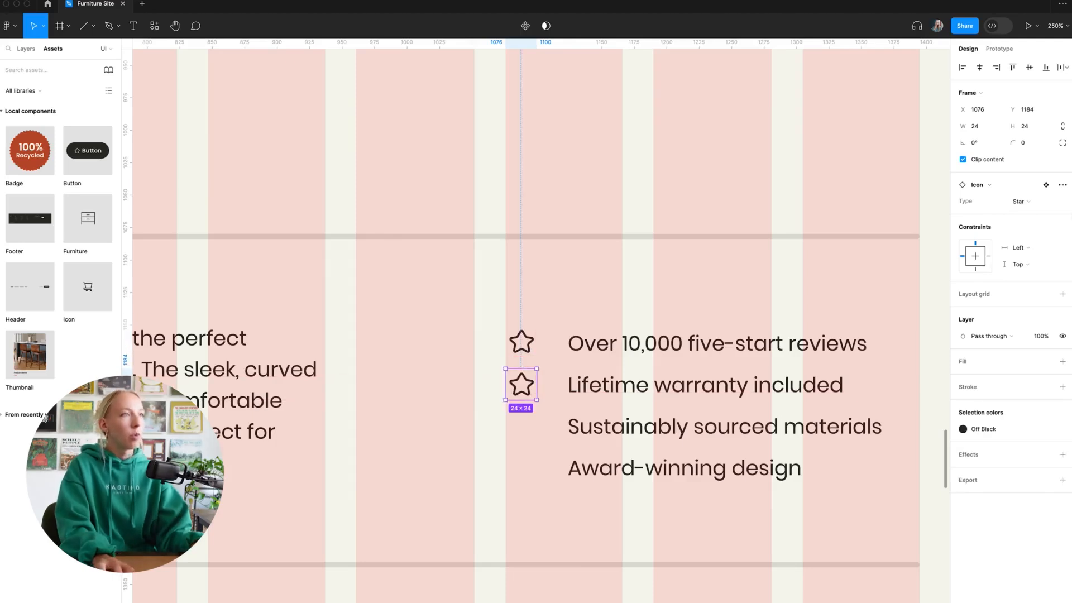
# Make the second icon a Shield and duplicate it down as a Globe at Y 1217 and a Ribbon at Y 1250
pyautogui.click(1025, 202)
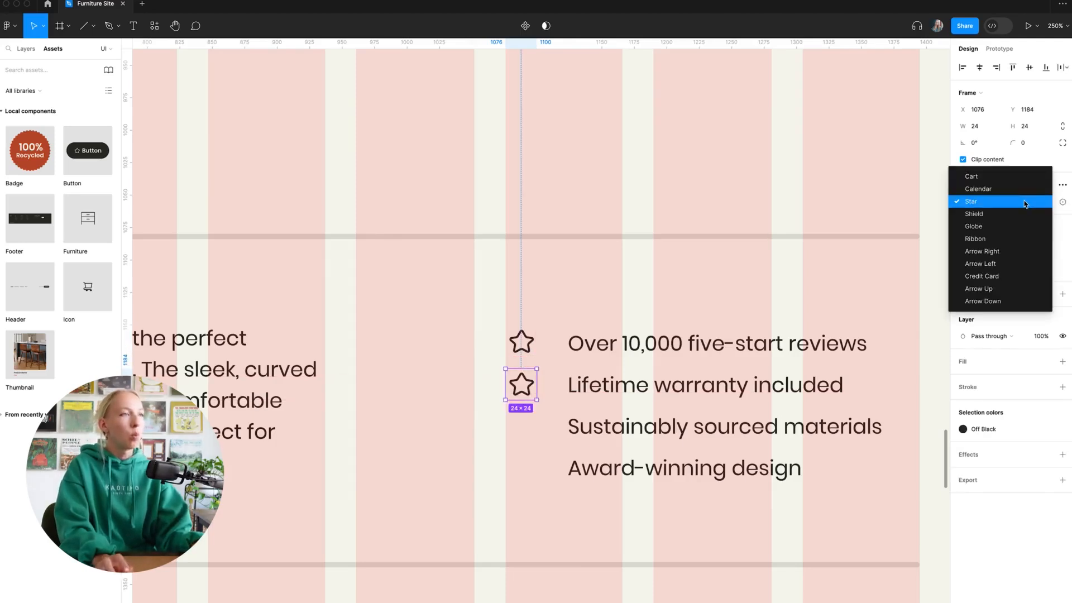
pyautogui.click(1025, 214)
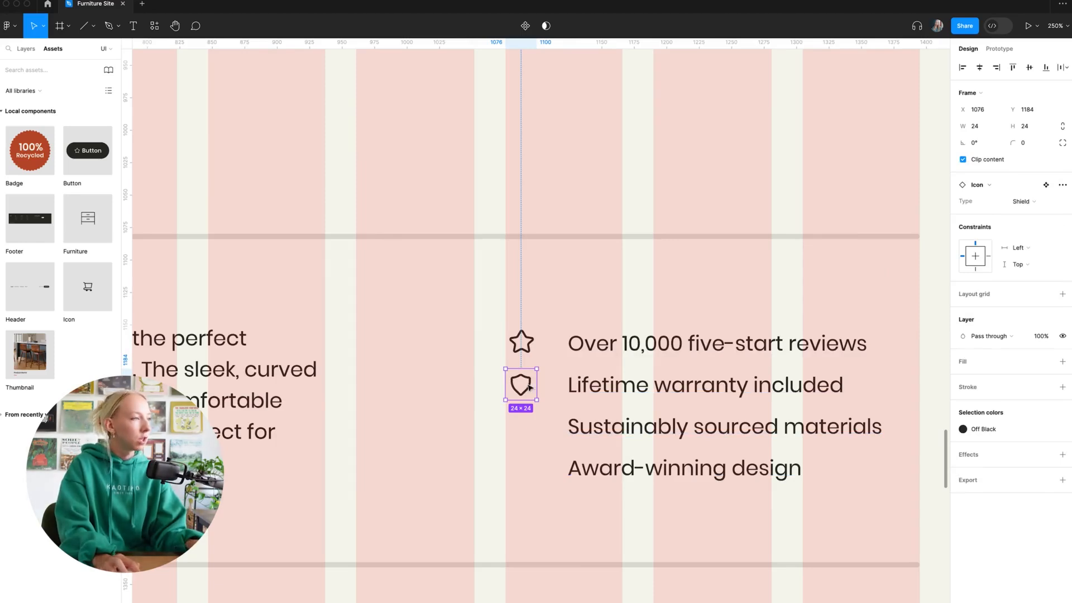
pyautogui.keyDown('alt'); pyautogui.moveTo(528, 387); pyautogui.dragTo(530, 432); pyautogui.keyUp('alt')
pyautogui.click(1037, 201)
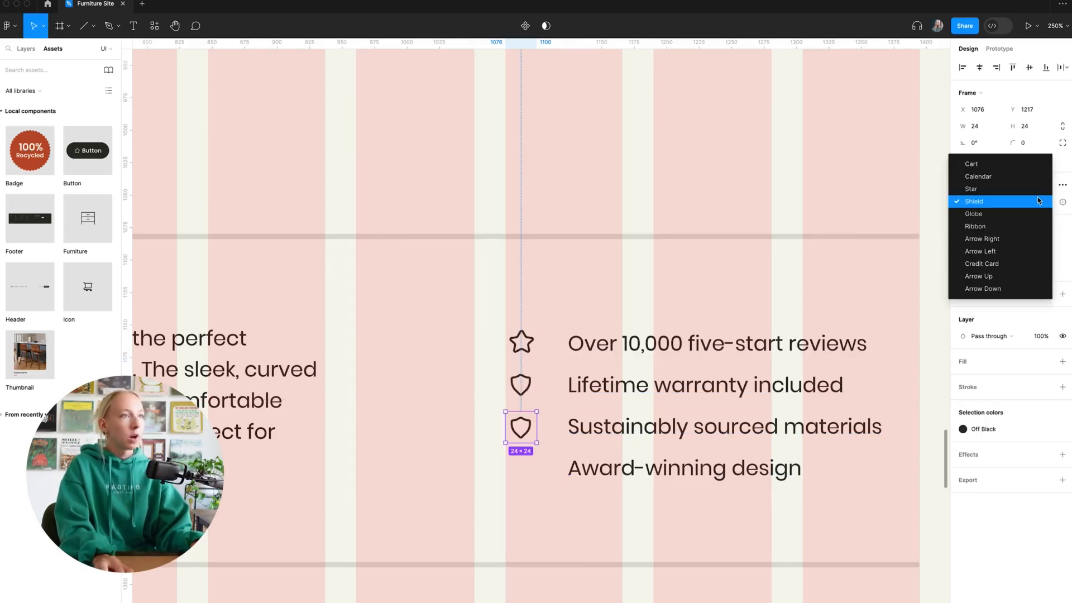
pyautogui.click(1027, 214)
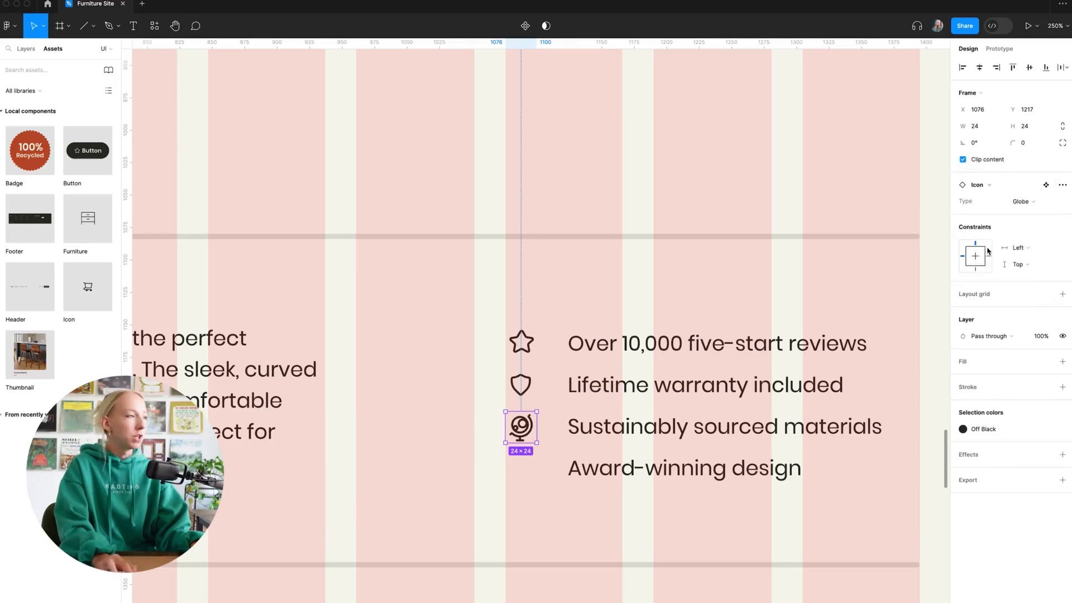
pyautogui.keyDown('alt'); pyautogui.moveTo(521, 438); pyautogui.dragTo(520, 480); pyautogui.keyUp('alt')
pyautogui.click(1025, 207)
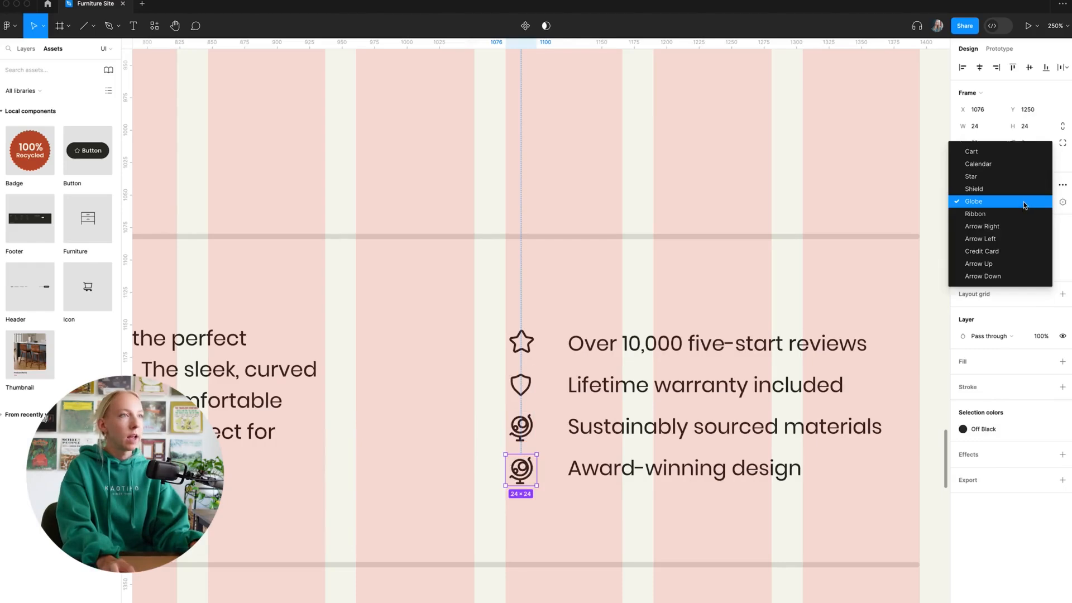
pyautogui.click(1018, 214)
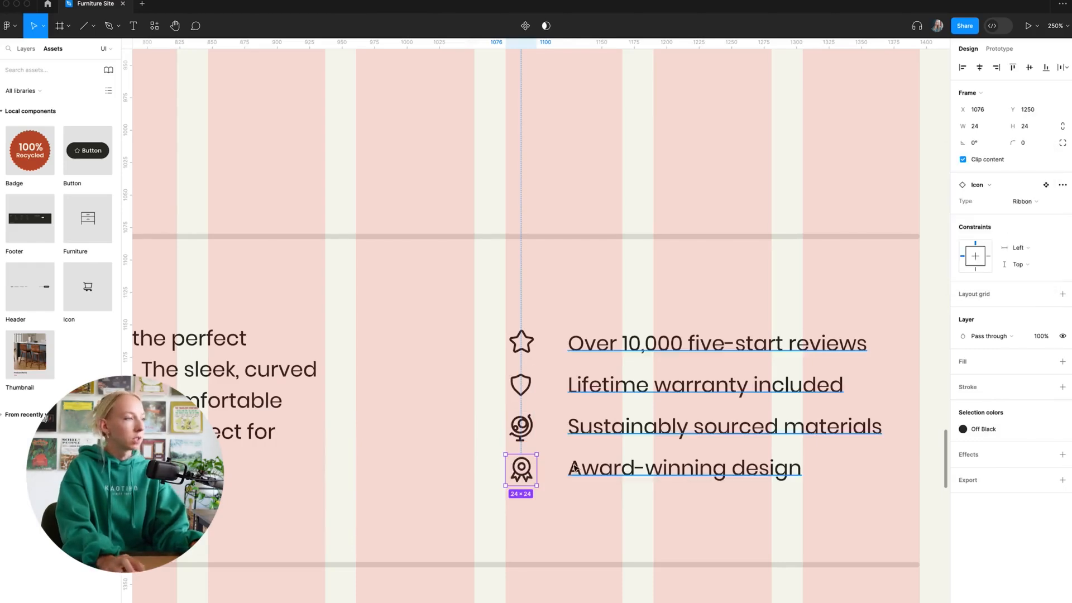
pyautogui.click(581, 513)
# Examine the spacing of the four icons and their alignment with the list lines
pyautogui.scroll(1, 446, 326)
pyautogui.hscroll(1, 447, 327)
pyautogui.moveTo(435, 312); pyautogui.dragTo(600, 367)
pyautogui.click(527, 301)
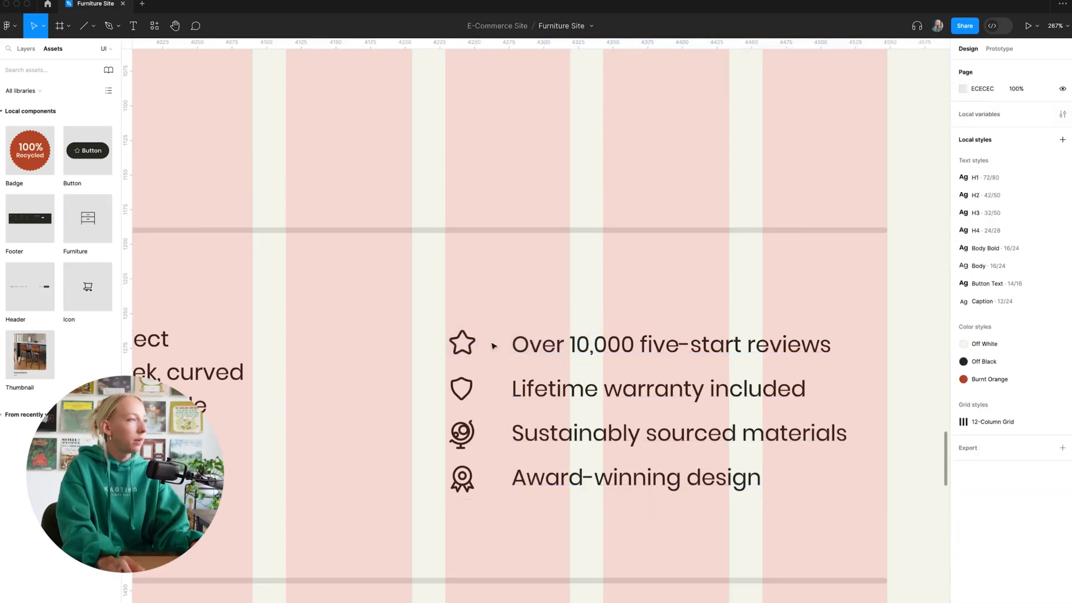
pyautogui.click(468, 346)
pyautogui.keyDown('shift'); pyautogui.click(469, 391); pyautogui.keyUp('shift')
pyautogui.keyDown('shift'); pyautogui.click(469, 435); pyautogui.keyUp('shift')
pyautogui.keyDown('shift'); pyautogui.click(469, 480); pyautogui.keyUp('shift')
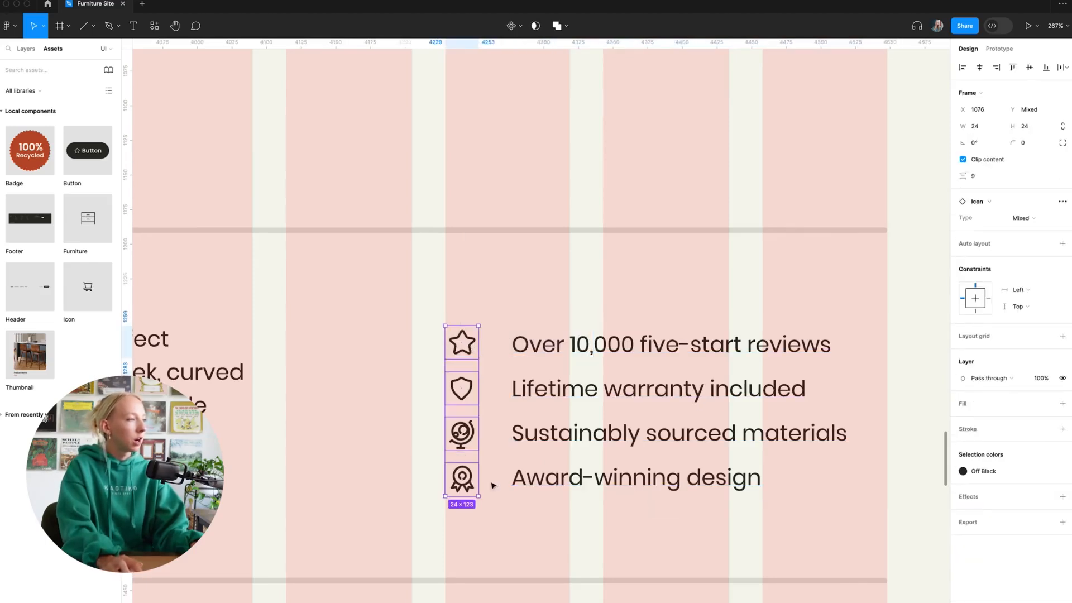
pyautogui.click(494, 427)
pyautogui.scroll(3, 494, 408)
pyautogui.click(442, 311)
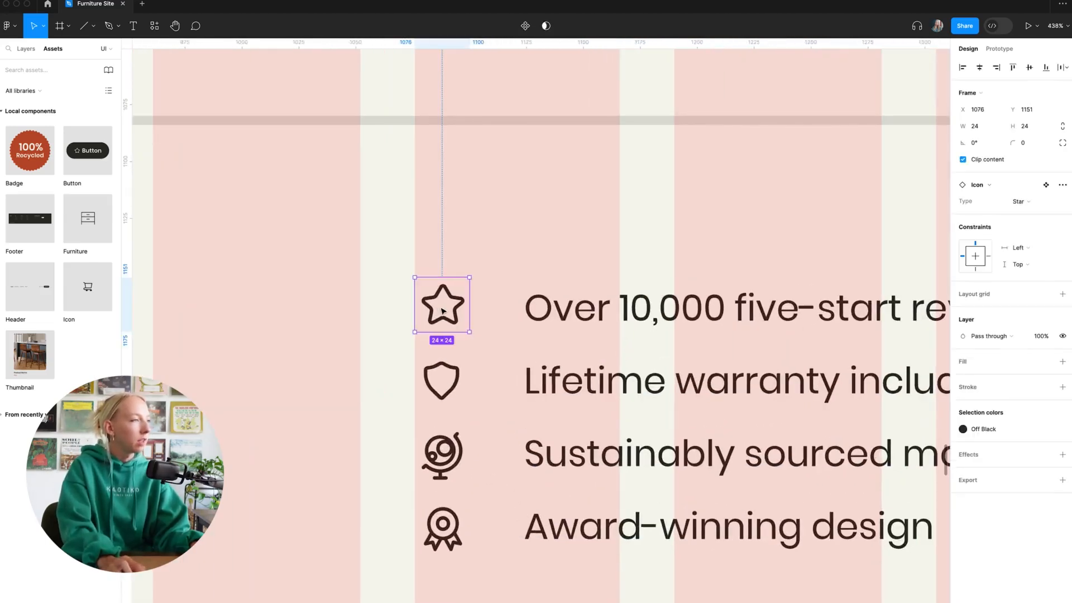
pyautogui.click(456, 347)
pyautogui.click(495, 582)
pyautogui.scroll(-5, 495, 581)
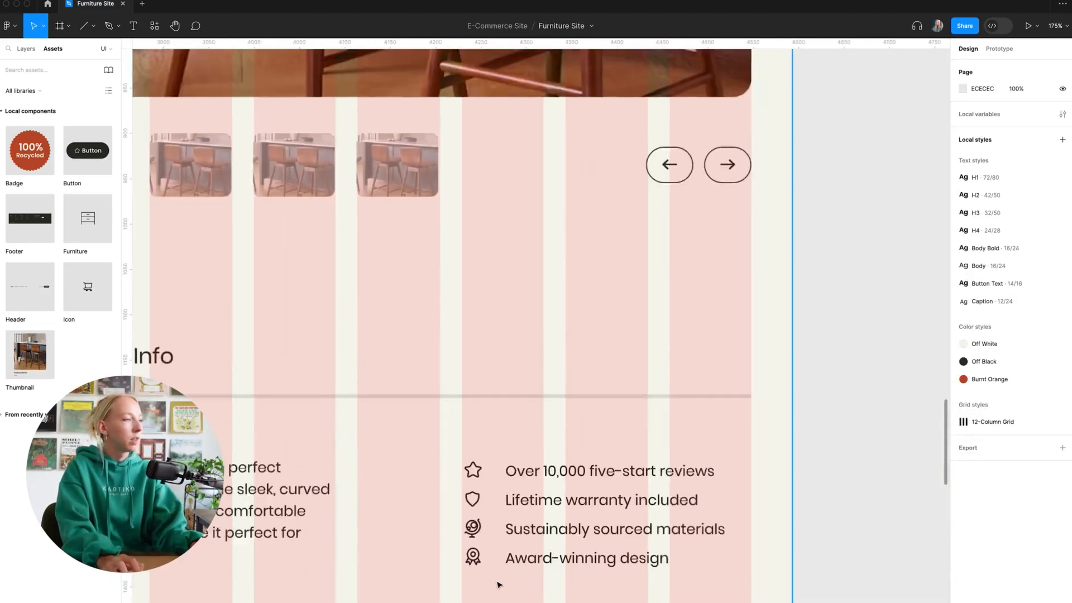
# Move the feature list text closer to the icons, to X 1112
pyautogui.scroll(2, 538, 546)
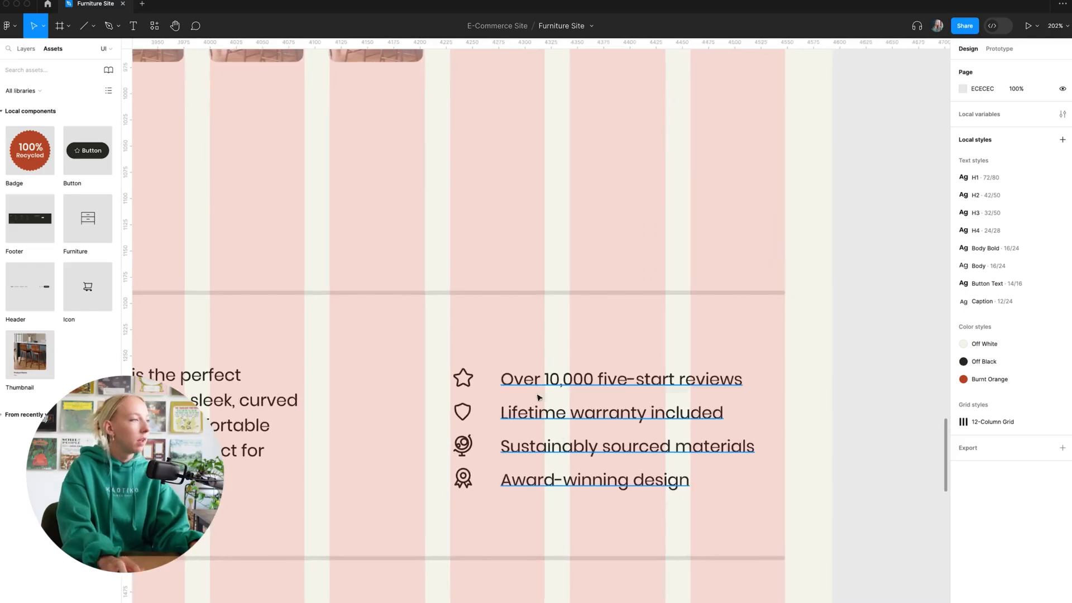
pyautogui.moveTo(526, 382); pyautogui.dragTo(514, 382)
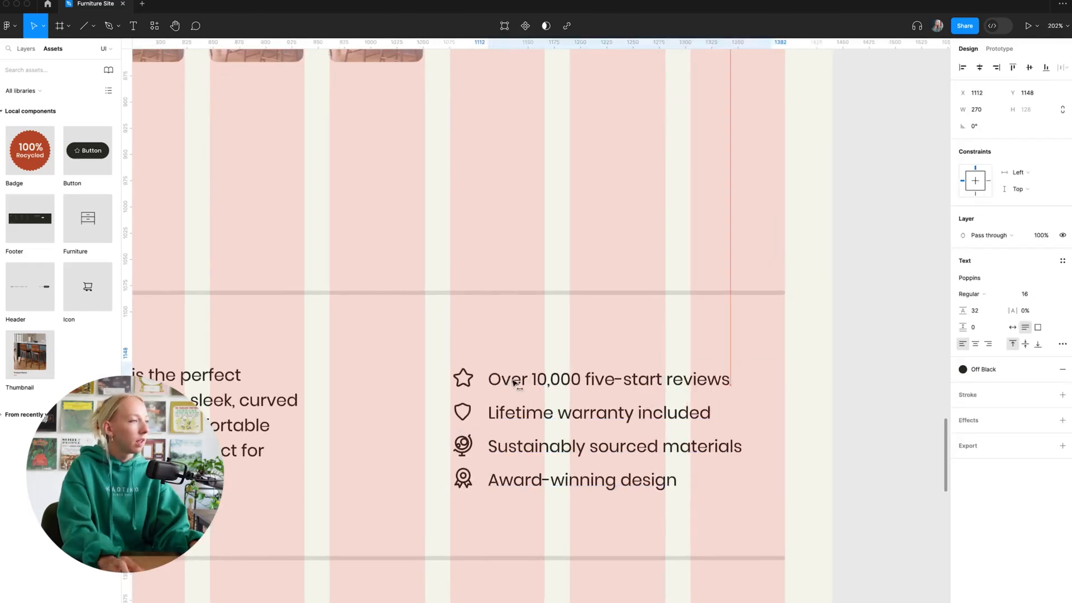
pyautogui.press('alt')
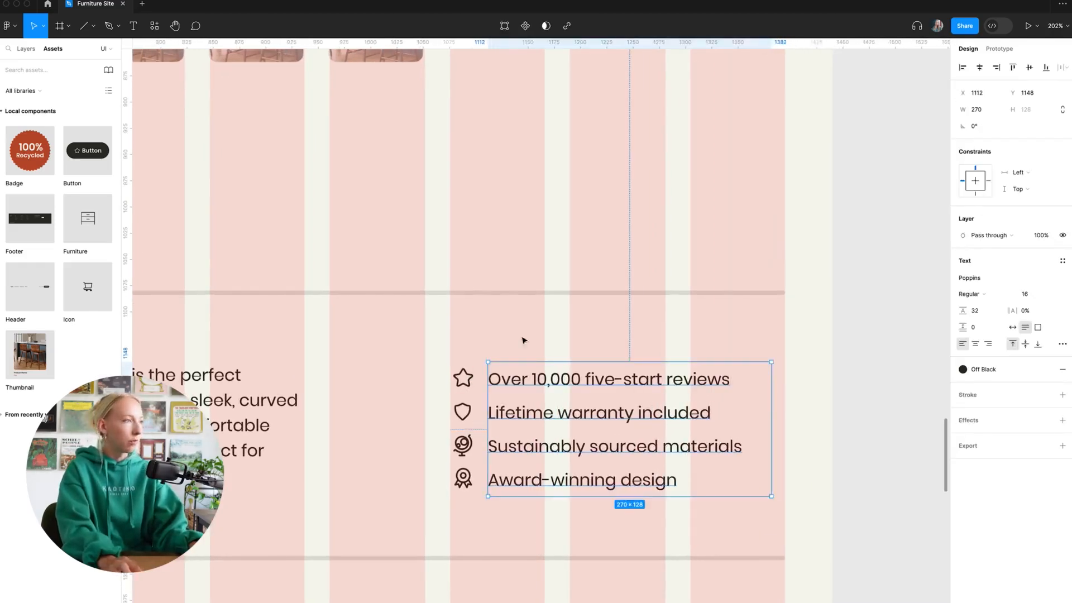
pyautogui.click(557, 354)
# Wrap the four icons and the feature list text together in one frame
pyautogui.scroll(-3, 558, 354)
pyautogui.scroll(2, 558, 357)
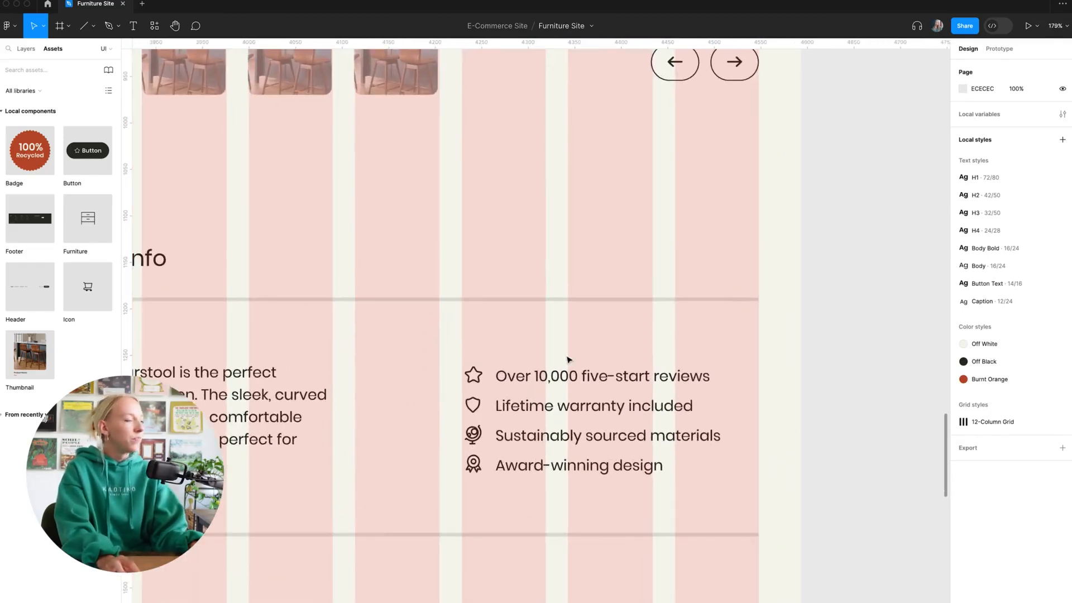
pyautogui.scroll(-3, 643, 448)
pyautogui.scroll(3, 614, 435)
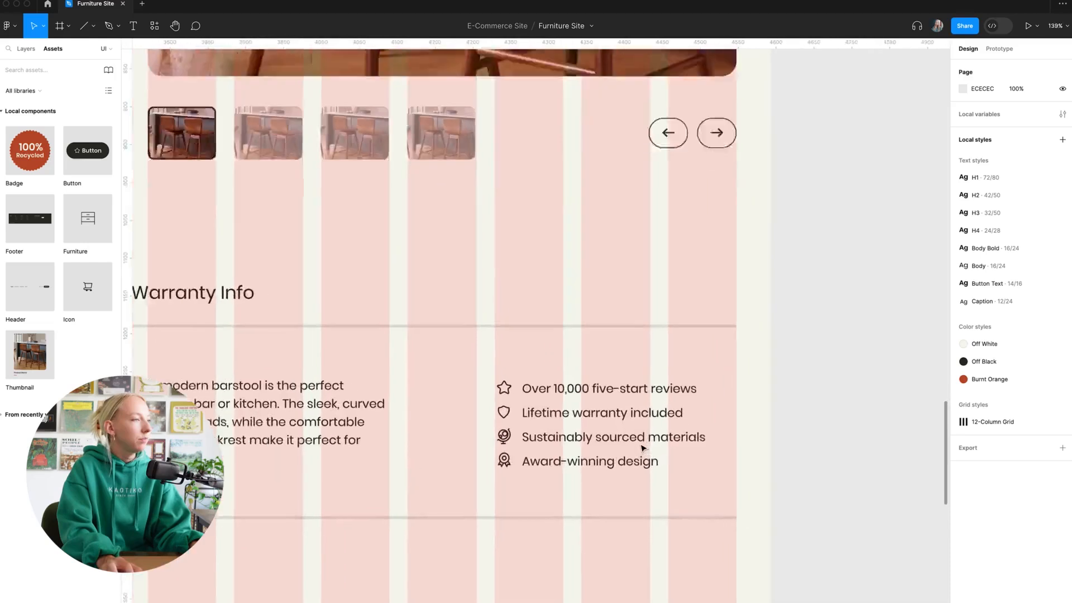
pyautogui.moveTo(453, 358); pyautogui.dragTo(566, 509)
pyautogui.rightClick(563, 444)
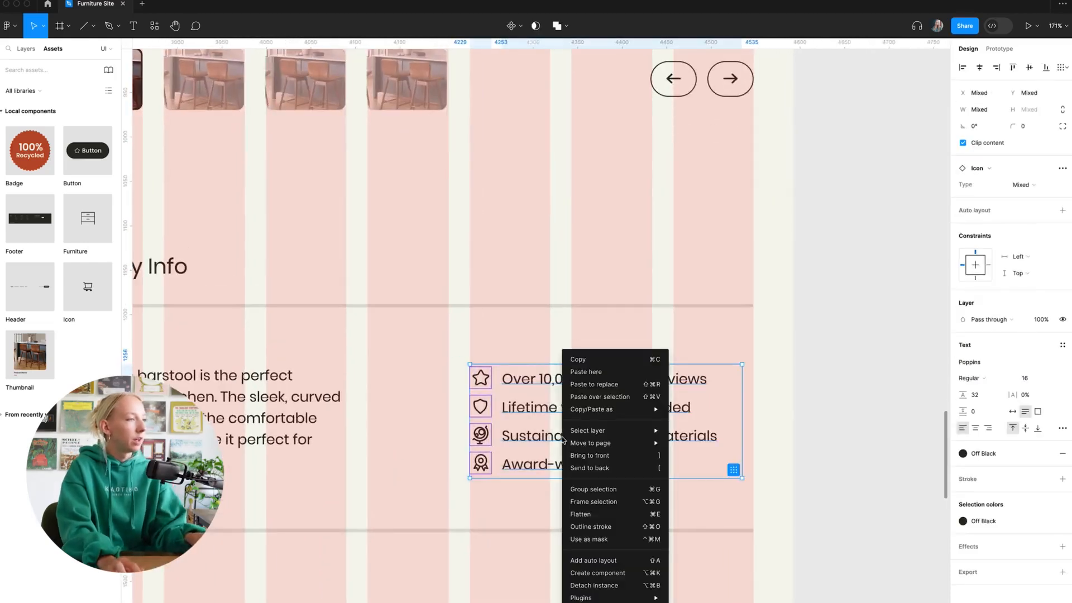
pyautogui.click(622, 502)
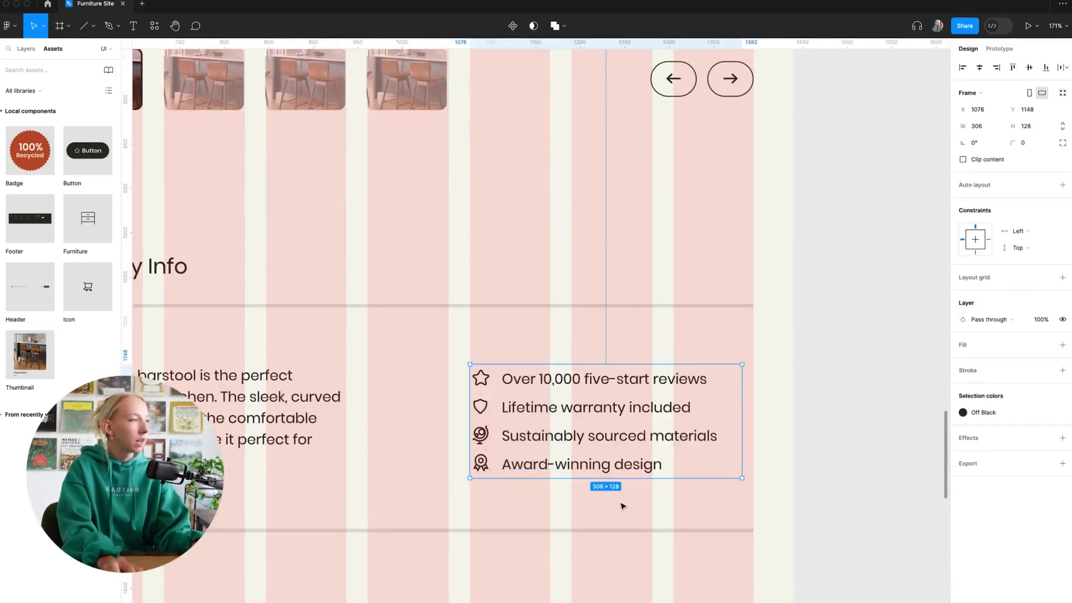
pyautogui.click(588, 502)
# Move the framed icon list toward the middle paragraph, to X 1025 and Y 1144
pyautogui.scroll(-3, 588, 502)
pyautogui.click(581, 450)
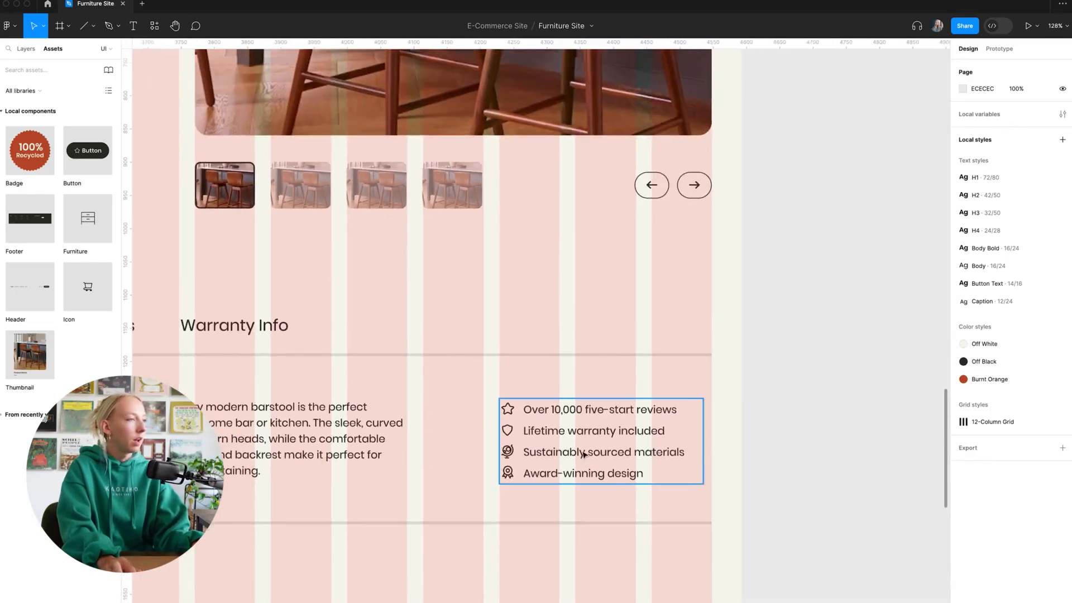
pyautogui.moveTo(581, 450); pyautogui.dragTo(550, 451)
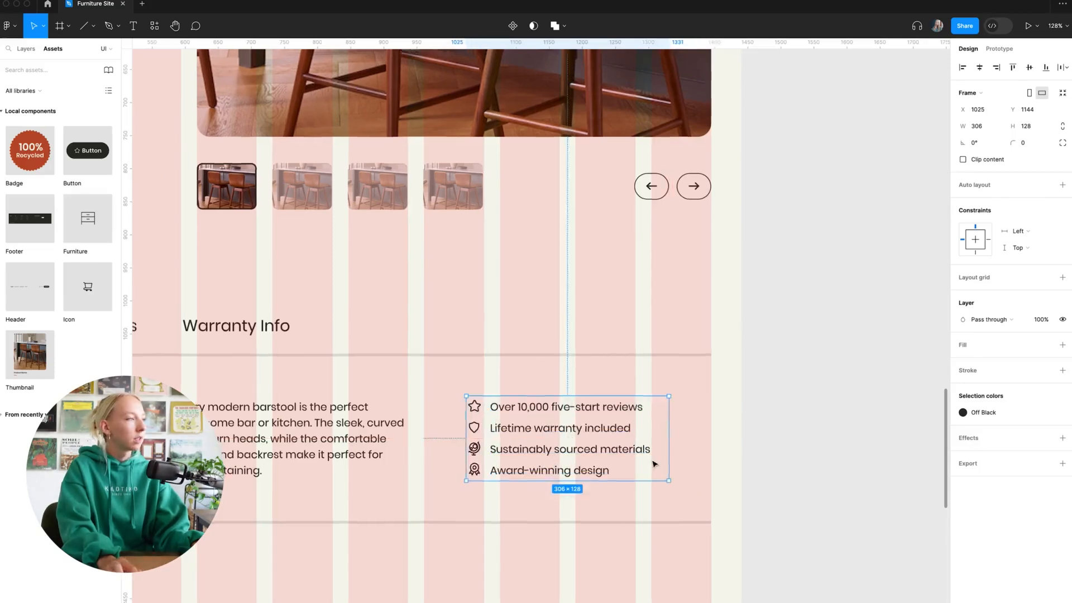
pyautogui.scroll(-4, 654, 464)
pyautogui.hscroll(-2, 654, 464)
pyautogui.scroll(2, 654, 464)
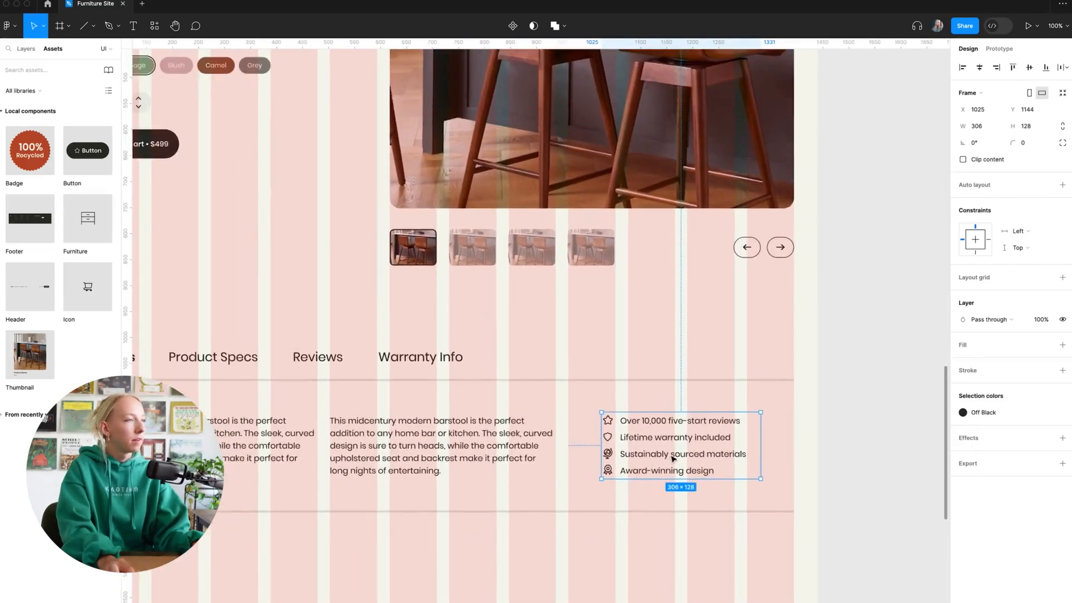
# Align the framed icon list with the grid column nearer the middle paragraph, at X 960 and Y 1144
pyautogui.hscroll(1, 673, 458)
pyautogui.moveTo(667, 452); pyautogui.dragTo(632, 455)
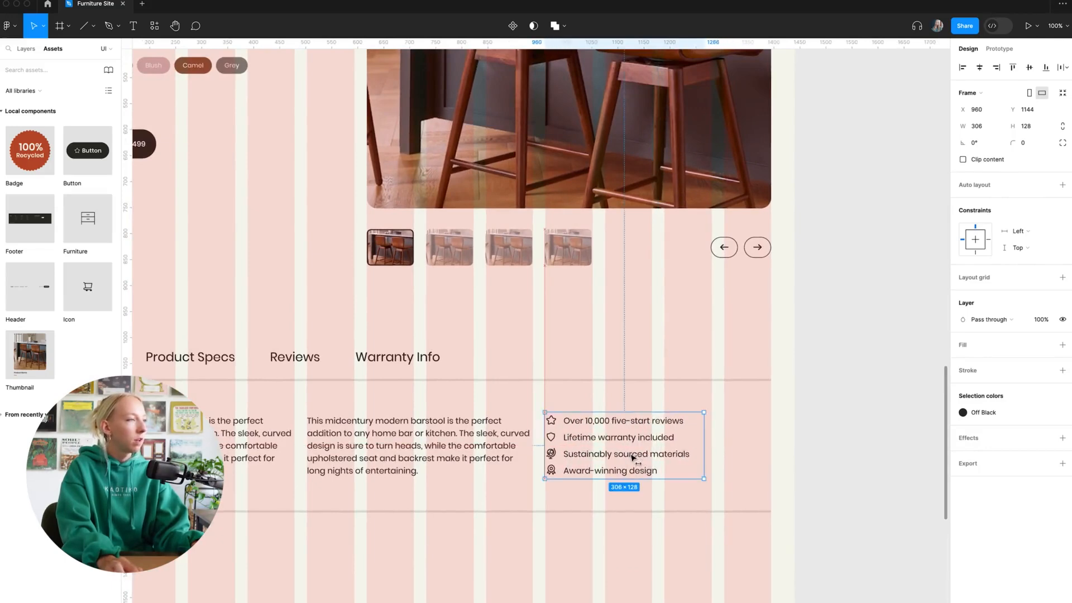
pyautogui.click(761, 483)
pyautogui.scroll(-5, 802, 490)
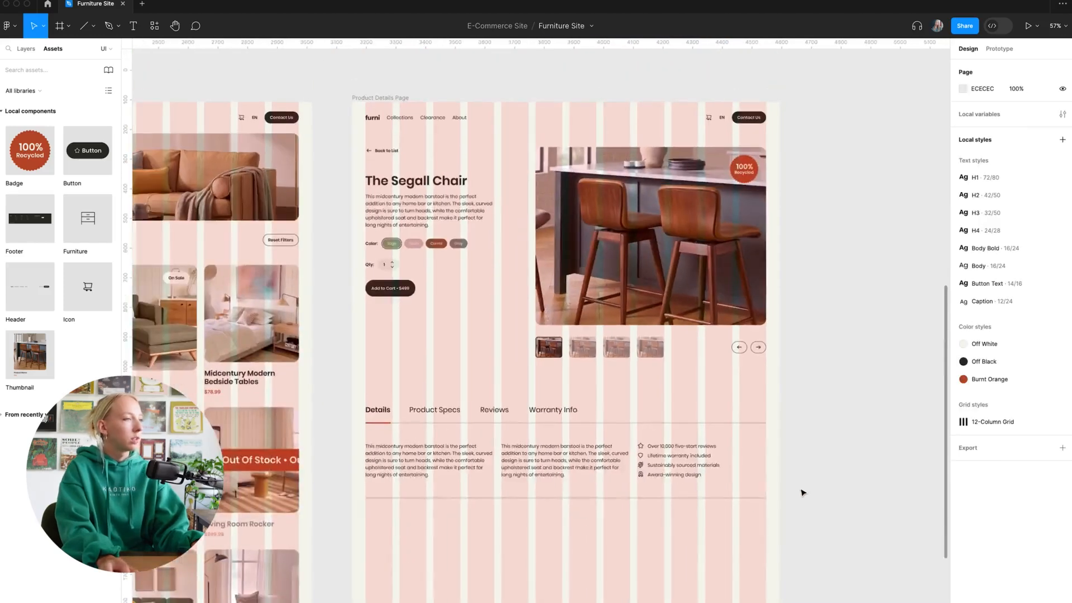
# Hide the 12-column grid on the Product Details Page and check the spacing of the Details columns without it
pyautogui.click(341, 103)
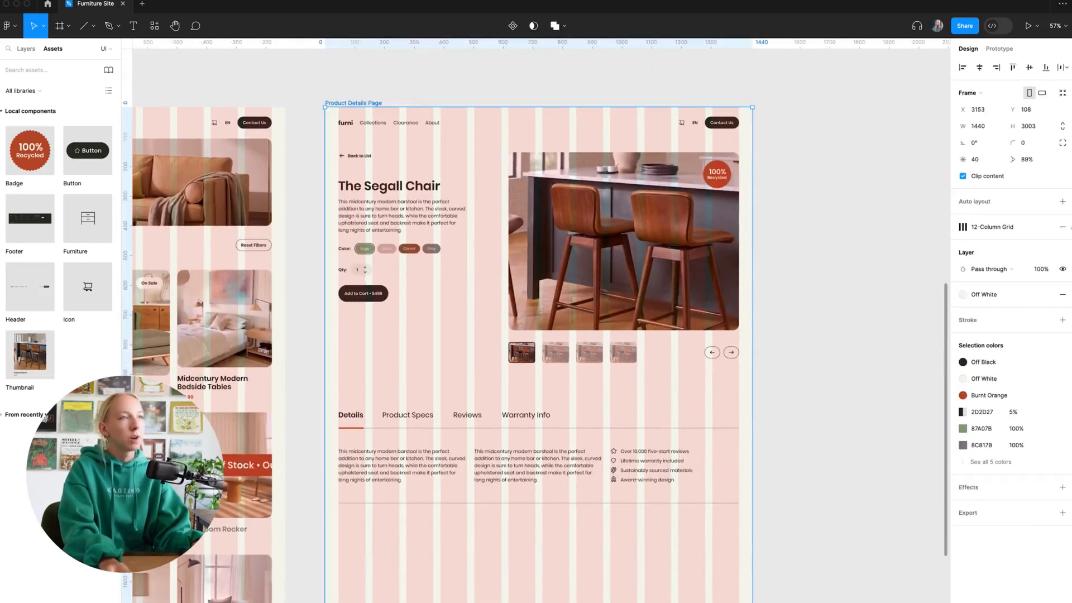
pyautogui.click(1029, 227)
pyautogui.click(675, 513)
pyautogui.scroll(5, 662, 514)
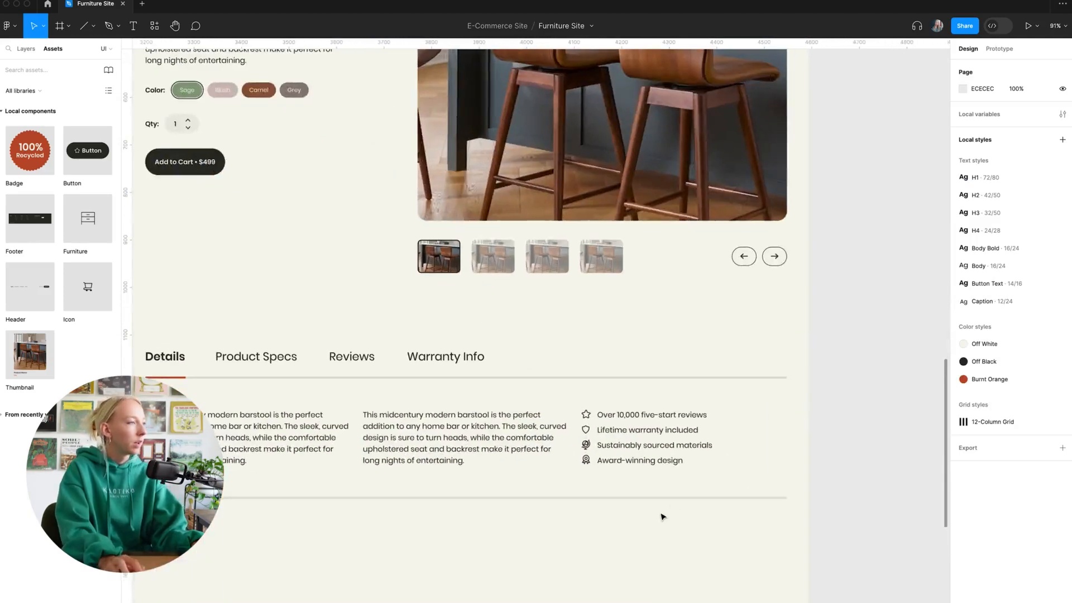
pyautogui.scroll(-5, 634, 454)
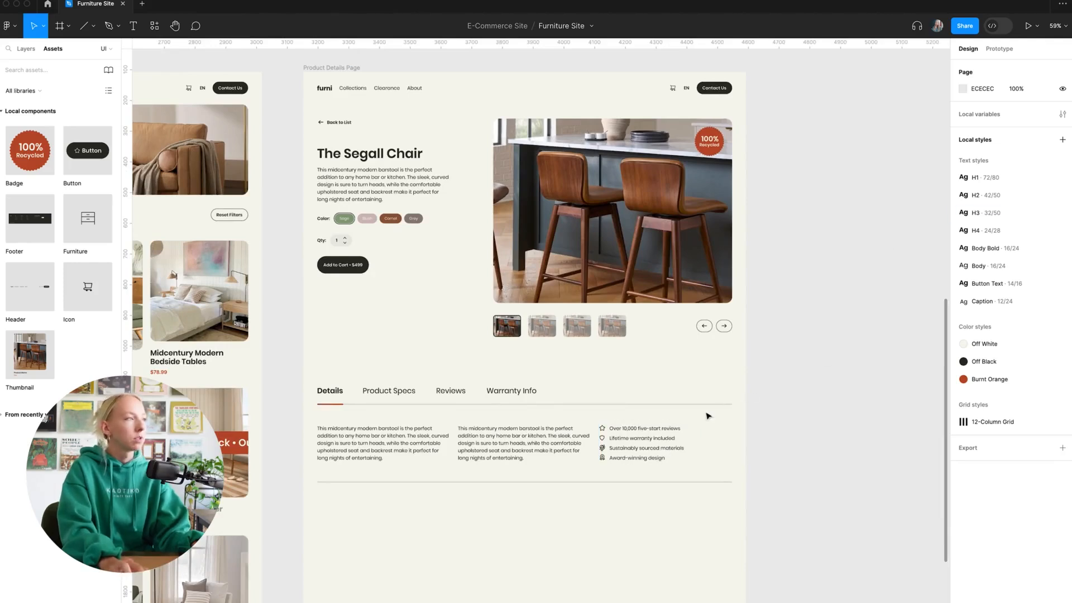
pyautogui.click(351, 69)
pyautogui.click(793, 470)
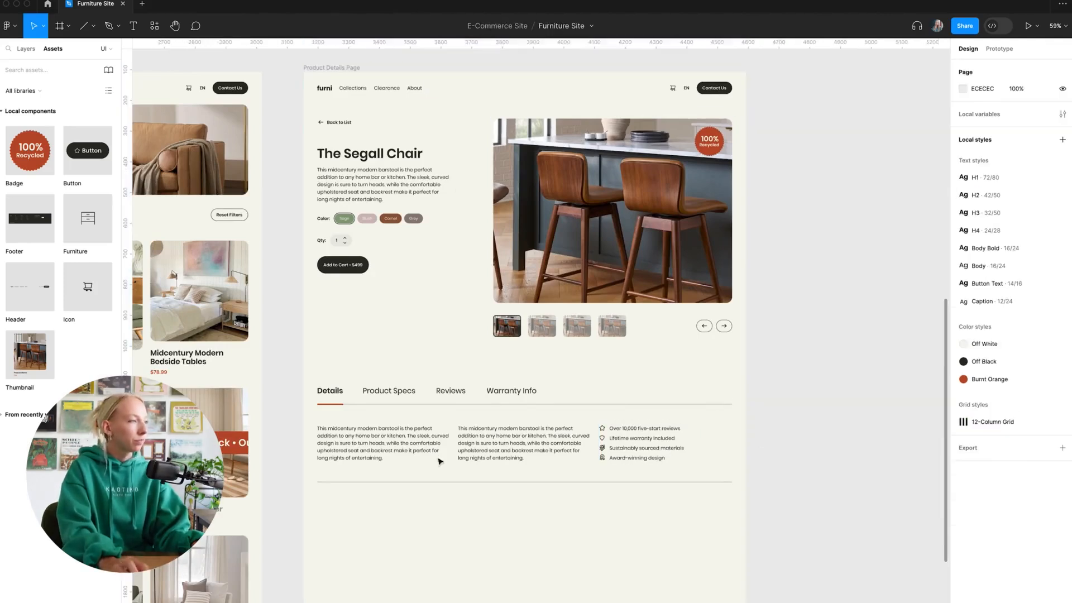
# Shift the framed icon list away from the middle paragraph to X 985
pyautogui.click(497, 447)
pyautogui.click(651, 443)
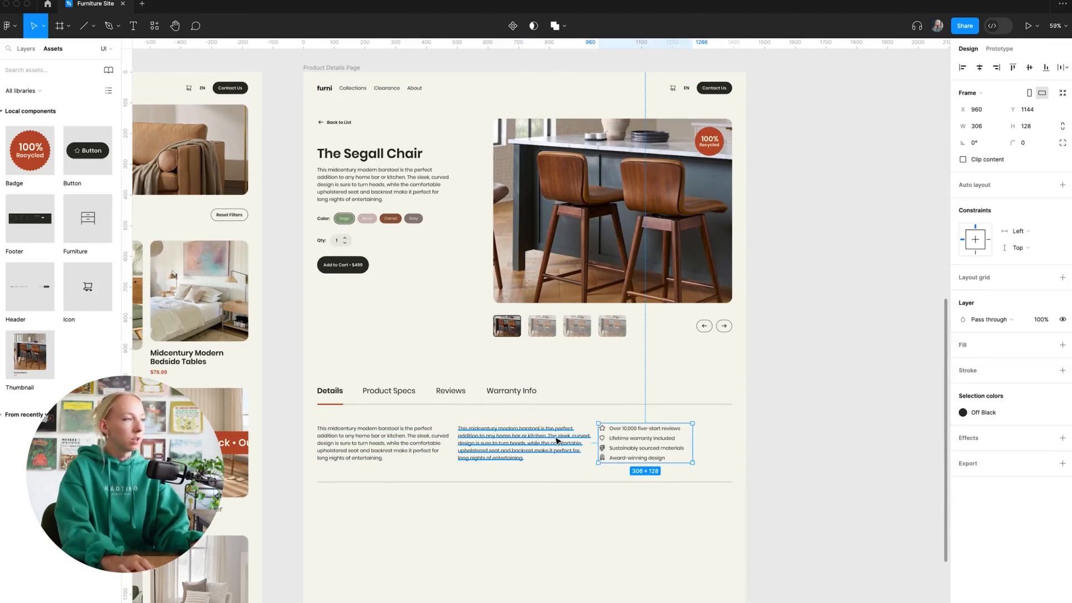
pyautogui.hotkey('shift', 'Right')
pyautogui.hotkey('shift', 'Right')
pyautogui.hotkey('shift', 'Right')
pyautogui.hotkey('shift', 'Right')
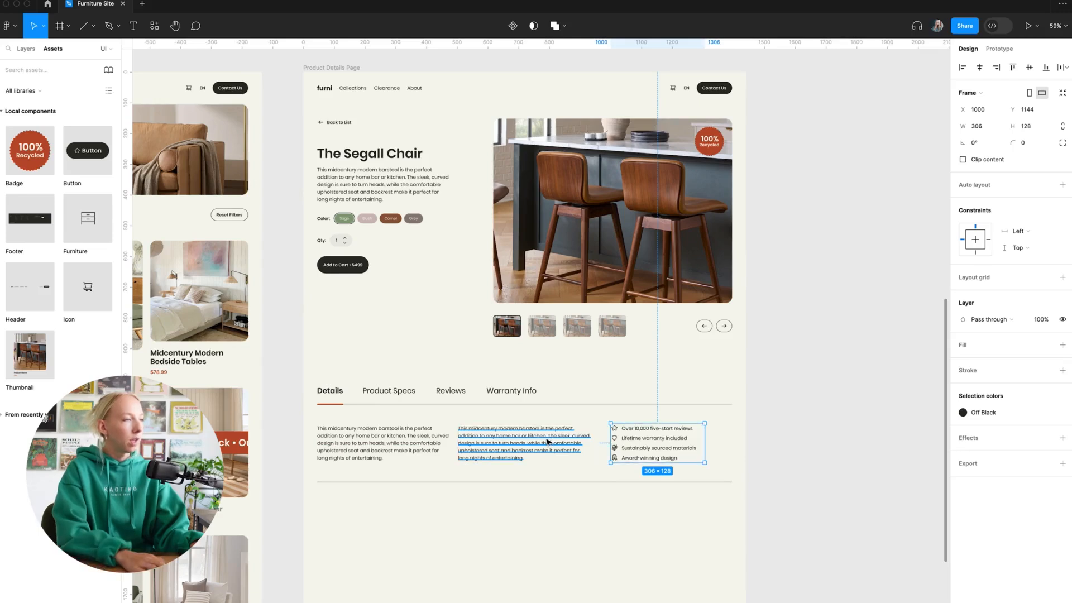
pyautogui.hotkey('shift', 'Left')
pyautogui.hotkey('shift', 'Left')
pyautogui.press('Right')
pyautogui.press('Right')
pyautogui.press('Right')
pyautogui.press('Right')
pyautogui.press('Right')
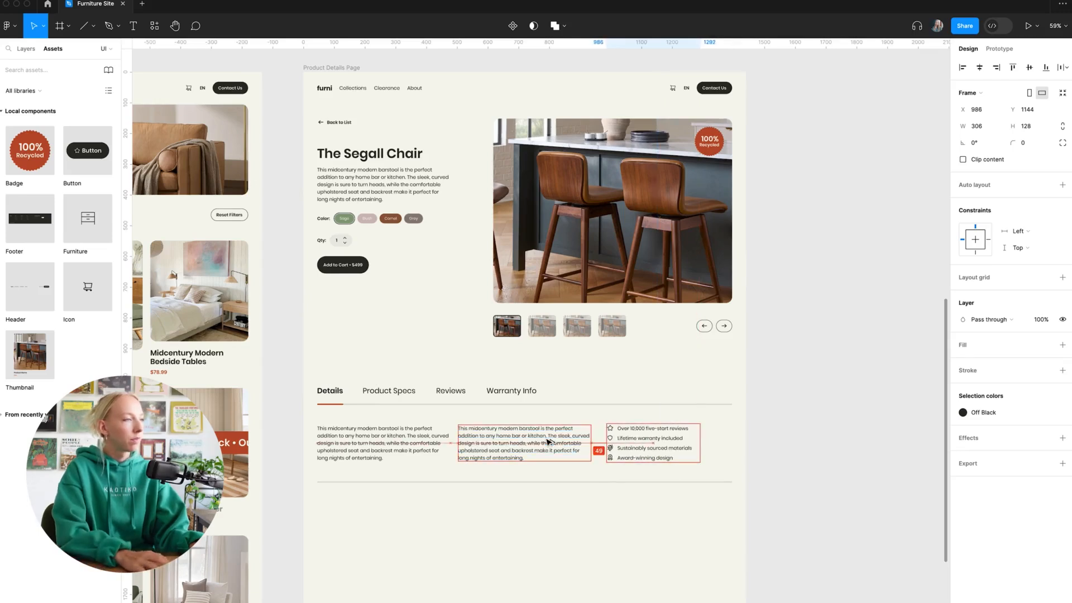
pyautogui.click(711, 467)
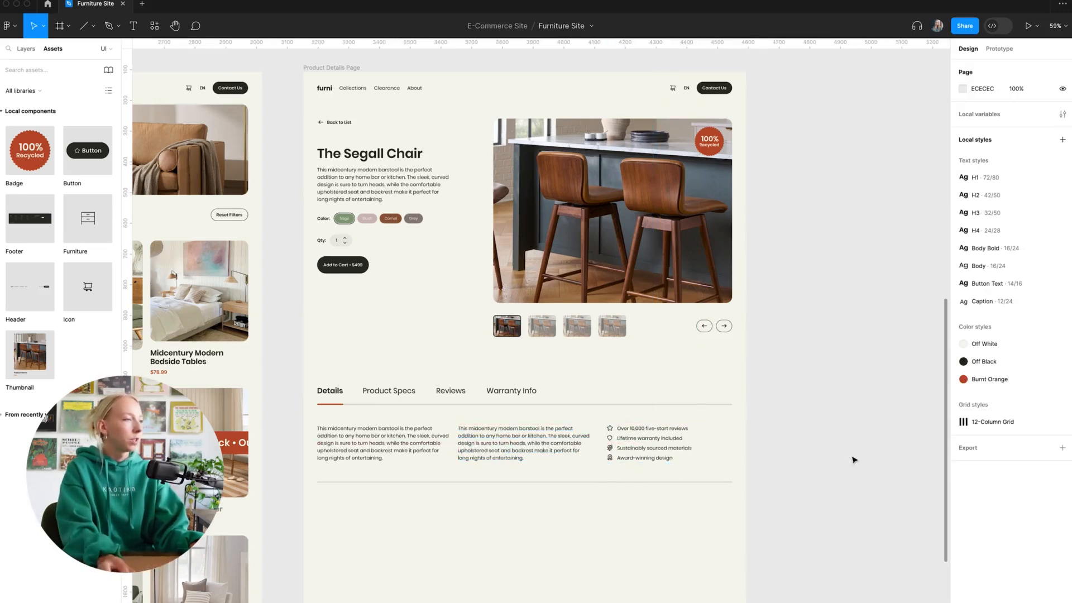
# Show the 12-column grid on the Product Details Page
pyautogui.scroll(1, 731, 435)
pyautogui.scroll(1, 335, 69)
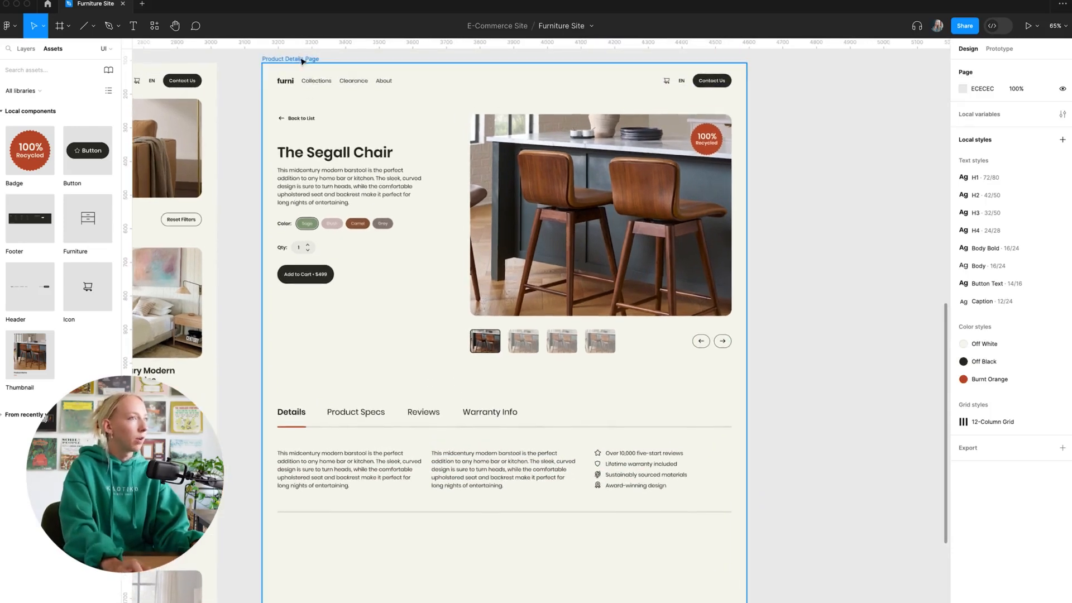
pyautogui.click(303, 60)
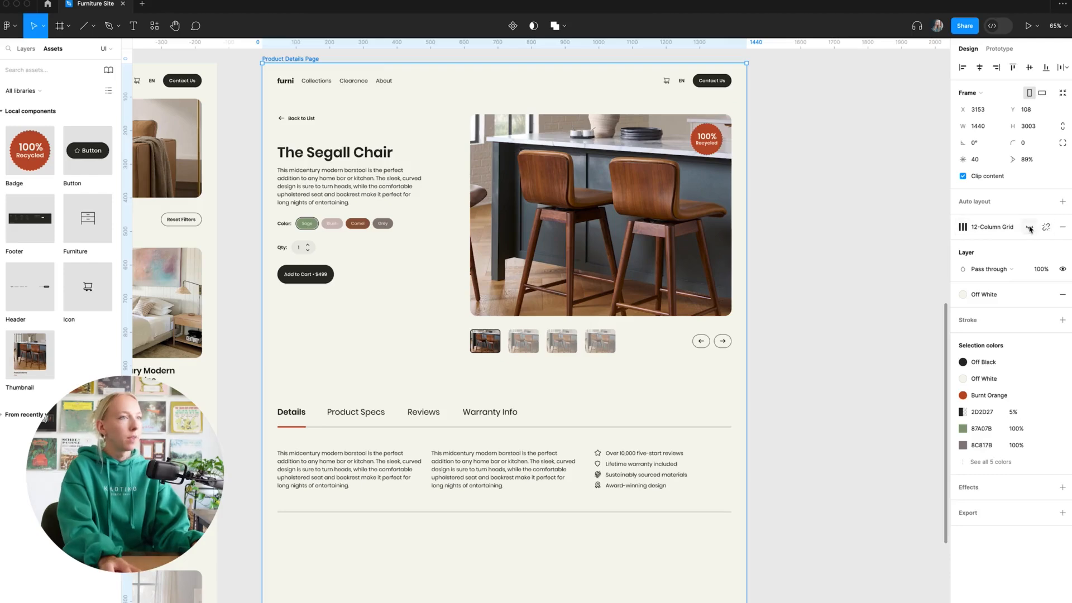
pyautogui.click(1030, 228)
# Move both Details paragraphs and the framed icon list down together by 4 px
pyautogui.click(669, 472)
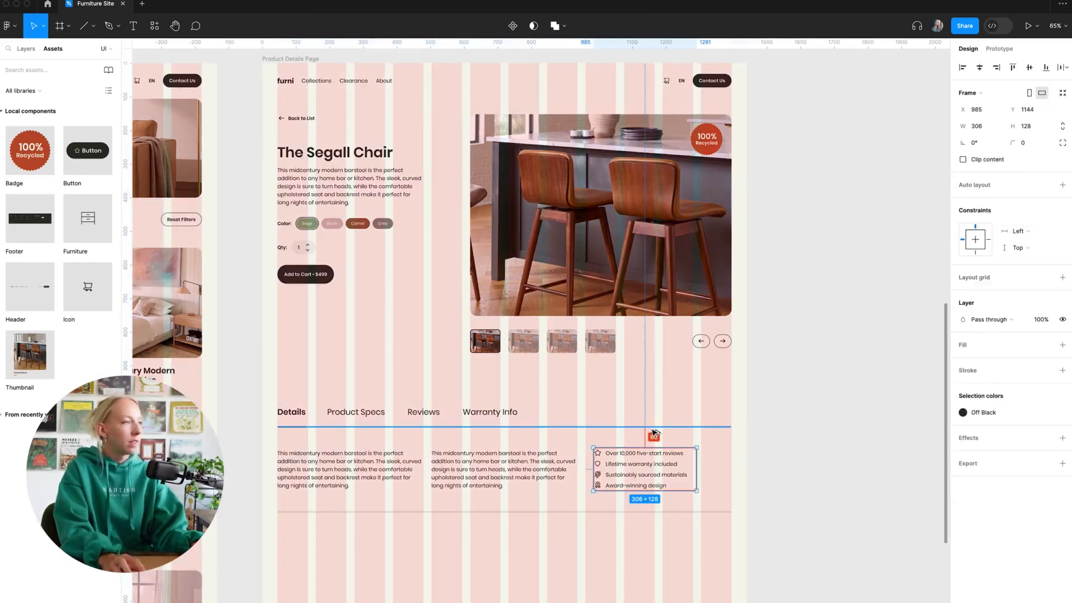
pyautogui.click(338, 493)
pyautogui.click(349, 478)
pyautogui.keyDown('shift'); pyautogui.click(492, 463); pyautogui.keyUp('shift')
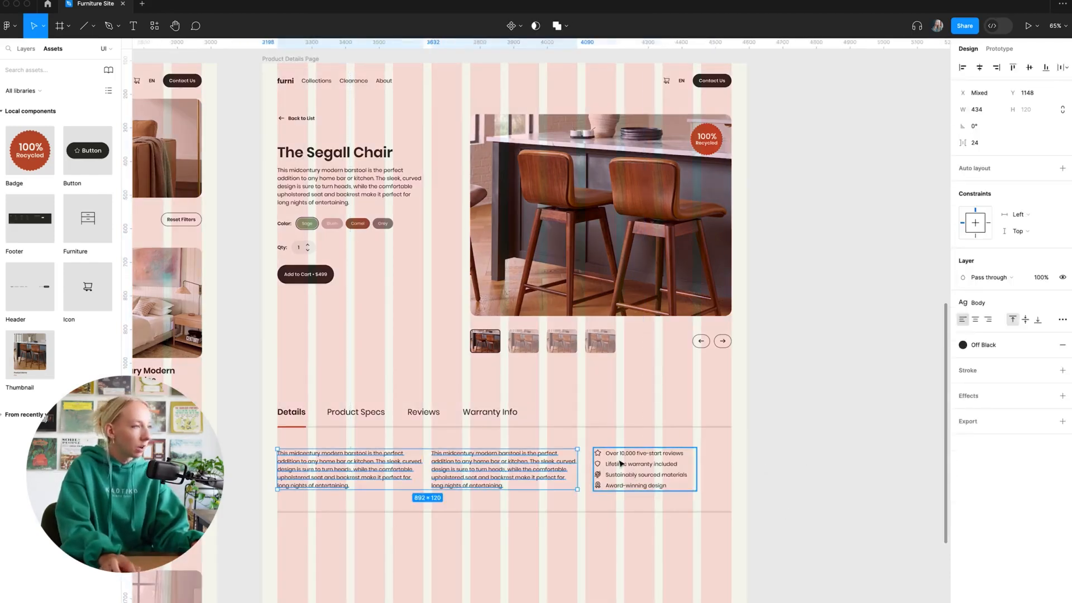
pyautogui.keyDown('shift'); pyautogui.click(621, 462); pyautogui.keyUp('shift')
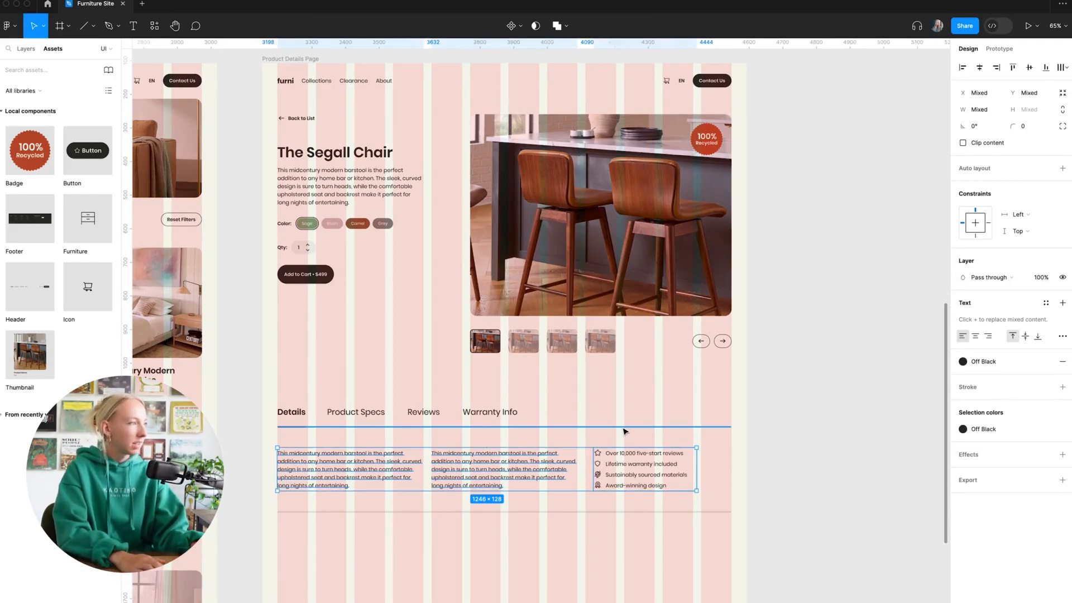
pyautogui.press('Down')
pyautogui.press('Down')
pyautogui.press('Down')
pyautogui.press('Down')
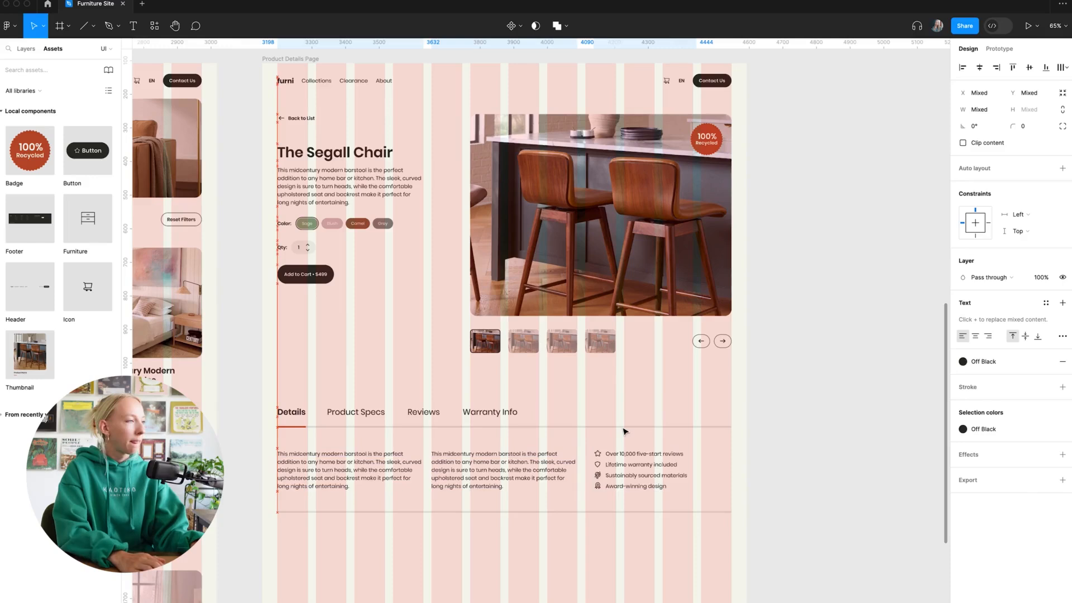
# Move the divider below the Details columns down to Y 1341 and check its distance from the icon list
pyautogui.click(638, 512)
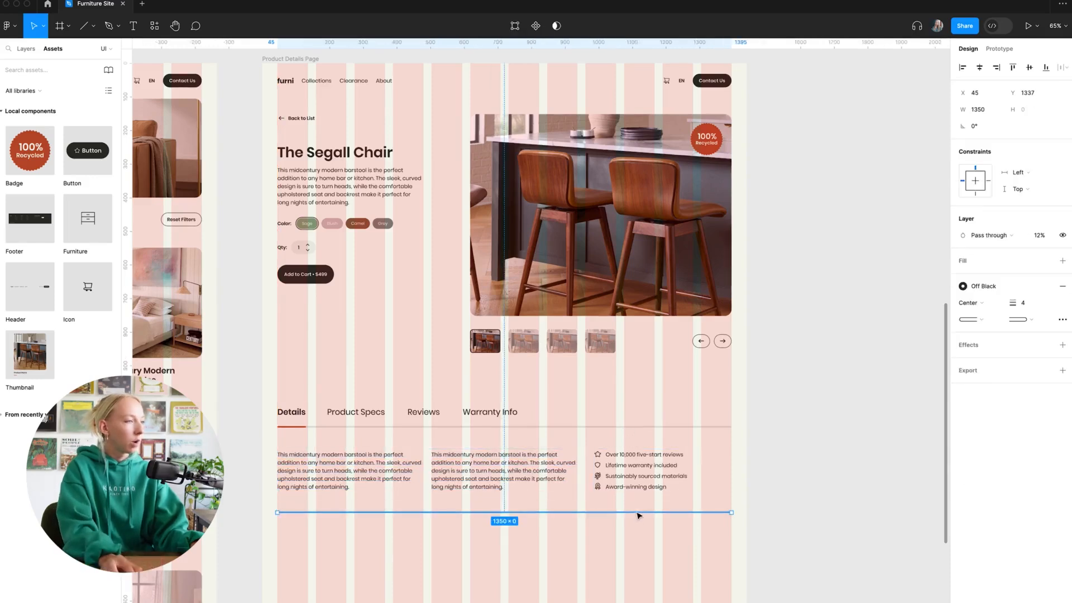
pyautogui.press('Down')
pyautogui.press('Down')
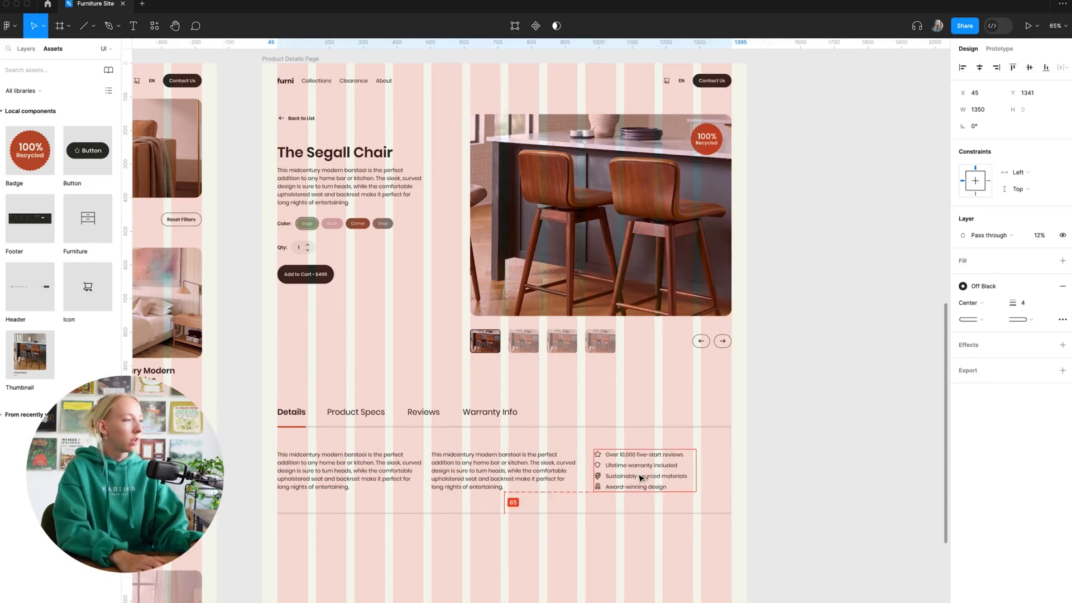
pyautogui.click(802, 481)
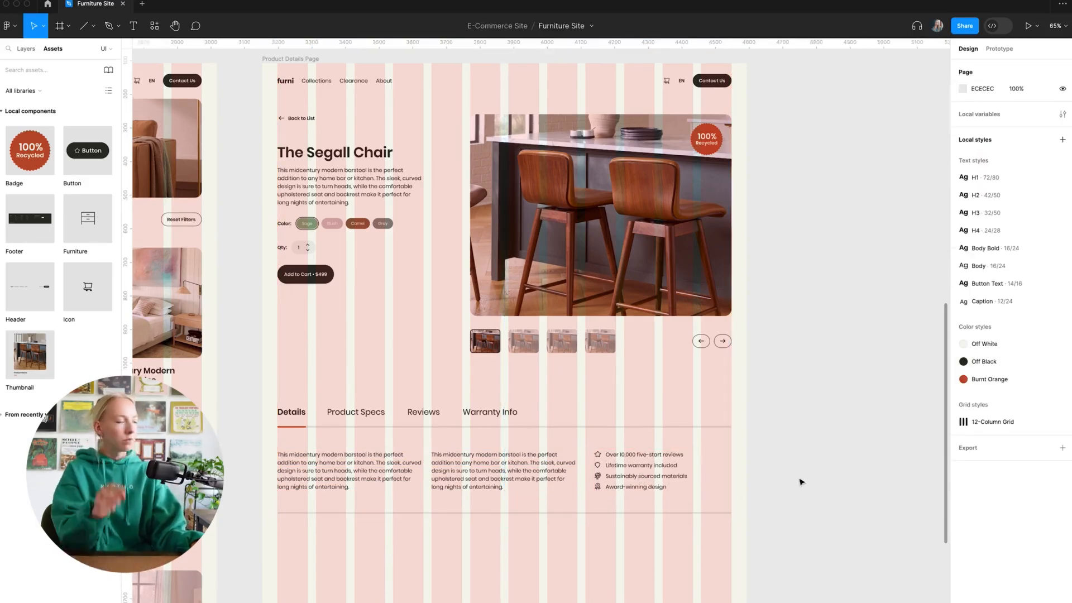
# Wrap the whole tabbed section, including headings, both dividers, paragraphs and icon list, in one frame
pyautogui.moveTo(250, 395); pyautogui.dragTo(753, 507)
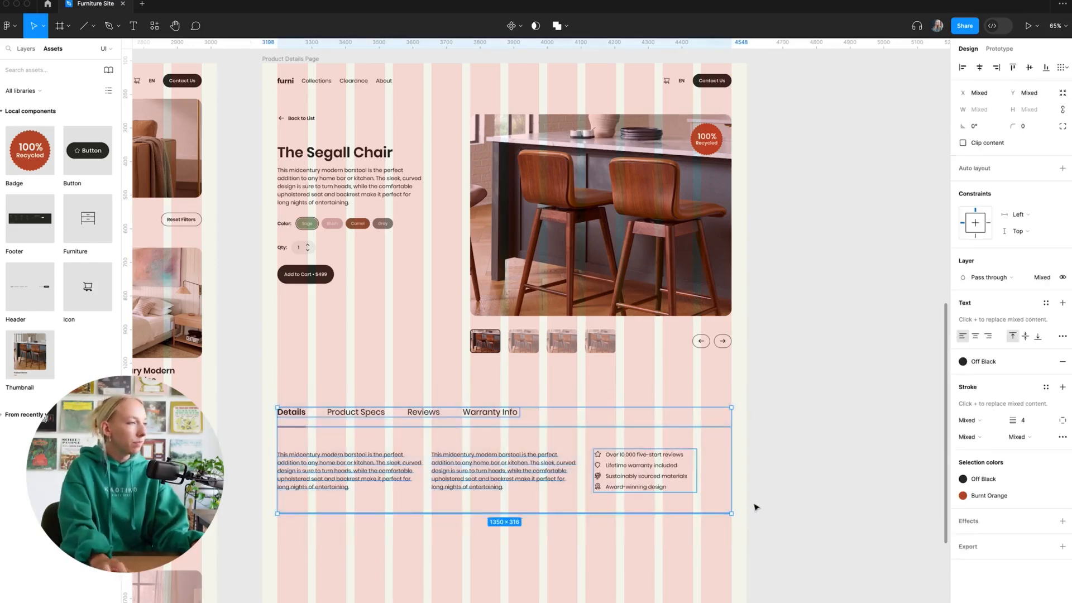
pyautogui.scroll(-1, 753, 507)
pyautogui.rightClick(626, 479)
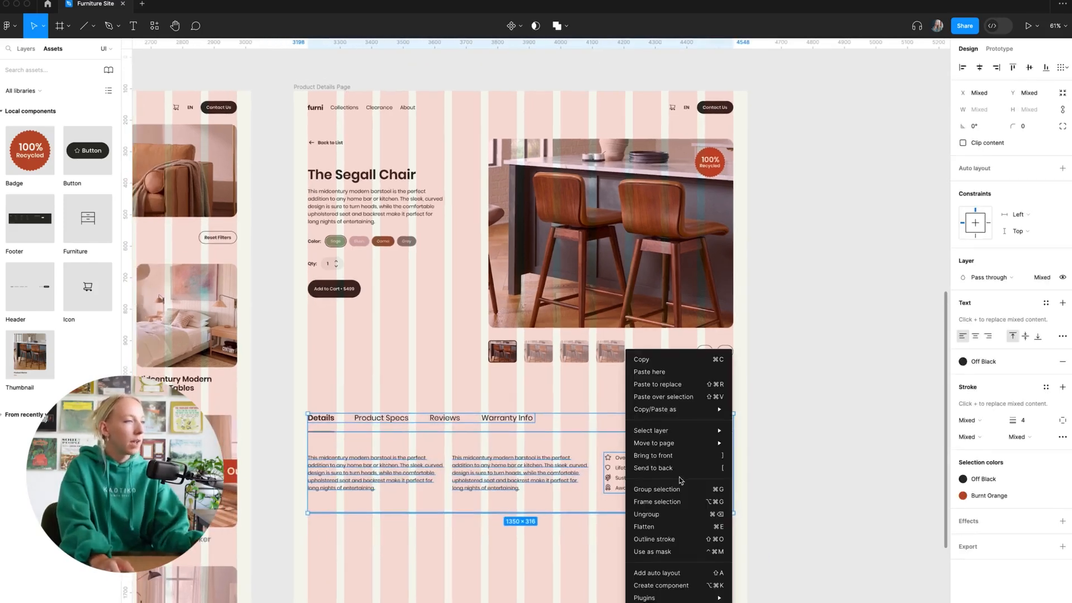
pyautogui.click(677, 502)
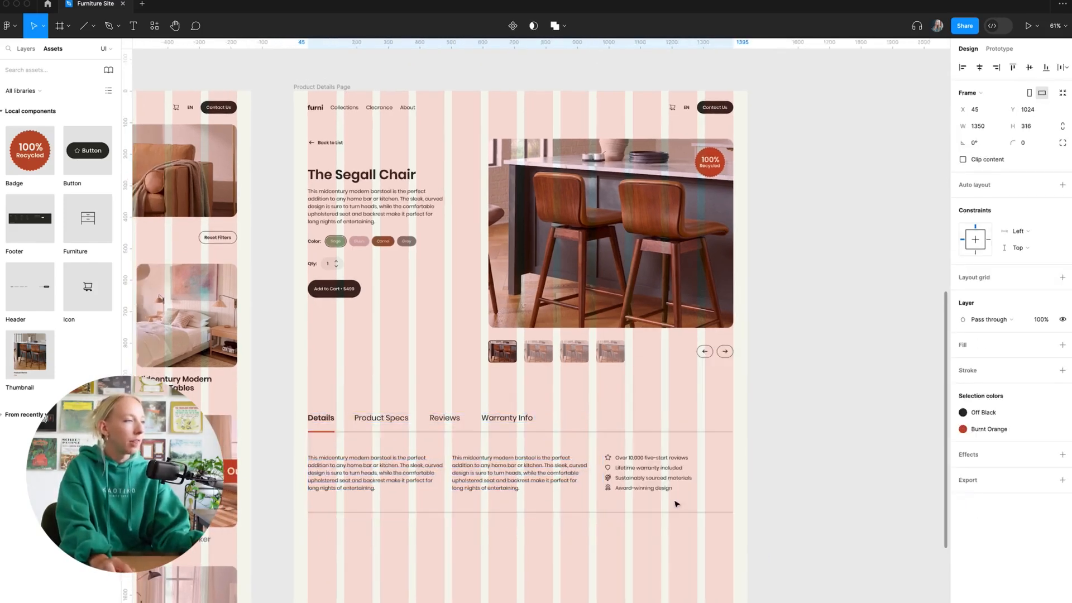
pyautogui.click(801, 498)
# Duplicate the Details heading below the lower divider, at X 45 and Y 1431
pyautogui.scroll(-3, 461, 246)
pyautogui.doubleClick(375, 88)
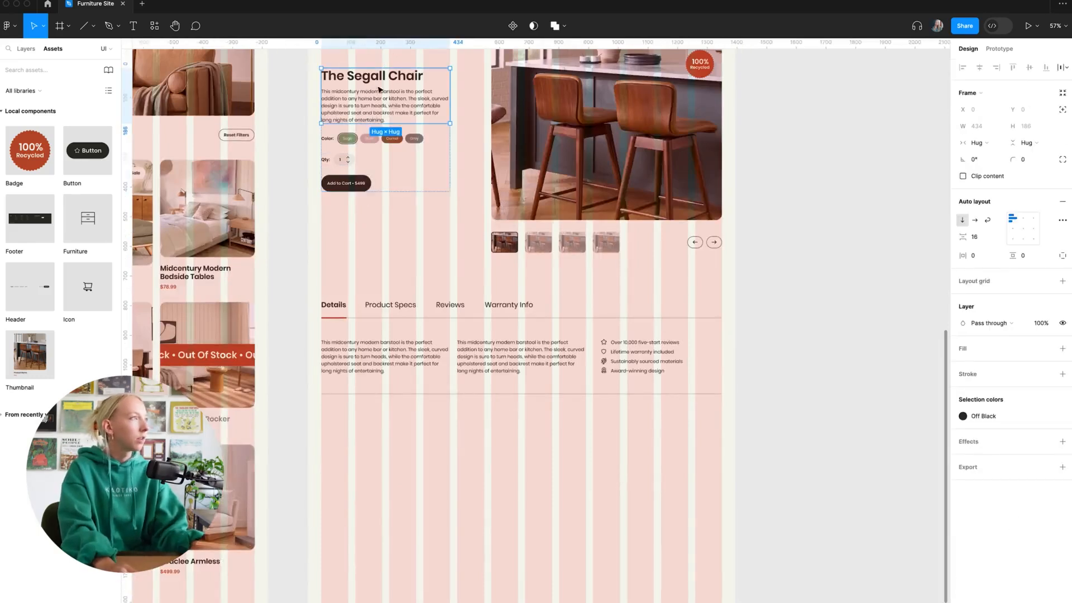
pyautogui.click(358, 283)
pyautogui.click(336, 308)
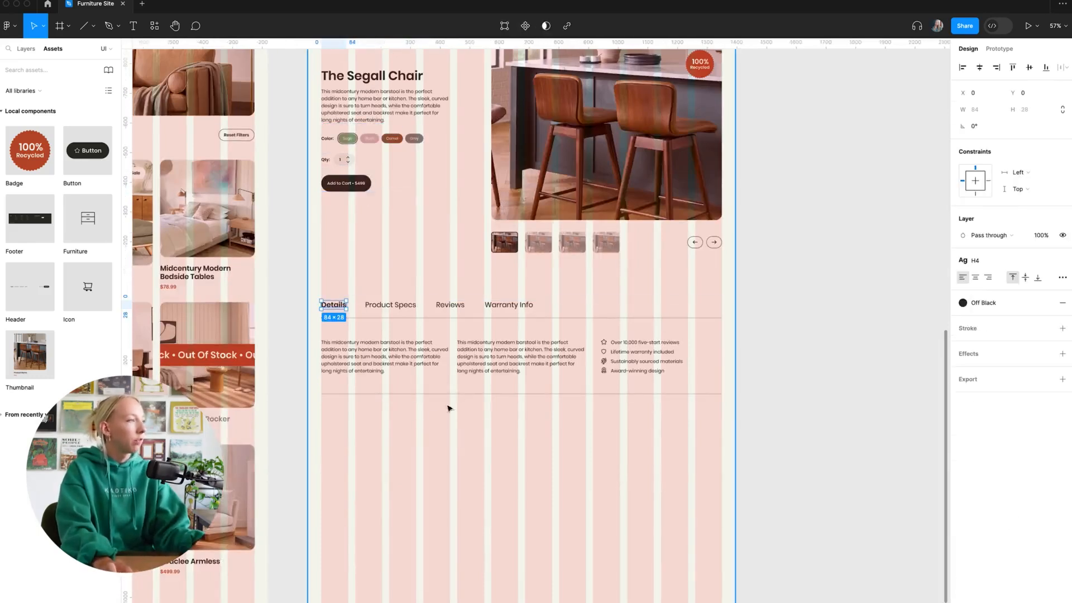
pyautogui.moveTo(339, 362); pyautogui.dragTo(342, 424)
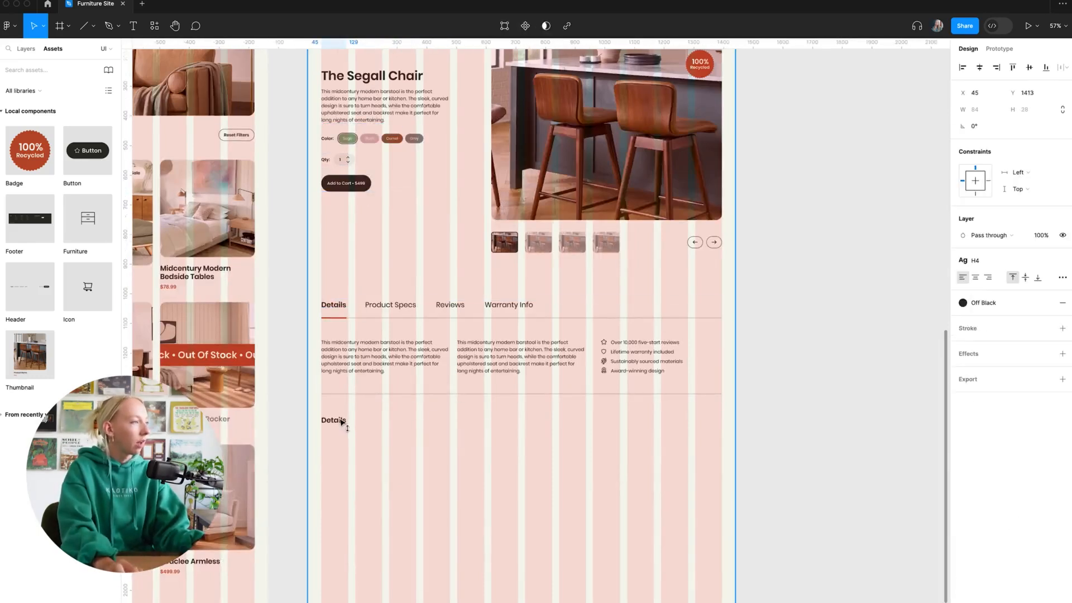
pyautogui.click(397, 426)
# Change the duplicated heading's text to "Similar Products" and apply the H3 text style
pyautogui.doubleClick(334, 426)
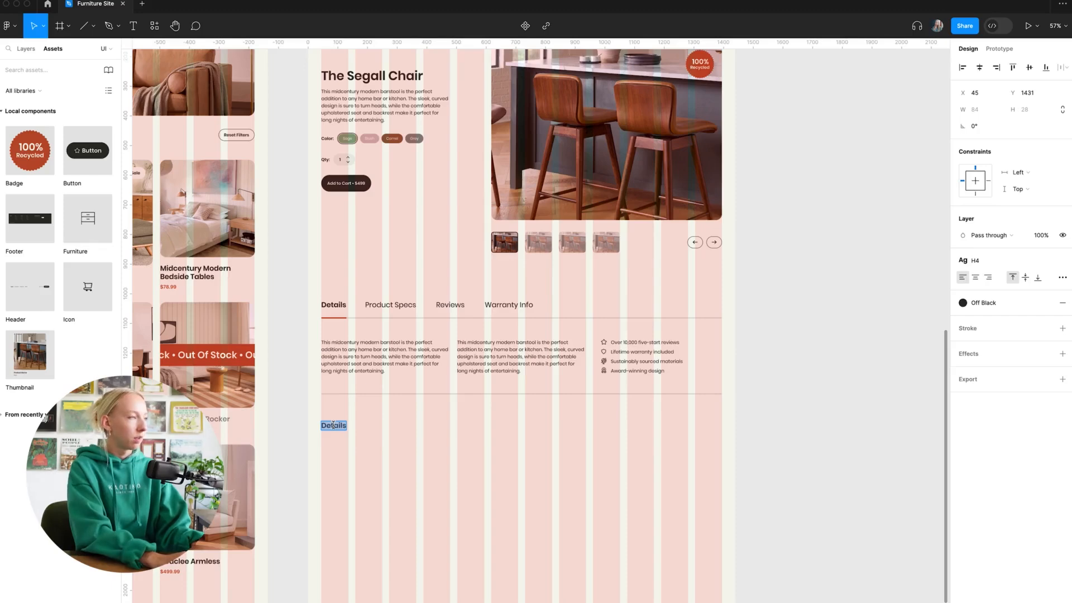
pyautogui.write('Similar P')
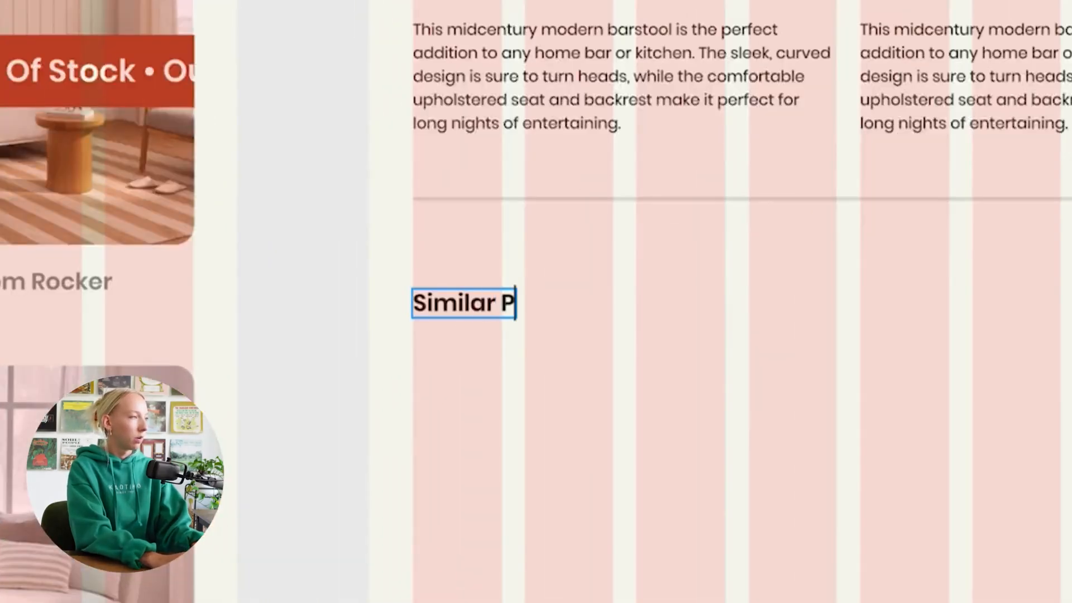
pyautogui.write('roducts')
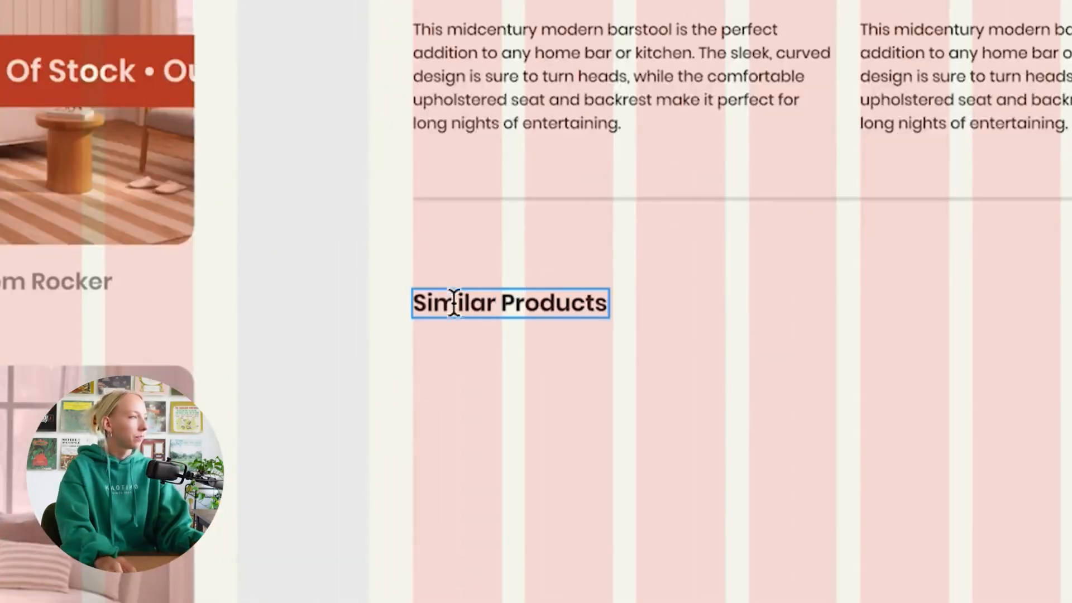
pyautogui.press('Escape')
pyautogui.click(938, 135)
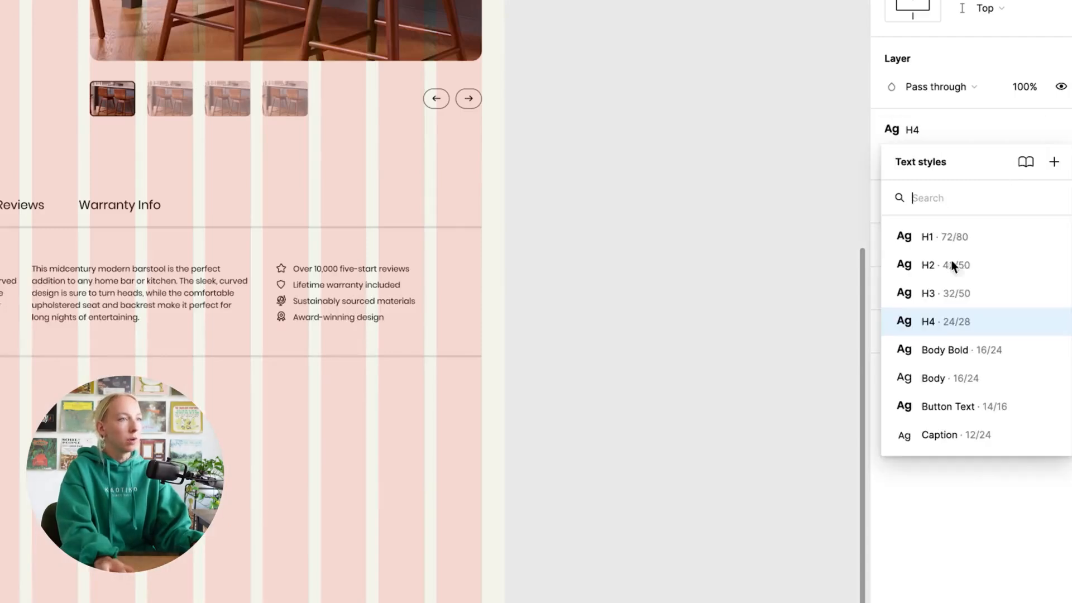
pyautogui.click(952, 294)
pyautogui.press('Escape')
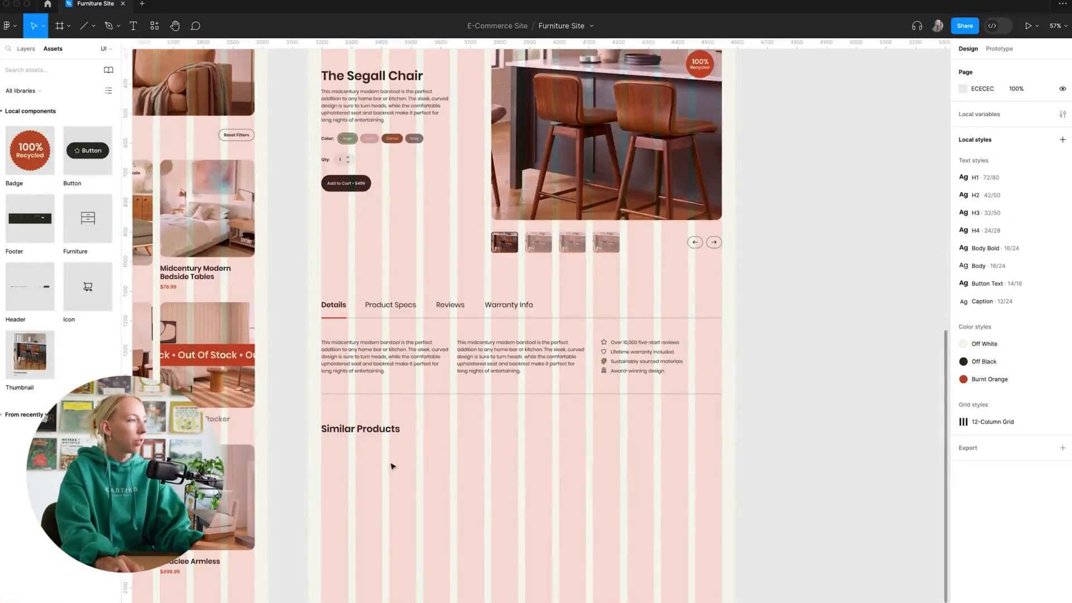
# Move the Similar Products heading down to Y 1460, 120 px below the tabbed section frame
pyautogui.click(385, 429)
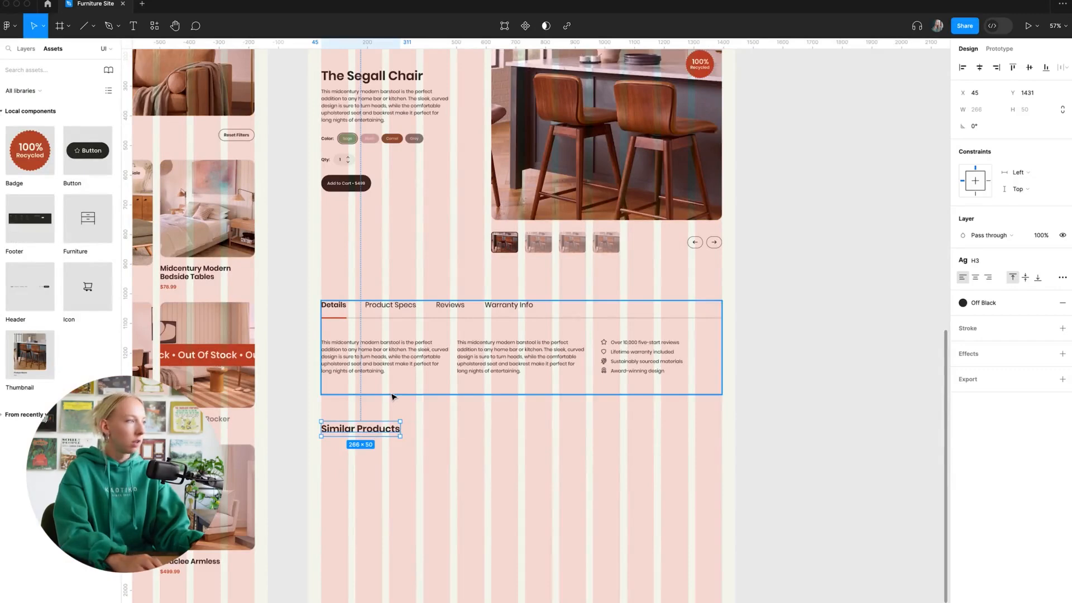
pyautogui.press('Up')
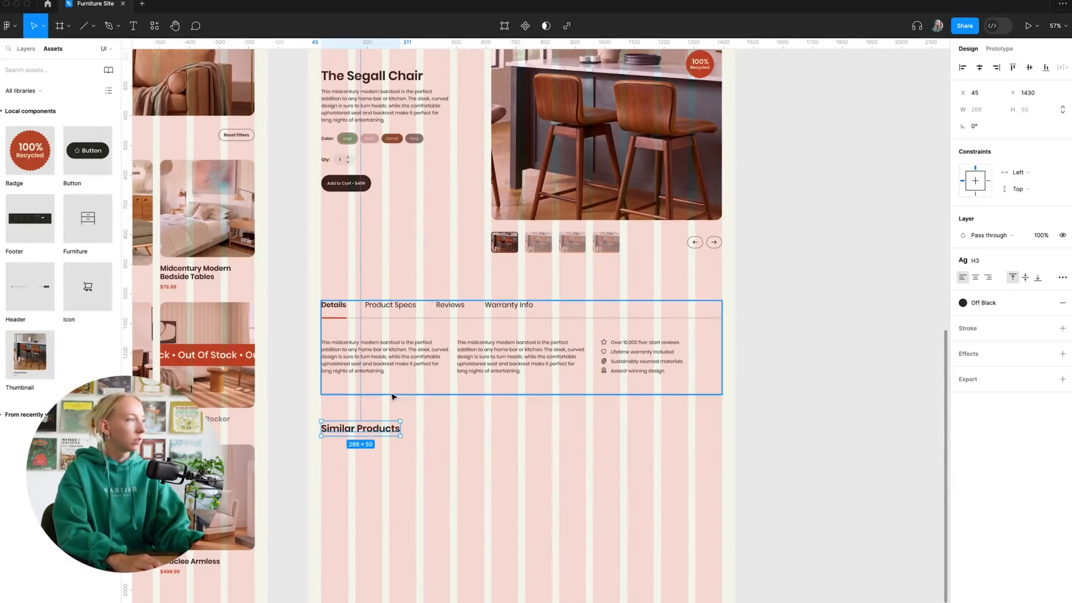
pyautogui.hotkey('shift', 'Down')
pyautogui.hotkey('shift', 'Down')
pyautogui.hotkey('shift', 'Down')
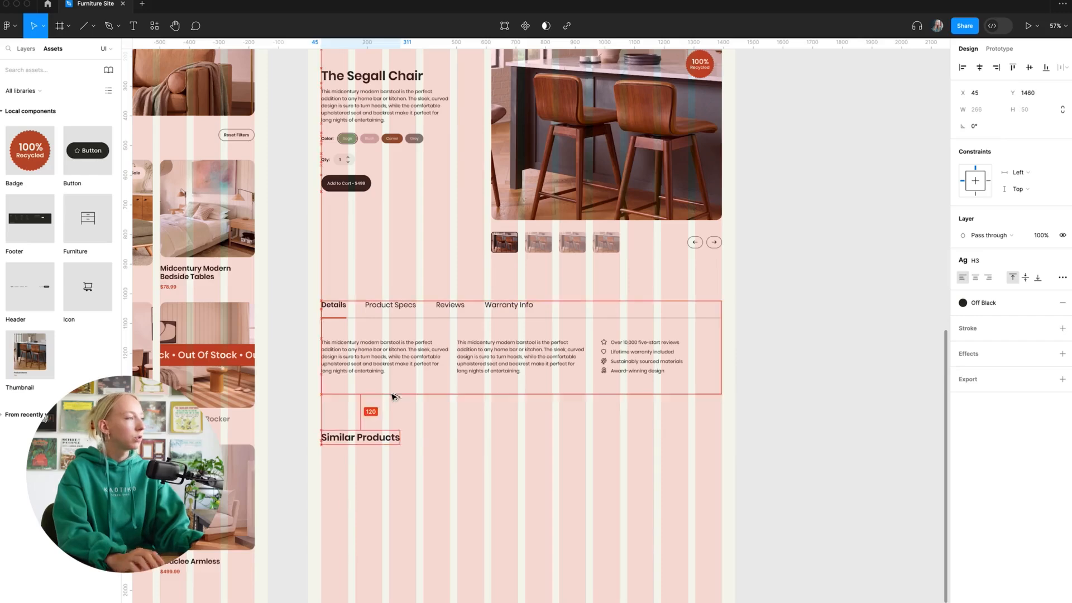
pyautogui.click(497, 483)
# Copy the Segall Chairs, Cozy Armchair and MidMod Bedside Tables thumbnails from the Home page and paste them for the Product Details Page
pyautogui.scroll(-3, 498, 483)
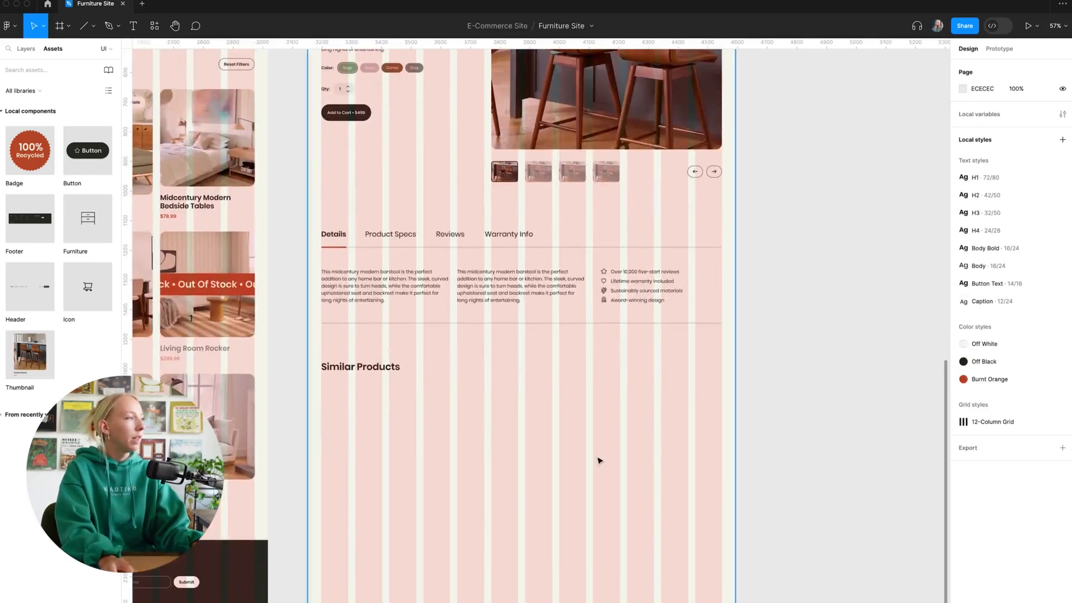
pyautogui.scroll(-3, 598, 459)
pyautogui.hscroll(-3, 254, 436)
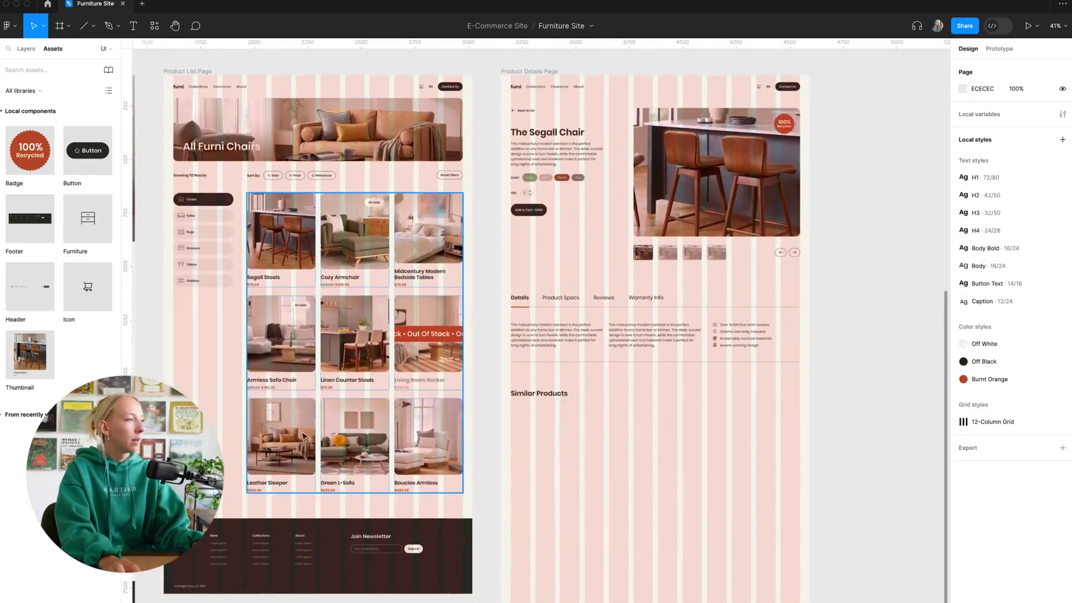
pyautogui.hscroll(-10, 278, 433)
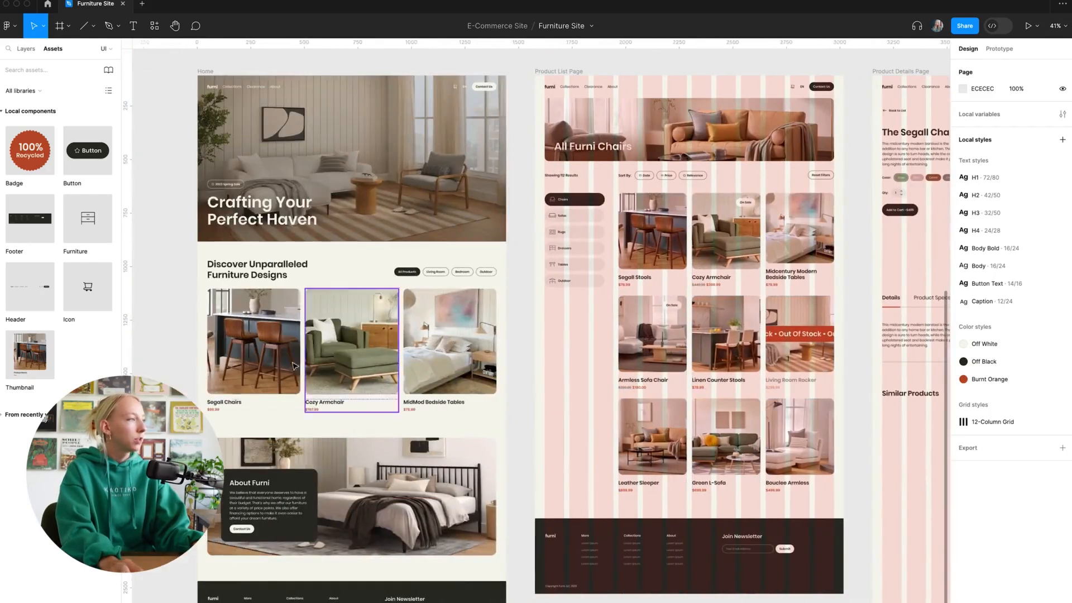
pyautogui.click(254, 347)
pyautogui.keyDown('shift'); pyautogui.click(351, 346); pyautogui.keyUp('shift')
pyautogui.keyDown('shift'); pyautogui.click(454, 350); pyautogui.keyUp('shift')
pyautogui.hscroll(12, 454, 353)
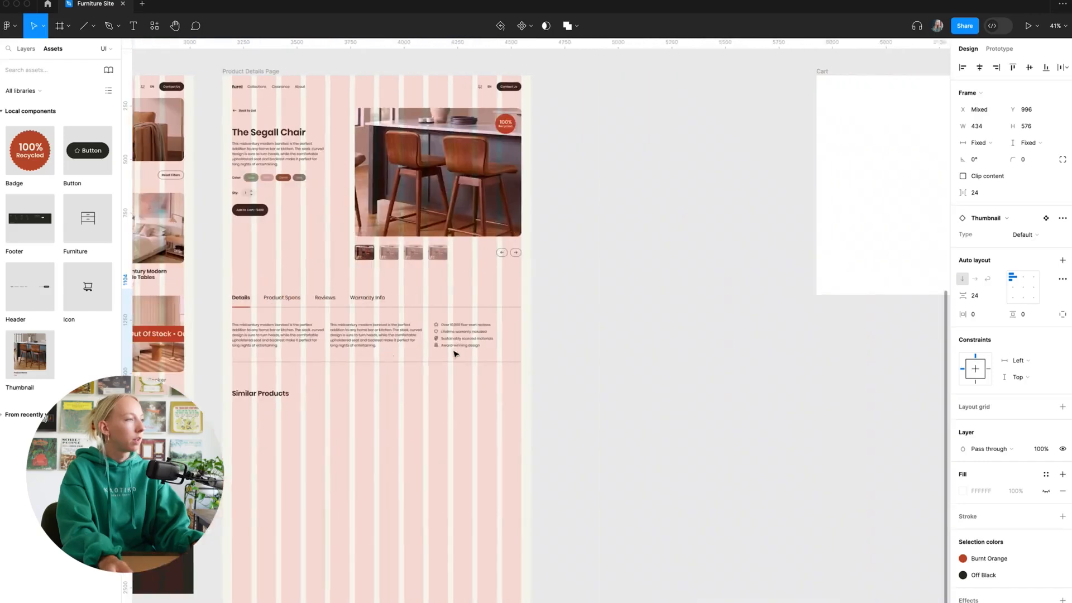
pyautogui.click(265, 480)
pyautogui.press('super+v')
pyautogui.hscroll(-3, 338, 453)
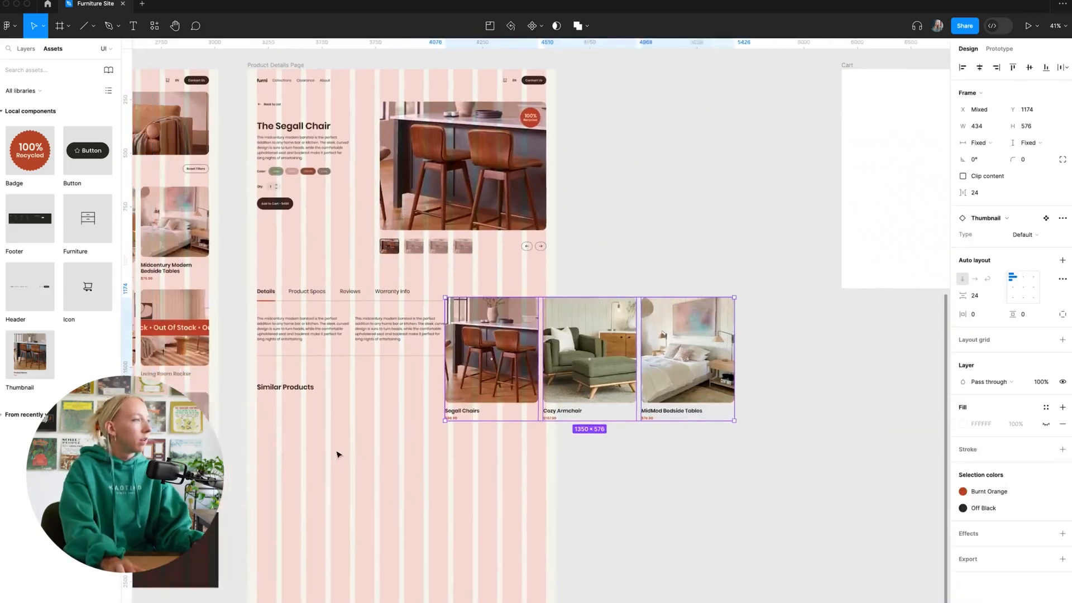
# Place the three pasted product thumbnails below the Similar Products heading, left-aligned with it and spanning the content width, at Y 1658
pyautogui.moveTo(559, 364); pyautogui.dragTo(383, 473)
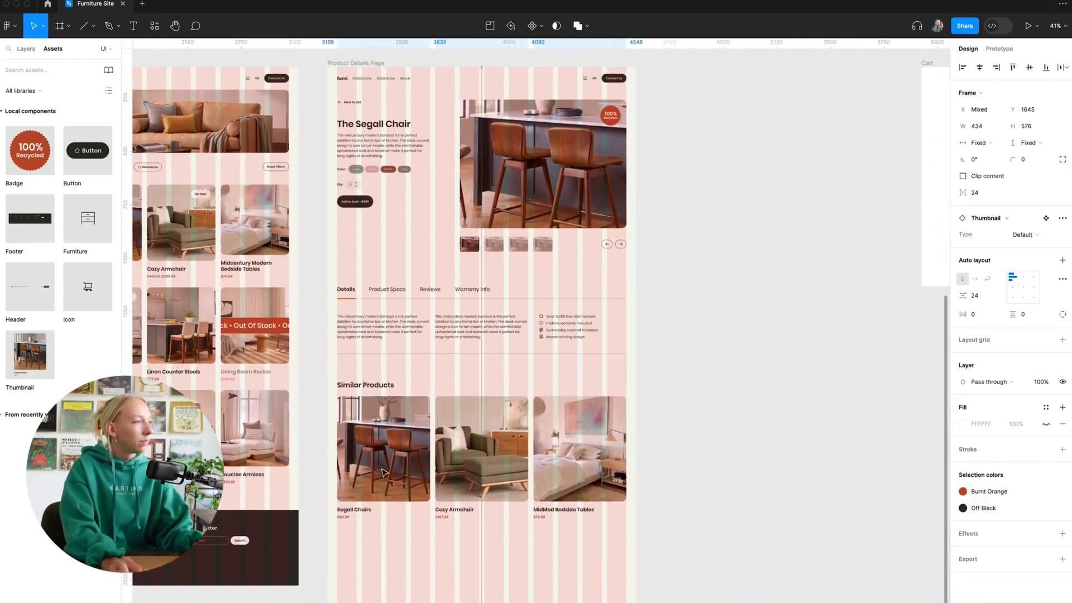
pyautogui.scroll(5, 383, 473)
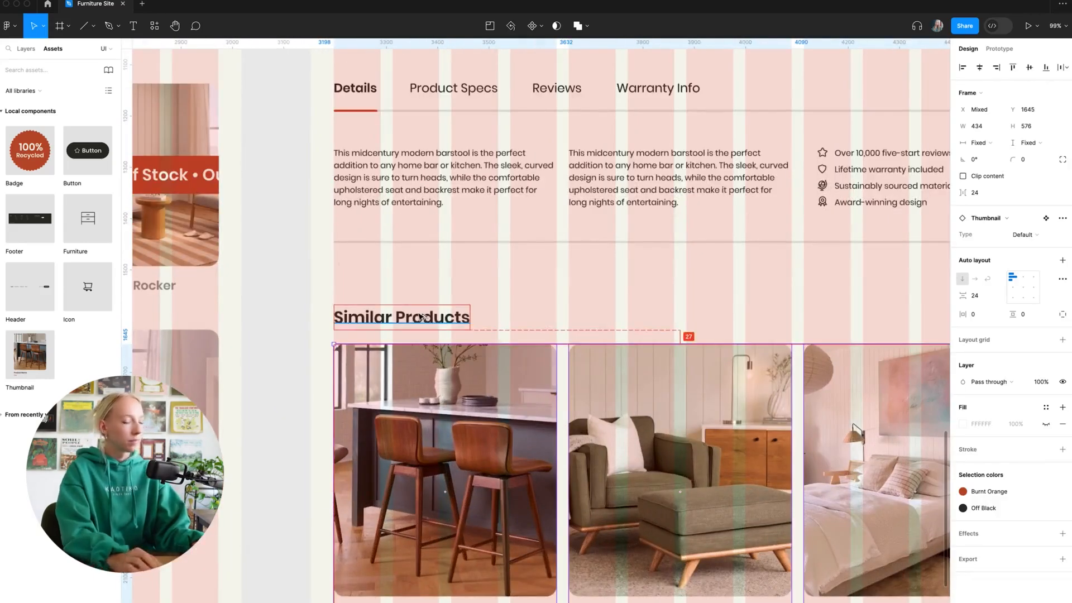
pyautogui.hotkey('shift', 'Down')
pyautogui.hotkey('shift', 'Down')
pyautogui.press('Up')
pyautogui.press('Up')
pyautogui.press('Up')
pyautogui.press('Up')
pyautogui.press('Up')
pyautogui.press('Up')
pyautogui.press('Up')
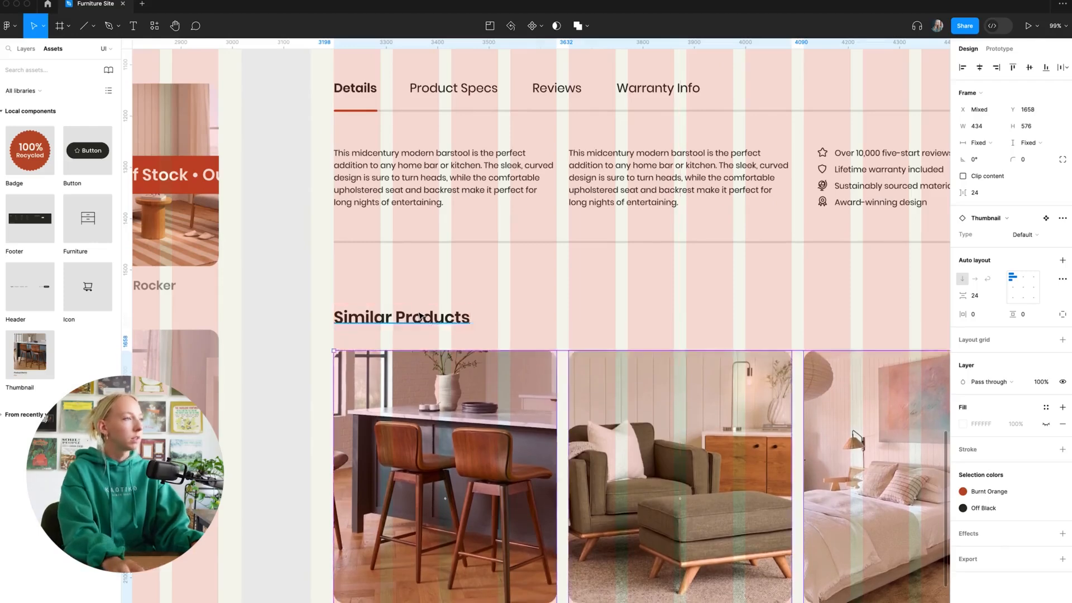
# Change the Similar Products heading's text to "Other Products You Might Like"
pyautogui.scroll(-5, 421, 317)
pyautogui.click(705, 362)
pyautogui.scroll(2, 706, 362)
pyautogui.click(412, 419)
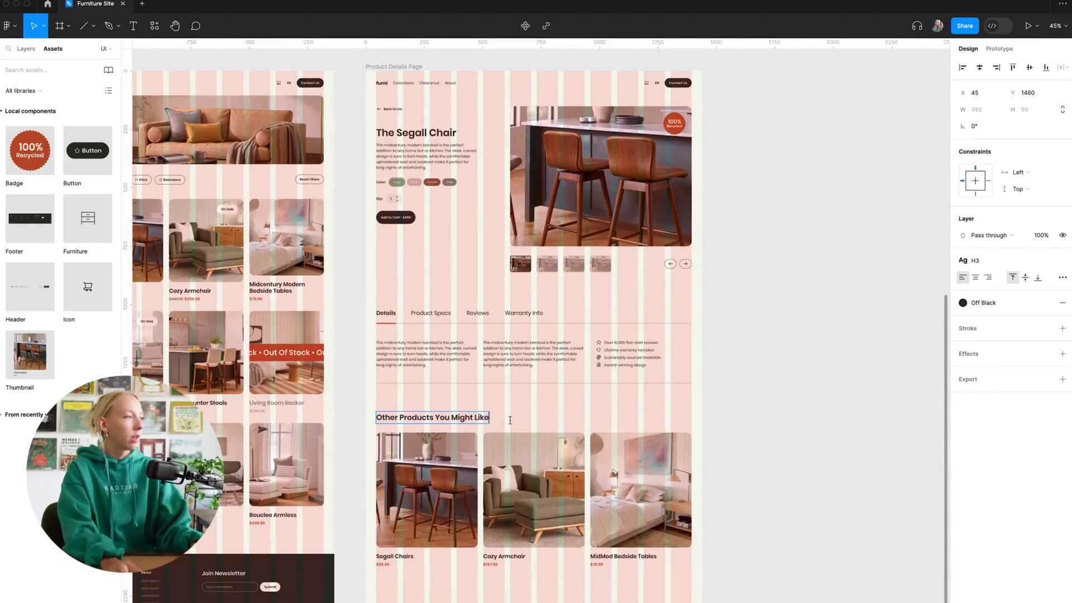
pyautogui.click(803, 444)
# Copy the Product List Page's footer into the Product Details Page and place it at full width below the product thumbnails
pyautogui.scroll(-3, 785, 443)
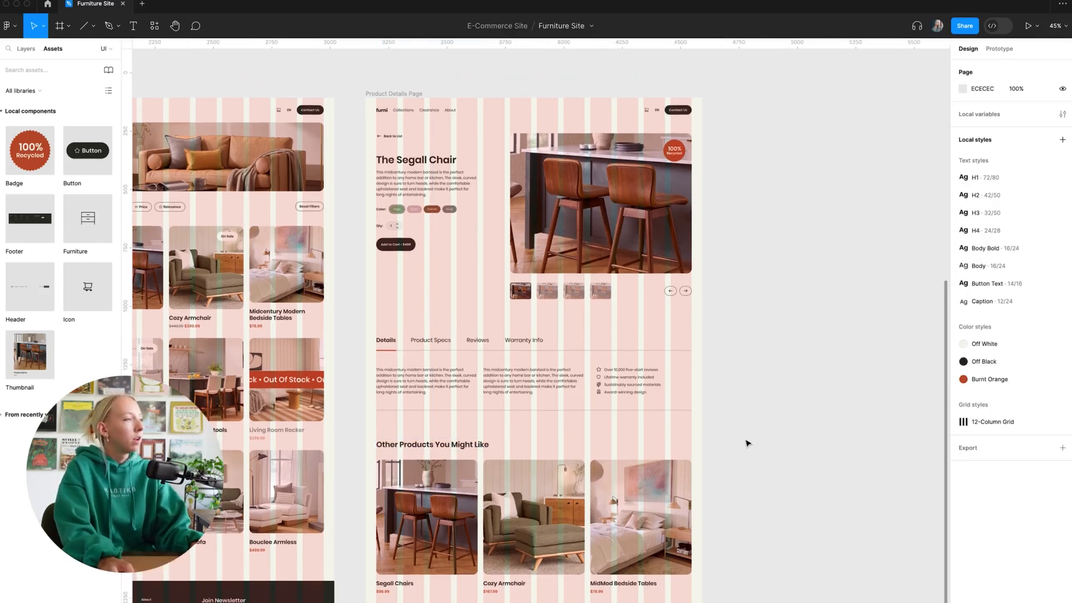
pyautogui.scroll(-5, 787, 431)
pyautogui.scroll(3, 787, 431)
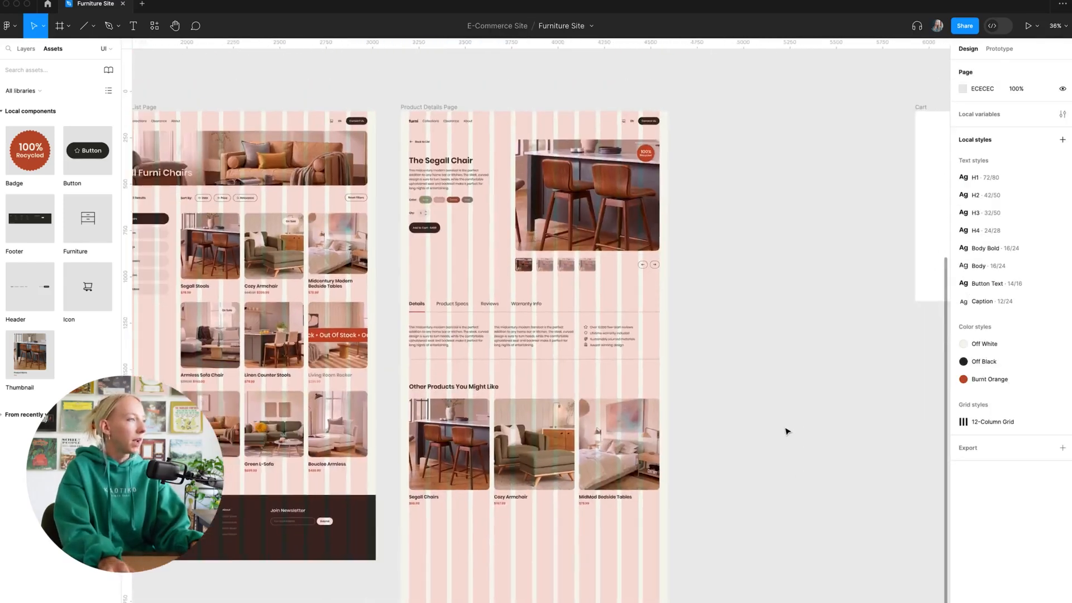
pyautogui.scroll(-2, 787, 431)
pyautogui.click(294, 467)
pyautogui.press('super+c')
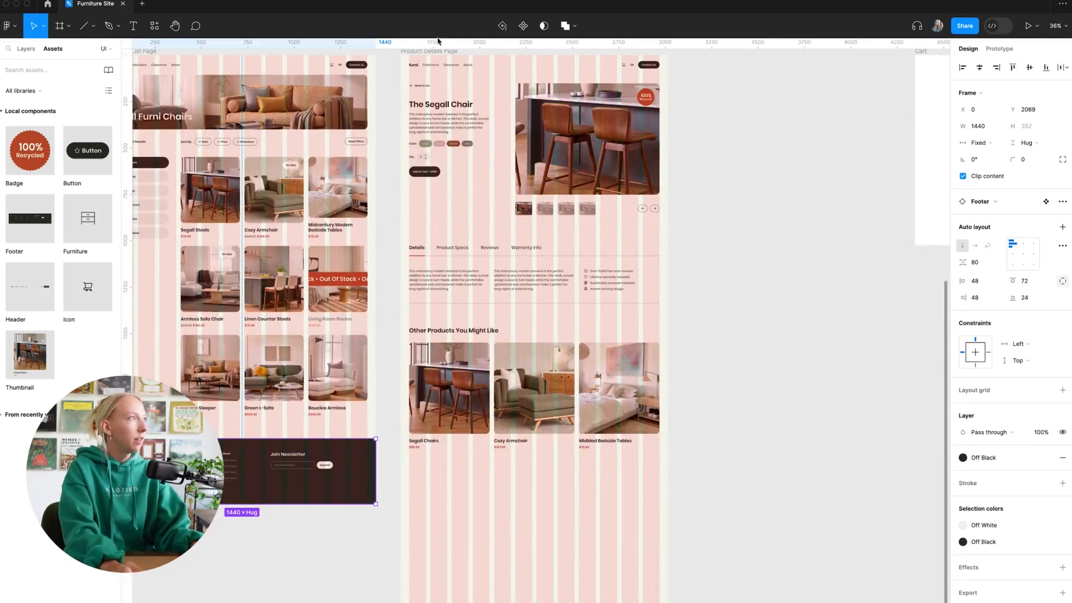
pyautogui.click(427, 51)
pyautogui.press('super+v')
pyautogui.scroll(3, 554, 459)
pyautogui.moveTo(562, 502); pyautogui.dragTo(563, 537)
pyautogui.press('alt')
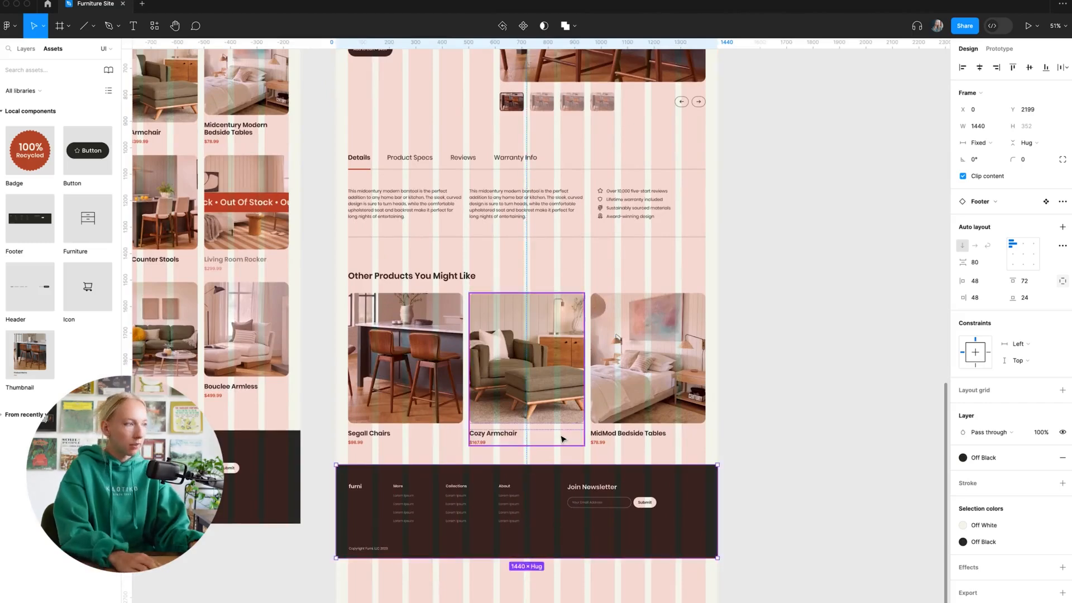
# Nudge the footer down to Y 2246 to widen the gap below the product thumbnails
pyautogui.hotkey('shift', 'Down')
pyautogui.hotkey('shift', 'Down')
pyautogui.hotkey('shift', 'Down')
pyautogui.hotkey('shift', 'Down')
pyautogui.hotkey('shift', 'Down')
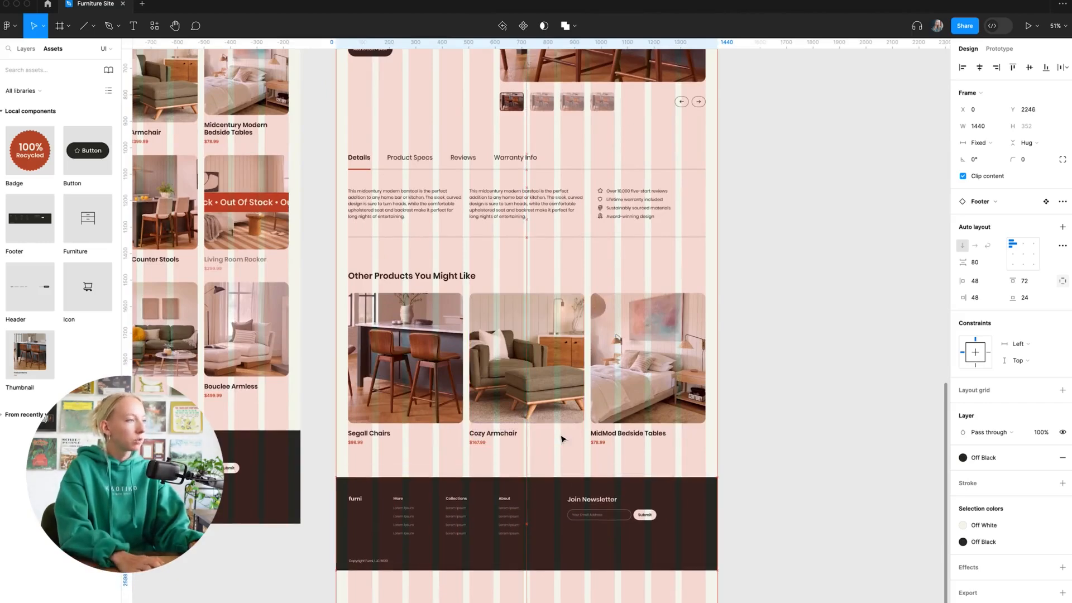
pyautogui.press('Up')
pyautogui.press('Up')
pyautogui.press('Up')
pyautogui.scroll(-3, 563, 439)
pyautogui.click(712, 435)
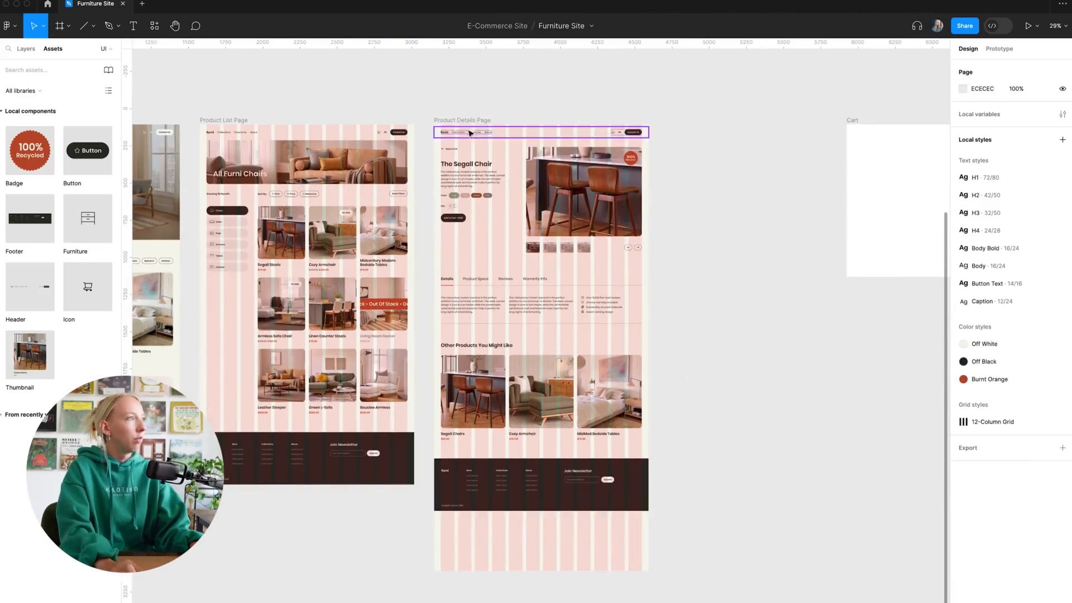
# Shorten the Product Details Page frame to a height of 2598 so it ends at the footer's lower edge
pyautogui.click(467, 120)
pyautogui.moveTo(521, 571); pyautogui.dragTo(533, 511)
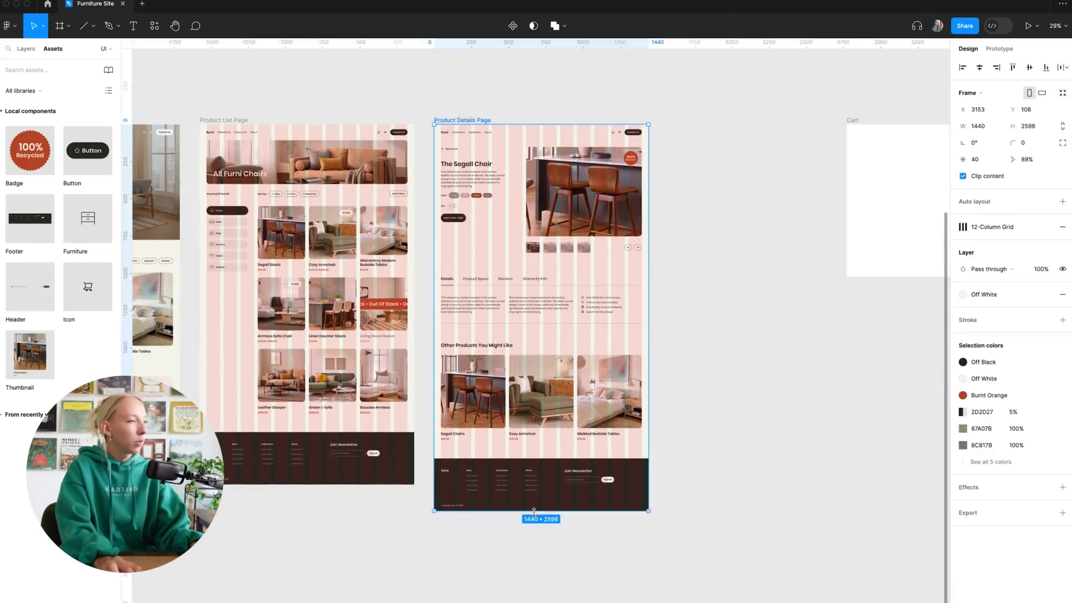
pyautogui.click(767, 479)
# Hide the 12-column layout grids on the page frames
pyautogui.click(468, 120)
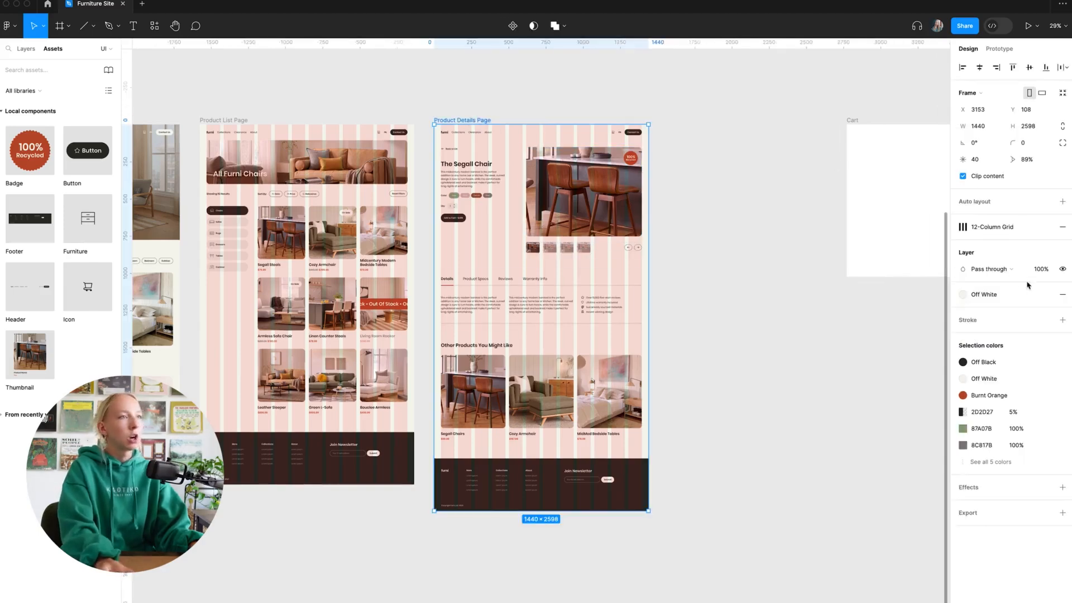
pyautogui.click(1029, 227)
pyautogui.click(677, 301)
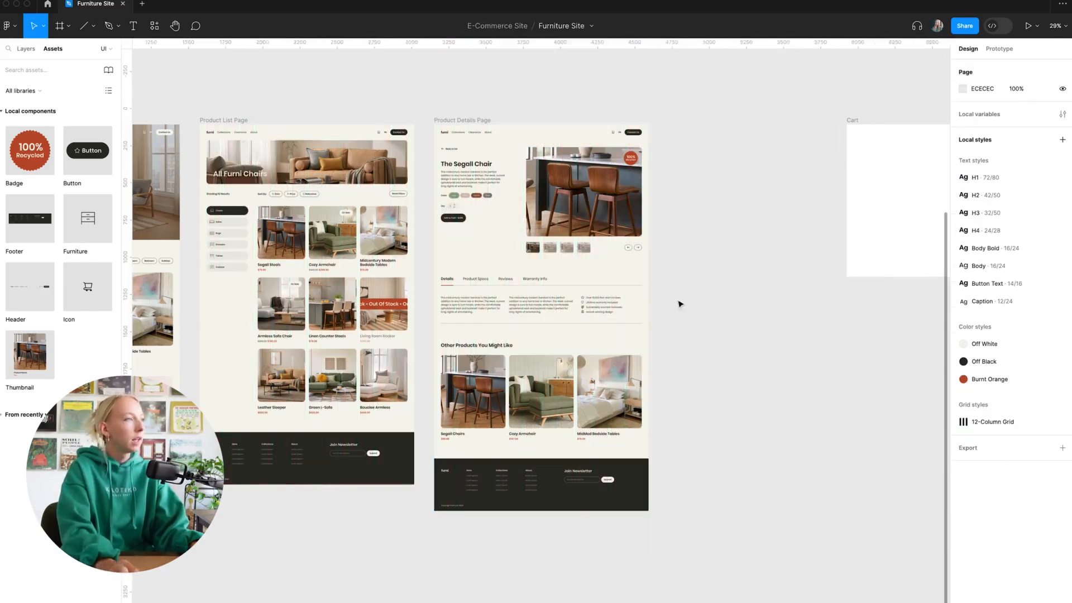
pyautogui.scroll(5, 675, 299)
pyautogui.scroll(-1, 692, 297)
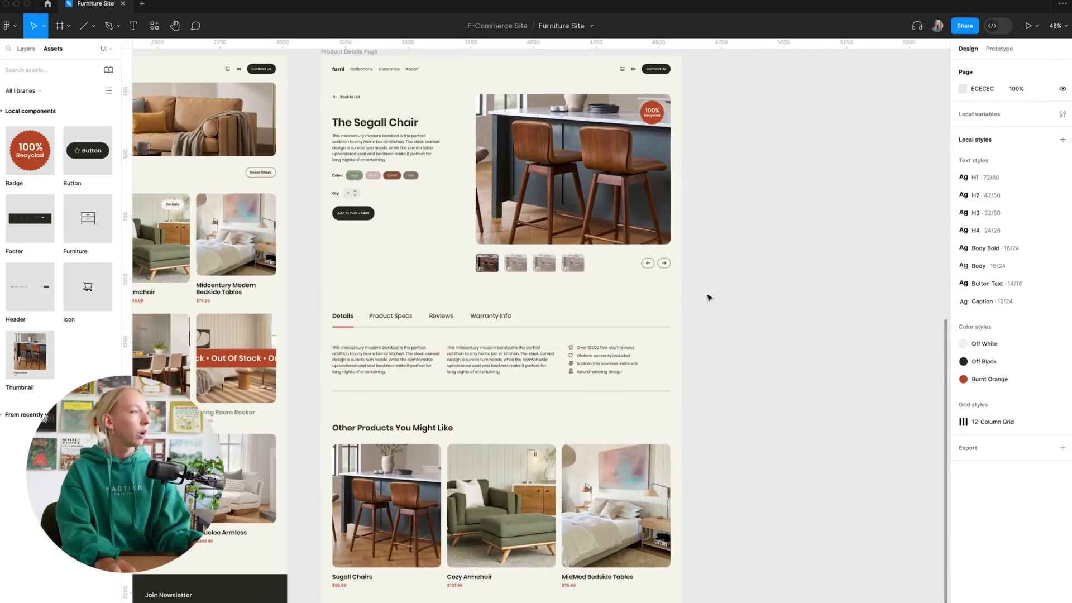
pyautogui.click(489, 324)
pyautogui.scroll(-1, 489, 278)
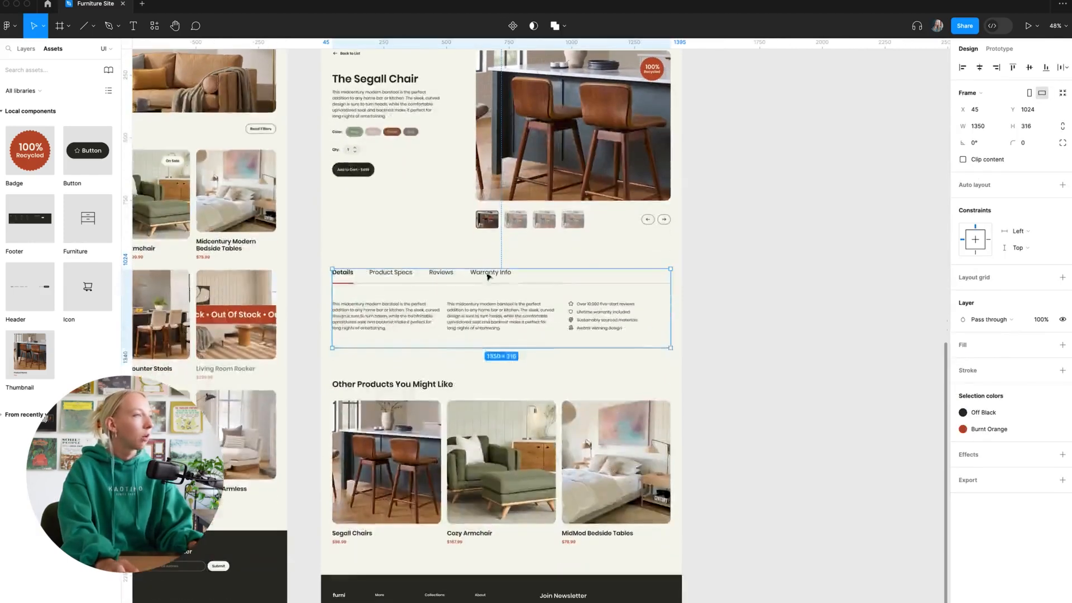
pyautogui.moveTo(337, 249); pyautogui.dragTo(510, 387)
pyautogui.click(734, 351)
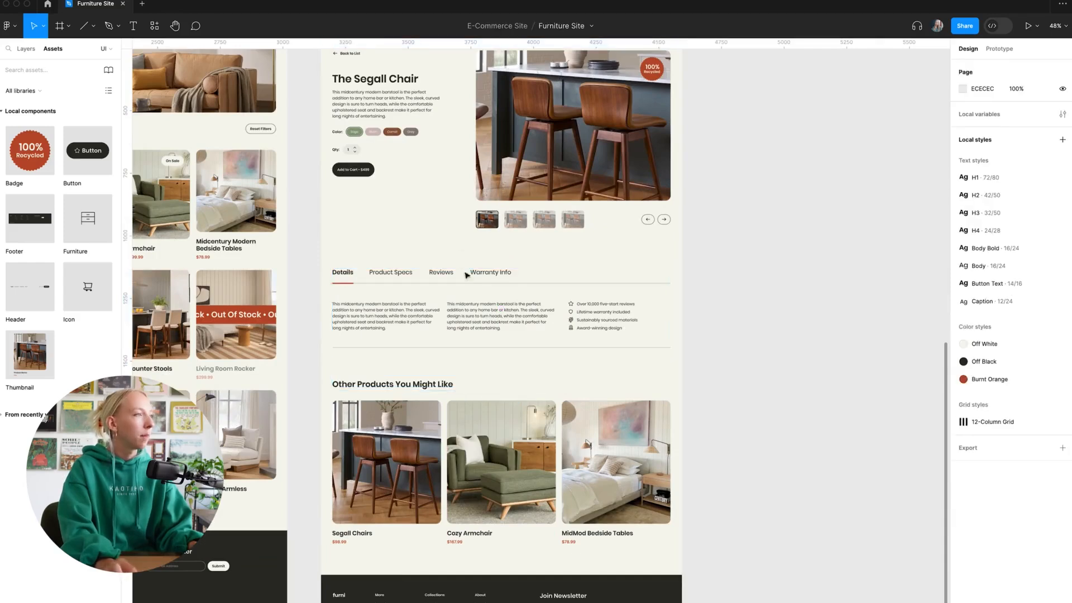
# Move the tabbed section, Other Products You Might Like heading, thumbnails and footer up together by 42 px
pyautogui.click(473, 292)
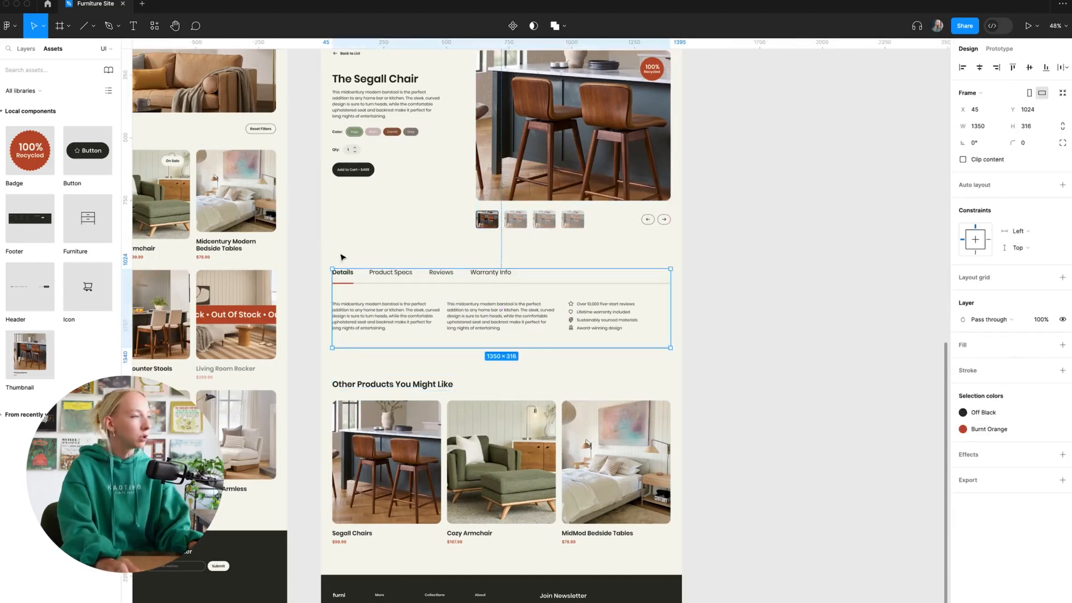
pyautogui.moveTo(340, 255); pyautogui.dragTo(626, 590)
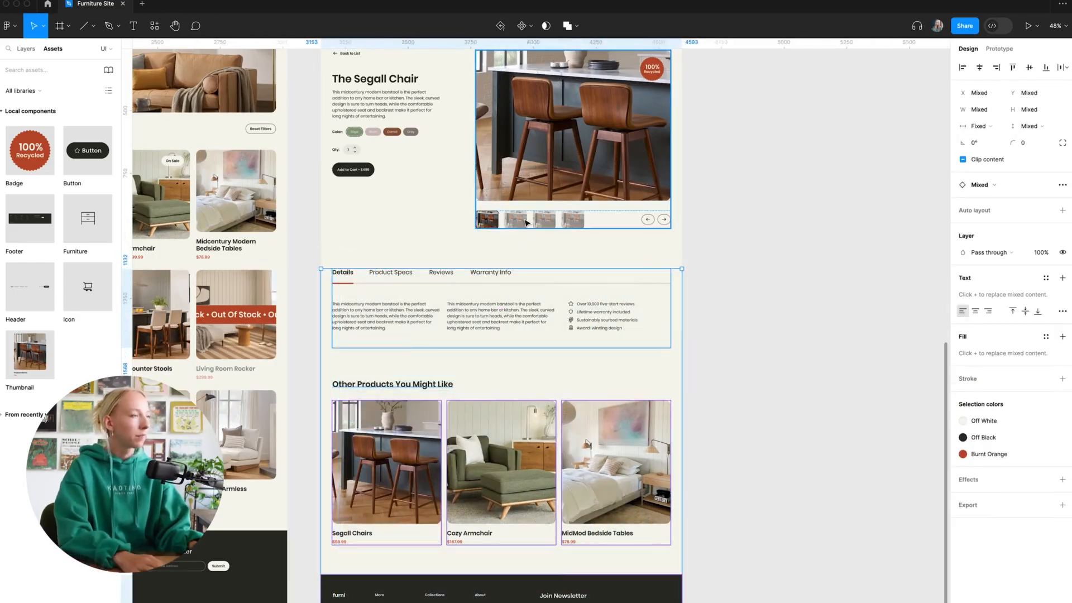
pyautogui.hotkey('shift', 'Up')
pyautogui.hotkey('shift', 'Up')
pyautogui.hotkey('shift', 'Up')
pyautogui.press('alt')
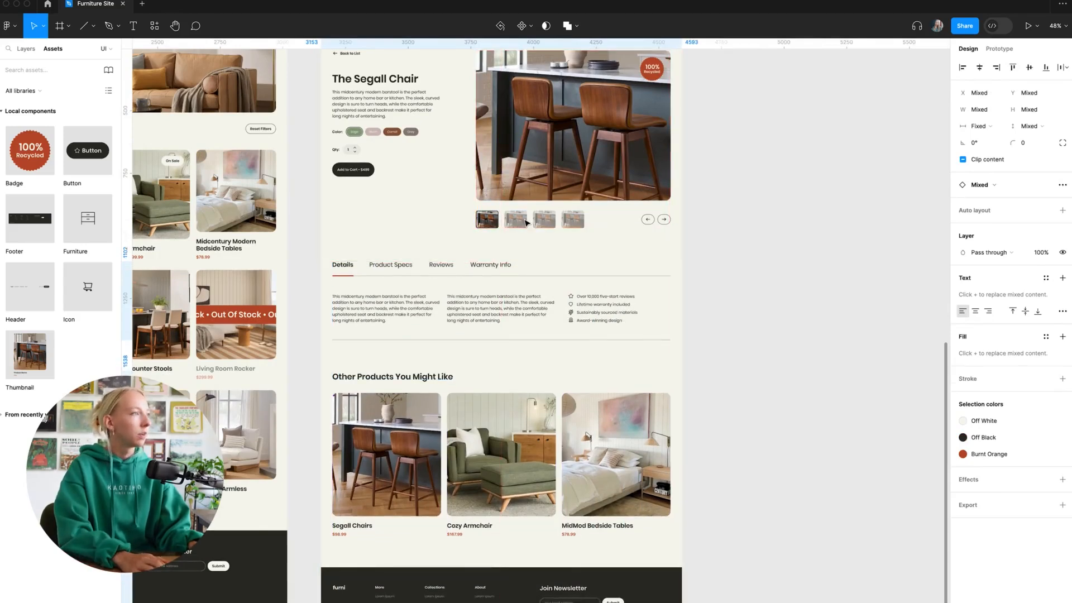
pyautogui.hotkey('shift', 'Up')
pyautogui.press('Up')
pyautogui.press('Up')
pyautogui.click(768, 292)
# Shorten the Product Details Page frame to a height of 2556 to match the raised footer
pyautogui.scroll(-2, 768, 291)
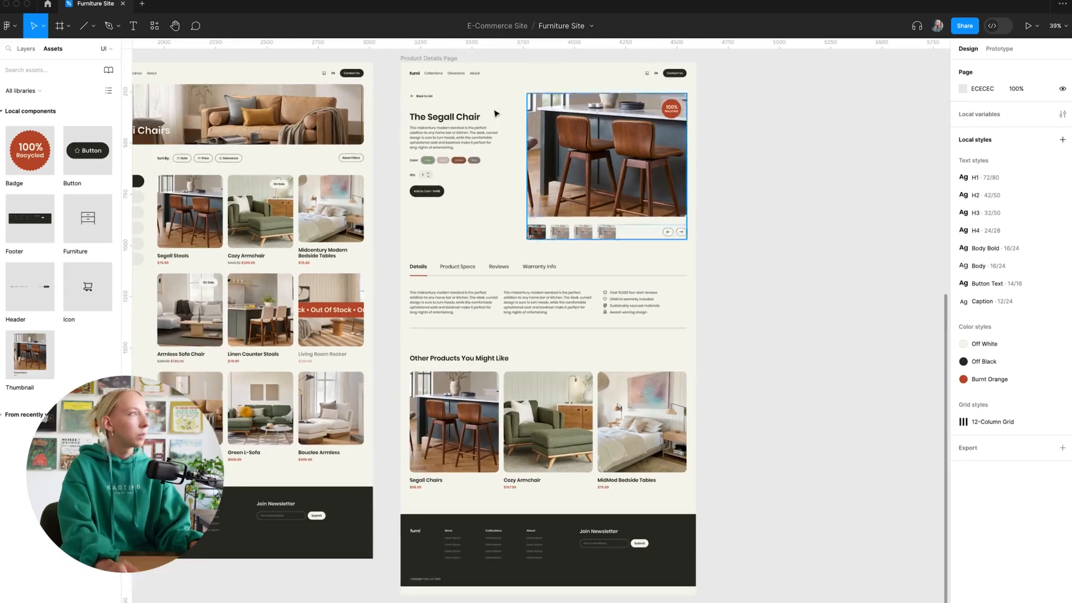
pyautogui.click(409, 60)
pyautogui.moveTo(609, 595); pyautogui.dragTo(609, 586)
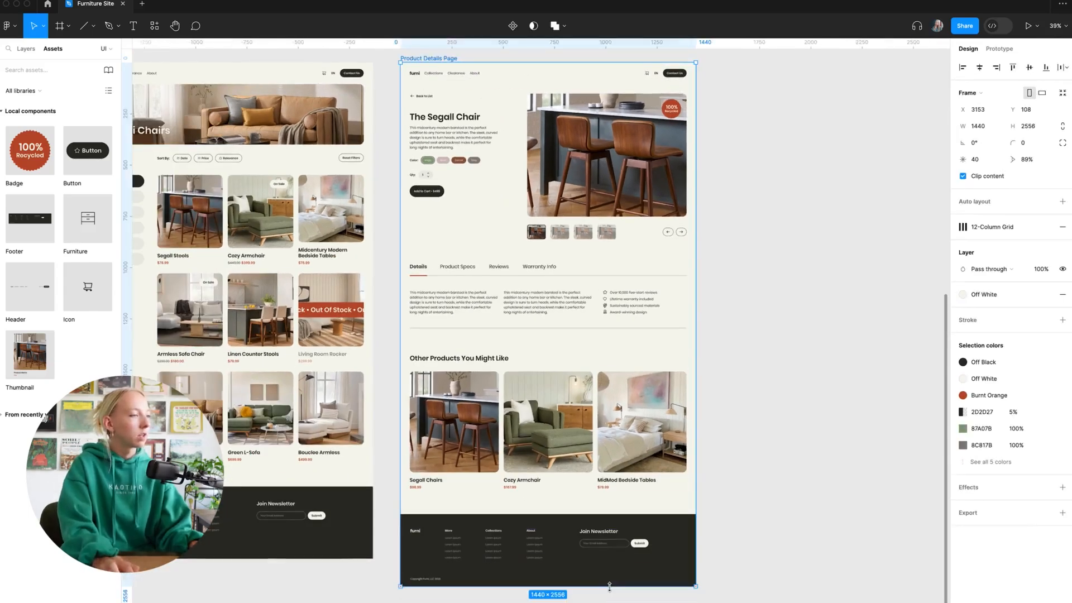
pyautogui.click(789, 463)
pyautogui.scroll(2, 722, 206)
pyautogui.scroll(1, 722, 205)
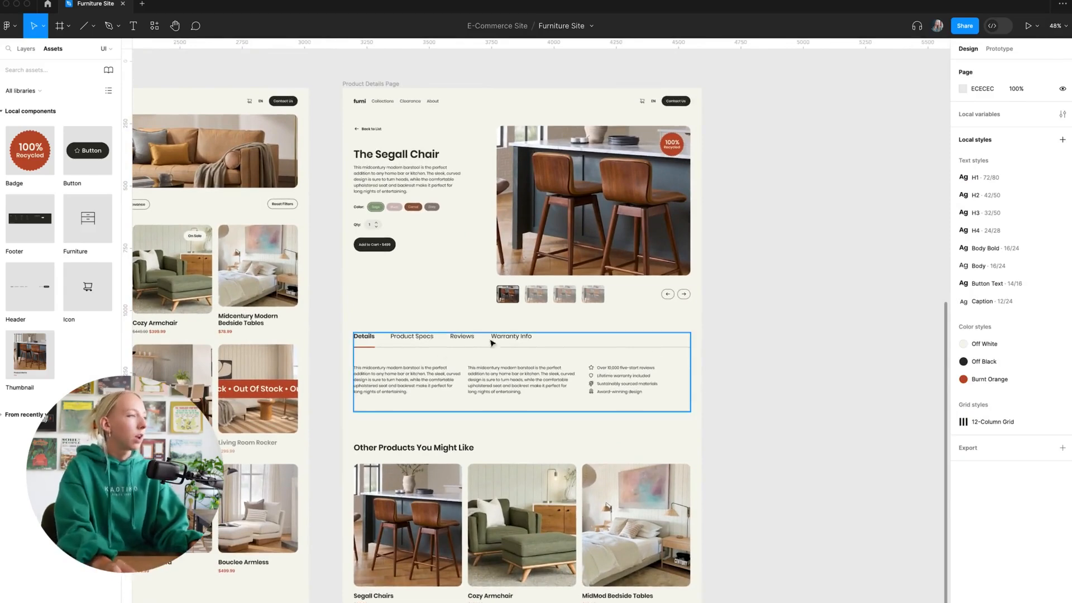
pyautogui.scroll(-2, 732, 358)
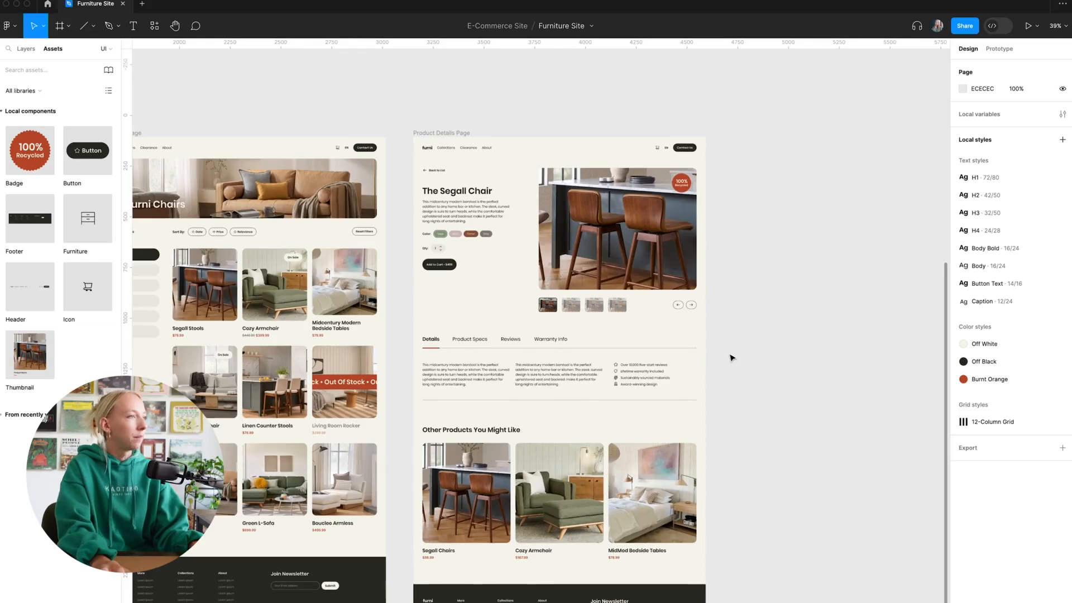
pyautogui.scroll(-1, 732, 358)
pyautogui.scroll(3, 680, 168)
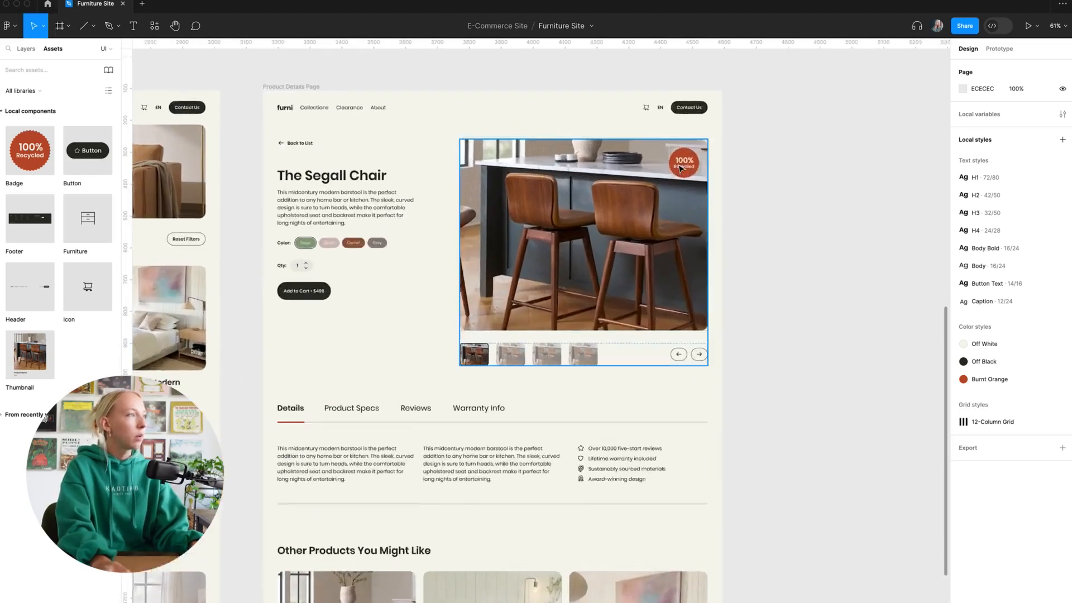